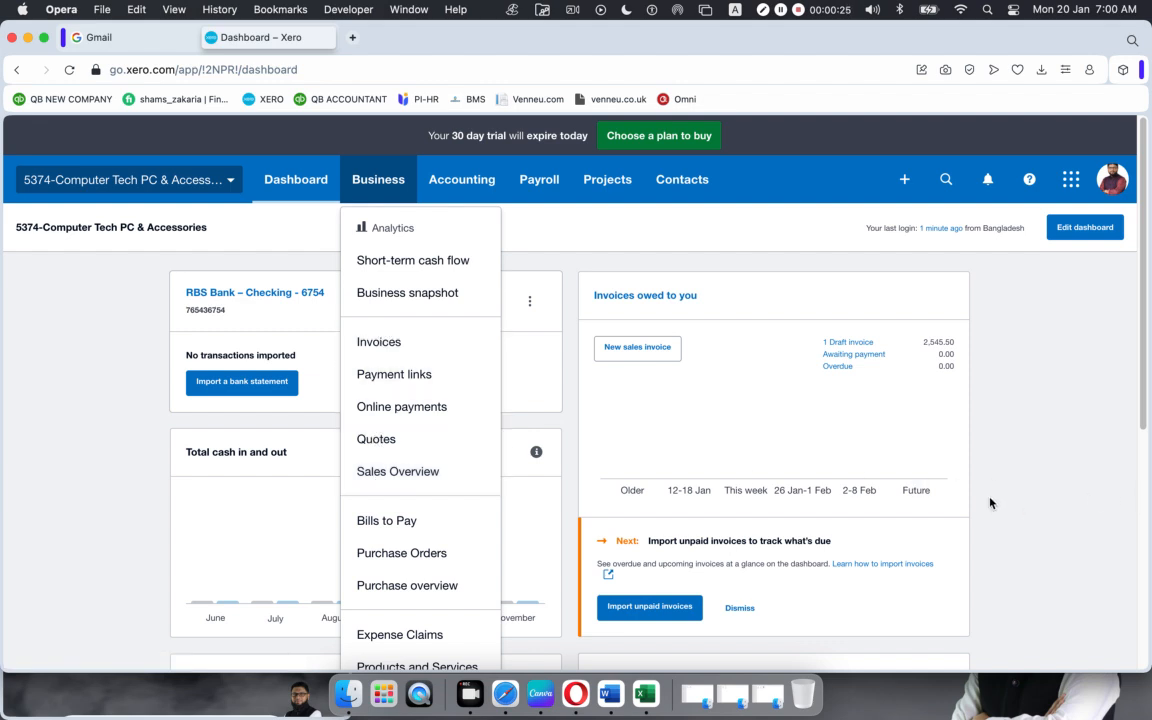
# Step: Go to Sales Overview from the Business menu on the Xero dashboard
pyautogui.click(368, 472)
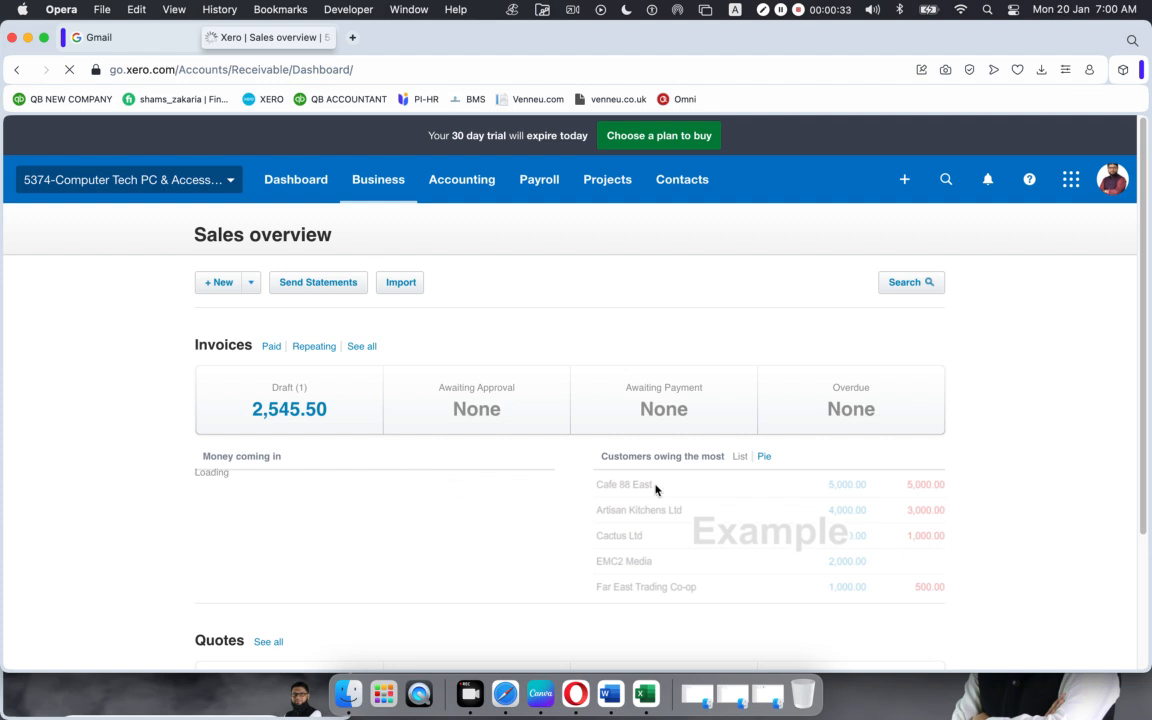
# Step: Show the + New sales document options, then switch to the Google Meet call
pyautogui.click(252, 285)
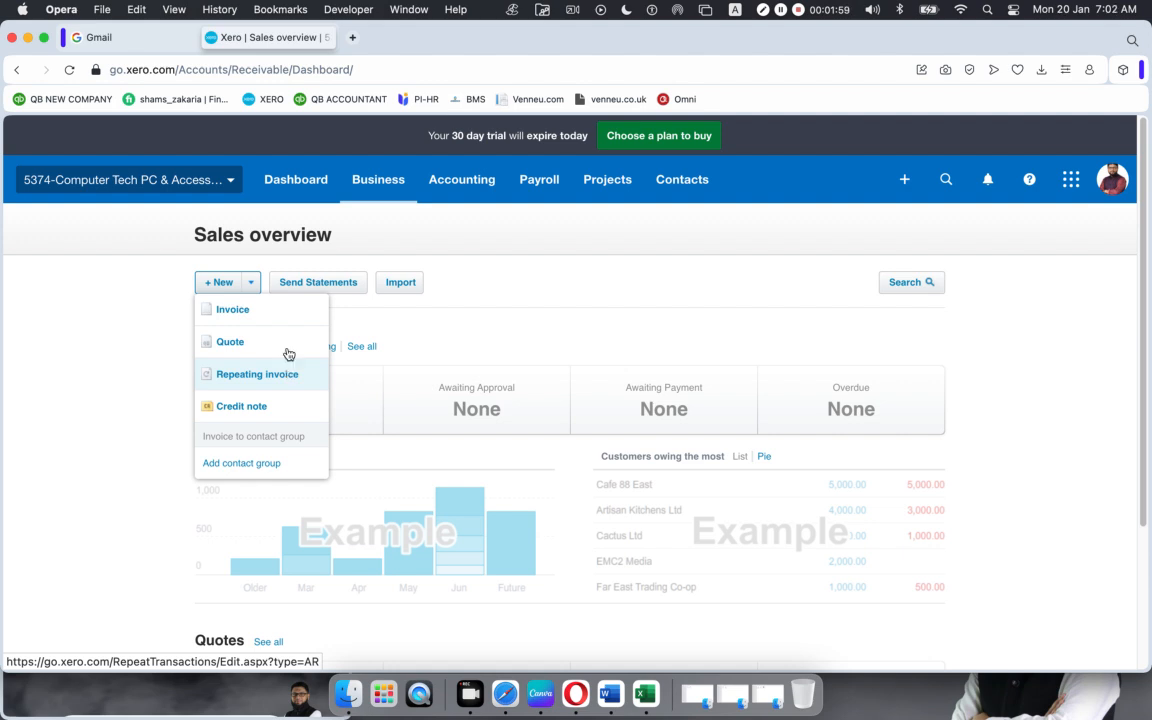
pyautogui.click(498, 690)
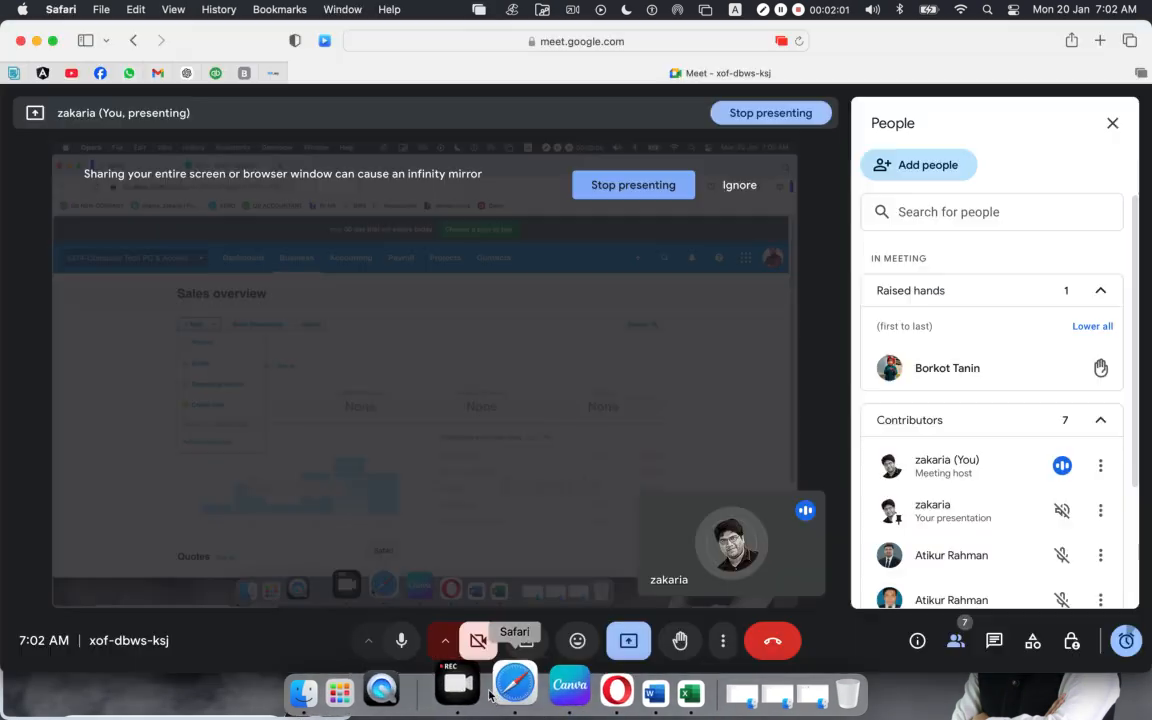
# Step: Scroll through the Google Meet People panel, then return to Xero in Opera
pyautogui.scroll(-3, 973, 507)
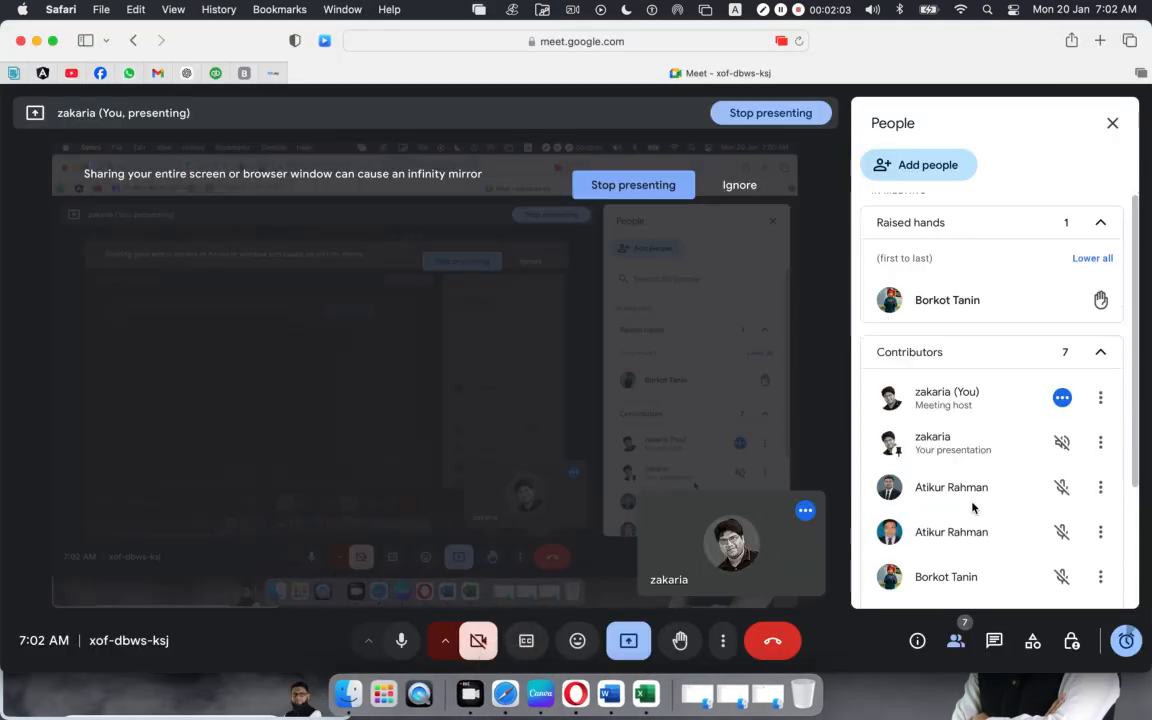
pyautogui.scroll(3, 973, 507)
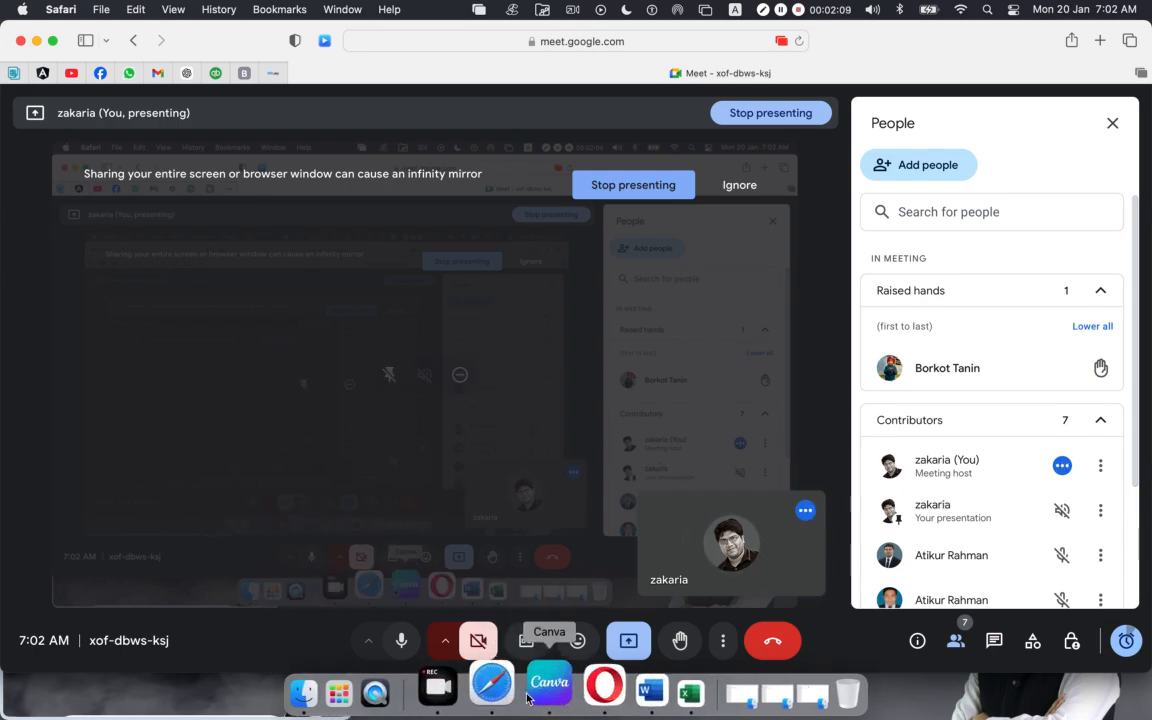
pyautogui.click(585, 698)
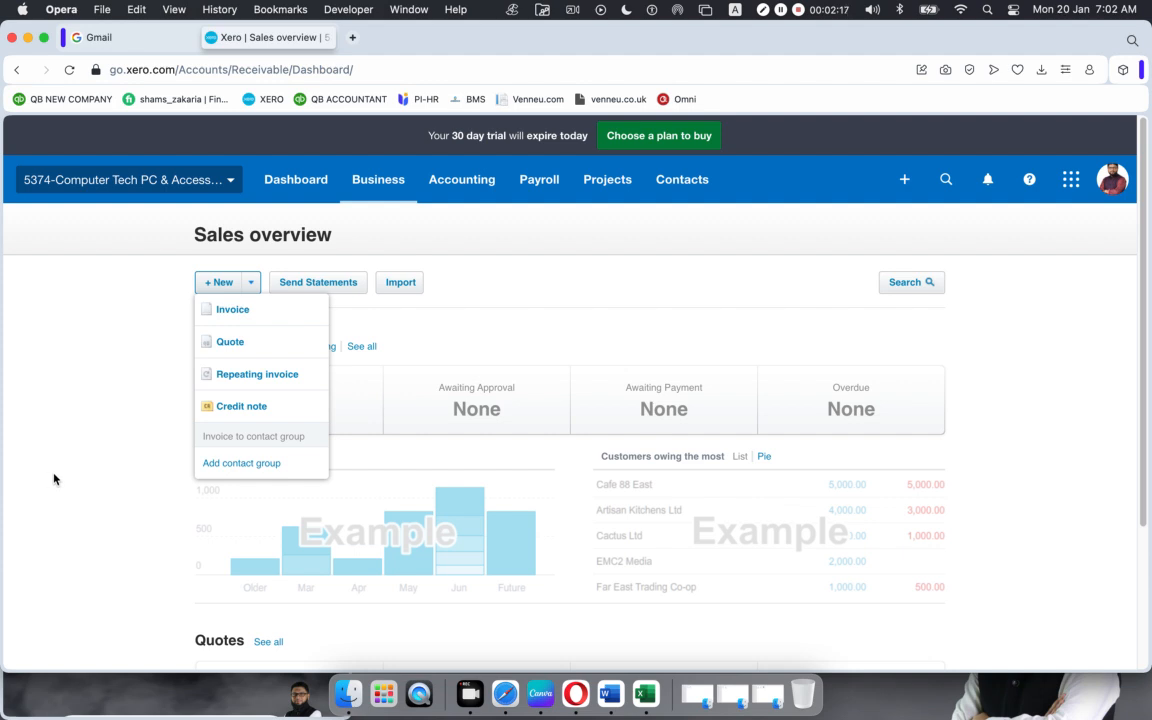
# Step: Choose Quote from the + New dropdown to start a new quote
pyautogui.click(376, 179)
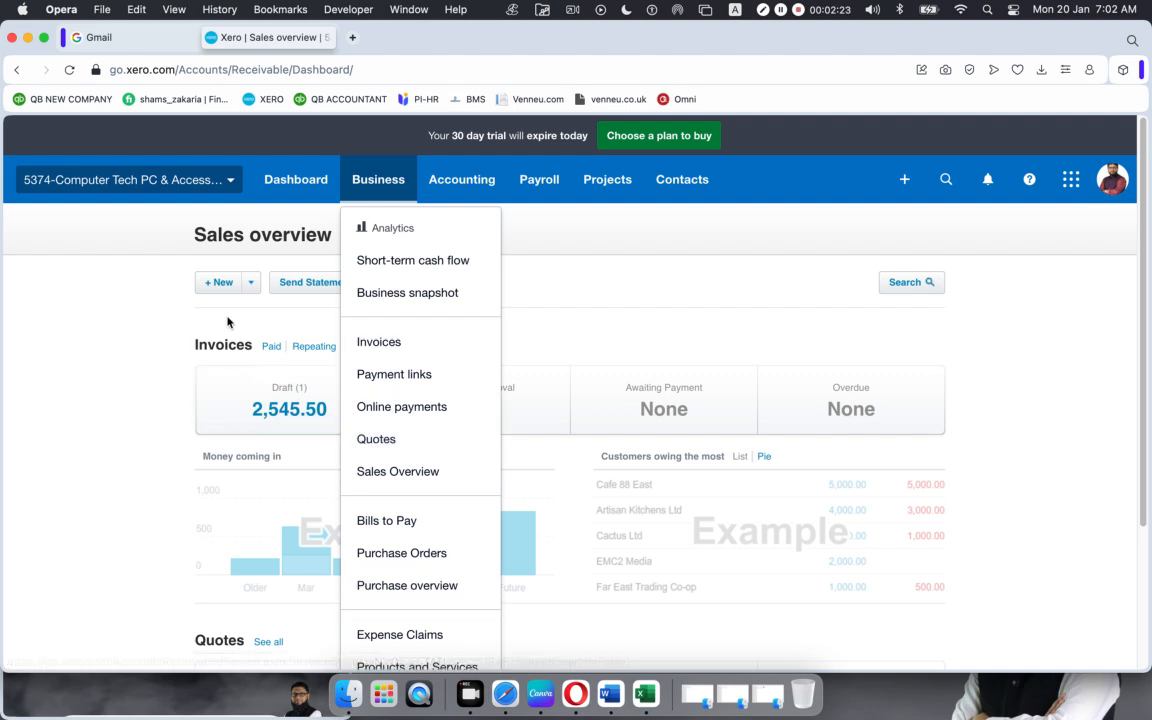
pyautogui.click(251, 290)
pyautogui.click(252, 290)
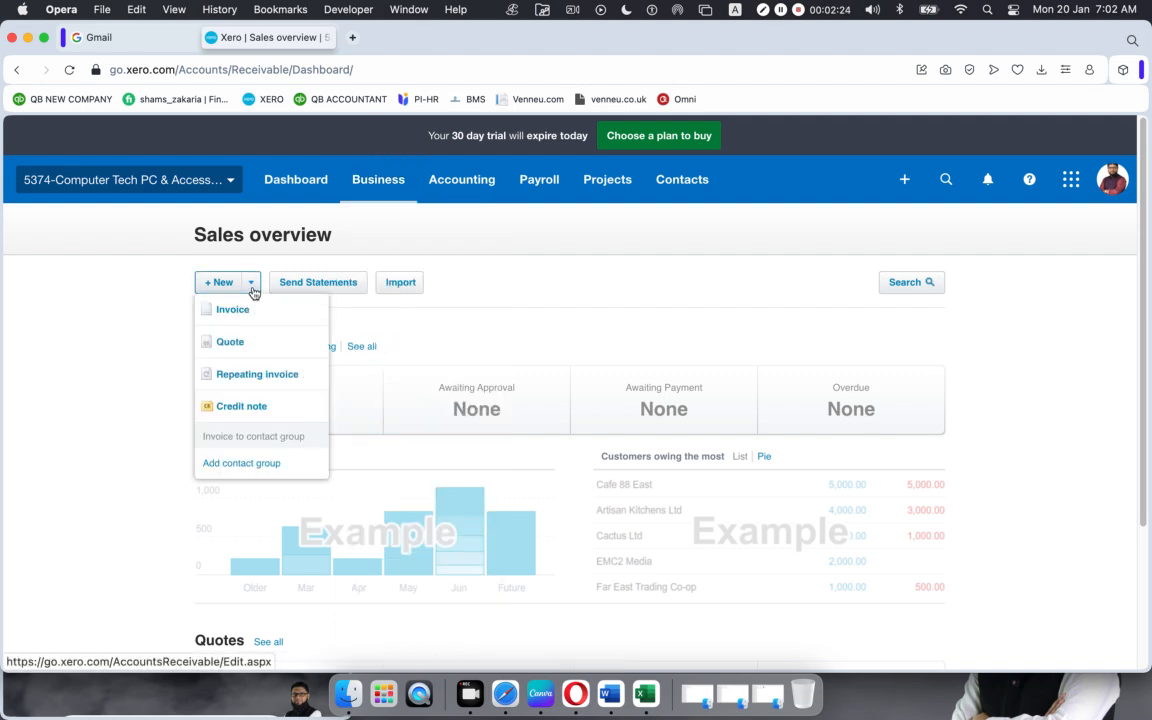
pyautogui.click(238, 340)
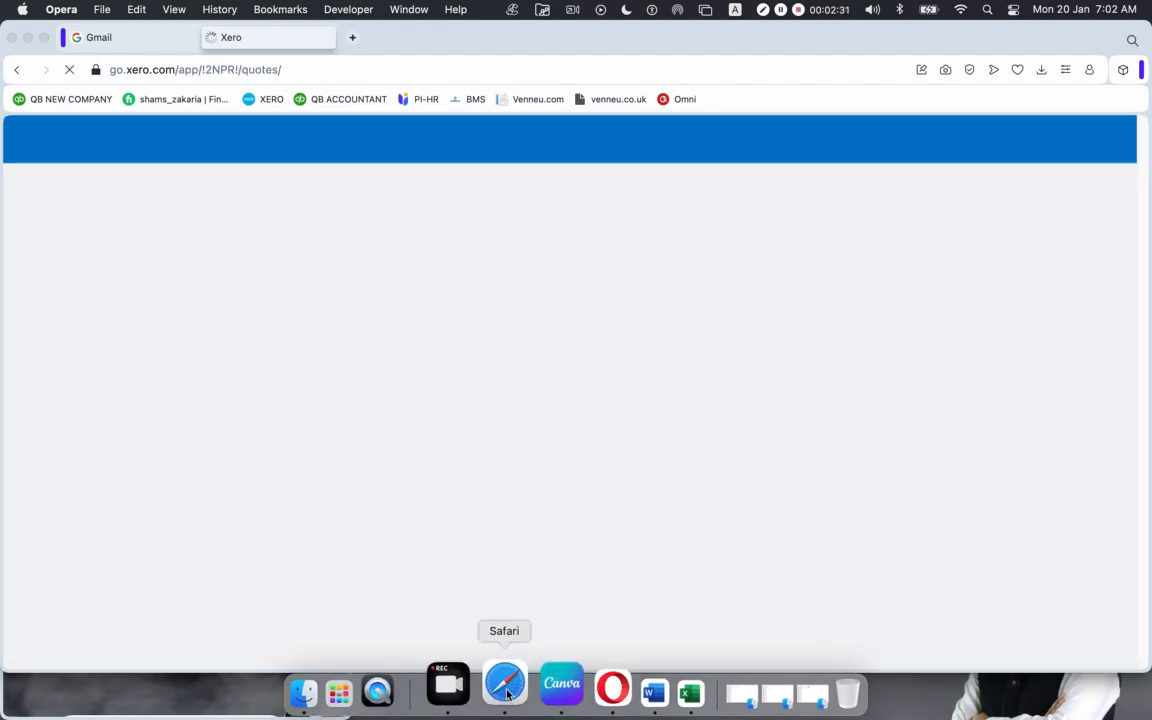
# Step: Admit the waiting participant in Google Meet, then return to the new Xero quote QU-0002
pyautogui.click(505, 686)
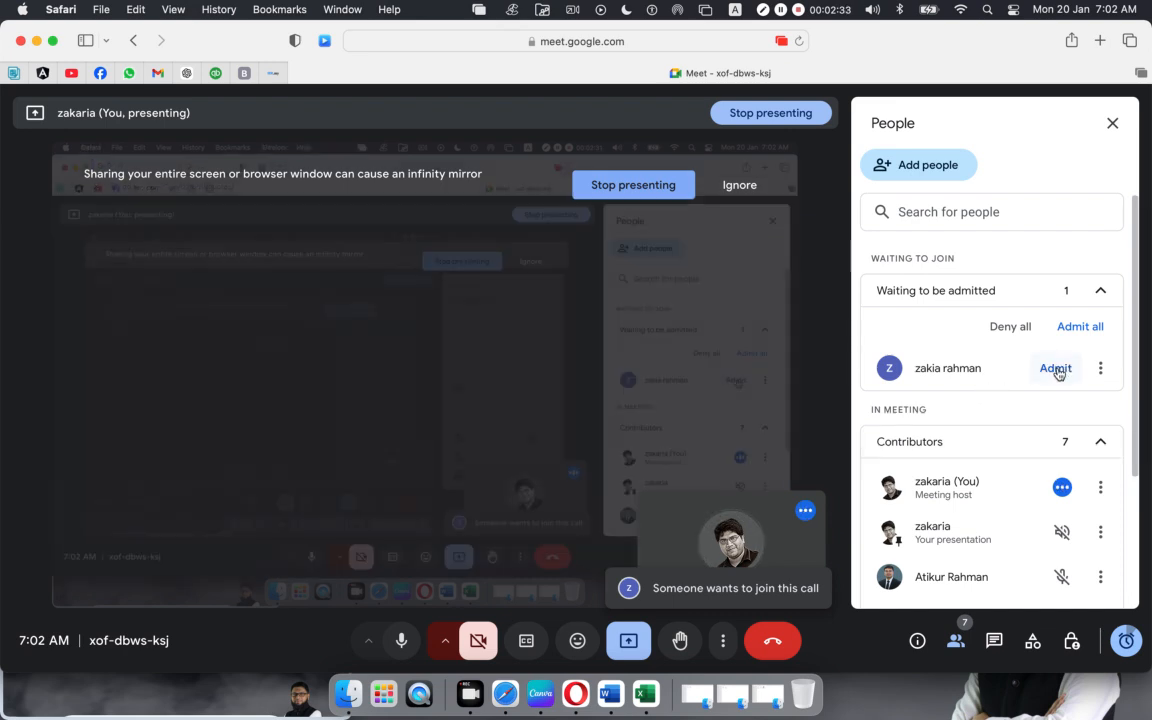
pyautogui.click(1056, 370)
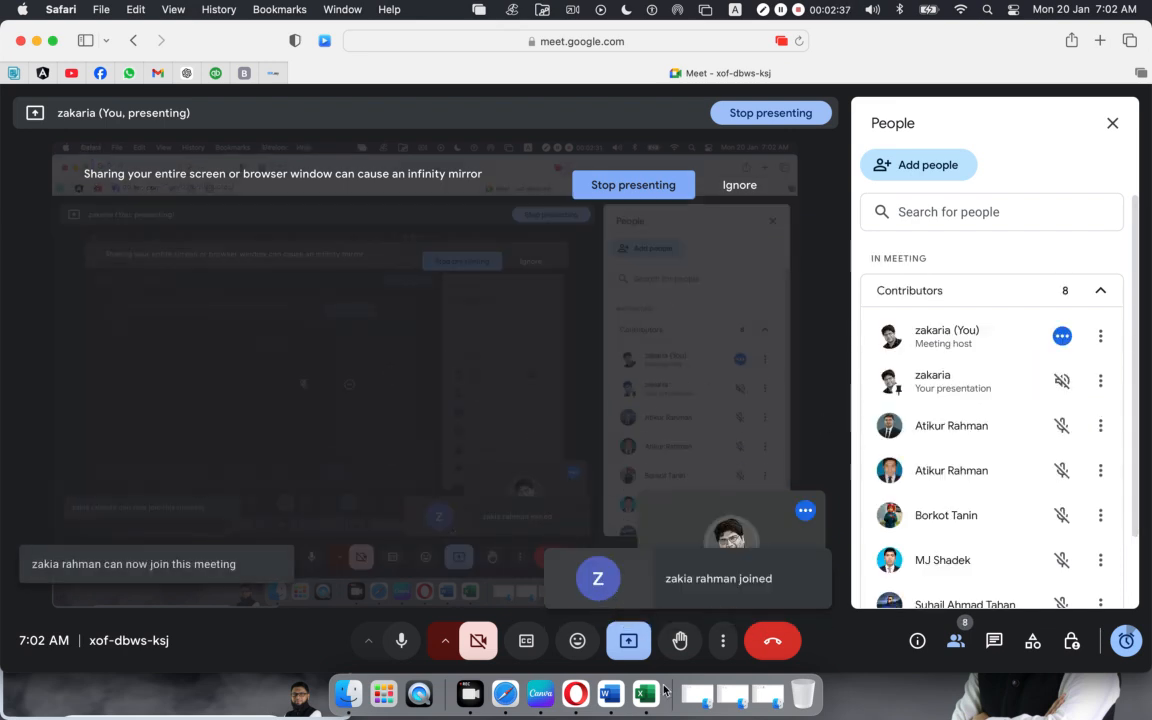
pyautogui.click(588, 683)
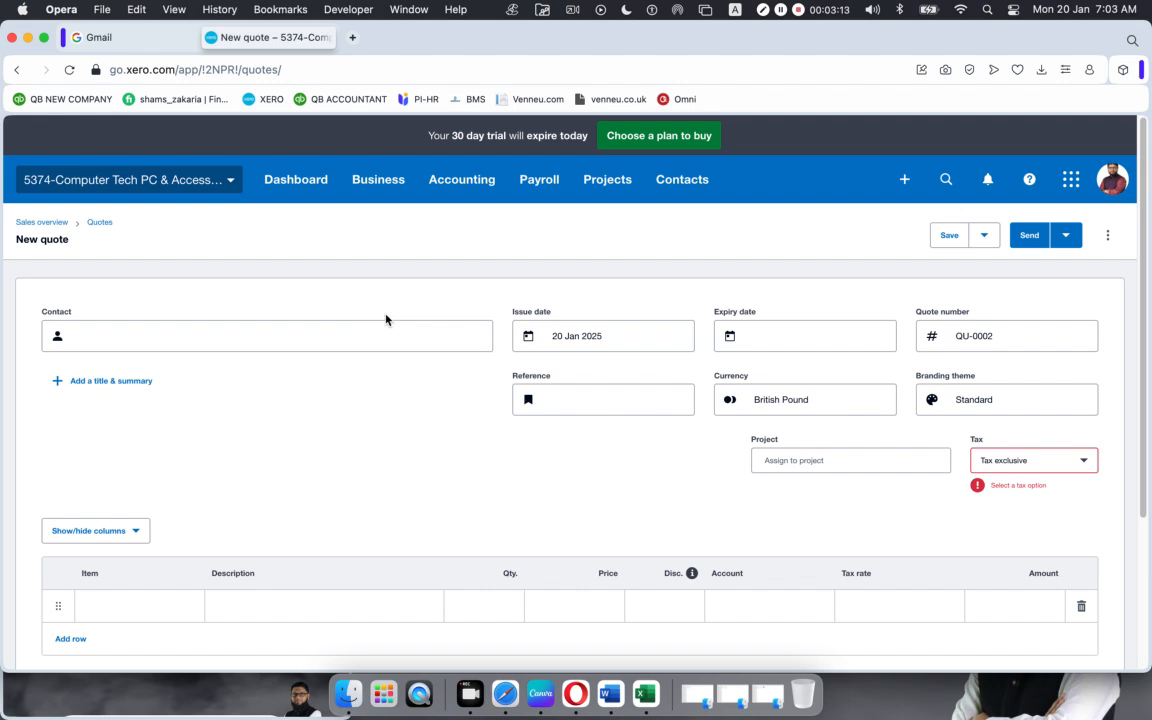
# Step: Set quote QU-0002's contact to the existing customer suggested after typing 'b'
pyautogui.click(97, 335)
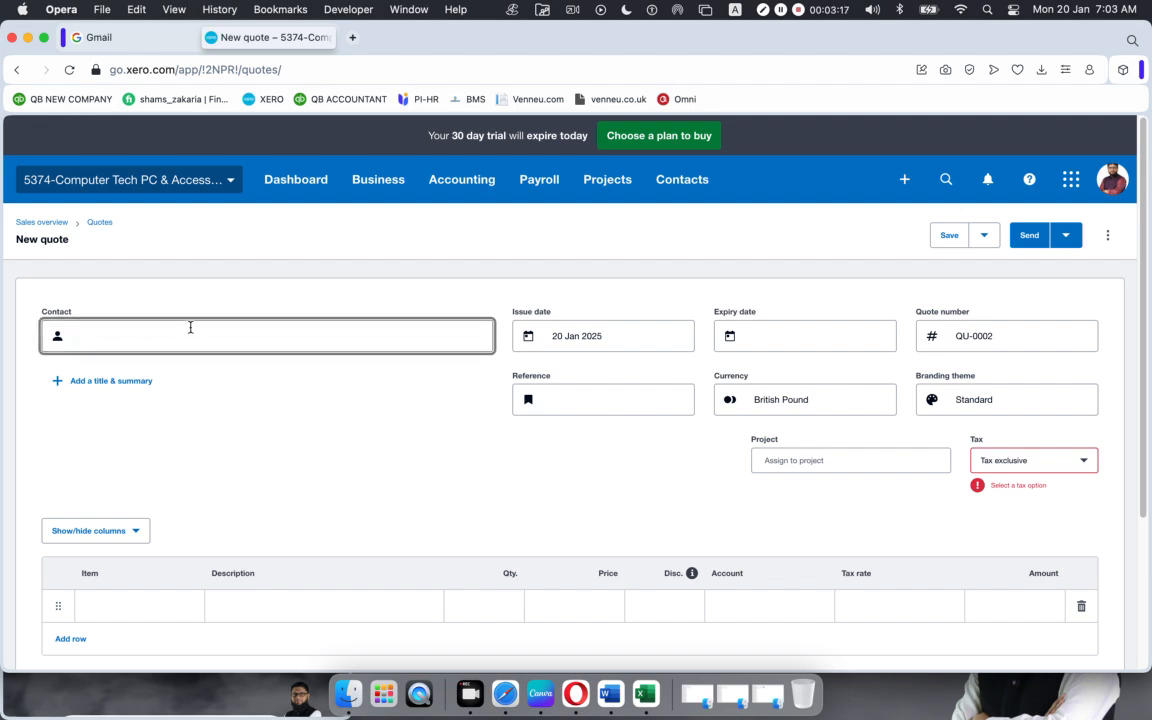
pyautogui.write('b')
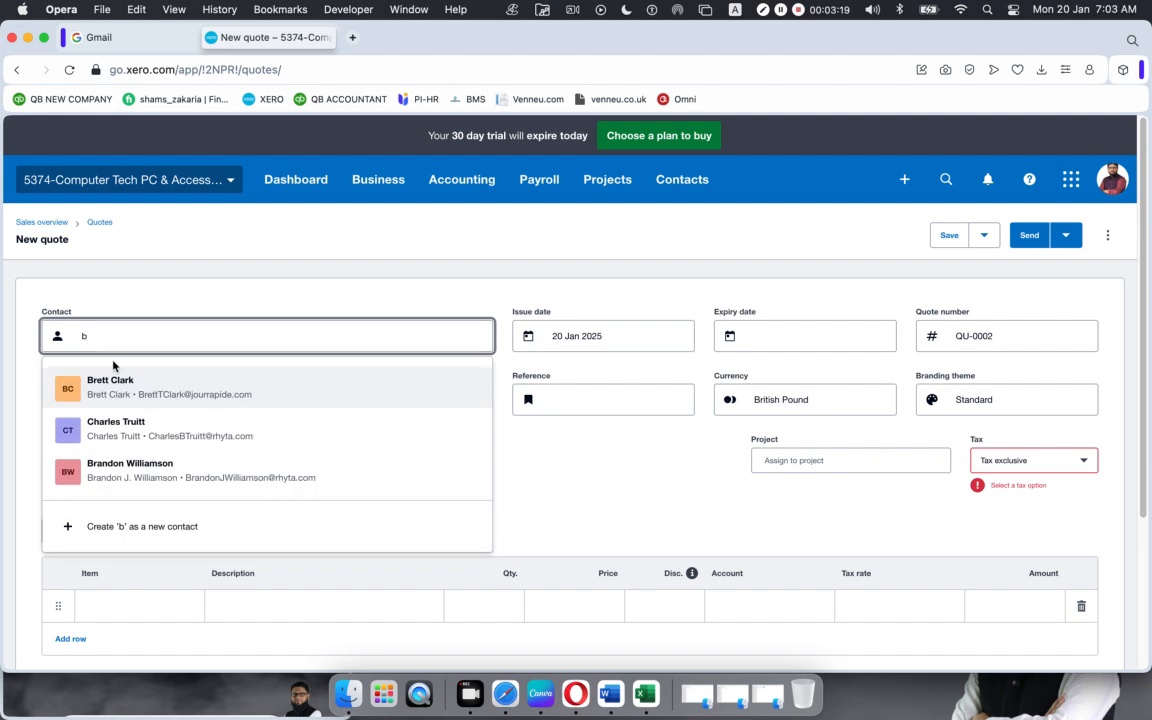
pyautogui.click(88, 381)
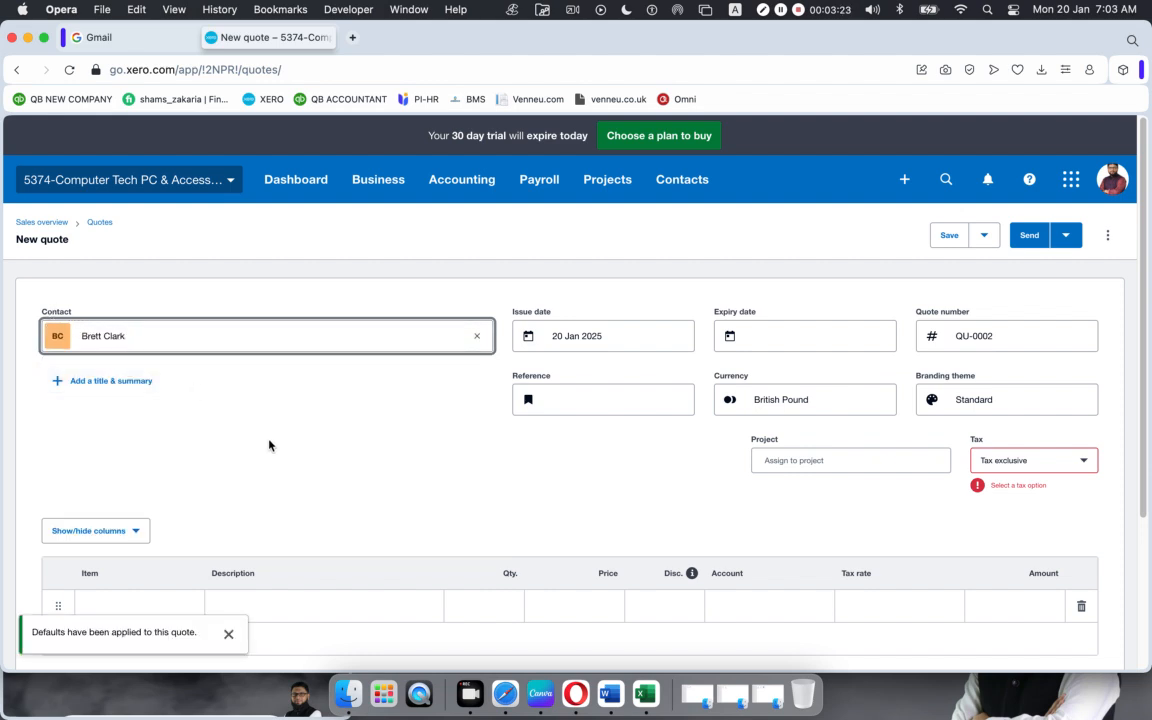
pyautogui.click(677, 337)
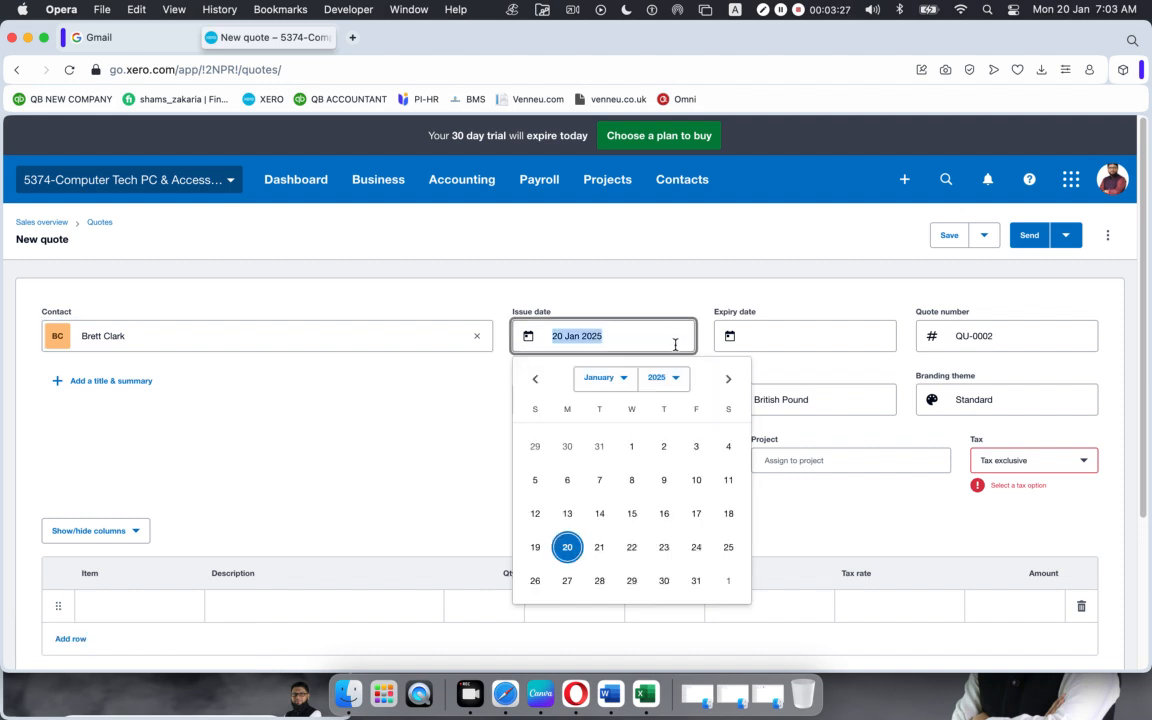
# Step: Set issue date 2 Jan 2025 and expiry 'In 30 days' (1 Feb 2025)
pyautogui.click(673, 421)
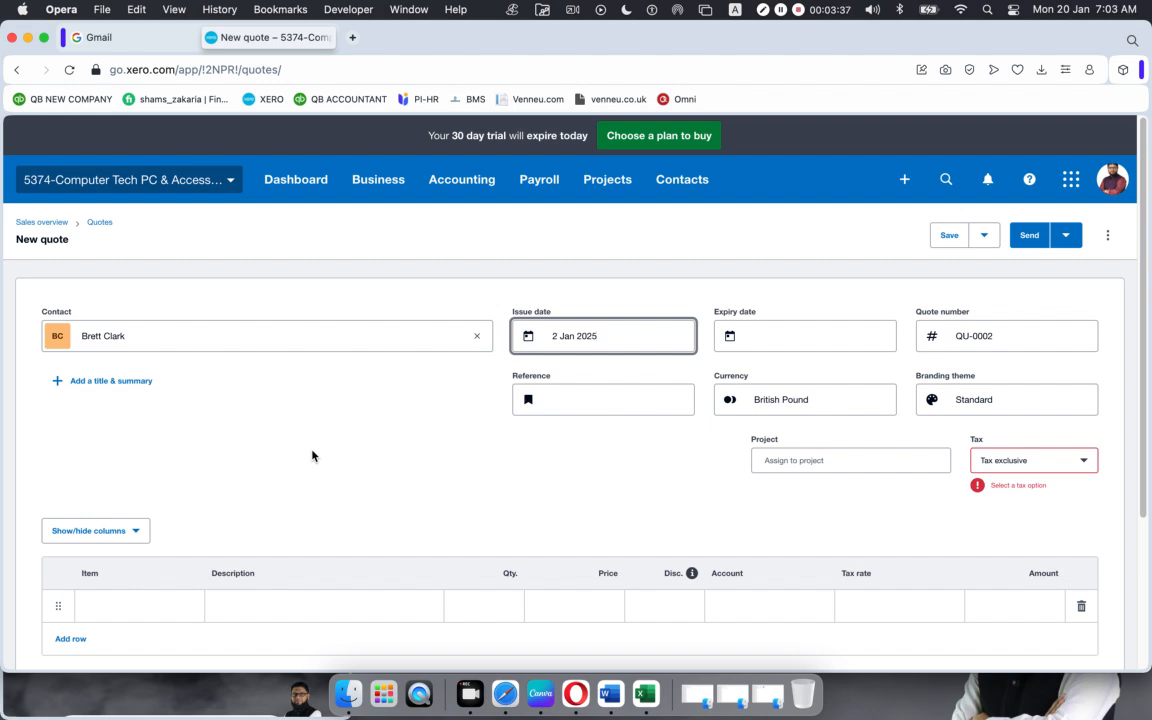
pyautogui.click(798, 335)
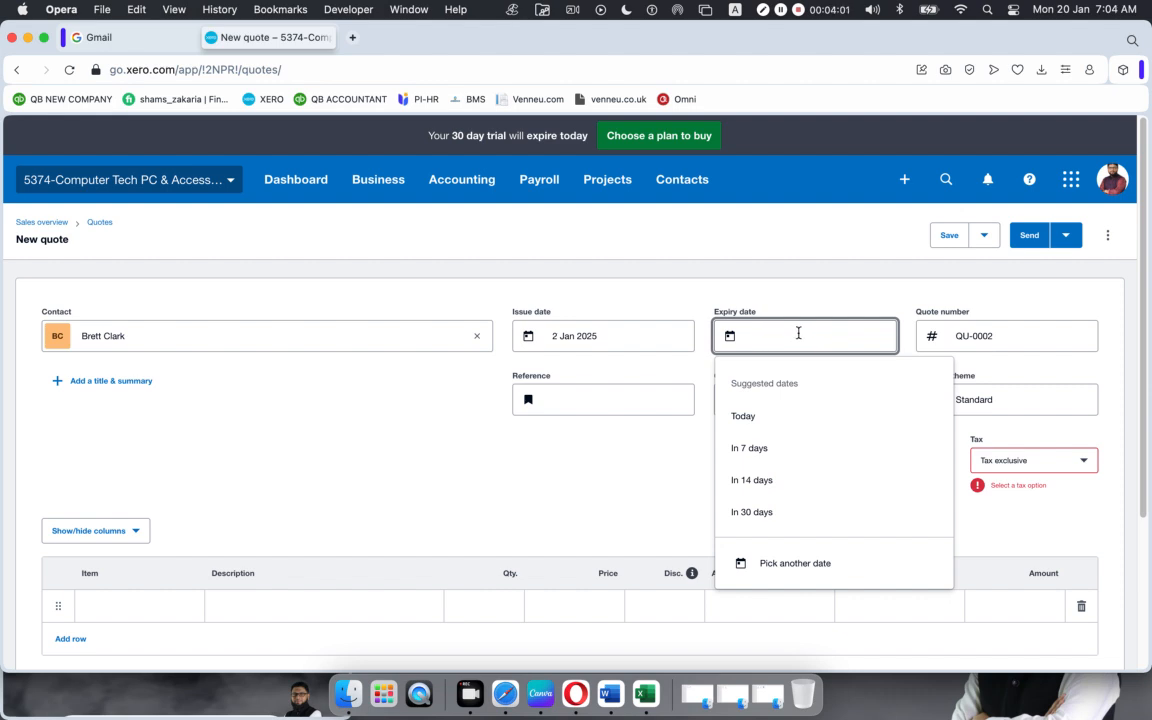
pyautogui.click(748, 511)
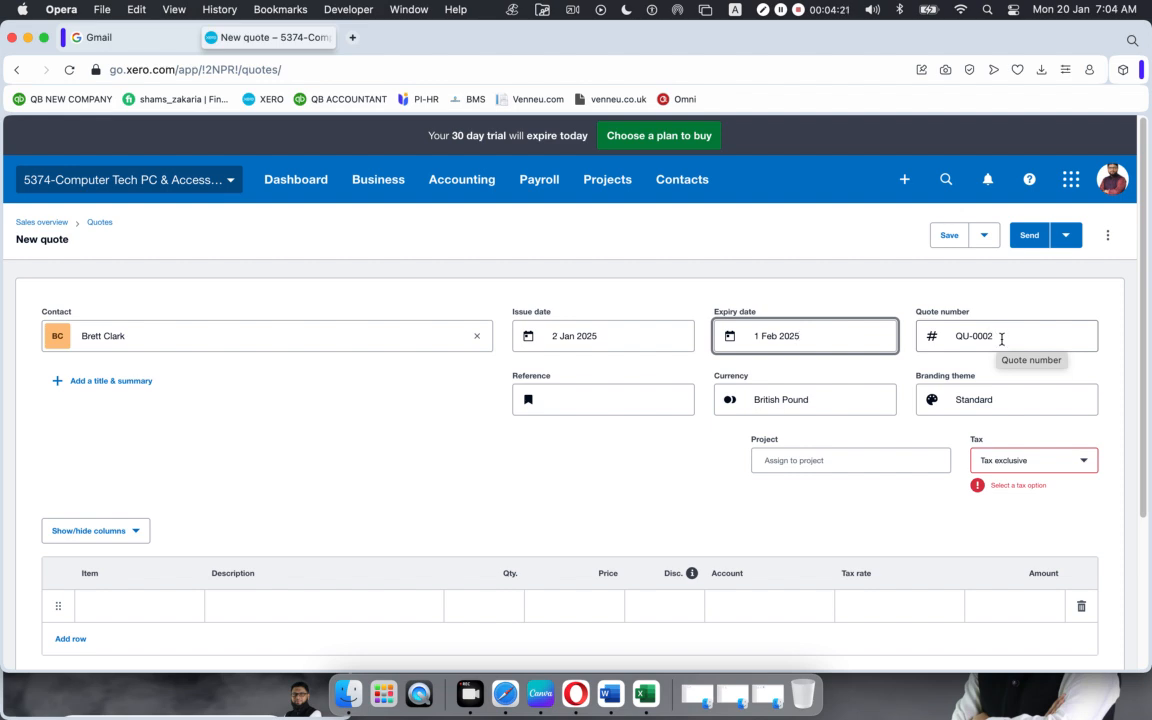
# Step: Enter reference PO4532 and change the branding theme from Standard to Gold
pyautogui.click(569, 405)
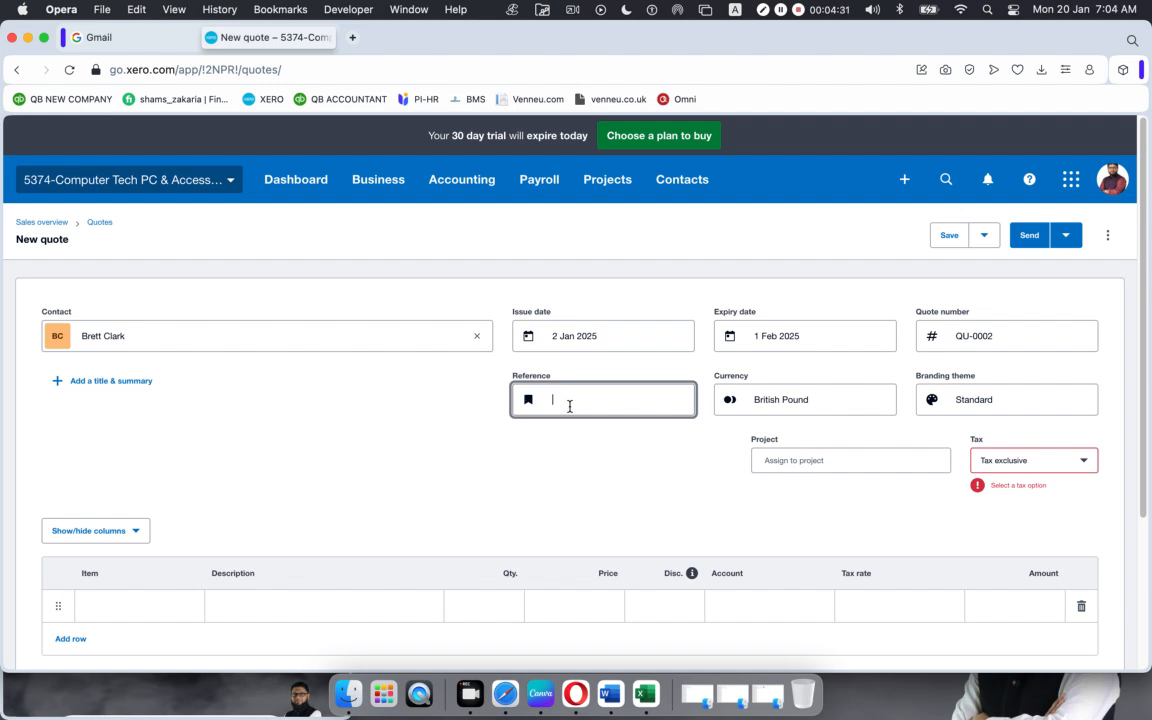
pyautogui.write('PO4532')
pyautogui.click(1019, 403)
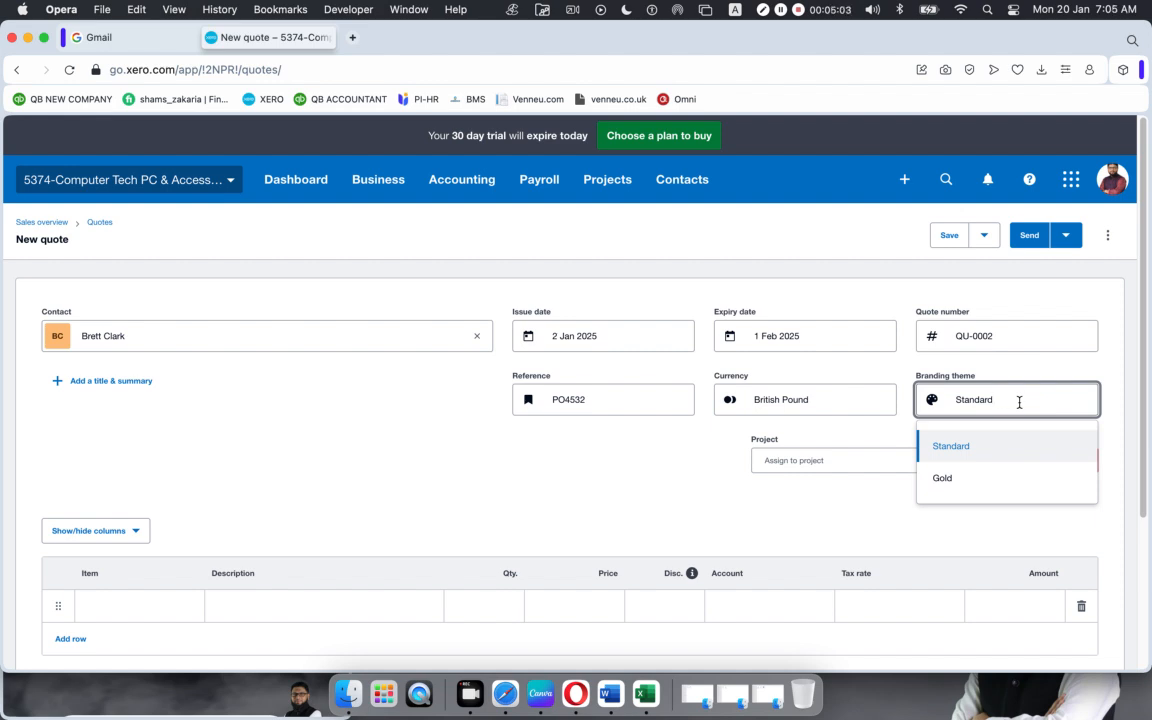
pyautogui.click(950, 479)
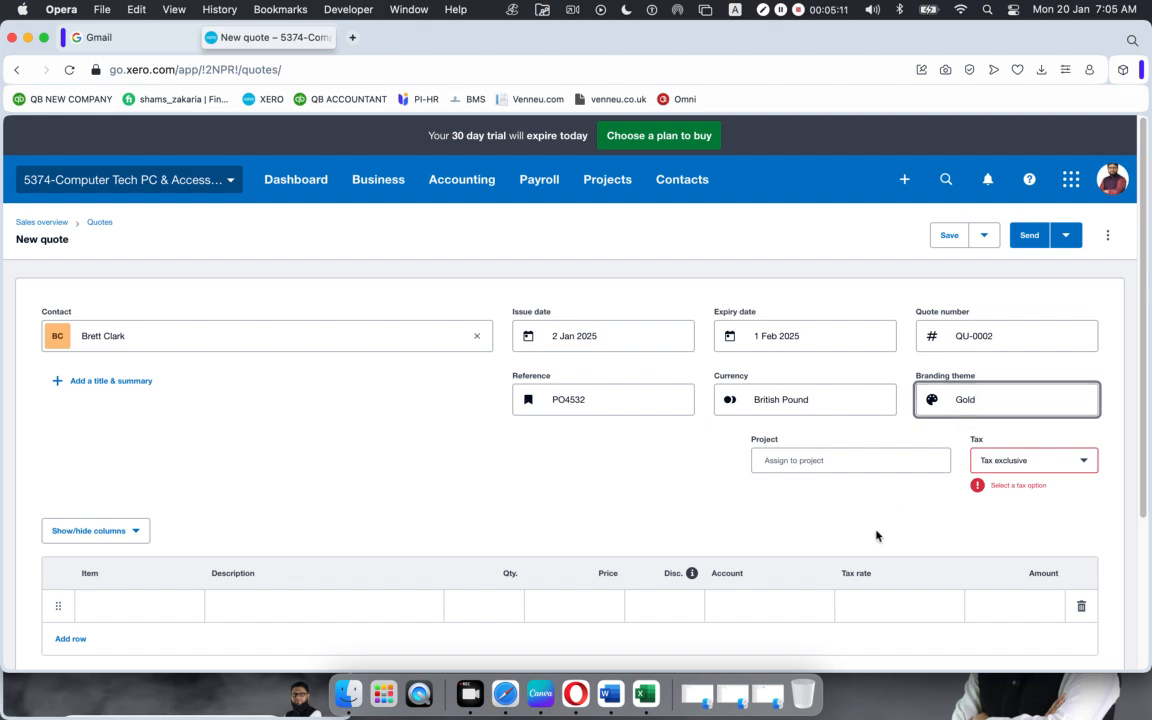
pyautogui.click(1085, 461)
# Step: Keep the quote Tax exclusive and scroll down to the empty line-item table
pyautogui.click(1033, 507)
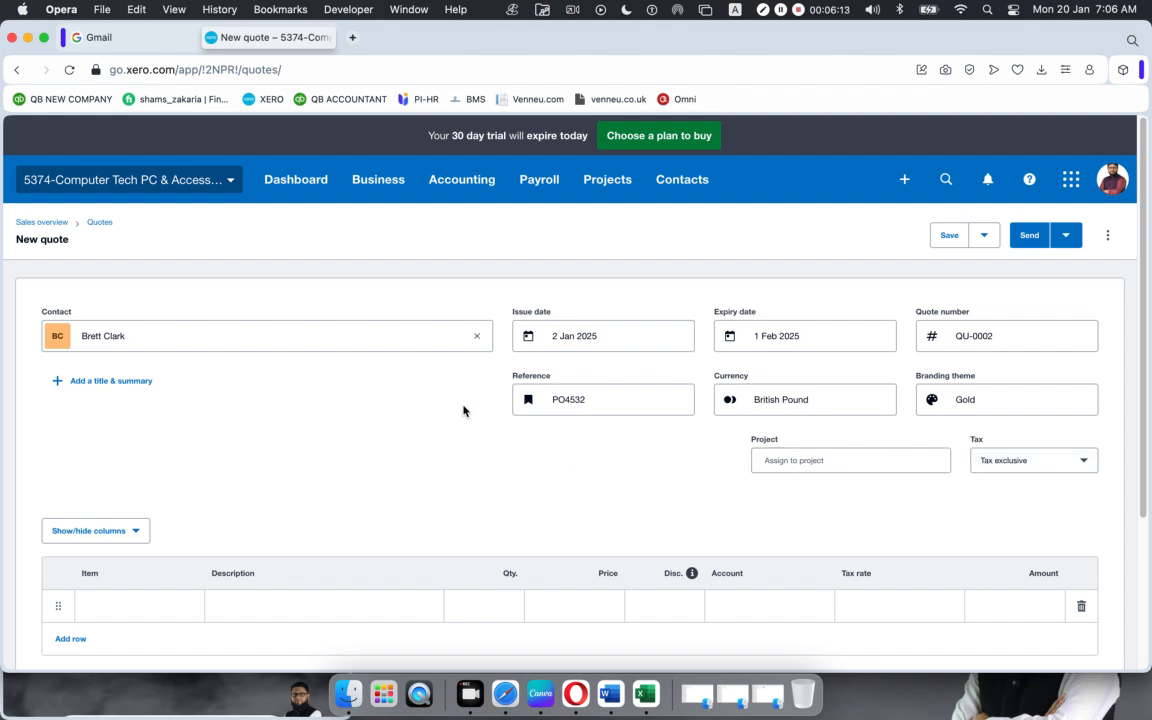
pyautogui.scroll(-3, 462, 409)
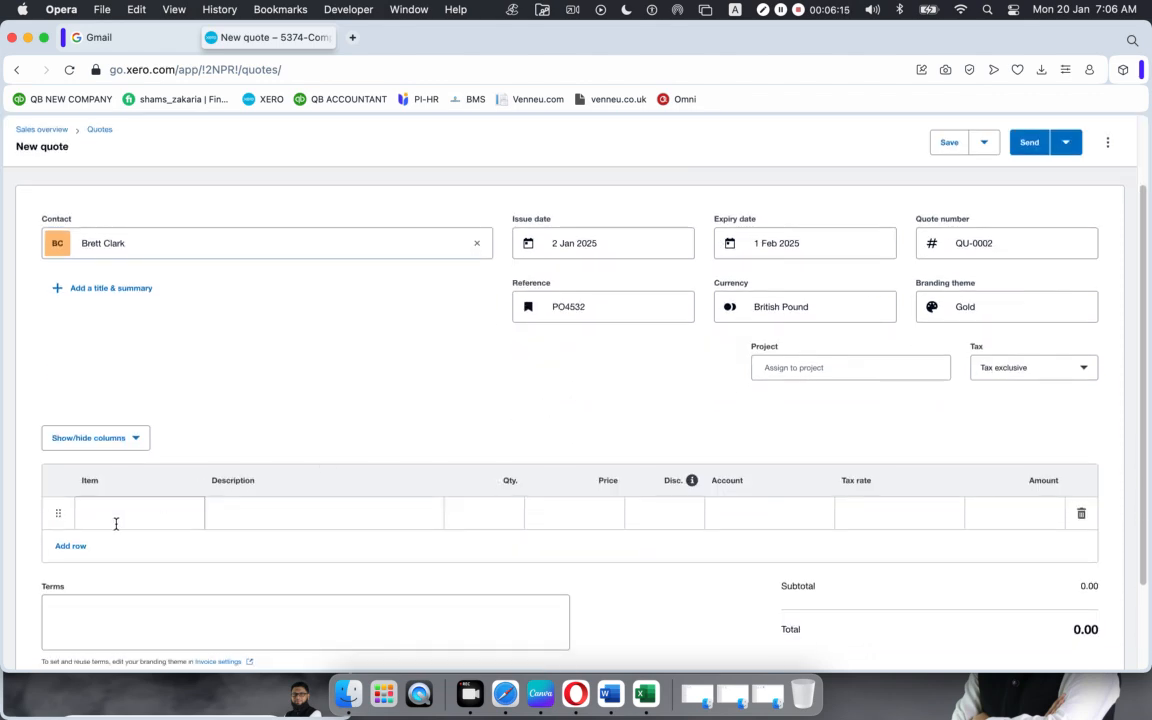
# Step: Add line items HP EliteDesk 800G1 (210.00), Lenovo ThinkPad T550 (310.00) and SSD Caddy Adapter (14.00)
pyautogui.click(176, 507)
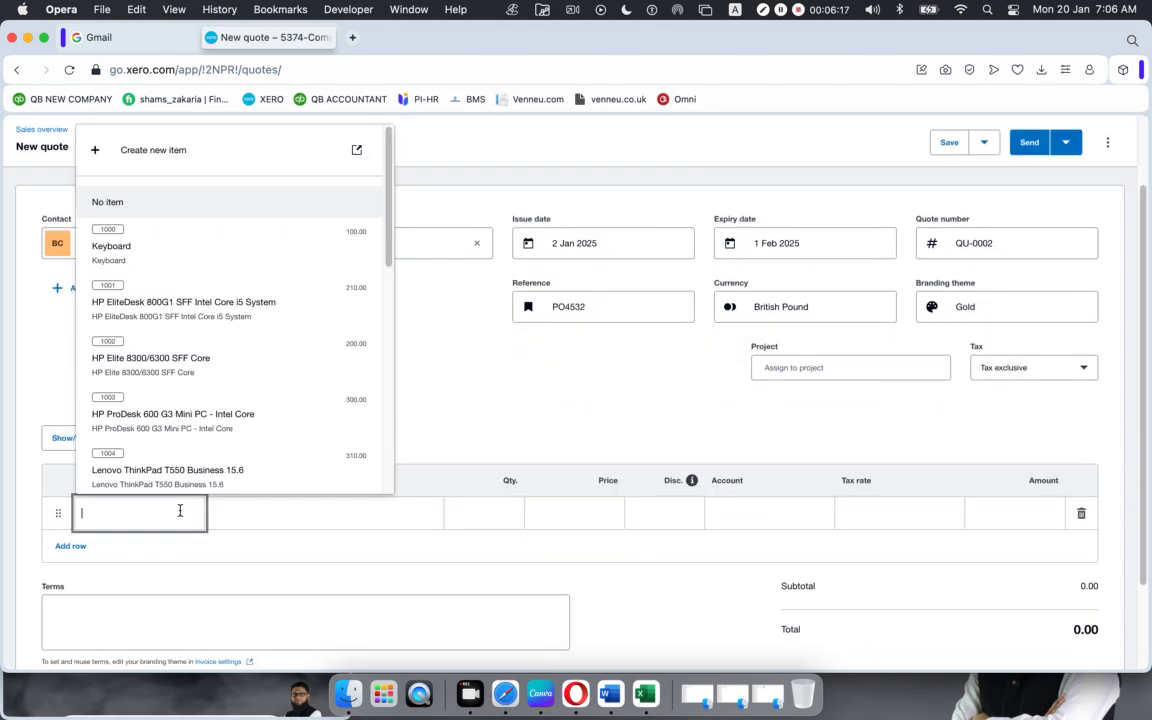
pyautogui.click(170, 290)
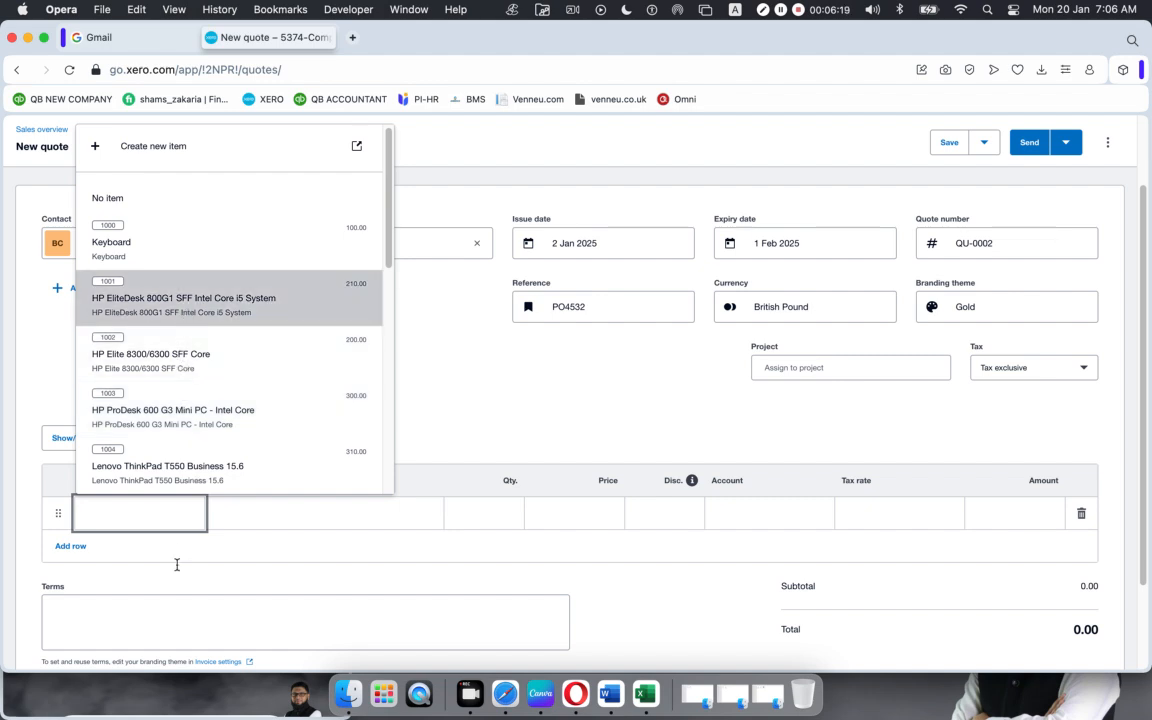
pyautogui.click(164, 568)
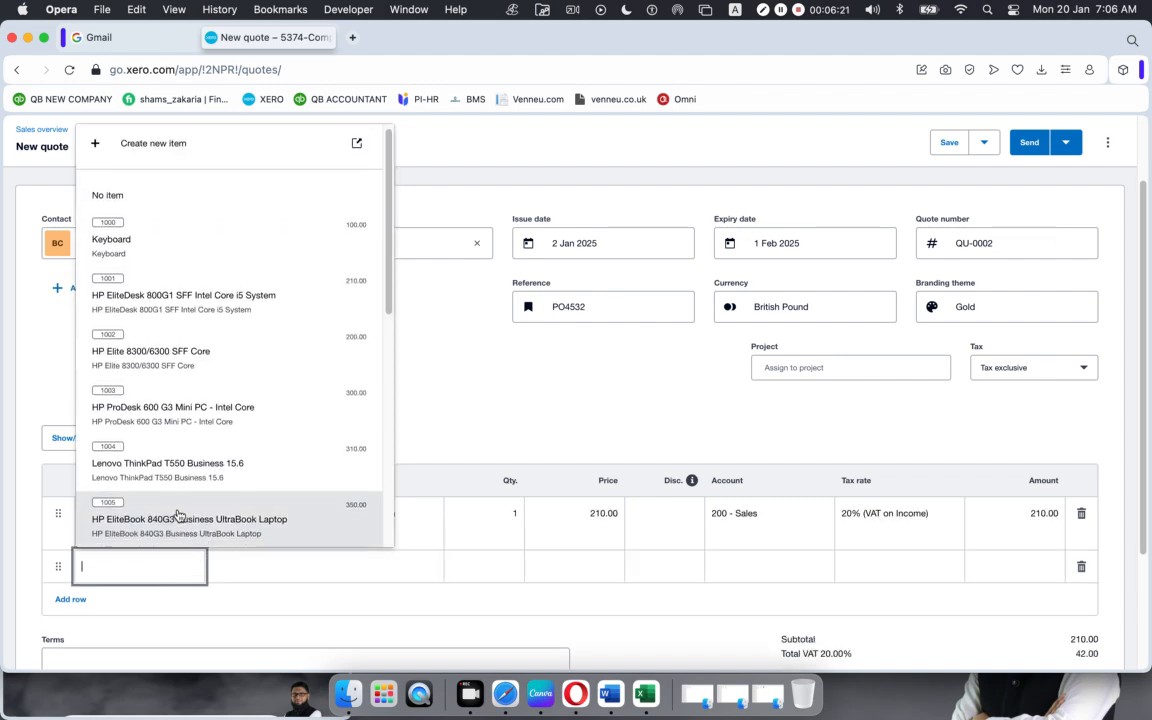
pyautogui.click(187, 474)
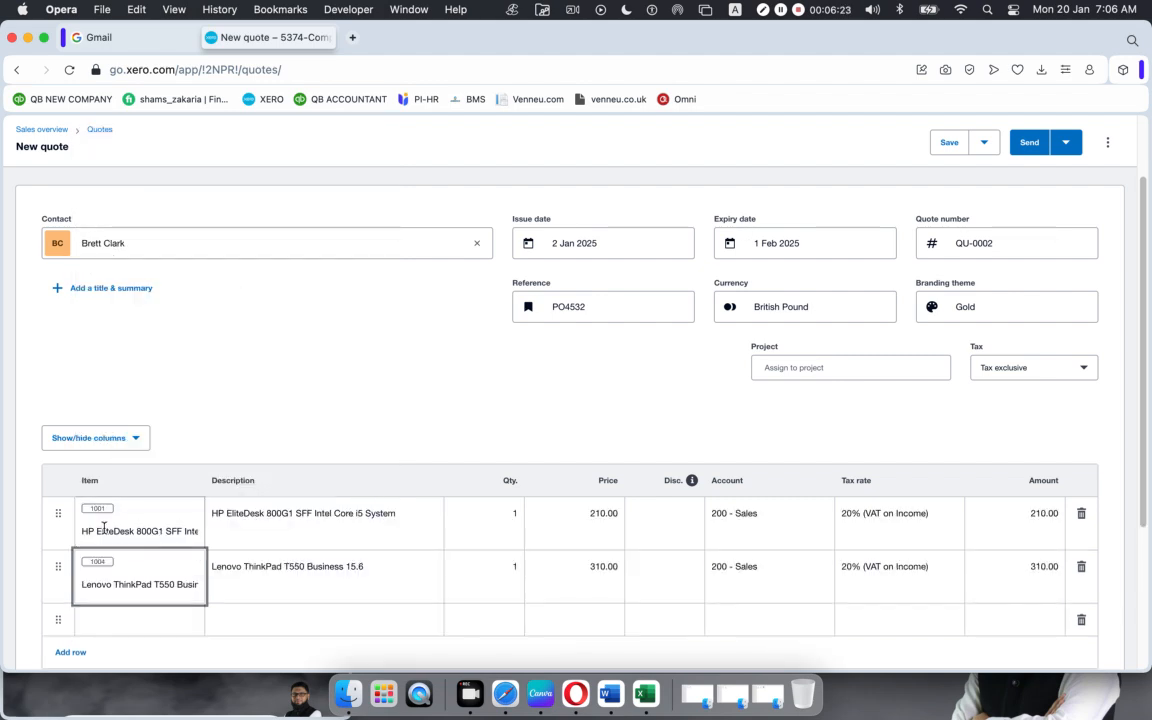
pyautogui.scroll(-1, 156, 600)
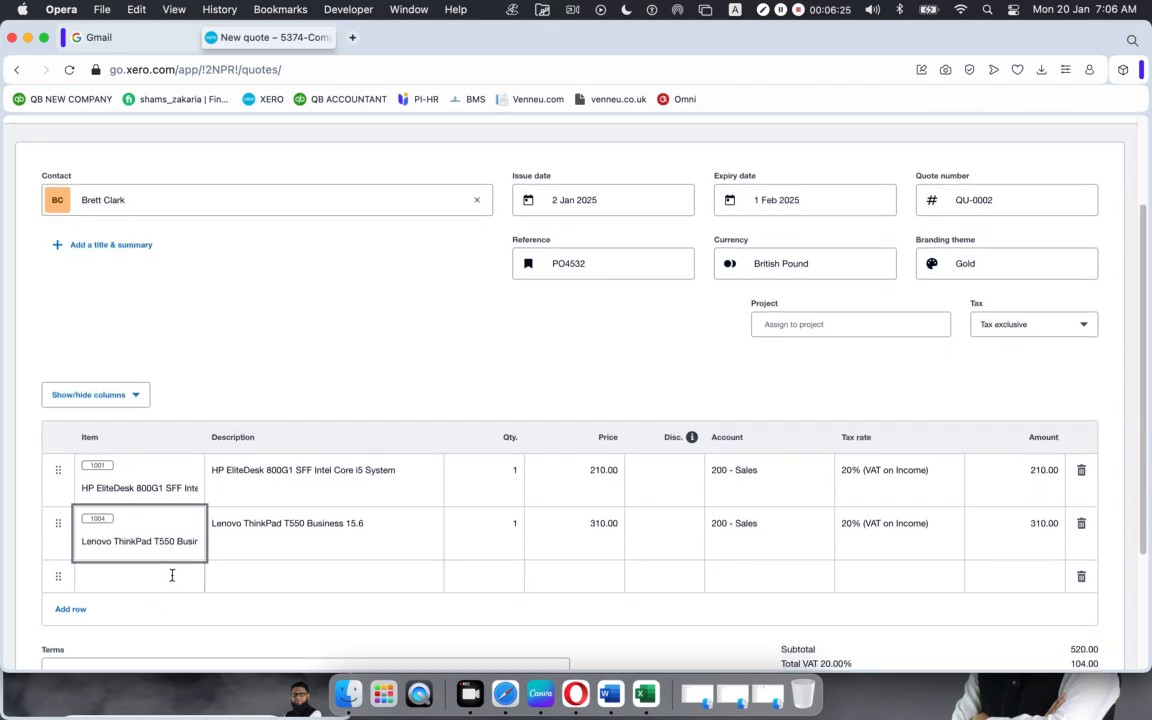
pyautogui.click(172, 576)
pyautogui.scroll(-3, 212, 537)
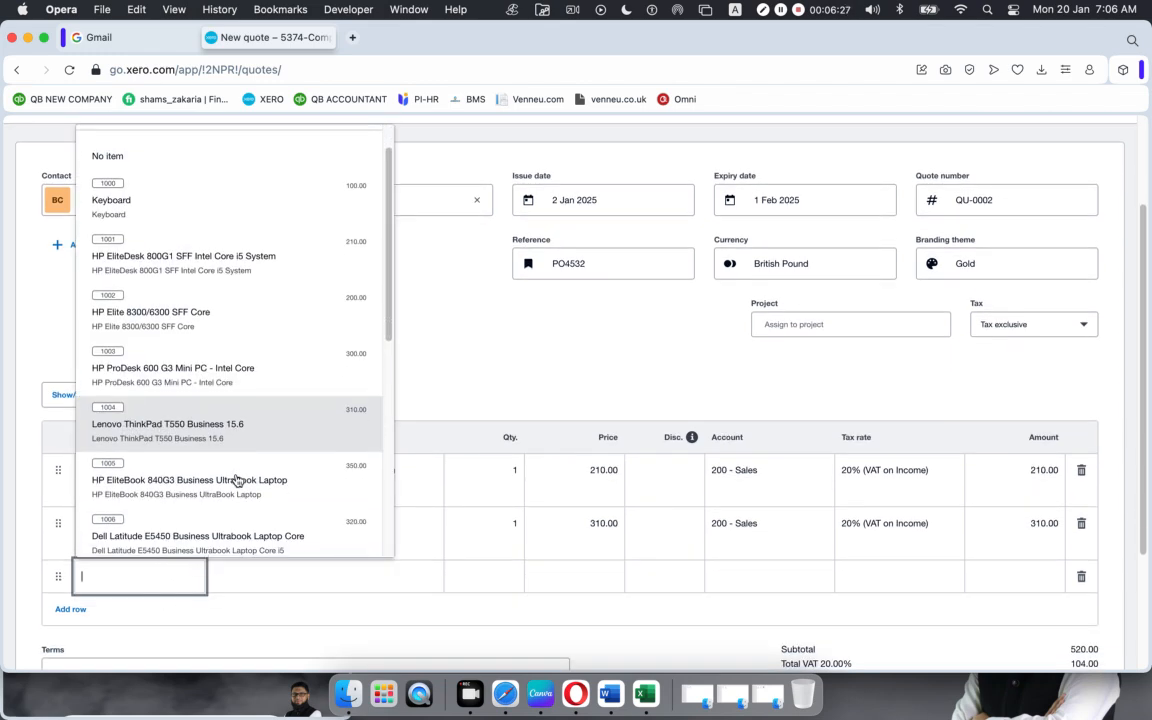
pyautogui.scroll(-10, 237, 480)
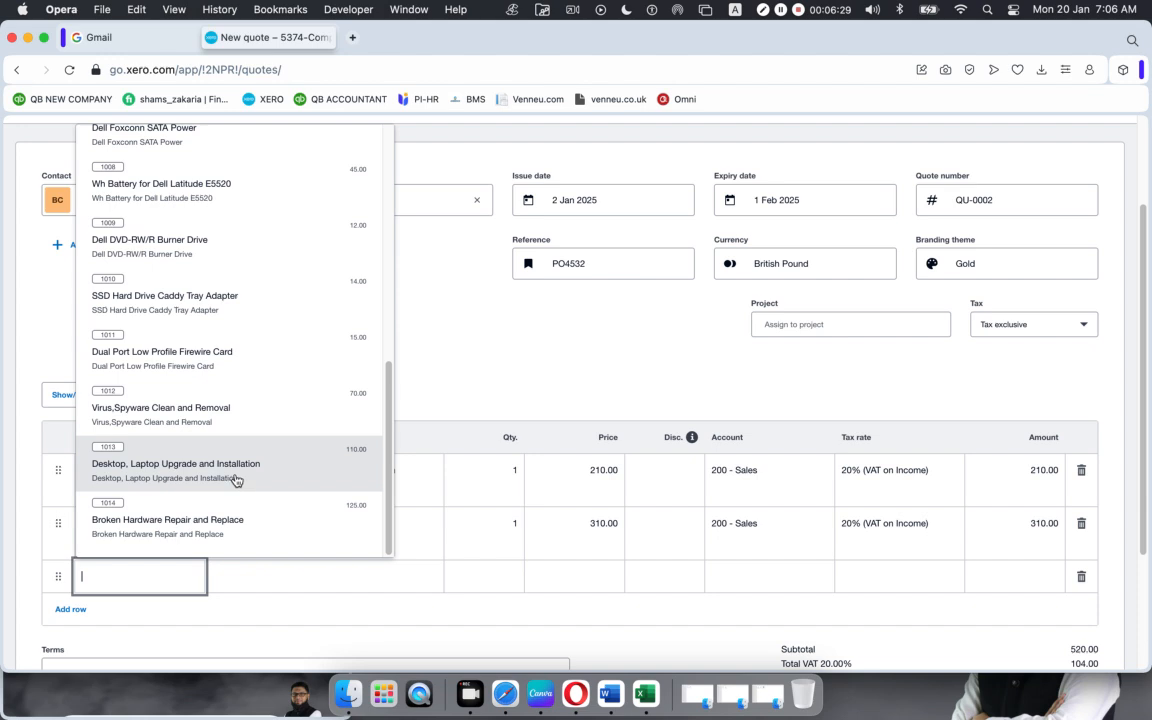
pyautogui.click(172, 292)
pyautogui.click(511, 471)
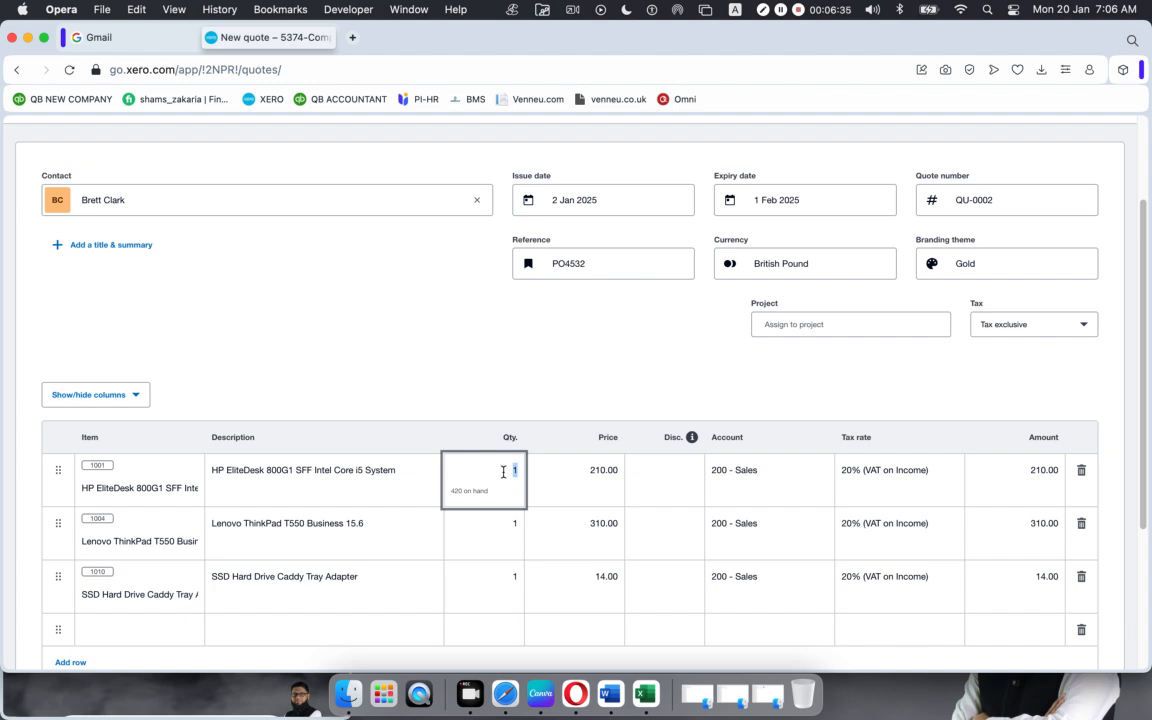
# Step: Correct the HP EliteDesk line's price from the accidental 5210.00 back to 210.00
pyautogui.moveTo(514, 471); pyautogui.dragTo(542, 471)
pyautogui.write('5')
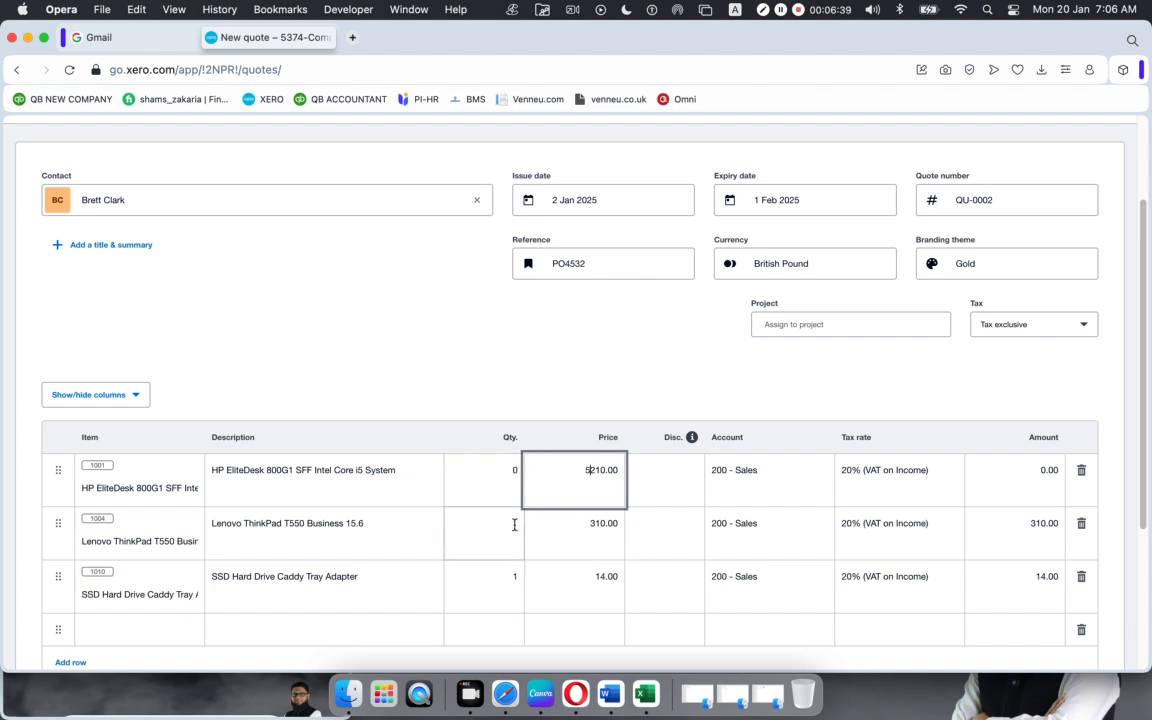
pyautogui.click(395, 366)
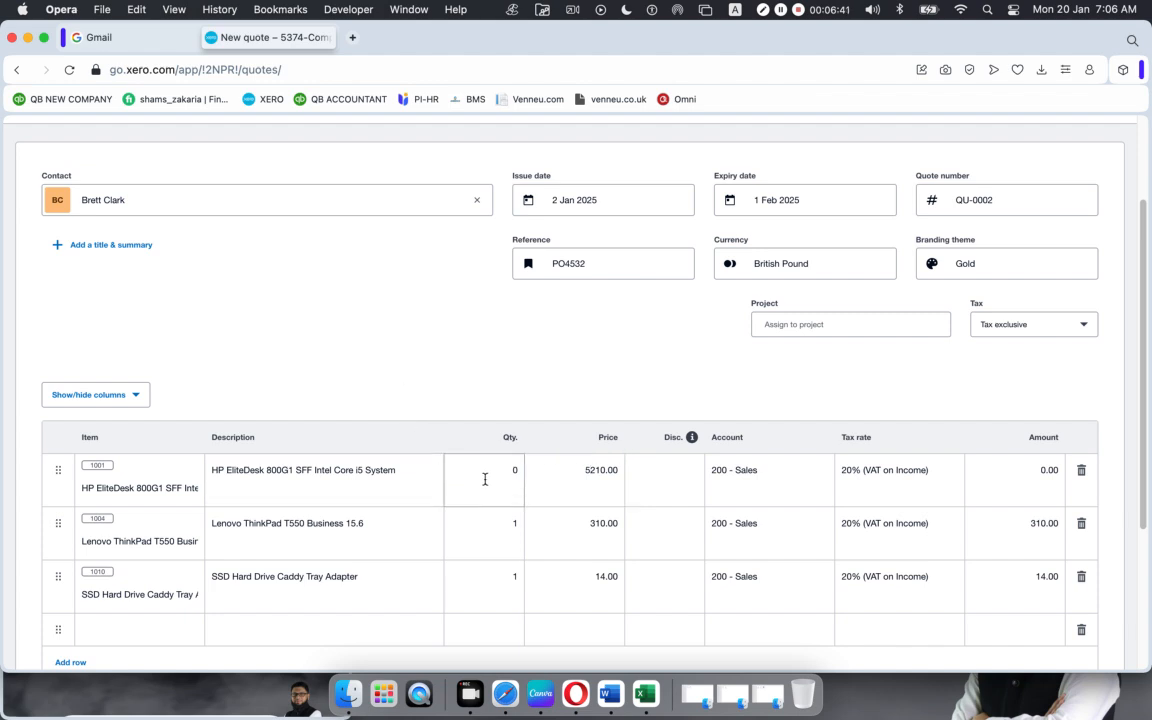
pyautogui.click(592, 471)
pyautogui.doubleClick(589, 472)
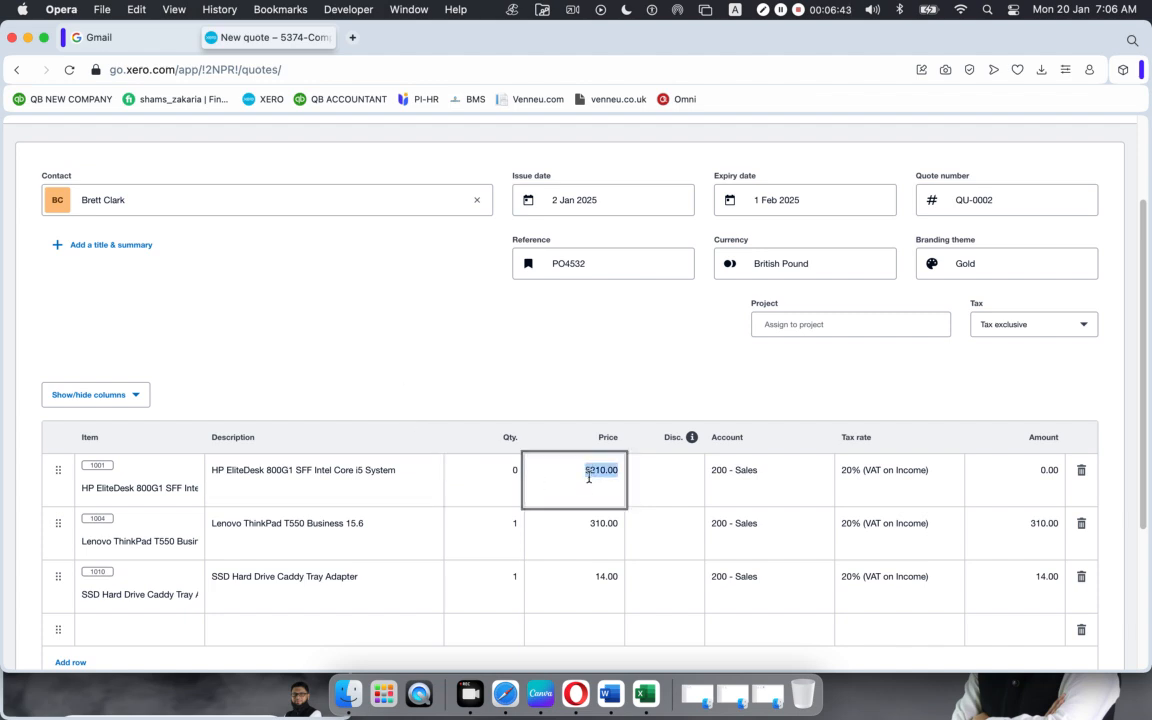
pyautogui.click(587, 496)
pyautogui.press('BackSpace')
# Step: Enter quantities of 5 HP EliteDesk, 8 Lenovo ThinkPad and 15 SSD caddy adapters
pyautogui.click(493, 475)
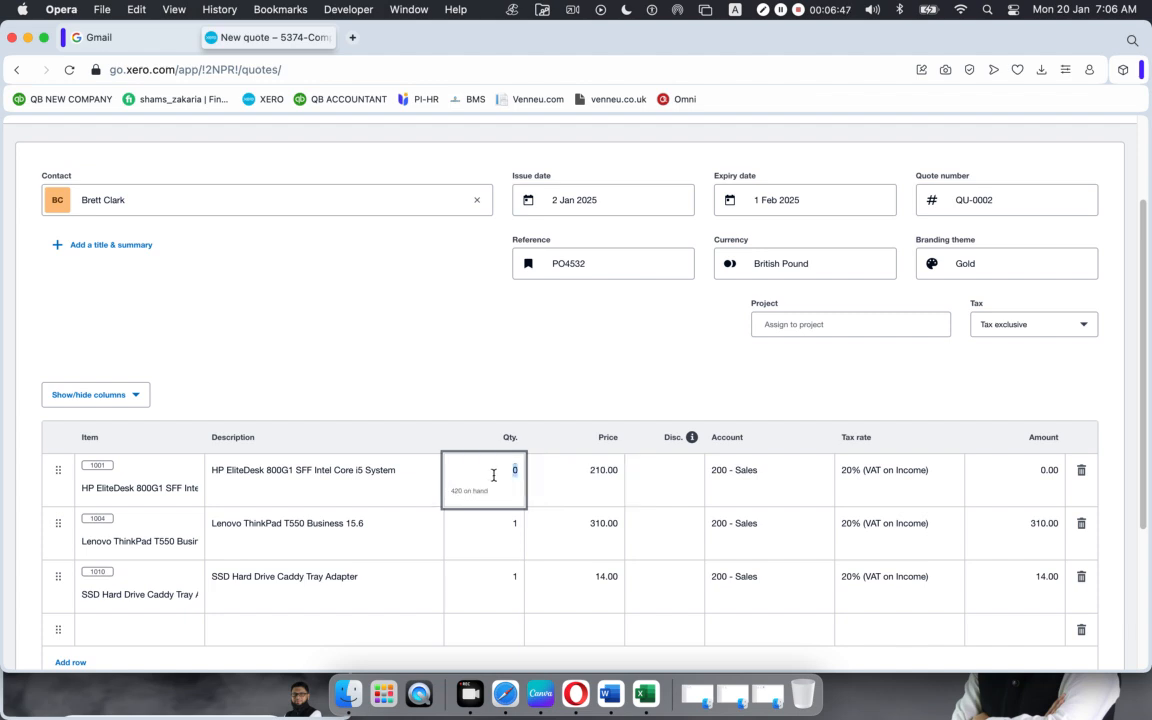
pyautogui.write('5')
pyautogui.click(502, 518)
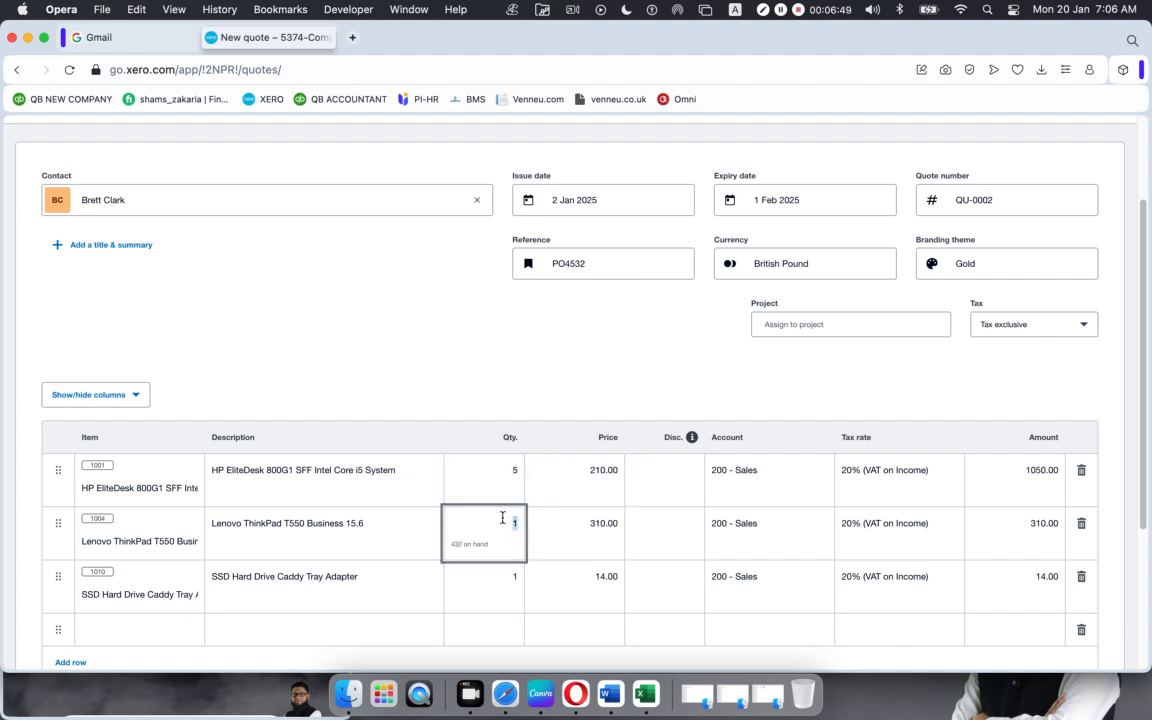
pyautogui.write('8')
pyautogui.click(507, 572)
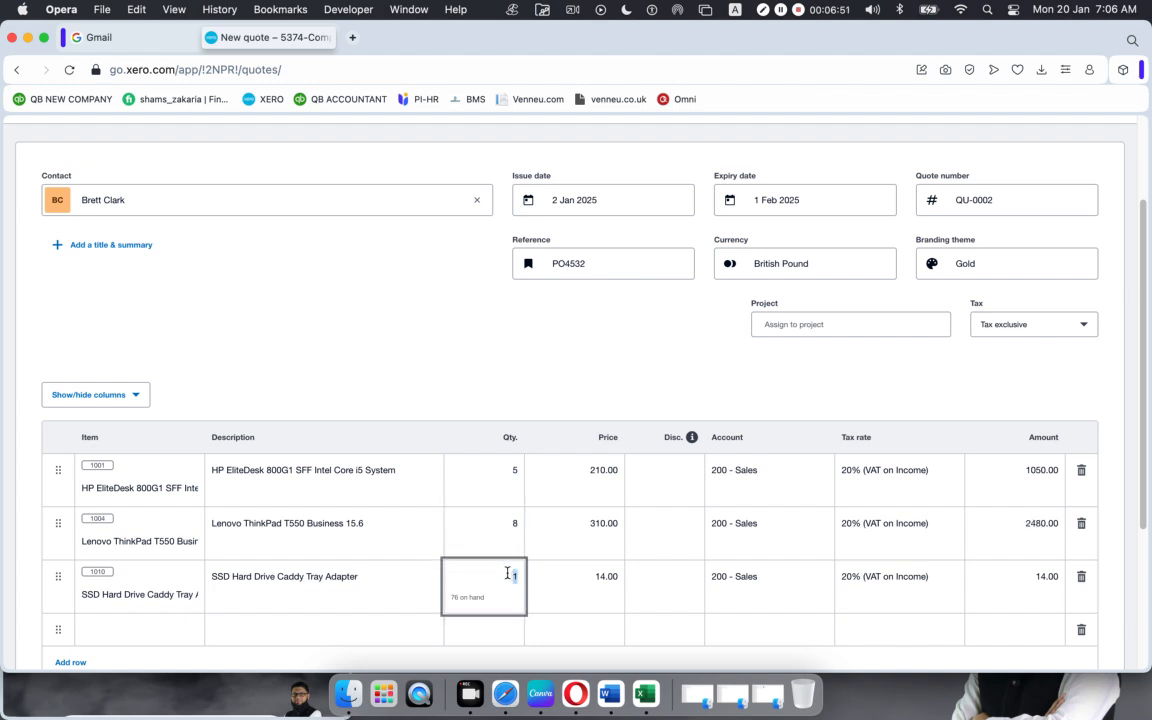
pyautogui.write('1')
pyautogui.click(487, 383)
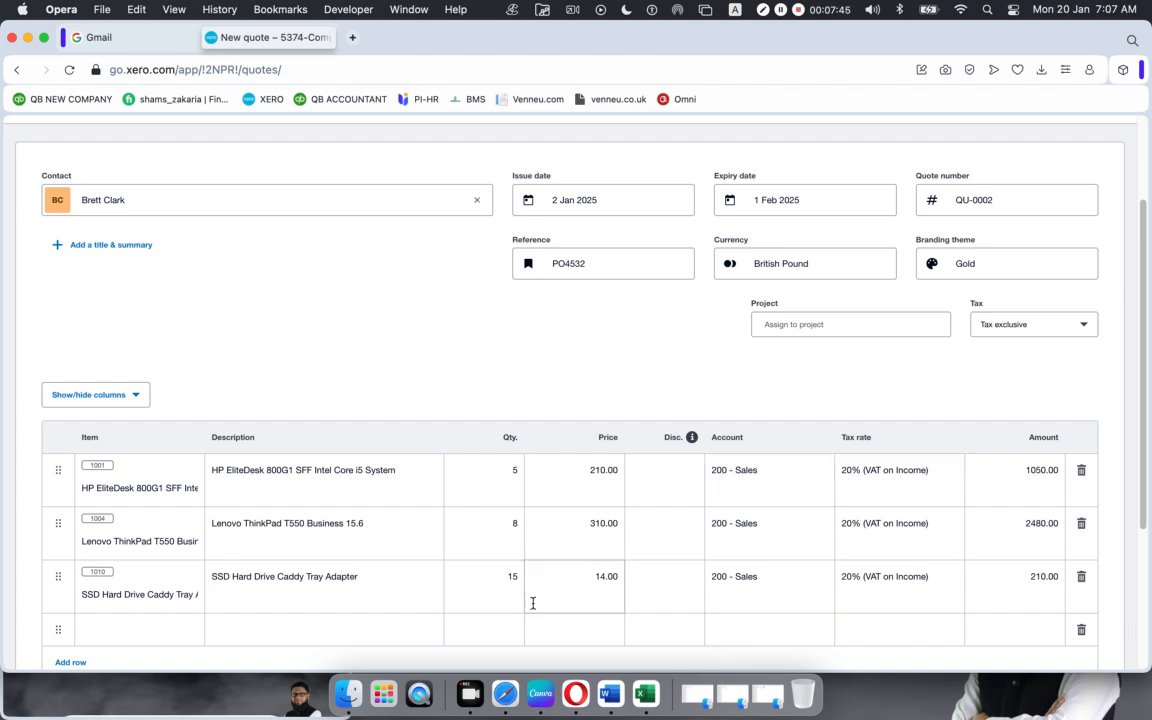
# Step: Open the Tax rate dropdown on row 3, the SSD caddy adapter line
pyautogui.click(936, 586)
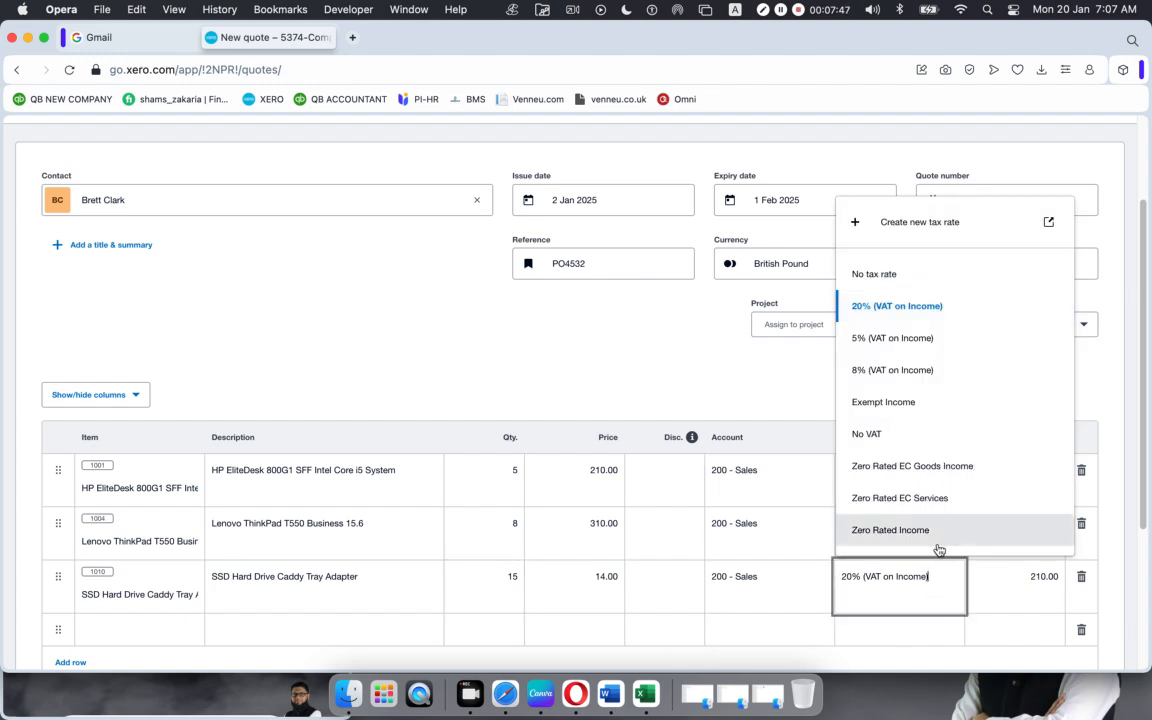
# Step: Apply 8% (VAT on Income) to the SSD adapter line and 5% to the Lenovo ThinkPad line
pyautogui.click(908, 370)
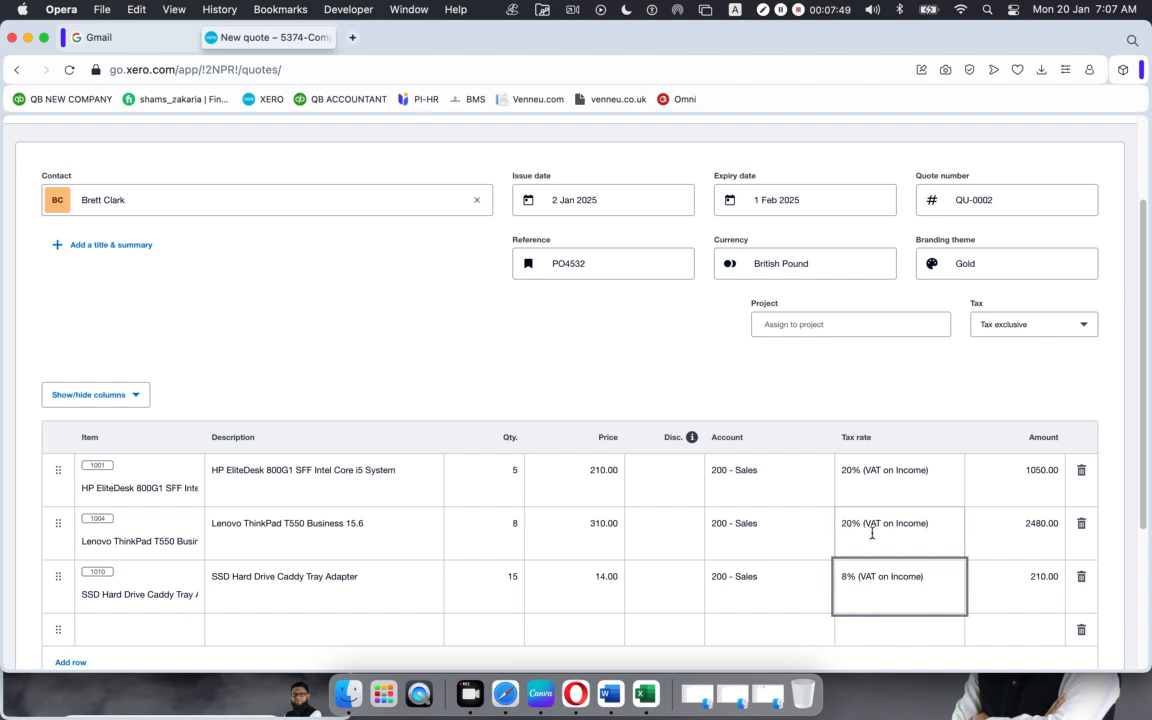
pyautogui.click(910, 518)
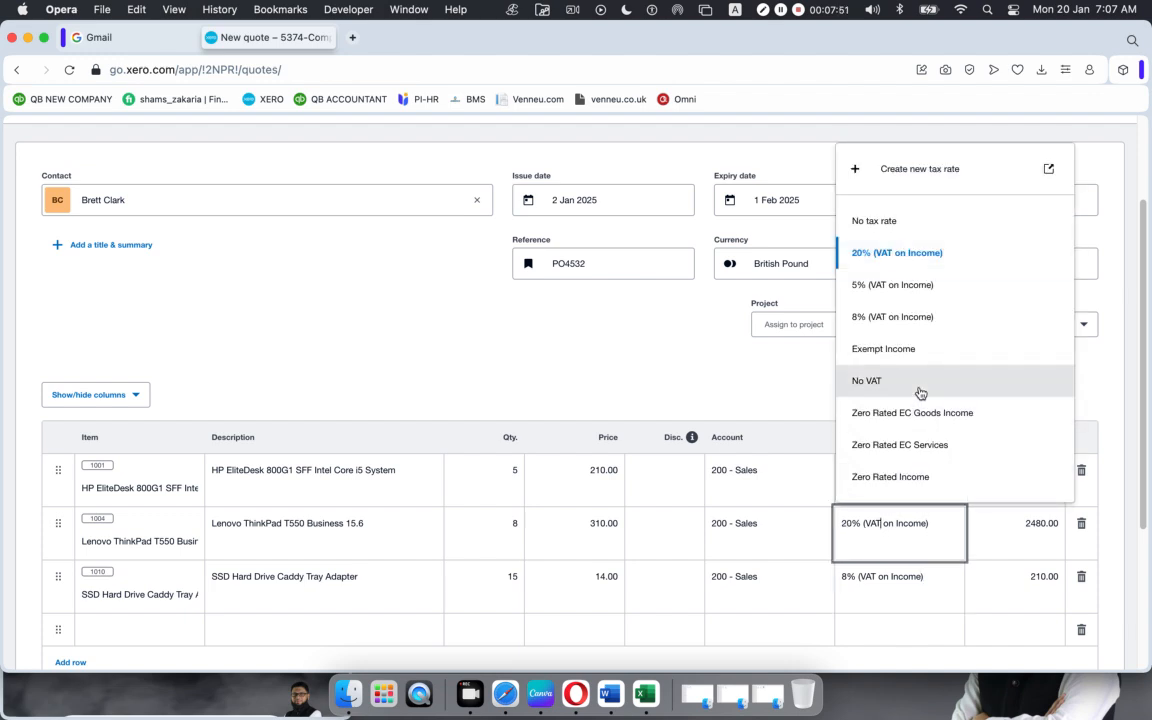
pyautogui.click(904, 284)
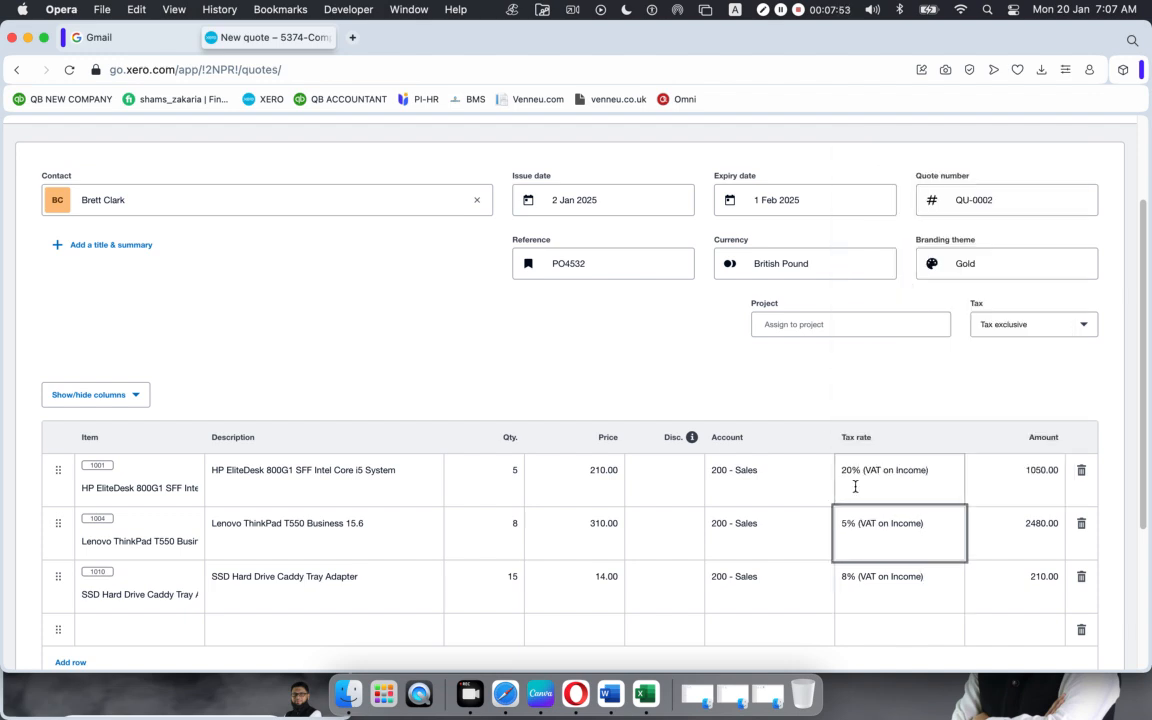
pyautogui.click(890, 408)
pyautogui.scroll(-1, 890, 410)
pyautogui.scroll(-3, 890, 410)
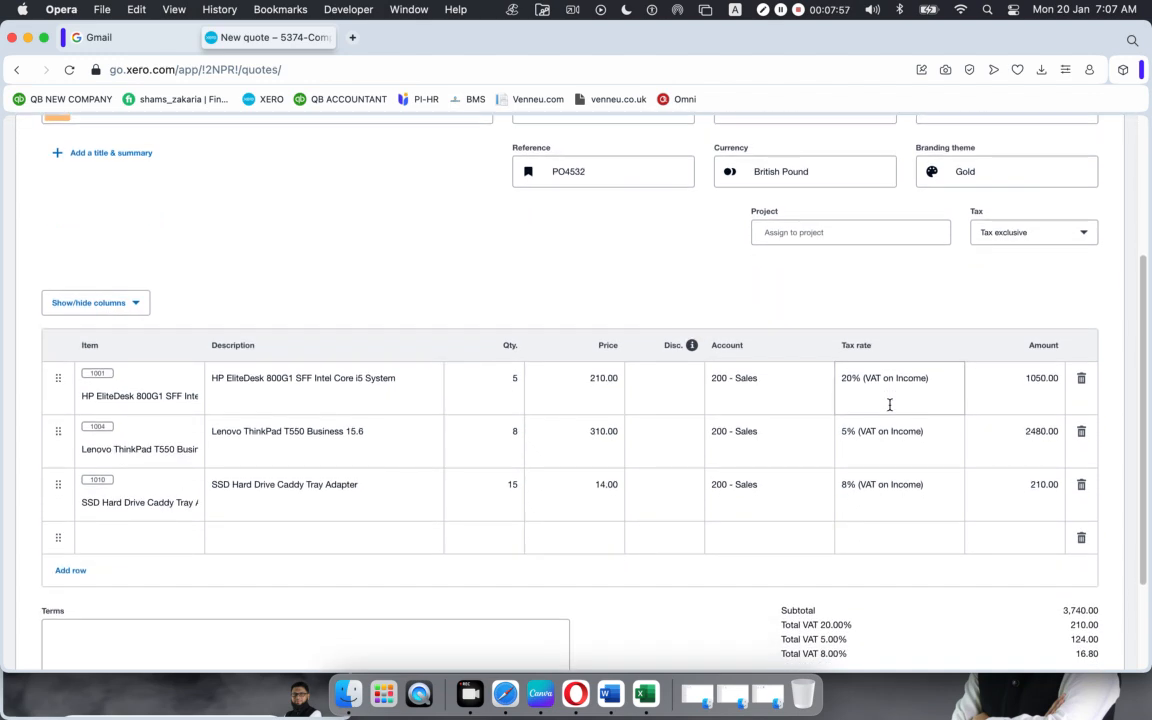
pyautogui.scroll(-1, 889, 404)
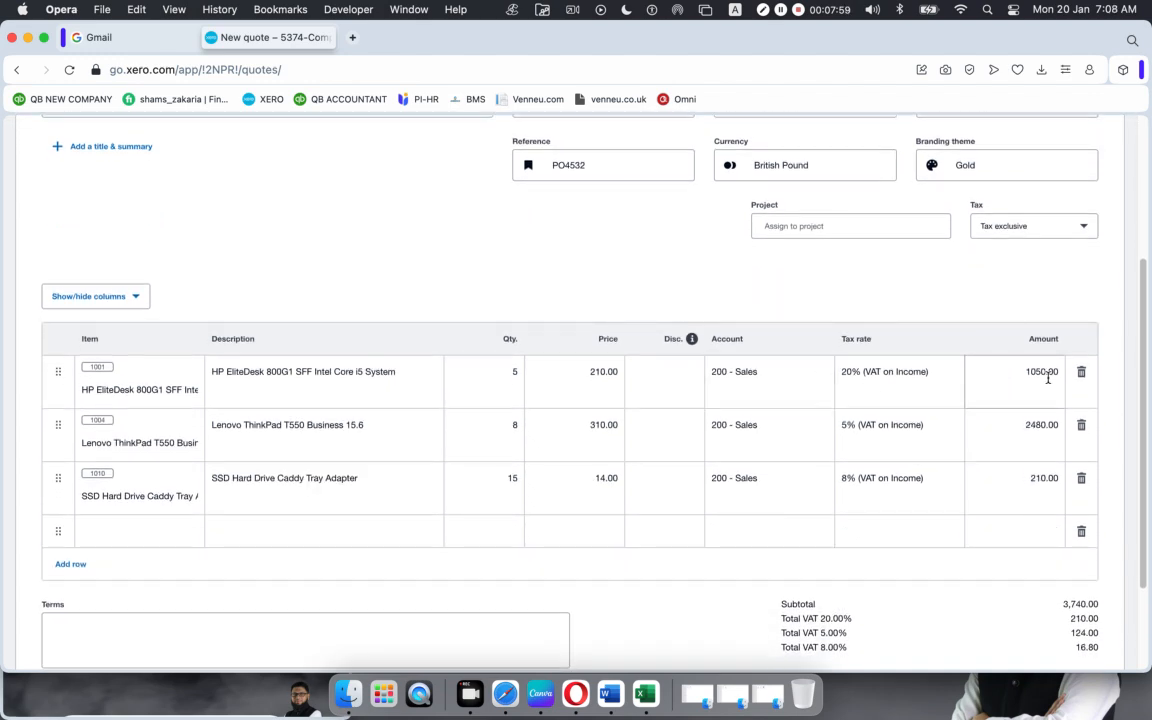
pyautogui.scroll(-1, 1023, 519)
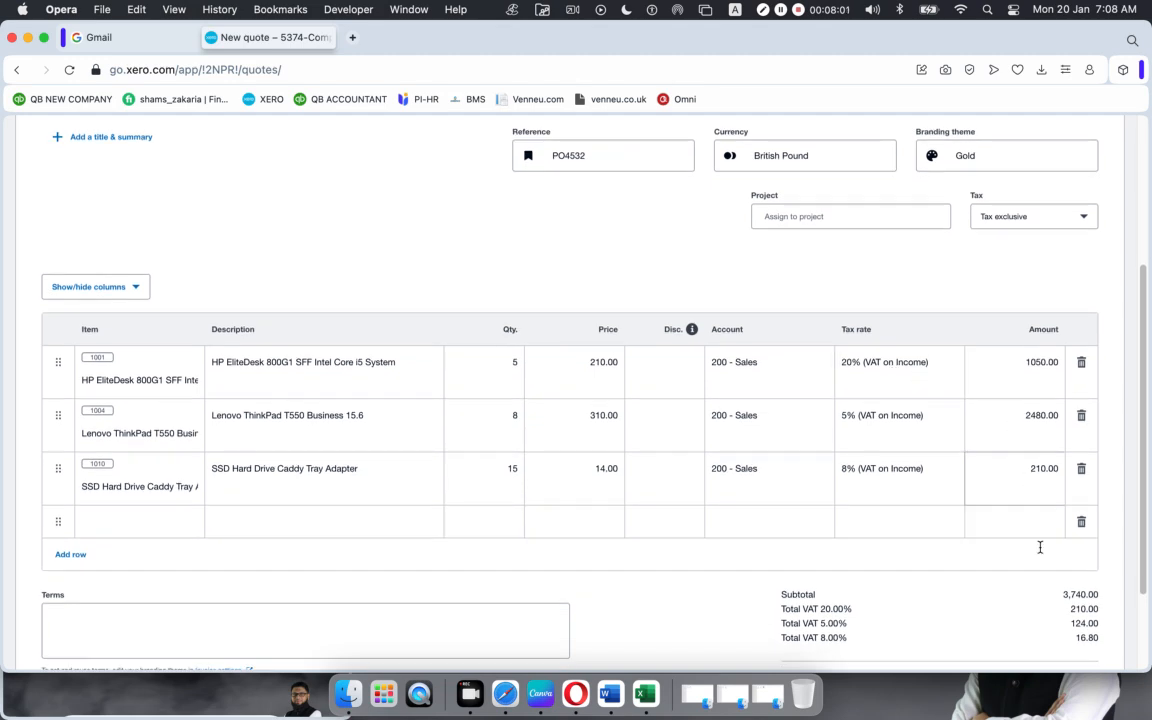
pyautogui.doubleClick(1082, 609)
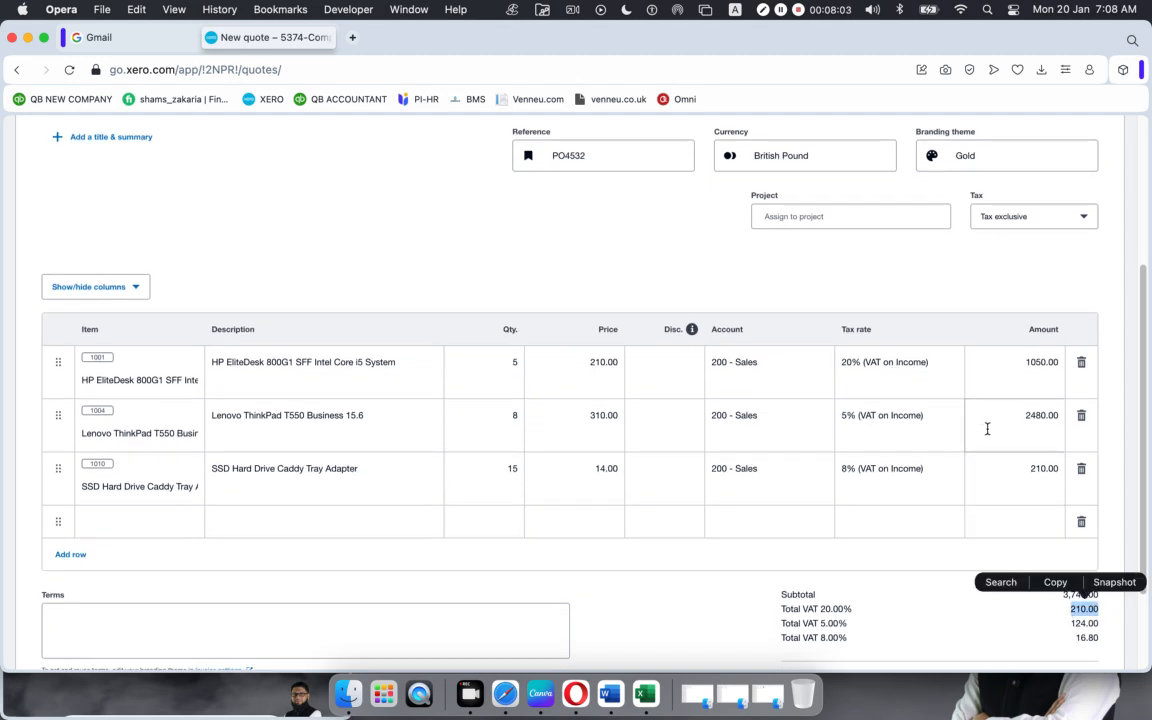
pyautogui.click(893, 425)
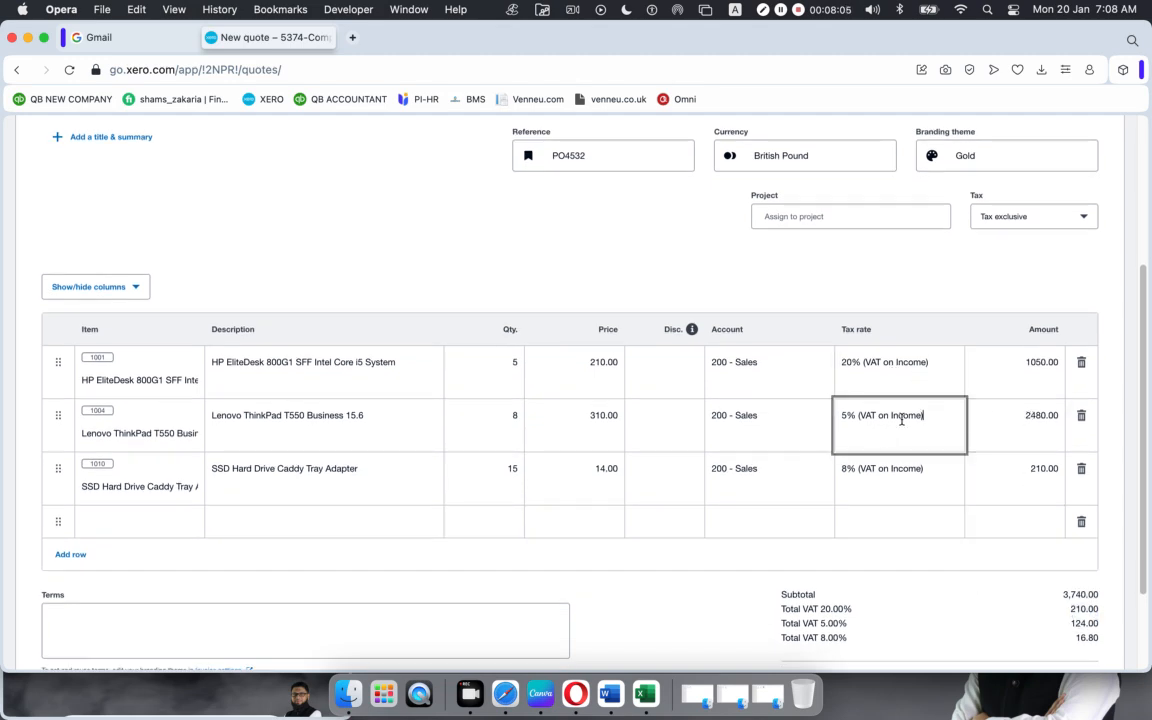
pyautogui.doubleClick(1090, 623)
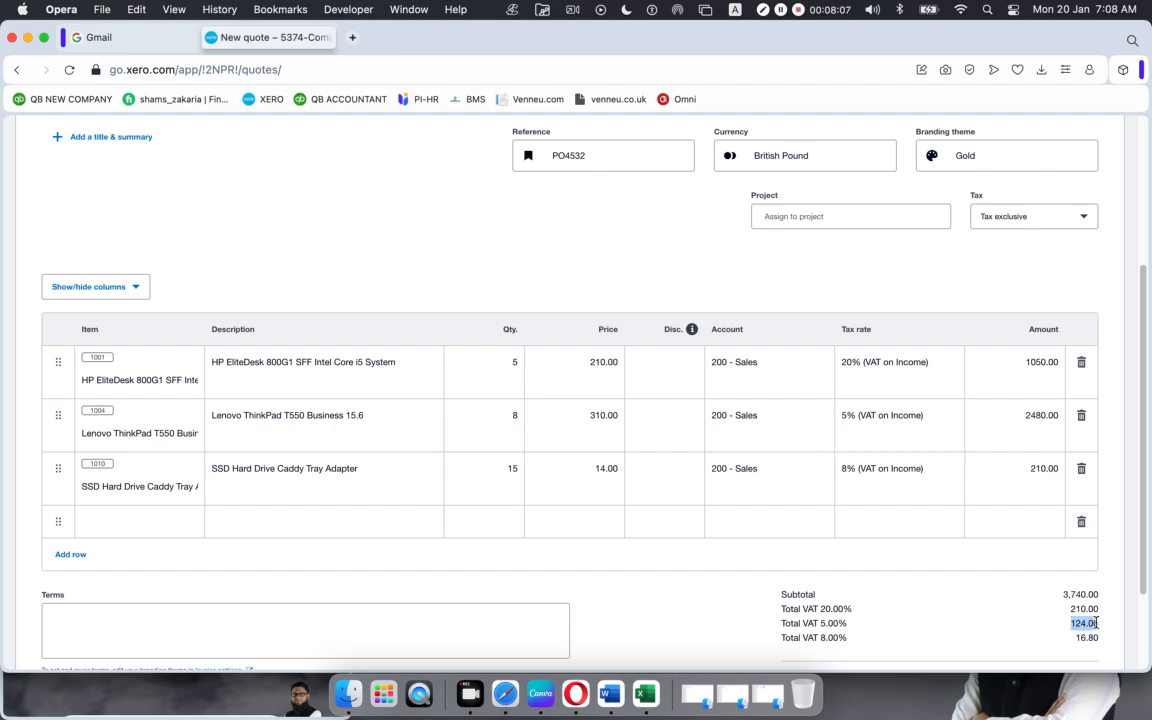
pyautogui.click(1039, 471)
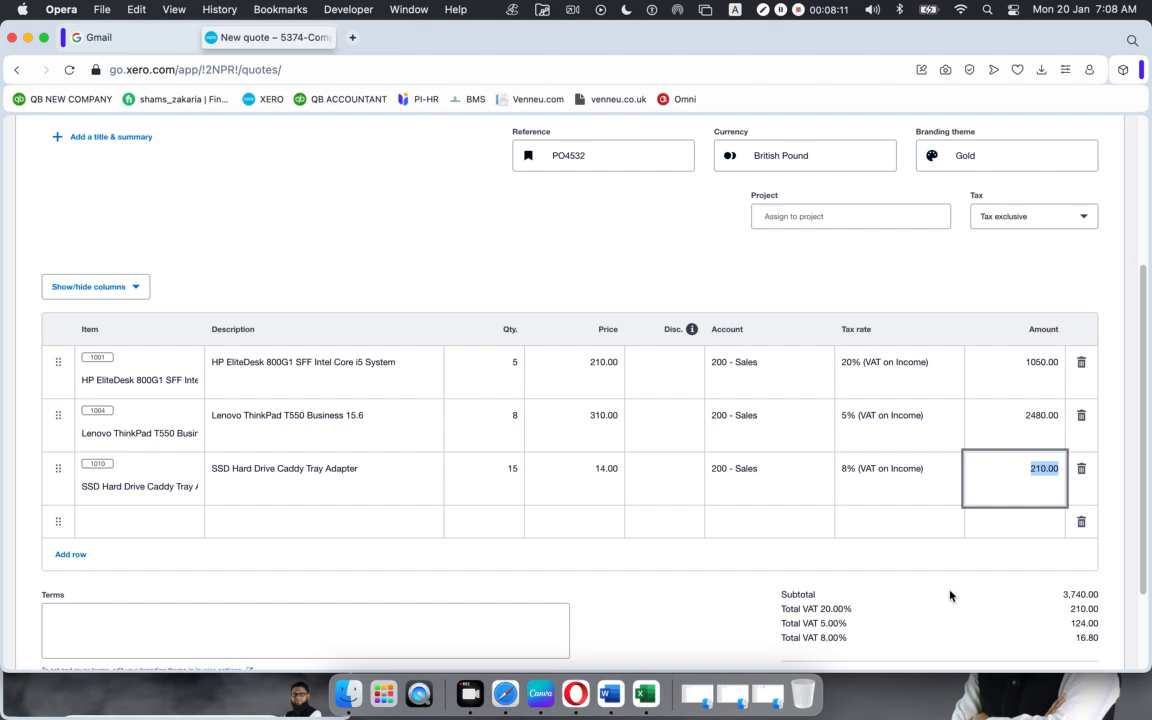
pyautogui.scroll(-3, 950, 596)
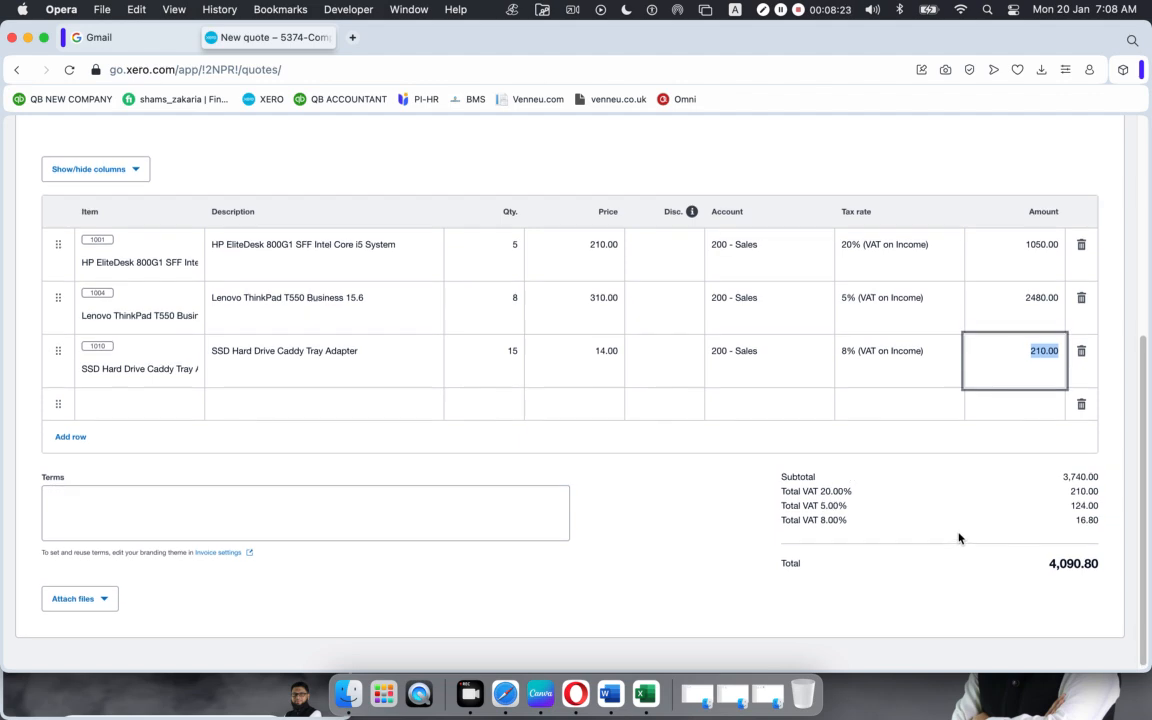
pyautogui.scroll(1, 958, 539)
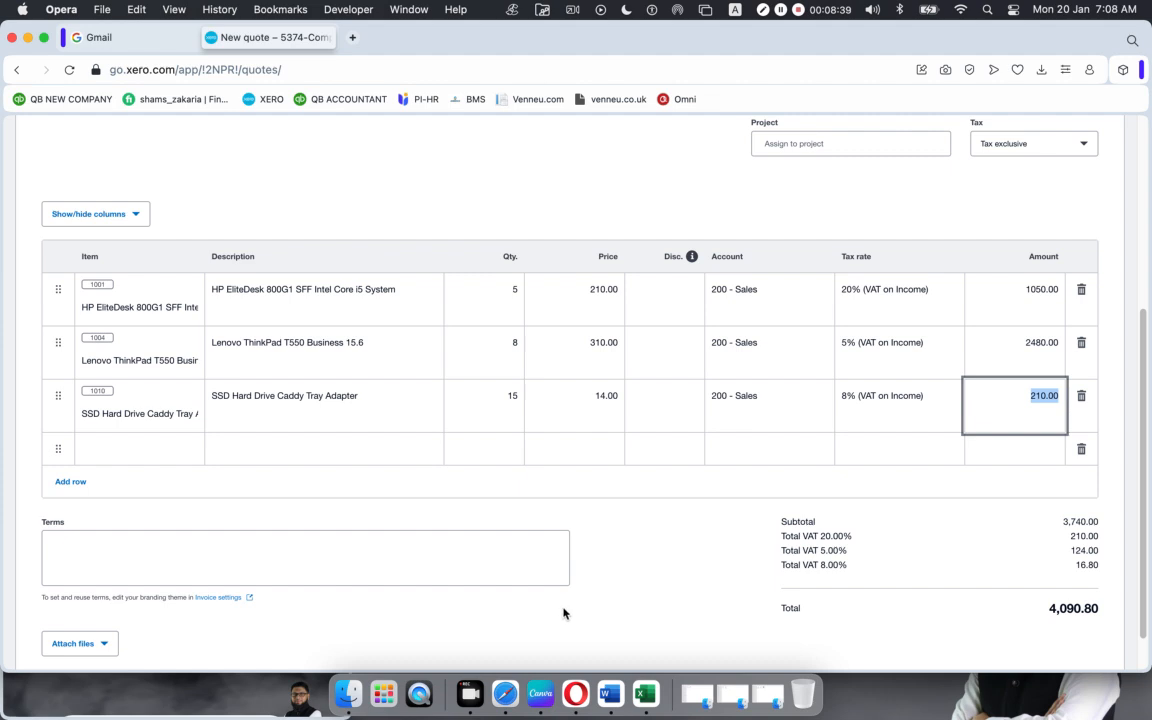
# Step: Try a 5% discount on the HP EliteDesk line, giving a 4,027.80 total, then delete it
pyautogui.click(671, 298)
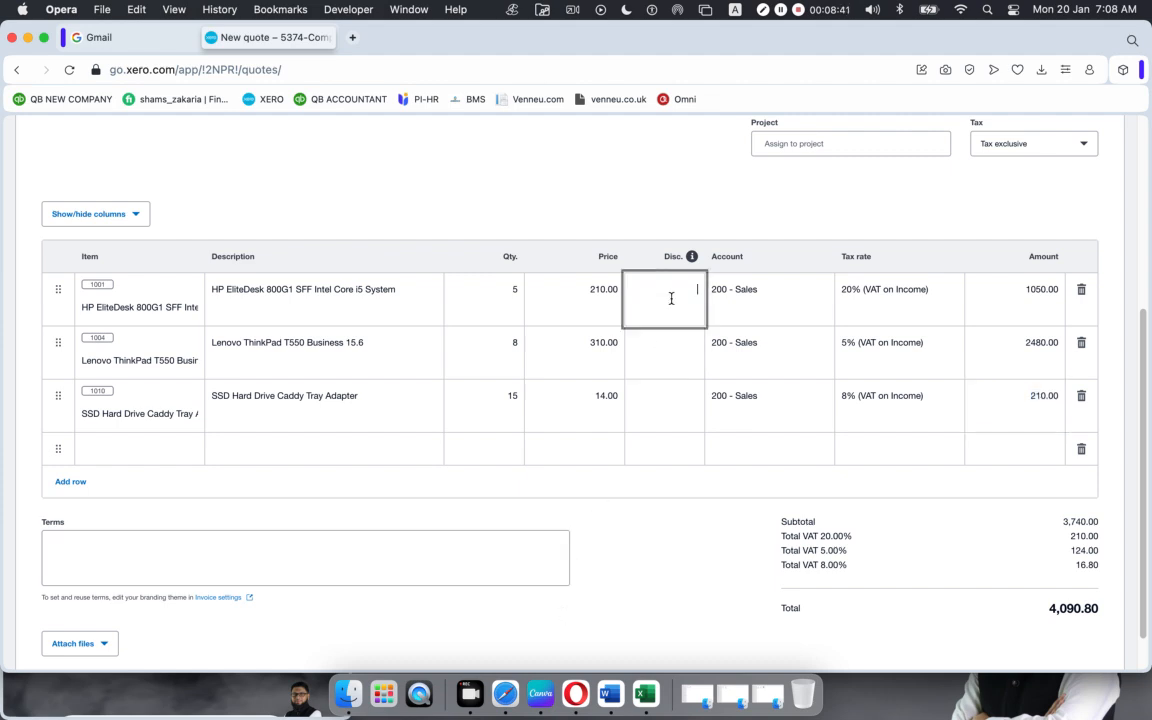
pyautogui.write('5')
pyautogui.click(720, 535)
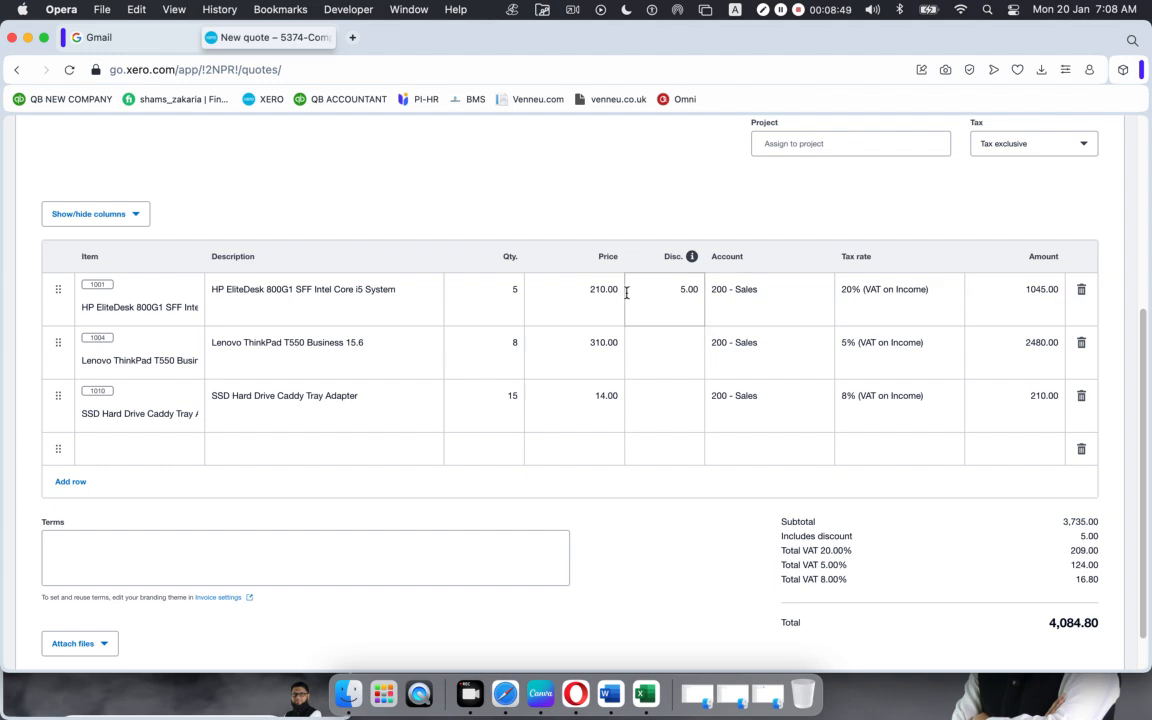
pyautogui.click(674, 294)
pyautogui.write('5%')
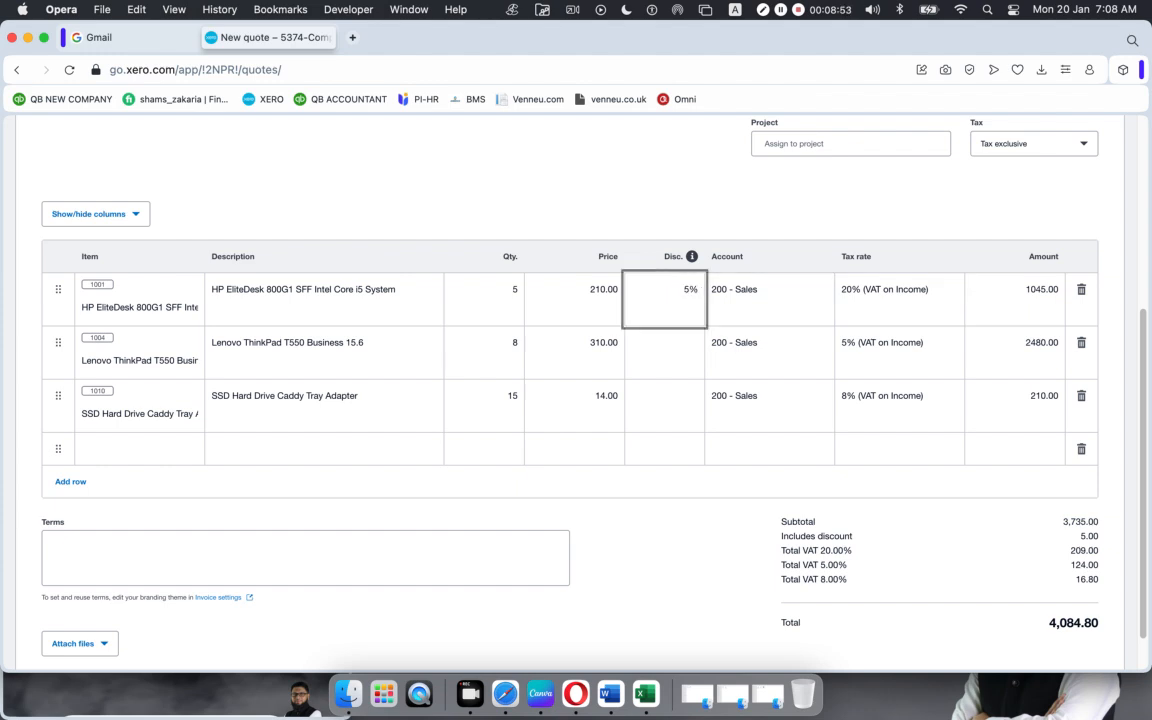
pyautogui.click(650, 622)
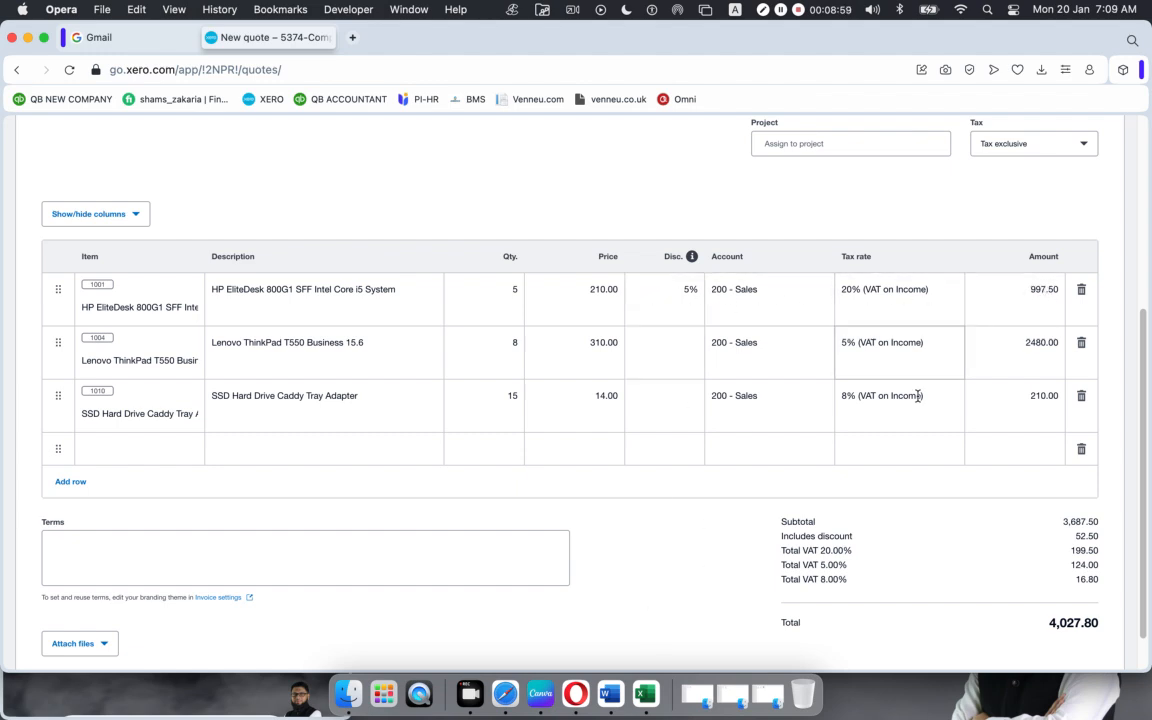
pyautogui.click(686, 294)
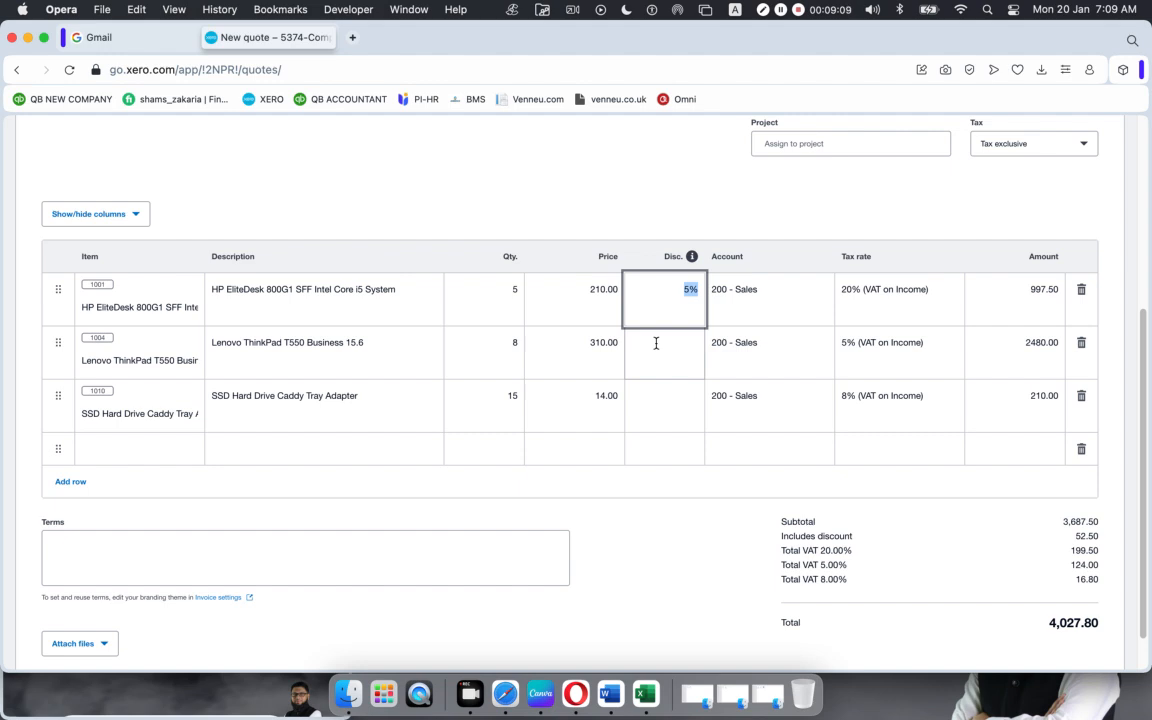
pyautogui.press('BackSpace')
# Step: Give the HP EliteDesk line a 10.00 discount and the Lenovo ThinkPad line 2%
pyautogui.click(638, 600)
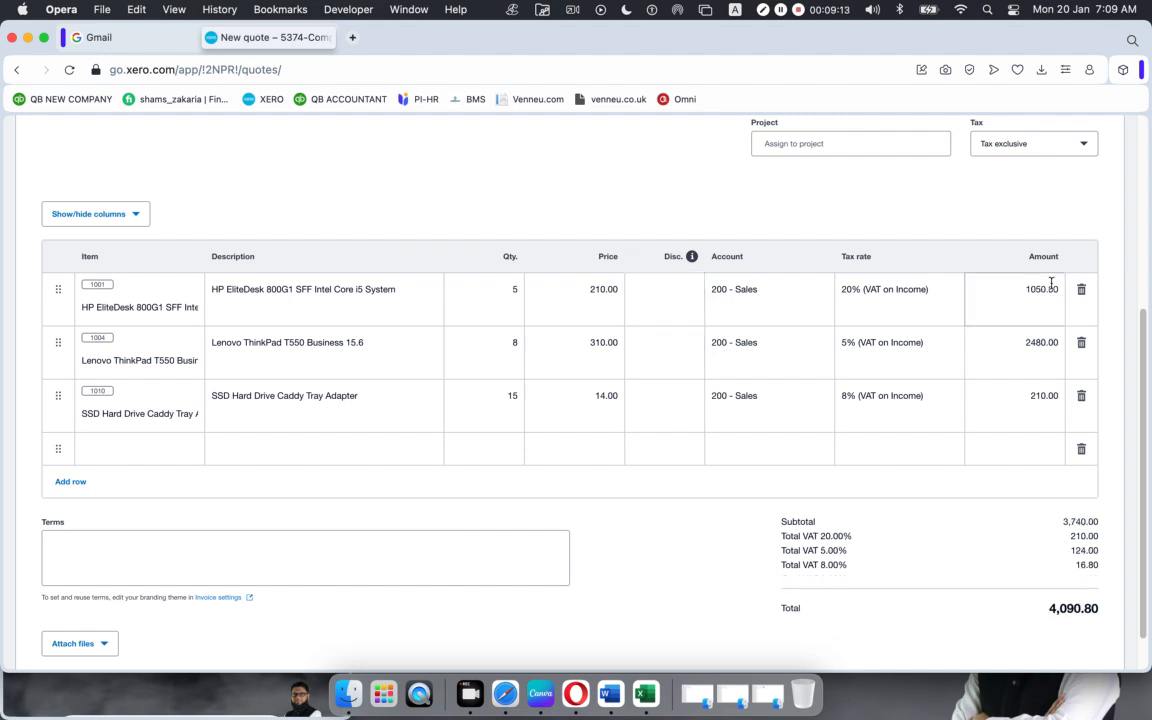
pyautogui.click(695, 320)
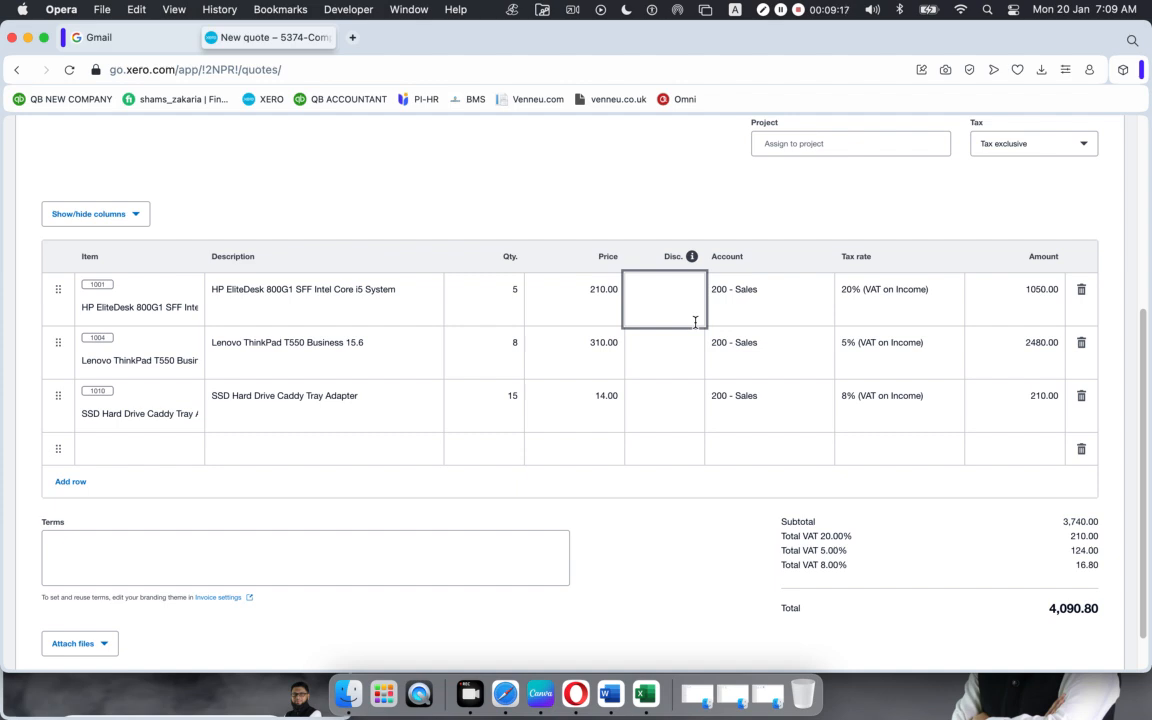
pyautogui.write('10')
pyautogui.click(612, 576)
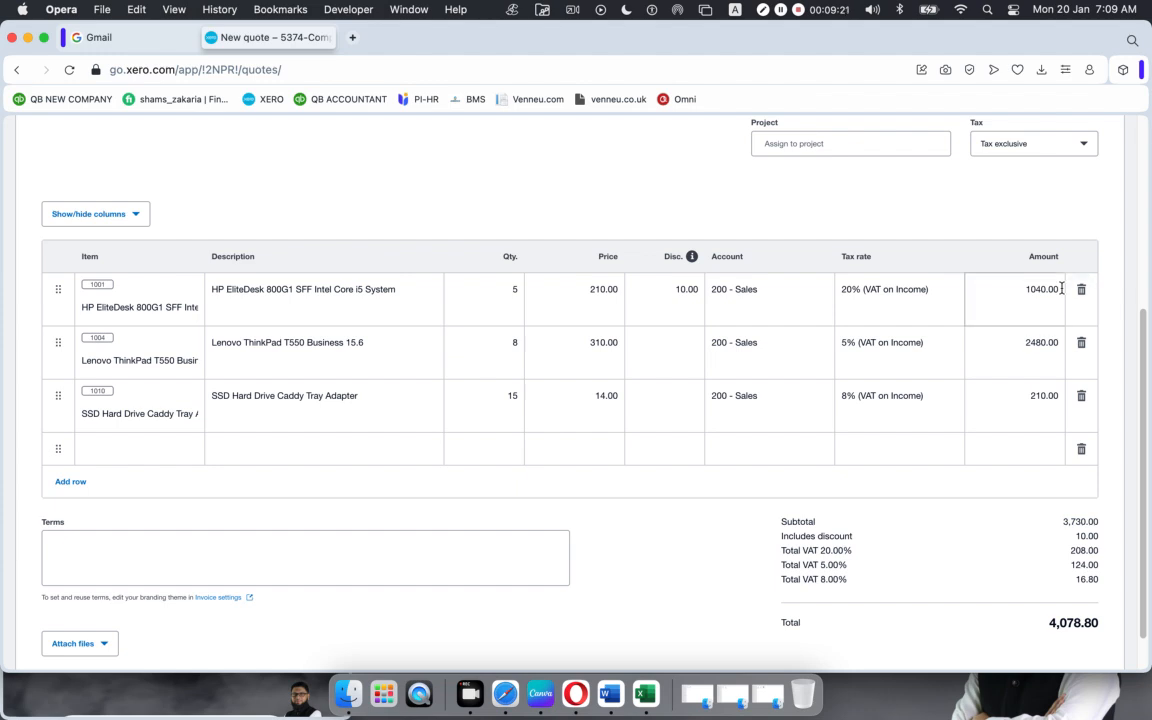
pyautogui.click(652, 342)
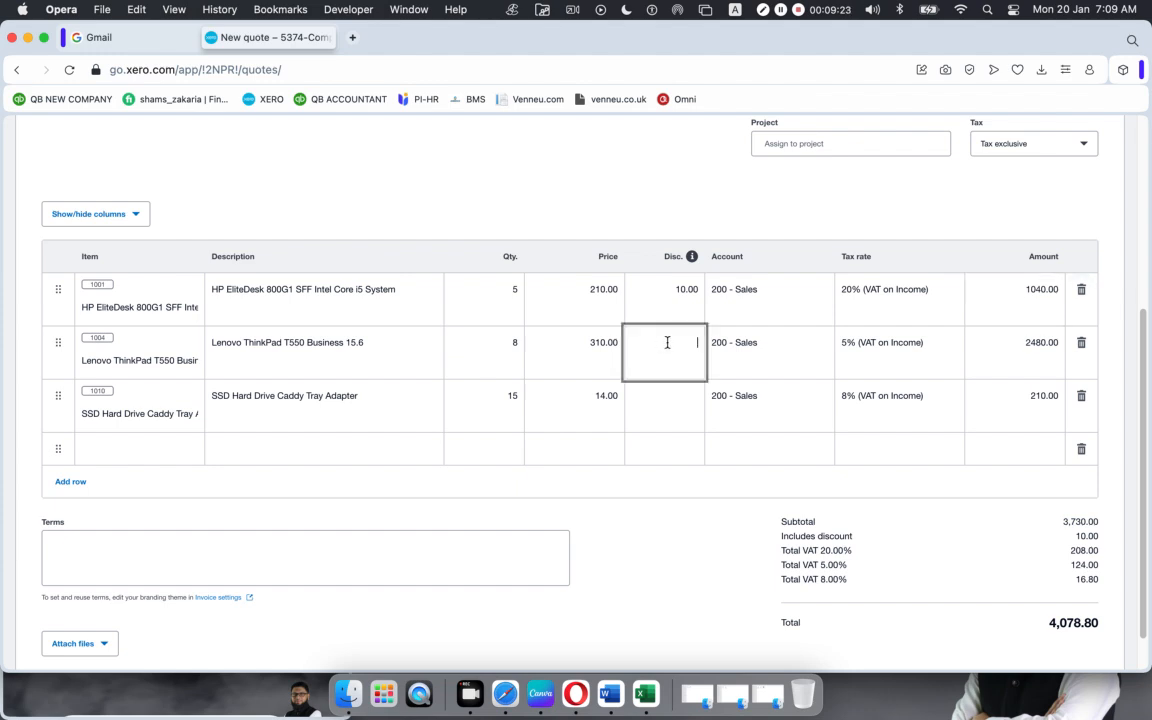
pyautogui.write('2%')
pyautogui.click(655, 560)
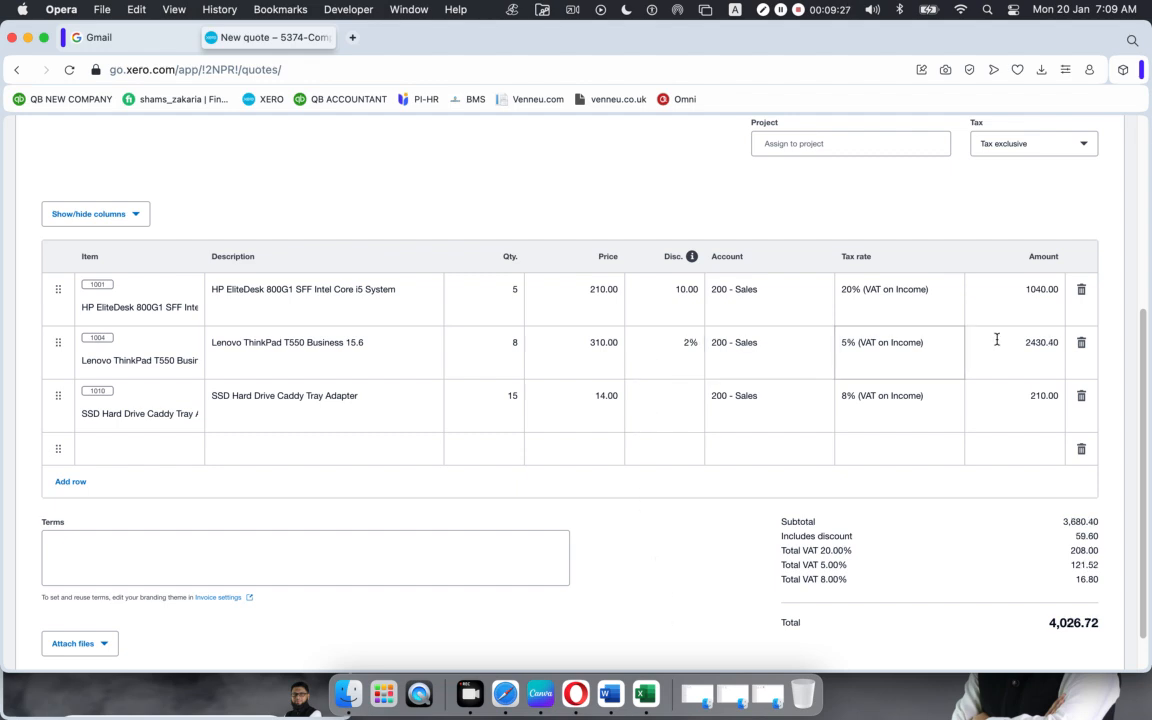
# Step: Leave the SSD caddy line undiscounted and check the 3,680.40 subtotal and 59.60 discount total
pyautogui.click(691, 397)
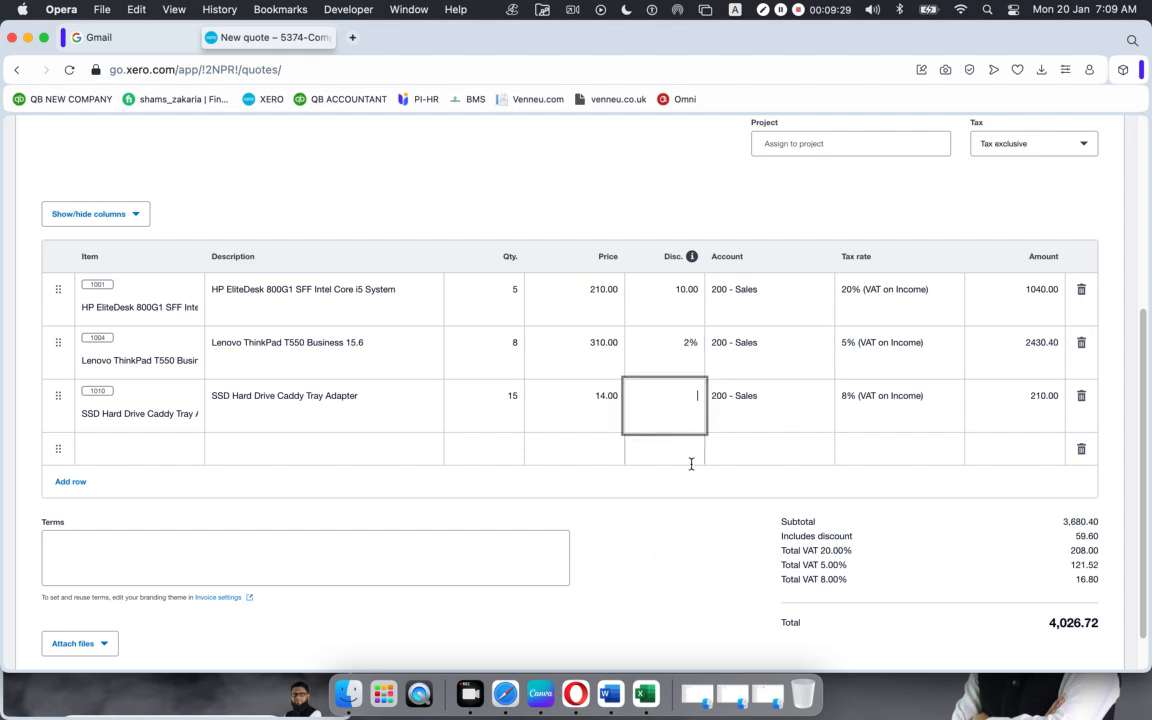
pyautogui.click(672, 538)
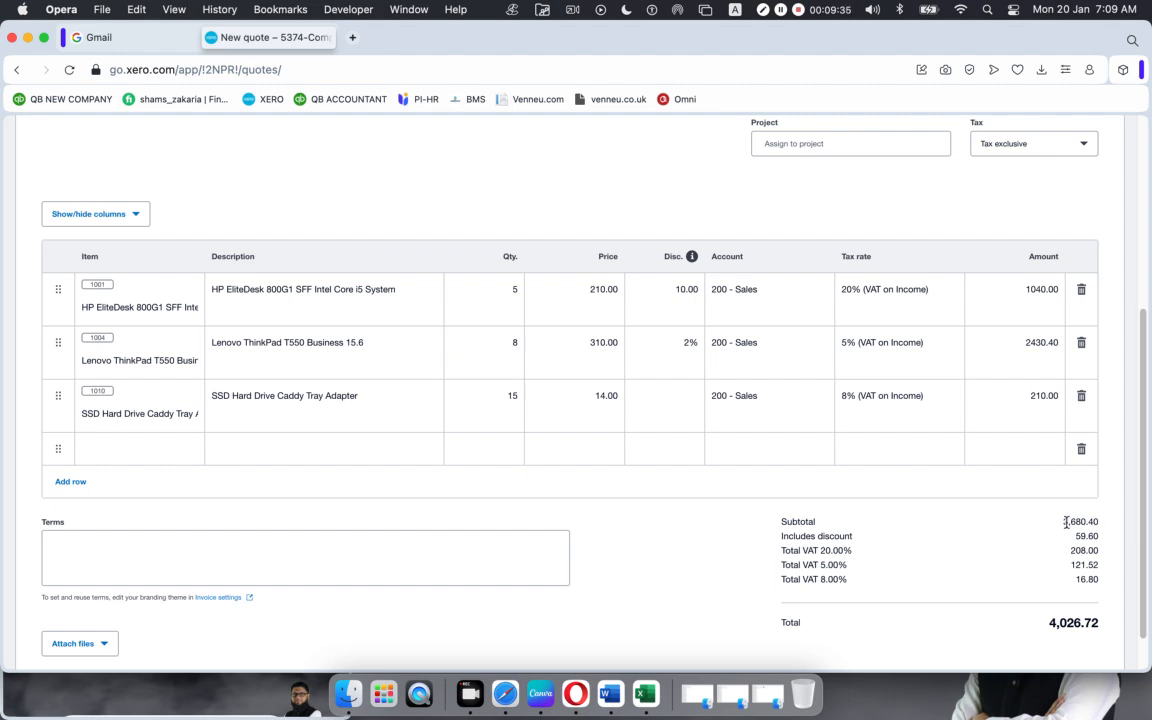
pyautogui.moveTo(1062, 521); pyautogui.dragTo(1106, 522)
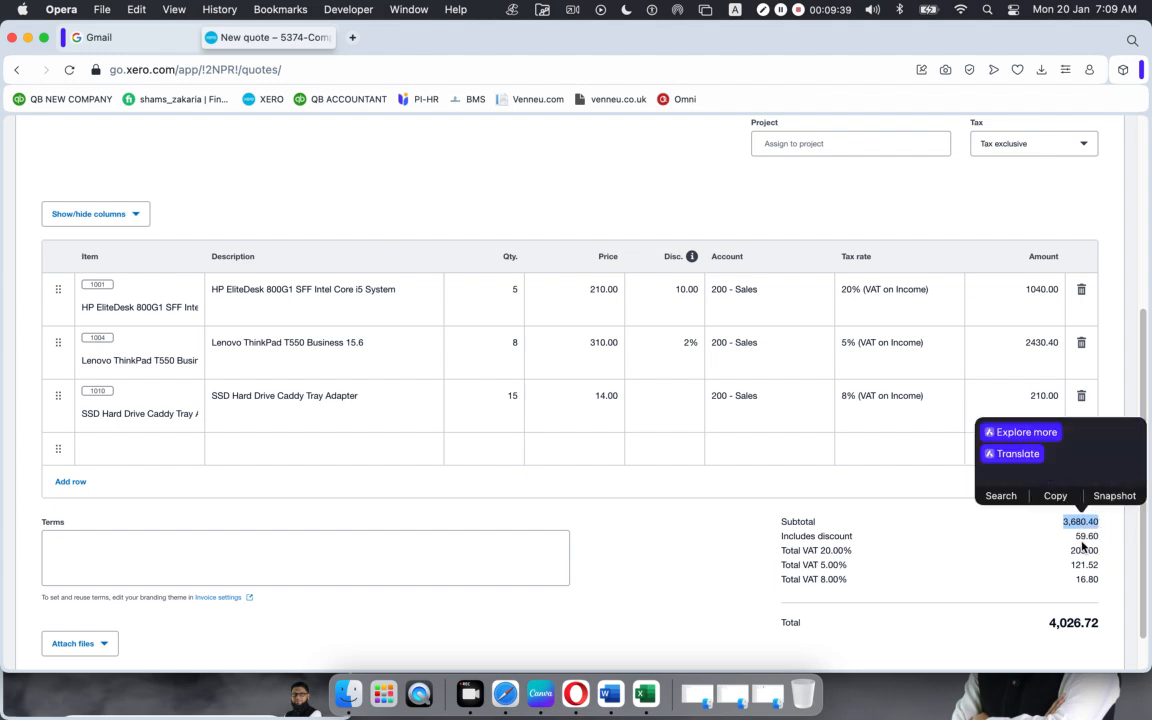
pyautogui.click(1074, 541)
pyautogui.moveTo(1075, 538); pyautogui.dragTo(1096, 535)
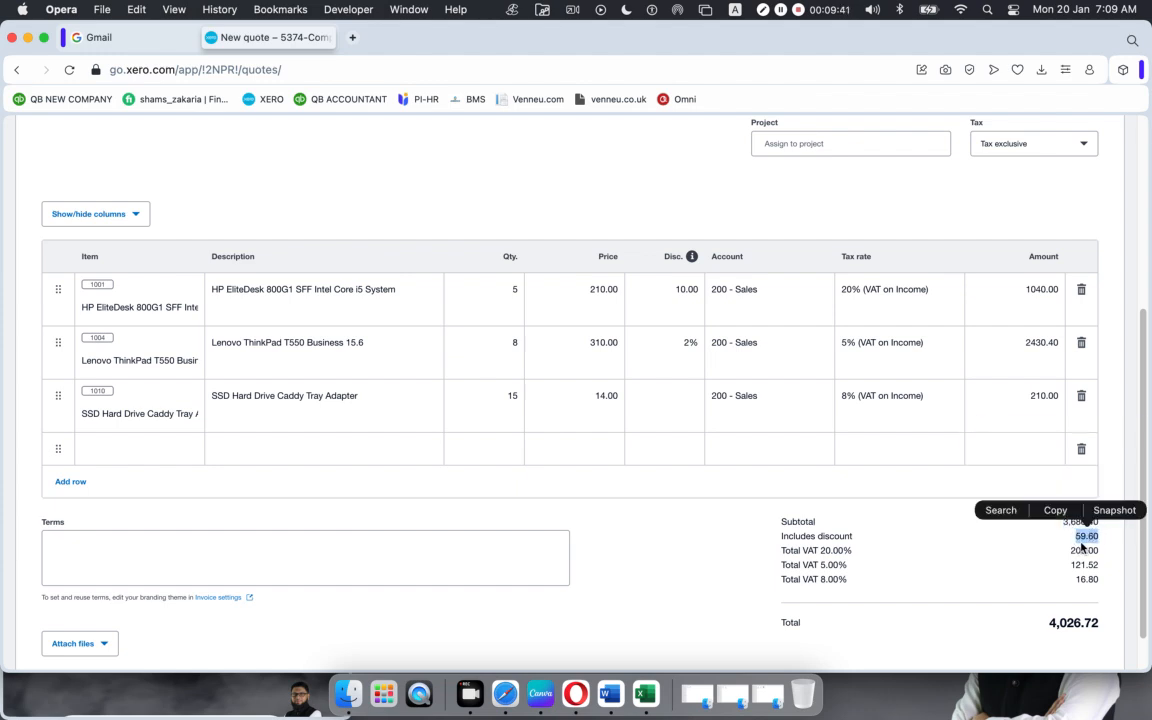
pyautogui.click(1003, 588)
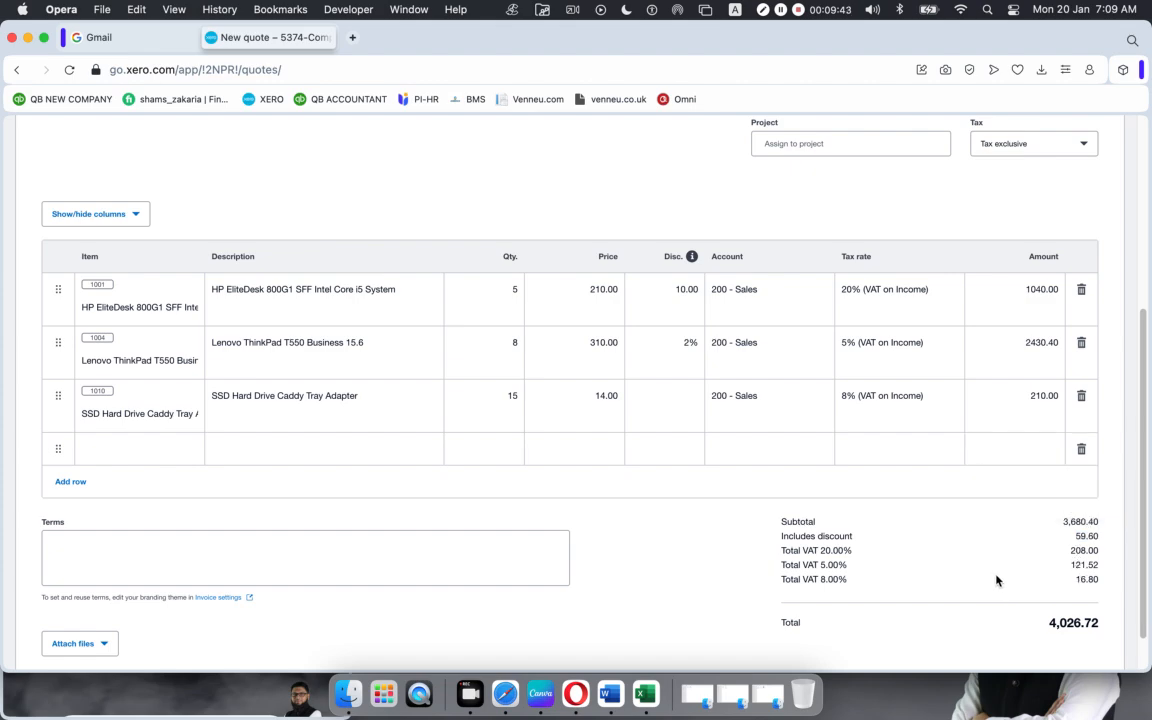
pyautogui.scroll(-1, 997, 579)
pyautogui.scroll(5, 990, 576)
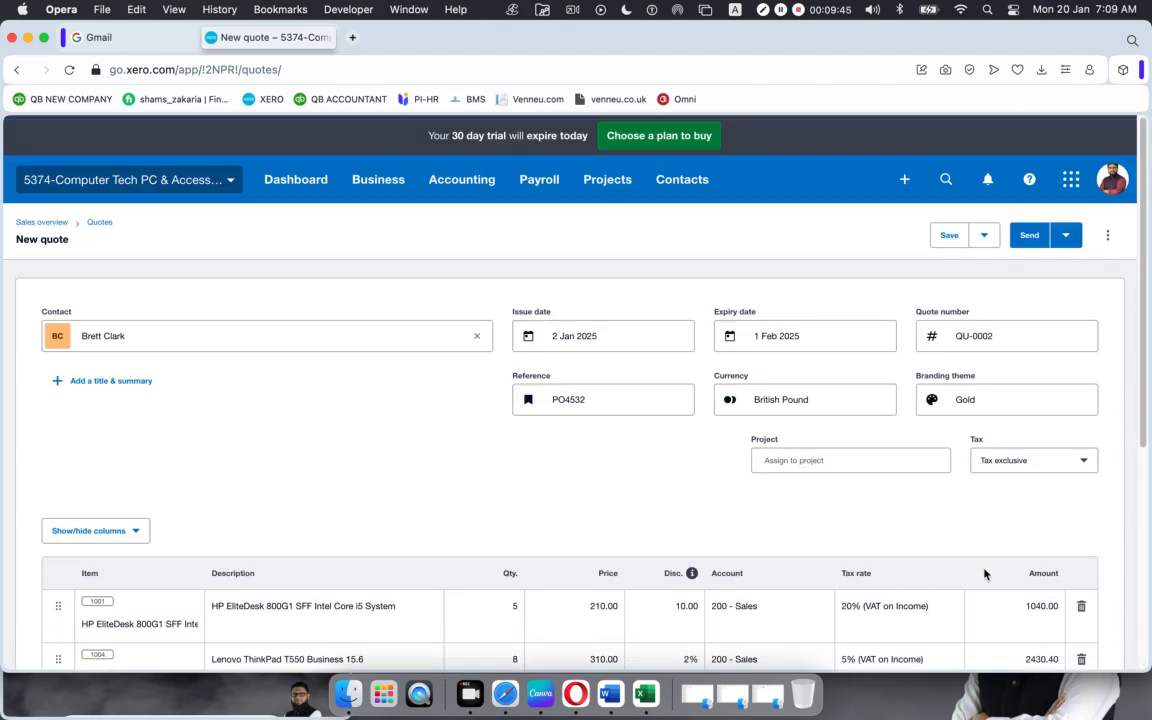
pyautogui.scroll(-5, 983, 573)
pyautogui.scroll(-1, 967, 563)
pyautogui.scroll(1, 936, 548)
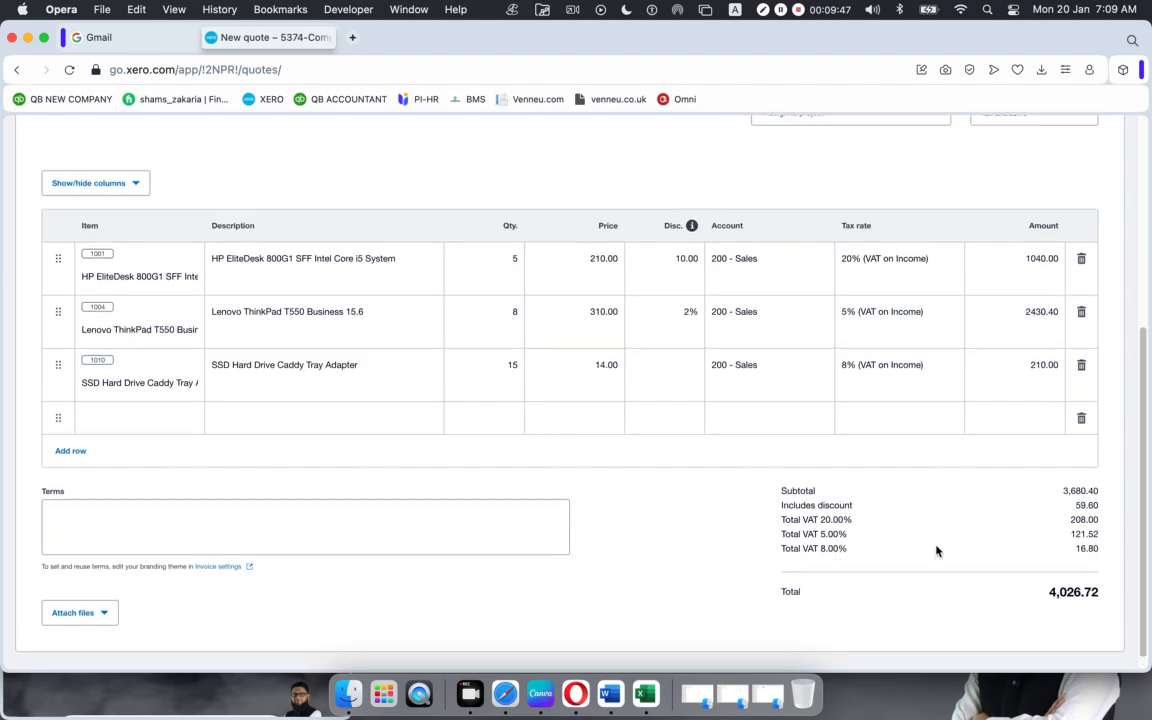
pyautogui.scroll(-1, 937, 550)
pyautogui.click(140, 485)
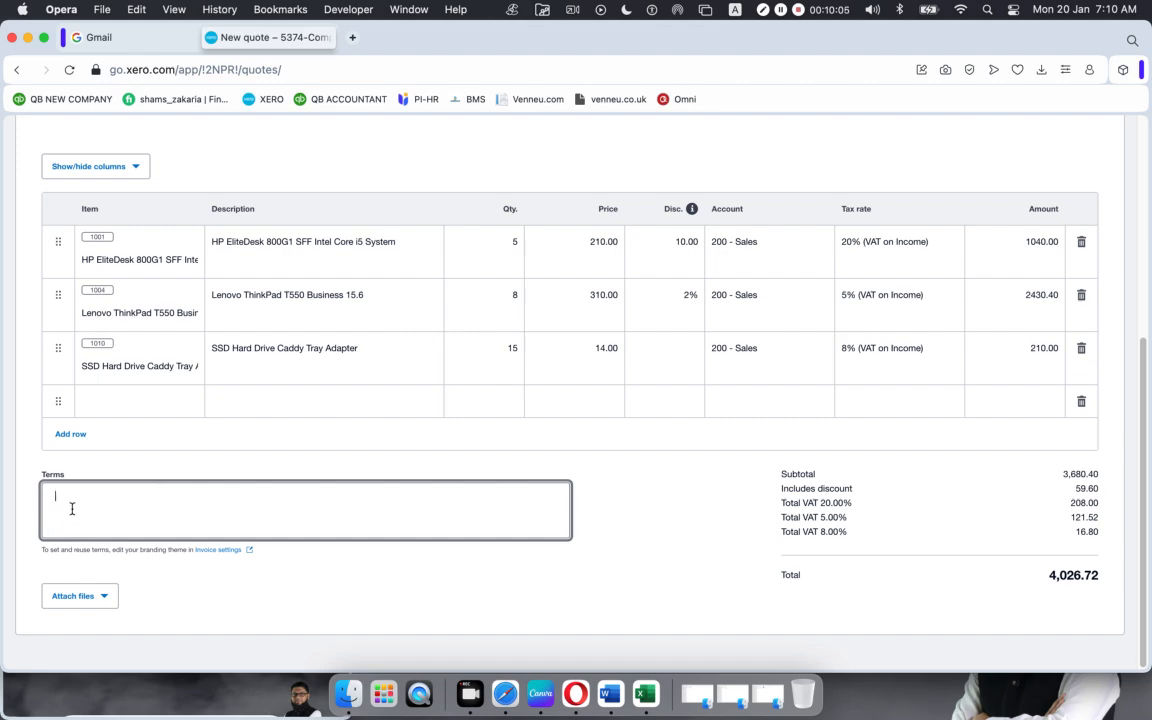
pyautogui.scroll(5, 464, 579)
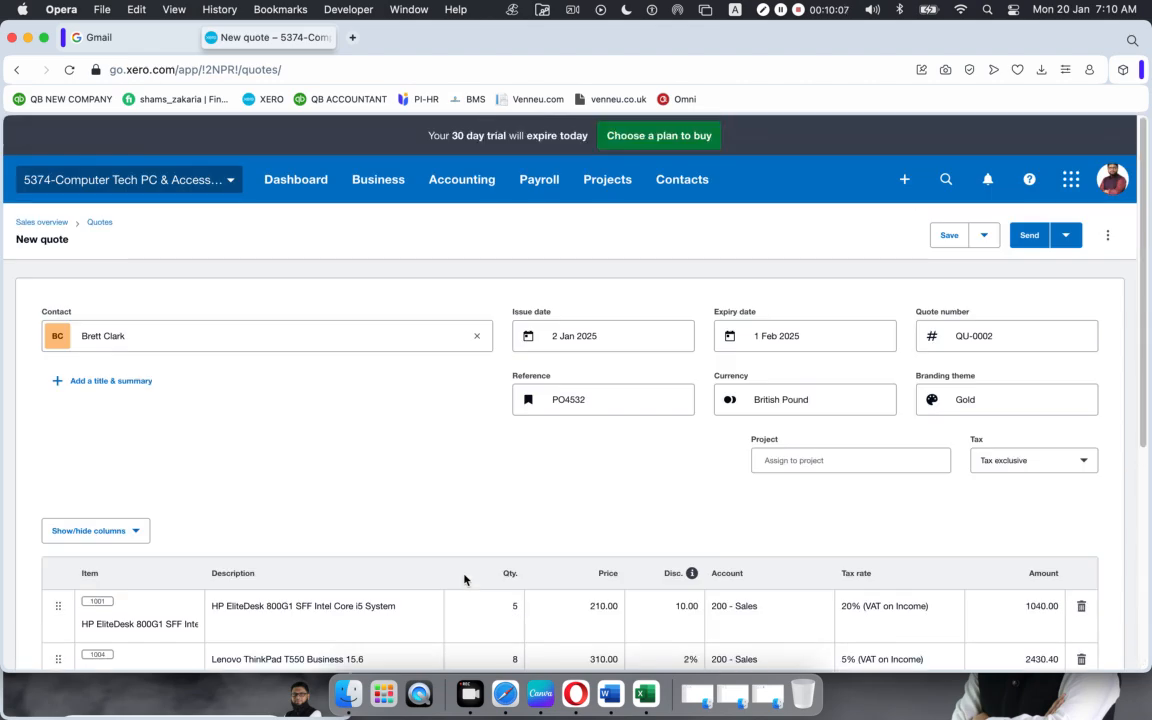
pyautogui.scroll(-5, 464, 579)
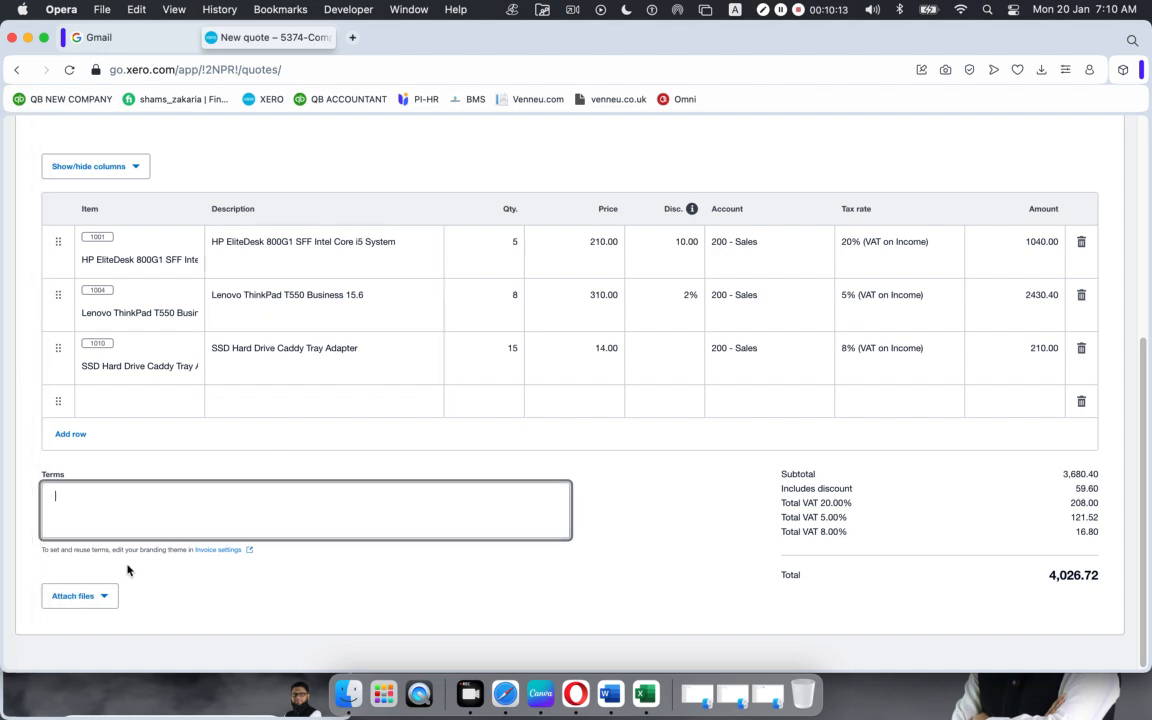
pyautogui.scroll(5, 711, 530)
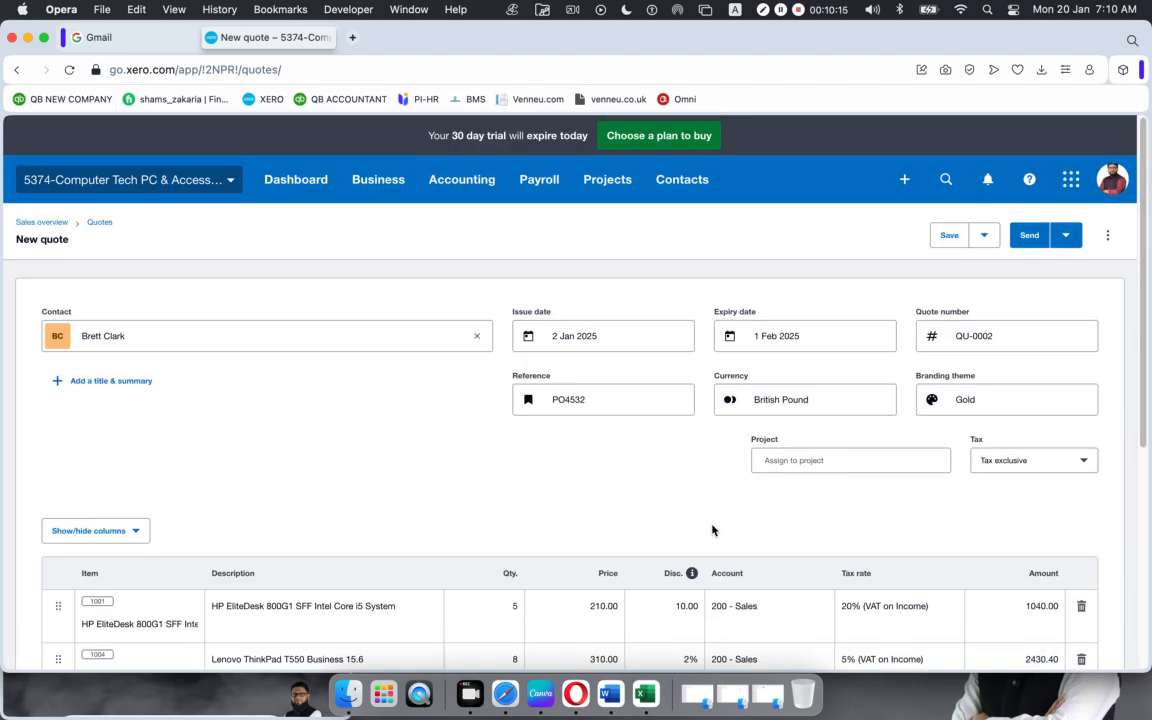
# Step: Save draft quote QU-0002, then return to the Sales overview
pyautogui.click(947, 237)
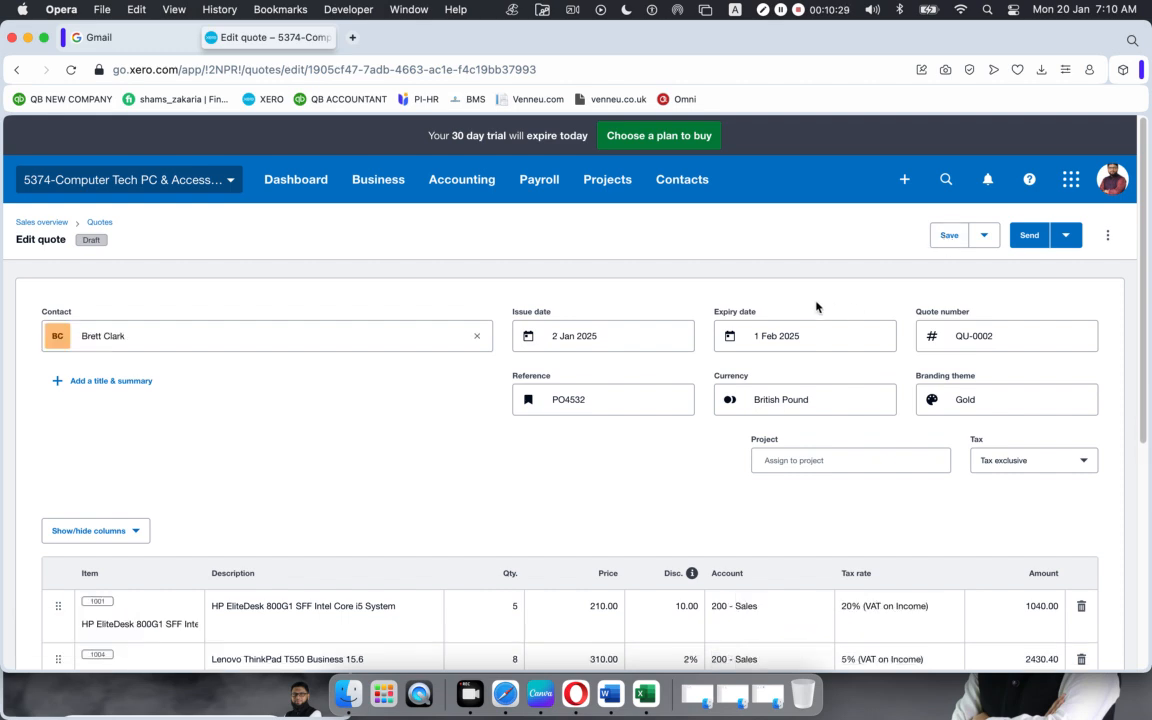
pyautogui.click(944, 236)
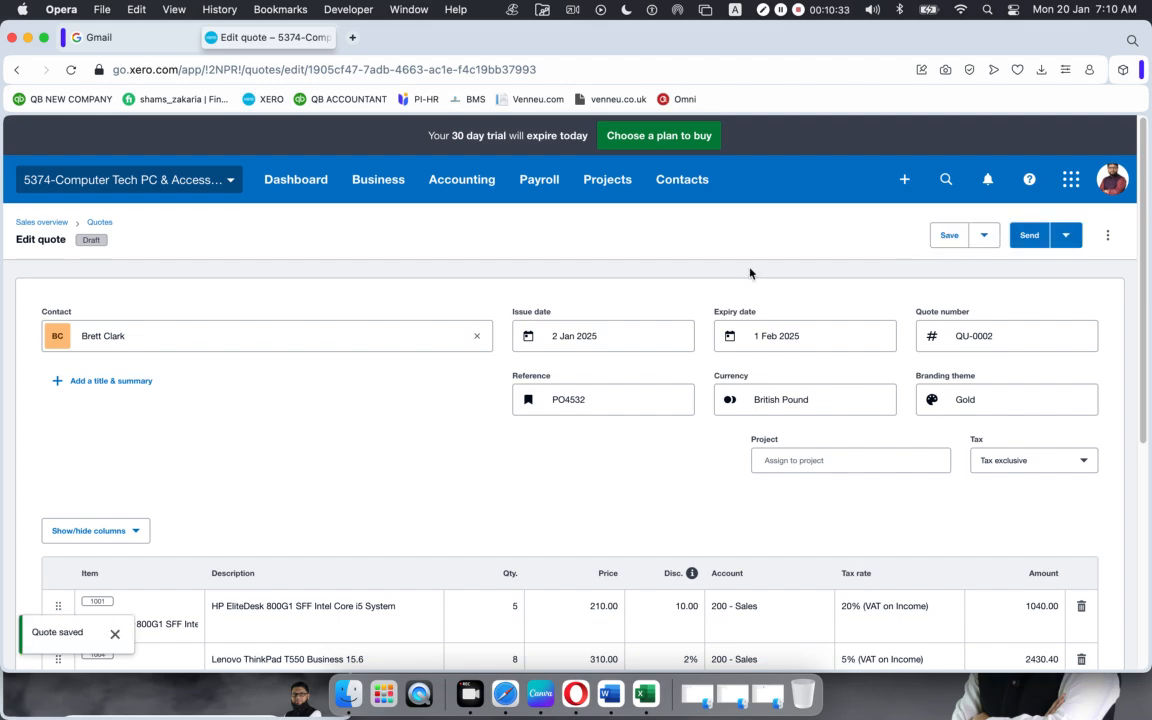
pyautogui.scroll(-8, 571, 423)
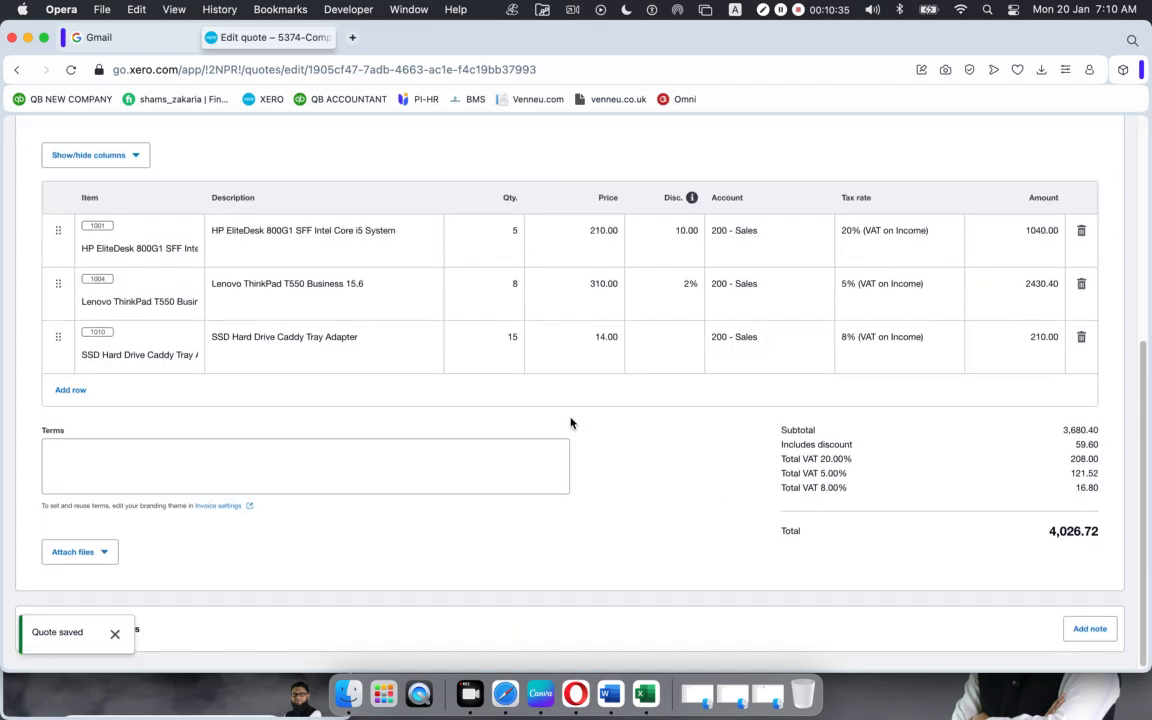
pyautogui.scroll(8, 571, 423)
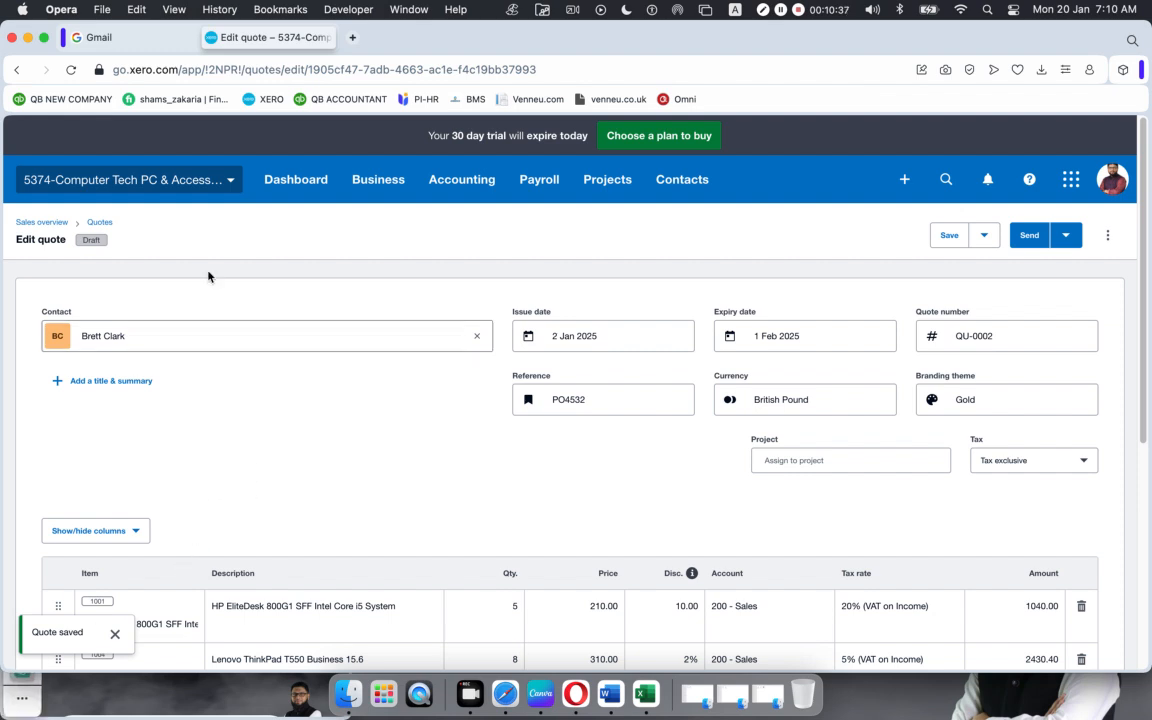
pyautogui.click(40, 223)
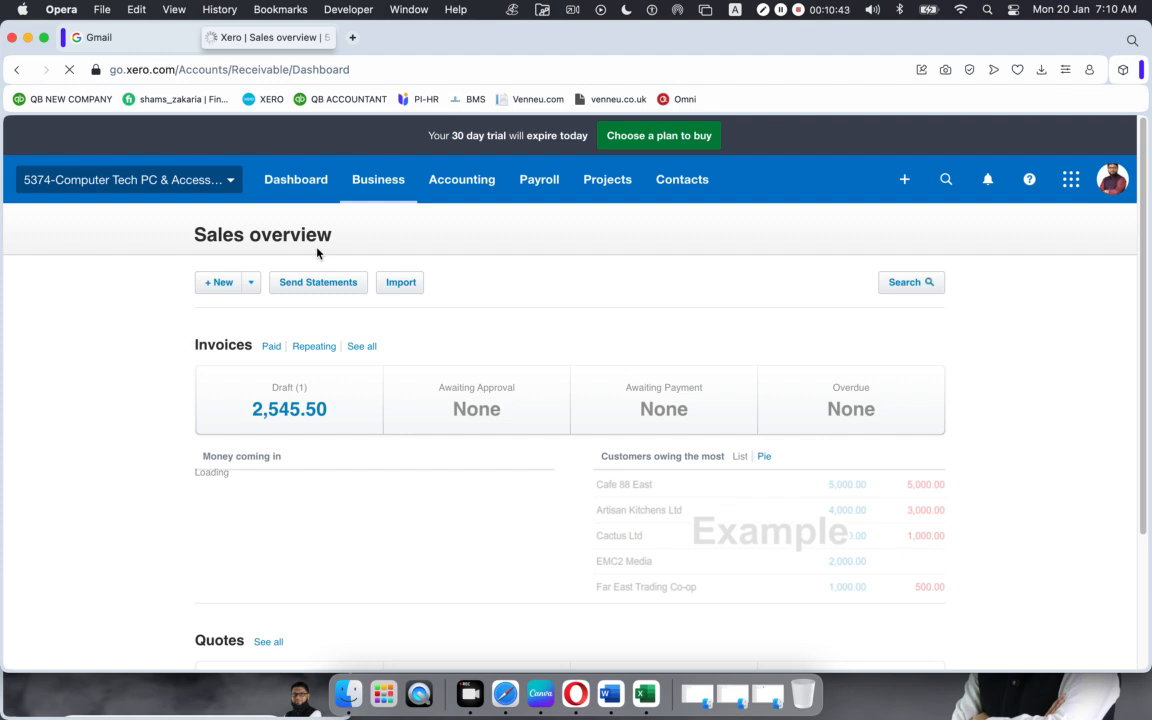
# Step: Scroll the Sales overview down to the Quotes panel
pyautogui.scroll(-4, 429, 441)
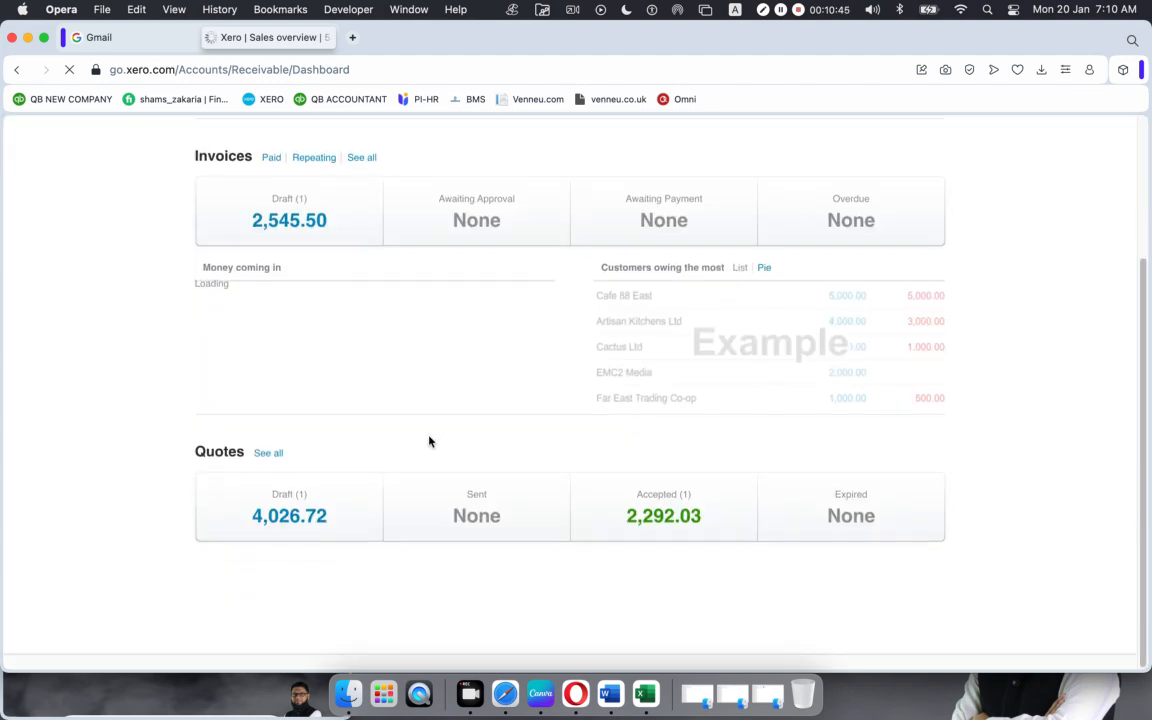
pyautogui.scroll(4, 243, 449)
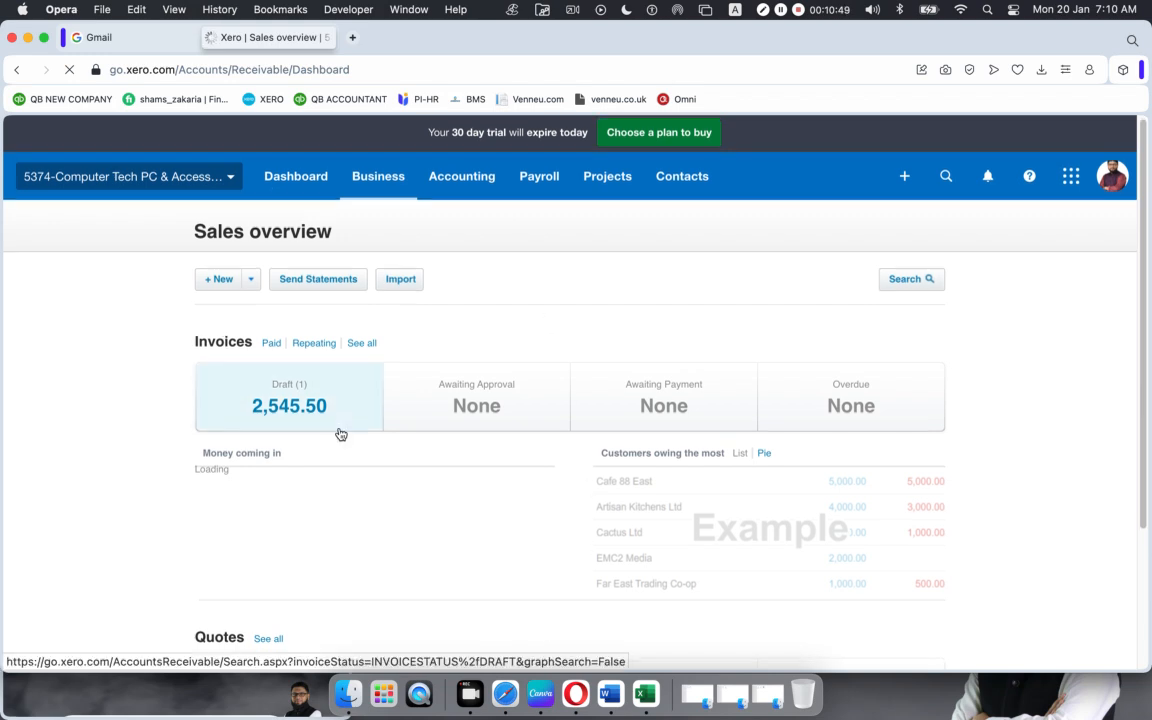
pyautogui.scroll(-4, 320, 441)
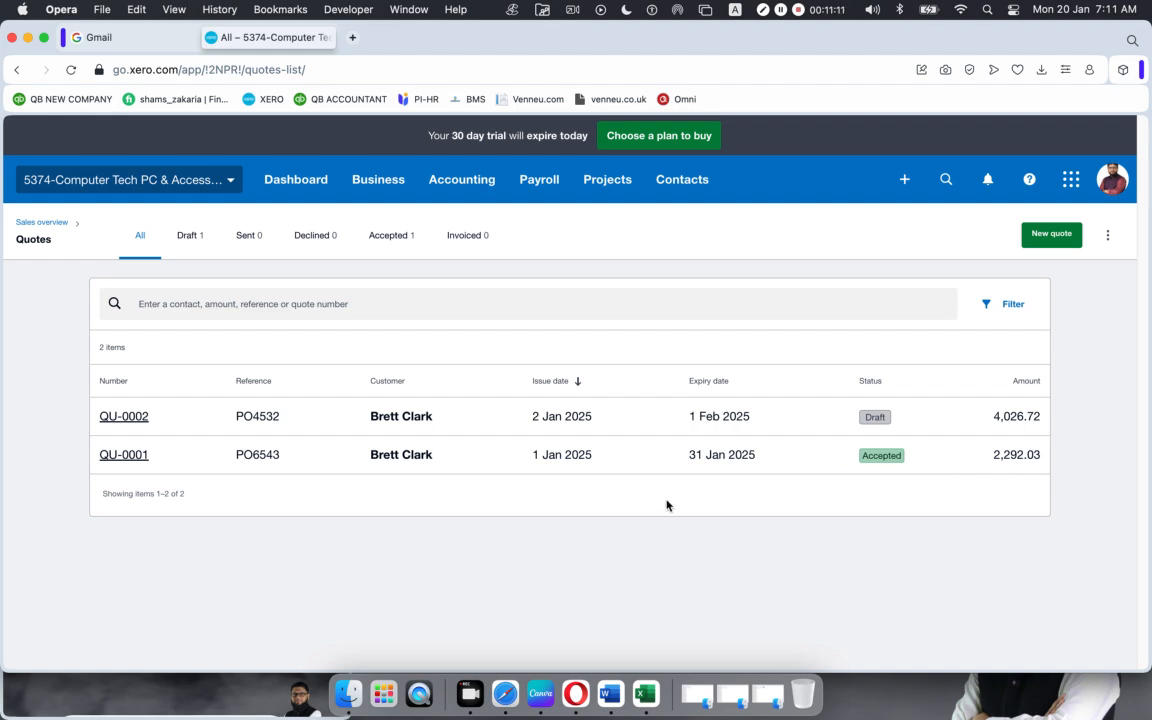
# Step: Filter the Quotes list to Draft and open quote QU-0002
pyautogui.click(187, 241)
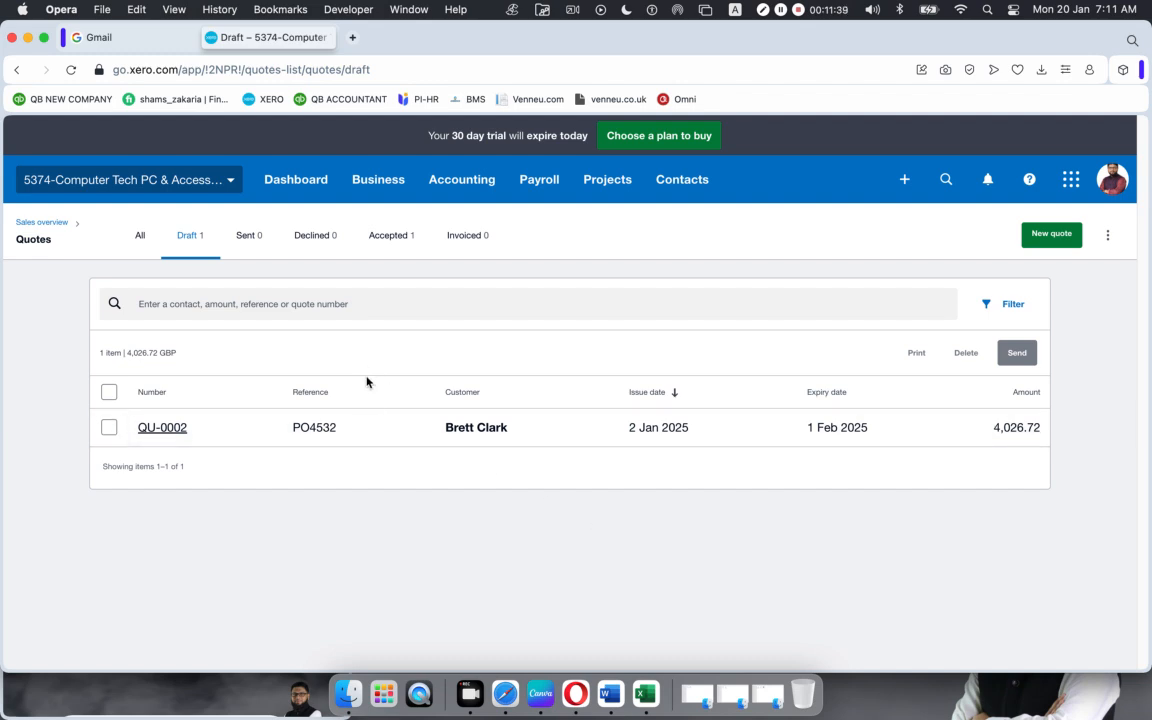
pyautogui.click(390, 431)
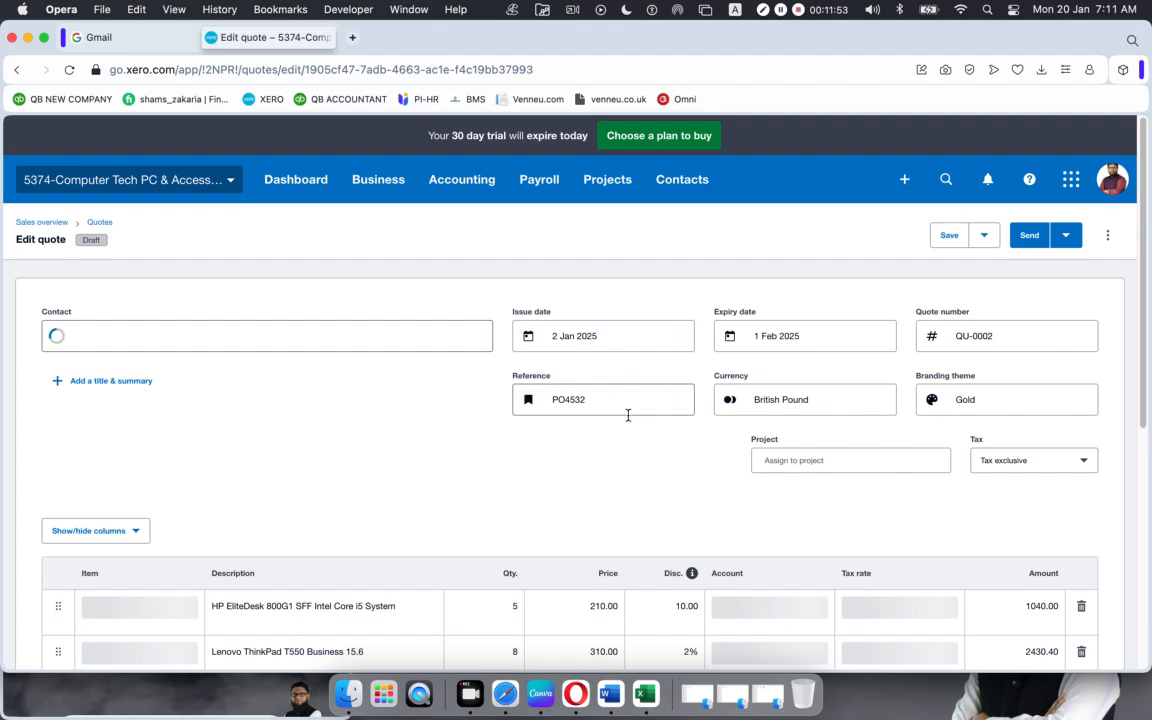
pyautogui.scroll(-10, 734, 405)
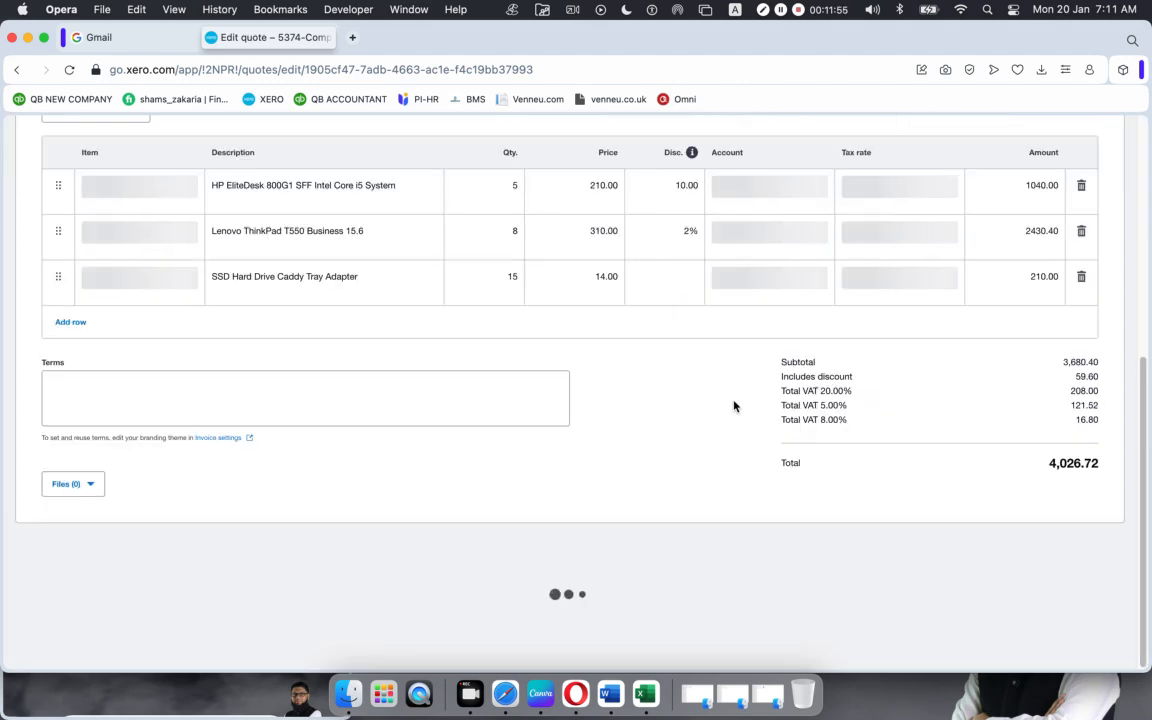
pyautogui.scroll(10, 734, 405)
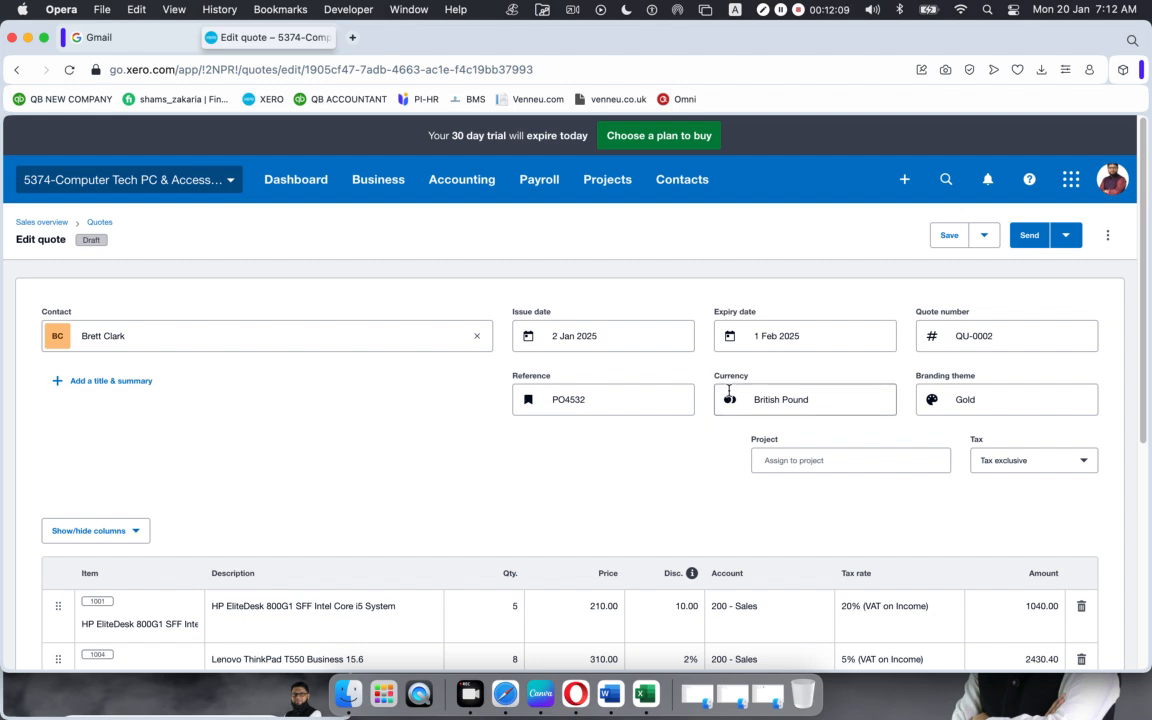
# Step: Open the Send quote email for QU-0002 and review its message text
pyautogui.click(1029, 236)
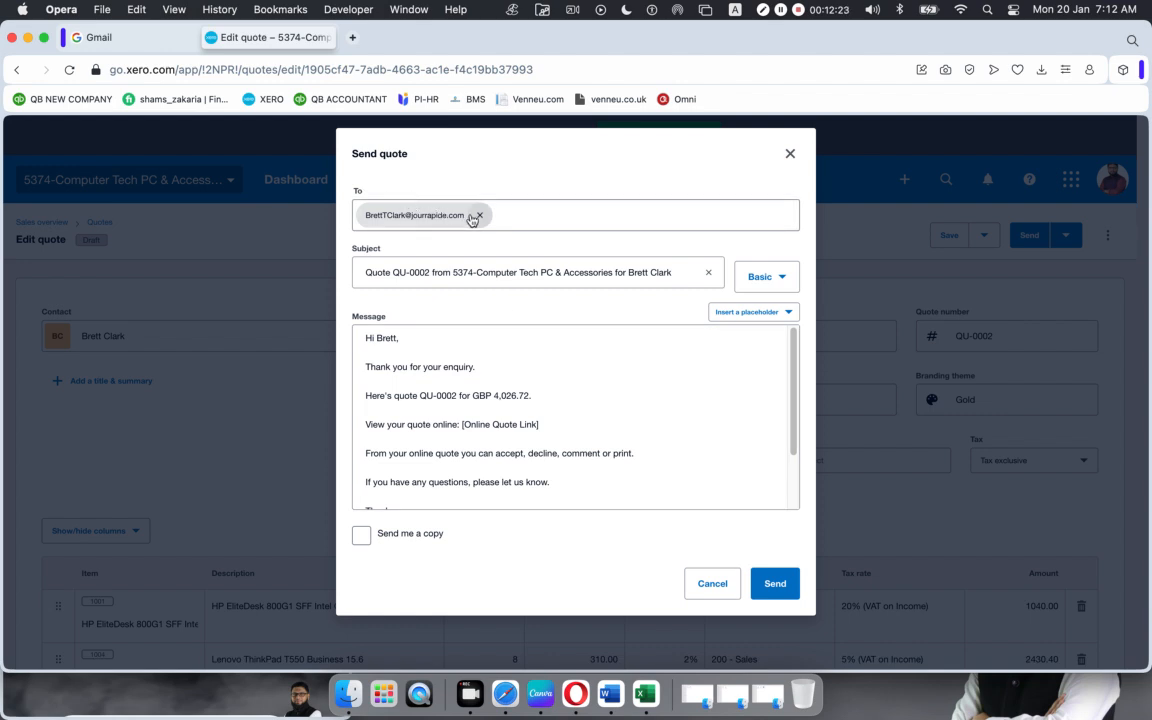
pyautogui.click(370, 340)
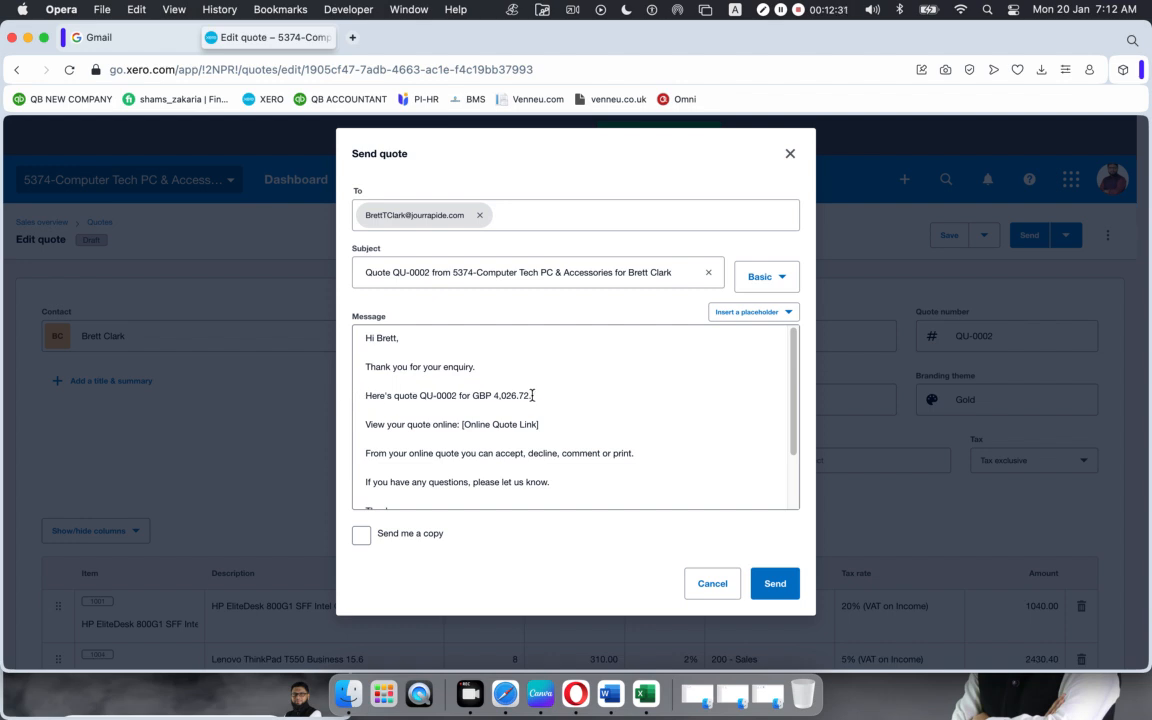
pyautogui.scroll(-2, 513, 405)
pyautogui.scroll(2, 513, 405)
pyautogui.moveTo(573, 478); pyautogui.dragTo(286, 370)
pyautogui.click(653, 363)
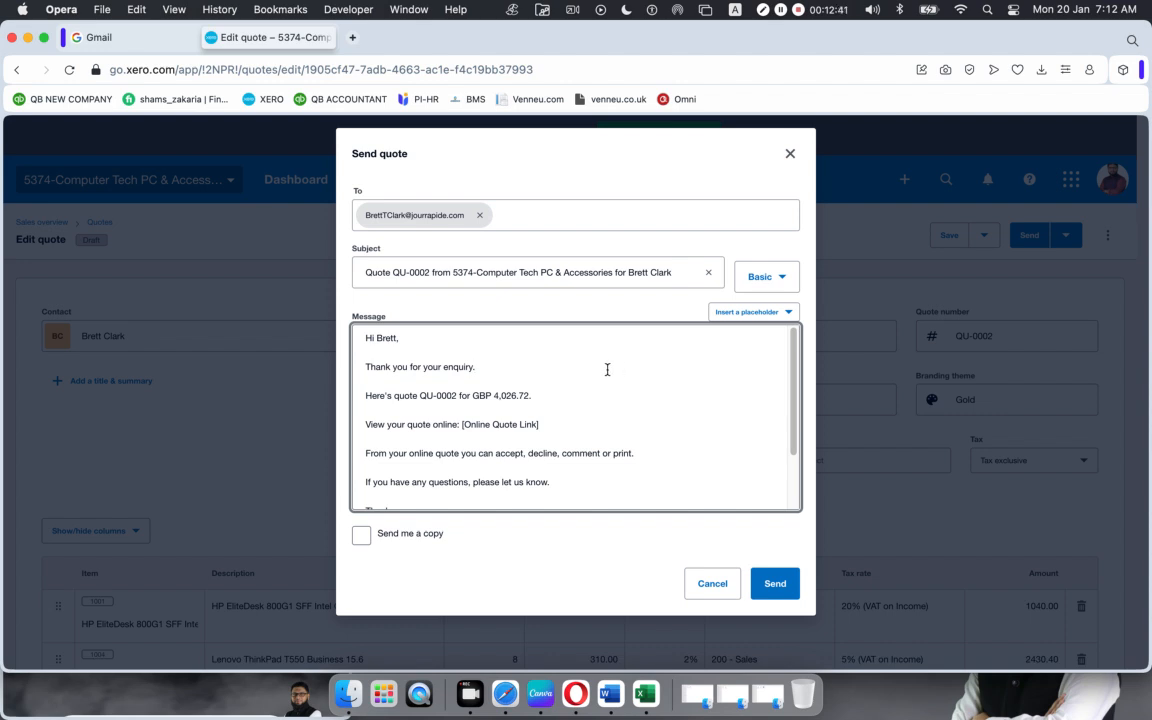
# Step: Replace the To address with the new recipient's e-mail and send the quote
pyautogui.click(479, 215)
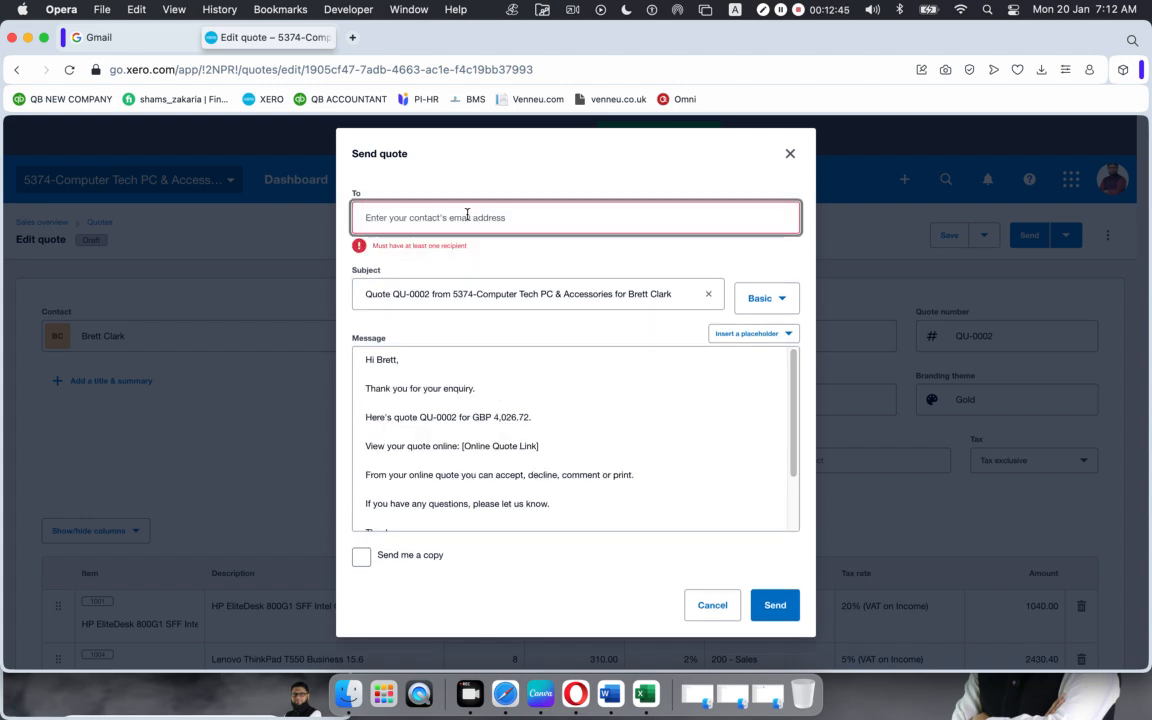
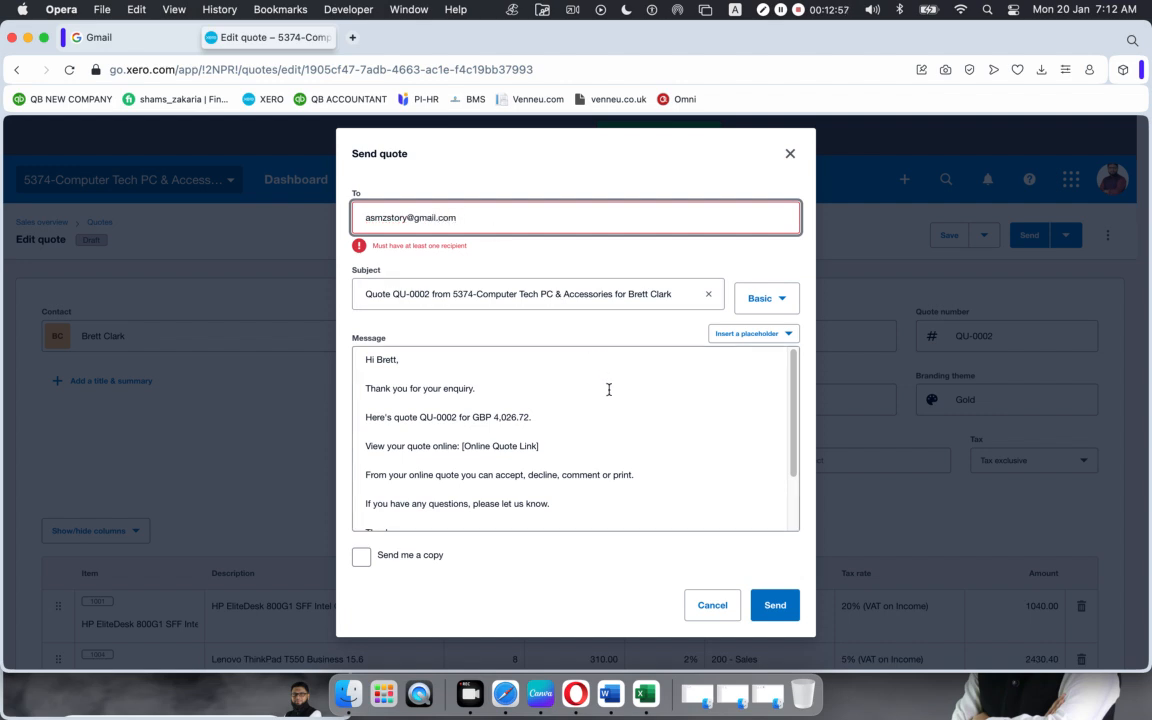
pyautogui.click(640, 391)
pyautogui.click(776, 589)
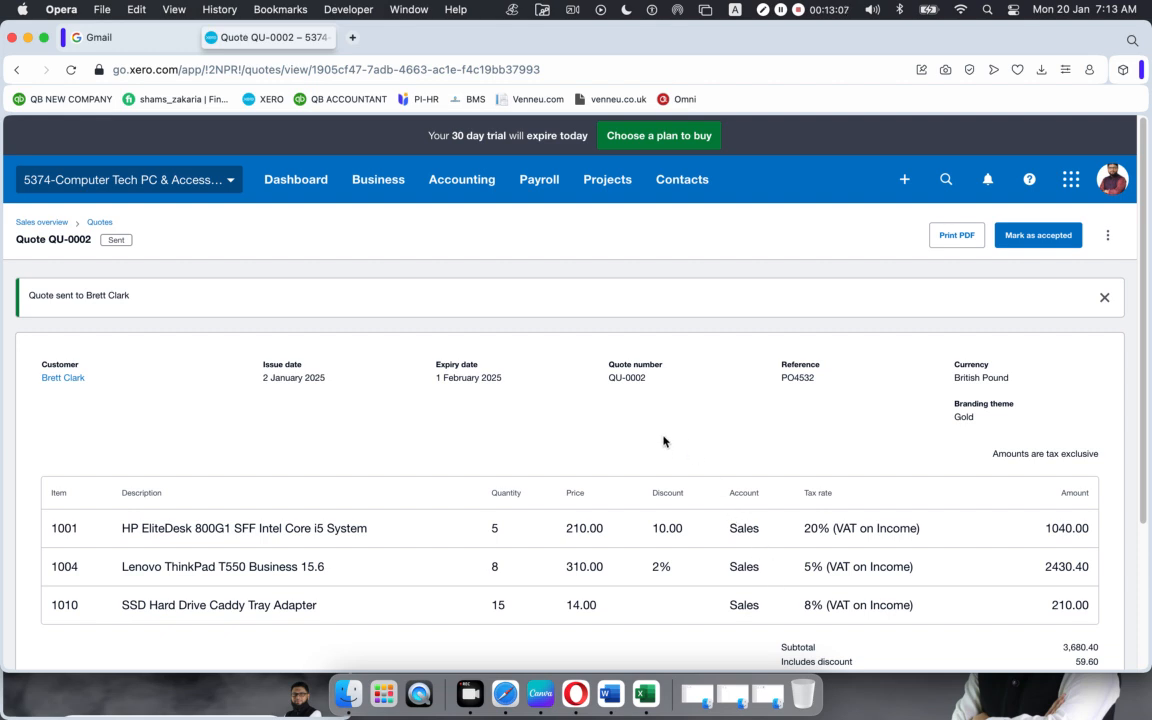
# Step: Close the Gmail sign-in tab and bring the Google Meet window in Safari back to front
pyautogui.scroll(-4, 663, 441)
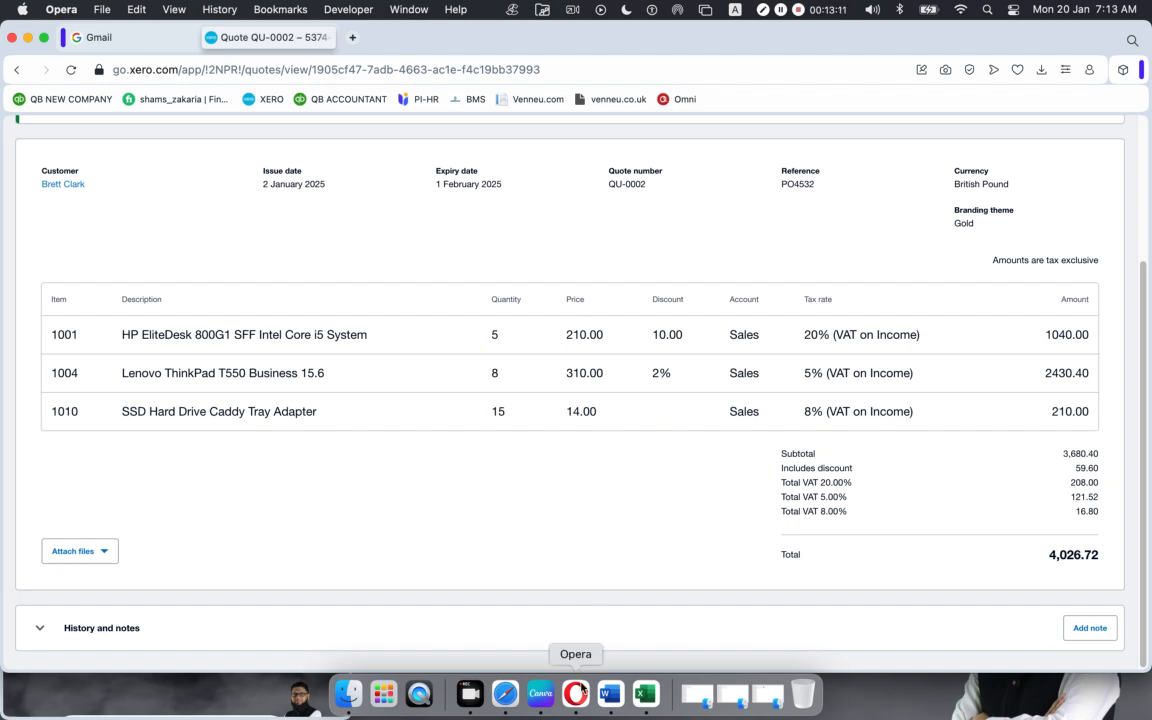
pyautogui.click(505, 690)
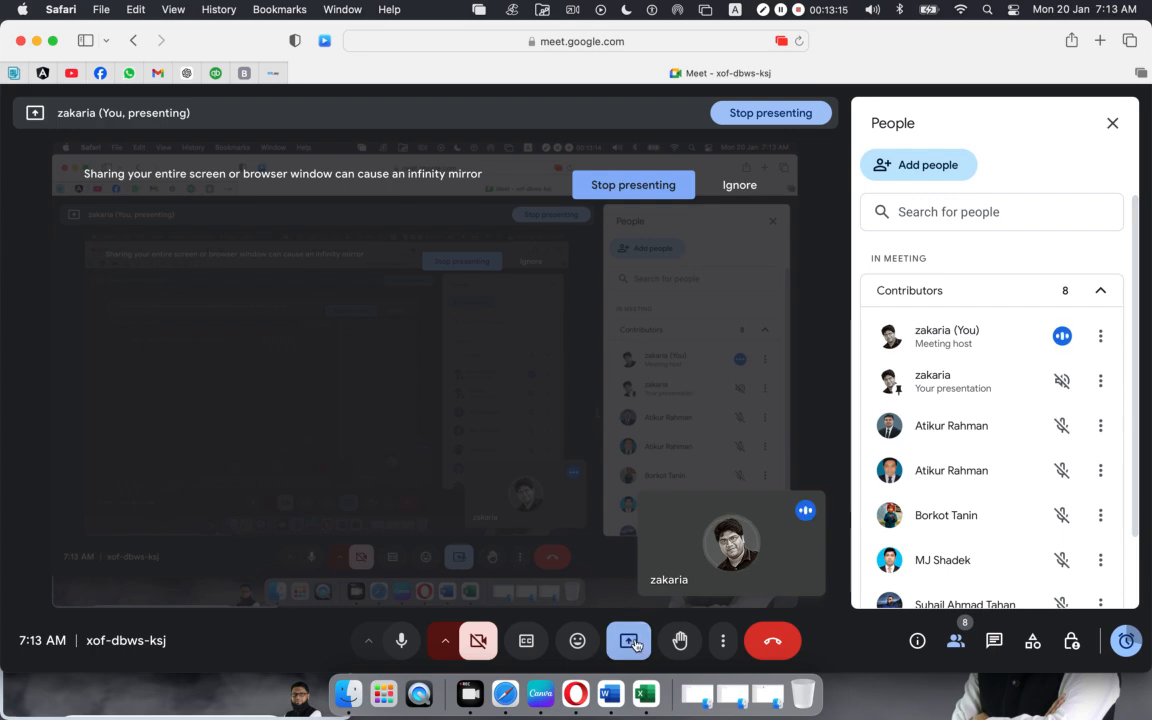
pyautogui.click(575, 686)
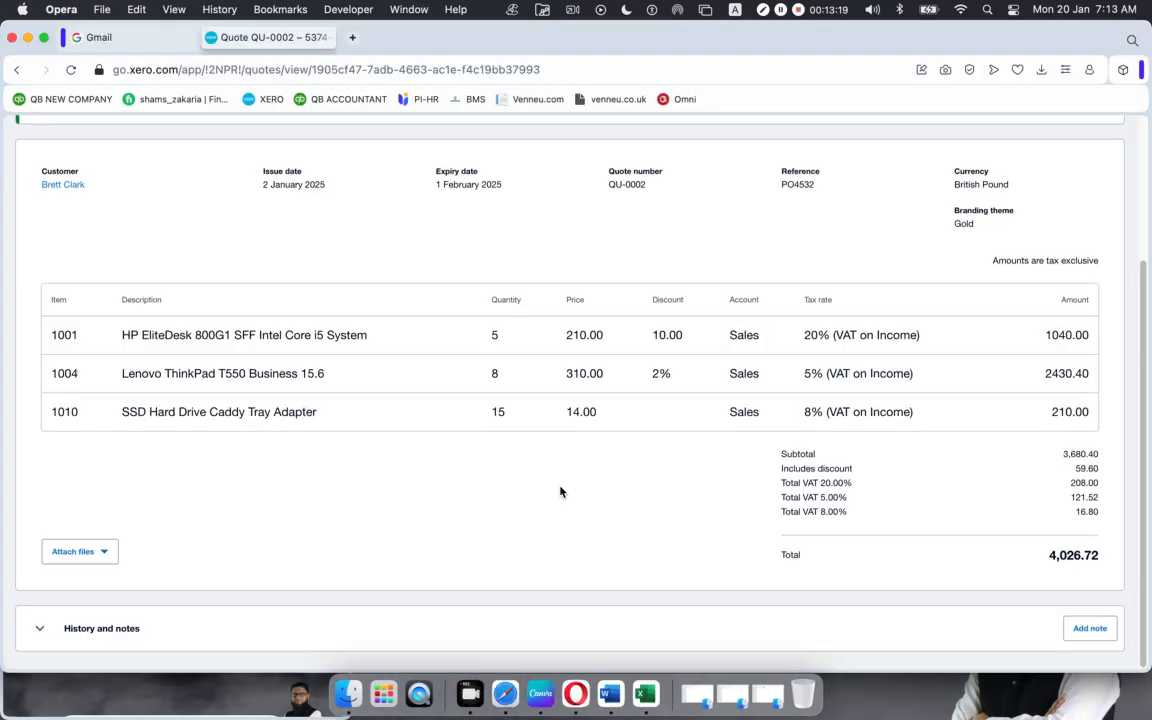
pyautogui.scroll(3, 560, 491)
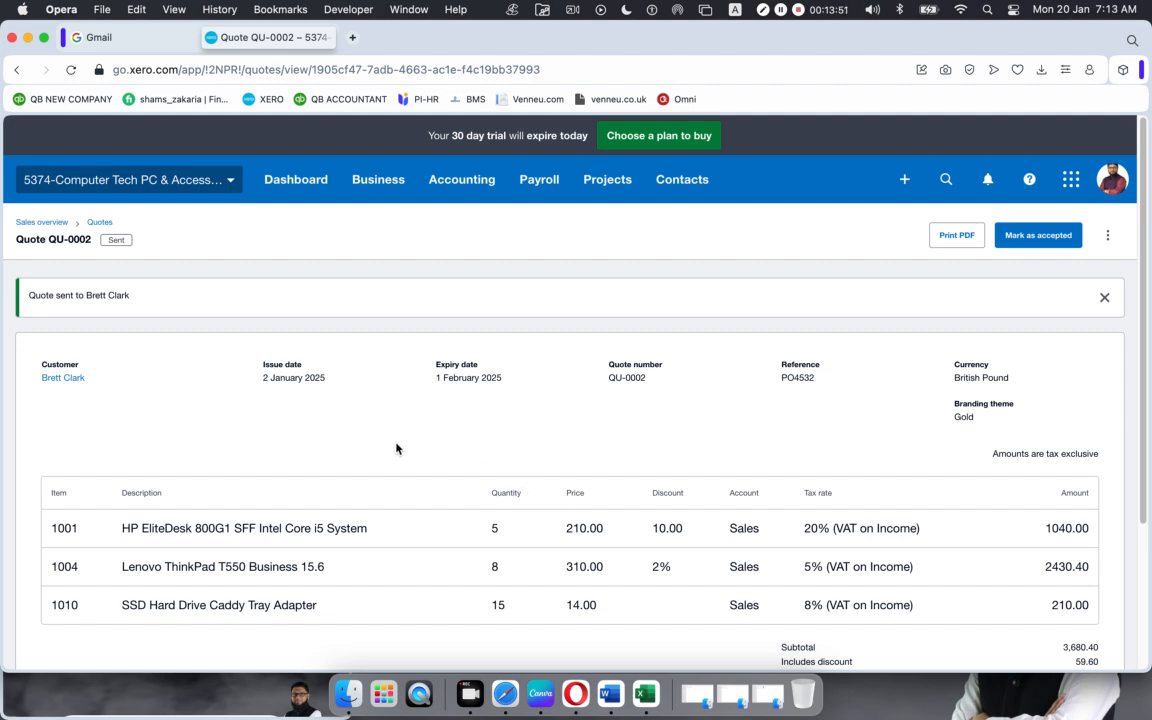
pyautogui.click(136, 40)
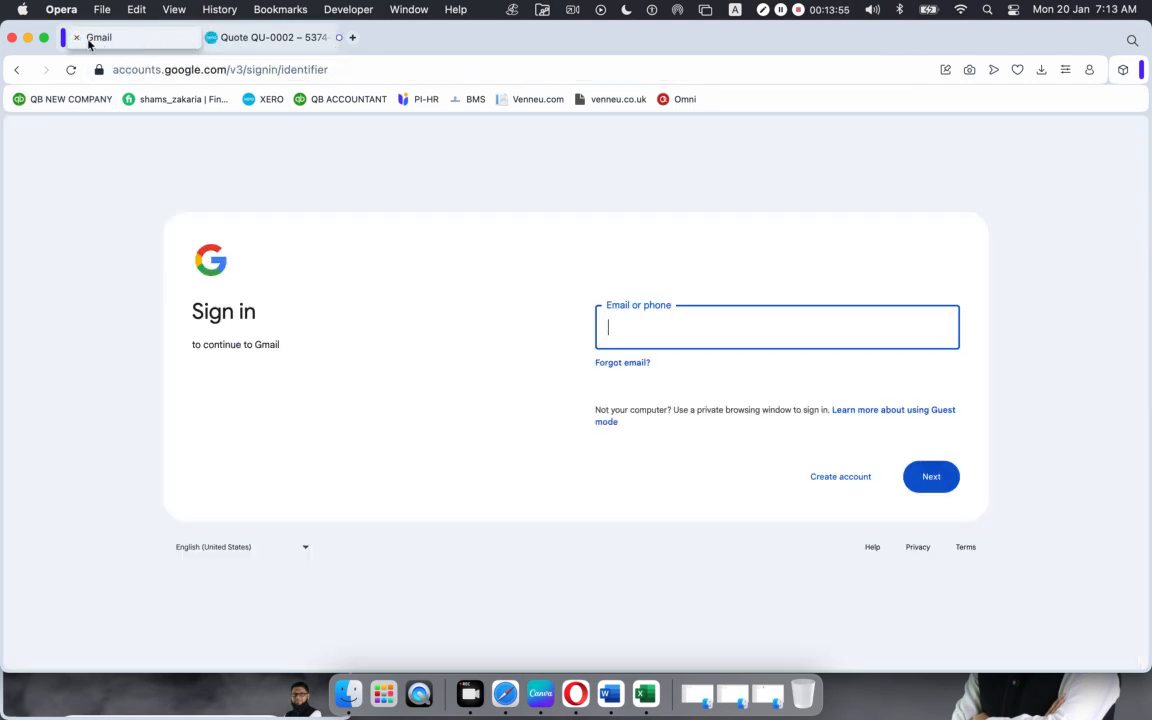
pyautogui.click(76, 41)
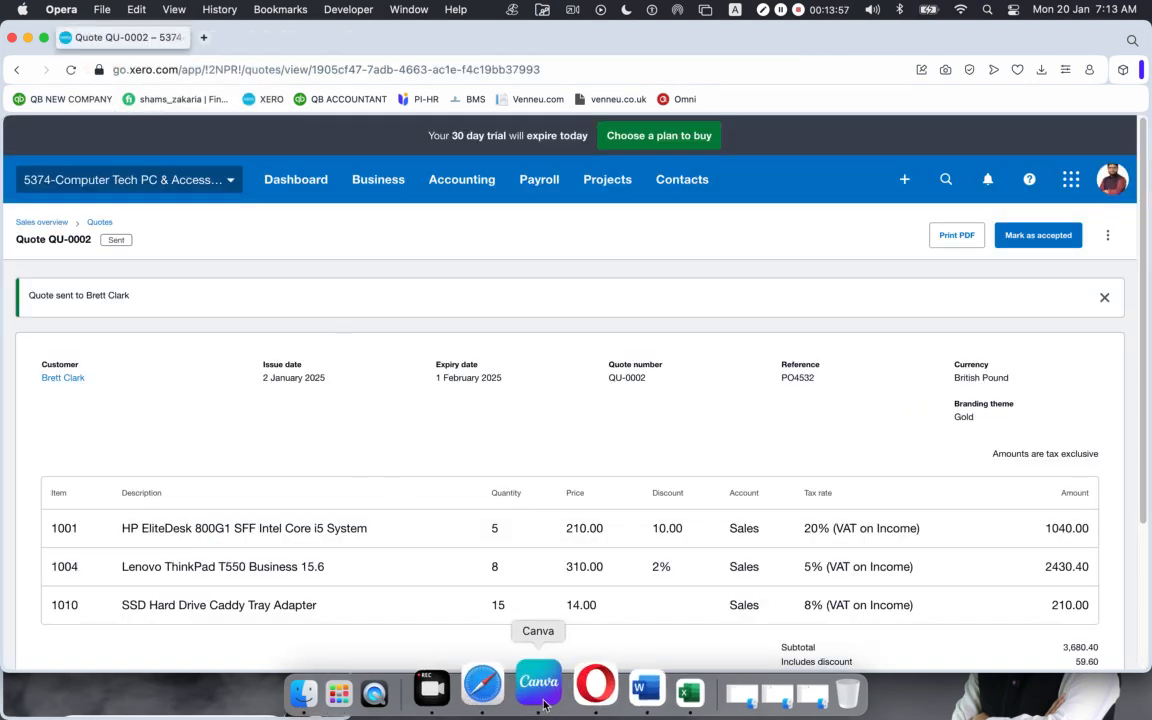
pyautogui.click(508, 688)
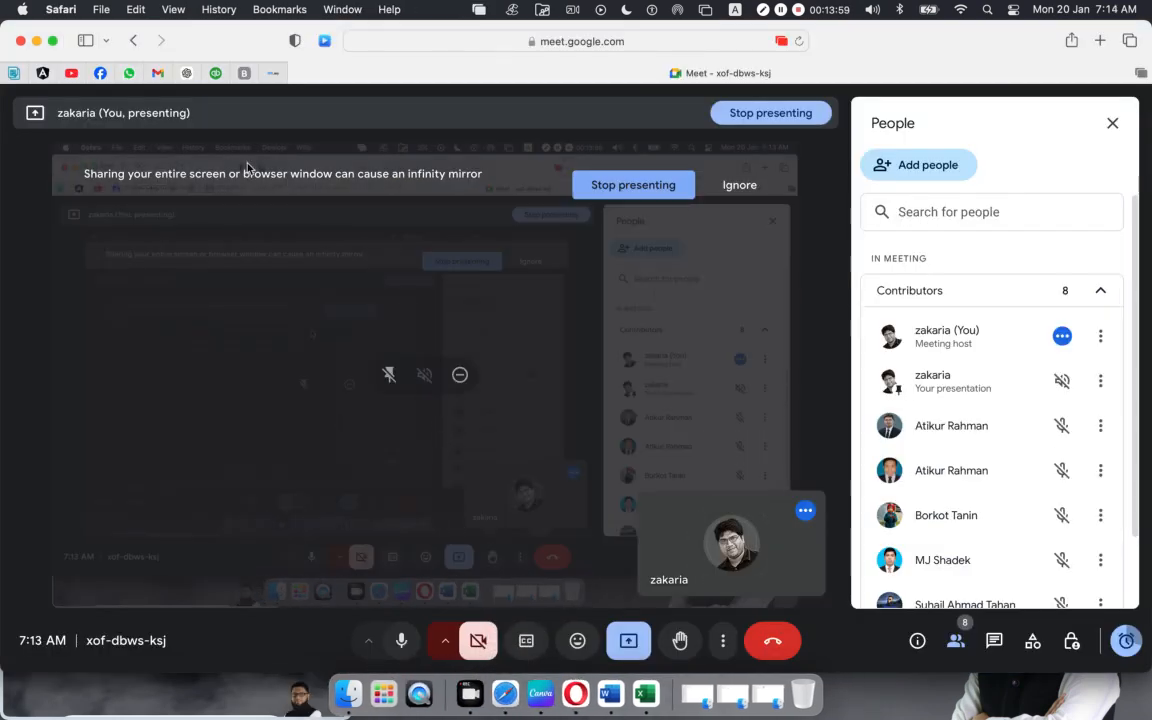
# Step: Open the received Quote QU-0002 email in the Gmail inbox
pyautogui.click(157, 73)
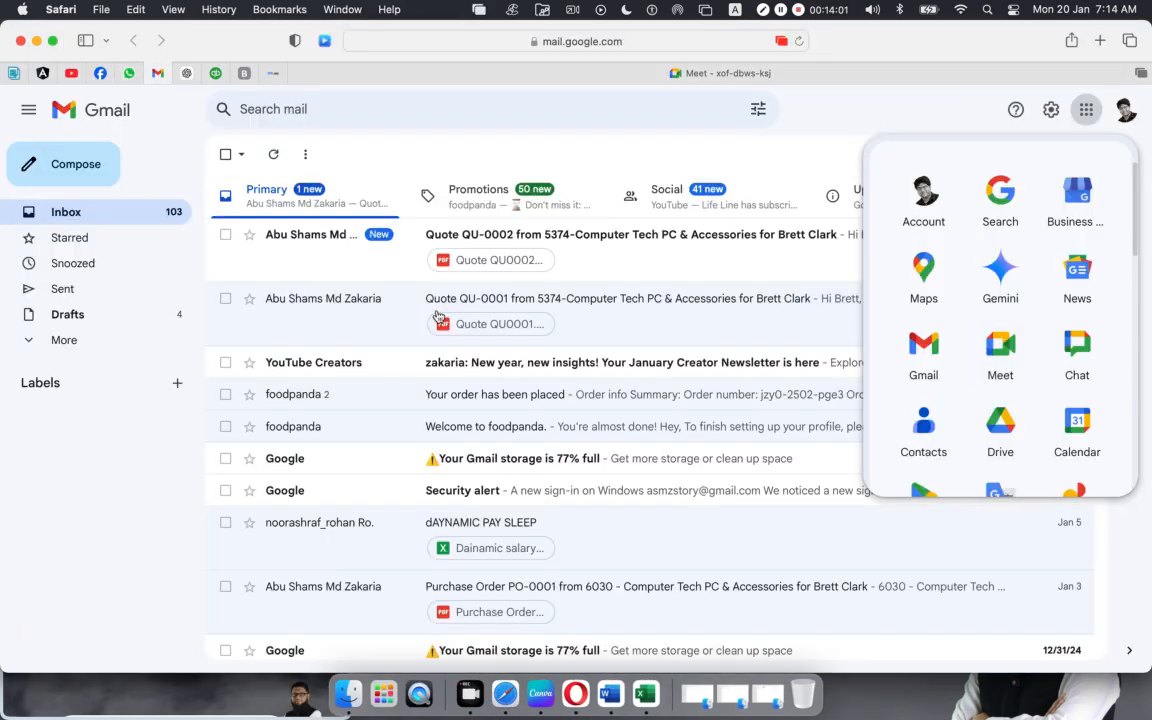
pyautogui.click(720, 155)
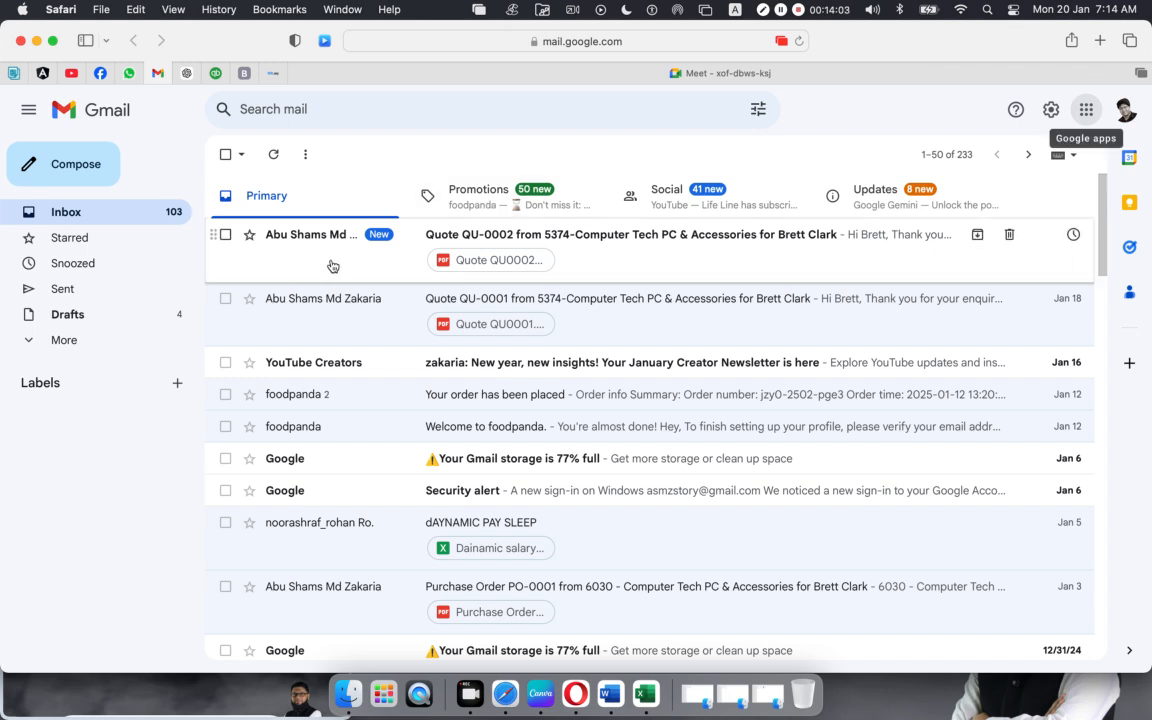
pyautogui.click(580, 245)
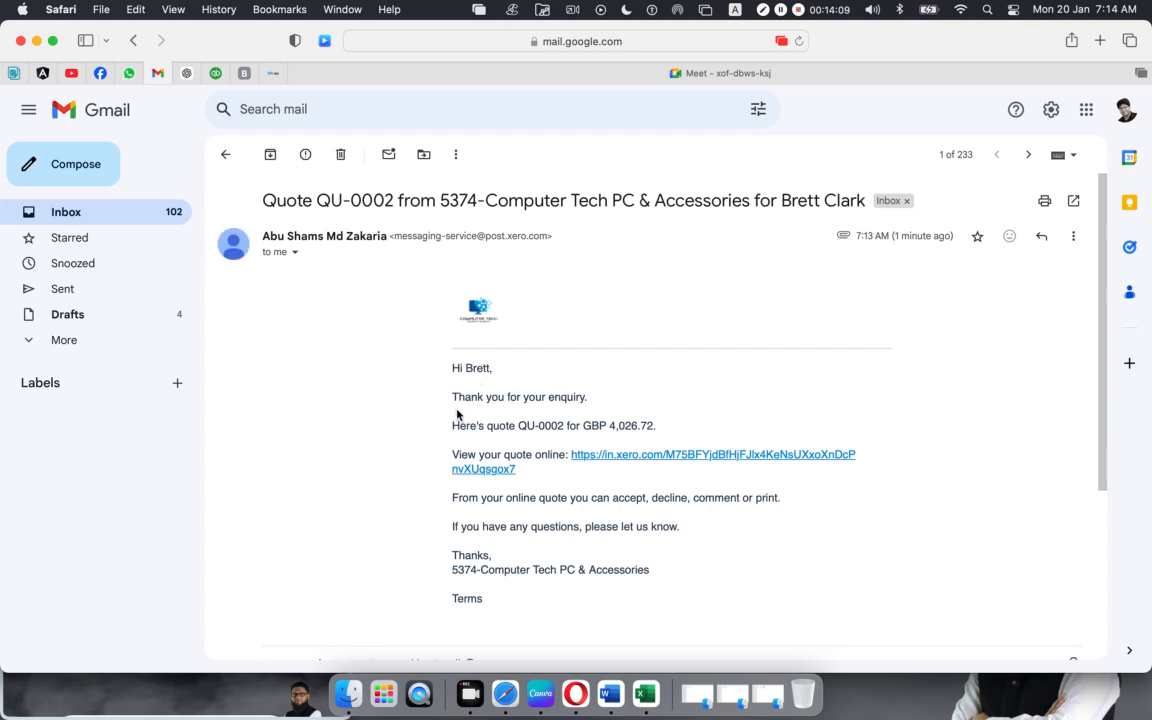
pyautogui.scroll(-5, 561, 517)
# Step: Preview the attached Quote QU0002.pdf to confirm its GBP 4,026.72 total, then close it
pyautogui.moveTo(334, 476)
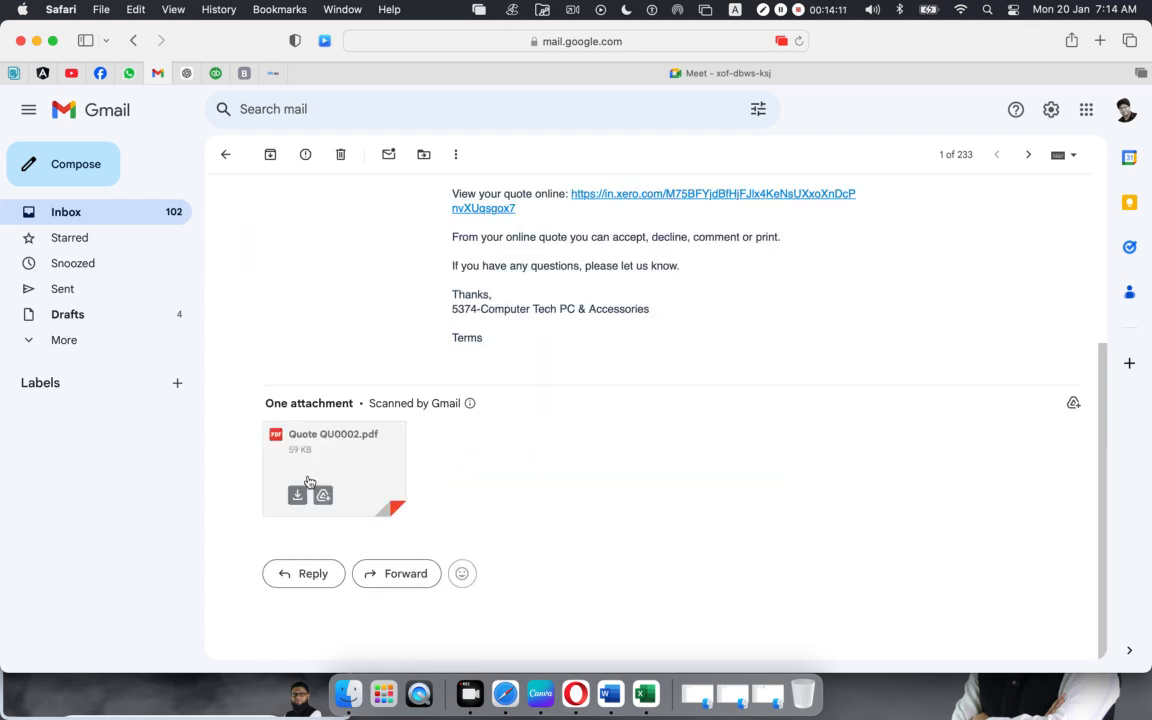
pyautogui.click(329, 459)
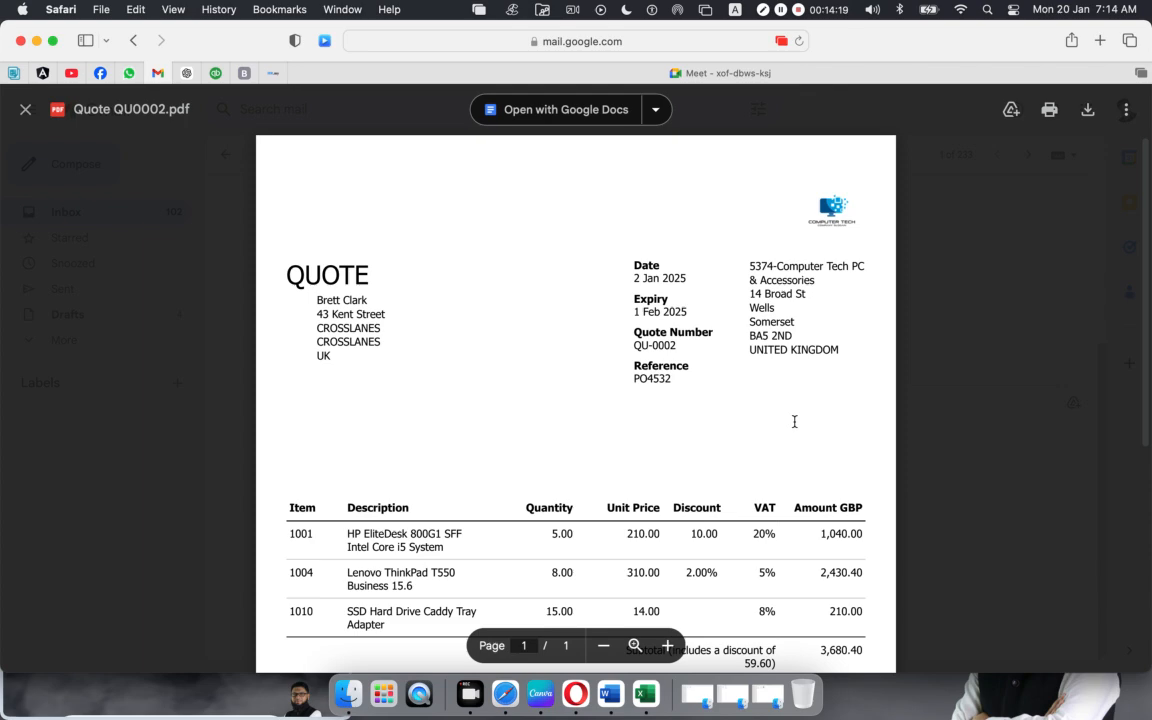
pyautogui.scroll(-2, 761, 404)
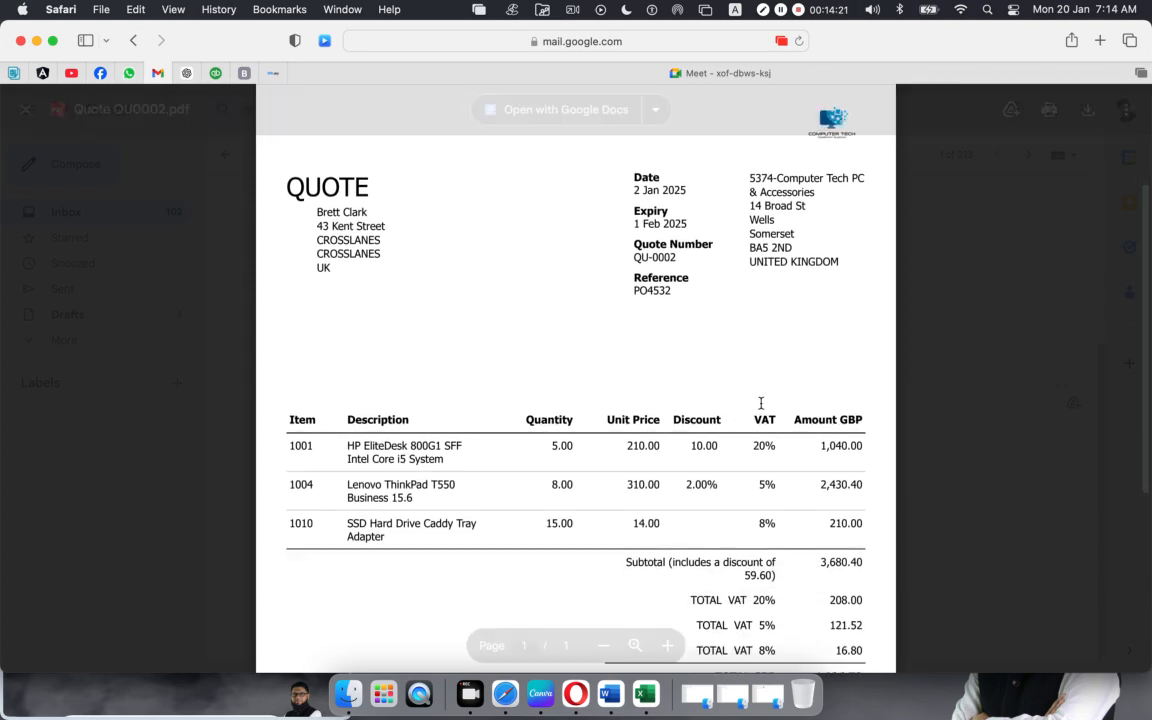
pyautogui.scroll(-5, 761, 404)
pyautogui.scroll(7, 761, 404)
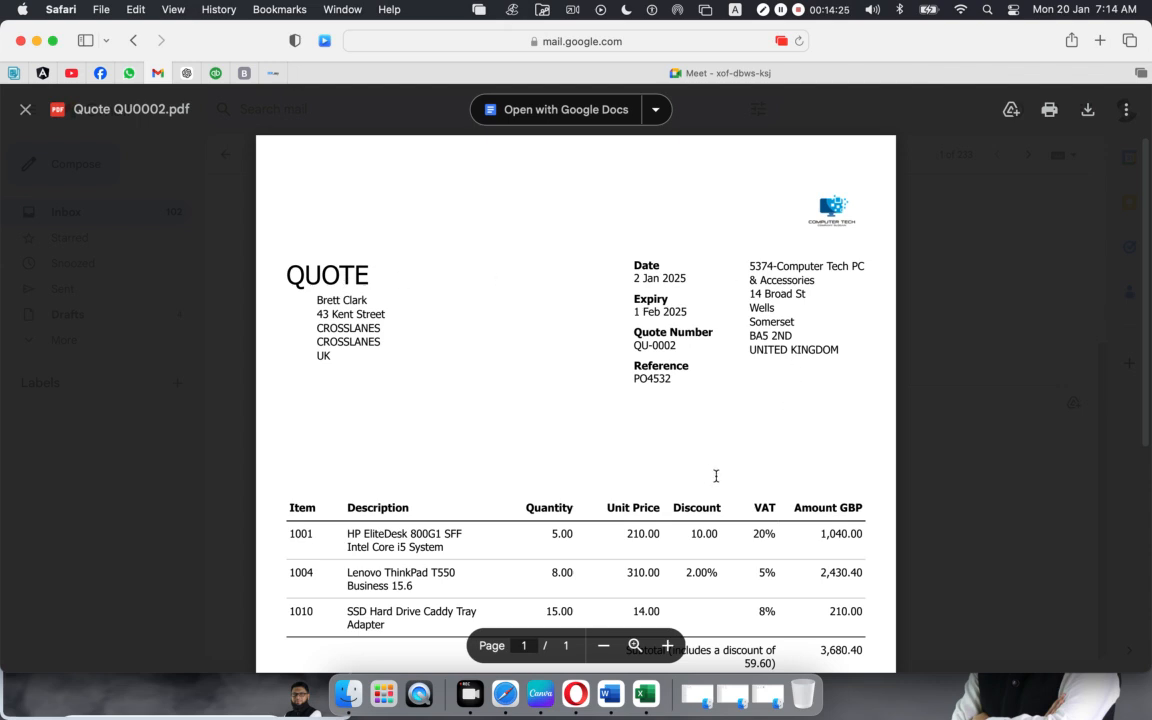
pyautogui.scroll(-5, 710, 473)
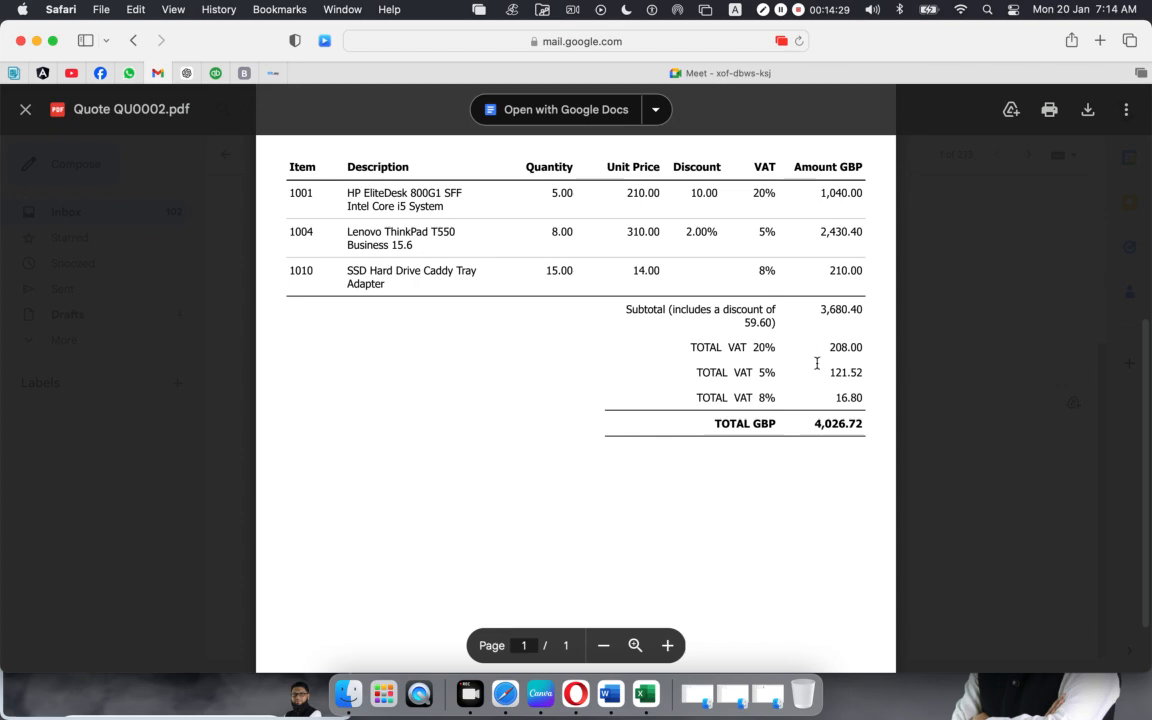
pyautogui.scroll(-1, 632, 426)
pyautogui.scroll(2, 632, 426)
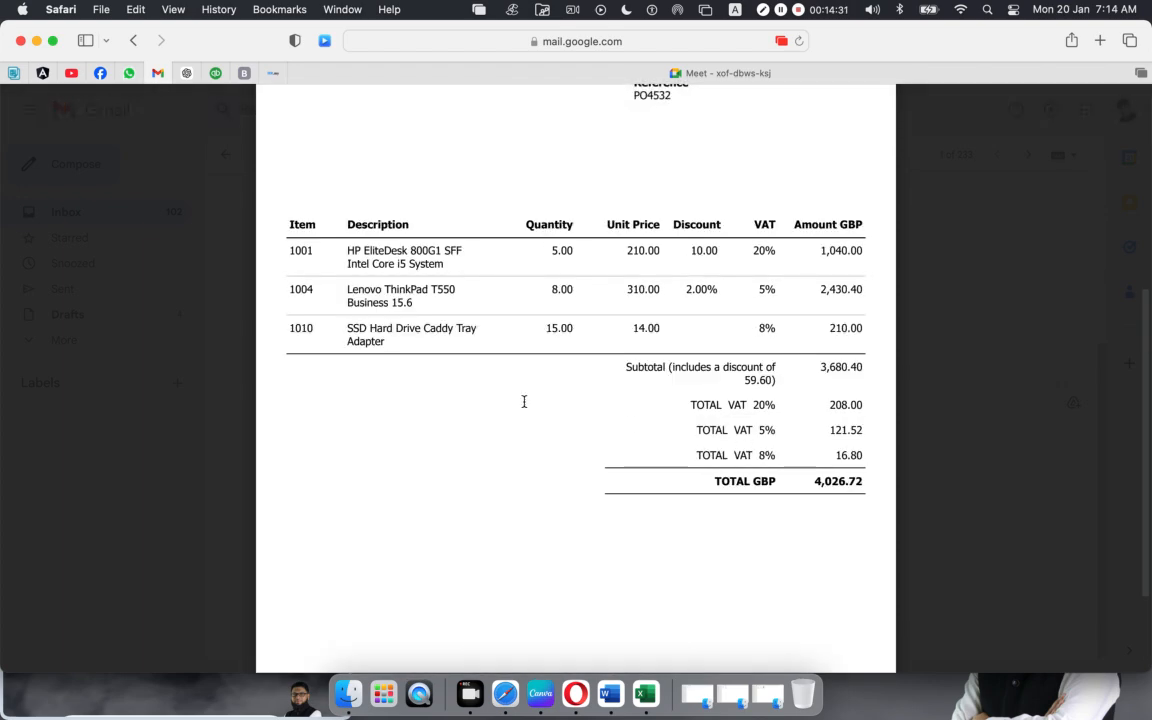
pyautogui.click(25, 109)
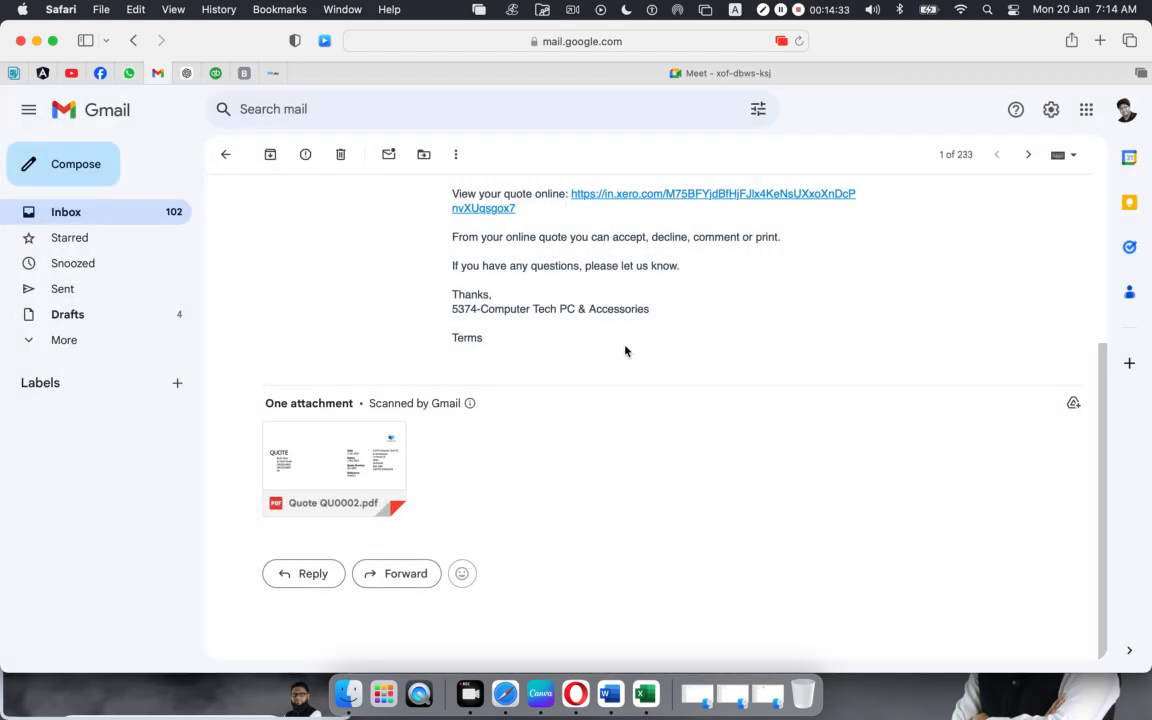
pyautogui.scroll(5, 697, 460)
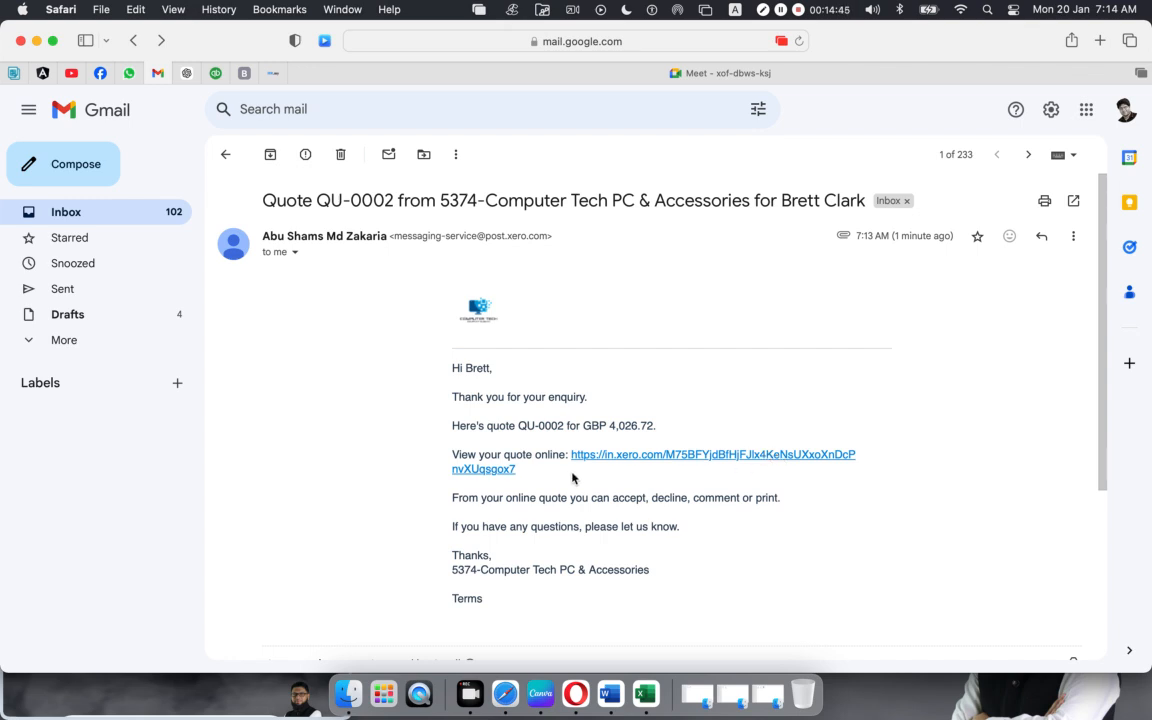
# Step: Open quote QU-0002 online from the email, review it, and accept it for 4,026.72 GBP
pyautogui.click(672, 455)
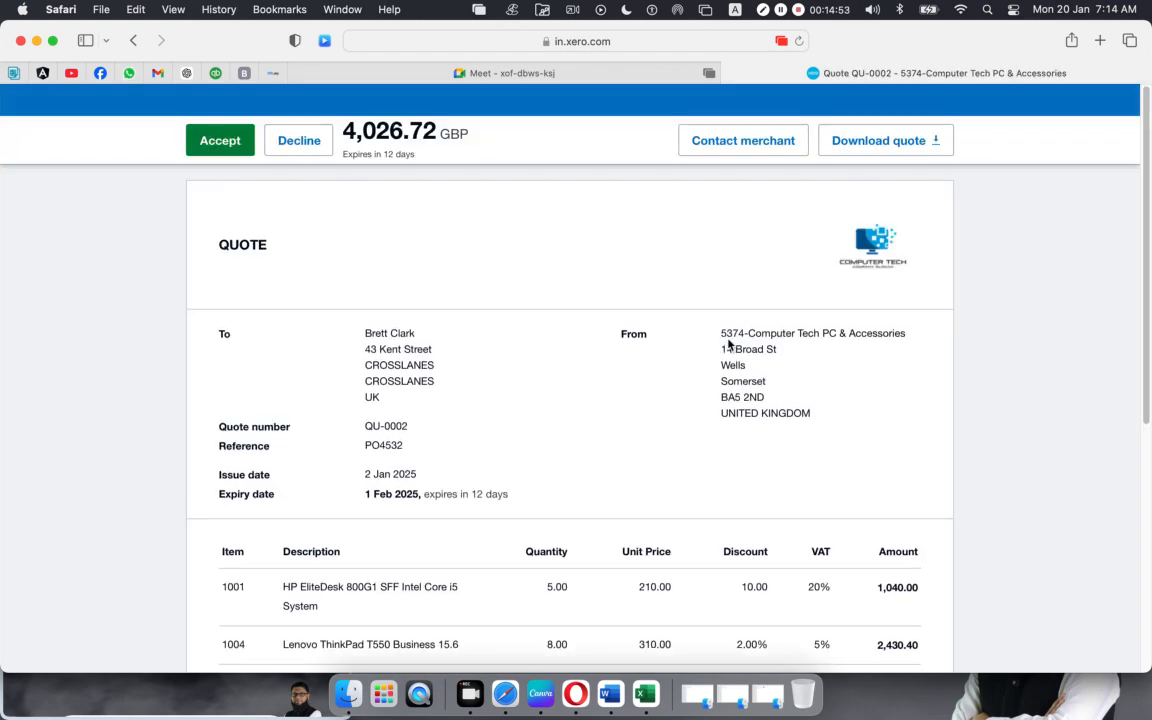
pyautogui.scroll(-1, 469, 264)
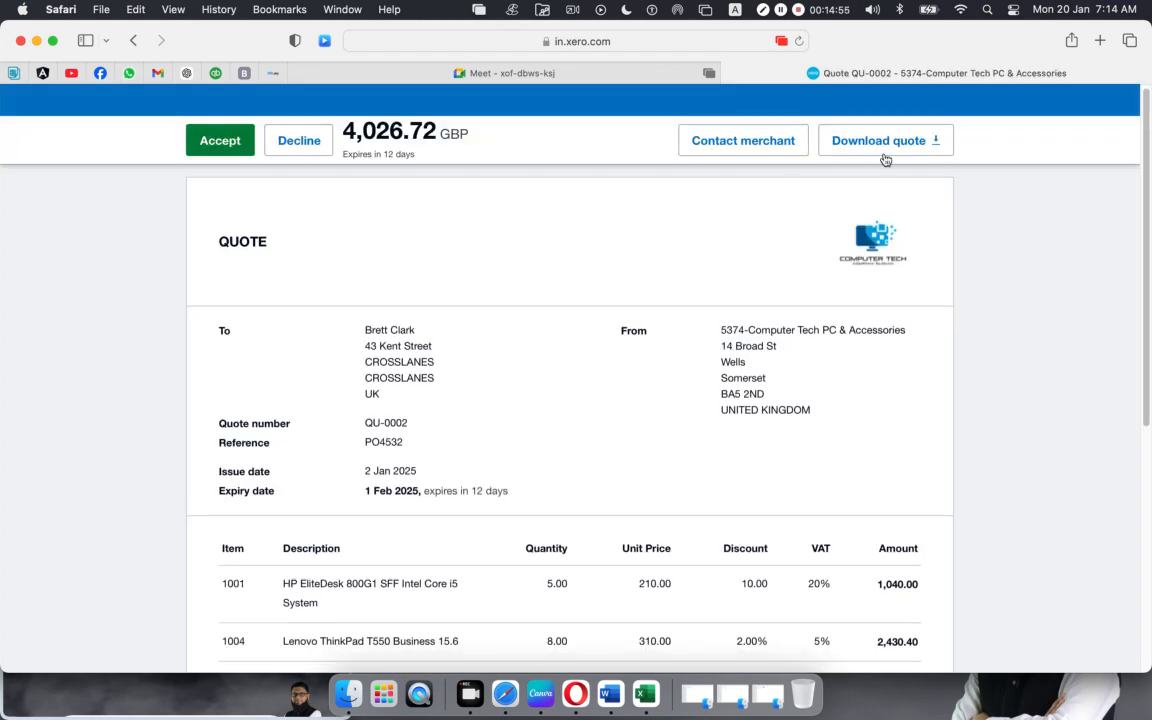
pyautogui.scroll(-8, 528, 357)
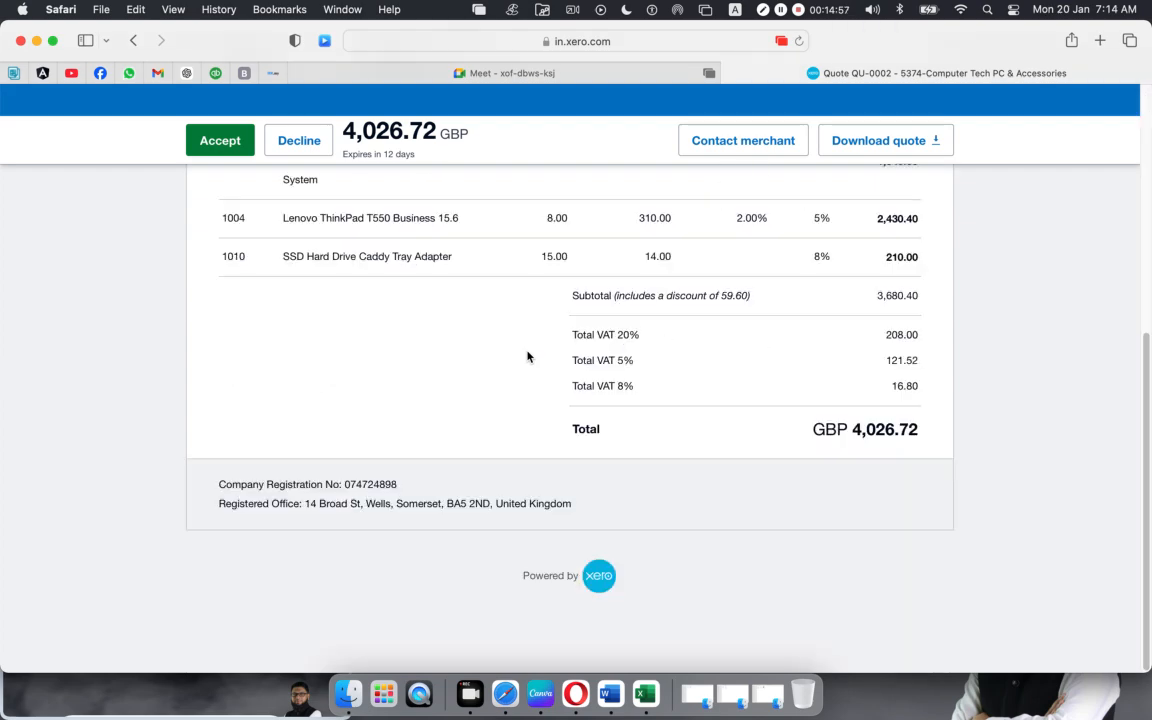
pyautogui.scroll(10, 528, 357)
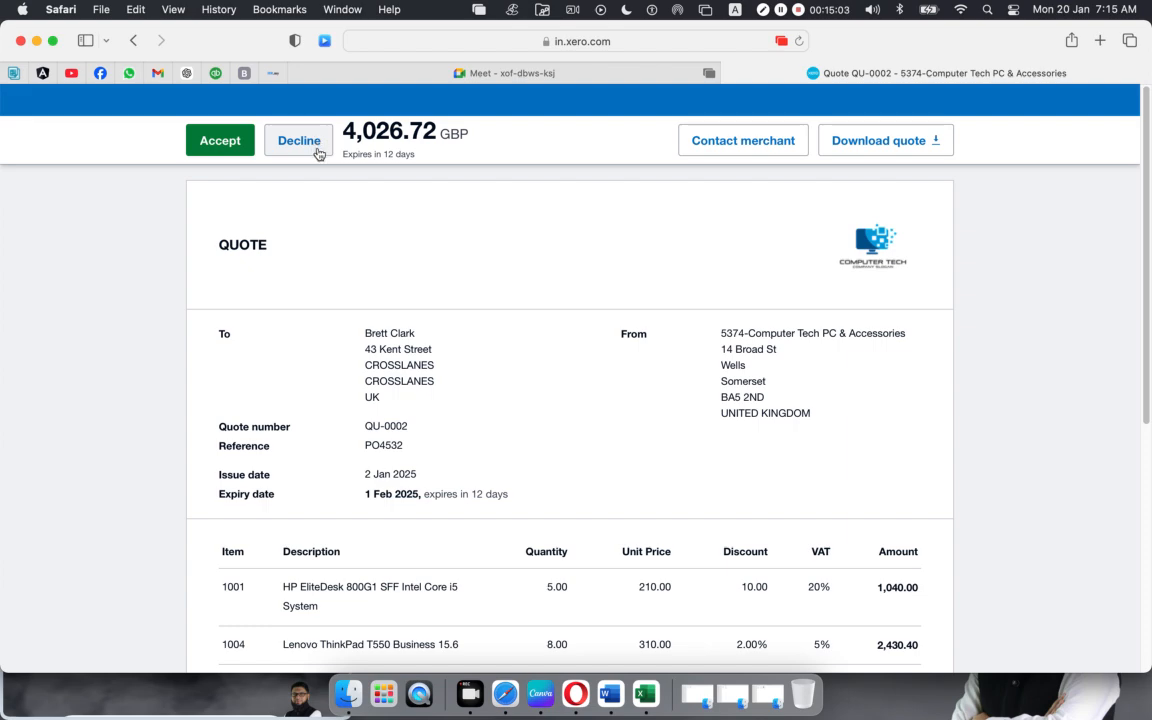
pyautogui.scroll(-5, 762, 377)
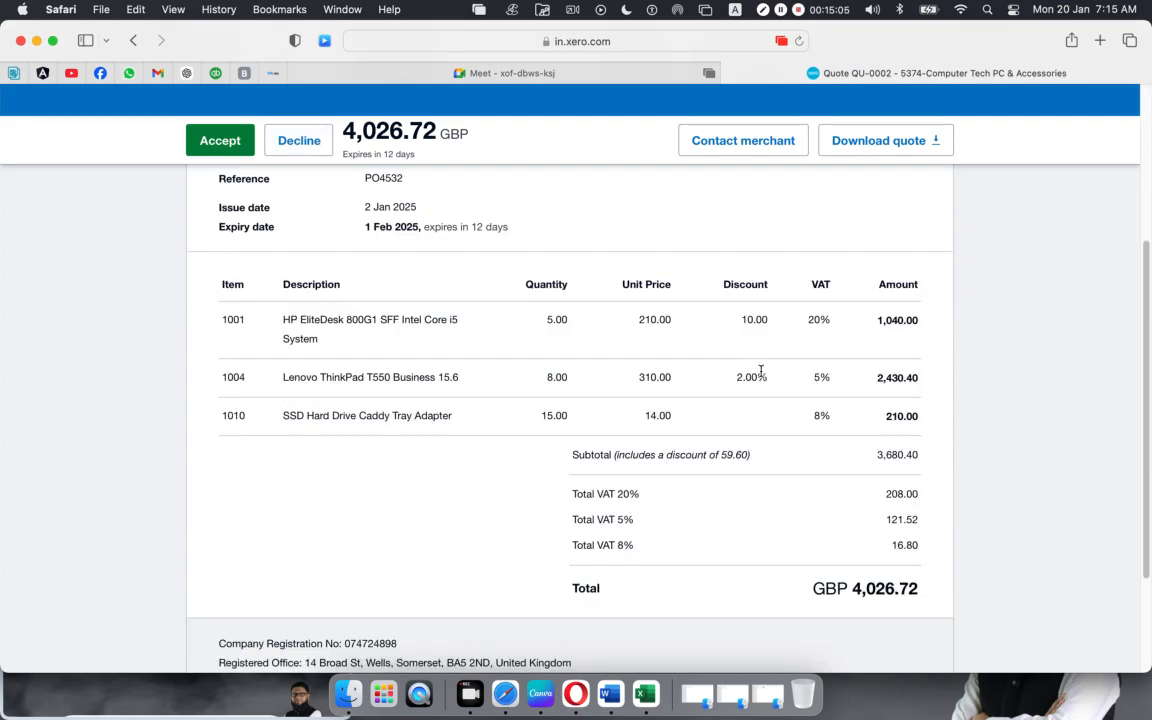
pyautogui.scroll(5, 760, 375)
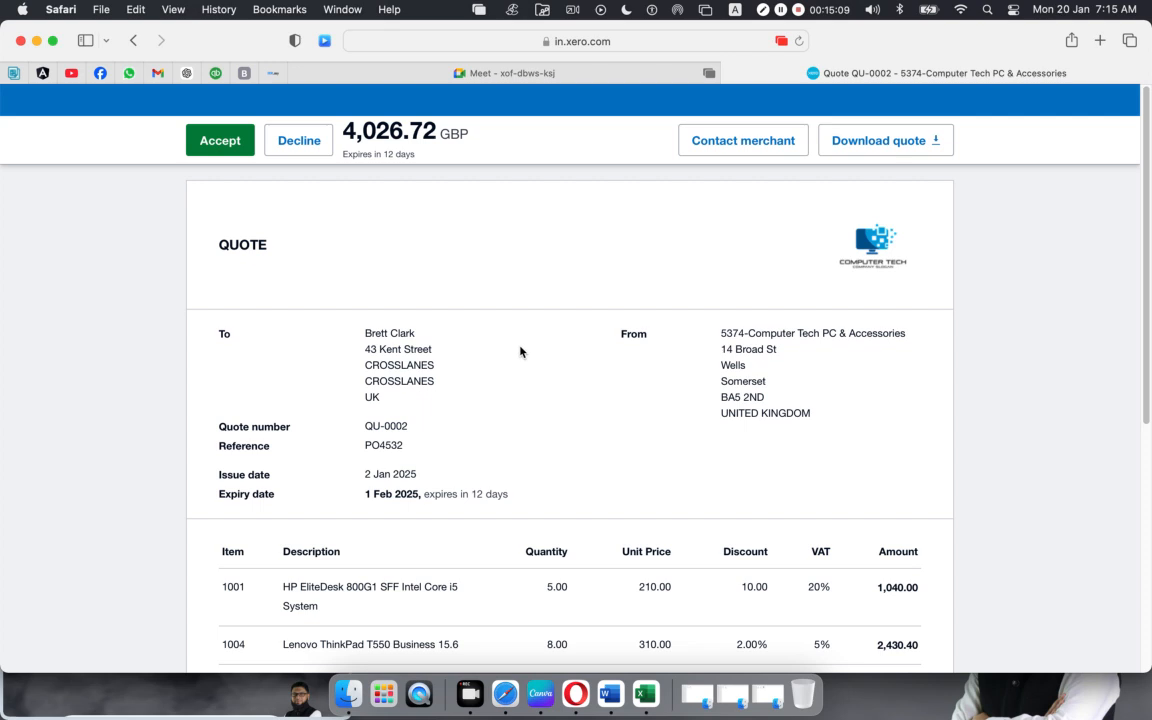
pyautogui.scroll(-4, 518, 351)
pyautogui.scroll(1, 198, 301)
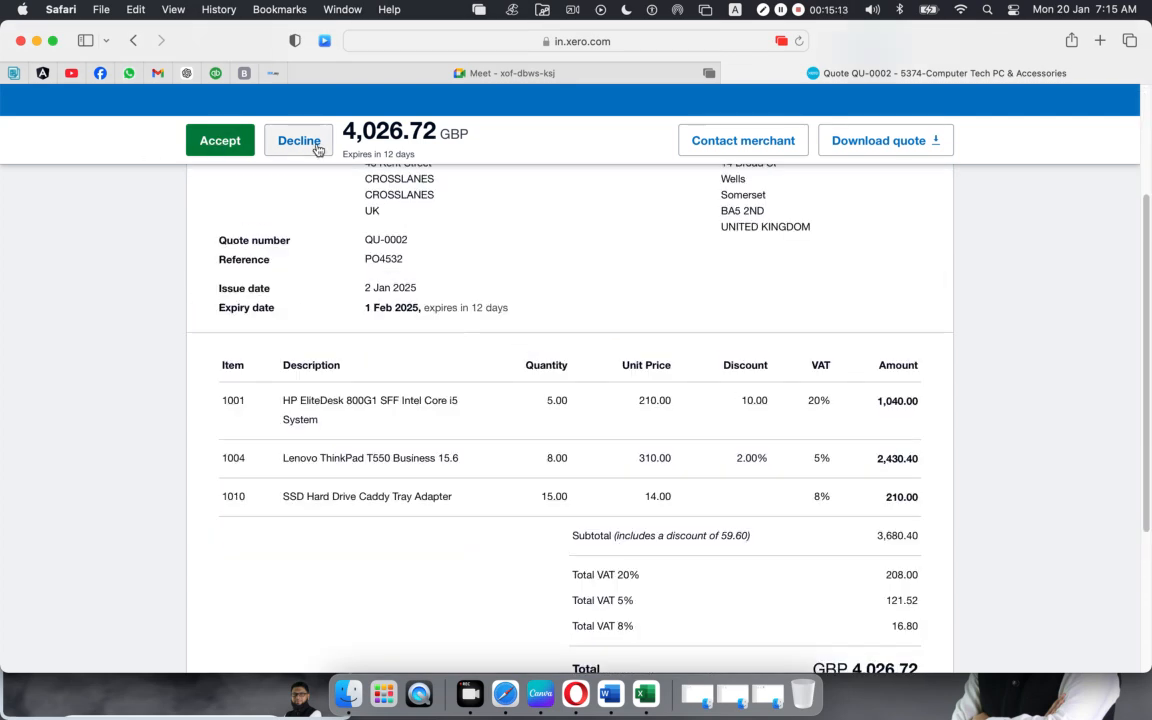
pyautogui.click(216, 146)
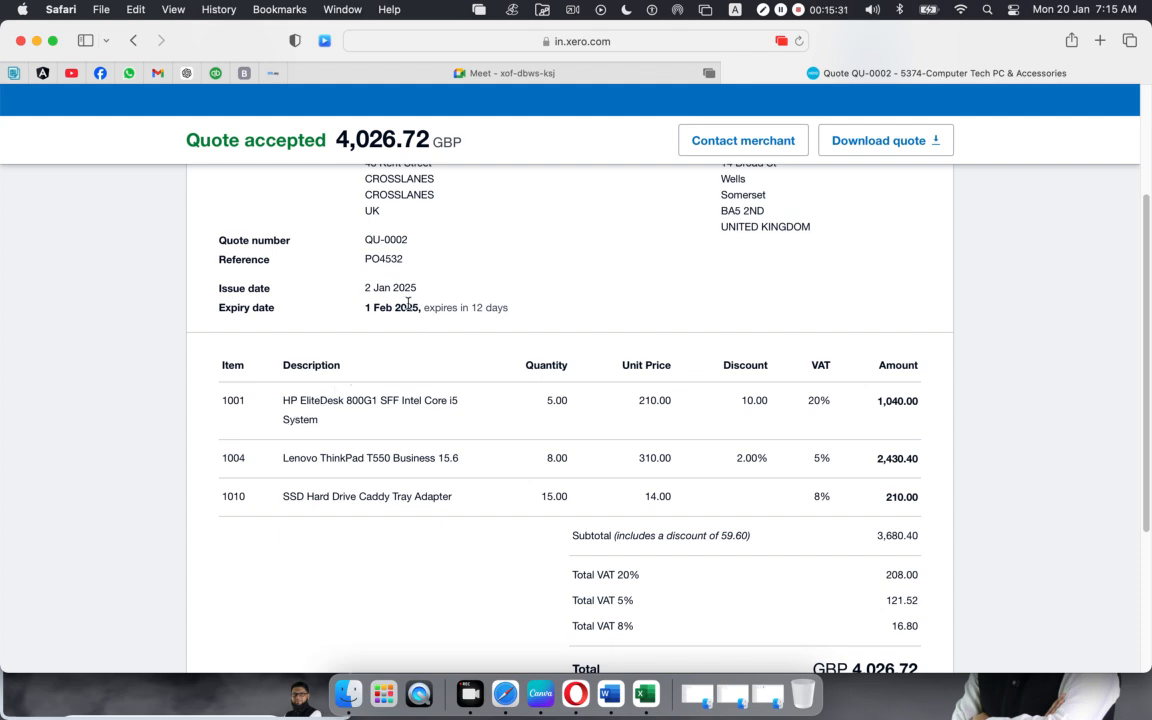
# Step: Return to the Xero window and view all quotes, with QU-0001 and QU-0002 both Accepted
pyautogui.click(576, 692)
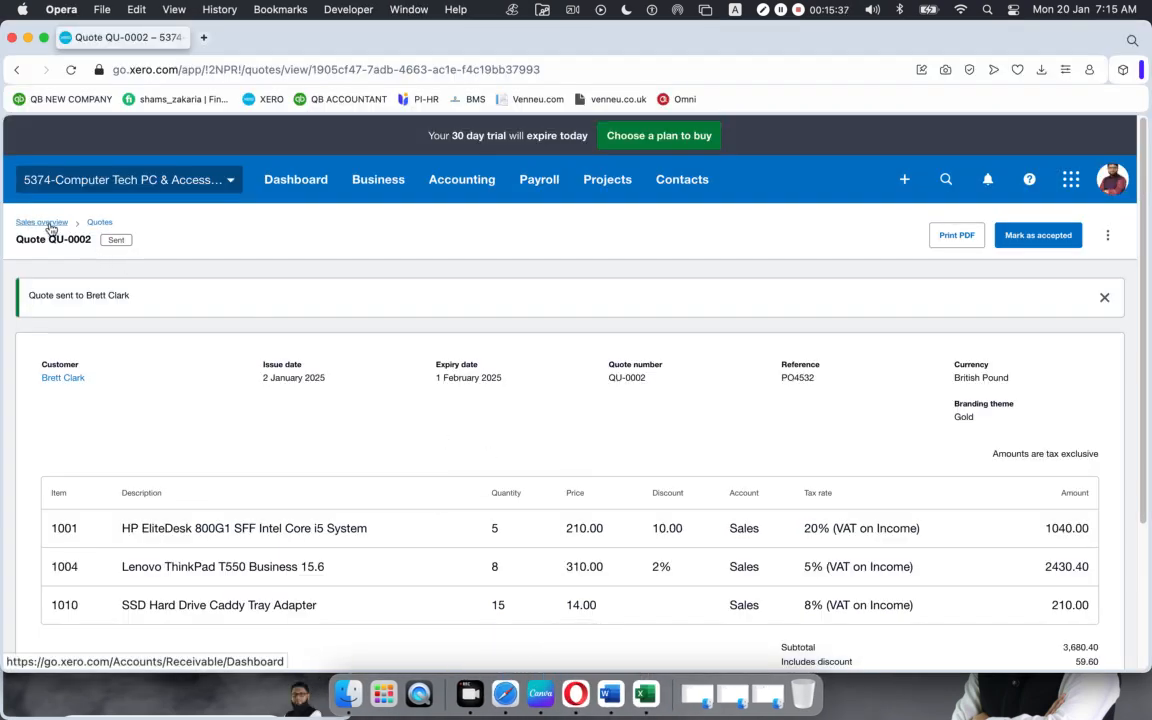
pyautogui.click(99, 222)
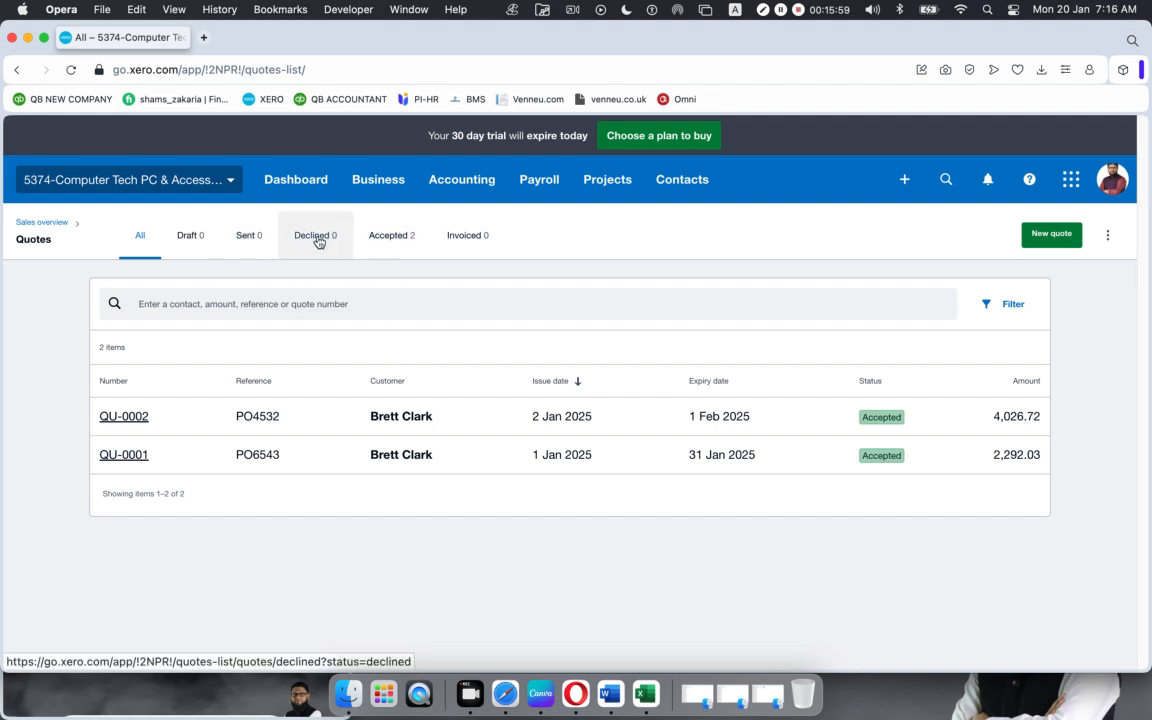
# Step: Filter the quotes list to the Accepted tab, showing the two accepted quotes
pyautogui.click(388, 240)
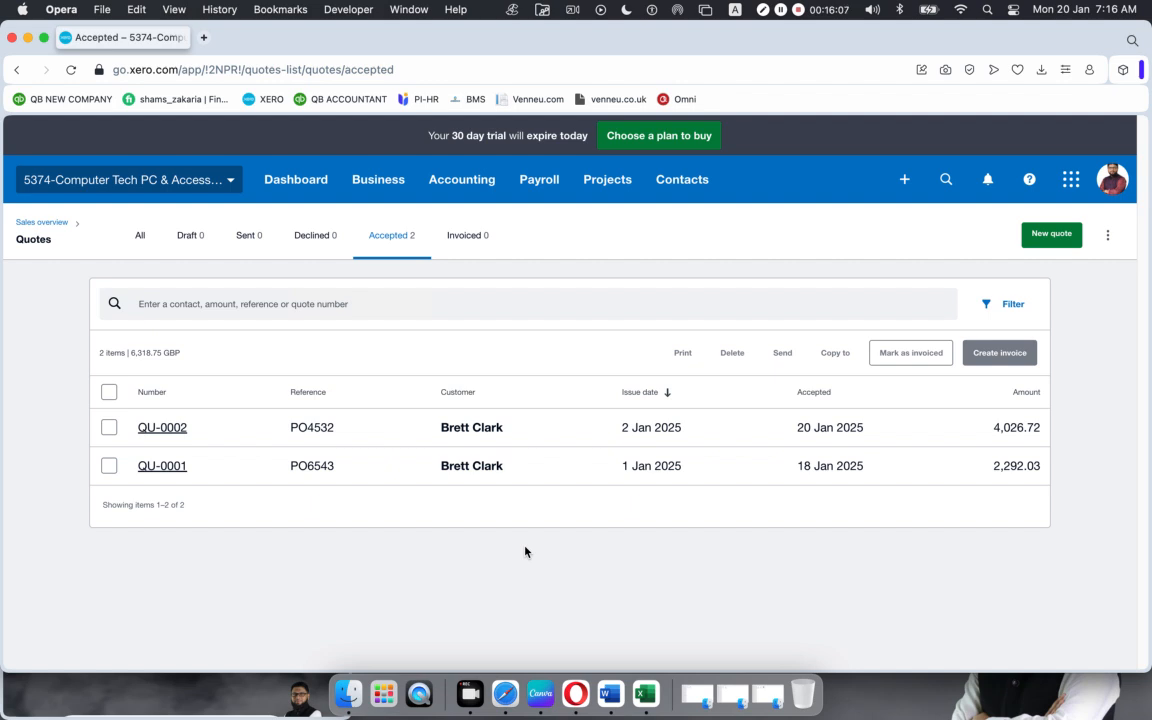
pyautogui.click(140, 233)
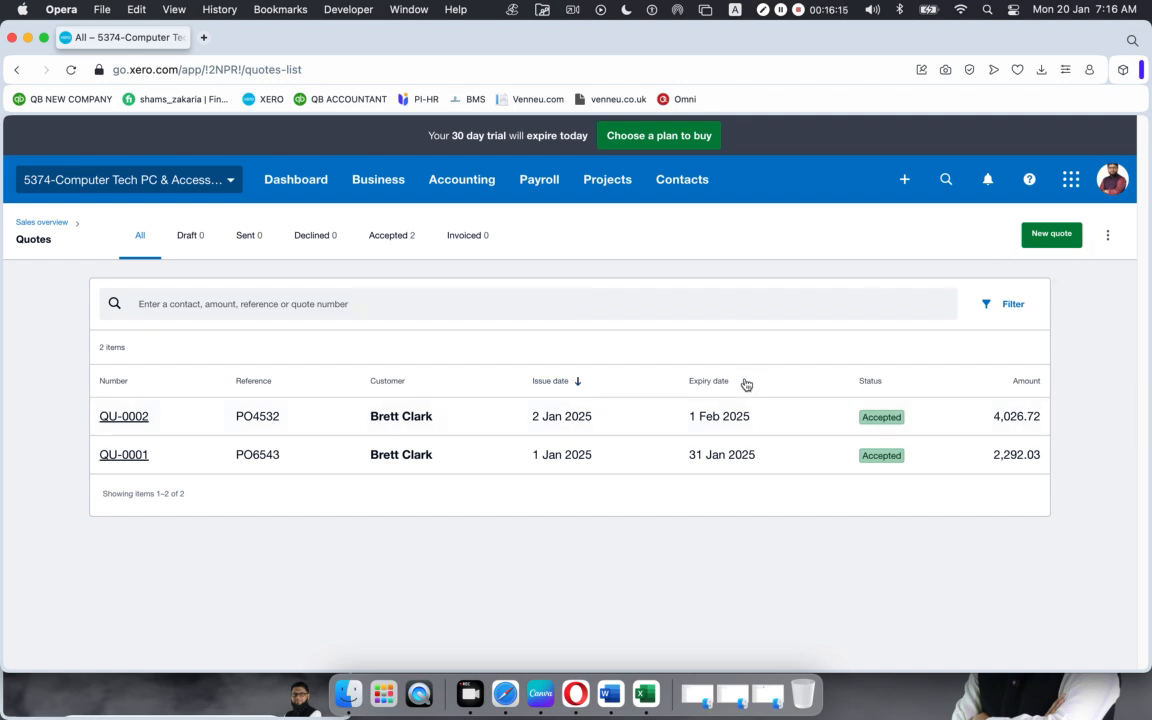
pyautogui.click(392, 235)
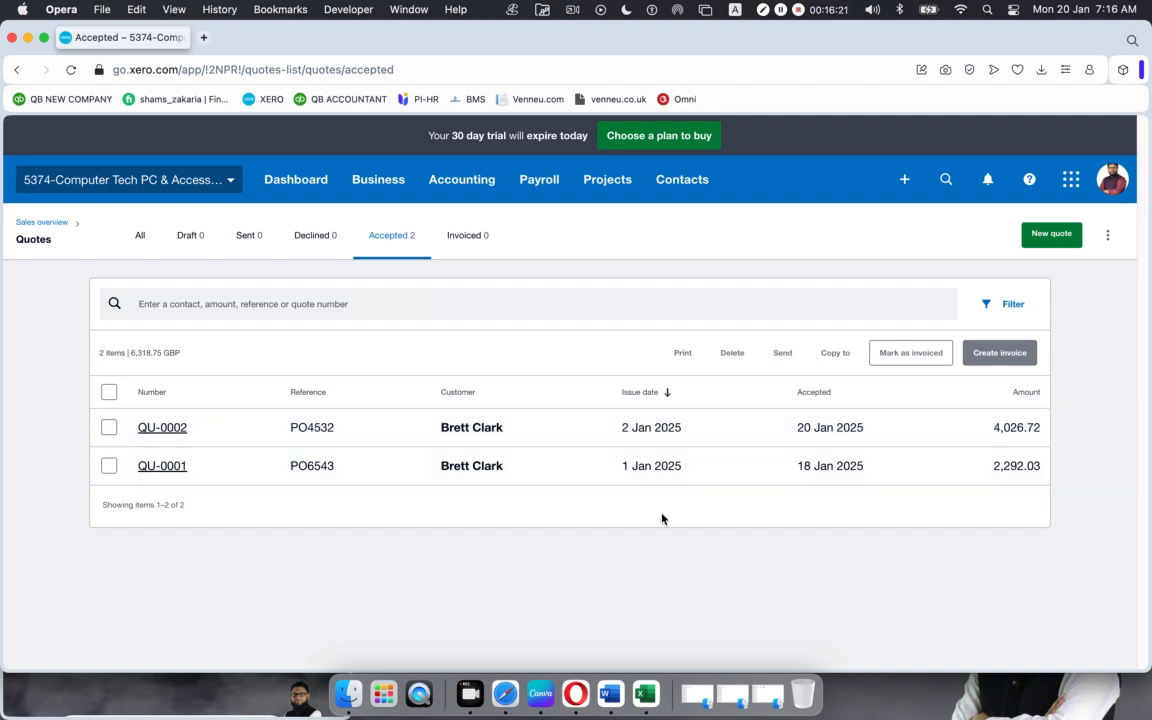
# Step: Duplicate the accepted-quotes browser tab and switch to the new copy
pyautogui.rightClick(156, 40)
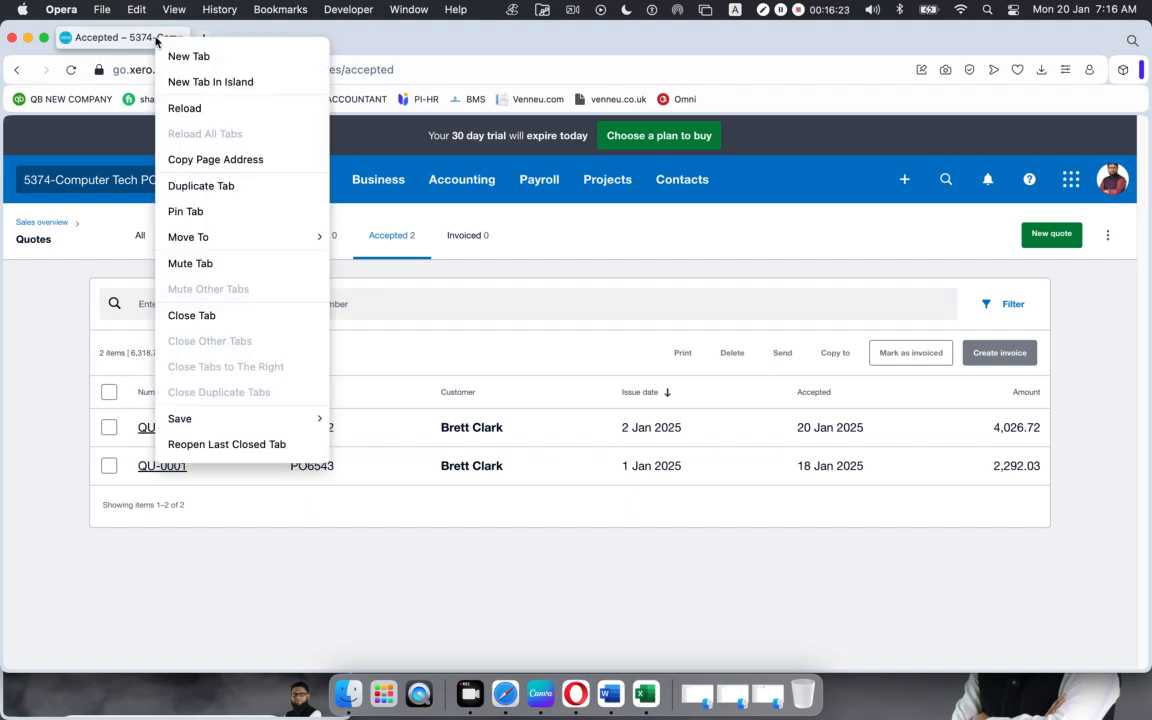
pyautogui.click(200, 186)
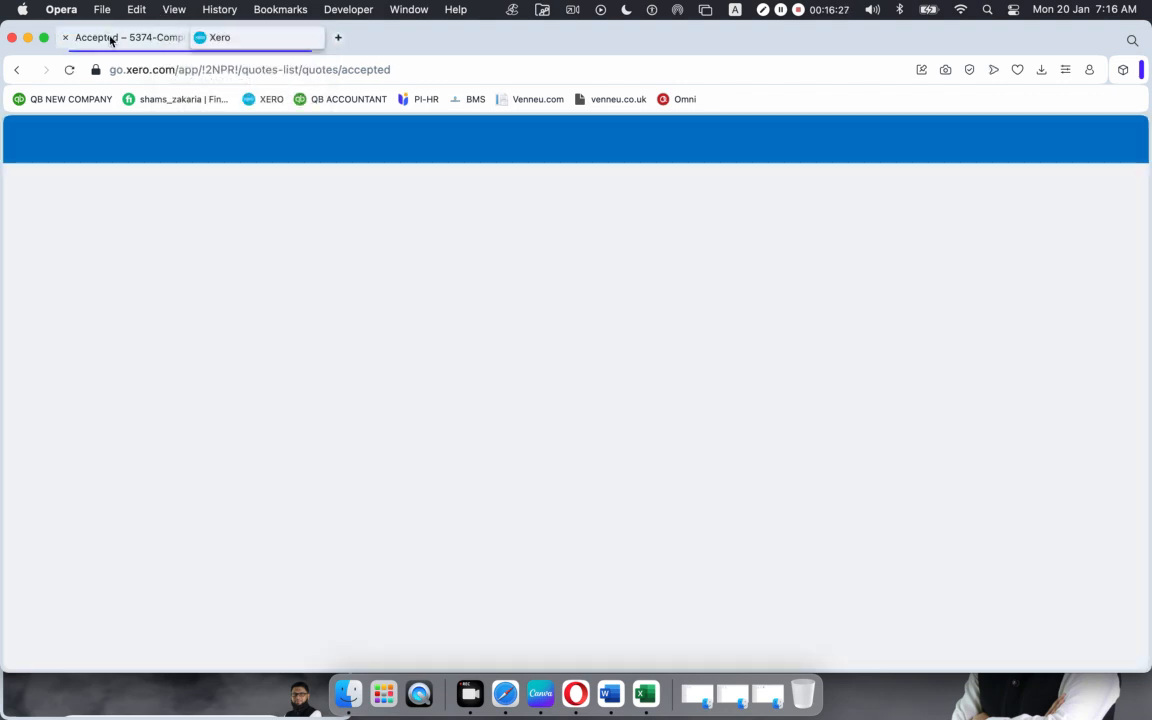
pyautogui.click(111, 40)
pyautogui.click(260, 41)
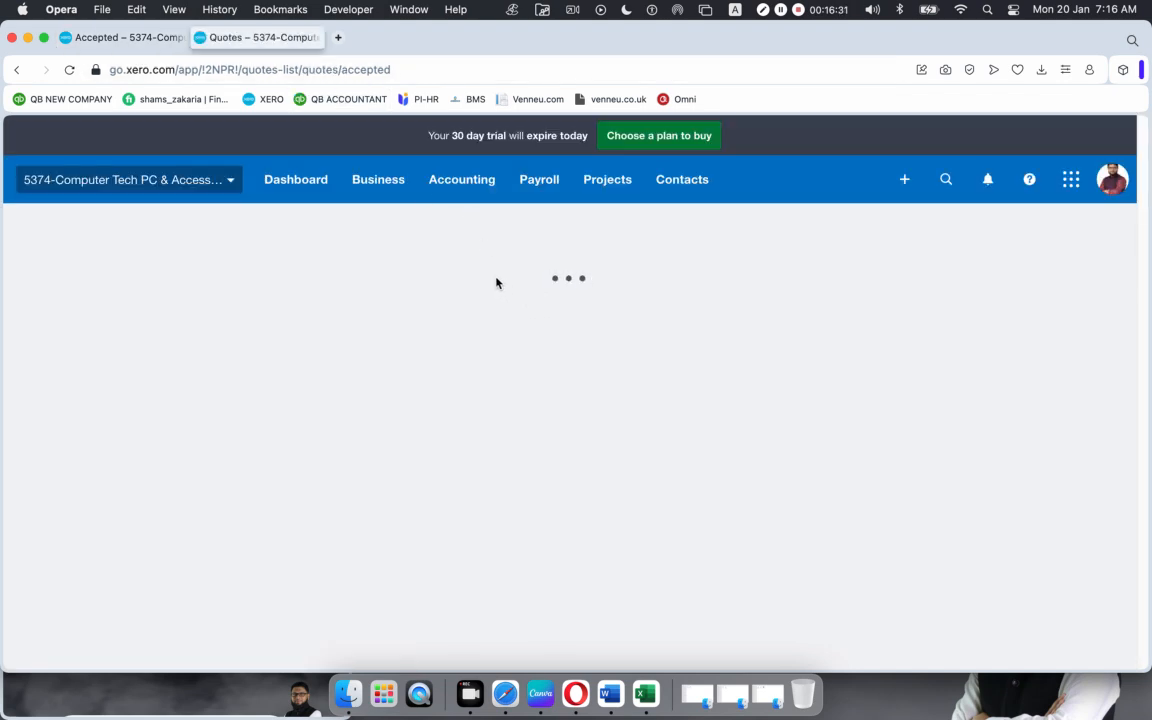
# Step: Open the Balance Sheet report from the Accounting reports page
pyautogui.click(465, 180)
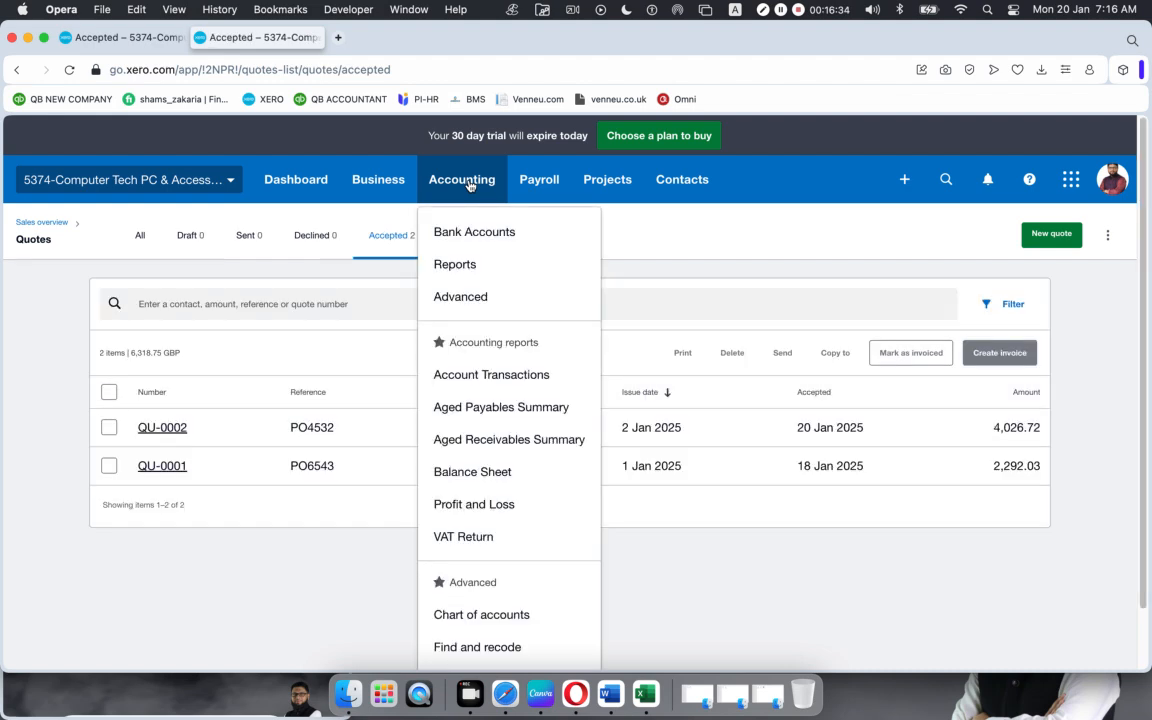
pyautogui.click(462, 266)
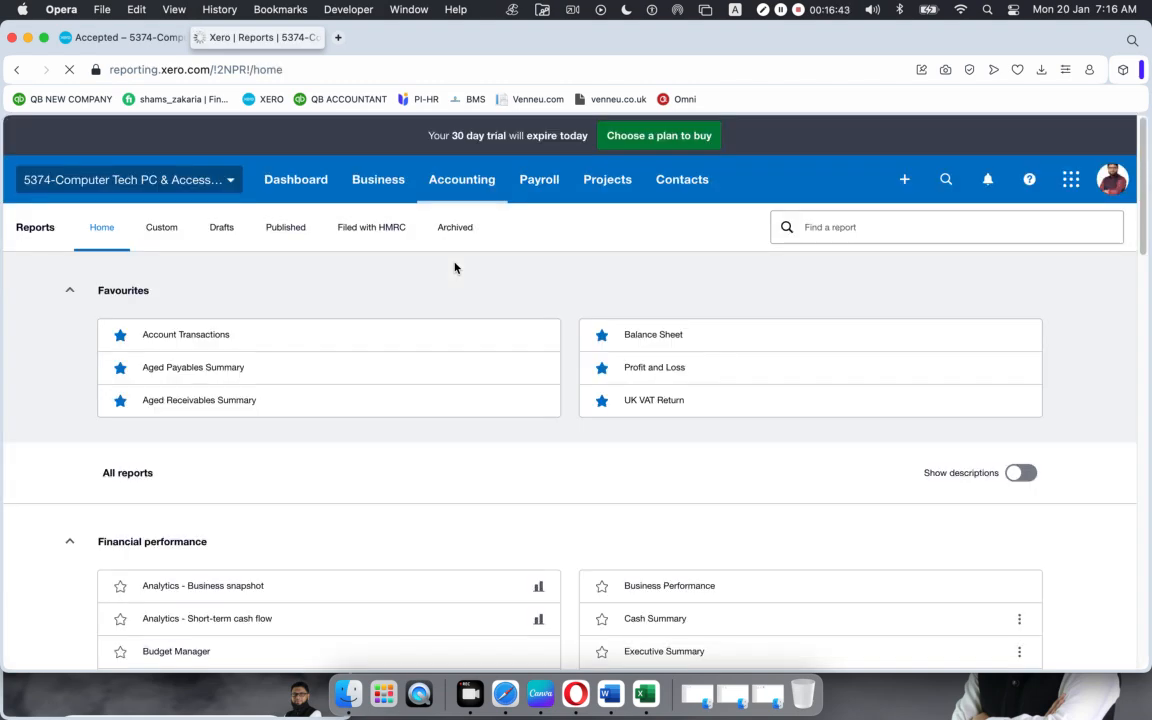
pyautogui.click(681, 337)
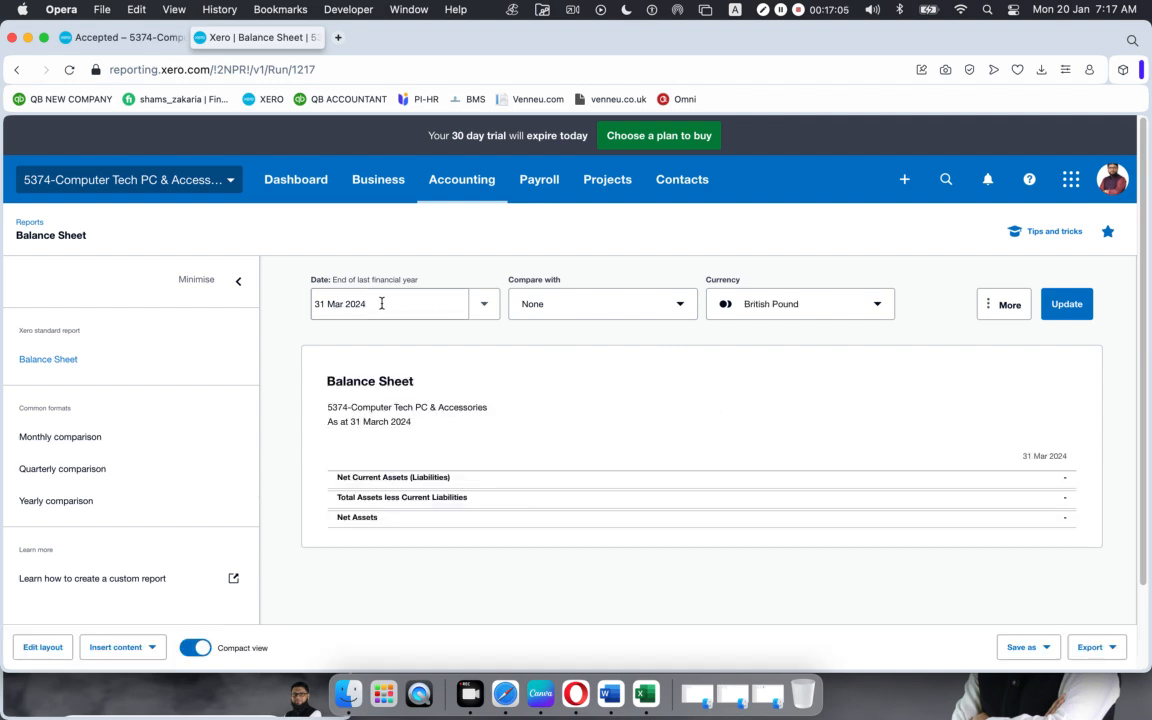
# Step: Set the Balance Sheet date to 20 Jan 2025 and update the report
pyautogui.click(381, 302)
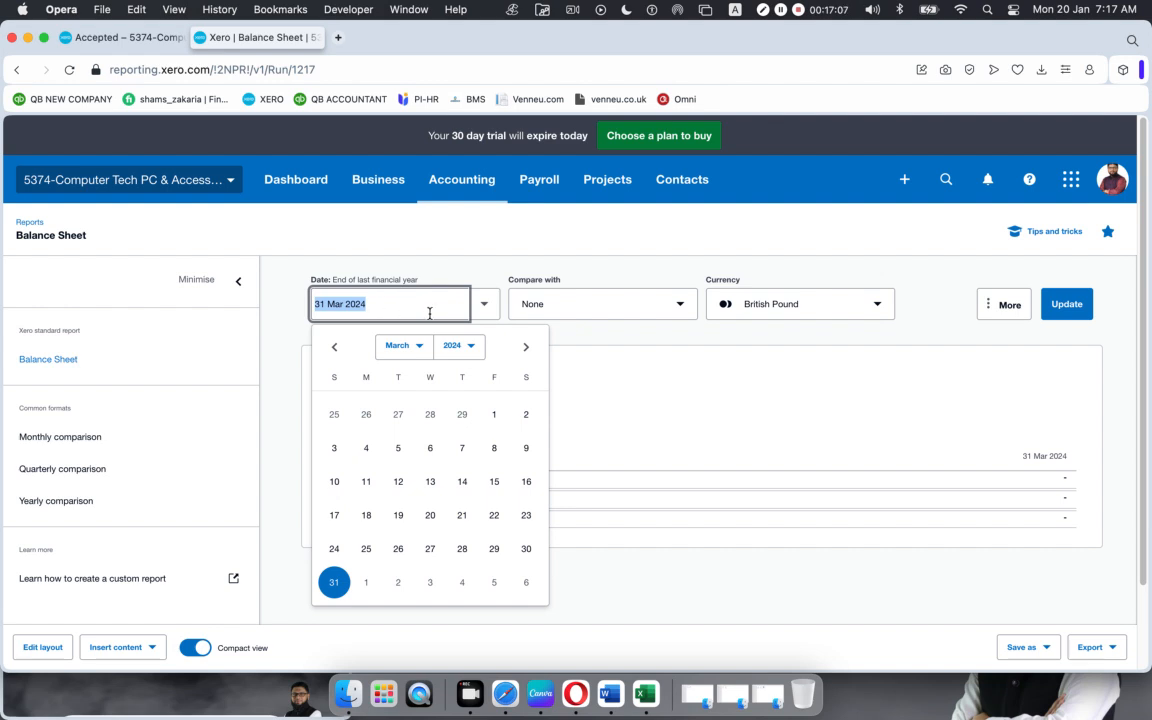
pyautogui.click(469, 351)
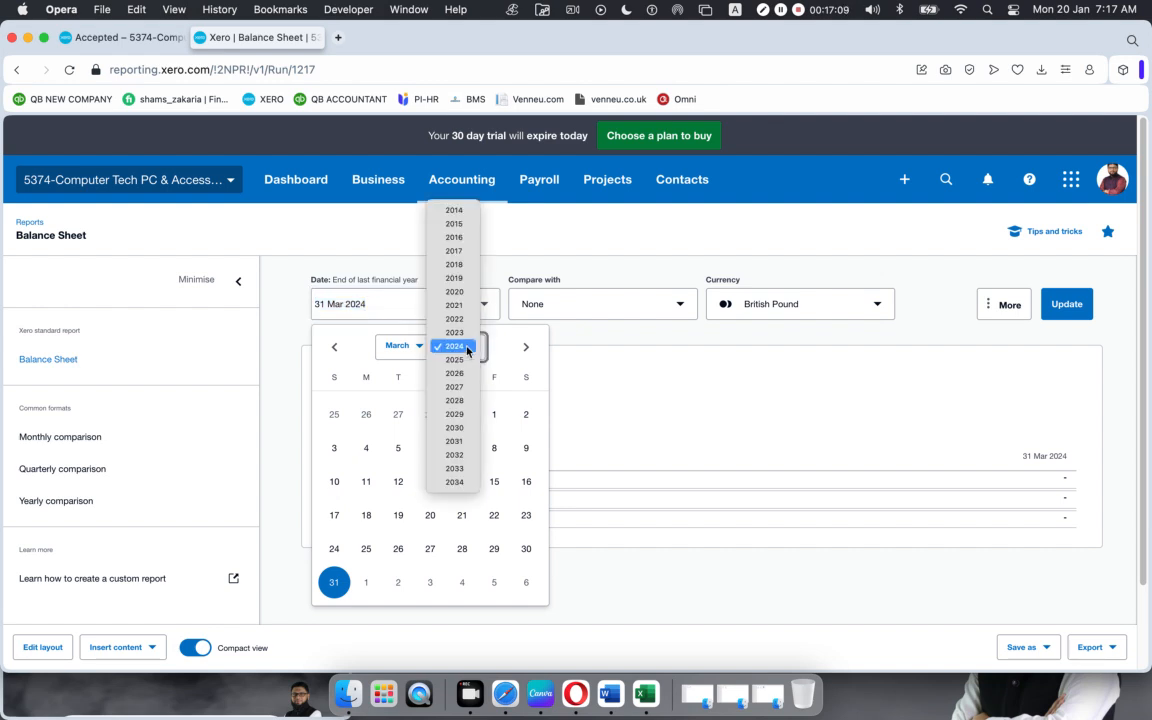
pyautogui.click(455, 360)
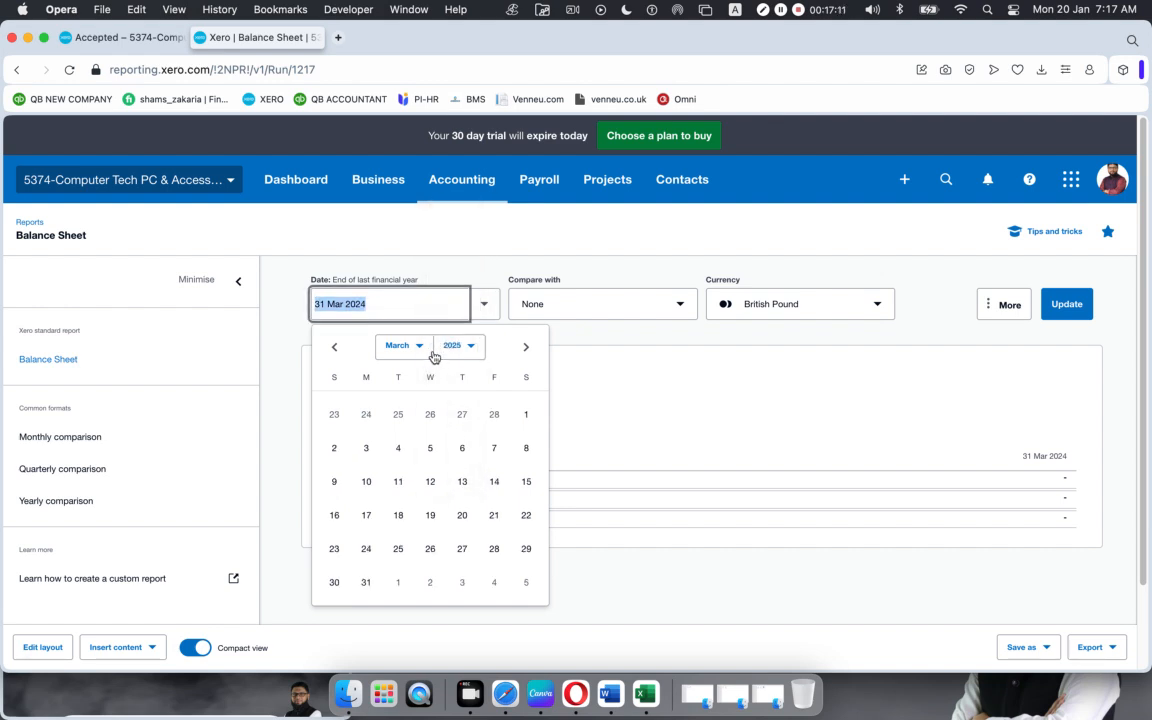
pyautogui.click(422, 348)
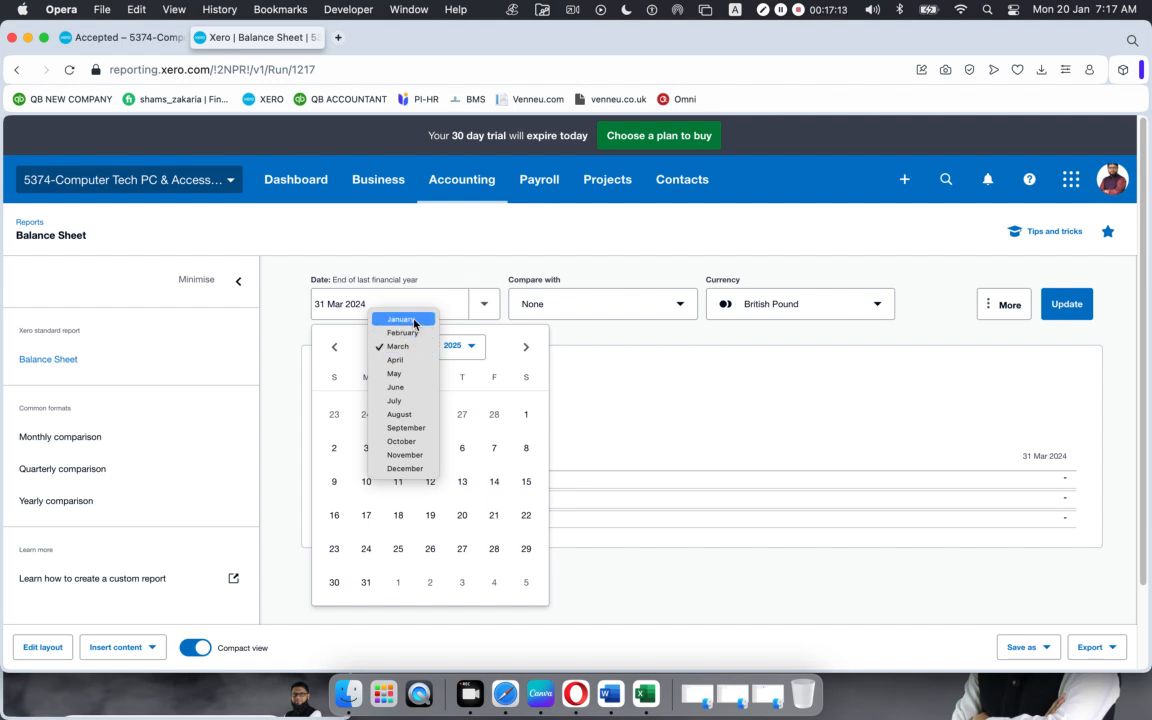
pyautogui.click(412, 318)
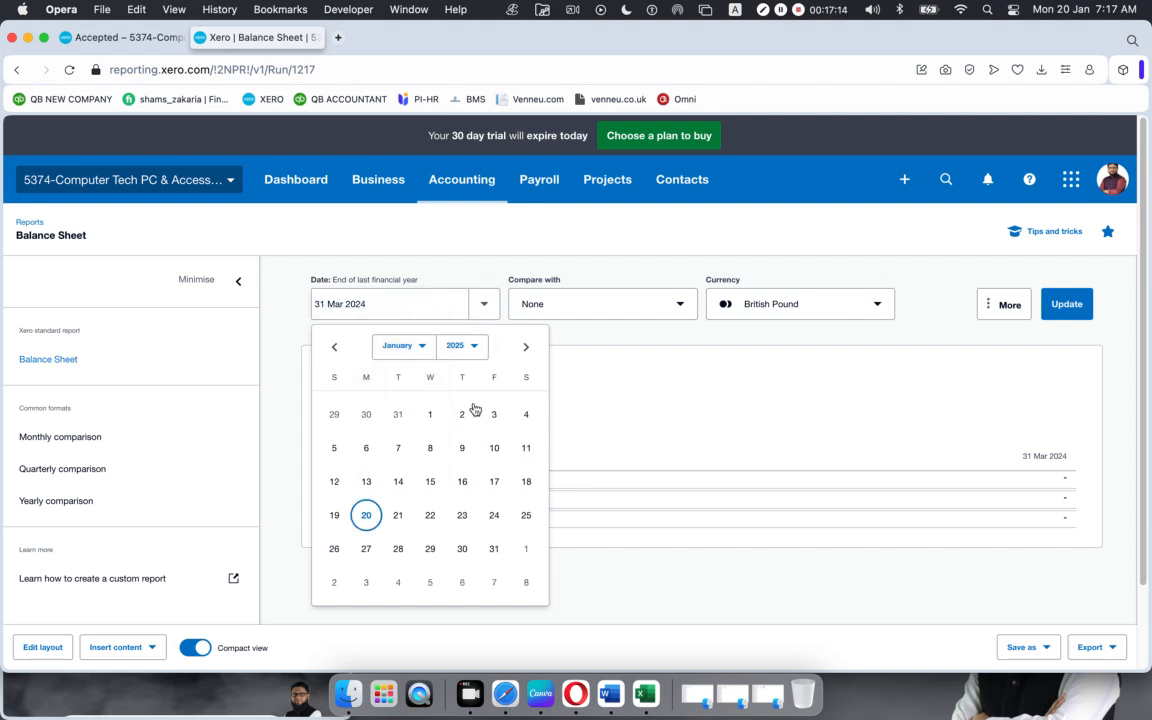
pyautogui.click(366, 515)
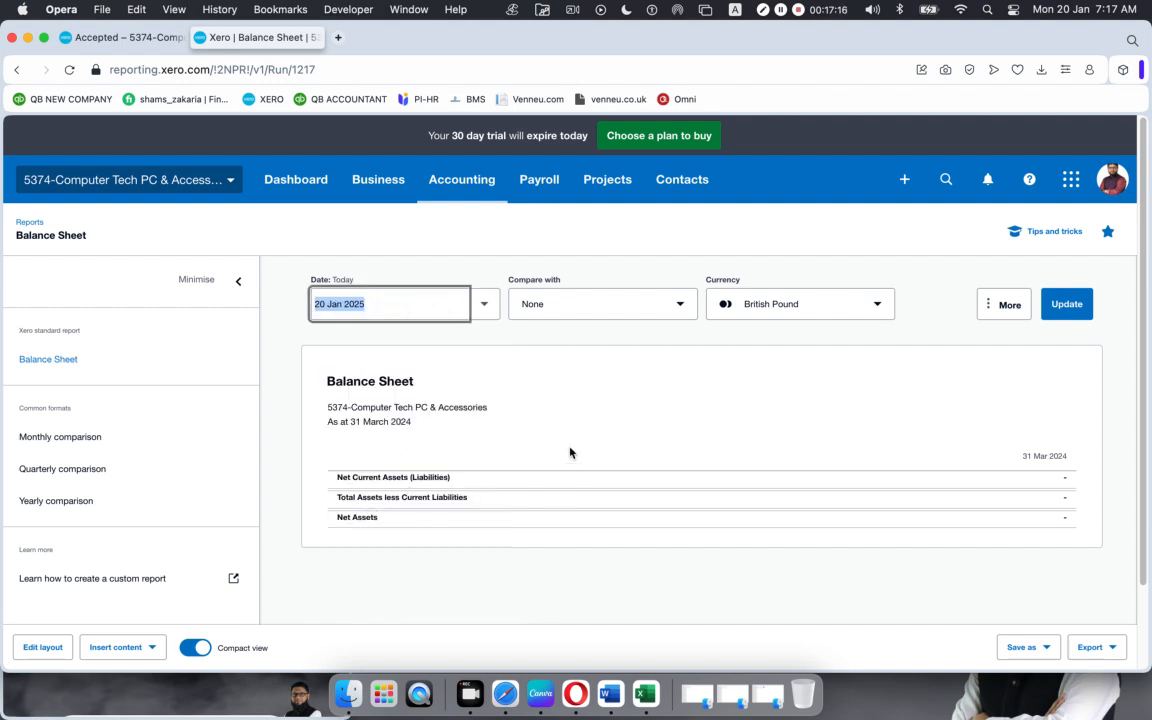
pyautogui.click(1067, 312)
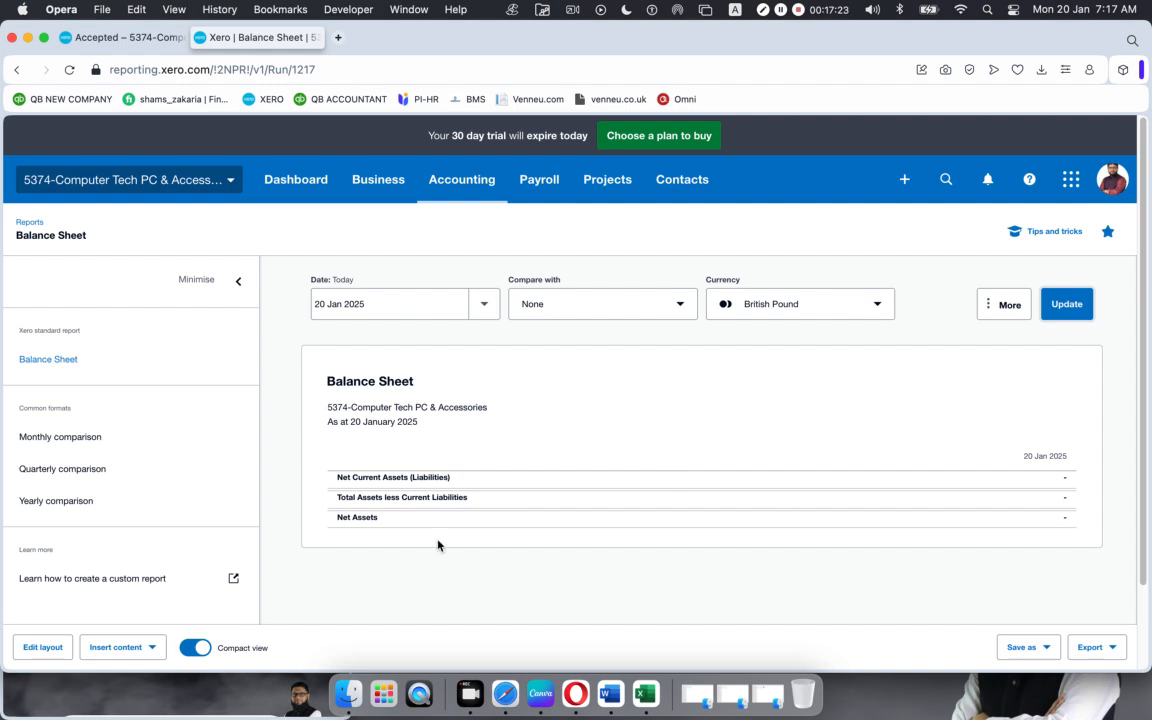
# Step: In the first tab, go through Sales overview to the full quotes list, QU-0001 and QU-0002 both Accepted
pyautogui.click(137, 38)
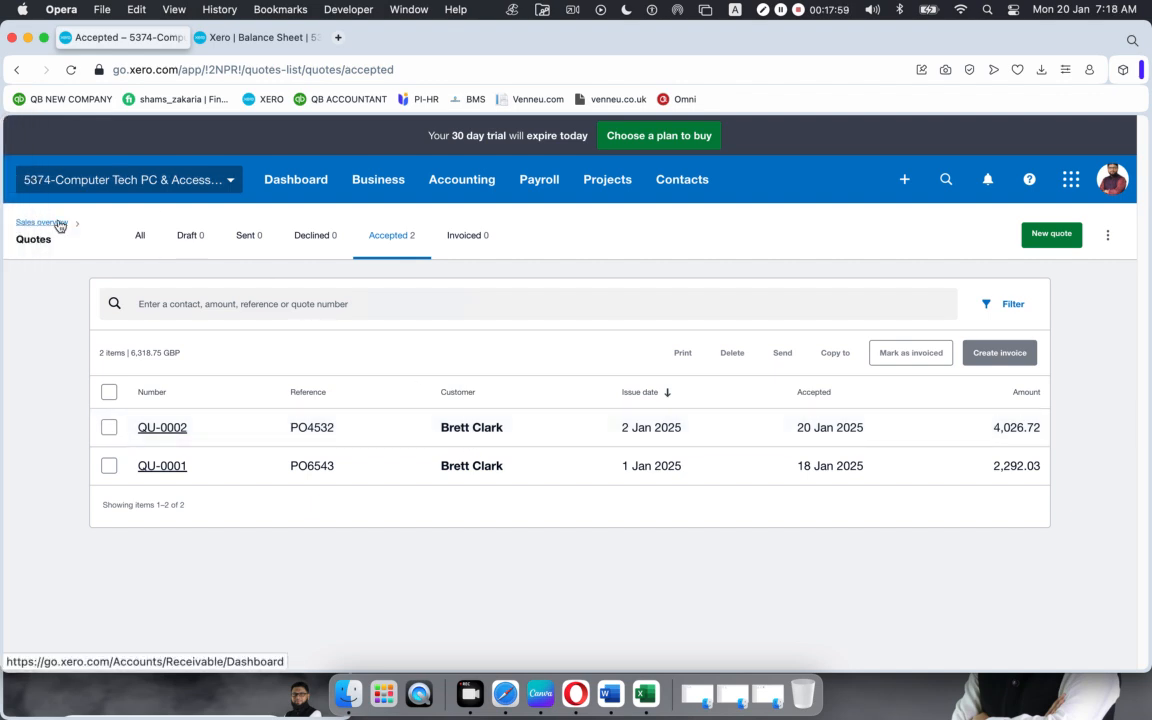
pyautogui.click(50, 222)
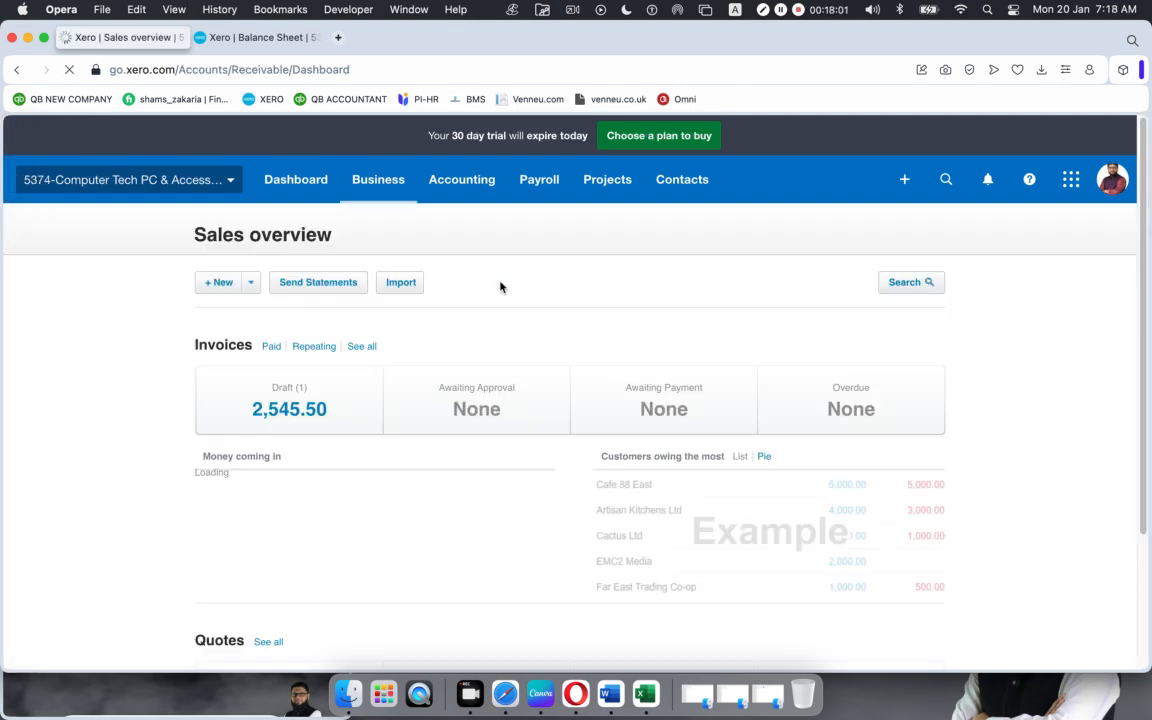
pyautogui.scroll(-3, 329, 347)
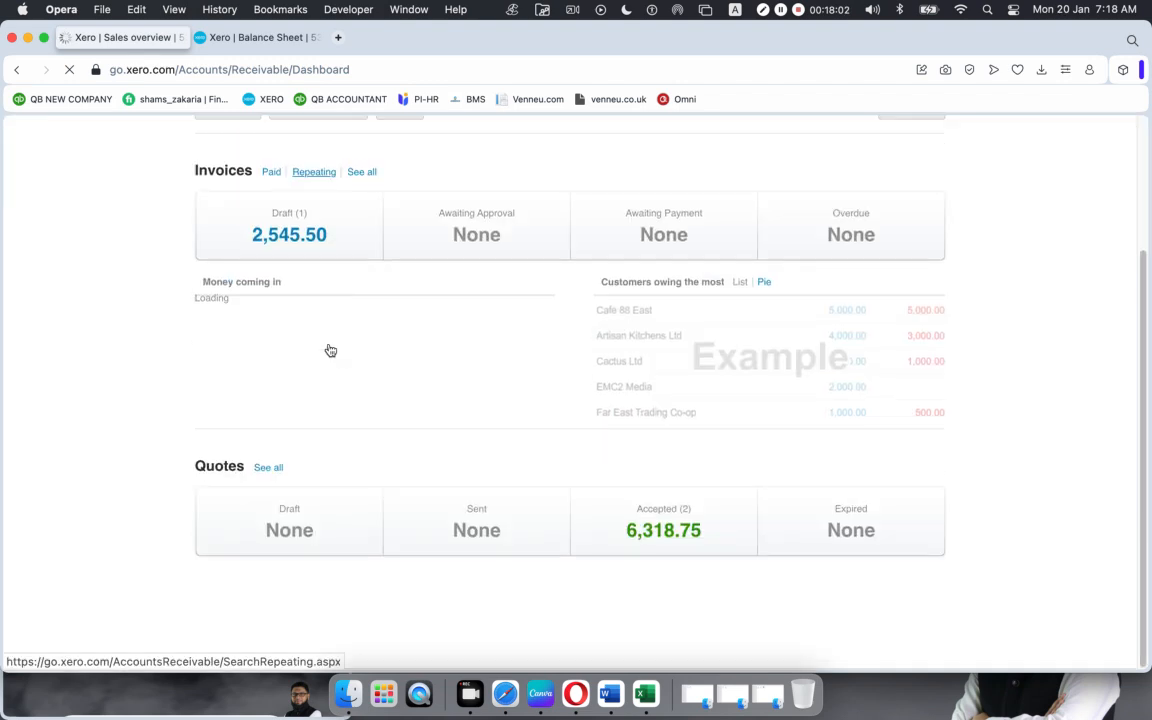
pyautogui.click(266, 468)
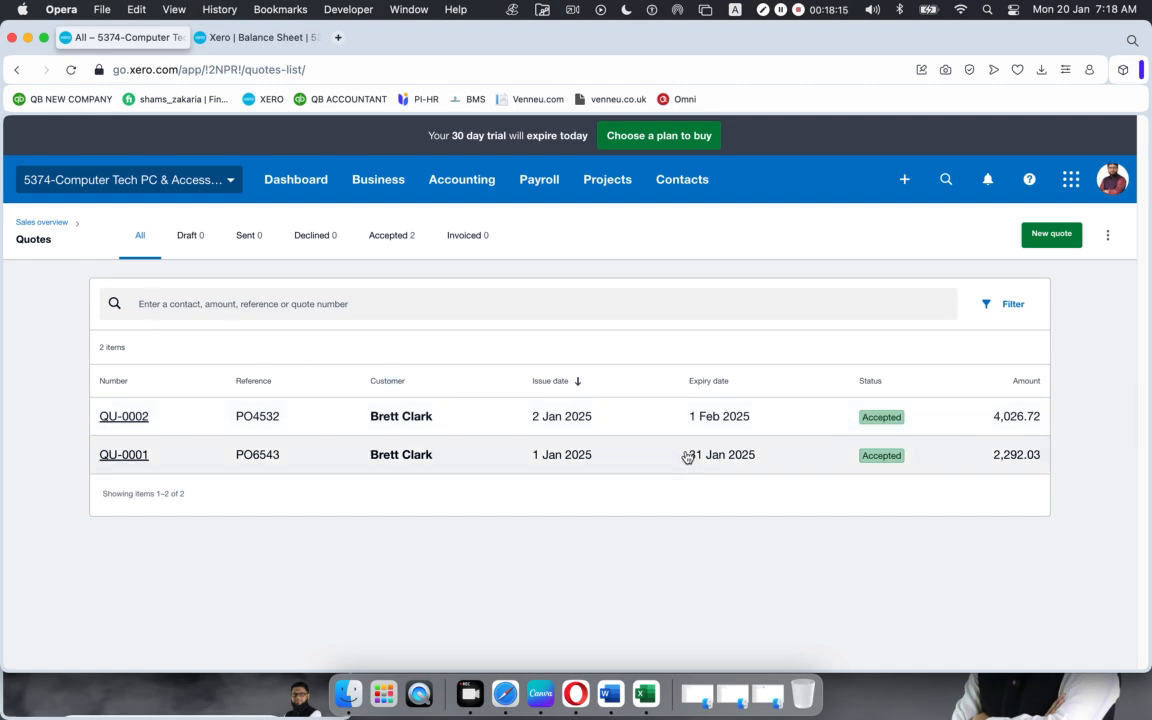
# Step: Open quote QU-0002 to review its three discounted lines and 3,680.40 subtotal, glancing at the Balance Sheet
pyautogui.click(633, 425)
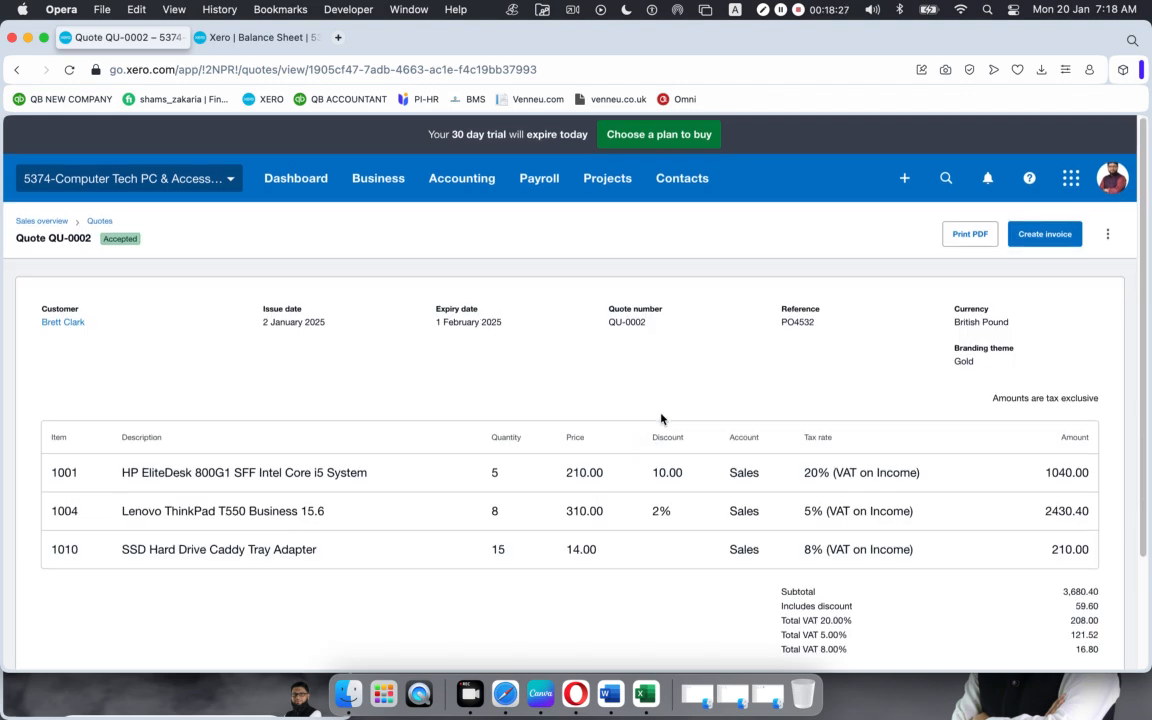
pyautogui.scroll(-3, 661, 418)
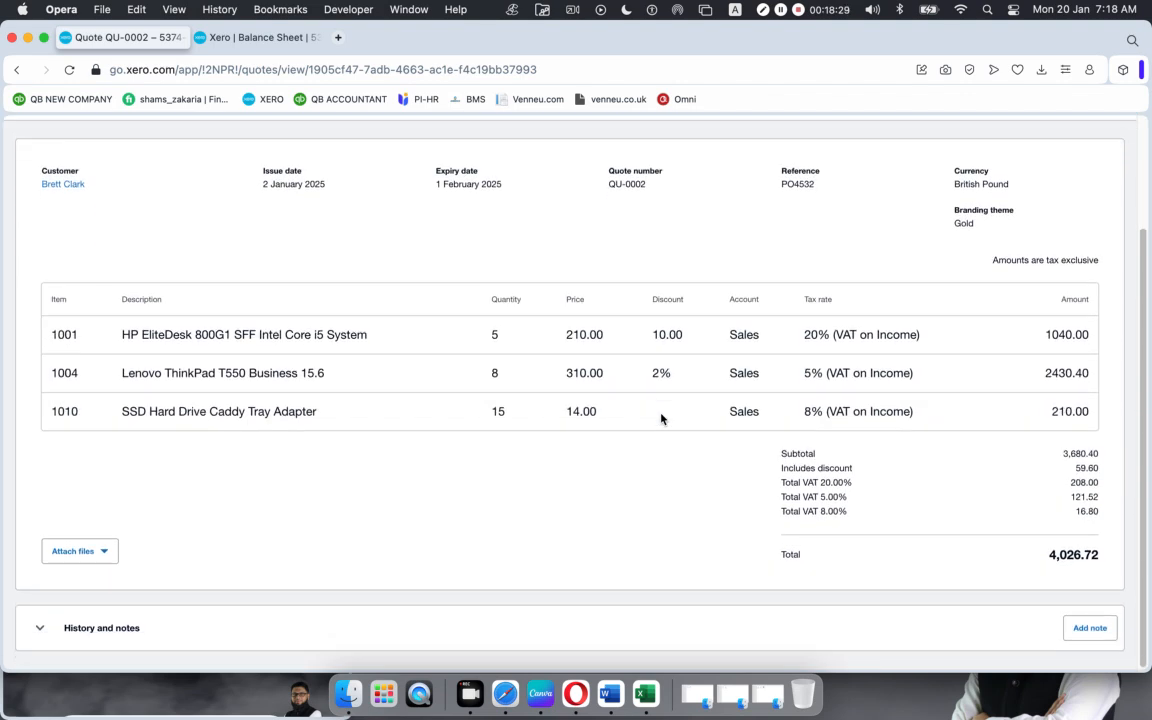
pyautogui.scroll(1, 661, 418)
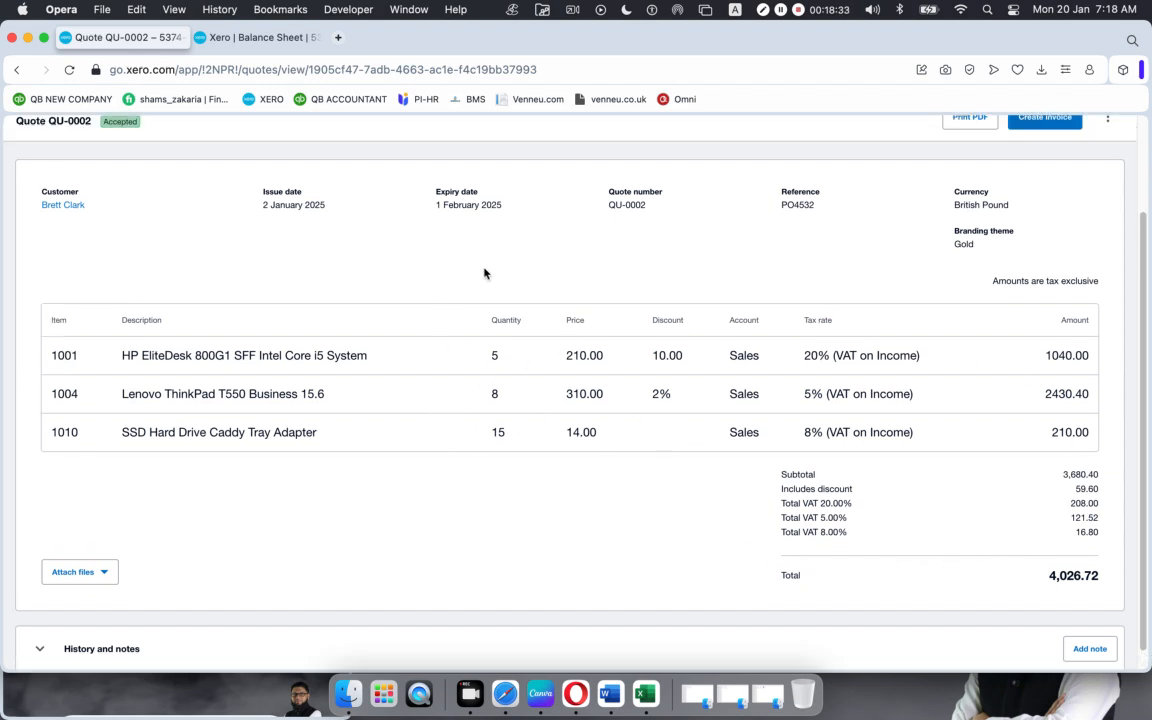
pyautogui.scroll(3, 946, 530)
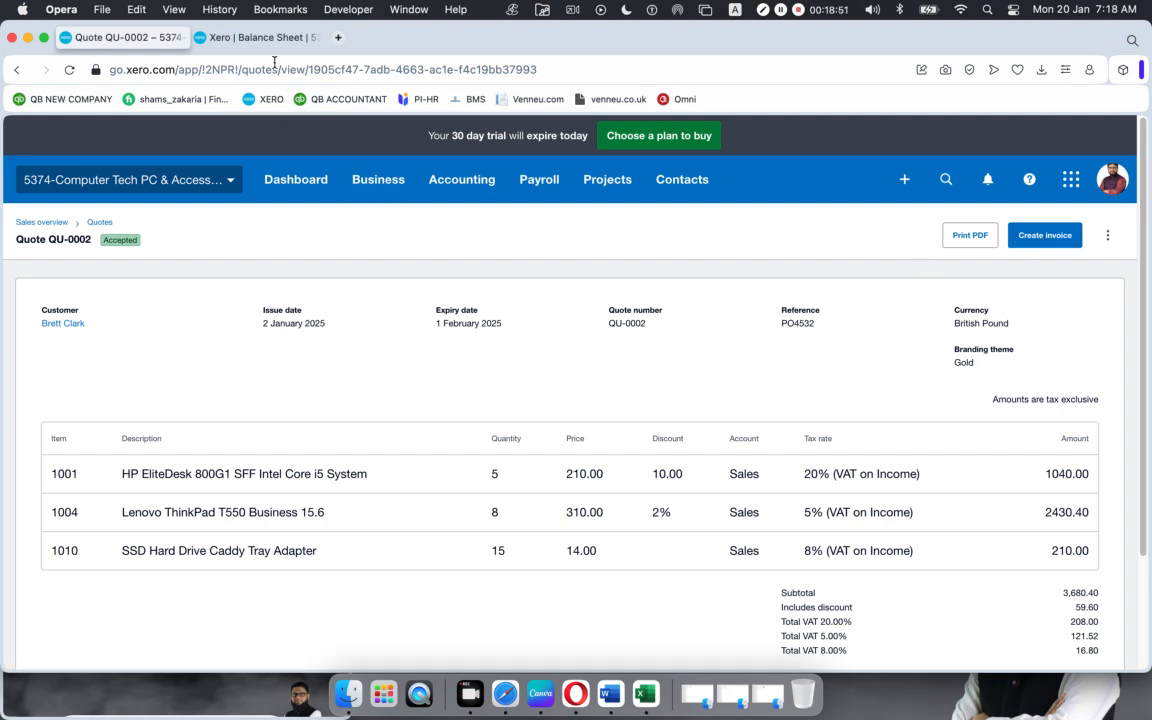
pyautogui.click(252, 38)
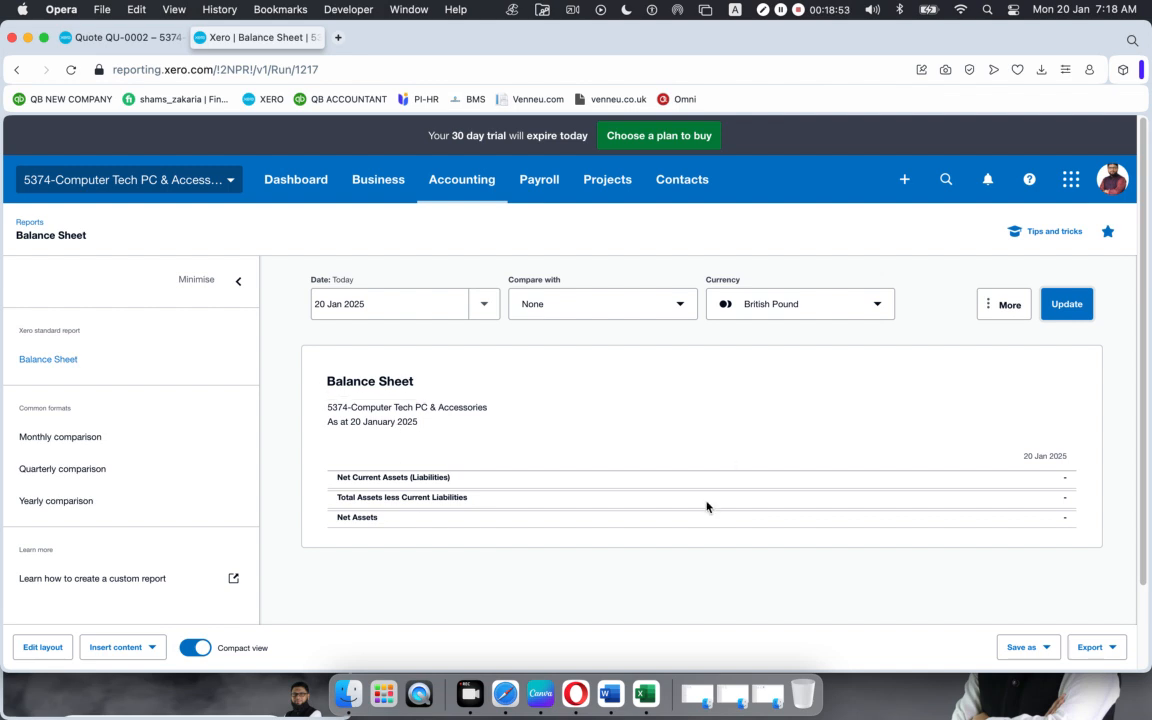
pyautogui.click(86, 32)
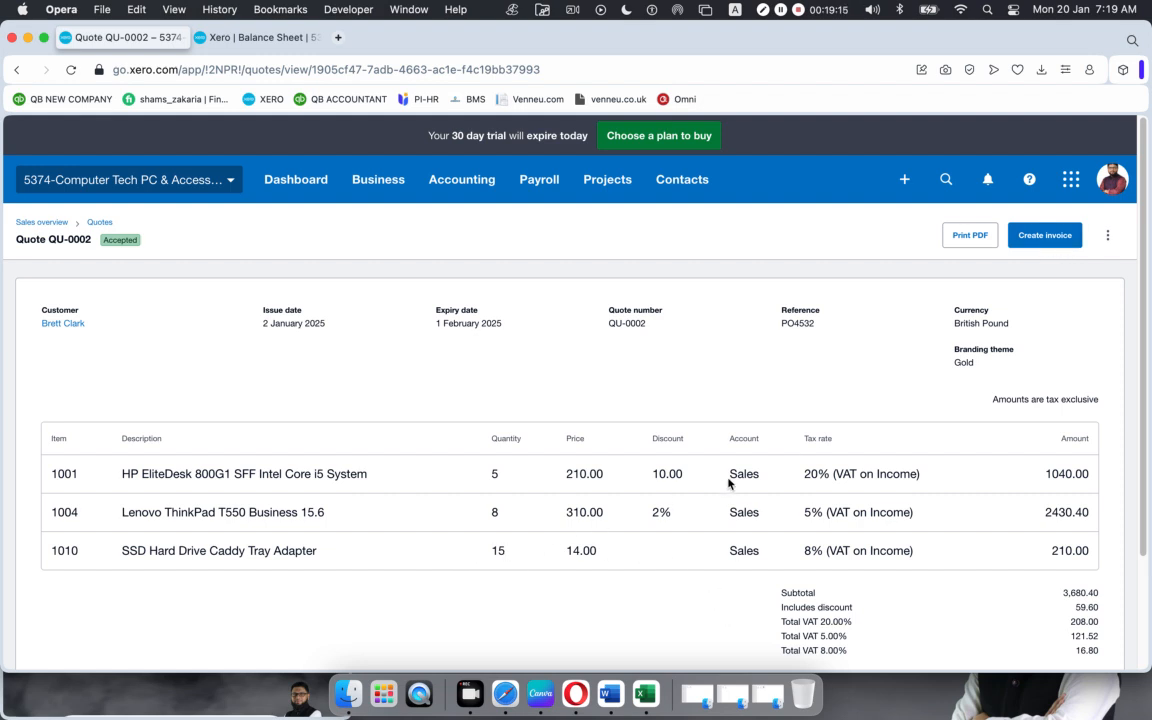
# Step: Copy quote QU-0002 to draft invoice INV-0002 with reference PO4532 and its three lines
pyautogui.click(1107, 238)
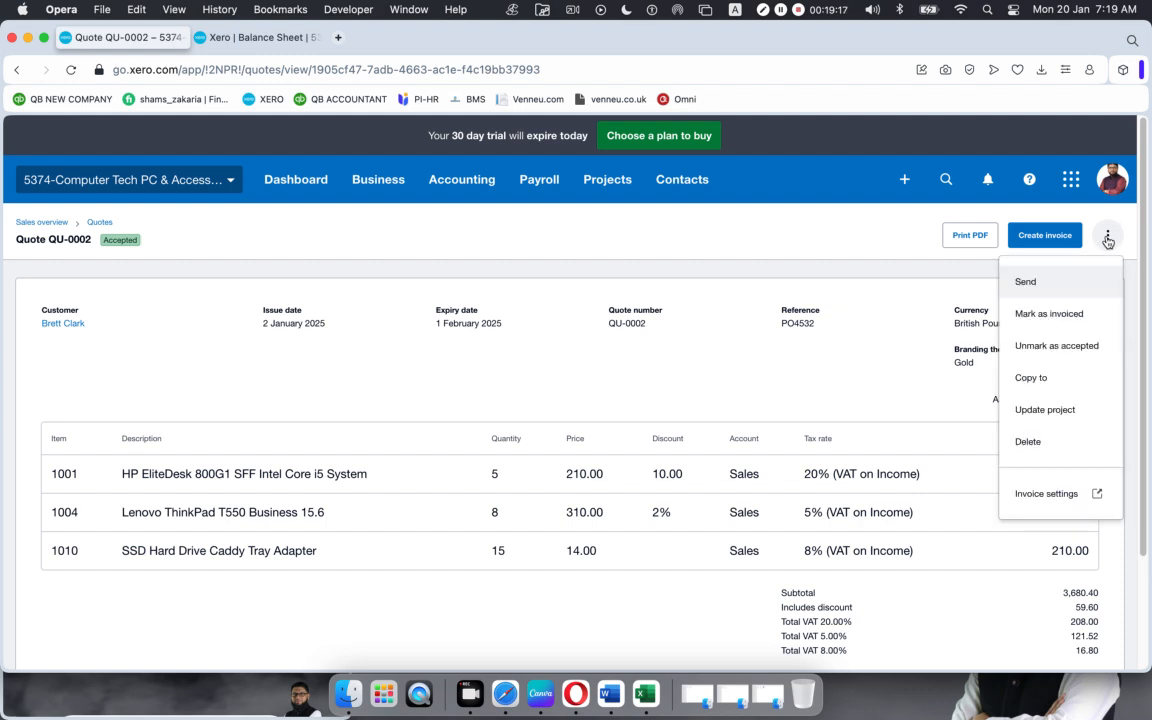
pyautogui.click(1038, 380)
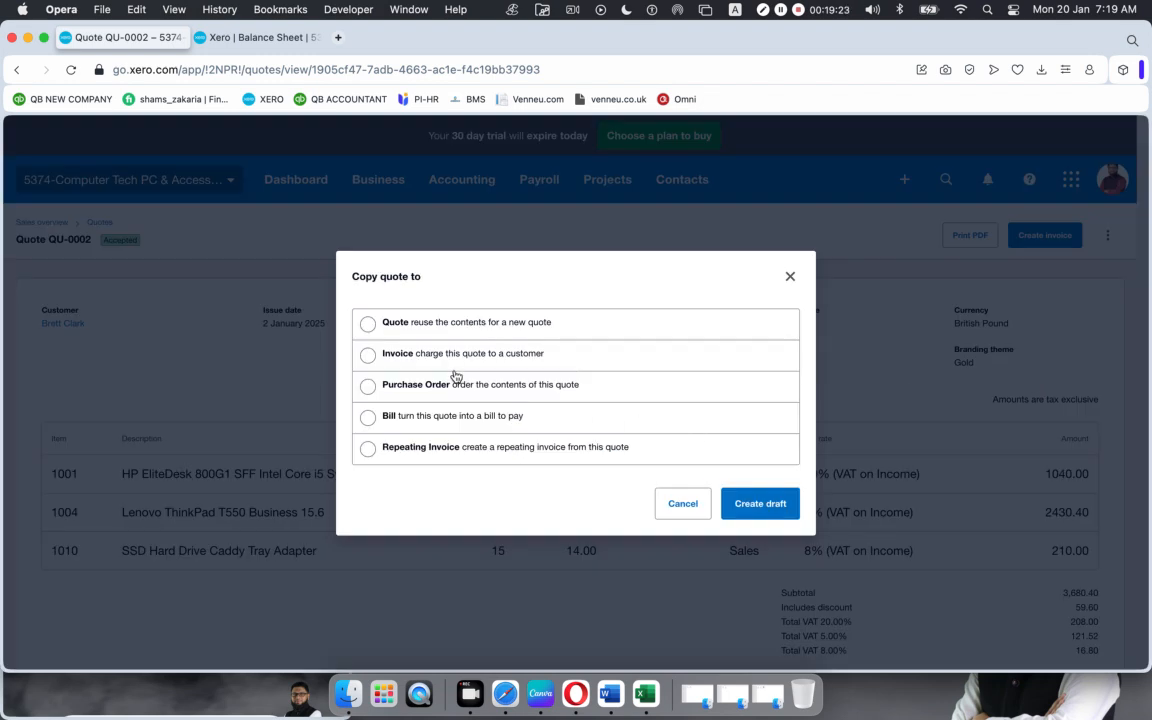
pyautogui.click(368, 356)
pyautogui.click(756, 509)
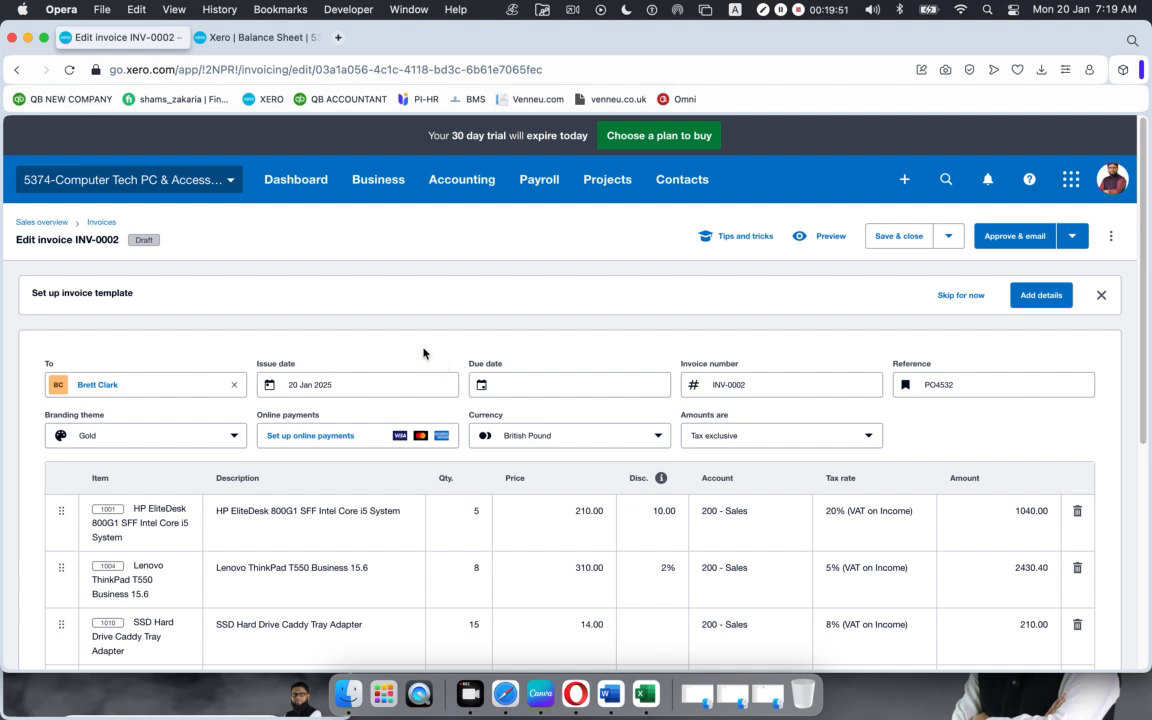
# Step: Set invoice INV-0002's issue date to 10 Jan 2025 and due date to 31 Jan 2025
pyautogui.scroll(-1, 424, 352)
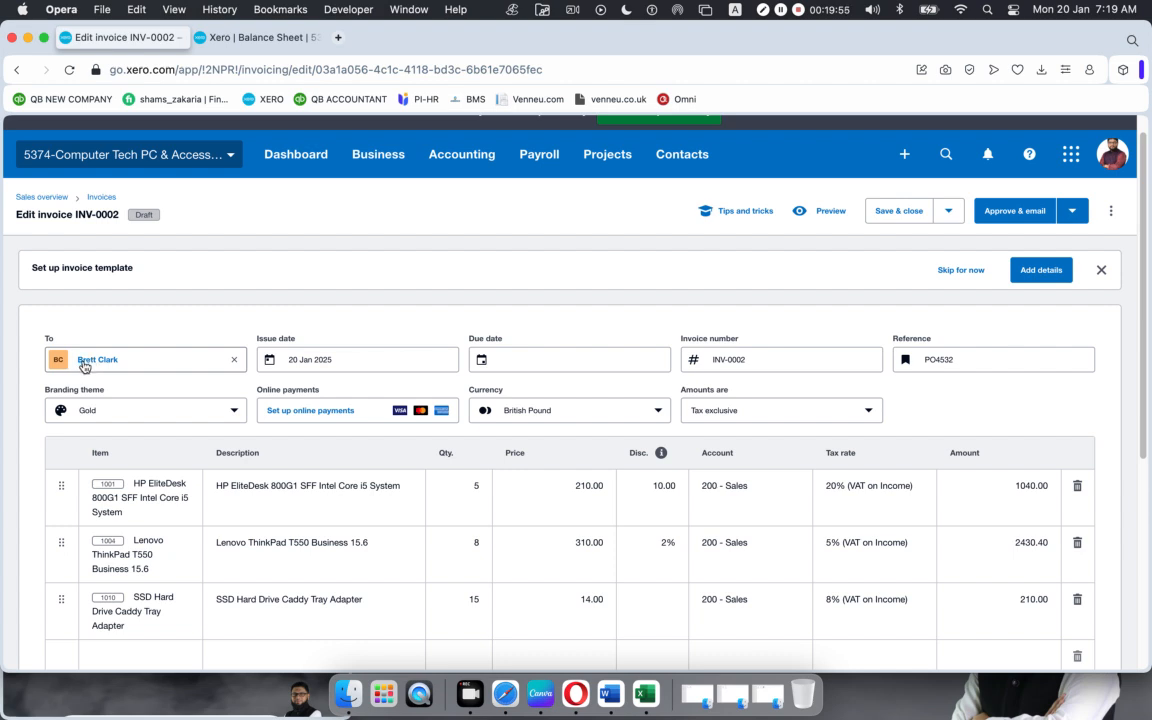
pyautogui.click(341, 360)
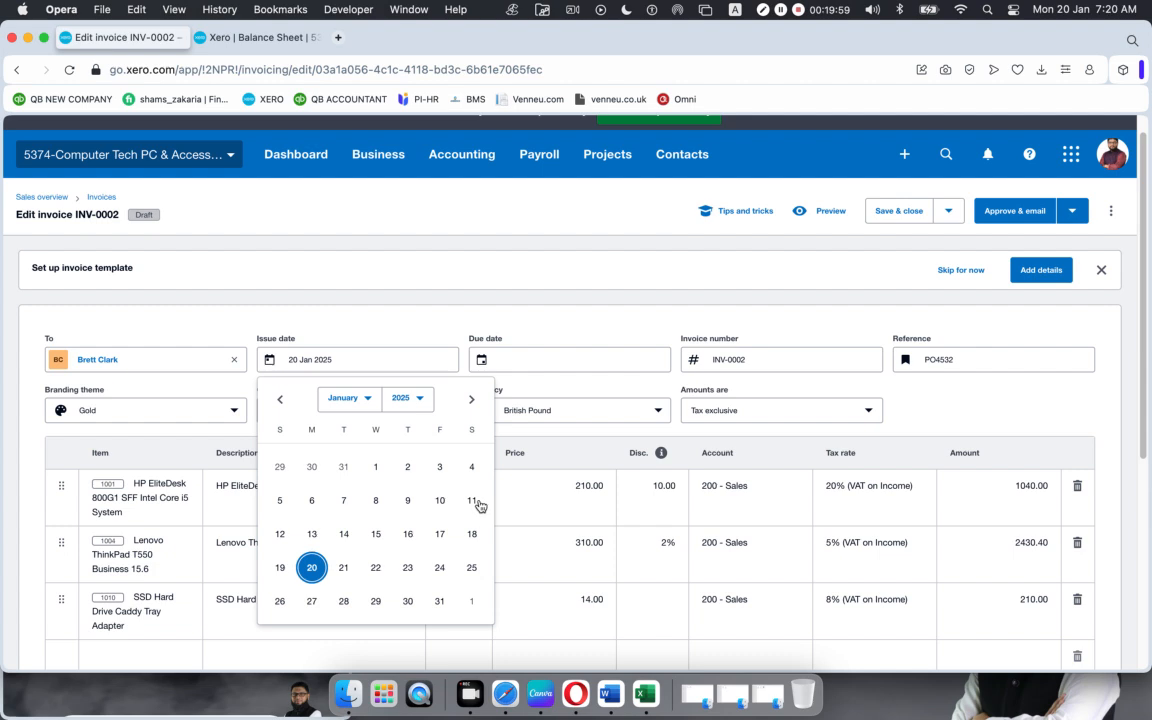
pyautogui.click(440, 500)
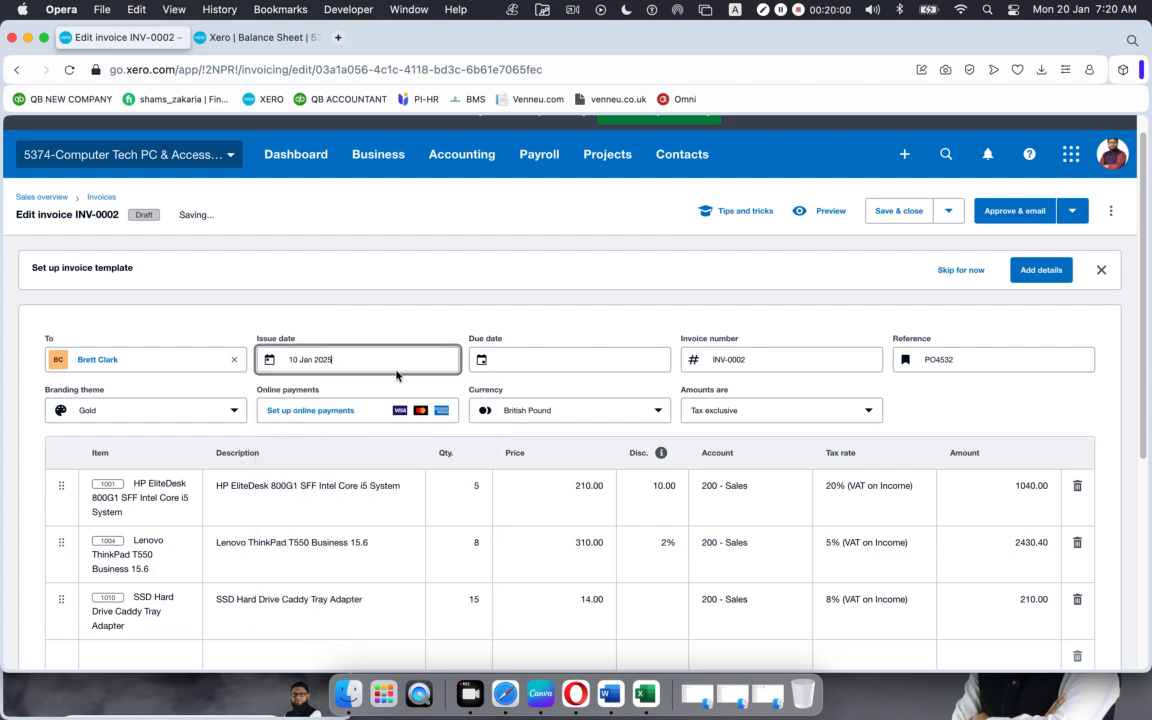
pyautogui.click(539, 366)
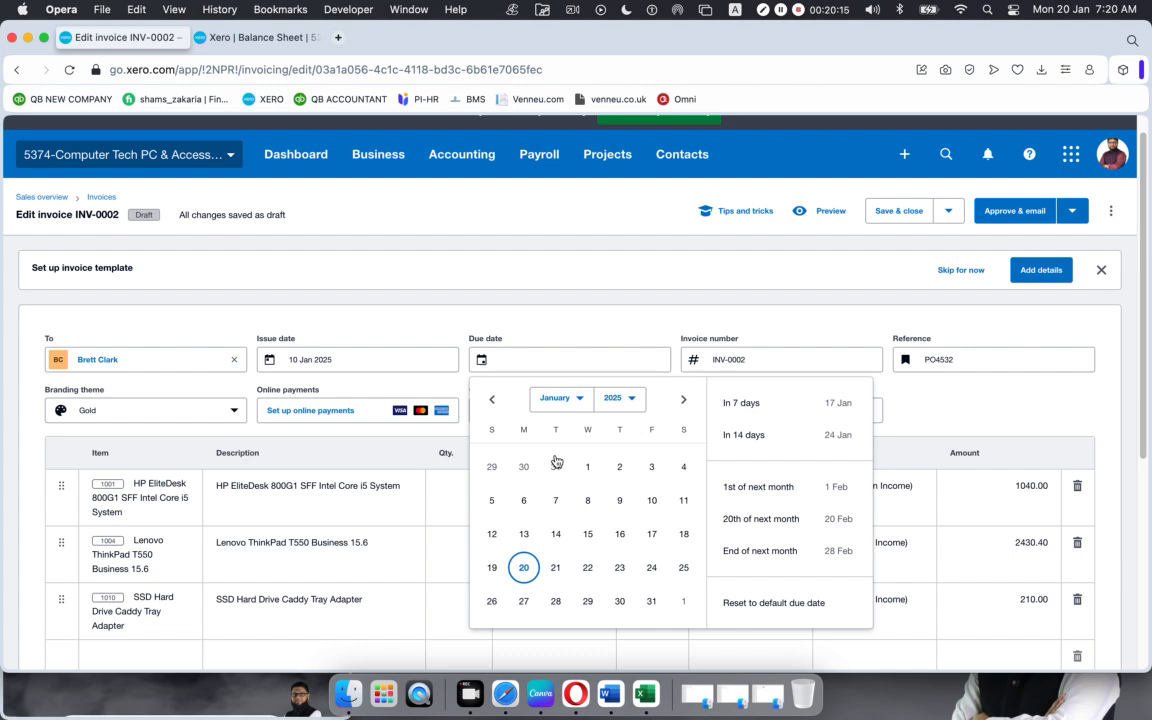
pyautogui.click(651, 601)
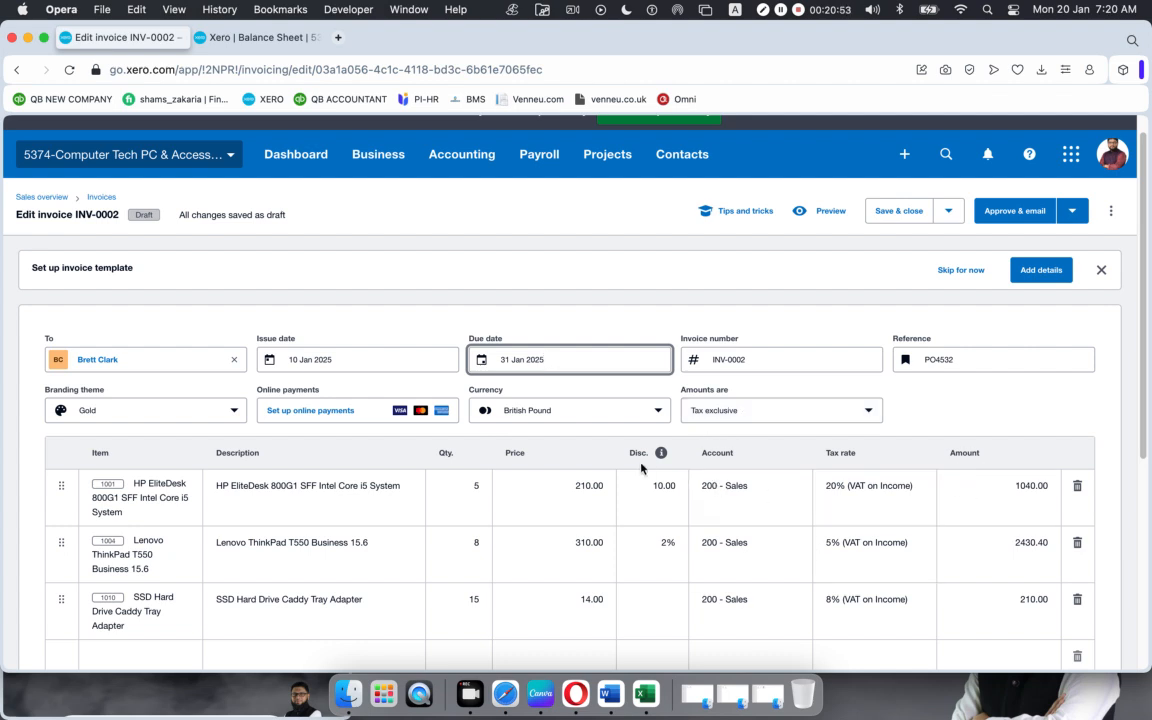
# Step: Change the SSD Hard Drive Caddy Tray Adapter quantity from 15 to 20, raising the total to 4,102.32
pyautogui.scroll(-1, 630, 445)
pyautogui.scroll(-3, 630, 445)
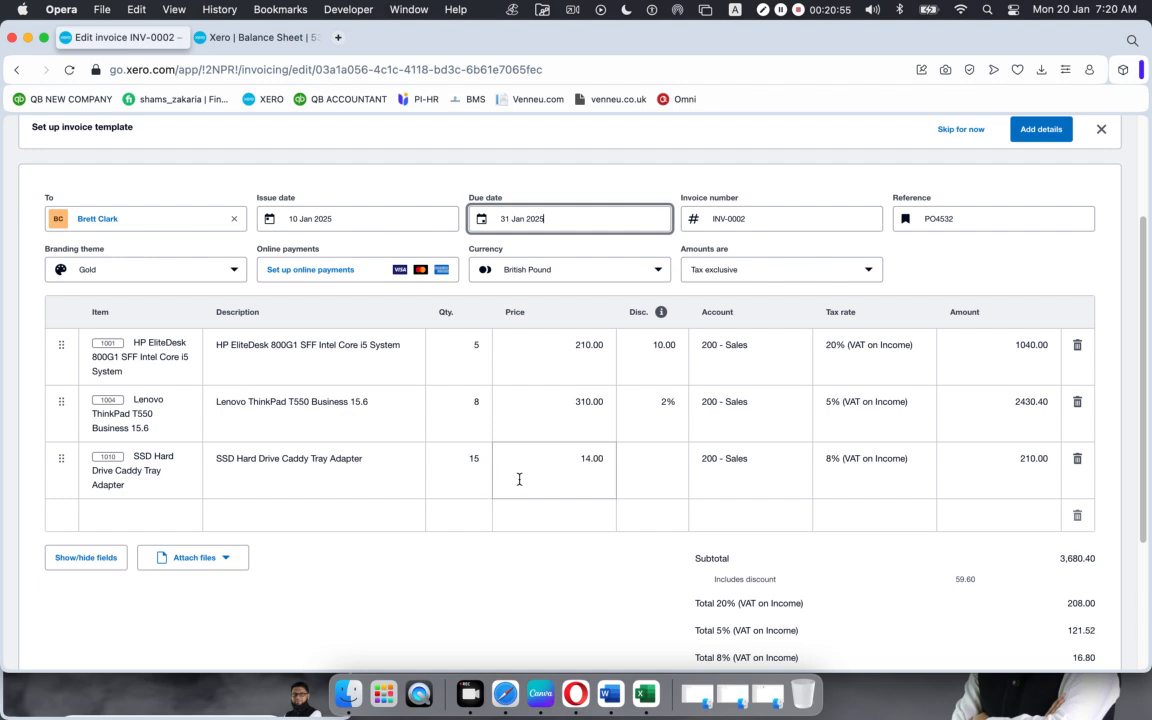
pyautogui.click(463, 459)
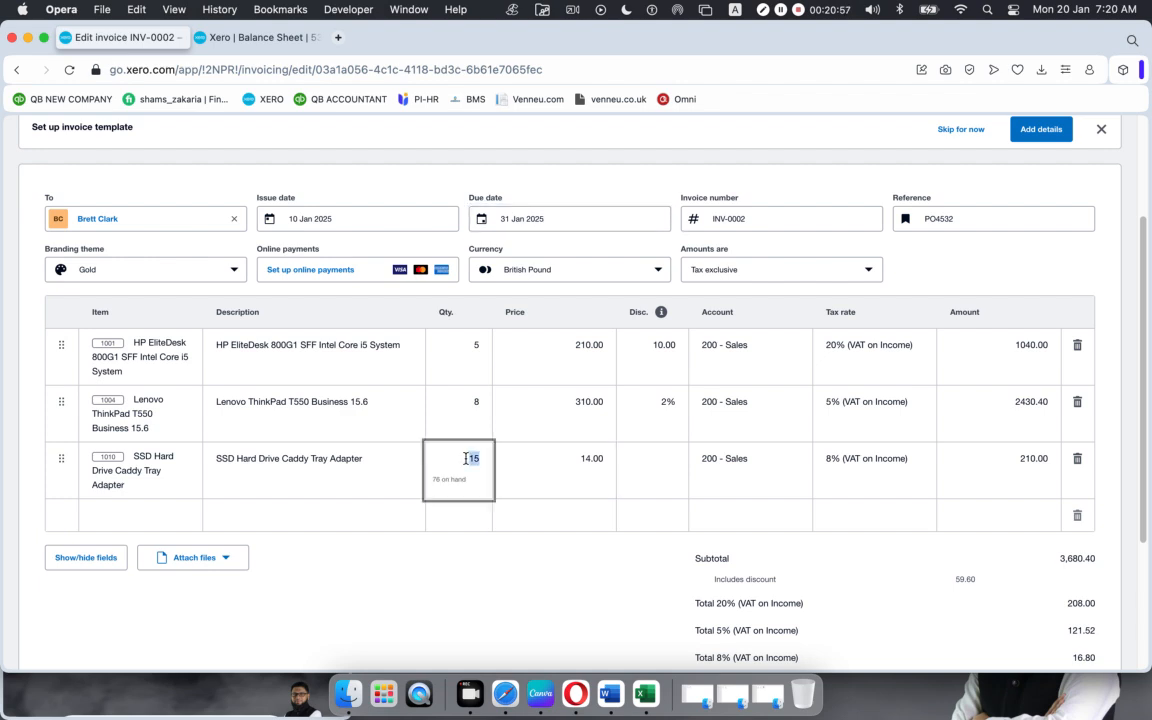
pyautogui.write('20')
pyautogui.click(513, 594)
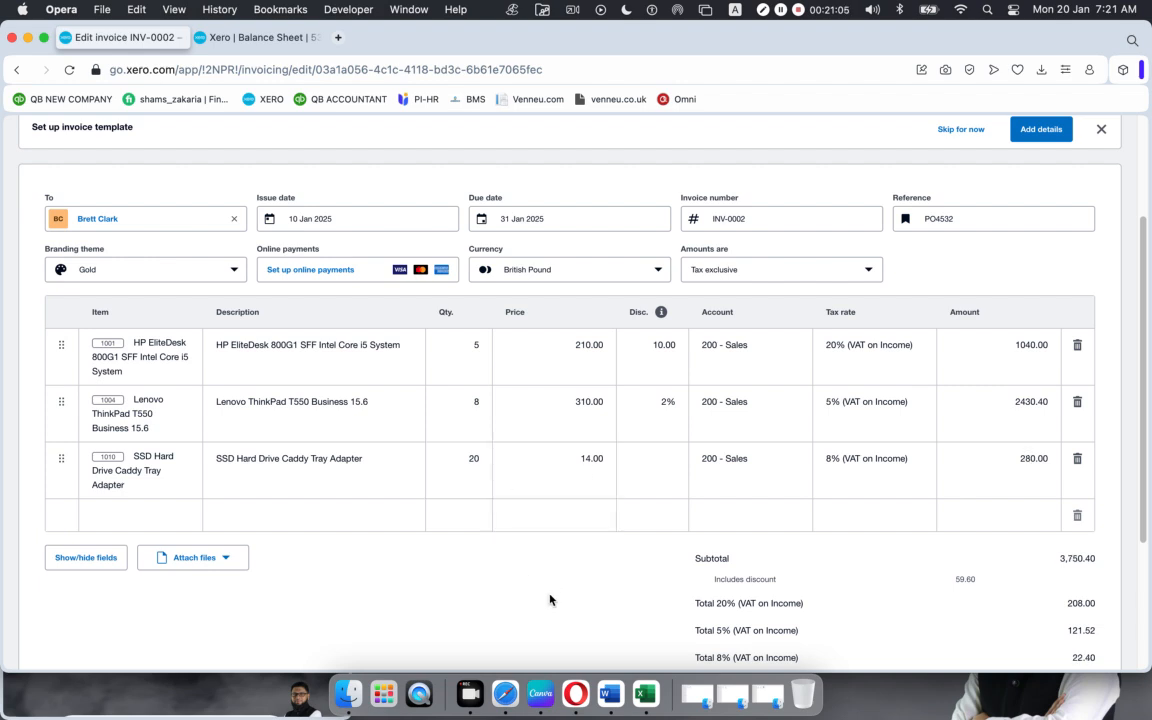
pyautogui.scroll(-3, 852, 480)
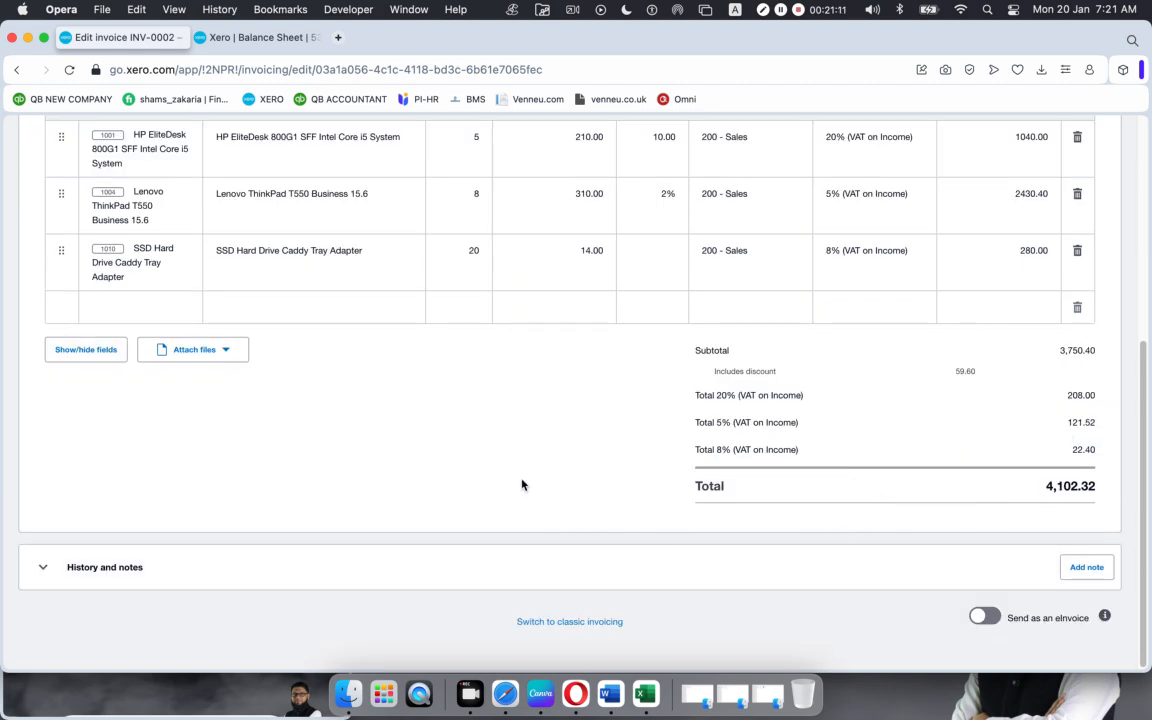
pyautogui.scroll(5, 521, 484)
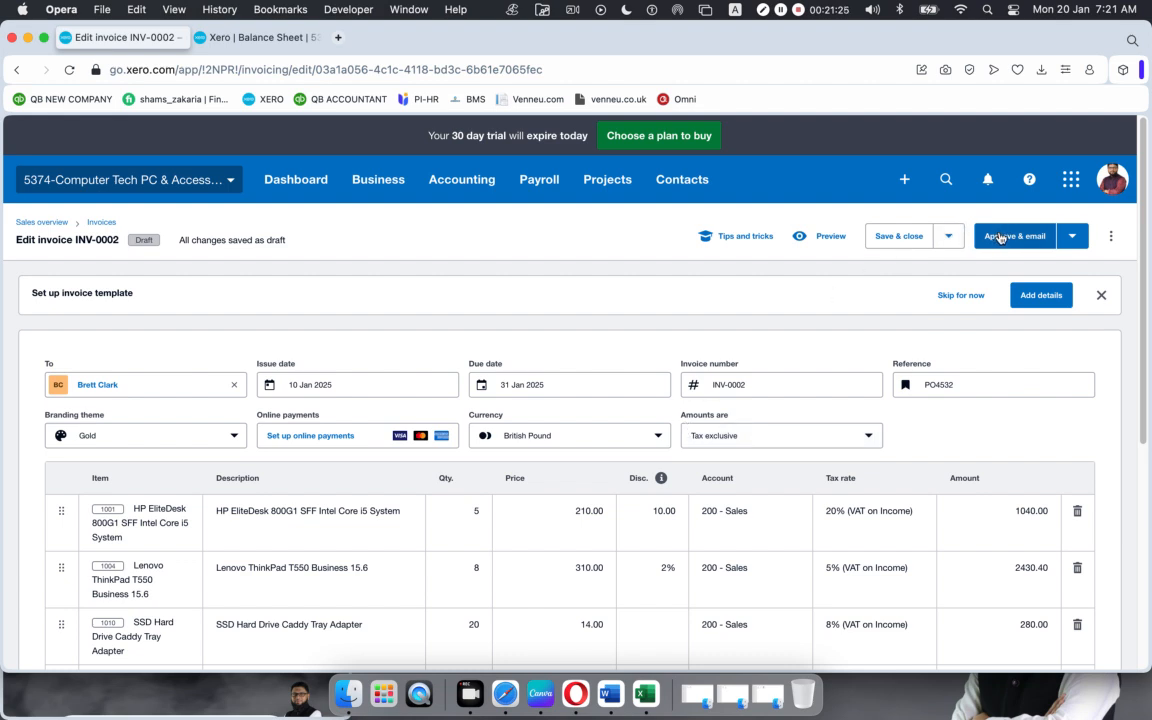
# Step: Save INV-0002 as a draft and dismiss the Draft Invoice Saved banner
pyautogui.click(888, 239)
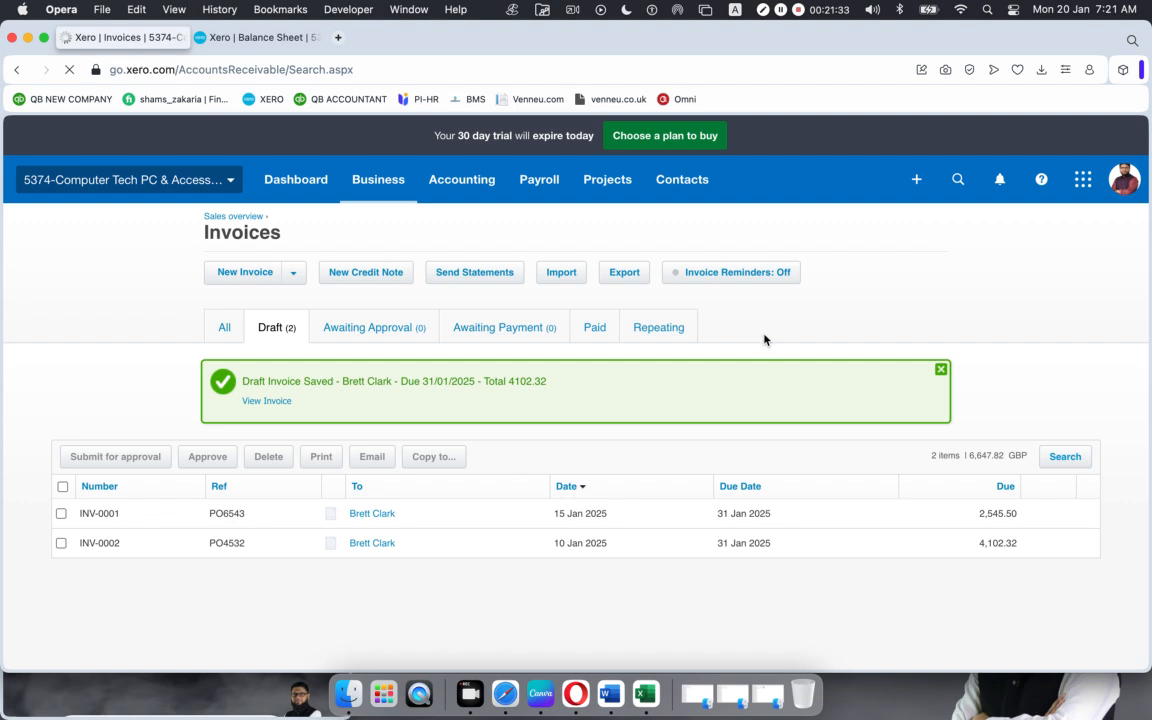
pyautogui.click(941, 371)
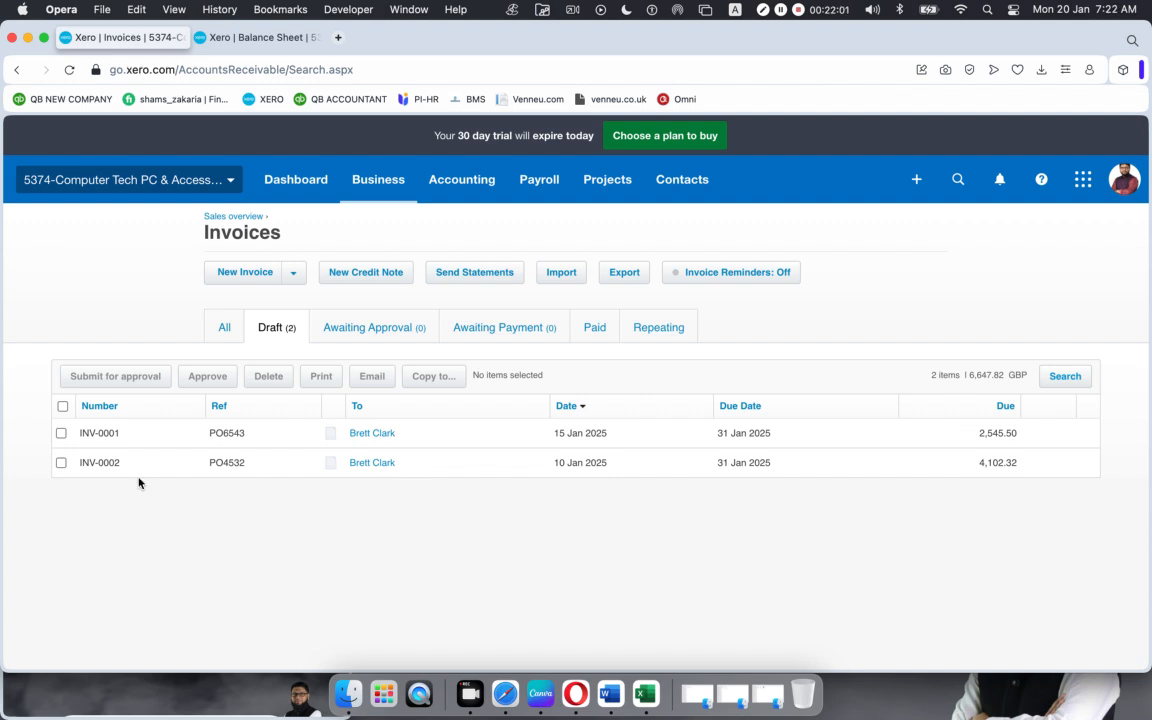
# Step: Reopen draft INV-0002, review its lines, and choose Approve & email
pyautogui.click(415, 465)
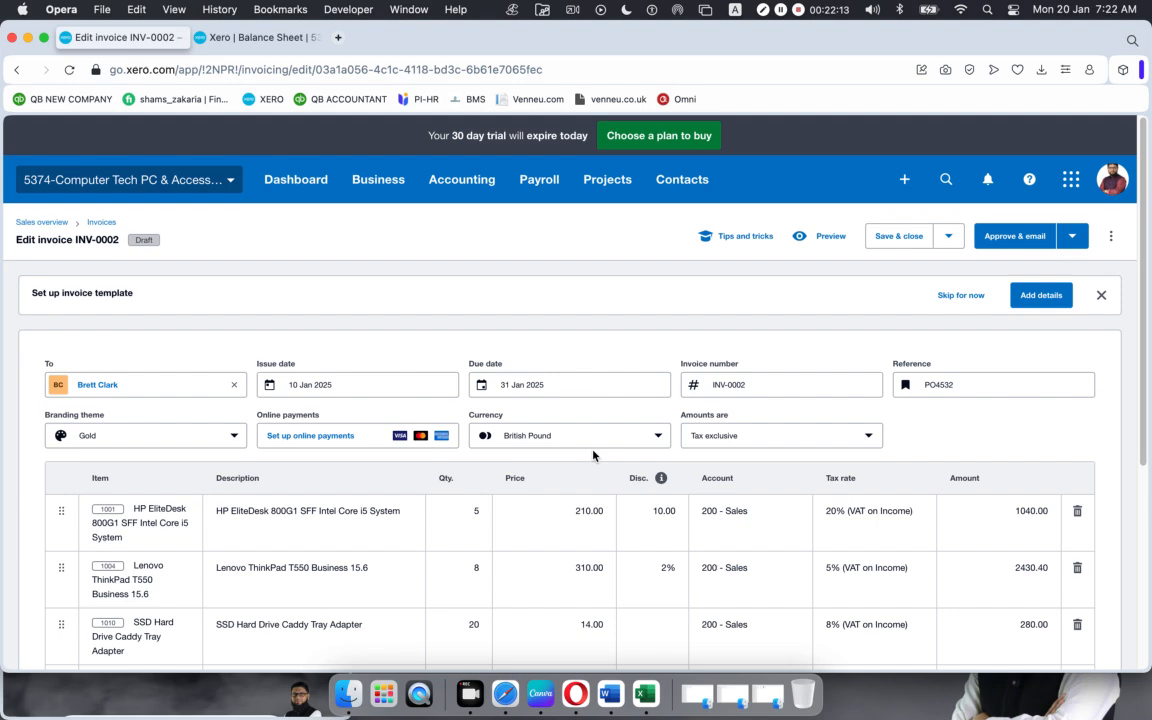
pyautogui.scroll(-5, 558, 475)
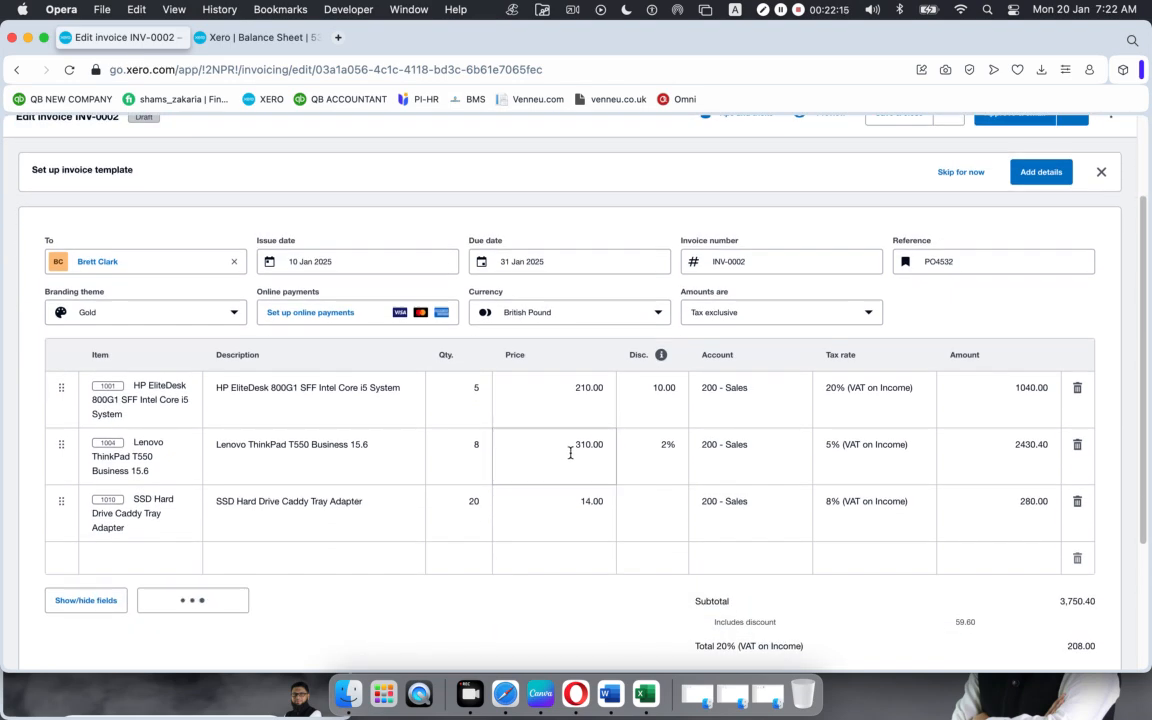
pyautogui.scroll(5, 570, 458)
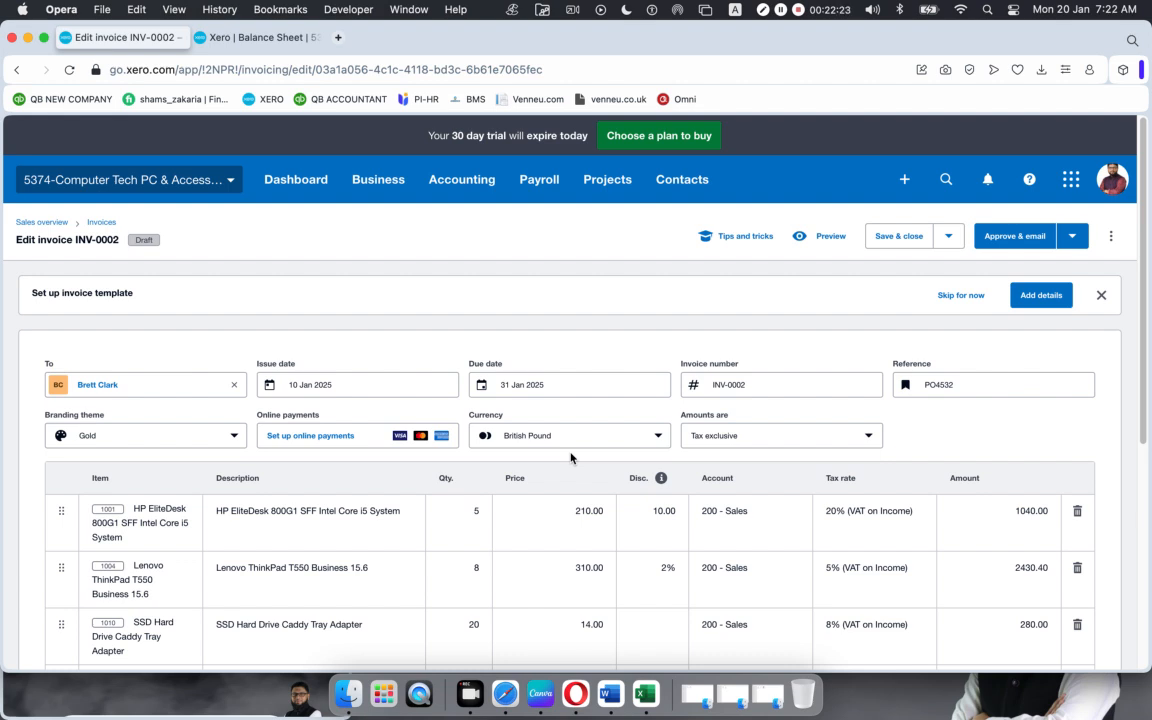
pyautogui.click(1012, 237)
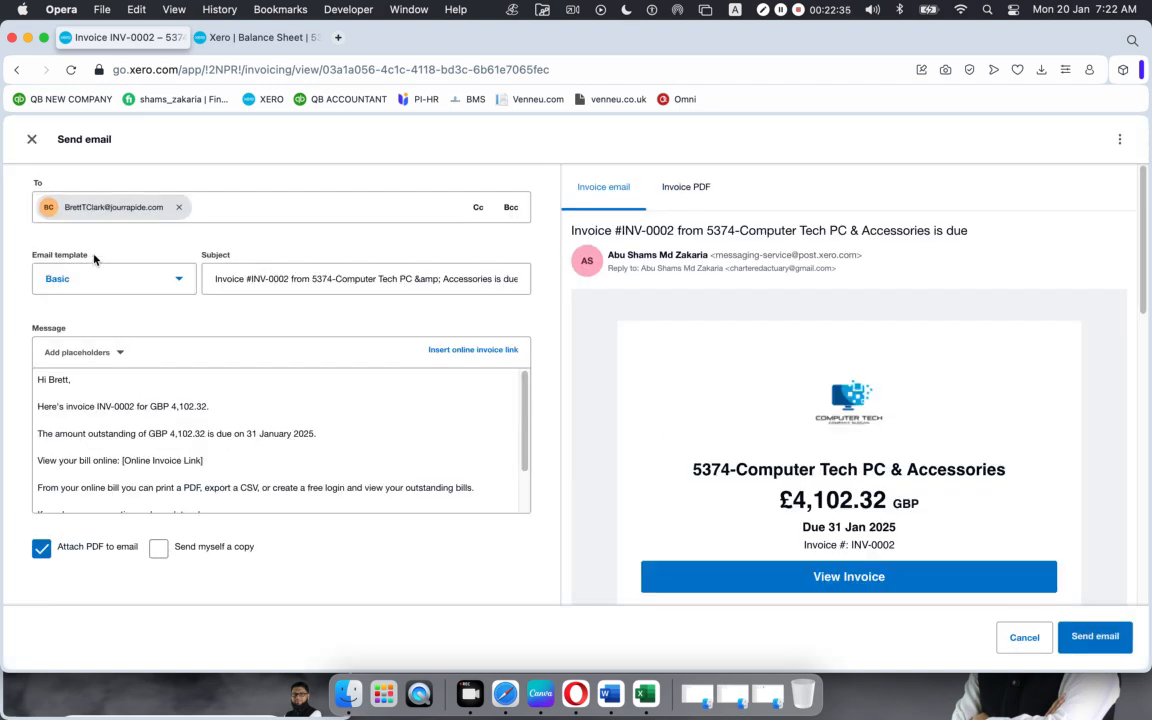
# Step: Replace the customer recipient with your own email address, tick Send myself a copy, and send
pyautogui.scroll(-5, 795, 432)
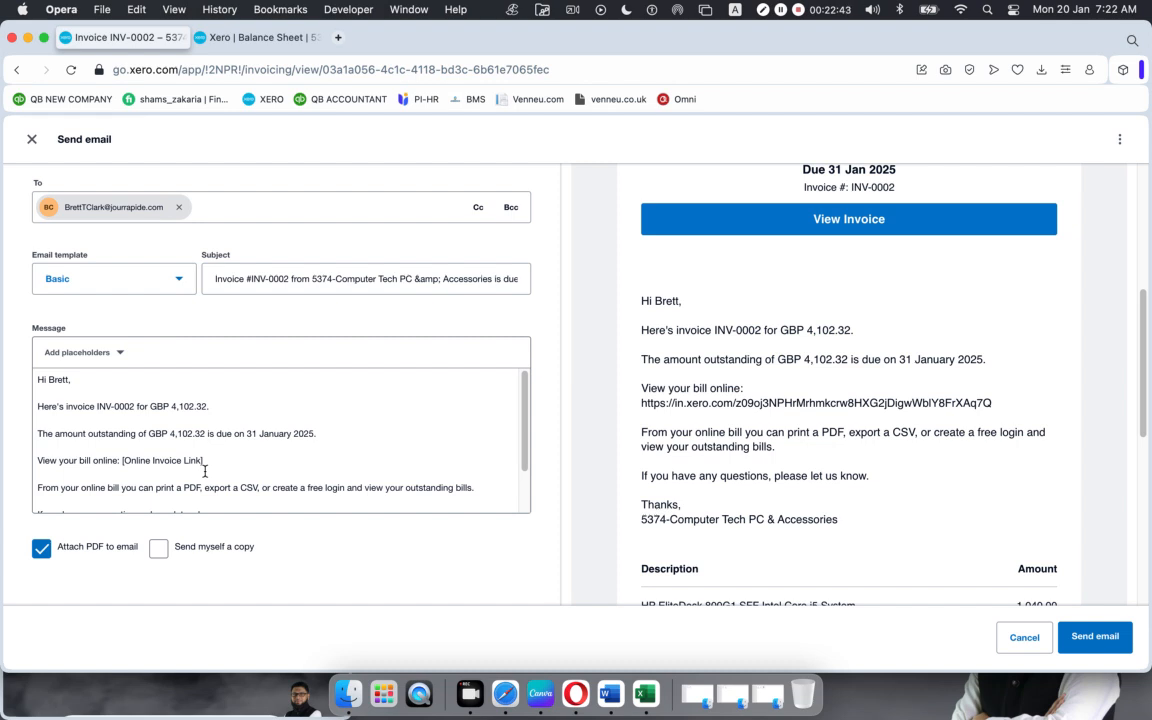
pyautogui.click(178, 207)
pyautogui.click(165, 207)
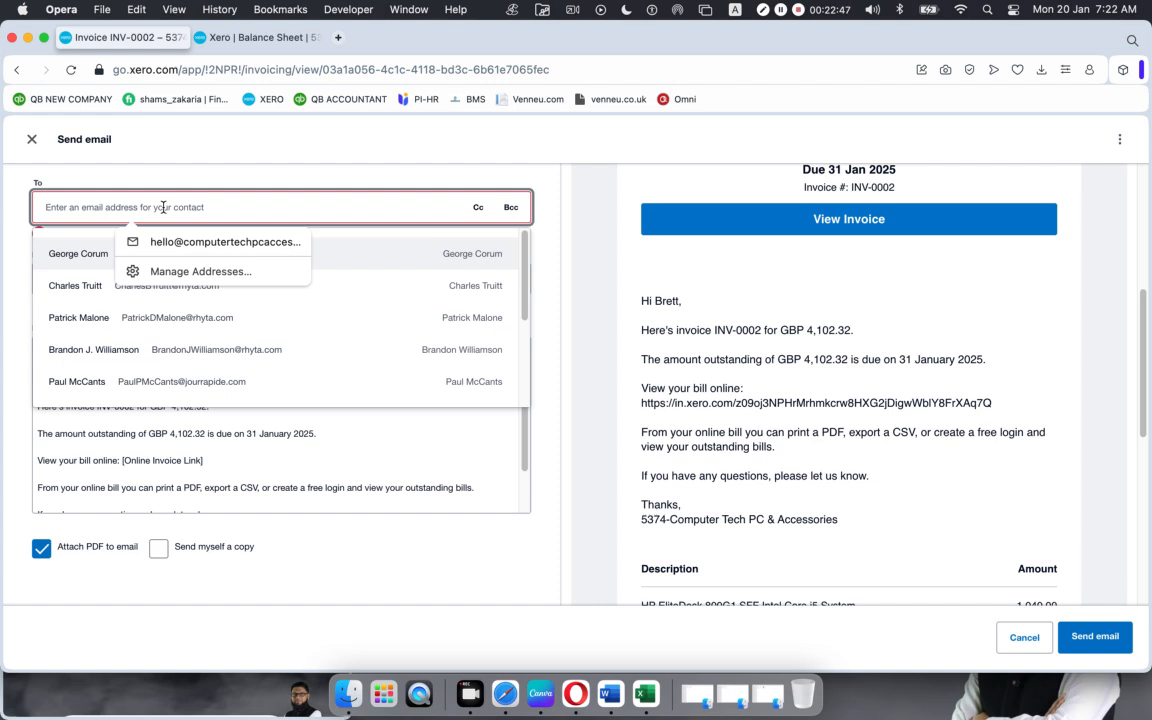
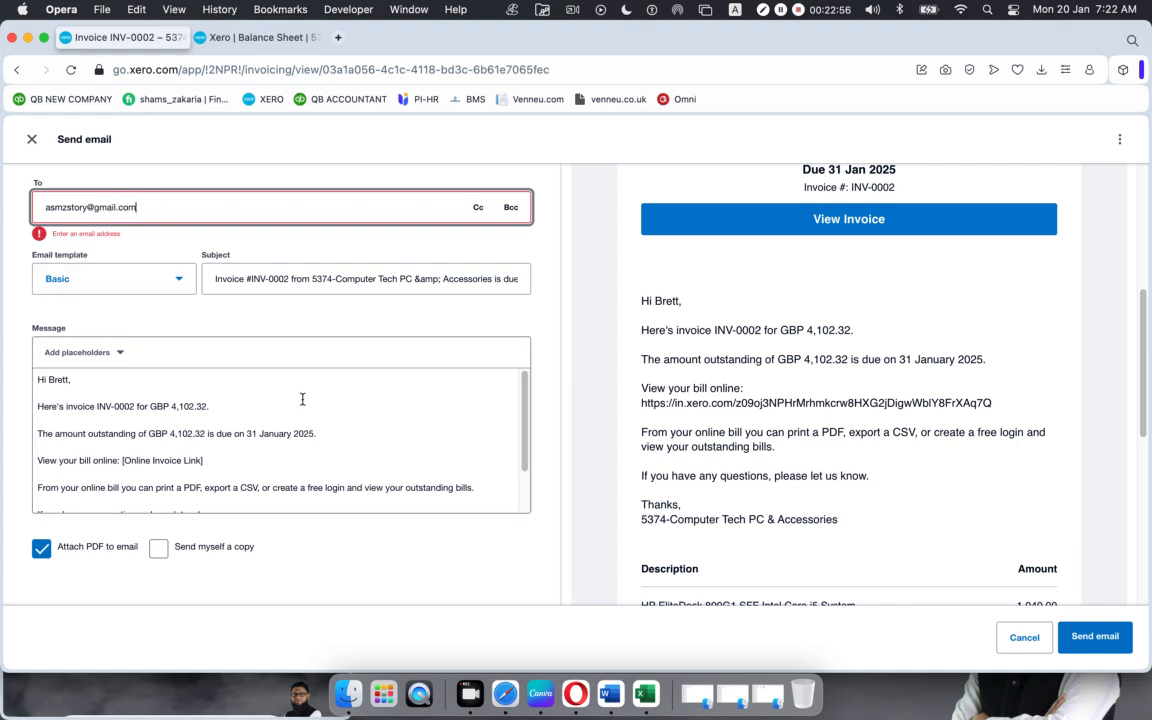
pyautogui.click(303, 393)
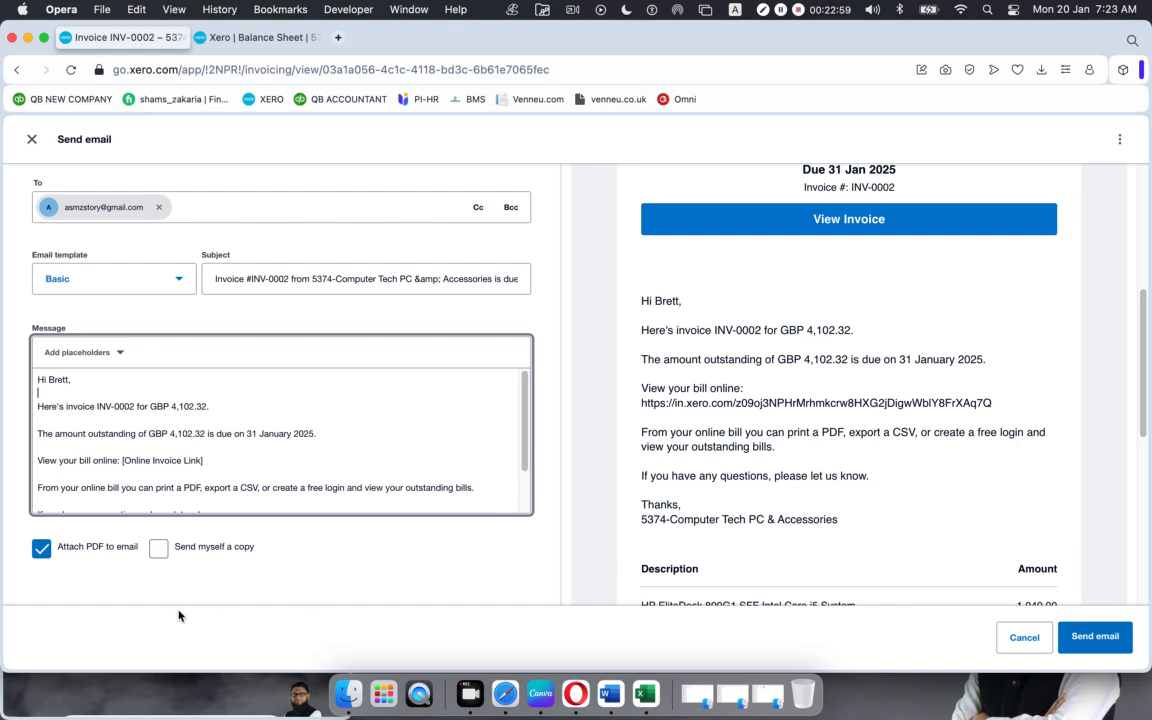
pyautogui.click(160, 550)
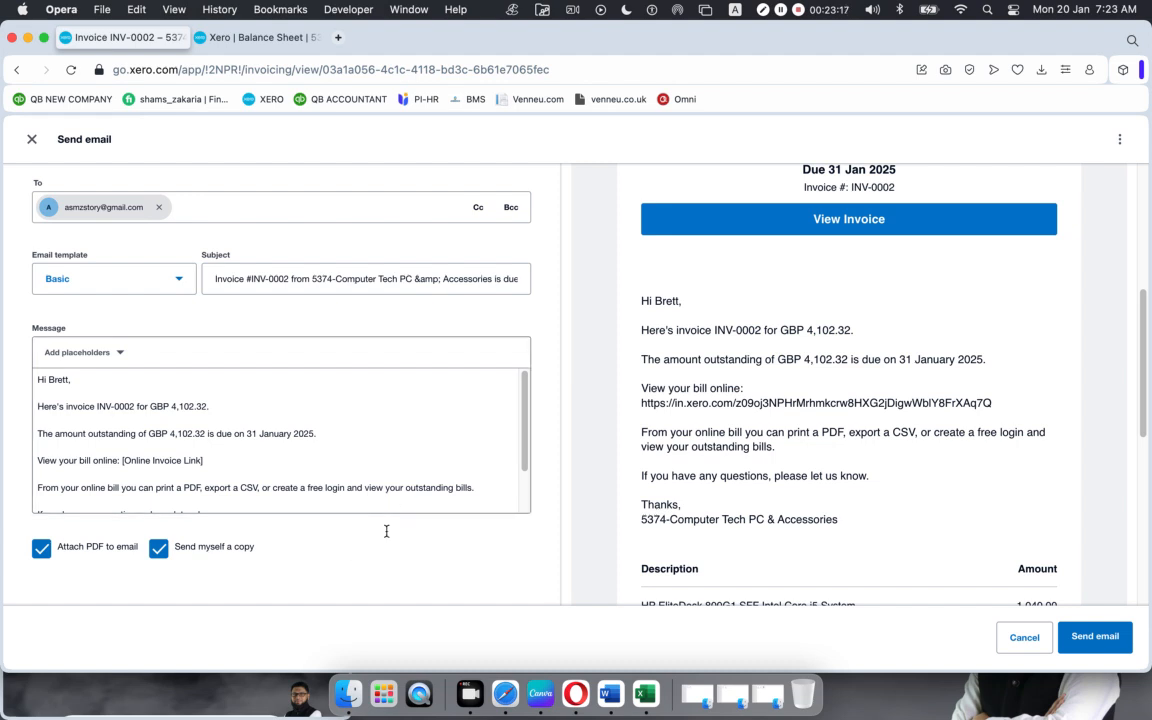
pyautogui.click(1086, 642)
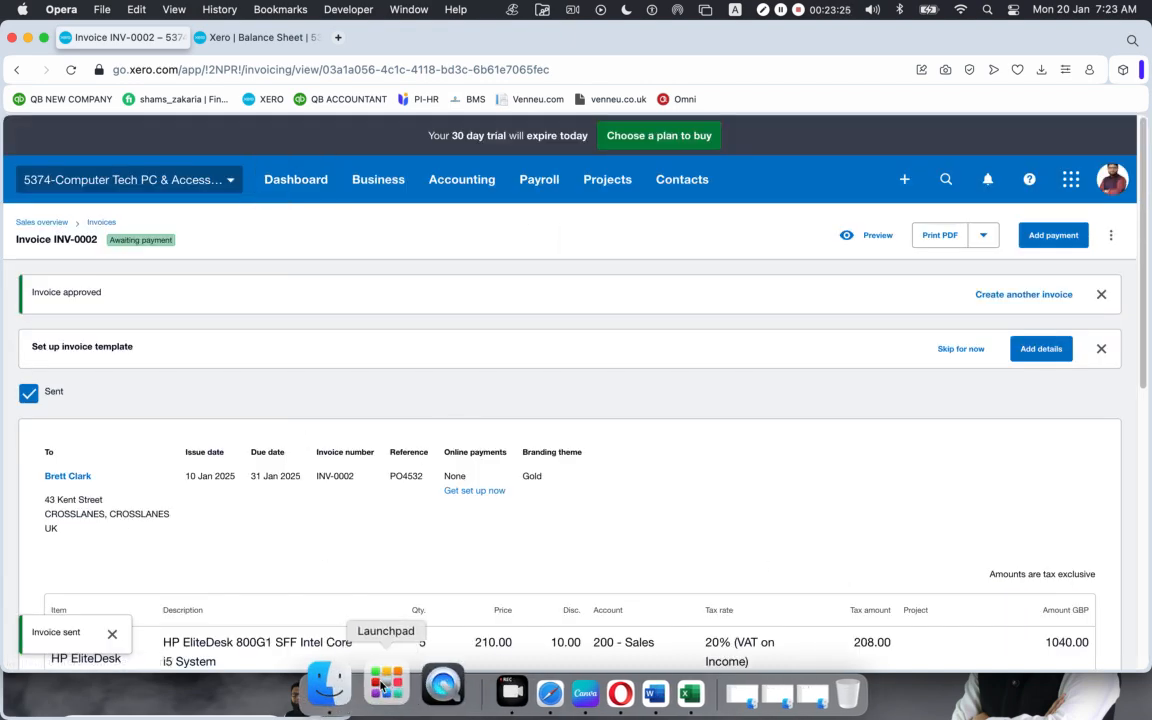
# Step: Switch to the Gmail tab and open the received INV-0002 invoice email
pyautogui.click(501, 690)
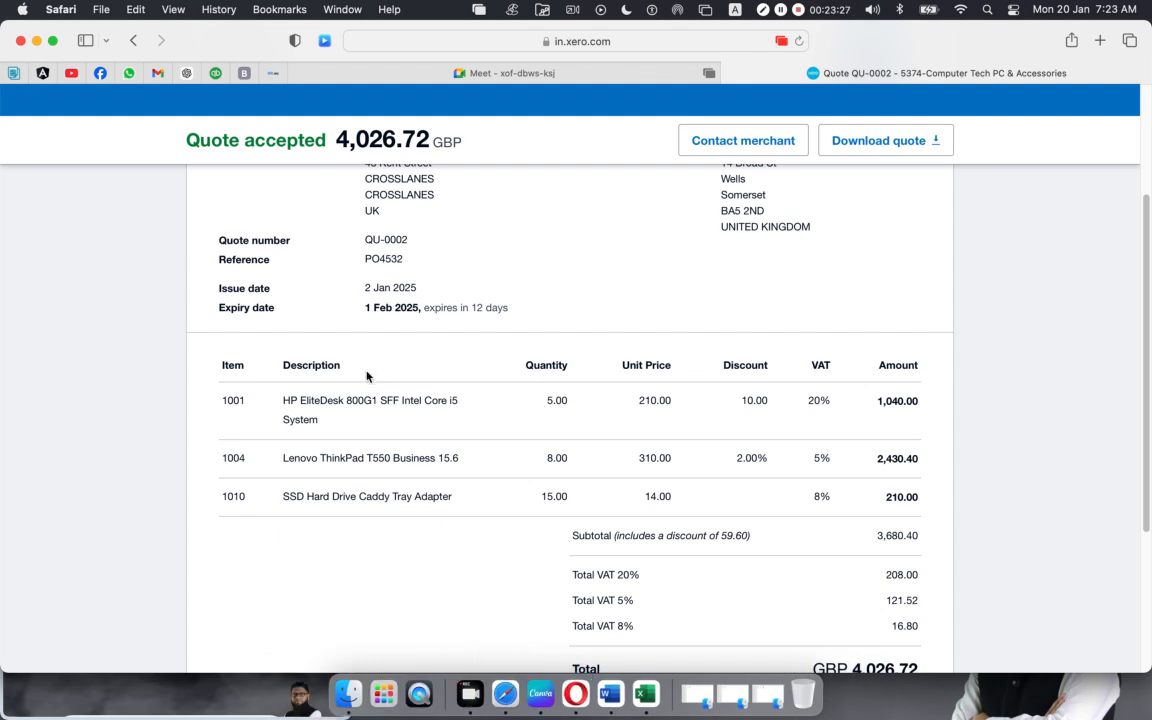
pyautogui.click(133, 40)
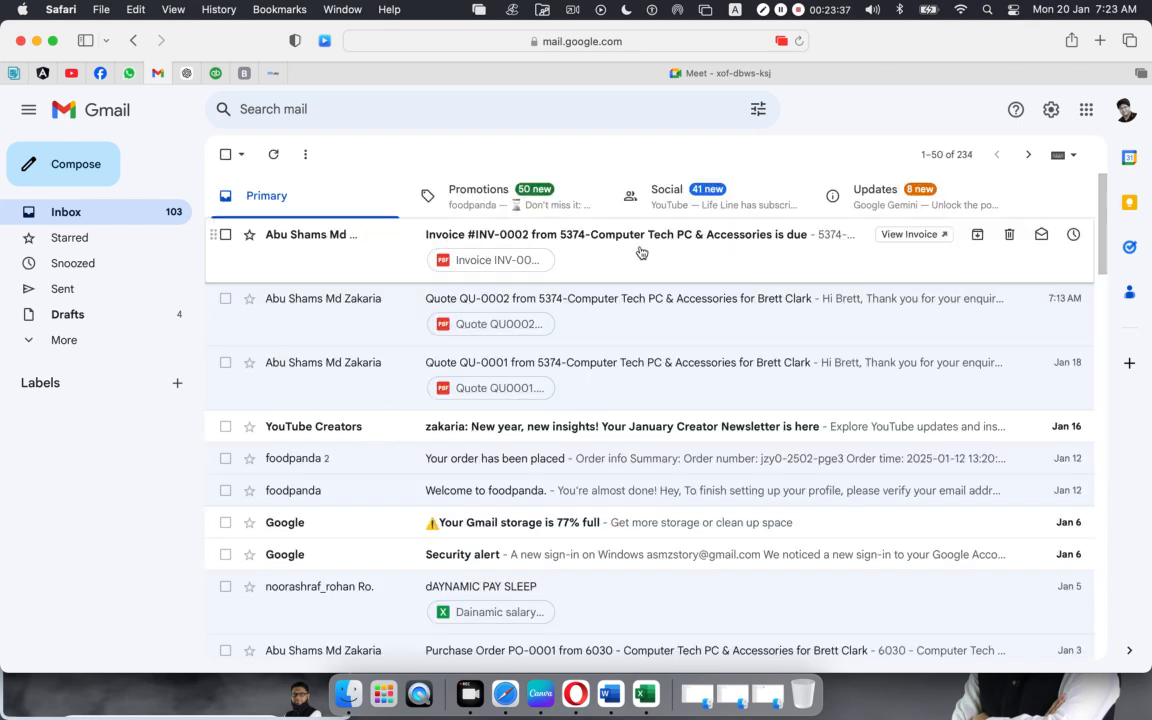
pyautogui.click(642, 250)
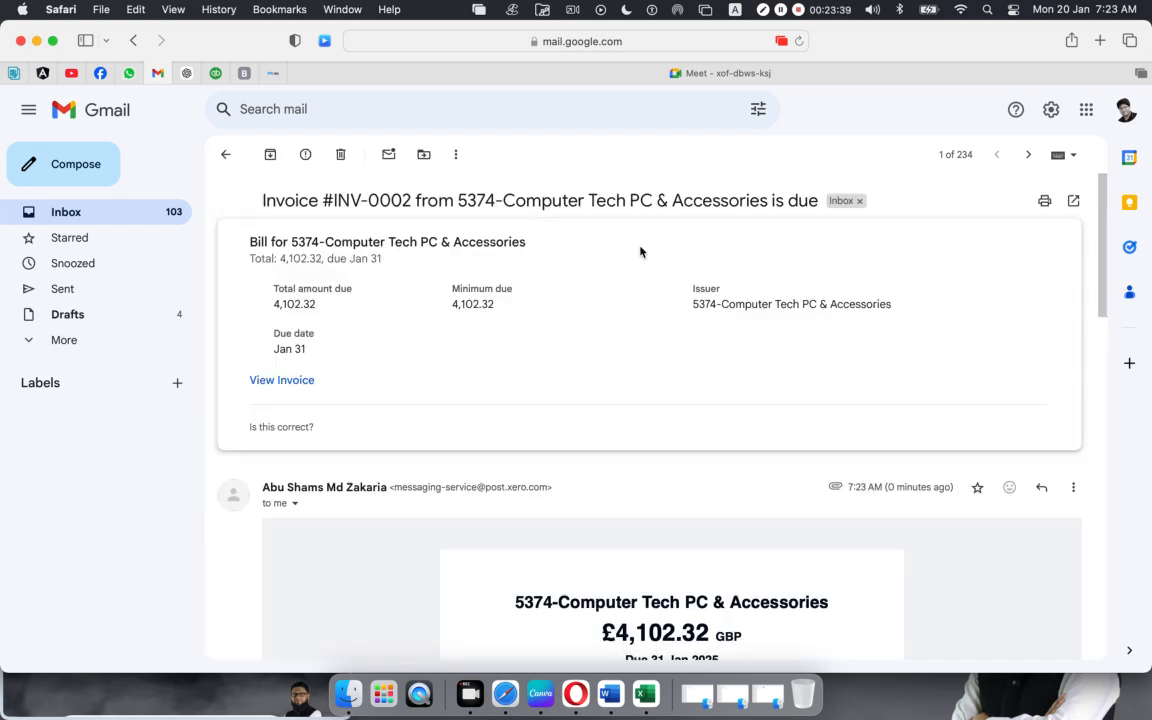
# Step: Preview the online invoice, then return to the email's Invoice INV-0002.pdf attachment
pyautogui.scroll(-5, 572, 372)
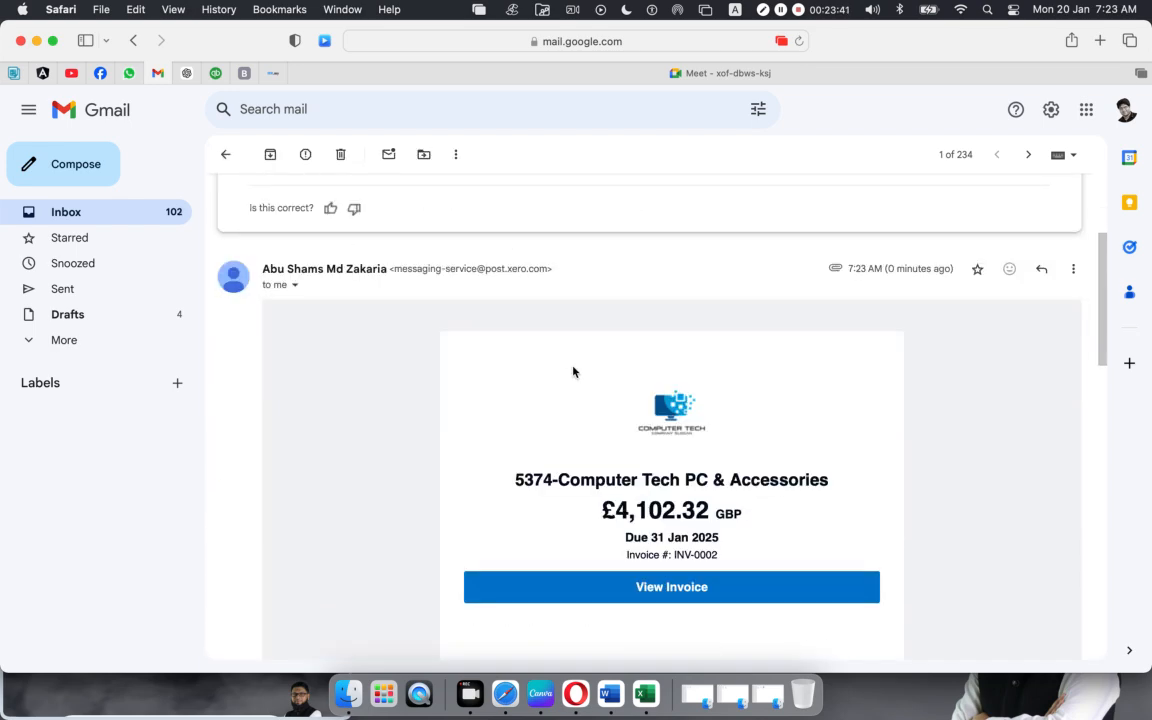
pyautogui.scroll(-4, 580, 442)
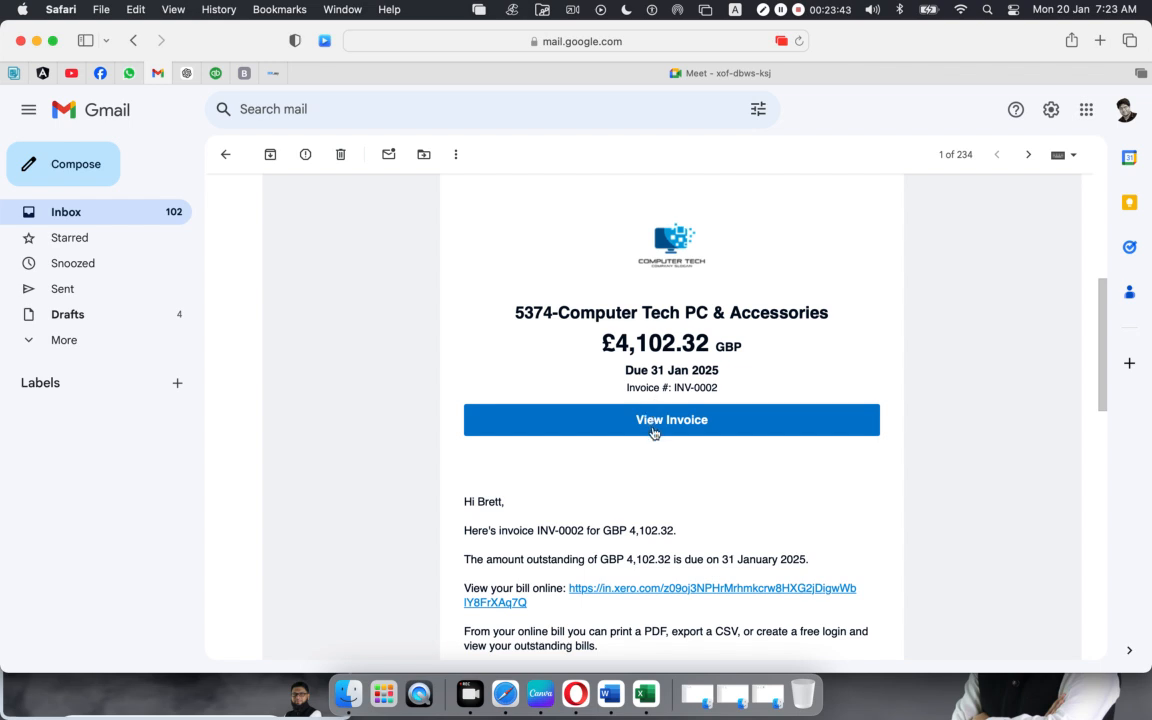
pyautogui.click(652, 430)
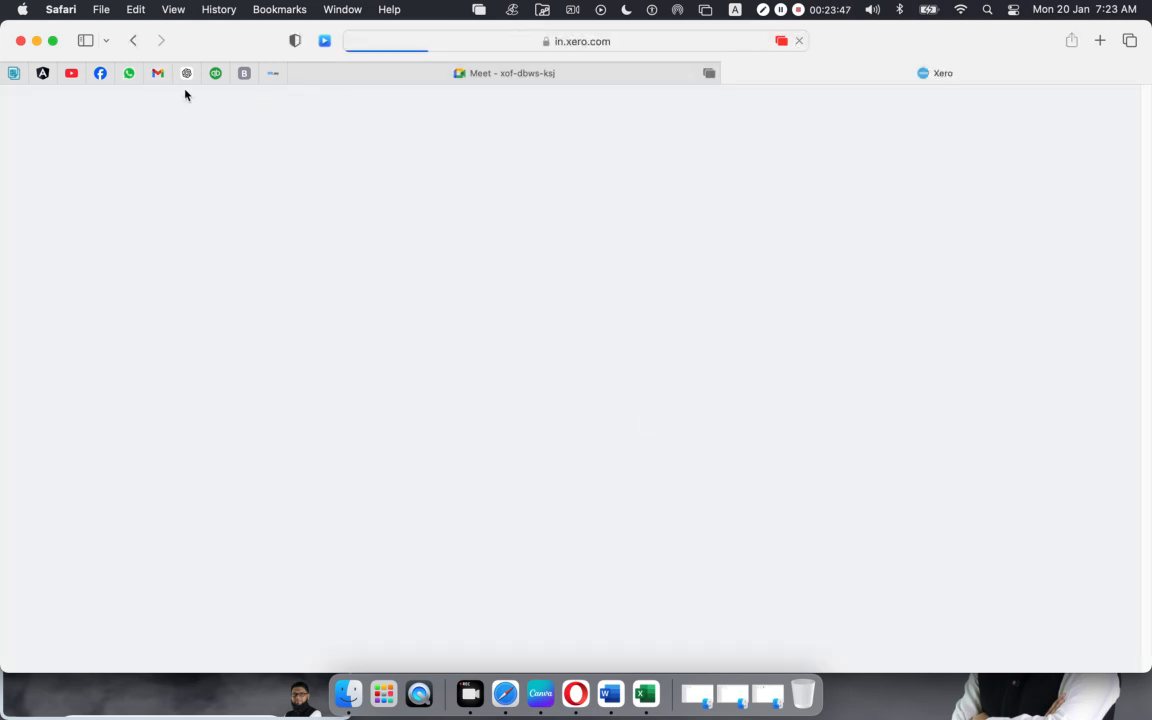
pyautogui.click(158, 73)
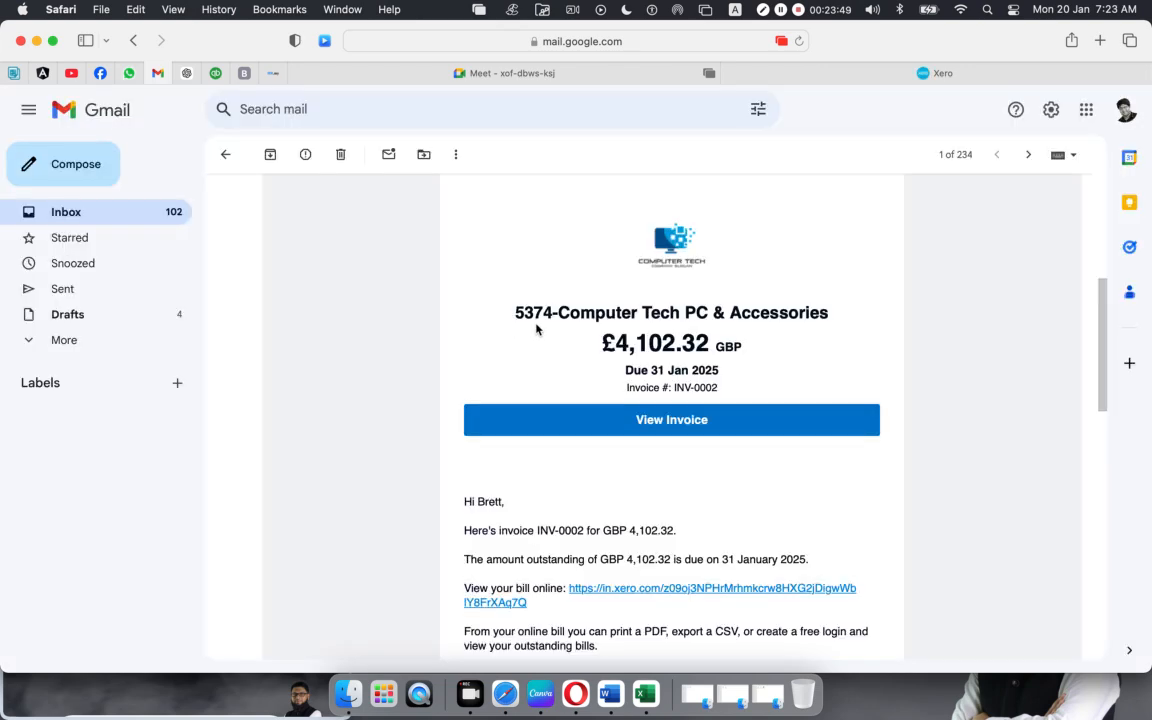
pyautogui.scroll(-10, 615, 447)
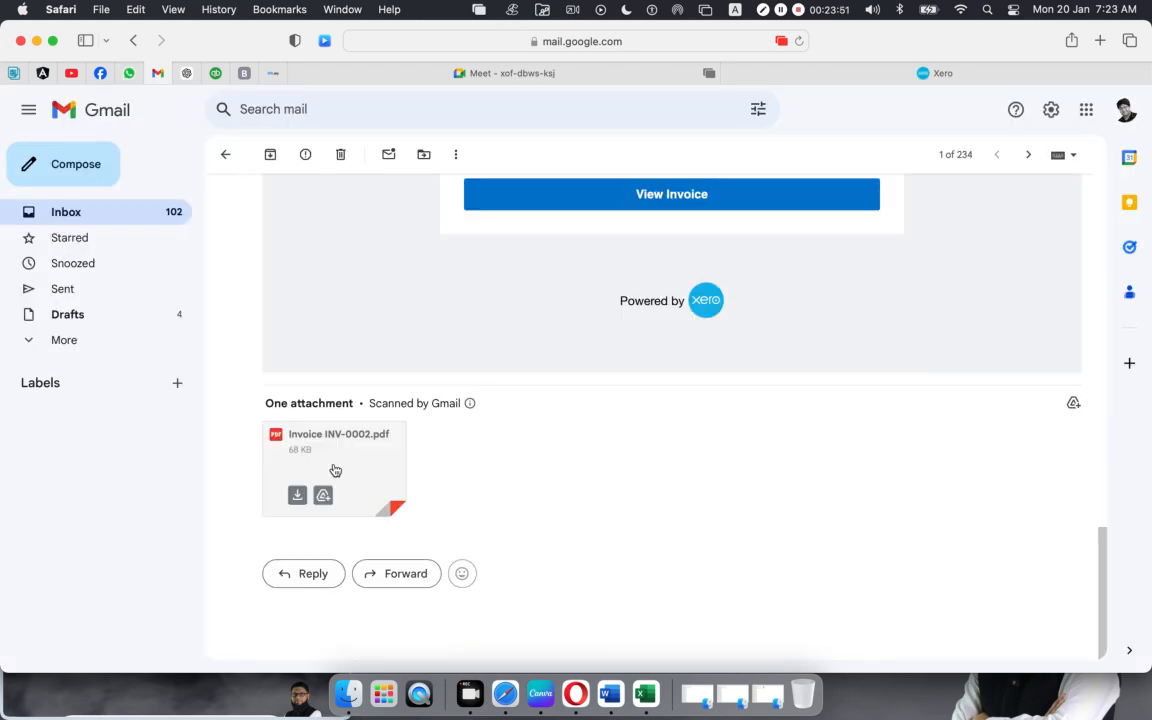
pyautogui.click(785, 73)
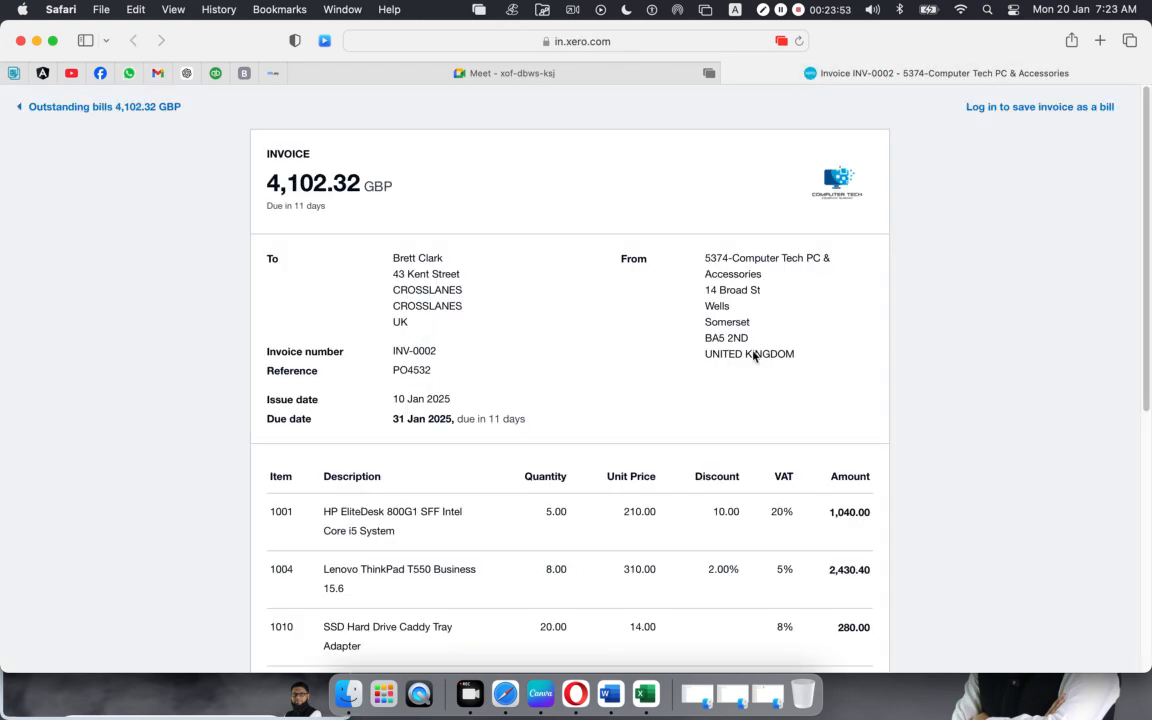
pyautogui.scroll(-5, 603, 431)
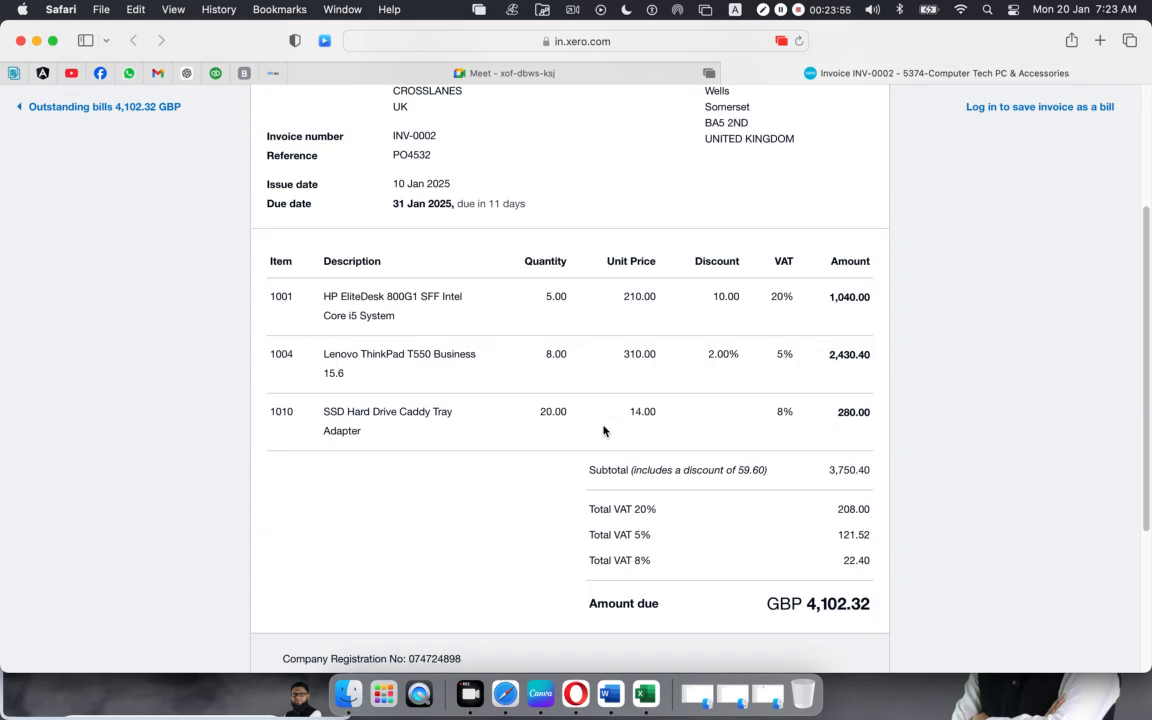
pyautogui.scroll(-6, 603, 431)
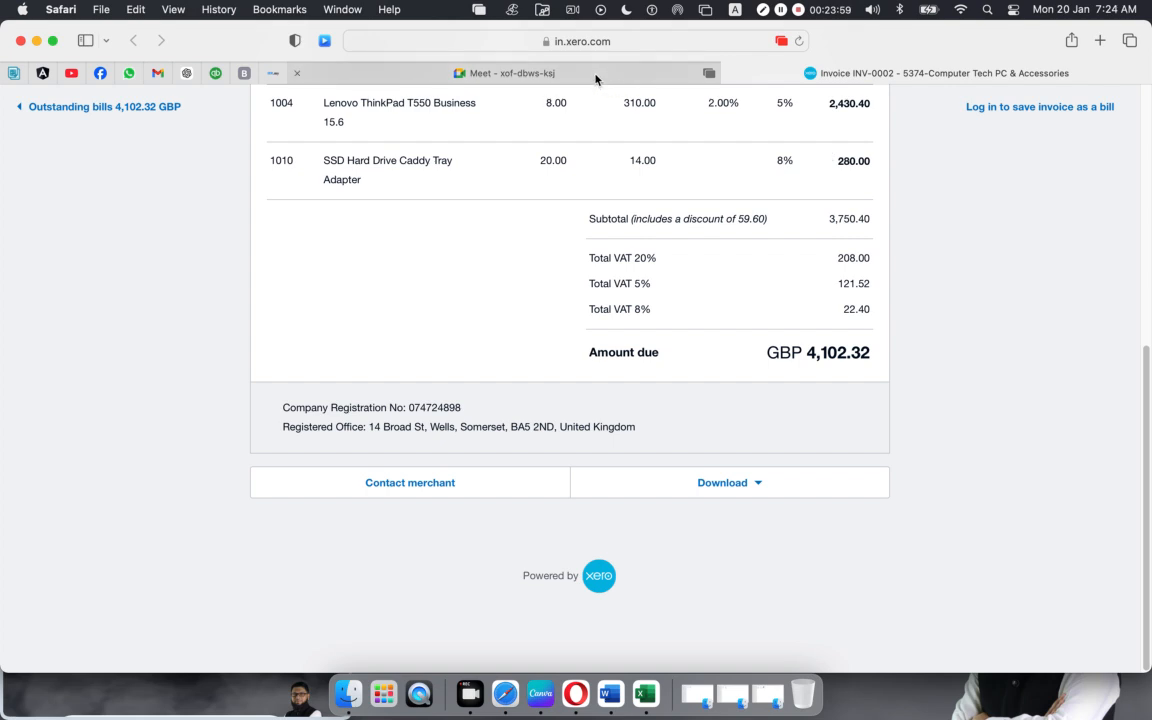
pyautogui.click(440, 72)
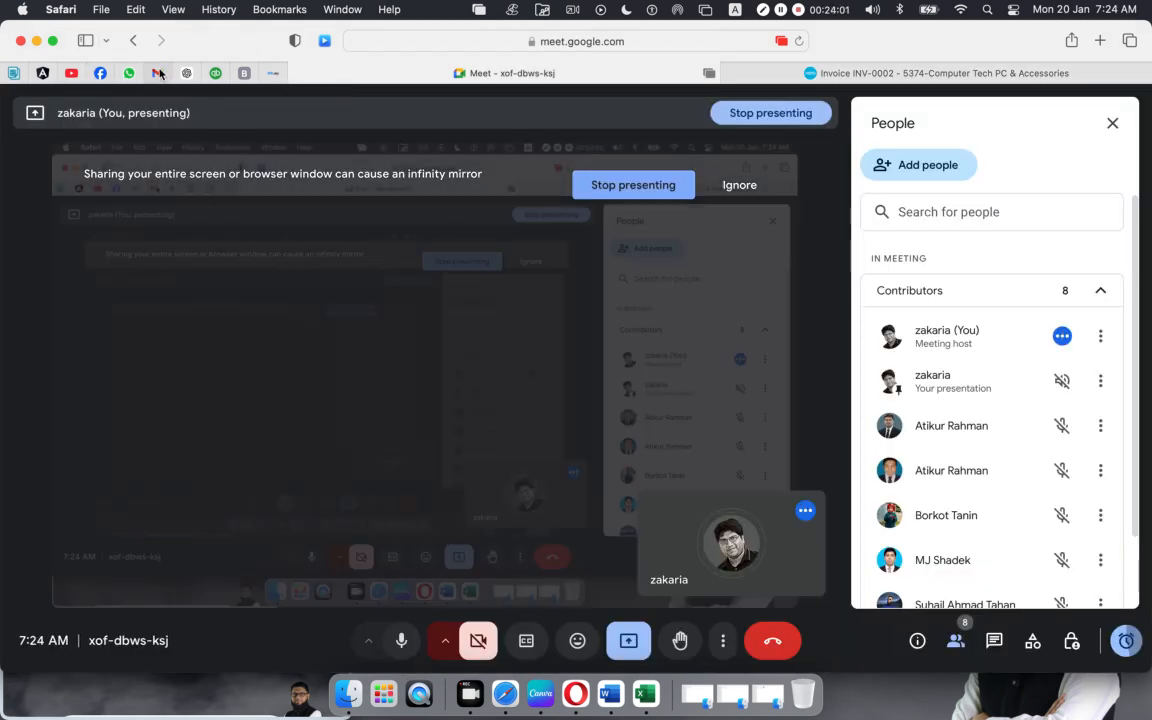
pyautogui.click(157, 72)
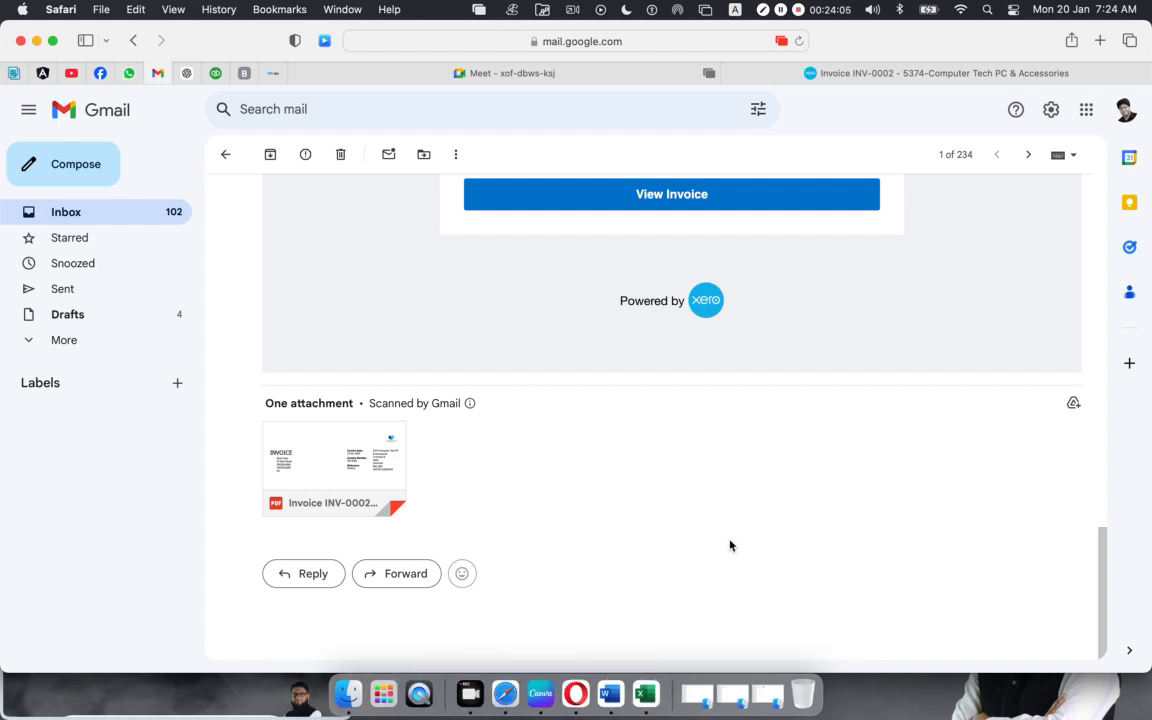
pyautogui.click(420, 76)
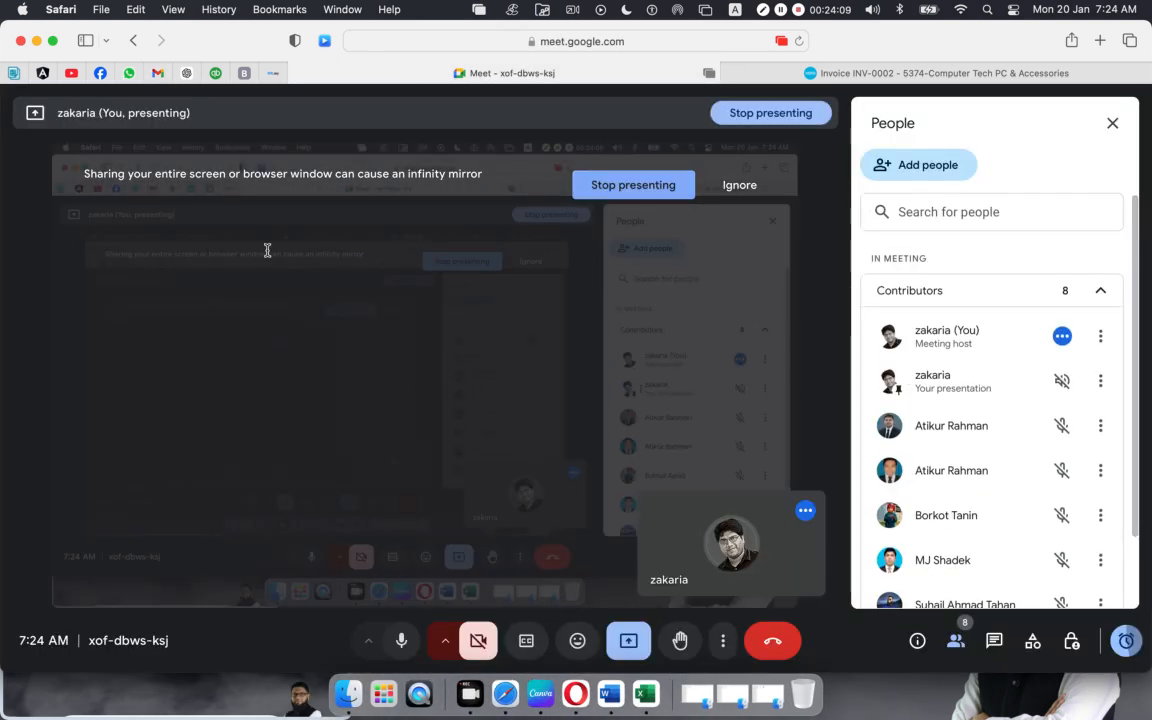
pyautogui.click(158, 74)
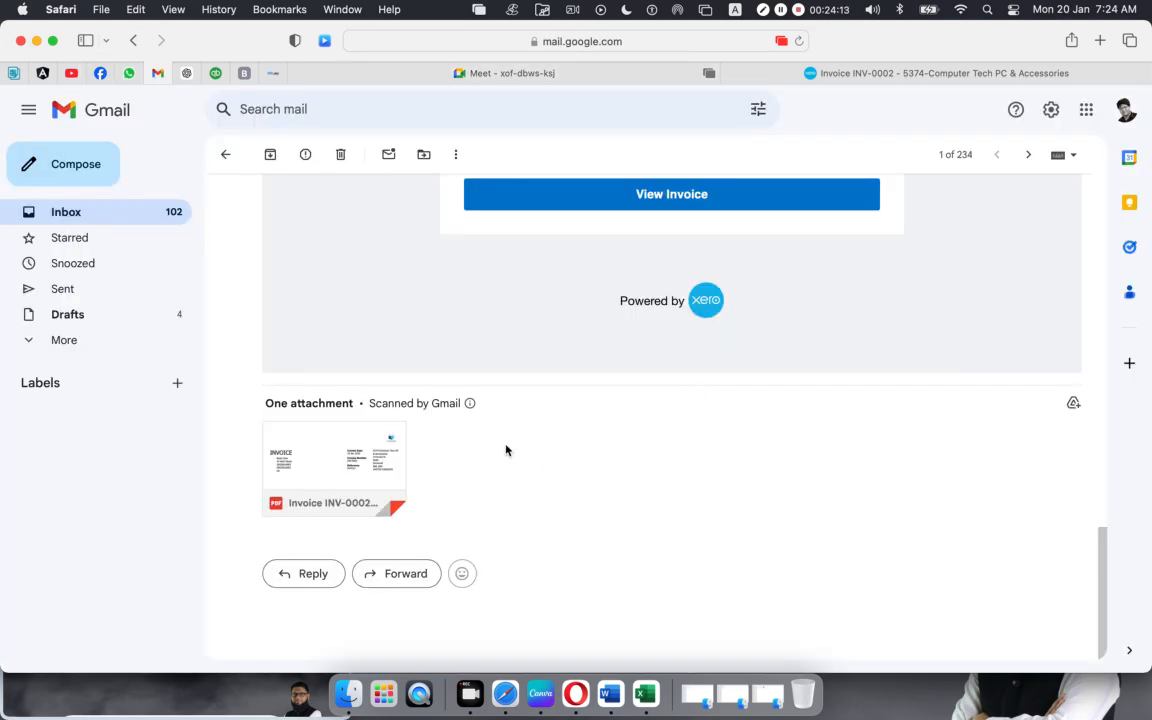
pyautogui.scroll(1, 600, 462)
pyautogui.scroll(15, 737, 461)
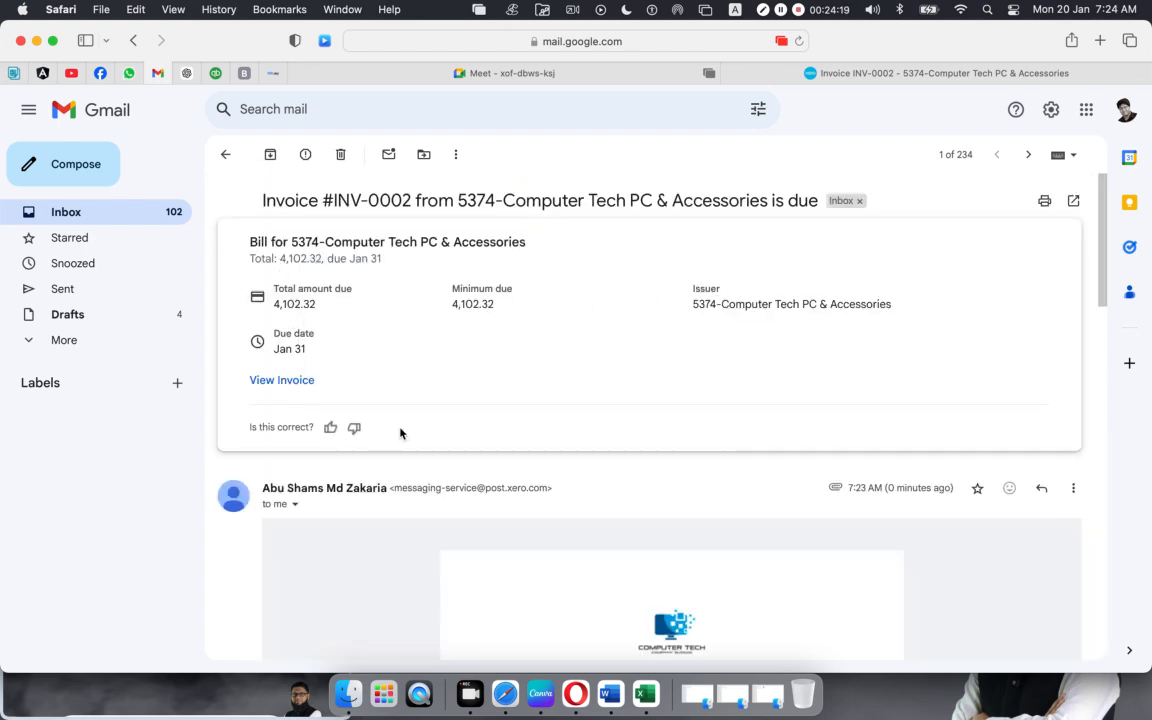
pyautogui.scroll(-5, 550, 458)
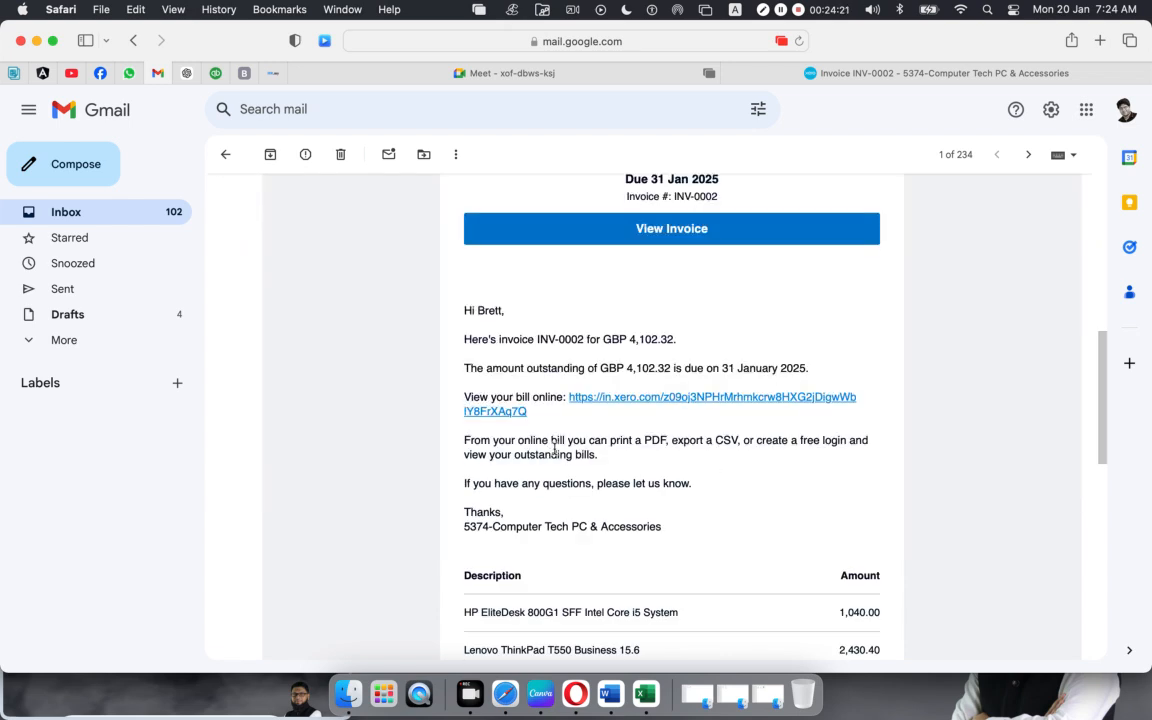
pyautogui.click(655, 398)
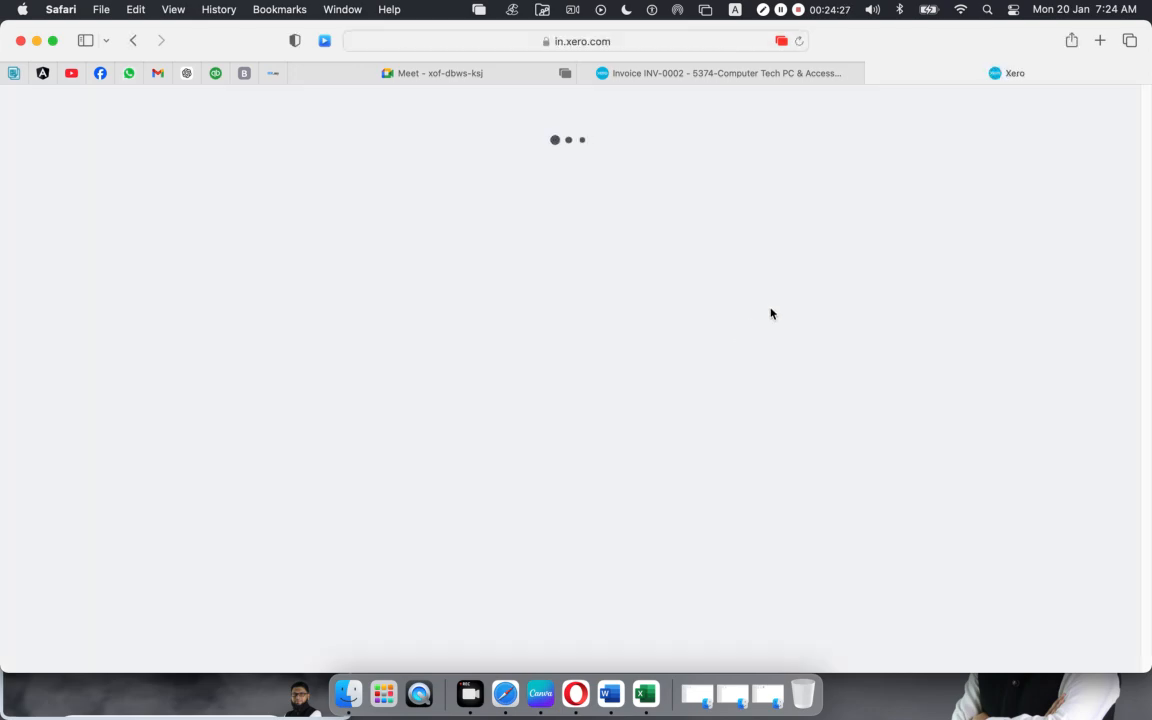
pyautogui.scroll(-5, 606, 371)
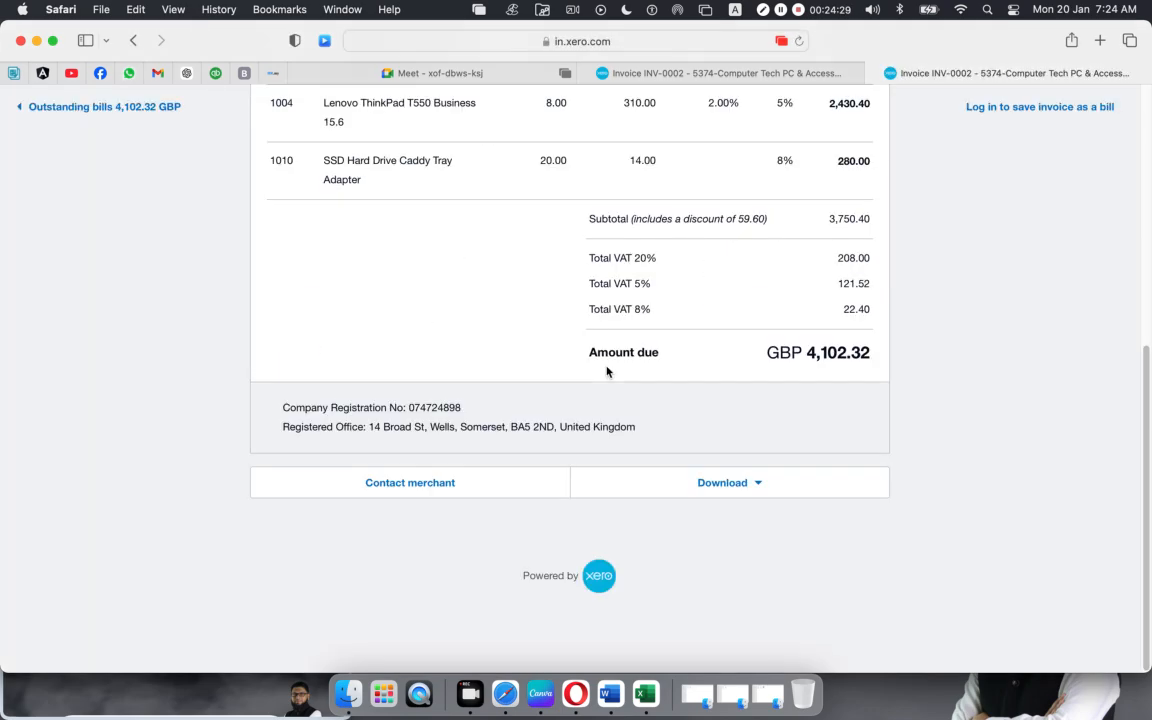
pyautogui.scroll(5, 606, 371)
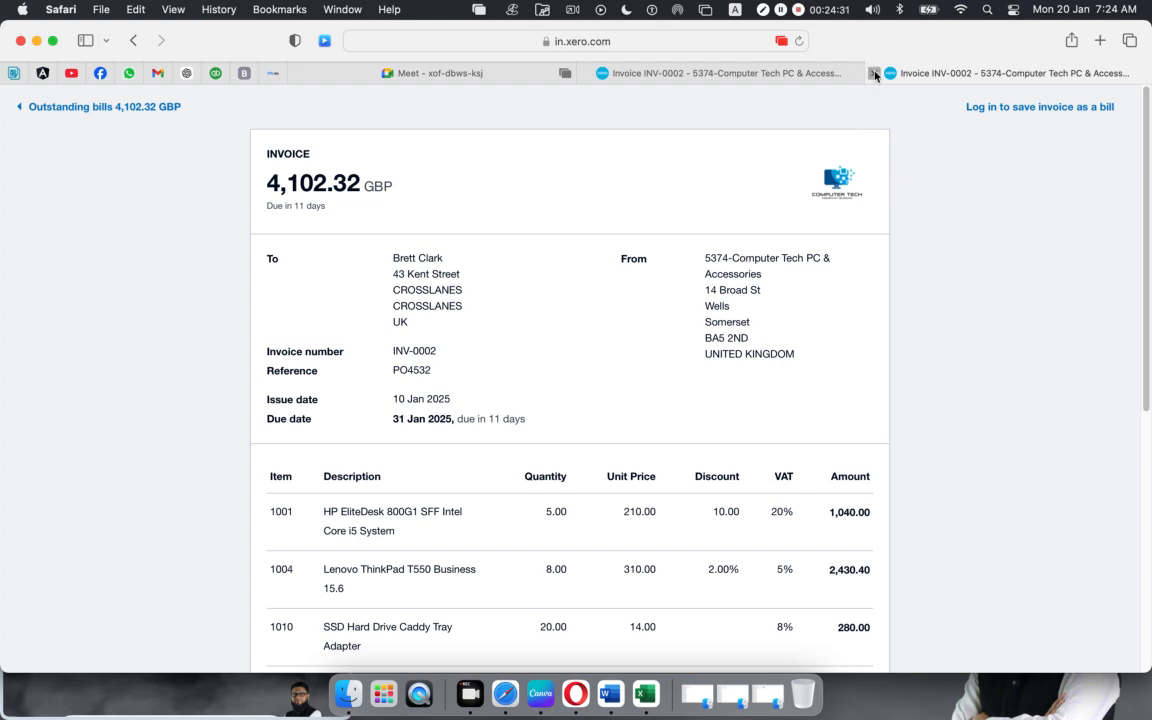
pyautogui.click(874, 73)
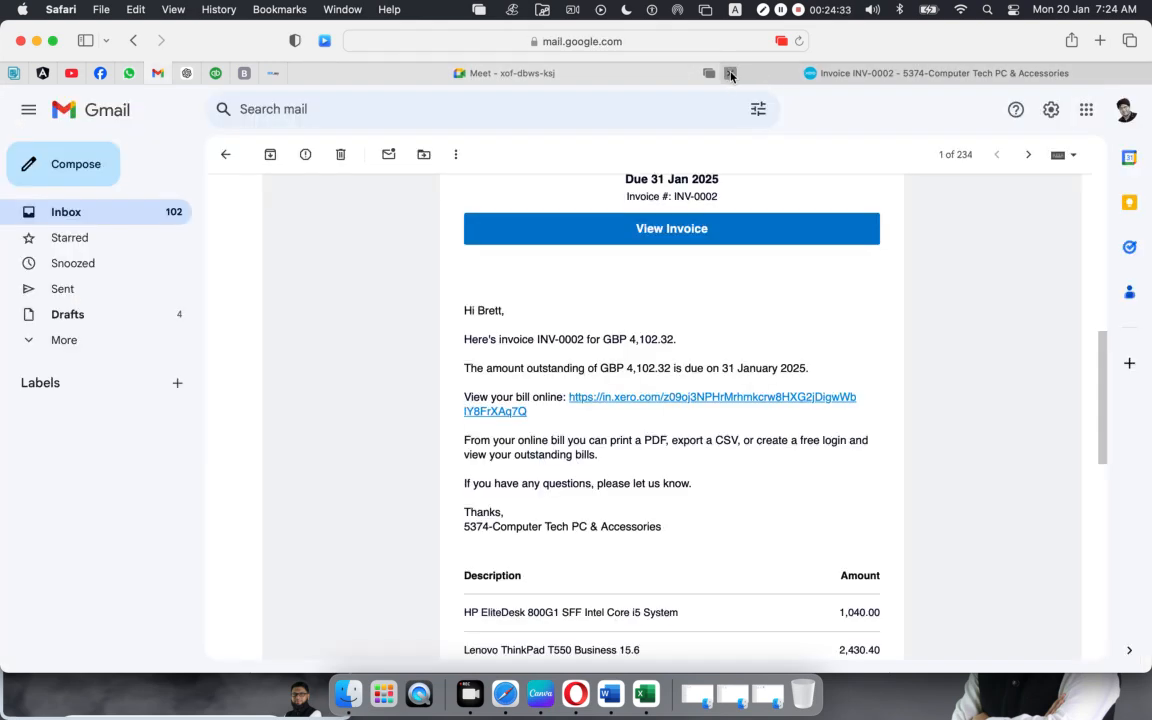
# Step: Reload the Balance Sheet to confirm Accounts Receivable of 4,102.32, then return to INV-0002
pyautogui.click(576, 689)
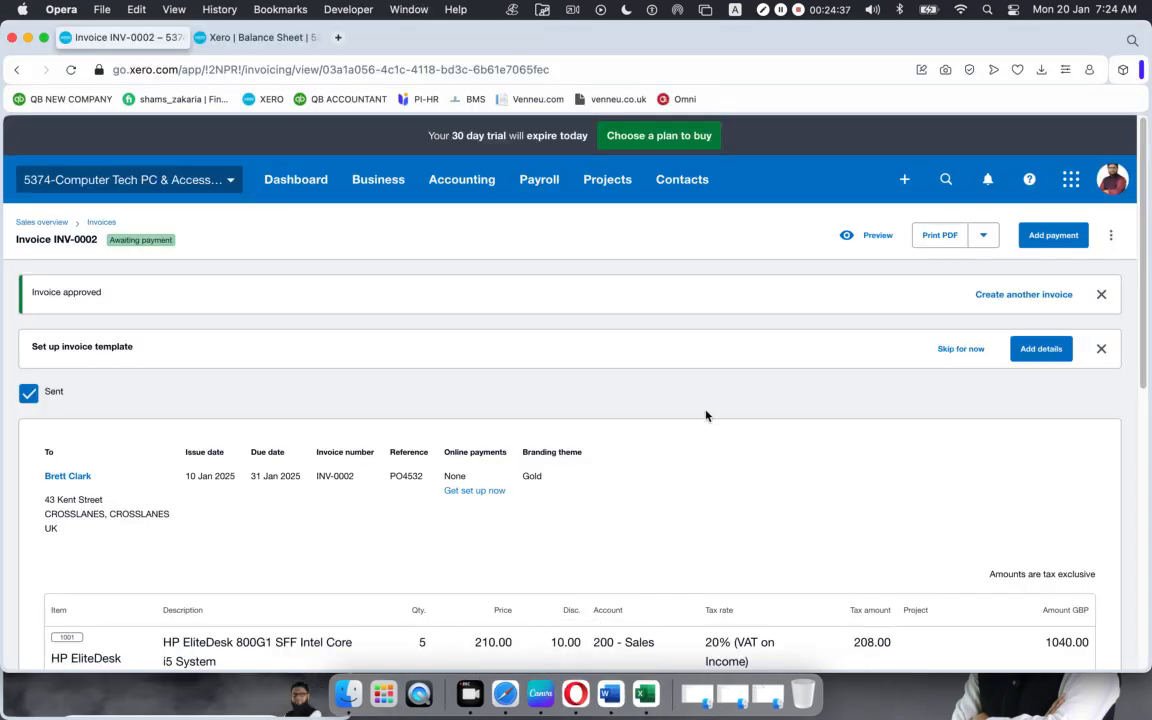
pyautogui.scroll(-10, 705, 415)
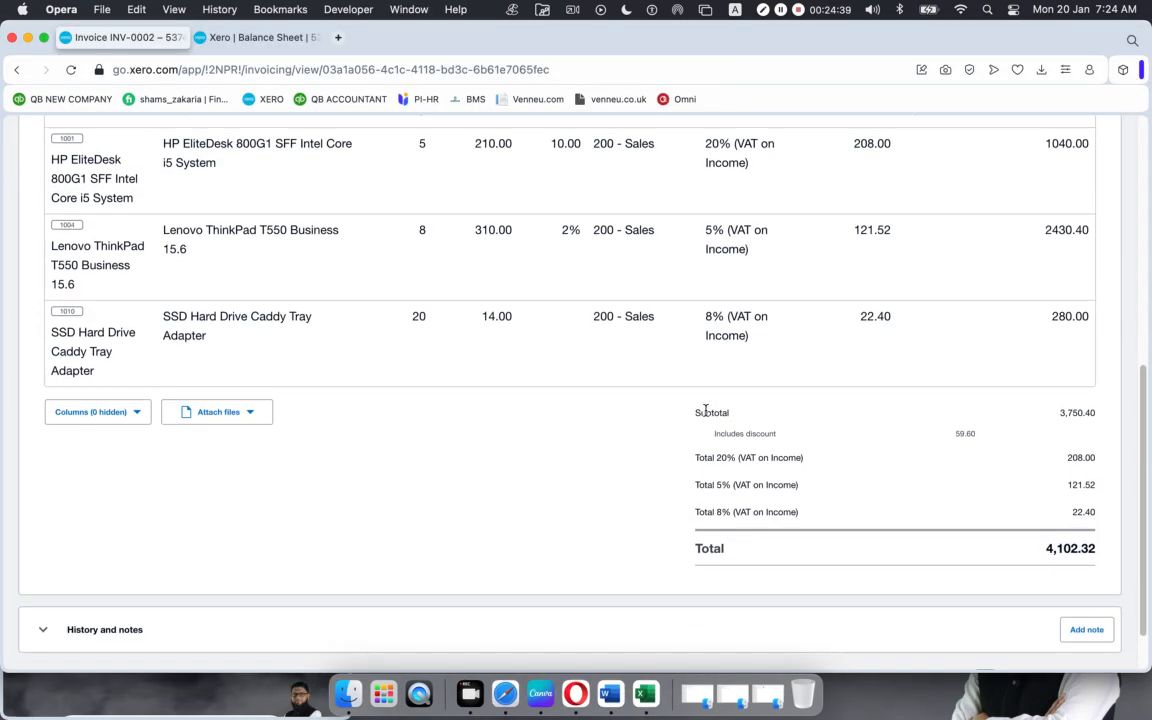
pyautogui.scroll(2, 705, 410)
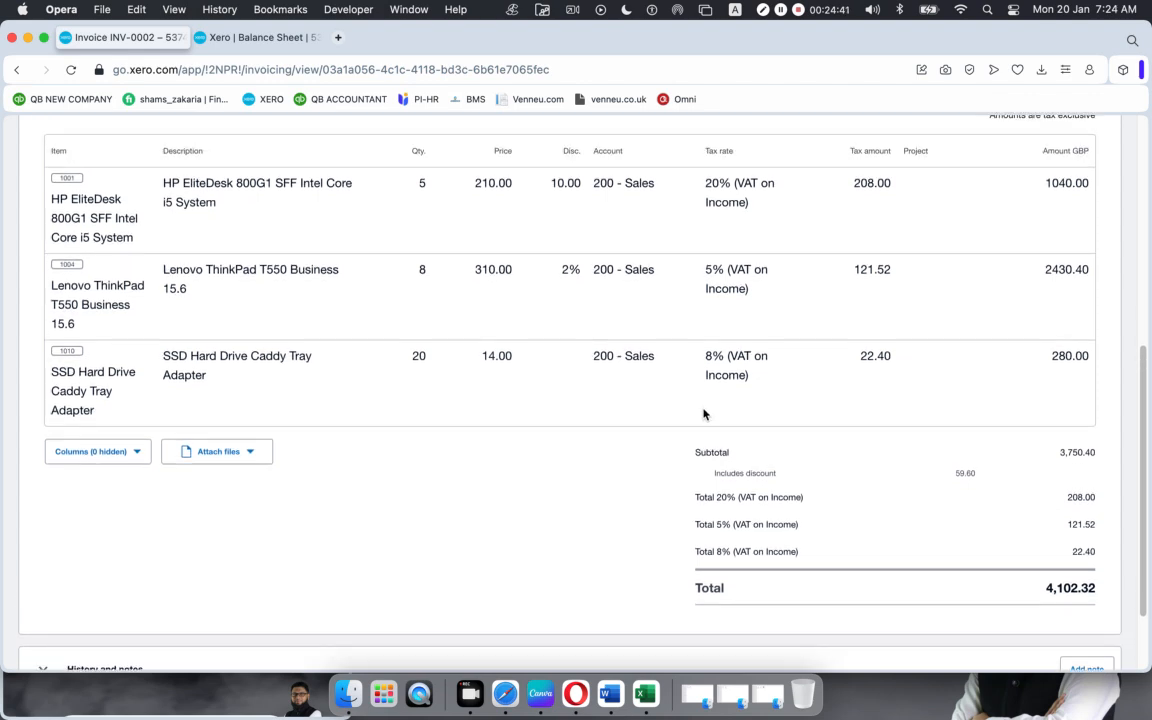
pyautogui.click(246, 37)
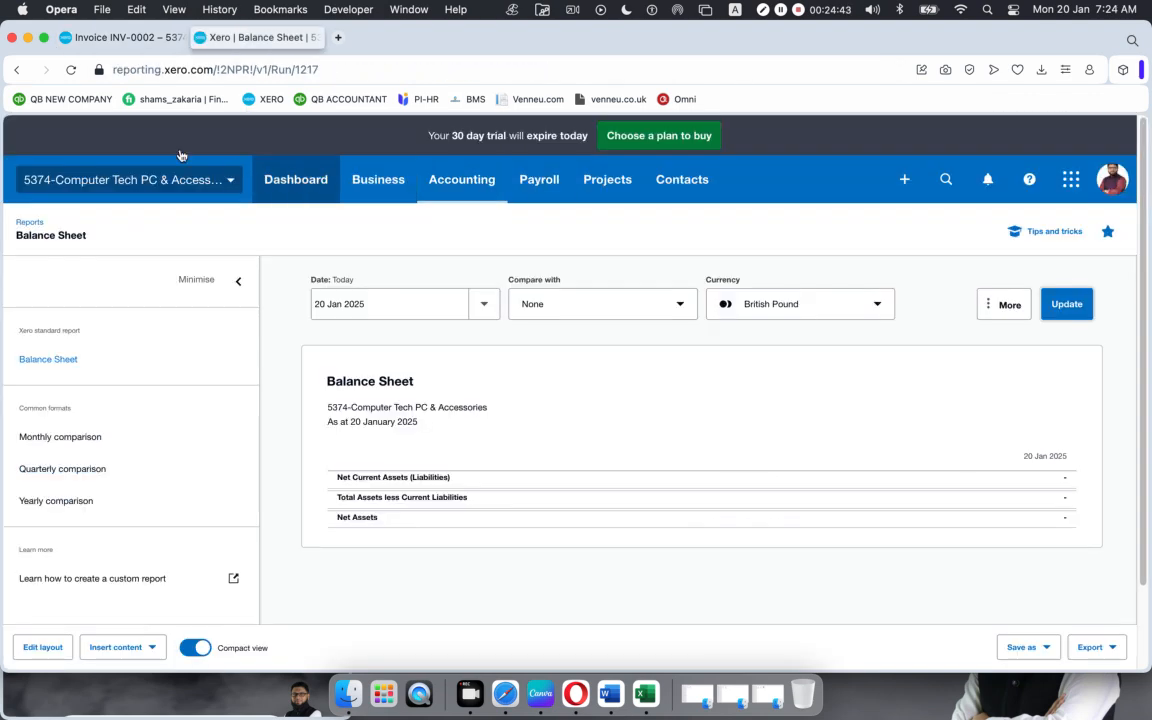
pyautogui.click(72, 70)
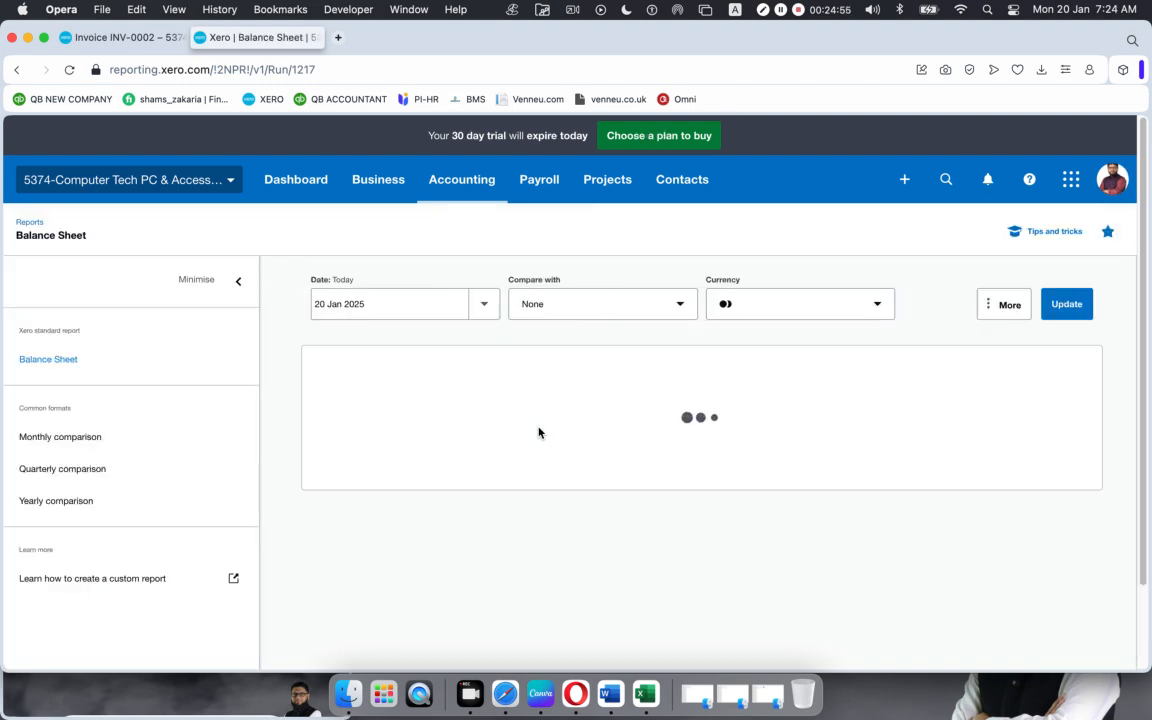
pyautogui.scroll(-1, 573, 437)
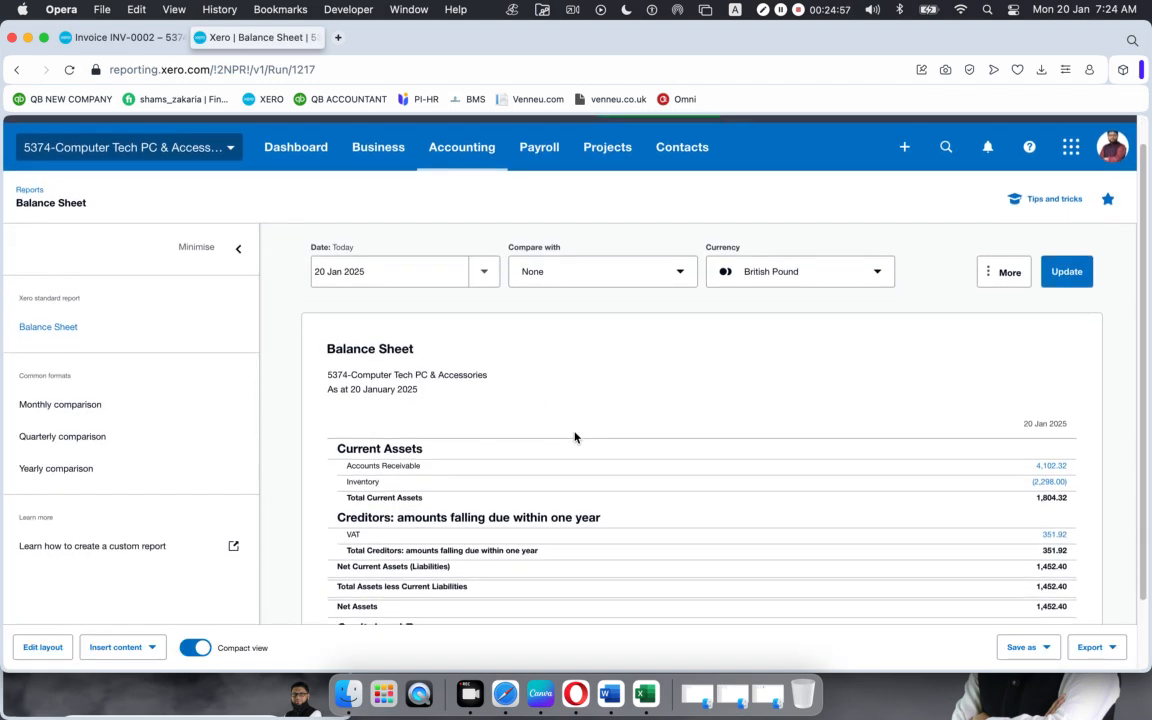
pyautogui.scroll(-2, 574, 437)
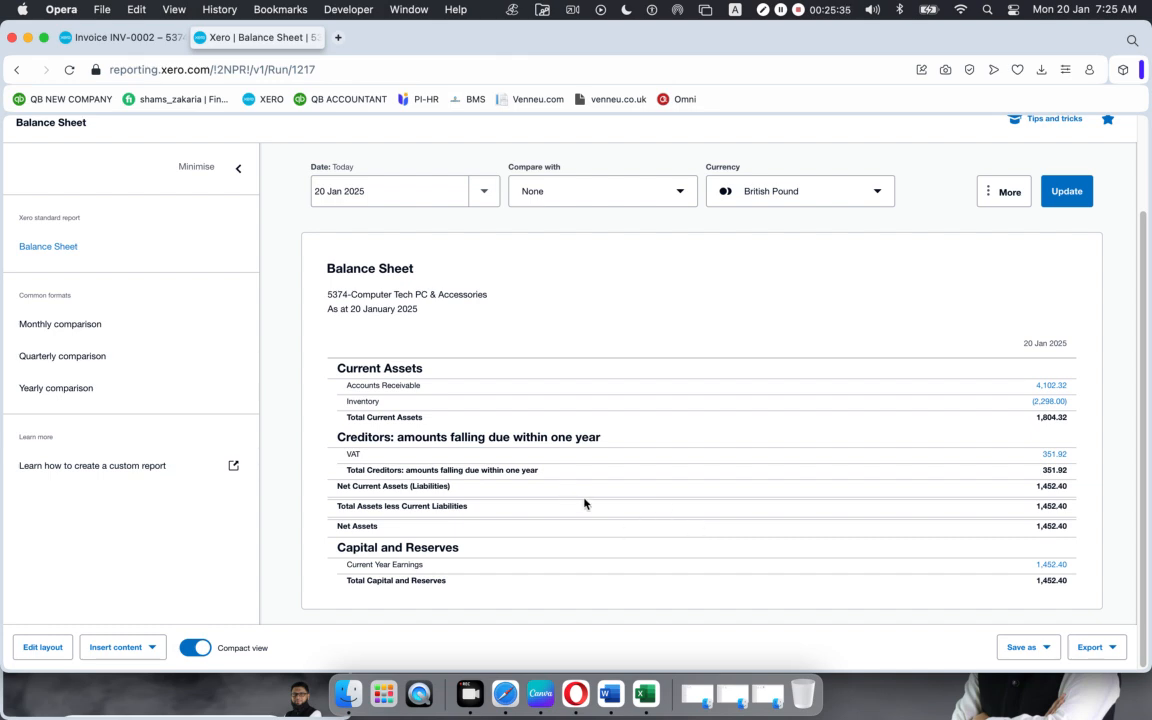
pyautogui.click(130, 38)
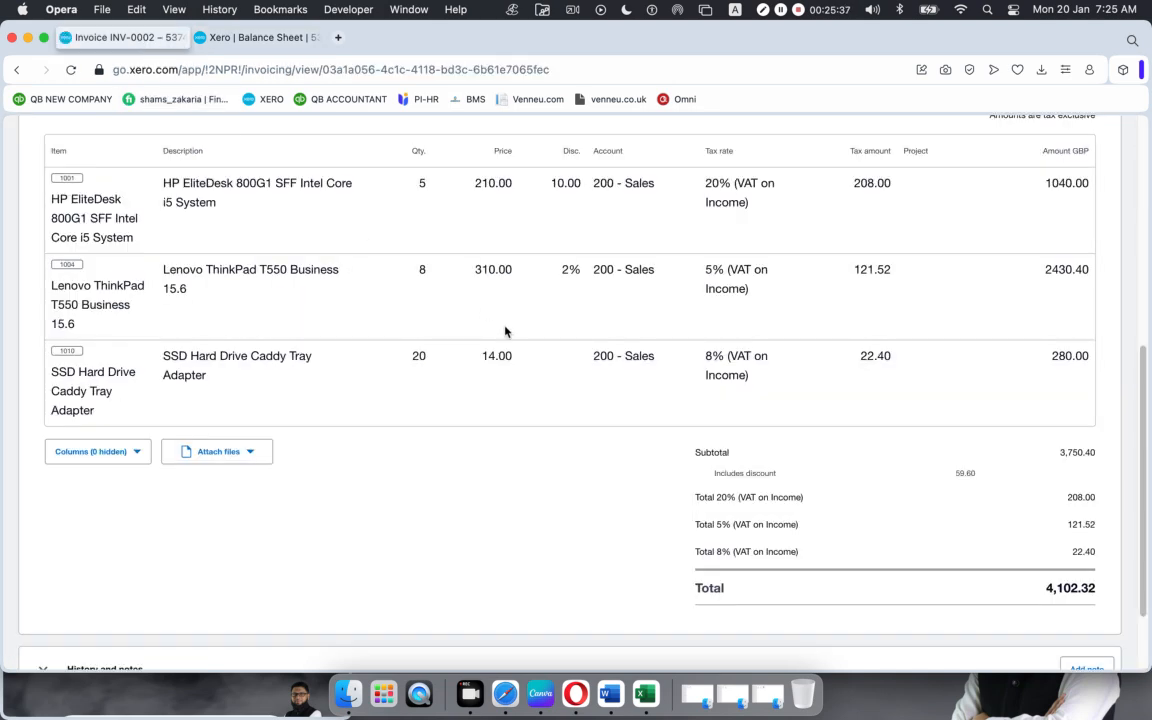
# Step: Go from invoice INV-0002 to the Sales overview page
pyautogui.scroll(-2, 740, 411)
pyautogui.scroll(10, 740, 411)
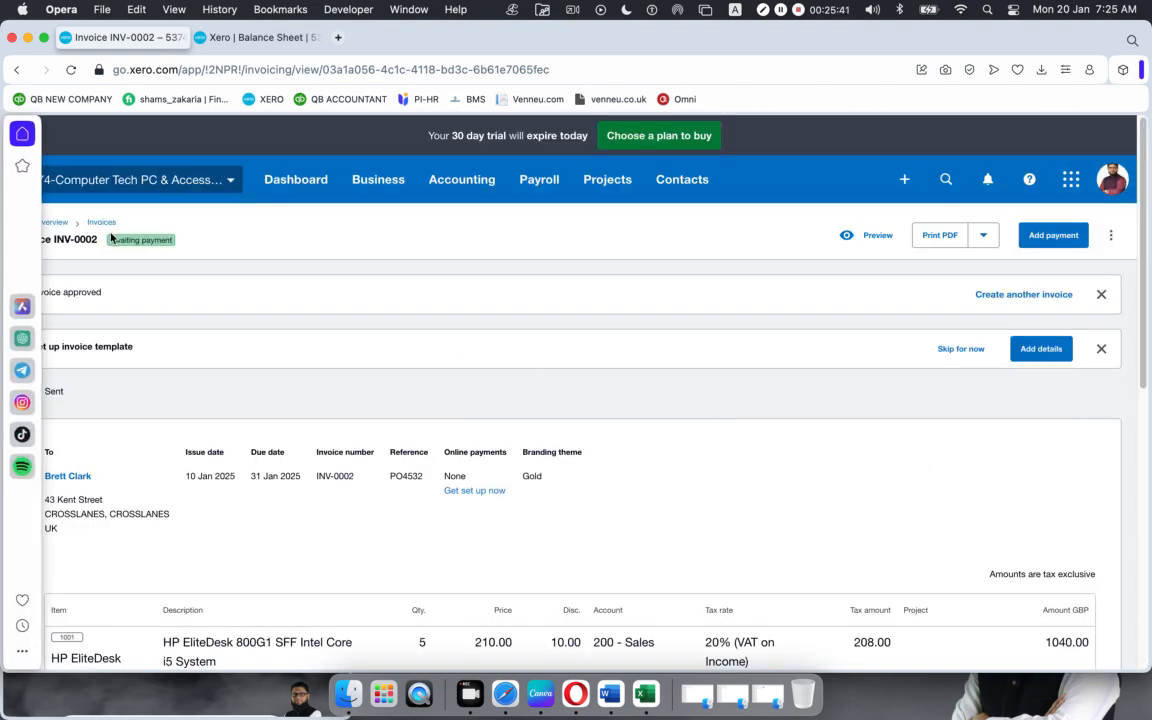
pyautogui.click(48, 226)
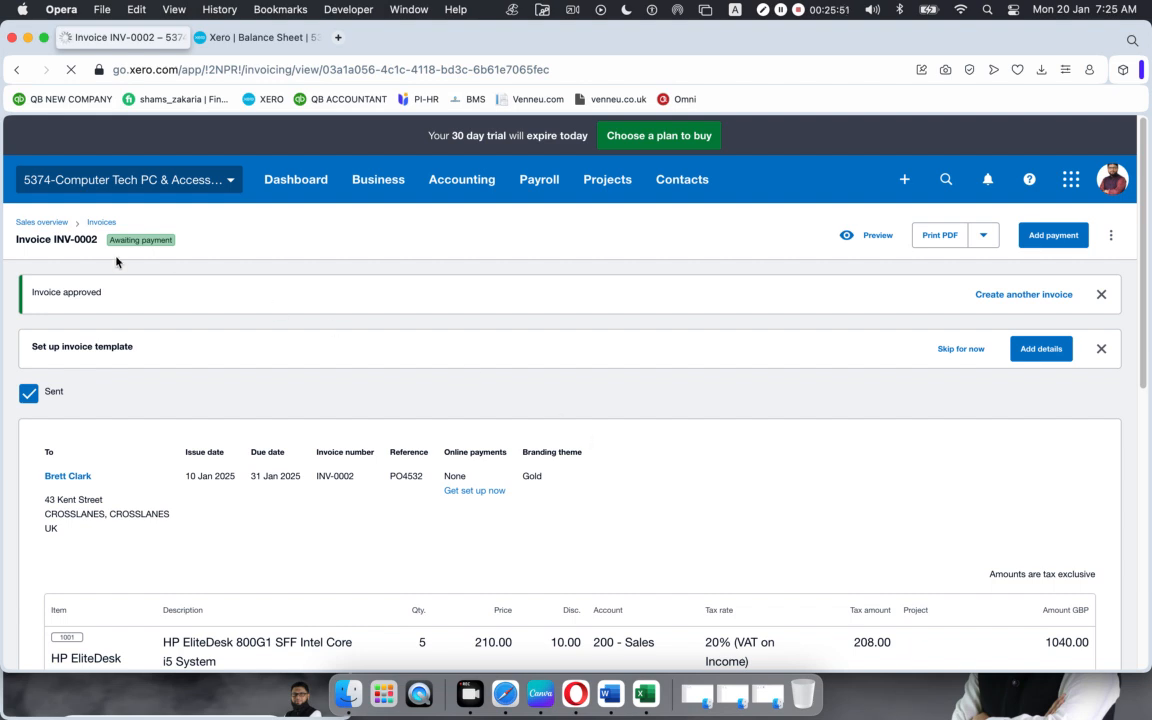
pyautogui.click(50, 223)
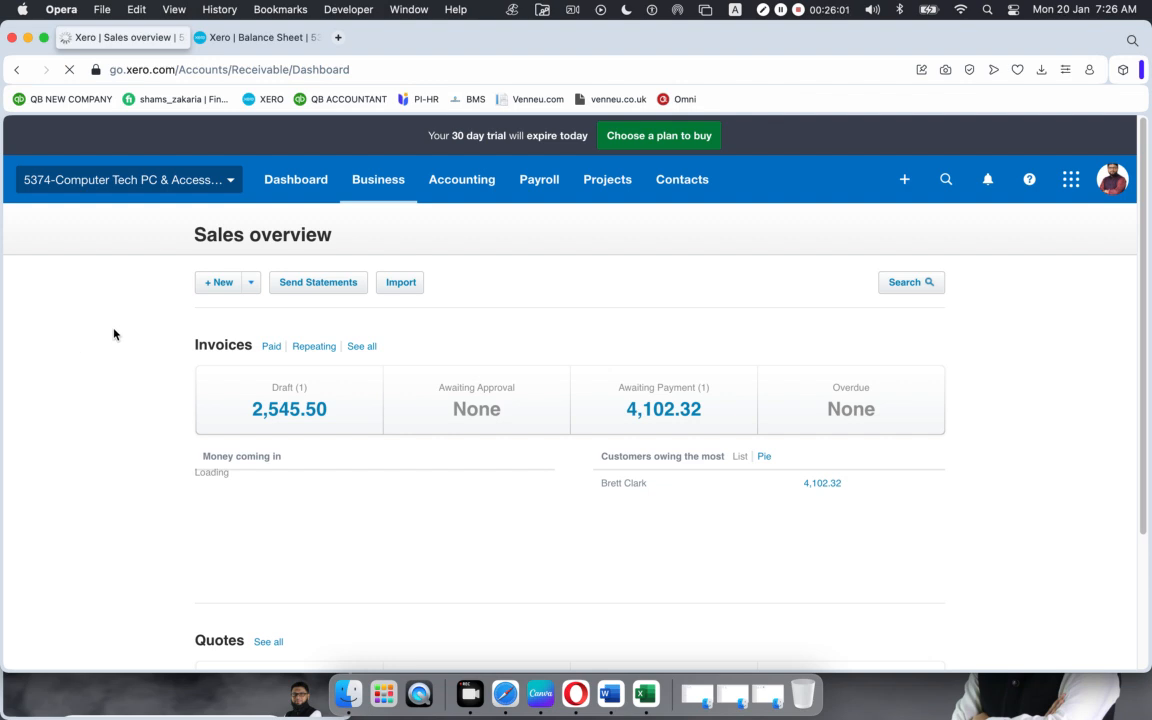
# Step: Review the Invoices summary cards showing 4,102.32 awaiting payment, then open the Draft card
pyautogui.scroll(-2, 114, 334)
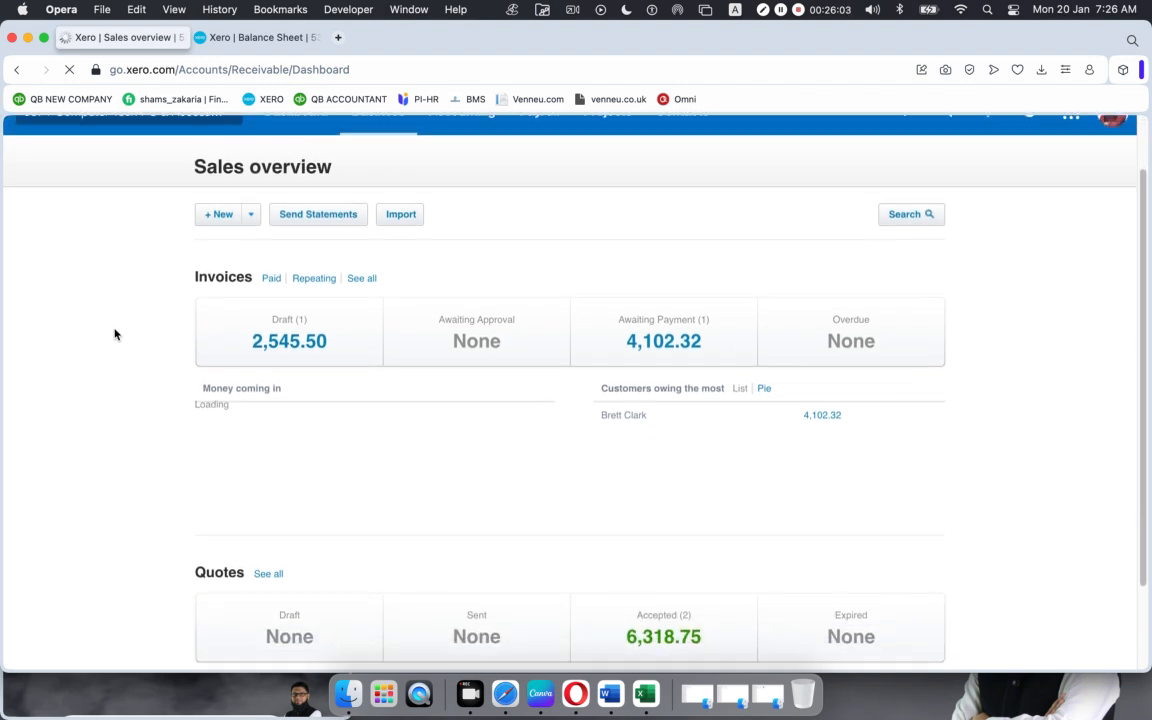
pyautogui.scroll(-3, 113, 332)
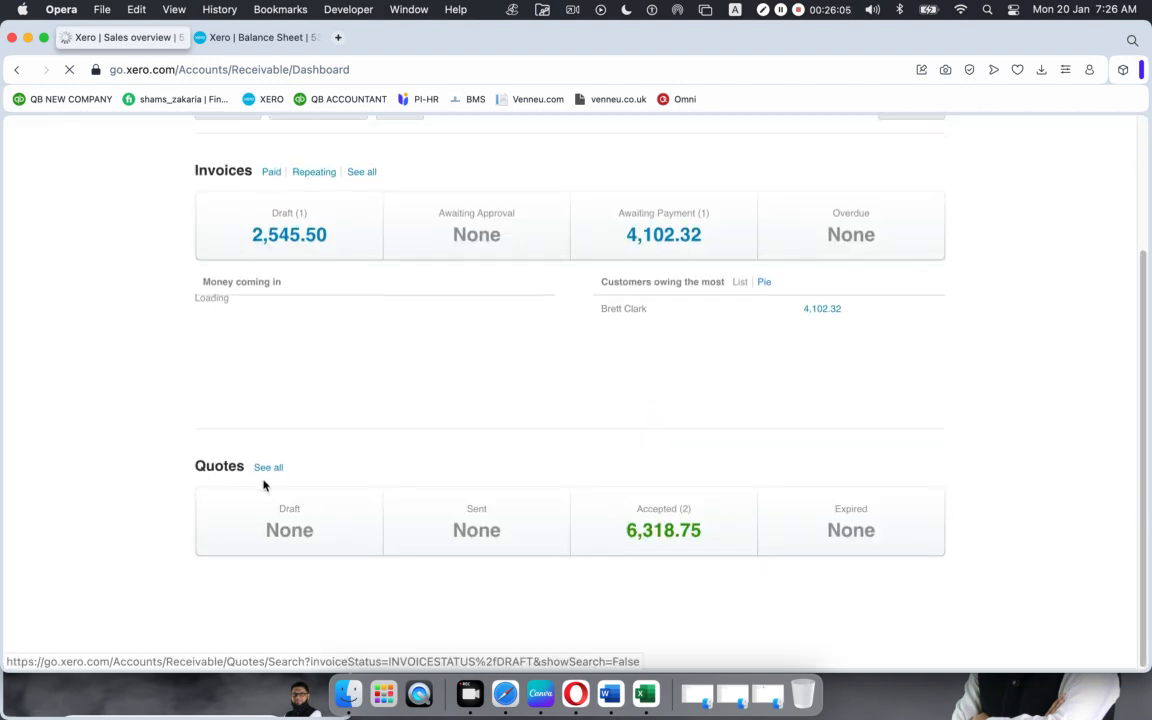
pyautogui.scroll(5, 259, 477)
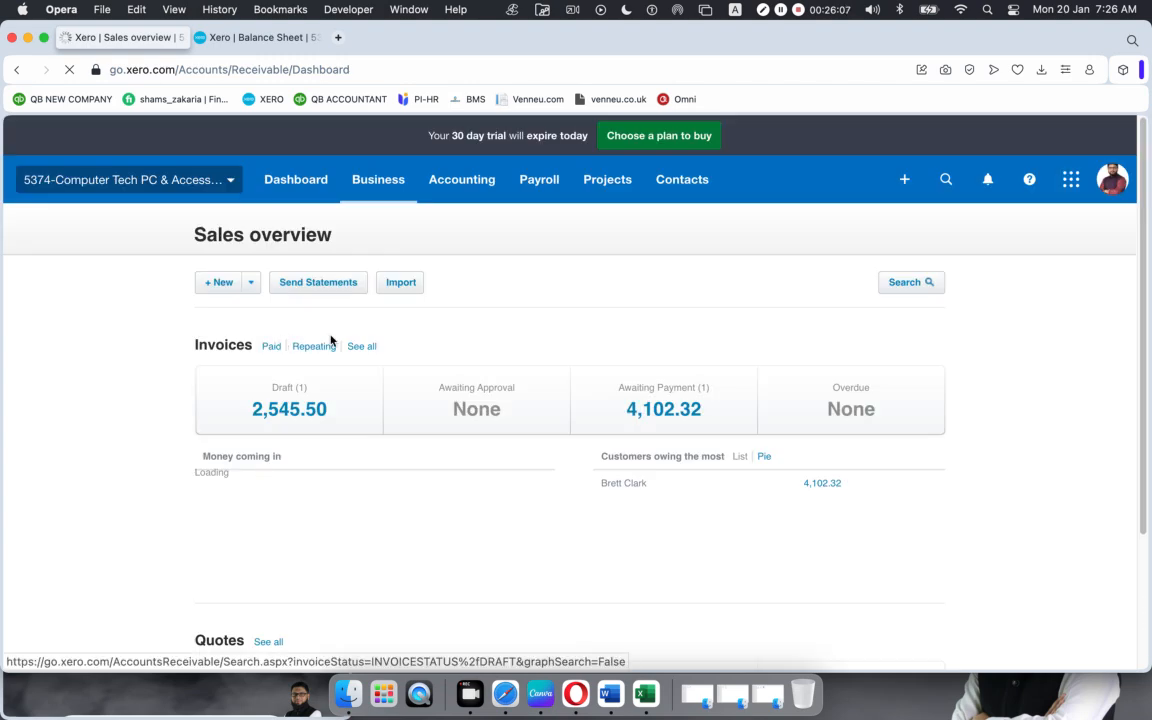
pyautogui.click(290, 385)
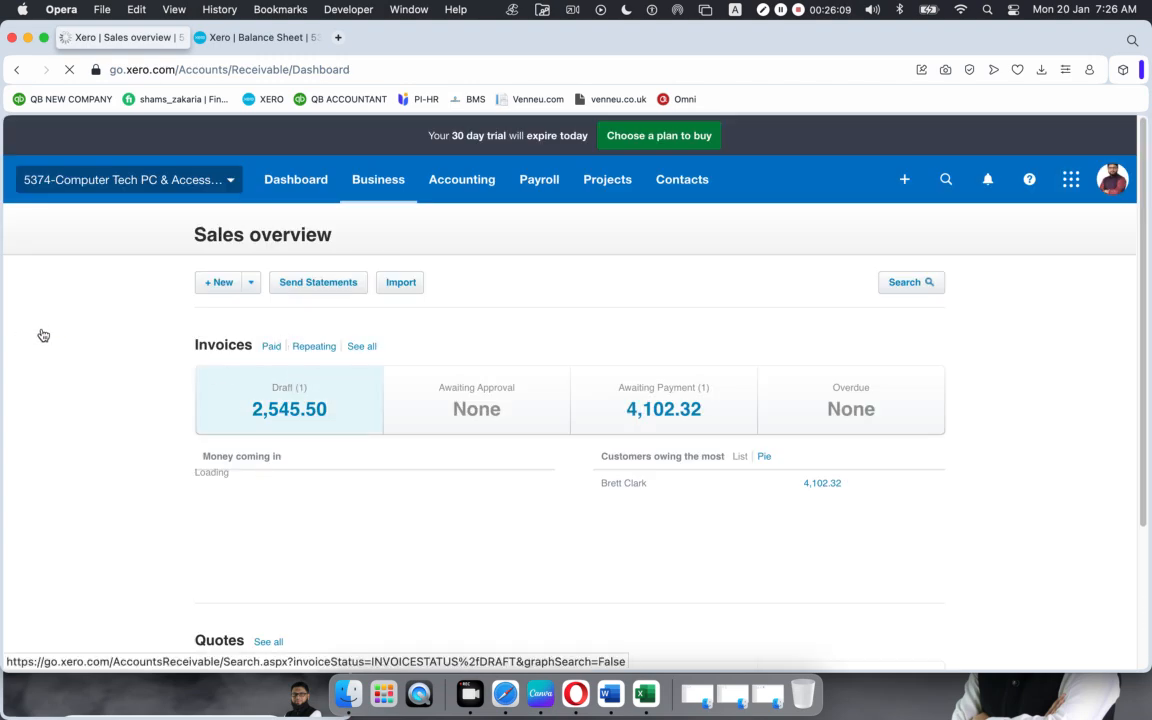
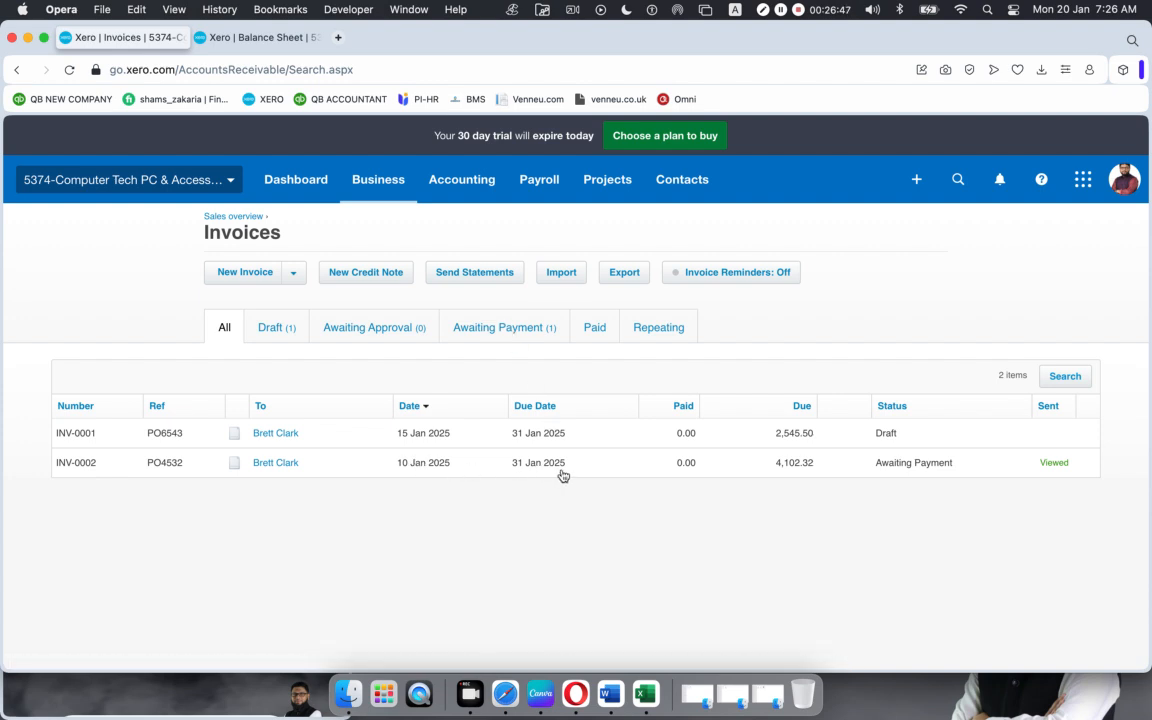
# Step: Open INV-0002, dismiss the template banner, and review its three lines totalling 4,102.32
pyautogui.click(611, 469)
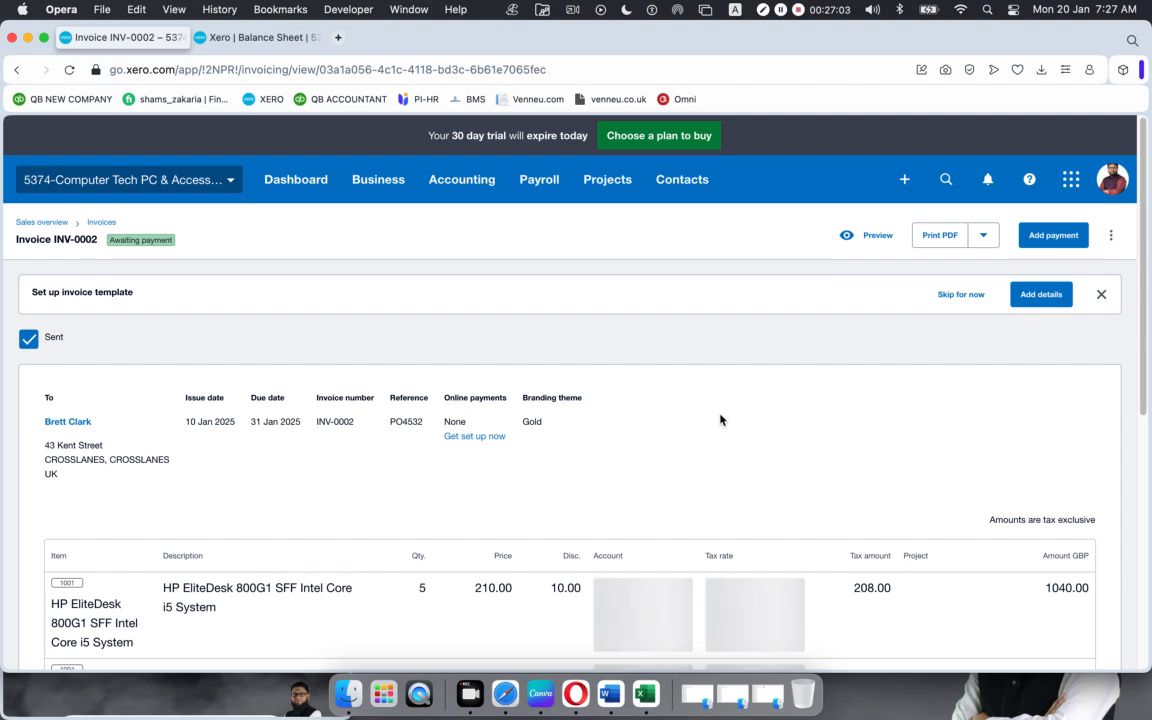
pyautogui.click(1101, 294)
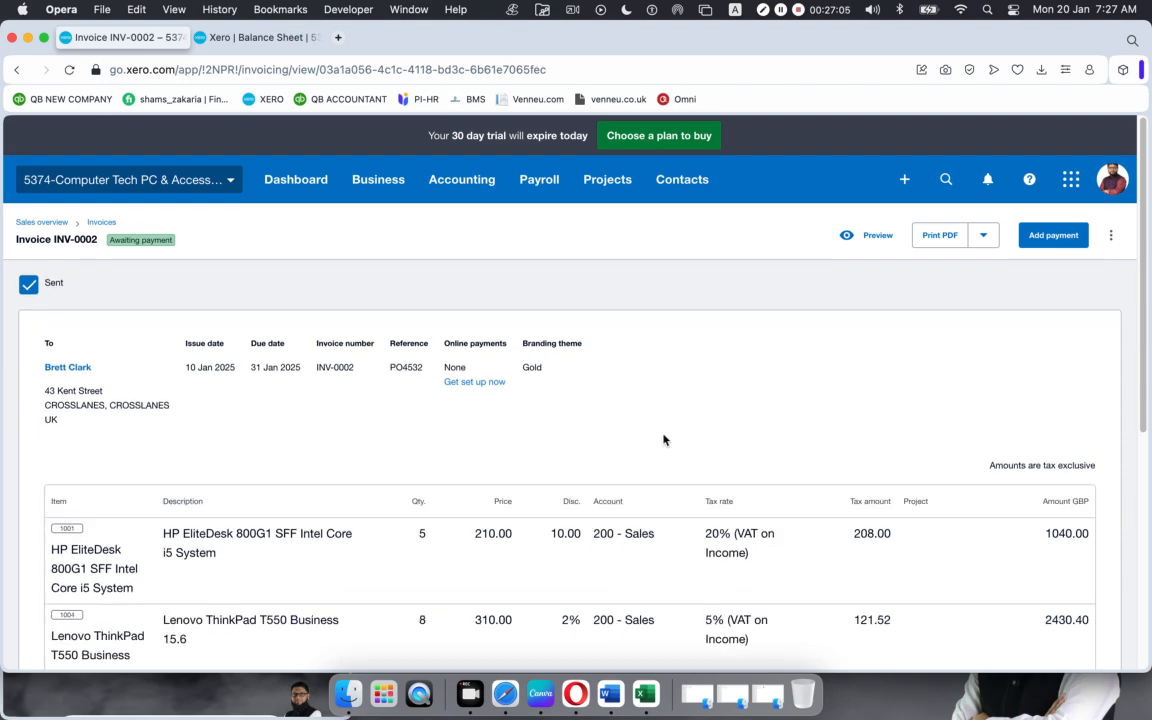
pyautogui.scroll(-2, 663, 437)
pyautogui.scroll(-5, 460, 360)
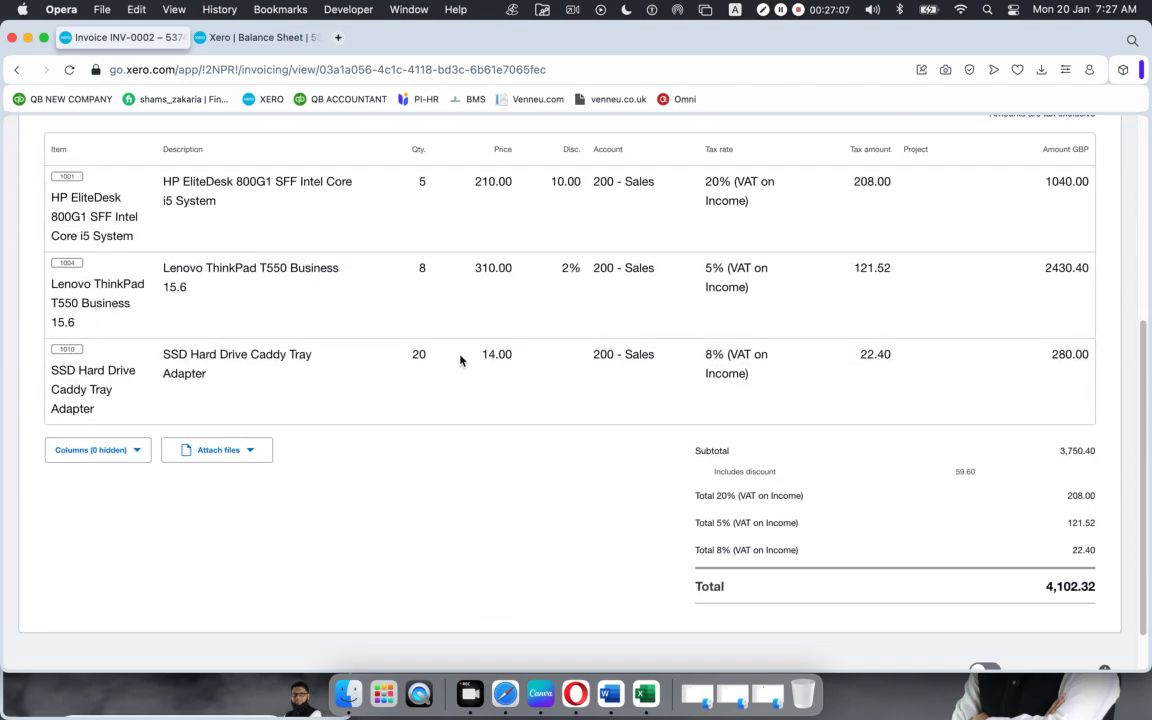
pyautogui.scroll(7, 462, 360)
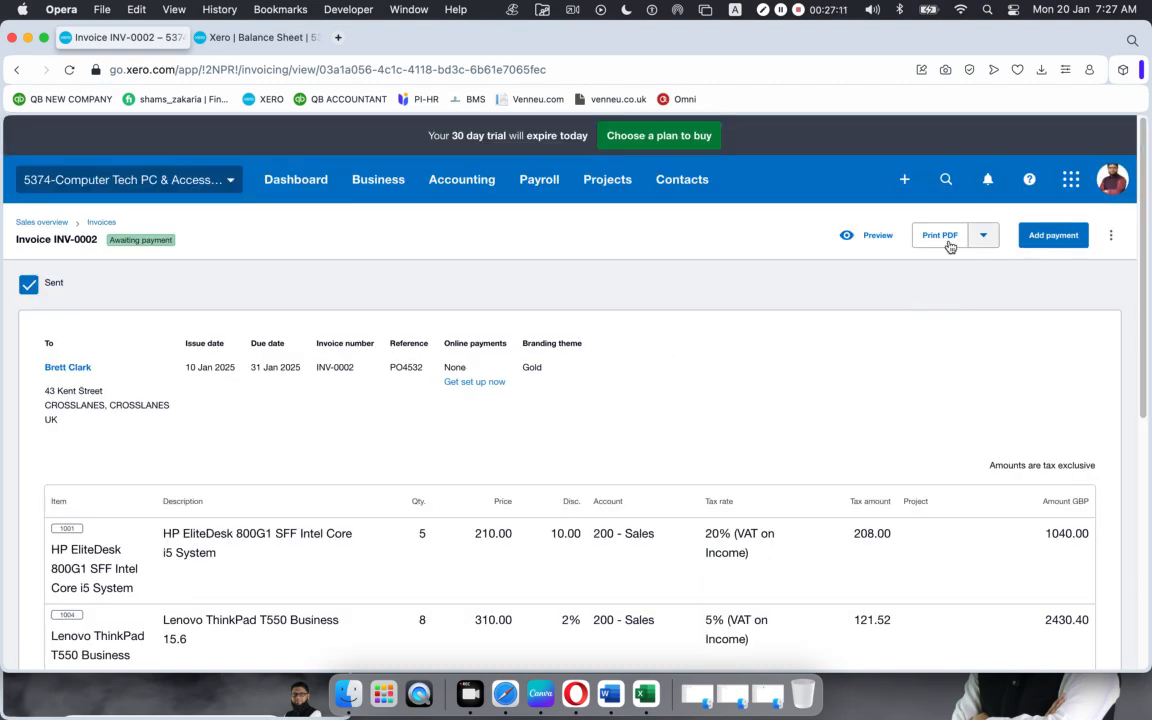
# Step: Start a payment on INV-0002 for 3000 dated 19 Jan 2025
pyautogui.click(1052, 237)
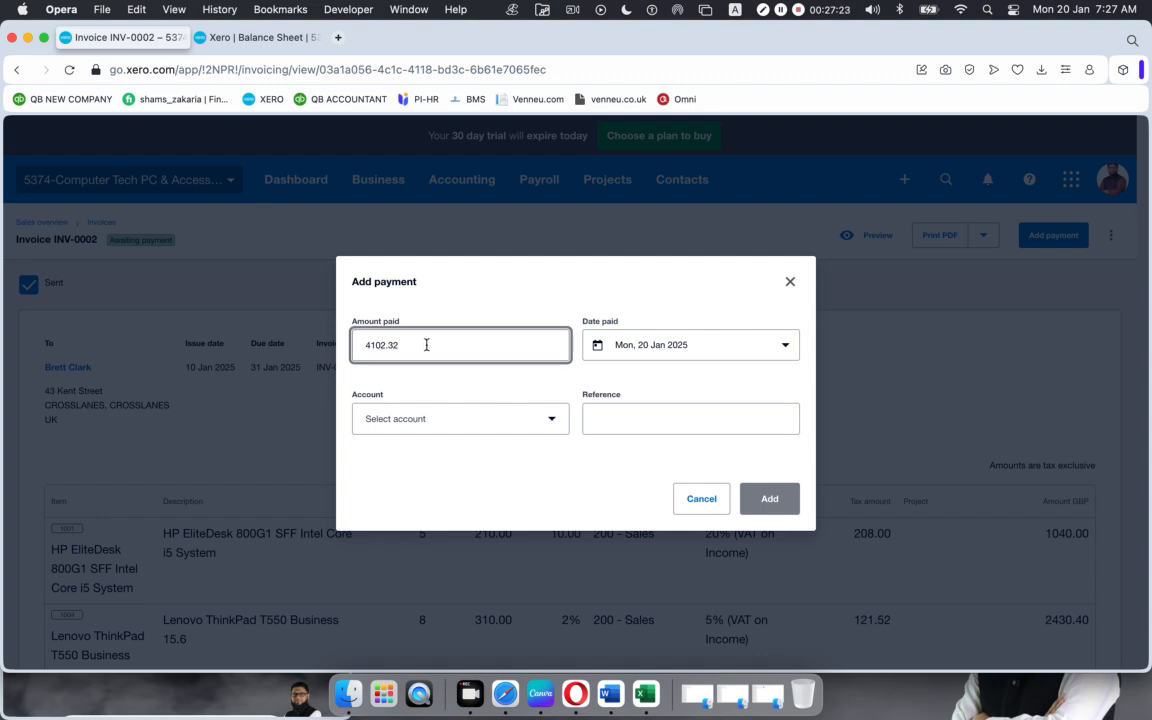
pyautogui.moveTo(426, 344); pyautogui.dragTo(362, 346)
pyautogui.click(457, 350)
pyautogui.moveTo(414, 347); pyautogui.dragTo(300, 352)
pyautogui.press('BackSpace')
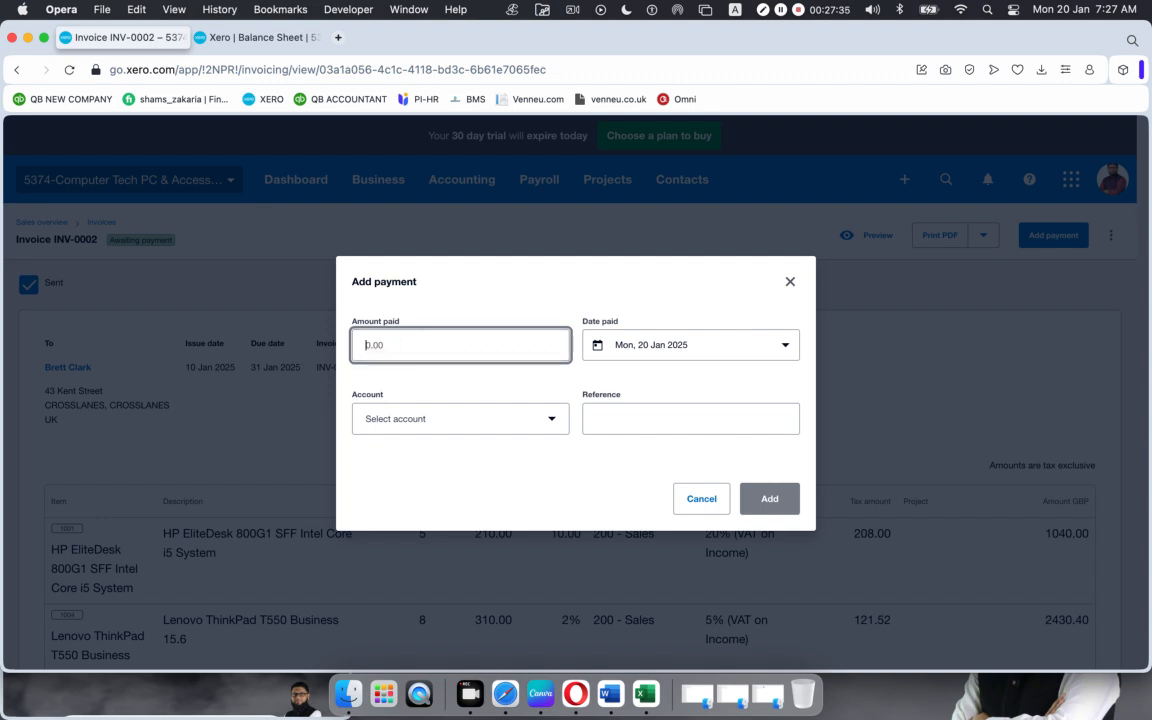
pyautogui.write('300')
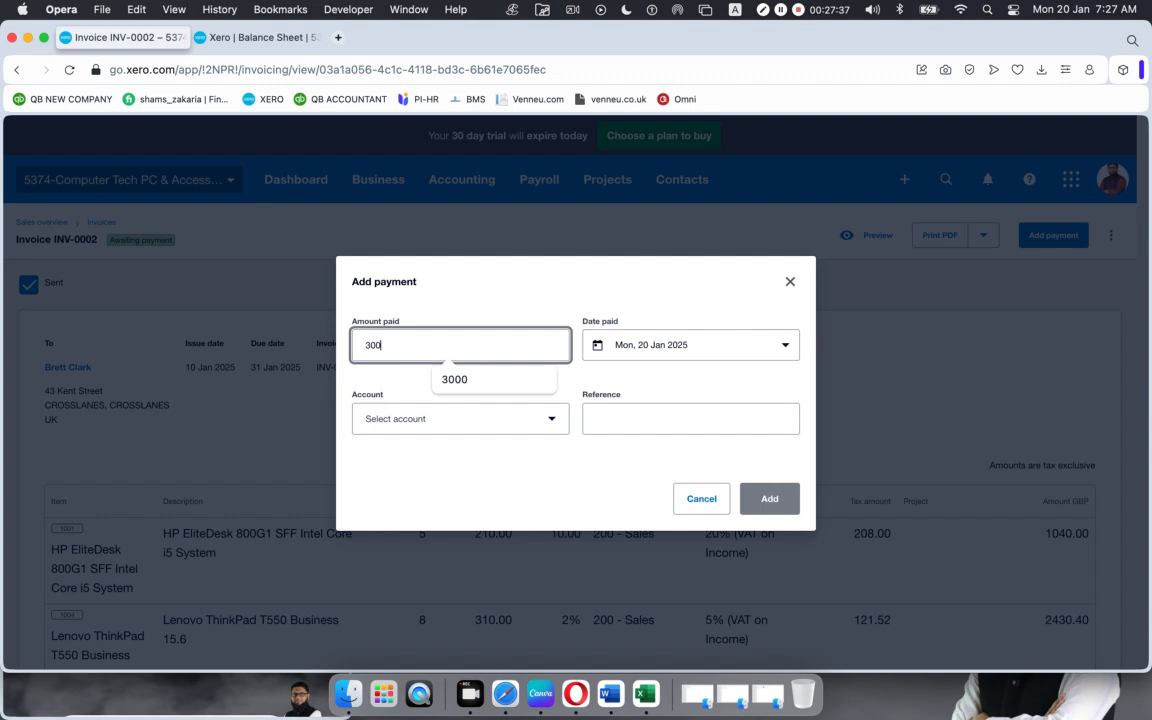
pyautogui.write('0')
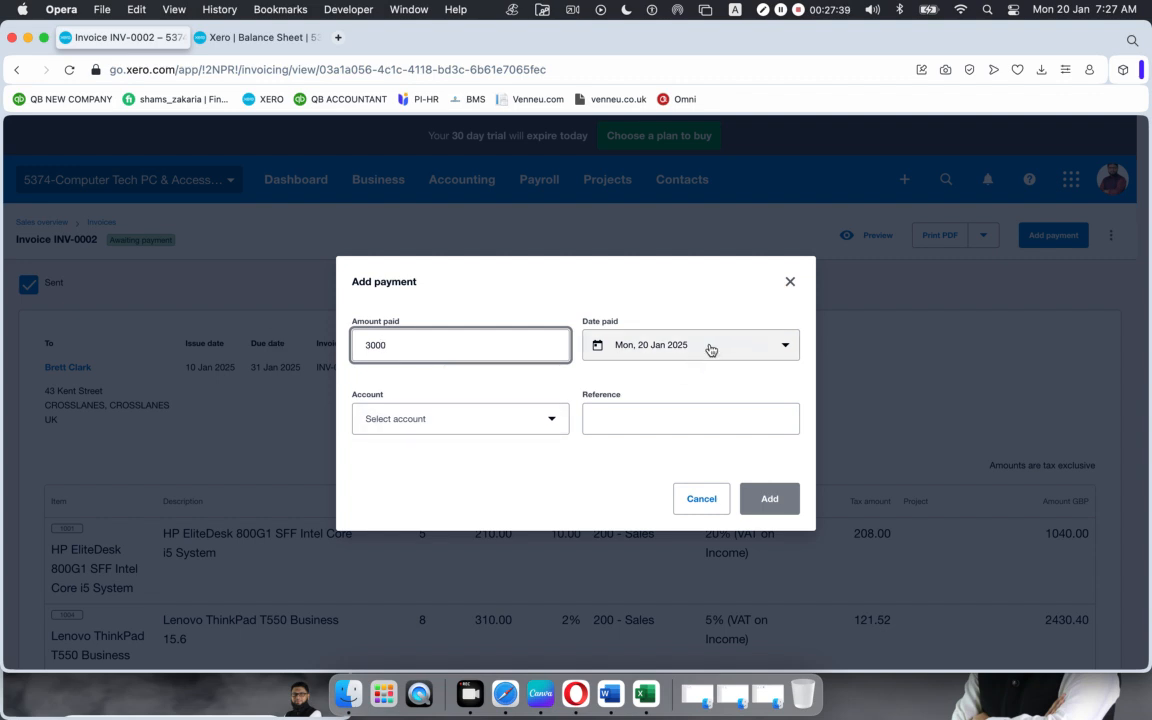
pyautogui.click(766, 345)
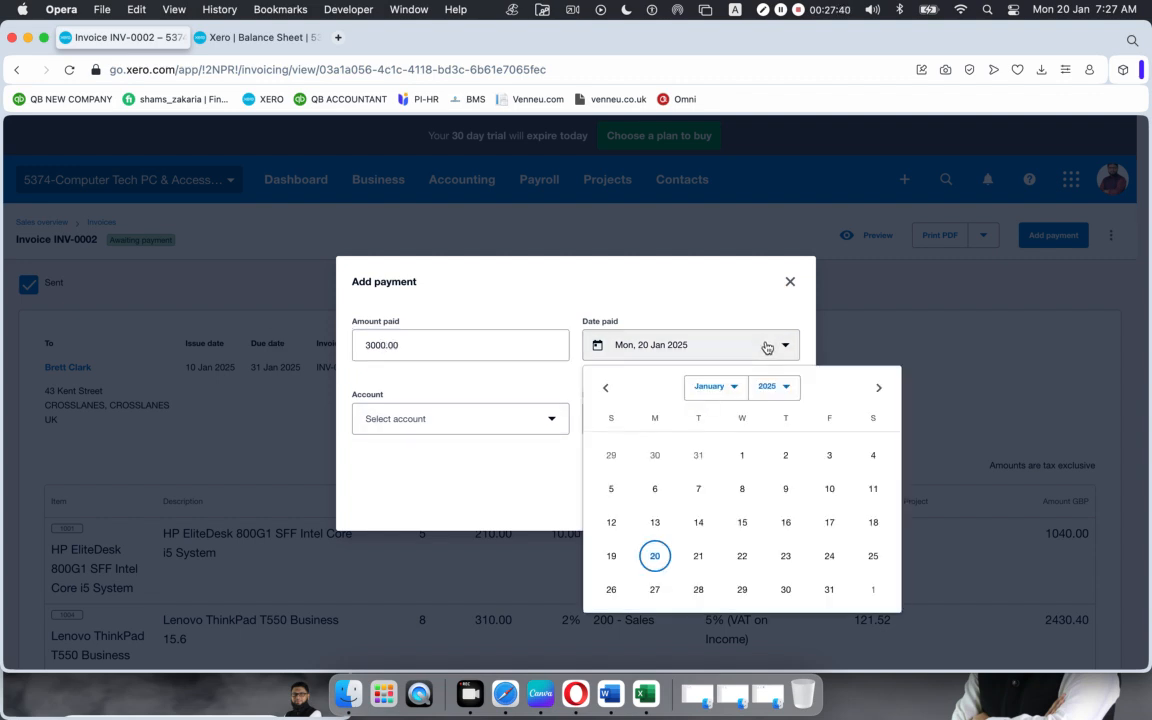
pyautogui.click(610, 555)
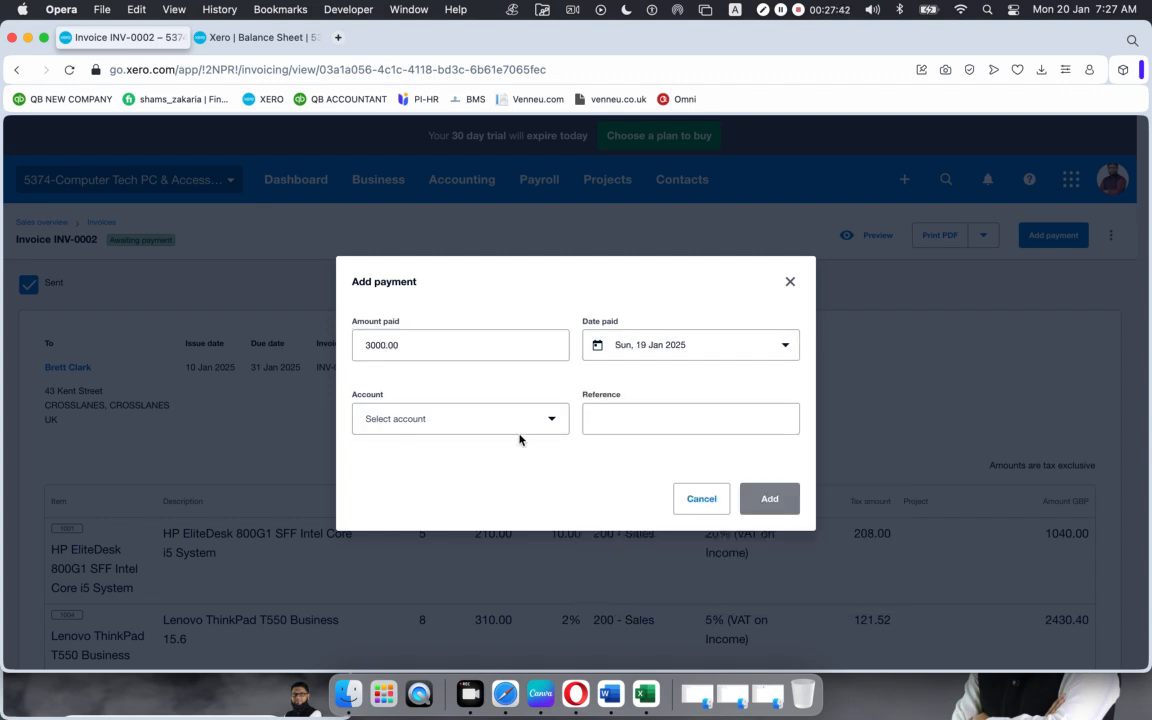
# Step: Pay it into the RBS Bank checking account with reference PO5432 and save
pyautogui.click(437, 425)
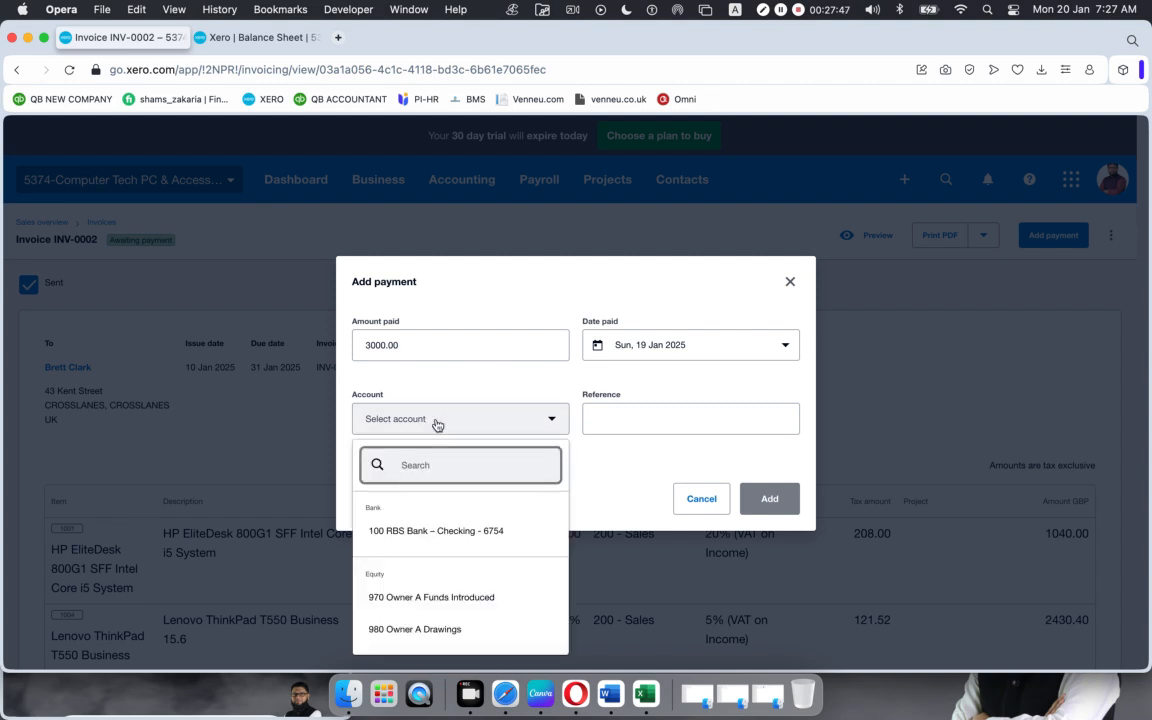
pyautogui.click(407, 539)
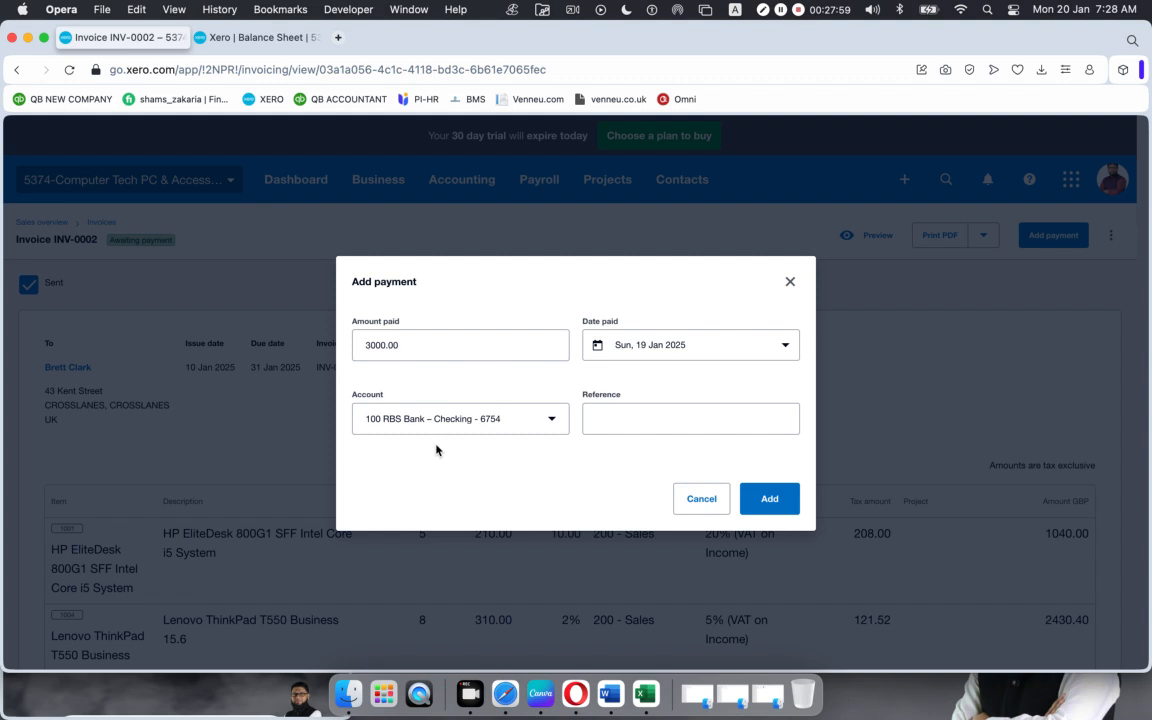
pyautogui.click(653, 418)
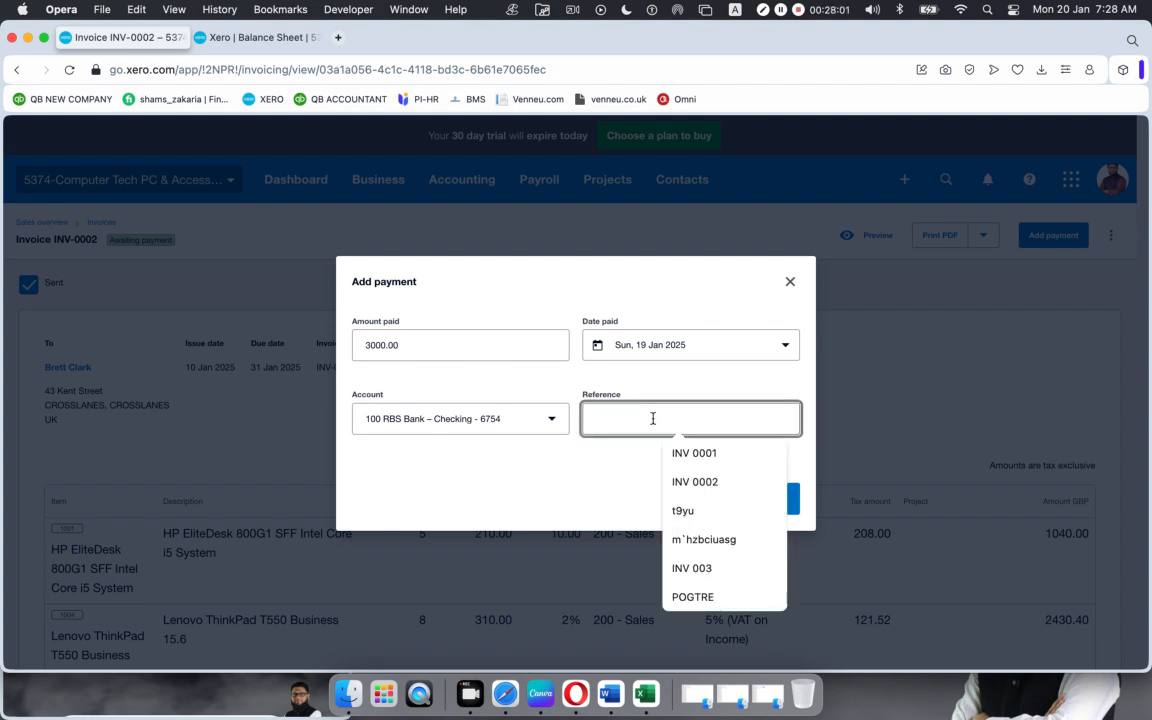
pyautogui.write('PO')
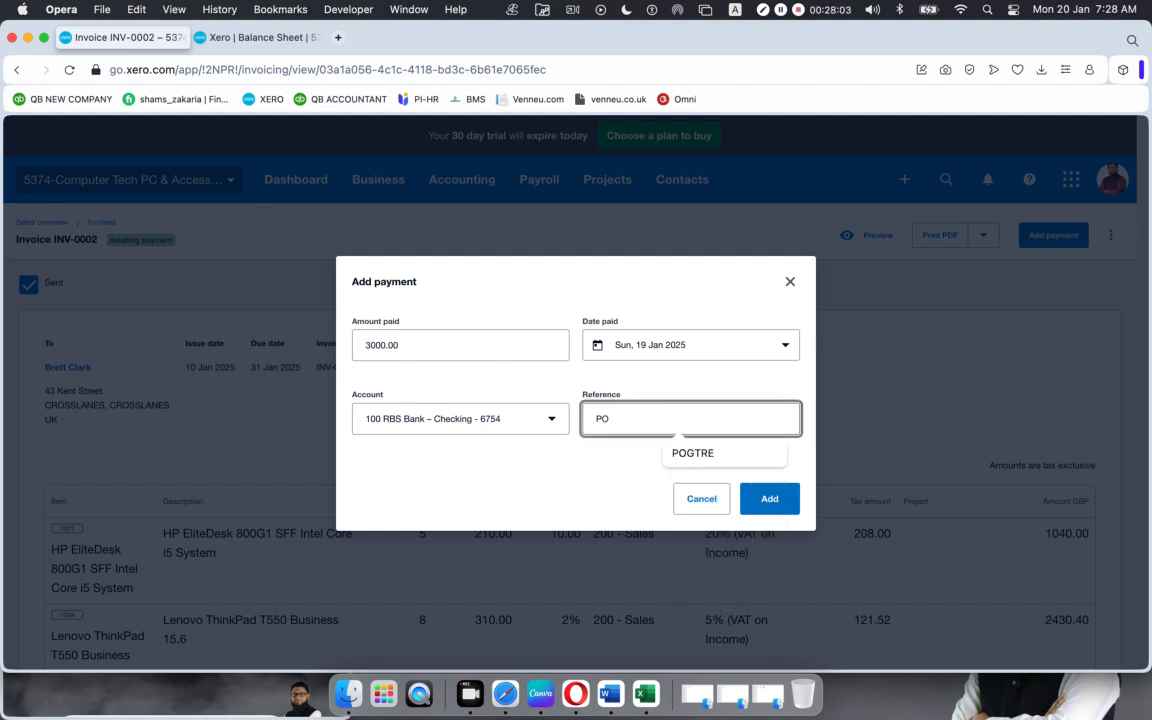
pyautogui.write('5432')
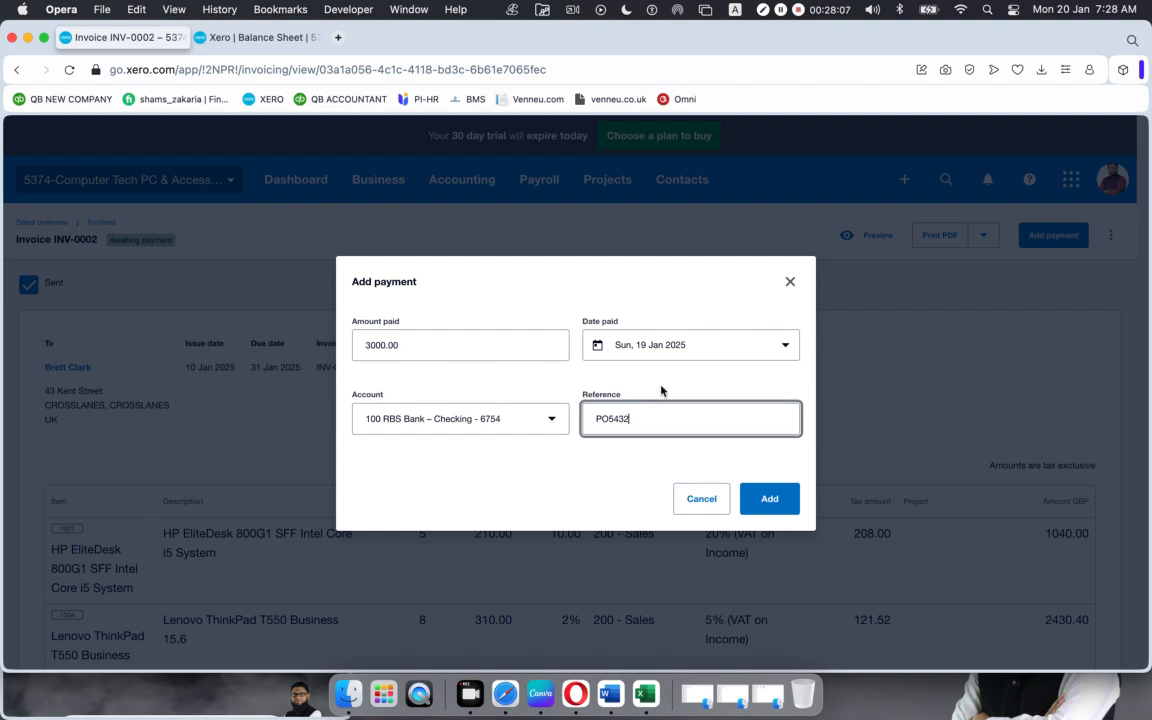
pyautogui.click(776, 501)
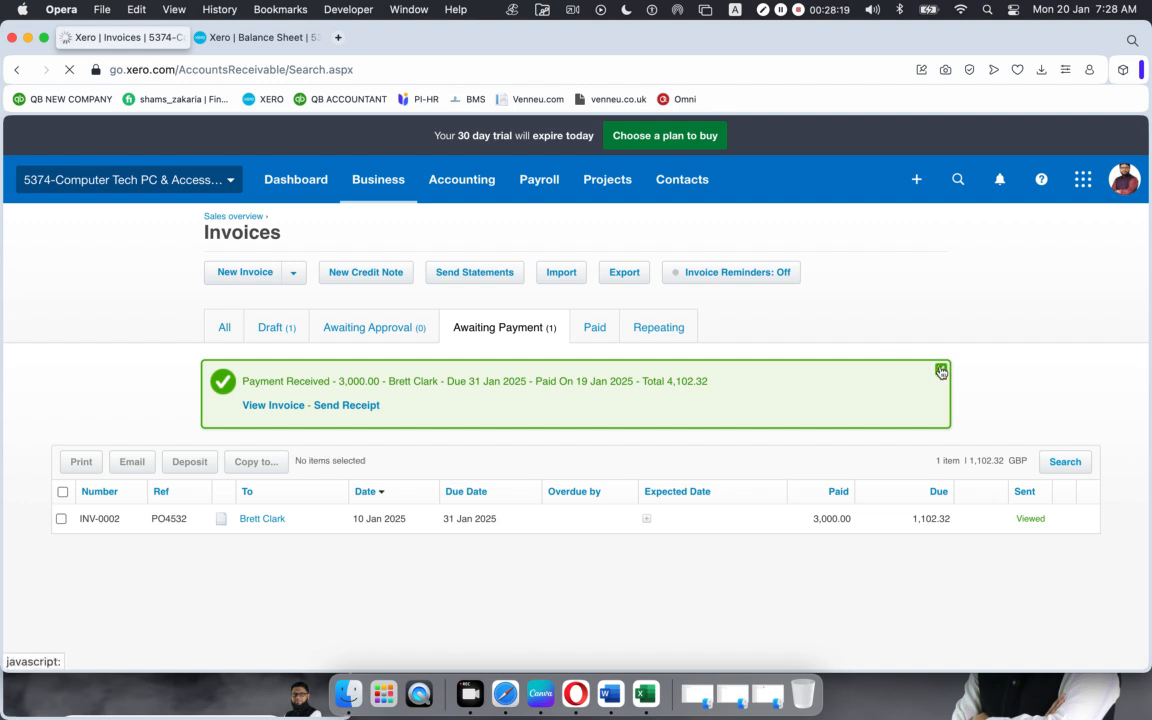
# Step: Close the Payment Received banner and reopen INV-0002 from the Awaiting Payment list
pyautogui.click(941, 370)
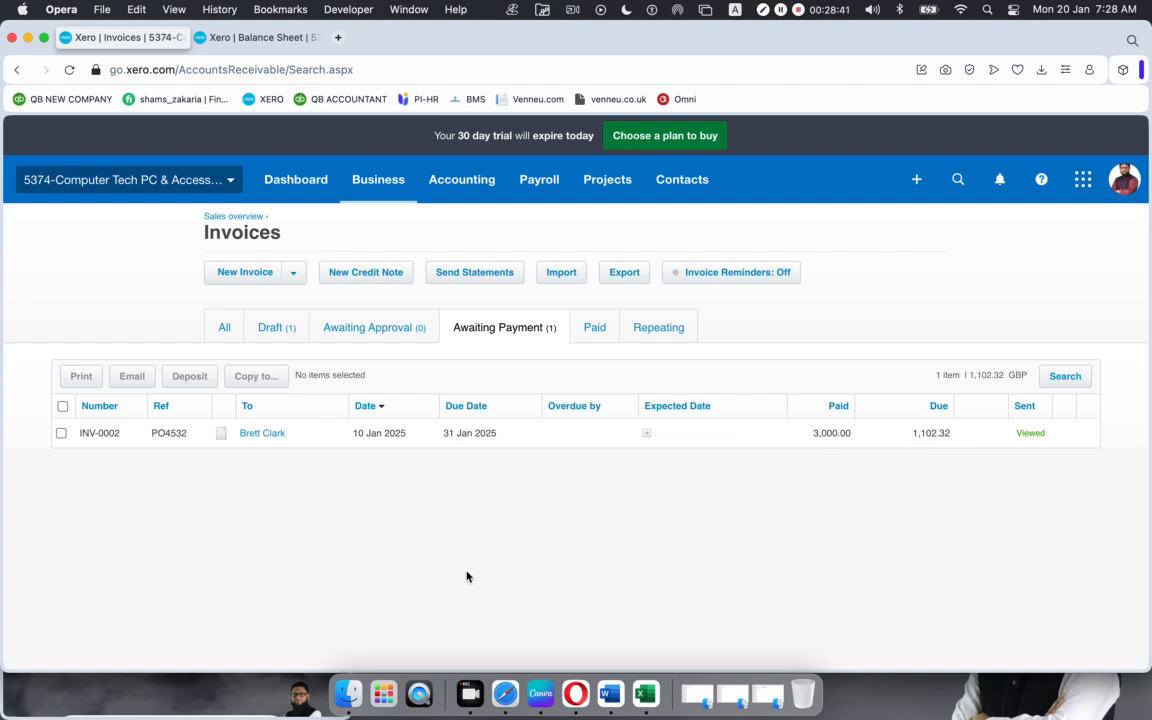
pyautogui.click(549, 434)
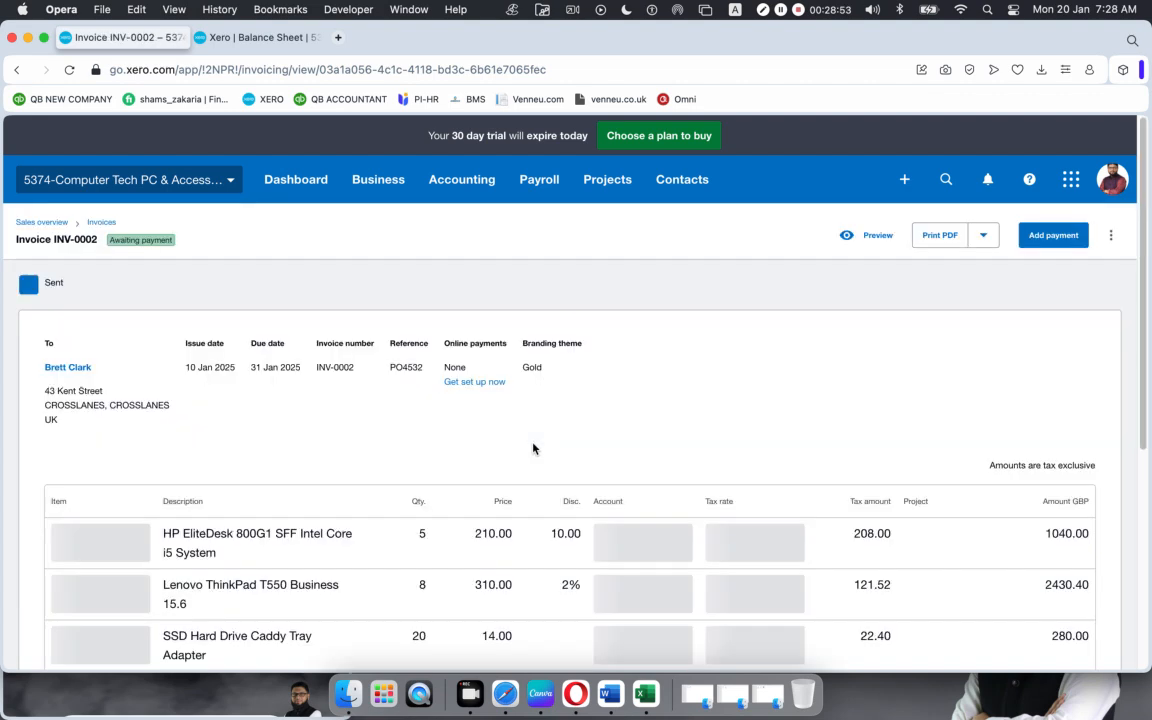
# Step: Record the remaining 1,102.32 into RBS Bank checking with reference PO5432
pyautogui.click(1045, 237)
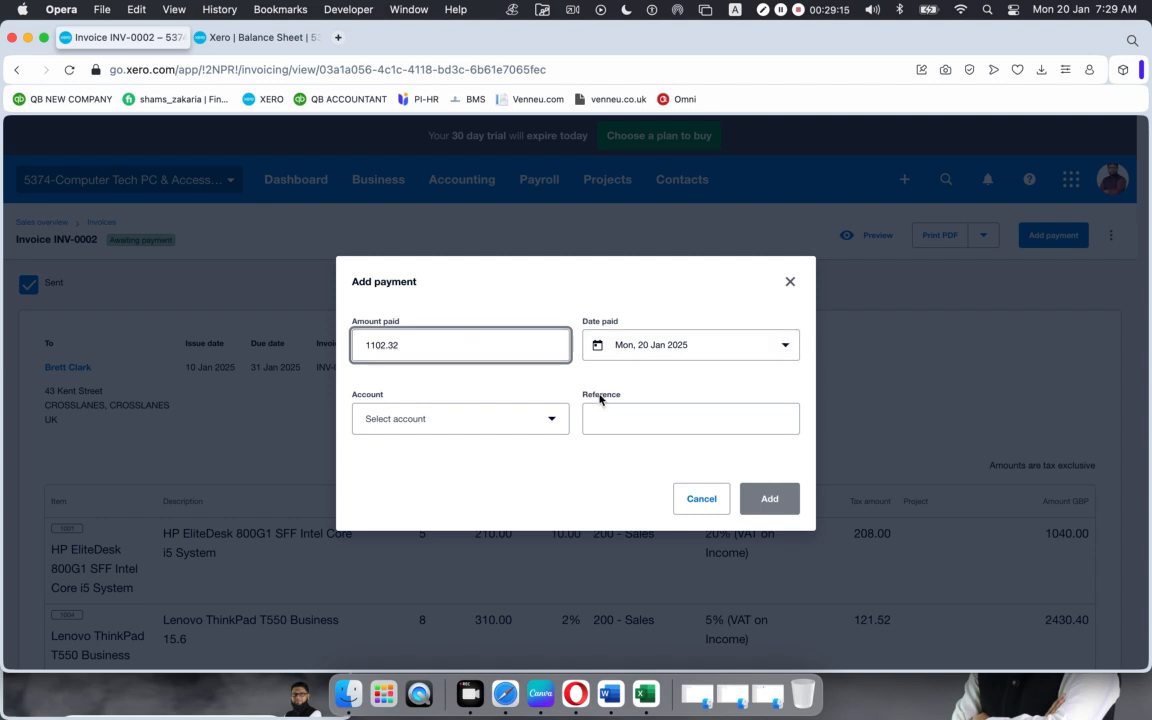
pyautogui.click(545, 424)
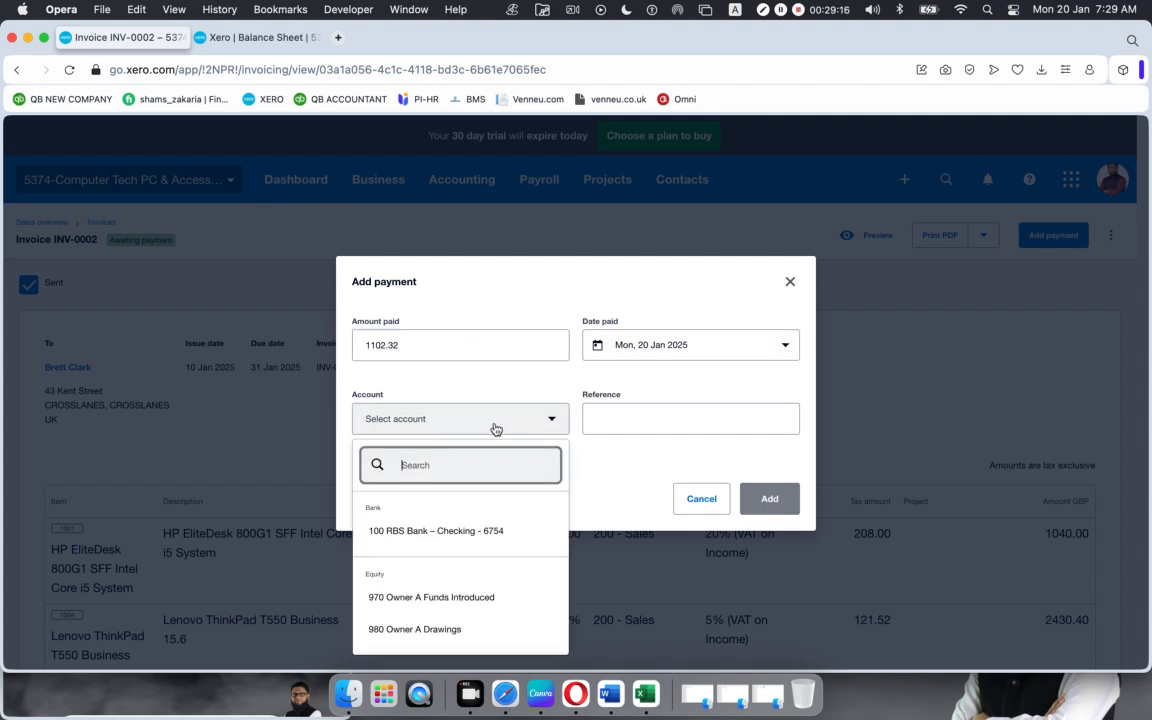
pyautogui.click(397, 534)
pyautogui.click(662, 418)
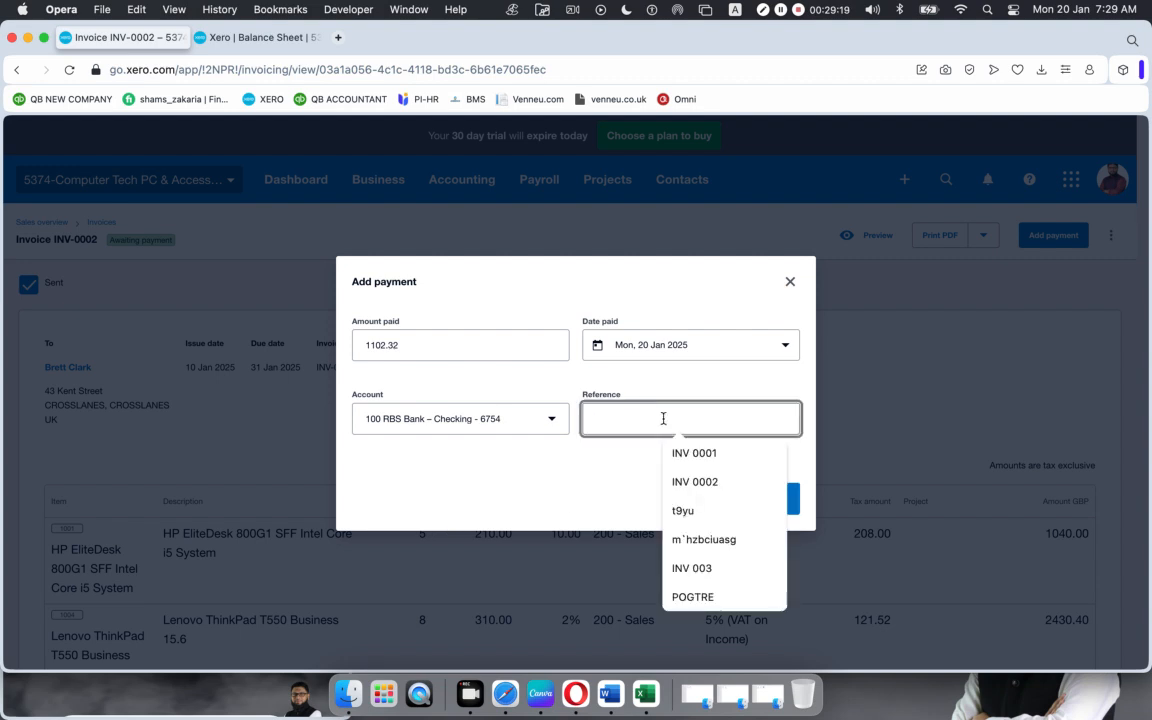
pyautogui.write('PO')
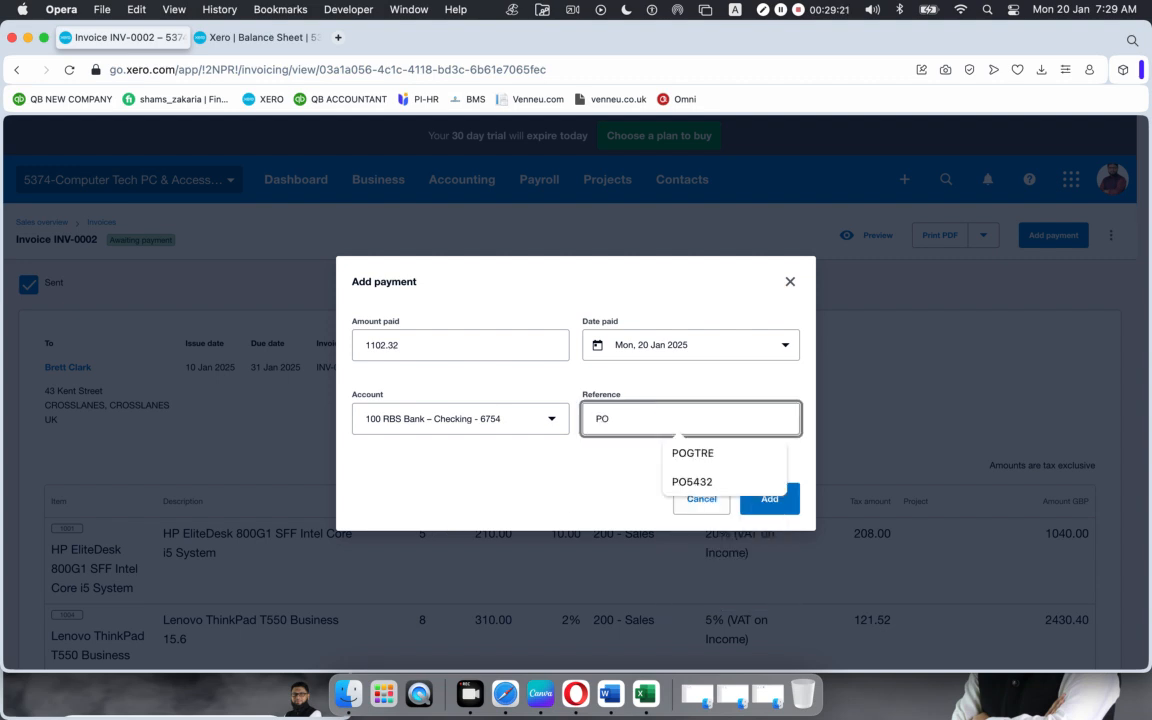
pyautogui.write('5432')
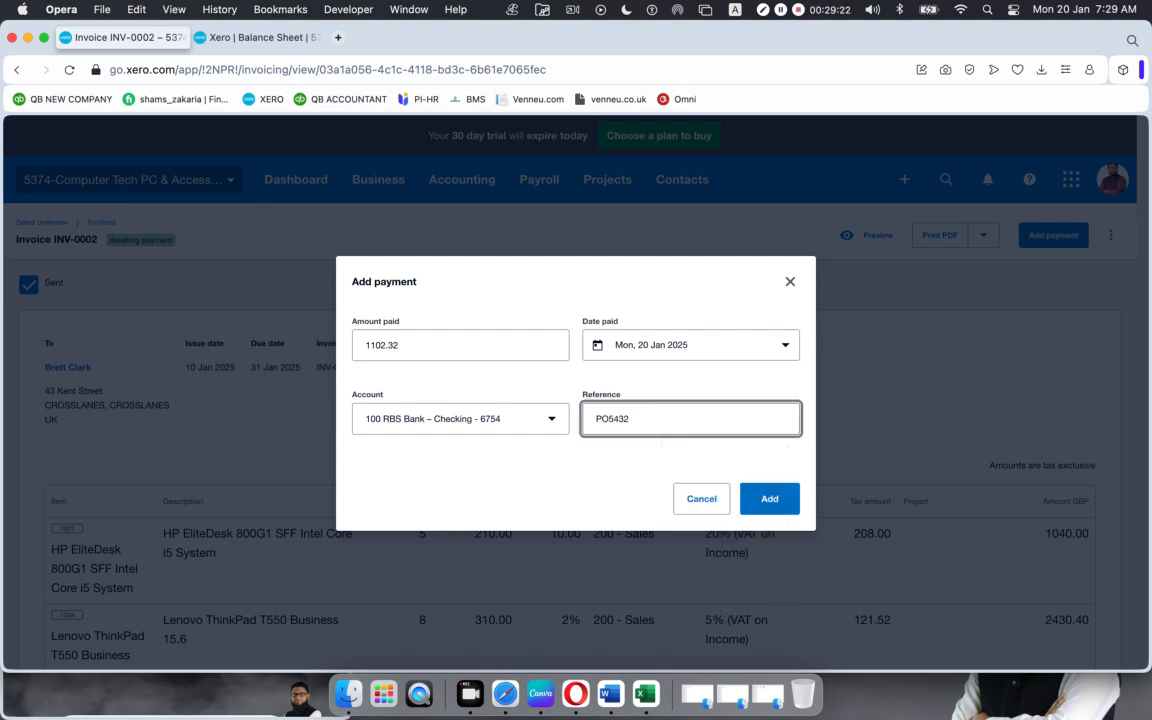
pyautogui.click(765, 505)
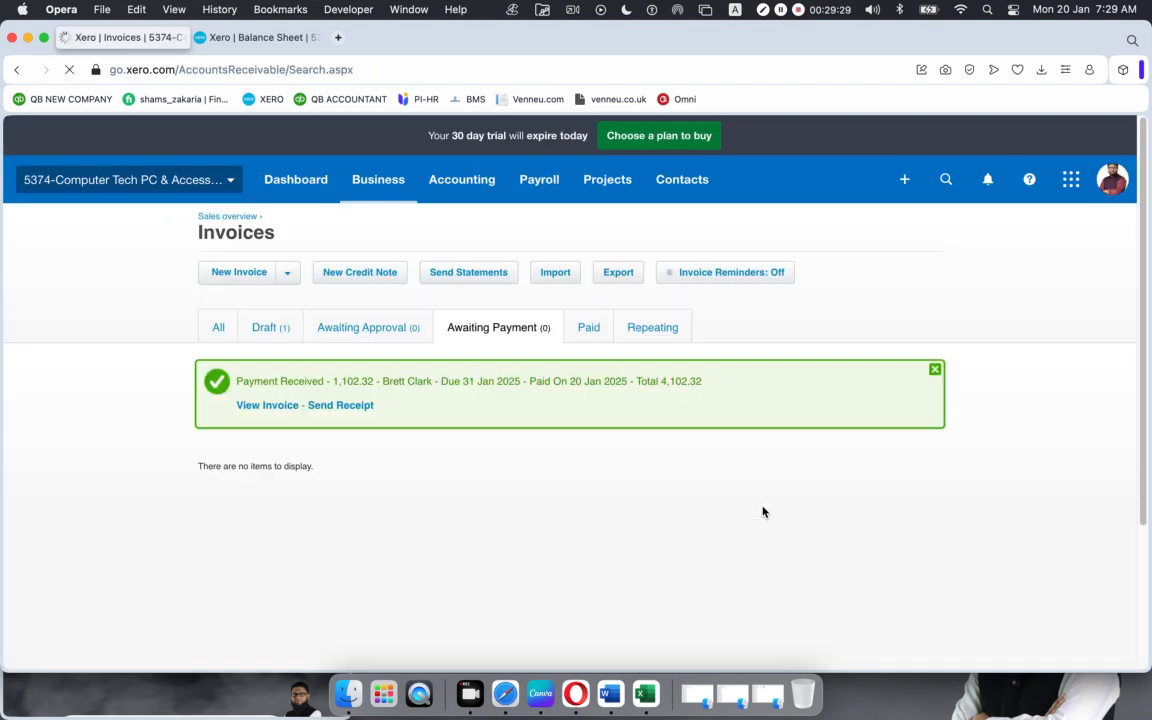
# Step: Check INV-0002 under Paid invoices at 4,102.32, then show the Balance Sheet
pyautogui.click(935, 371)
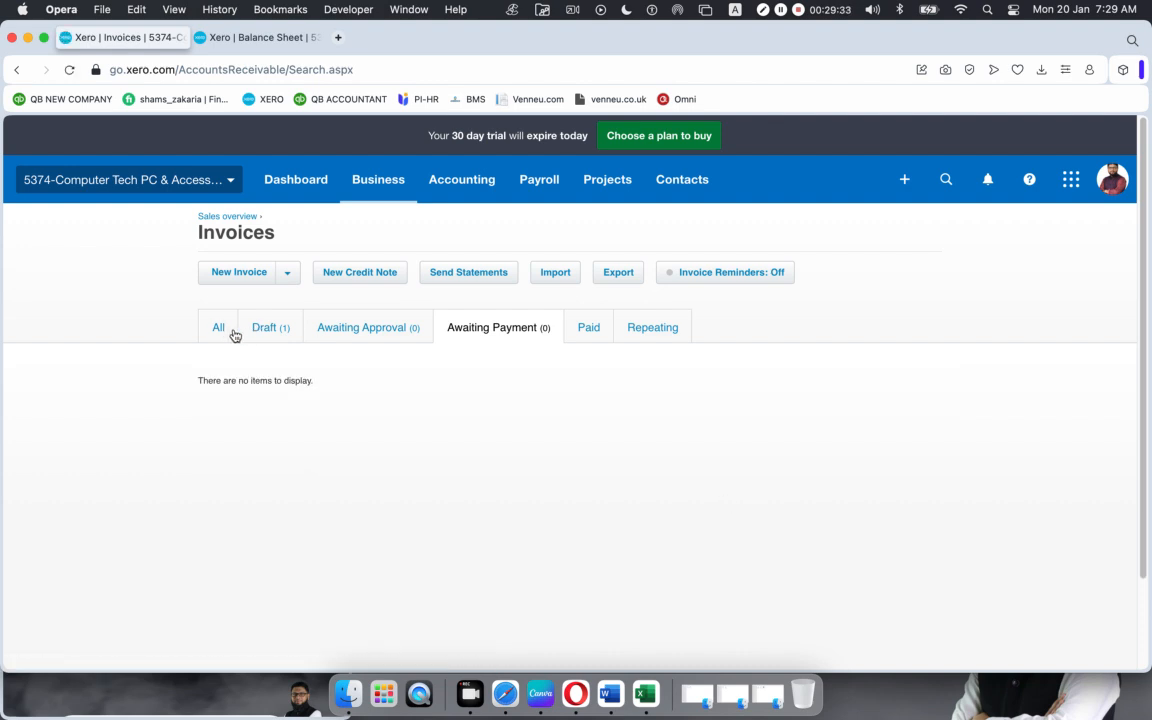
pyautogui.click(270, 331)
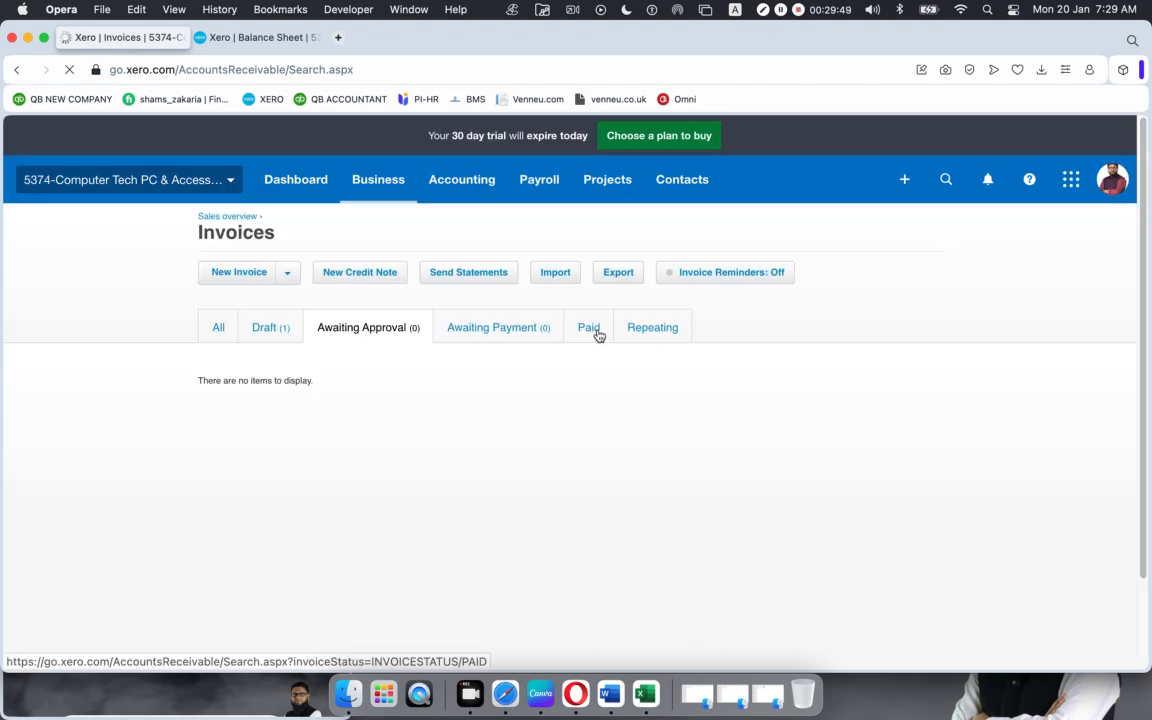
pyautogui.click(591, 333)
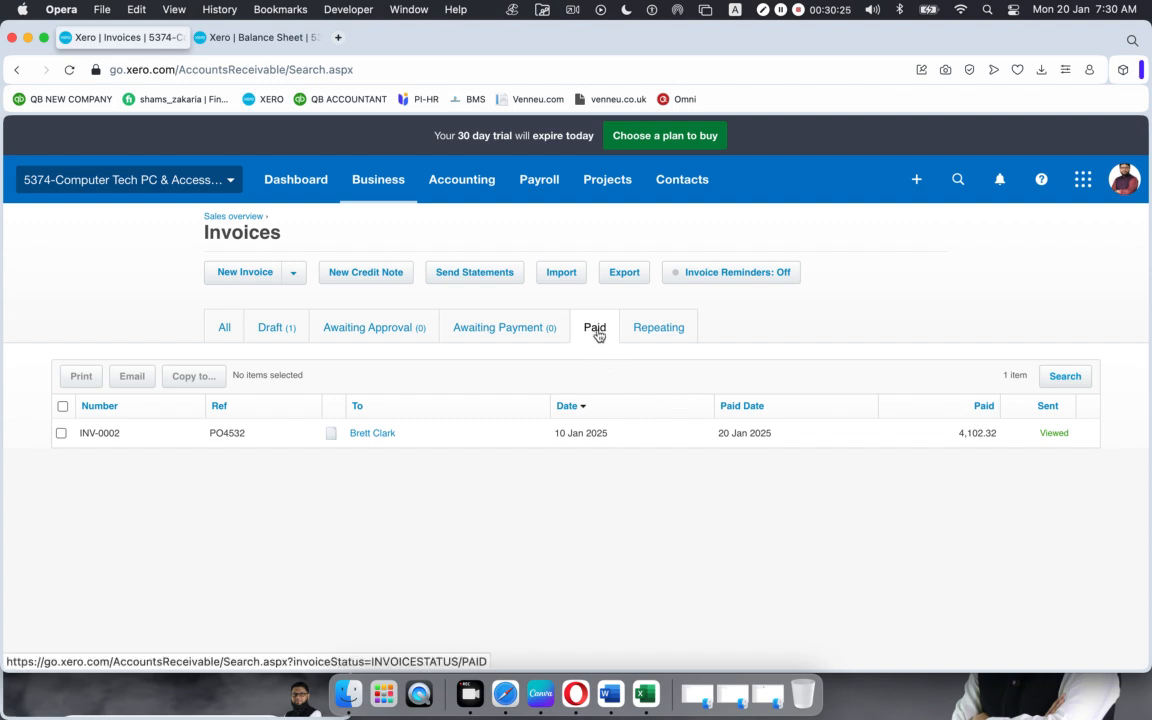
pyautogui.click(265, 38)
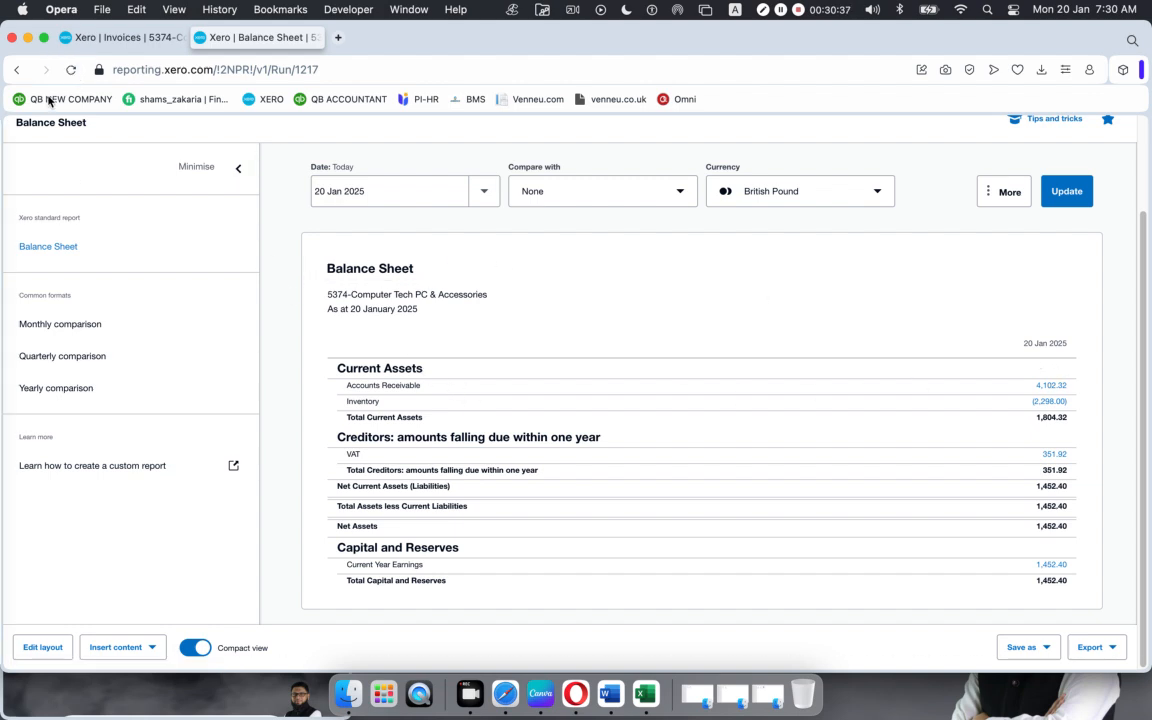
# Step: Reload the Balance Sheet to see 4,102.32 in RBS Bank, then return to paid invoices
pyautogui.click(71, 70)
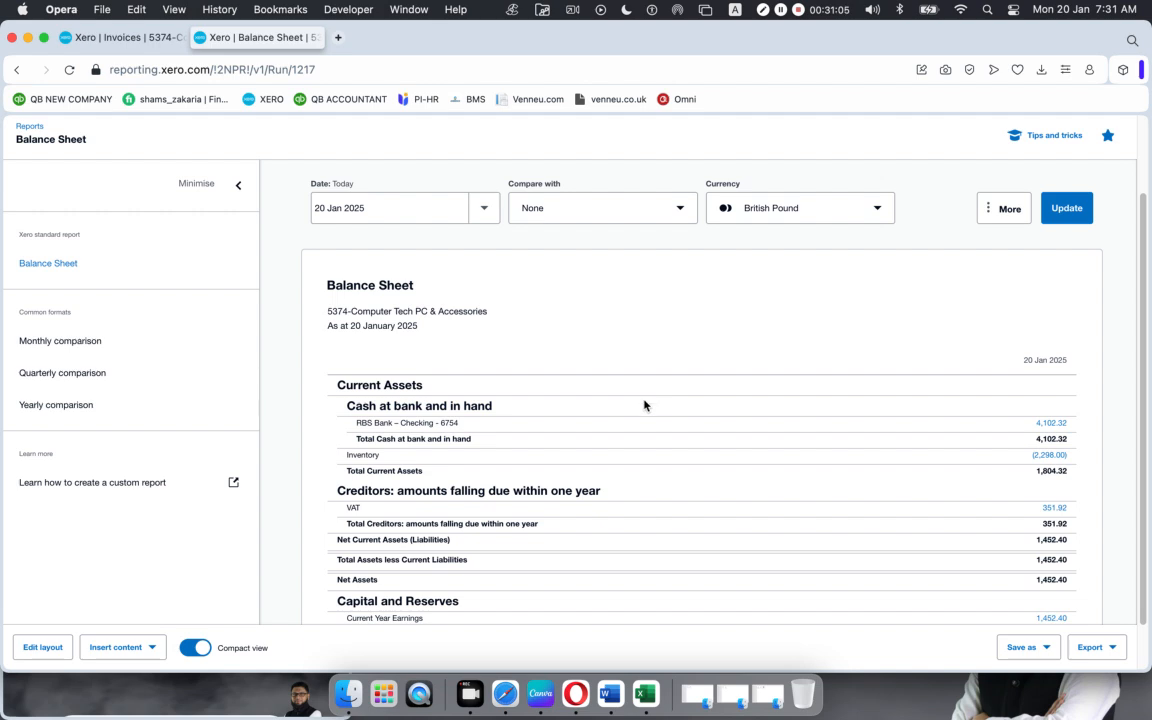
pyautogui.click(120, 37)
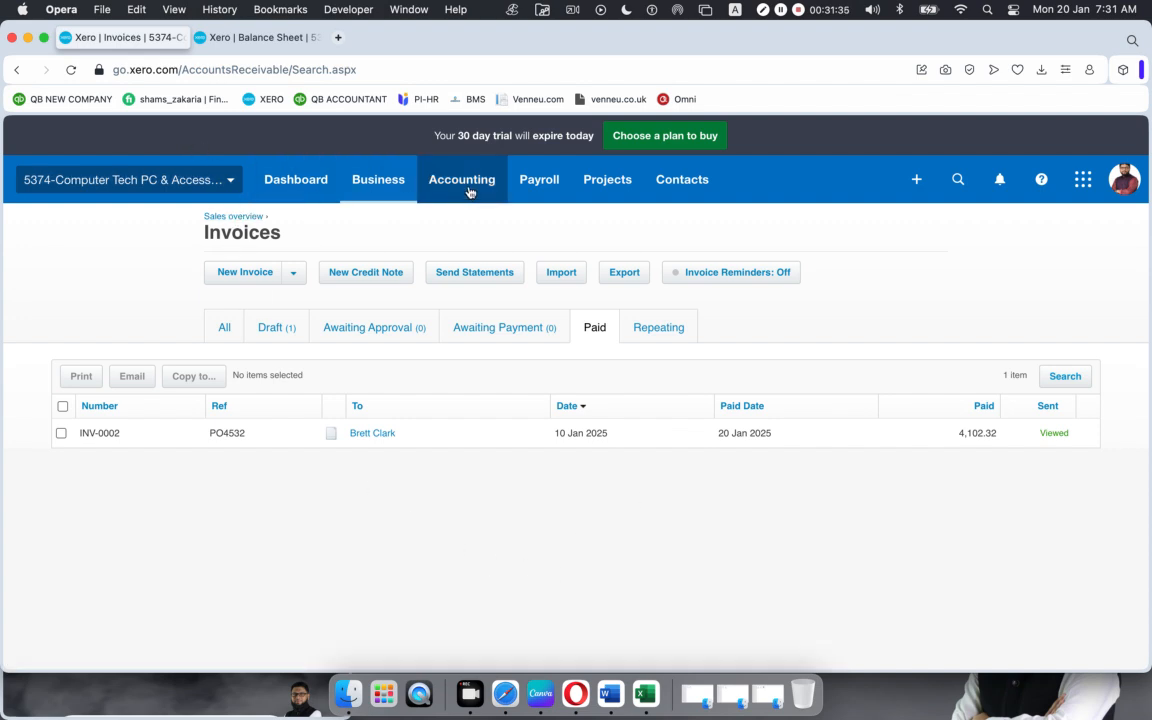
# Step: From the Sales overview, create new draft invoice INV-0003 via New > Invoice
pyautogui.click(381, 187)
pyautogui.click(400, 476)
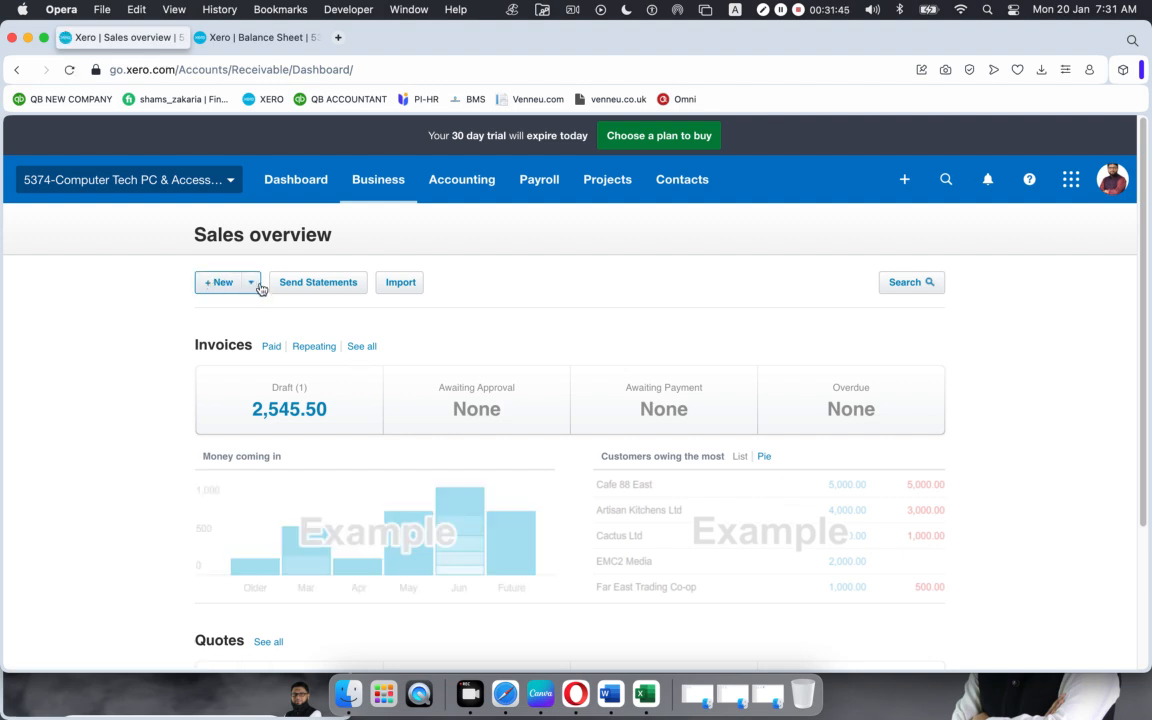
pyautogui.click(253, 284)
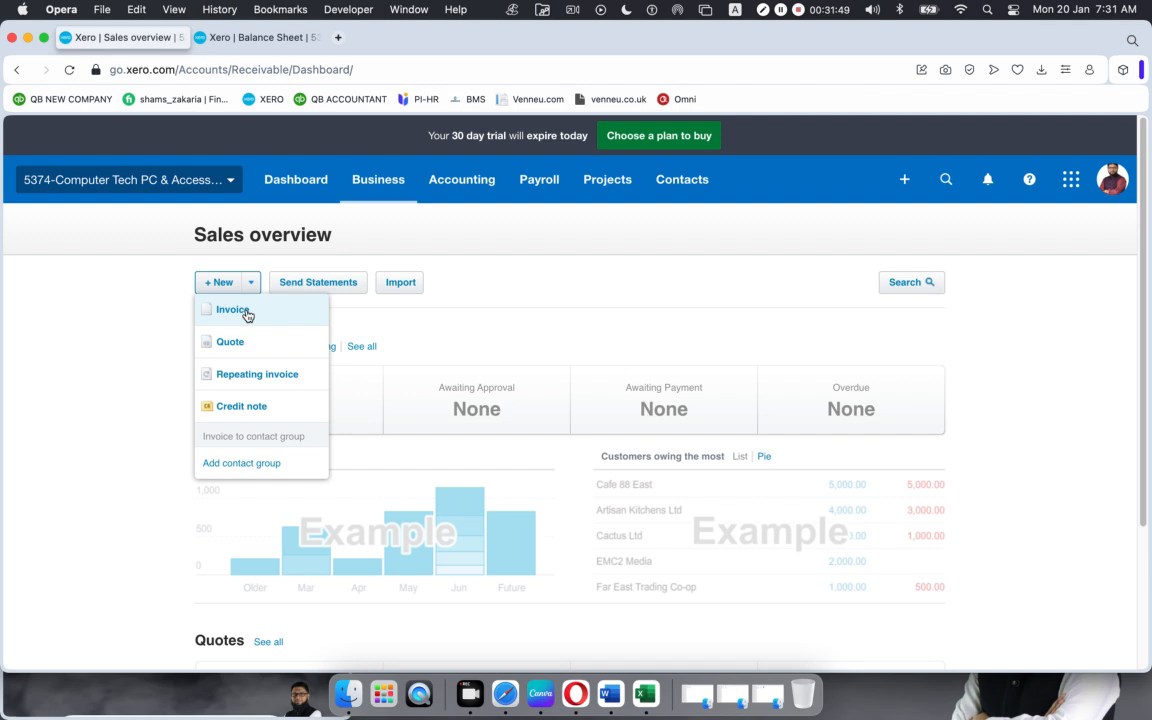
pyautogui.click(246, 312)
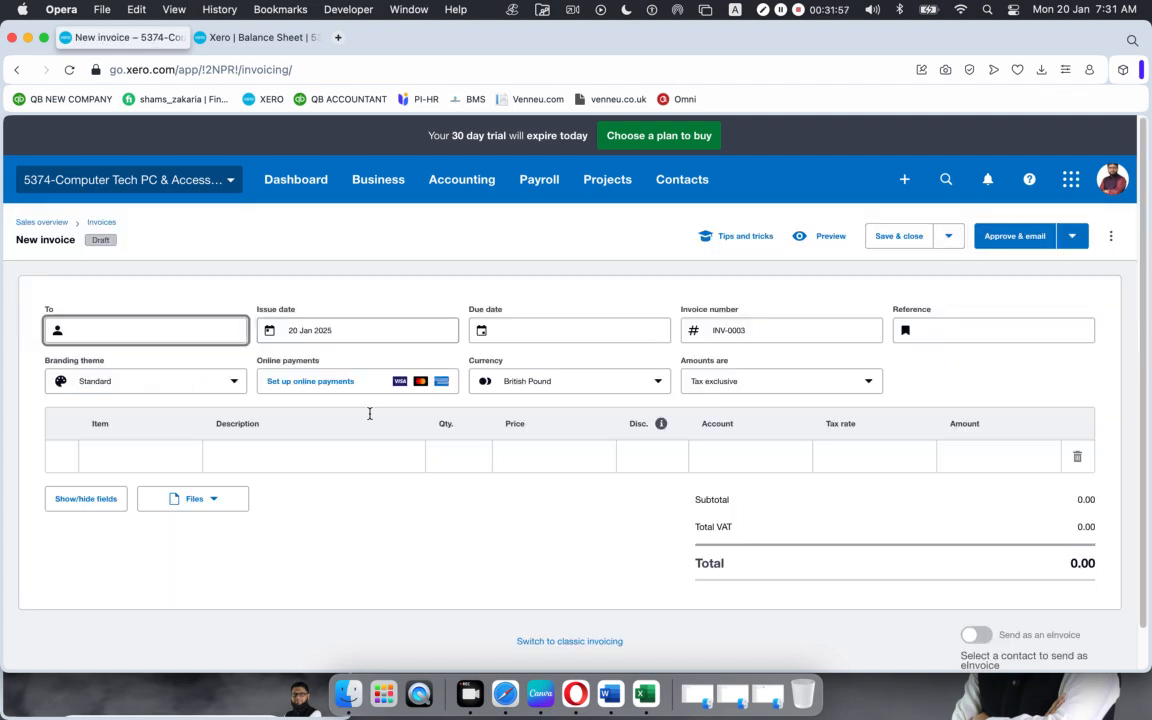
# Step: From the Invoices list, start a new invoice addressed to the customer
pyautogui.click(378, 180)
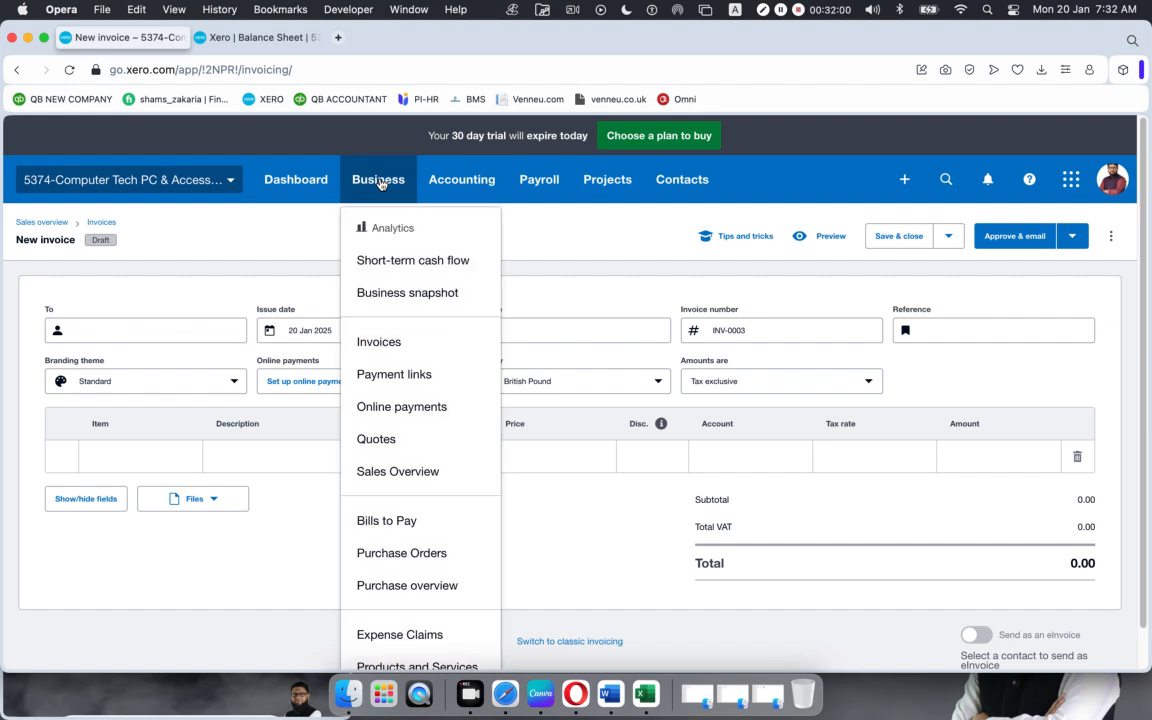
pyautogui.click(388, 344)
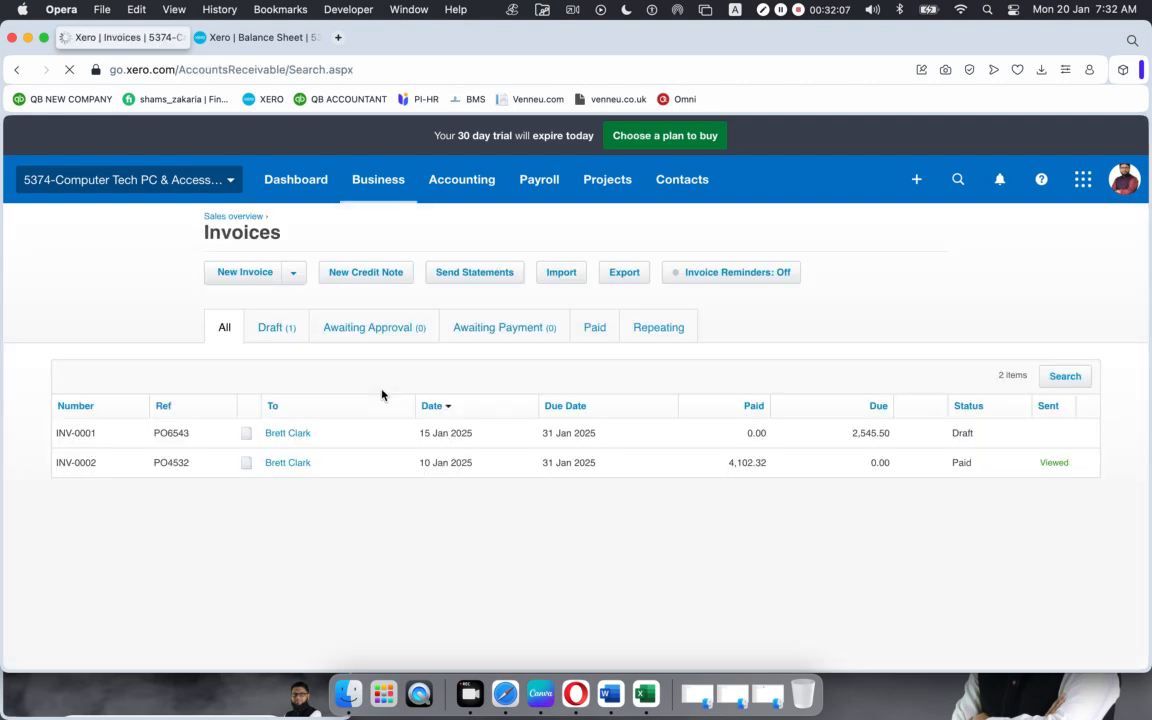
pyautogui.click(246, 273)
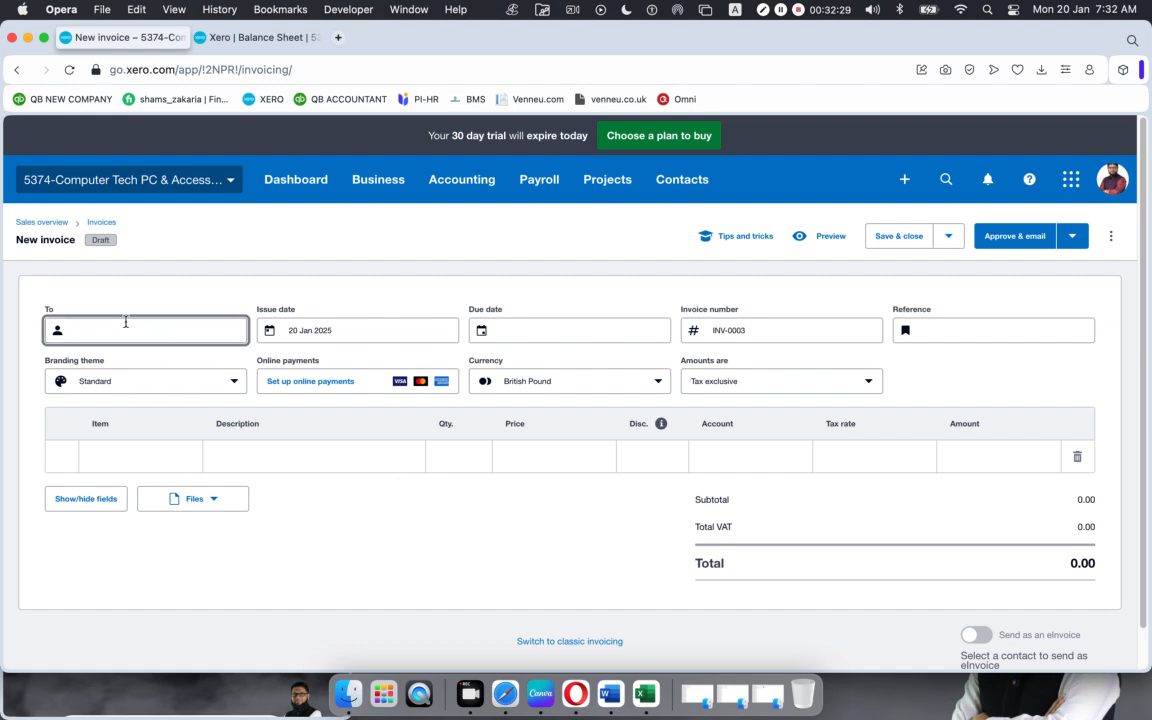
pyautogui.write('a')
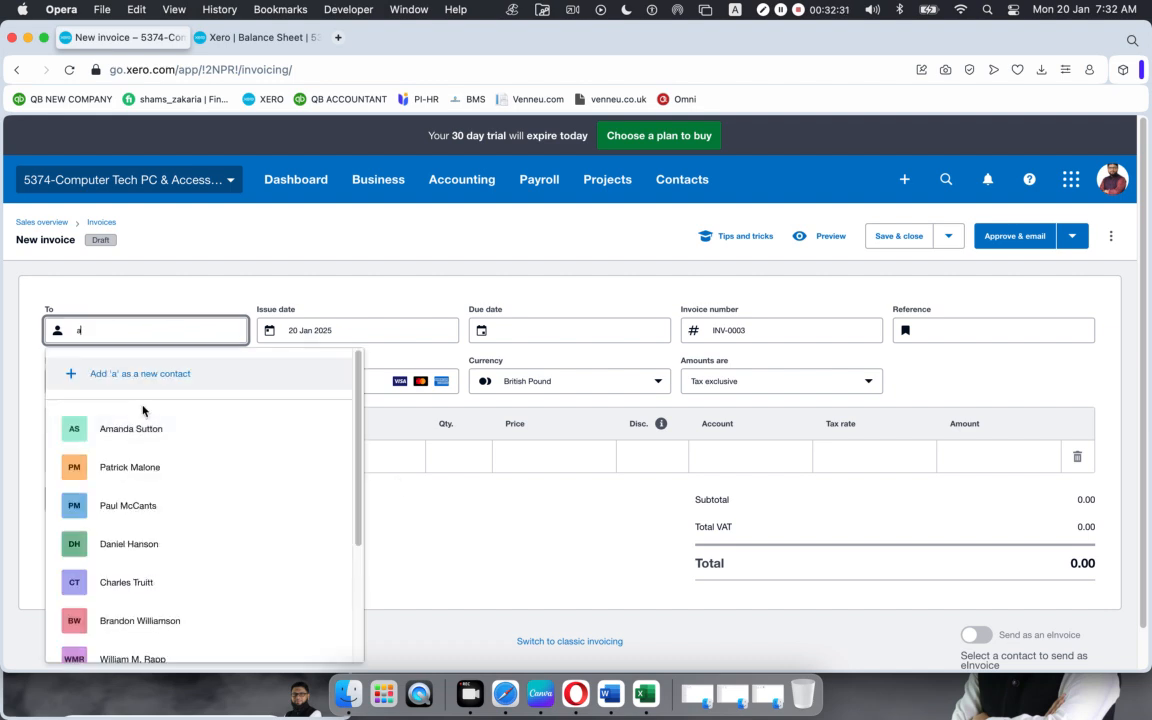
pyautogui.click(144, 434)
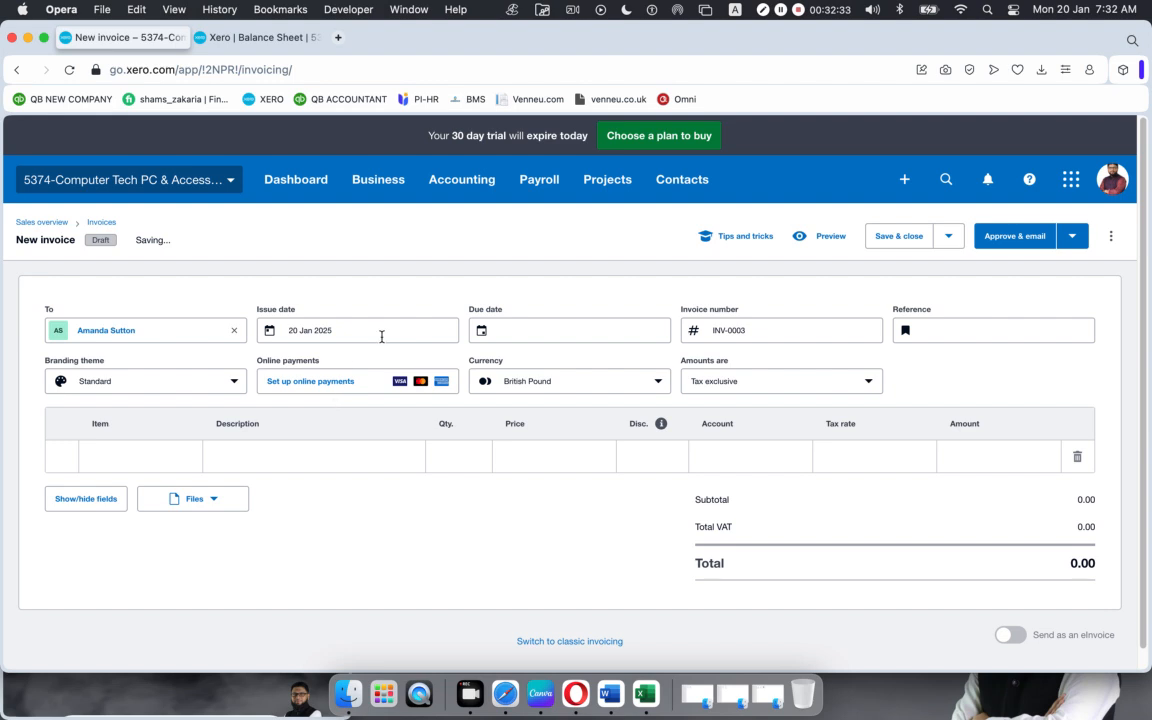
# Step: Set issue date 5 Jan 2025, due date 31 Jan 2025, reference PO5432, and Gold branding
pyautogui.click(424, 329)
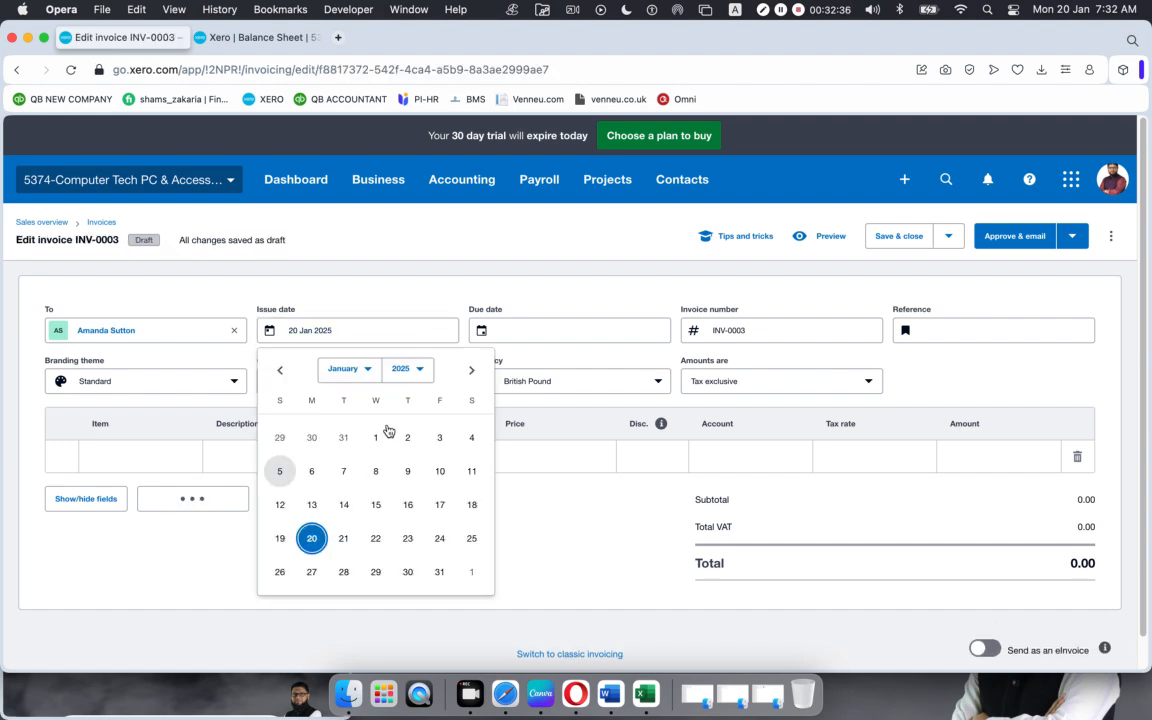
pyautogui.click(281, 471)
pyautogui.click(572, 333)
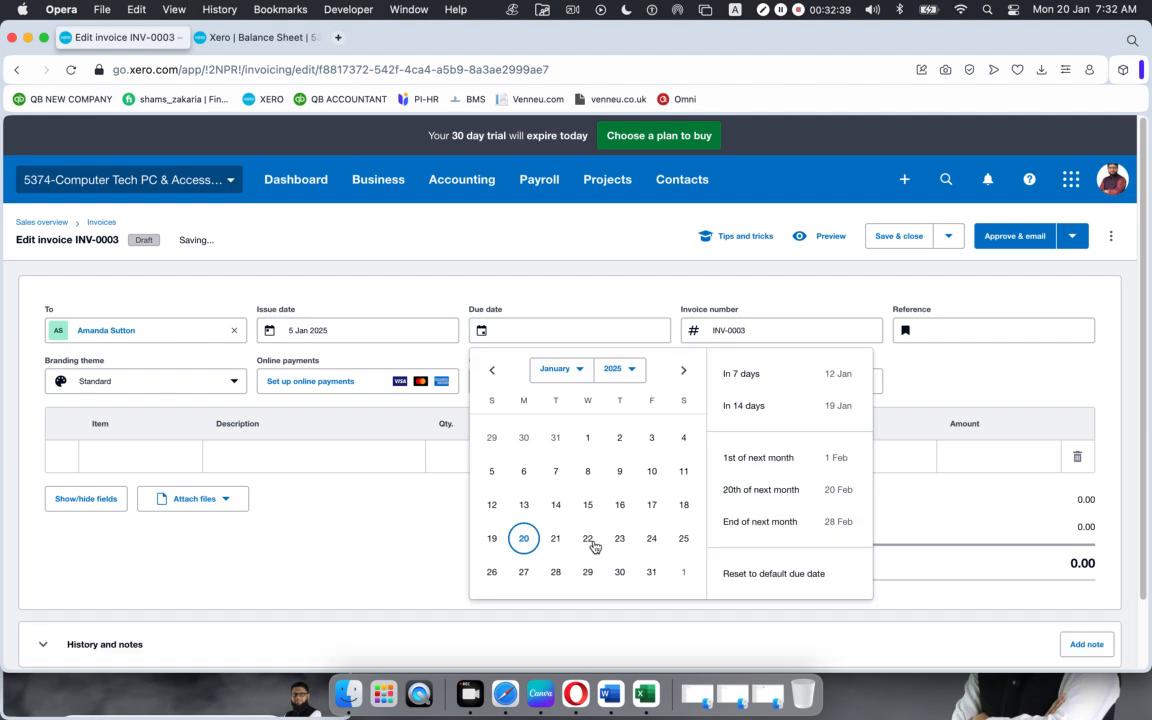
pyautogui.click(651, 571)
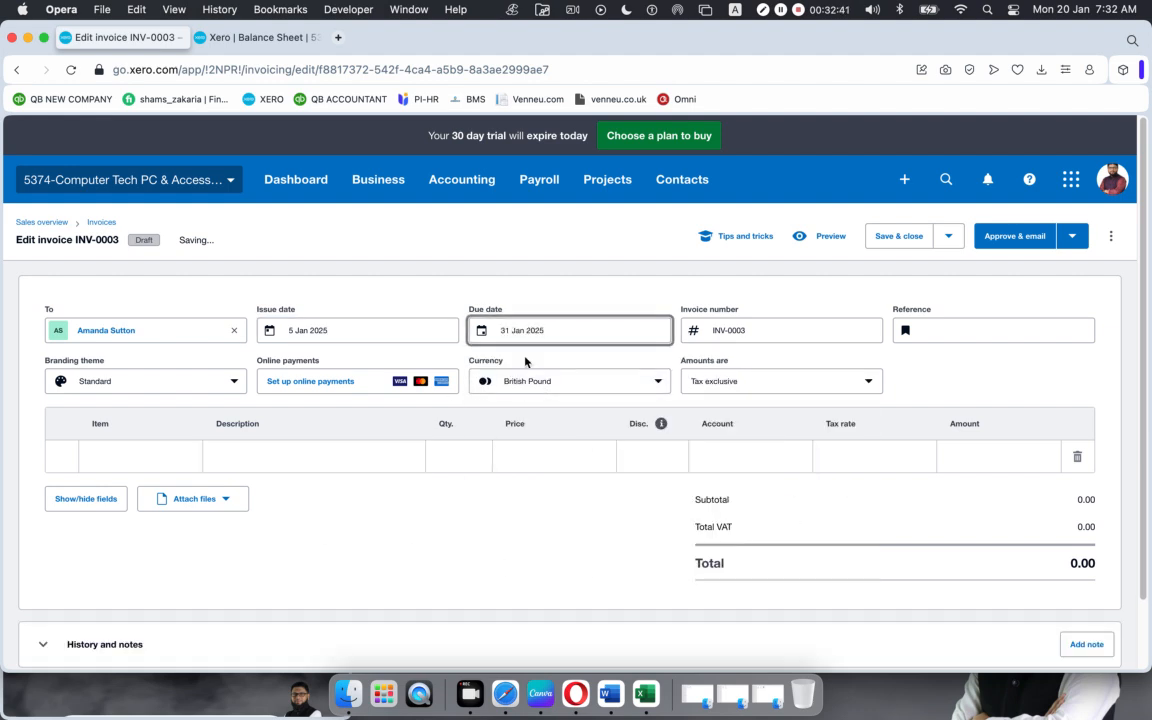
pyautogui.click(991, 338)
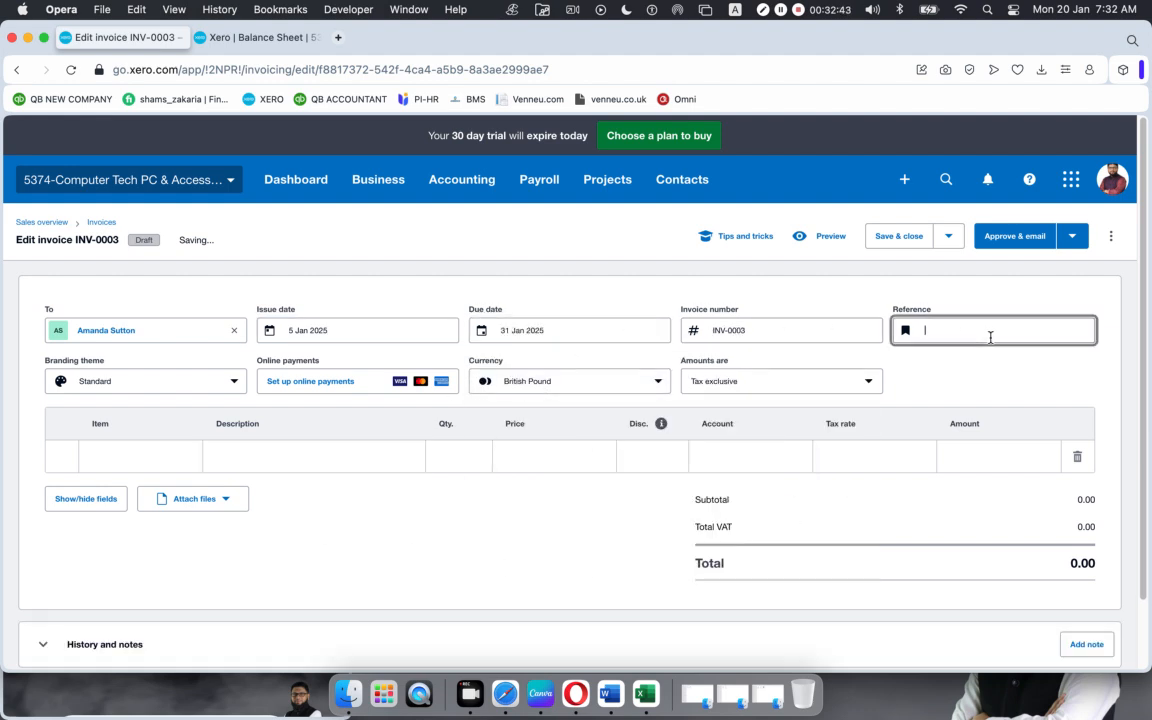
pyautogui.write('PO5432')
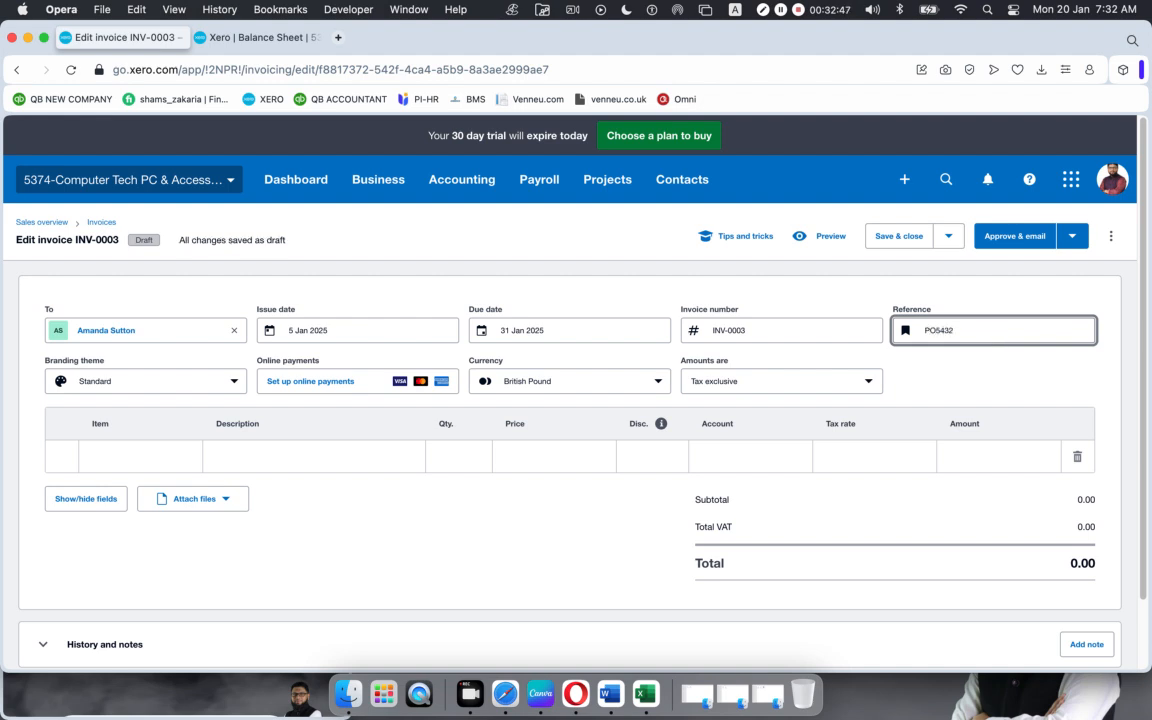
pyautogui.click(131, 382)
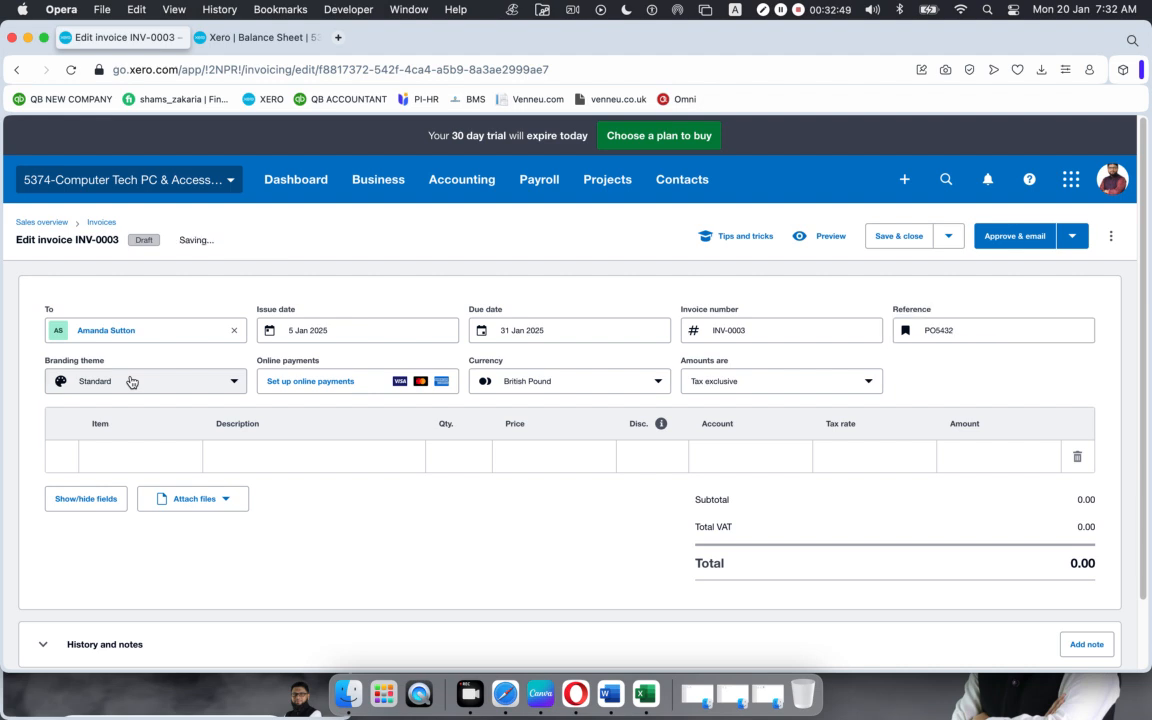
pyautogui.click(72, 456)
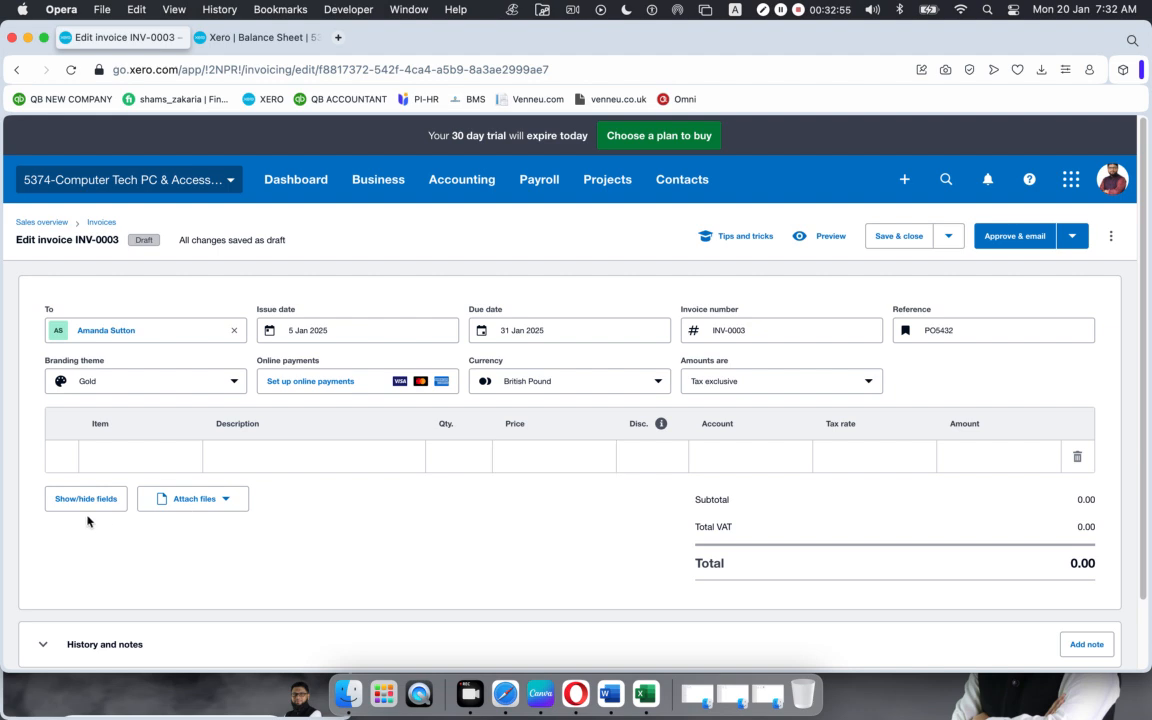
pyautogui.click(172, 452)
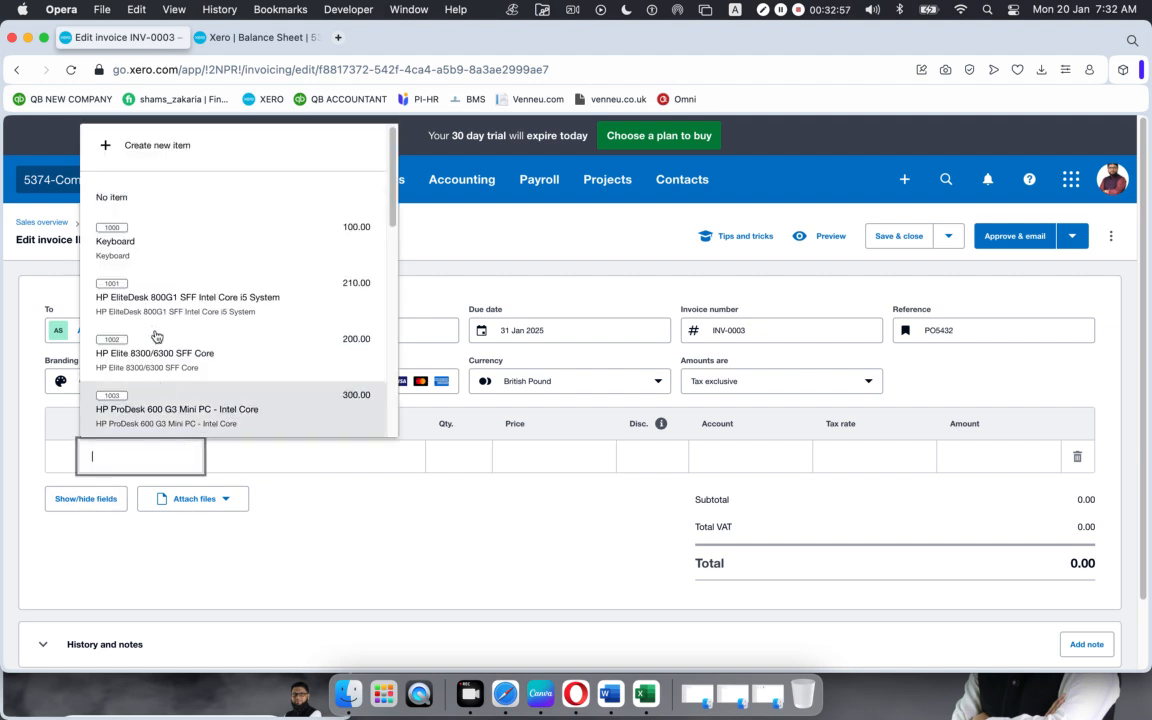
# Step: Add HP Elite 8300/6300 SFF Core and Desktop, Laptop Upgrade and Installation as lines
pyautogui.click(155, 358)
pyautogui.click(165, 494)
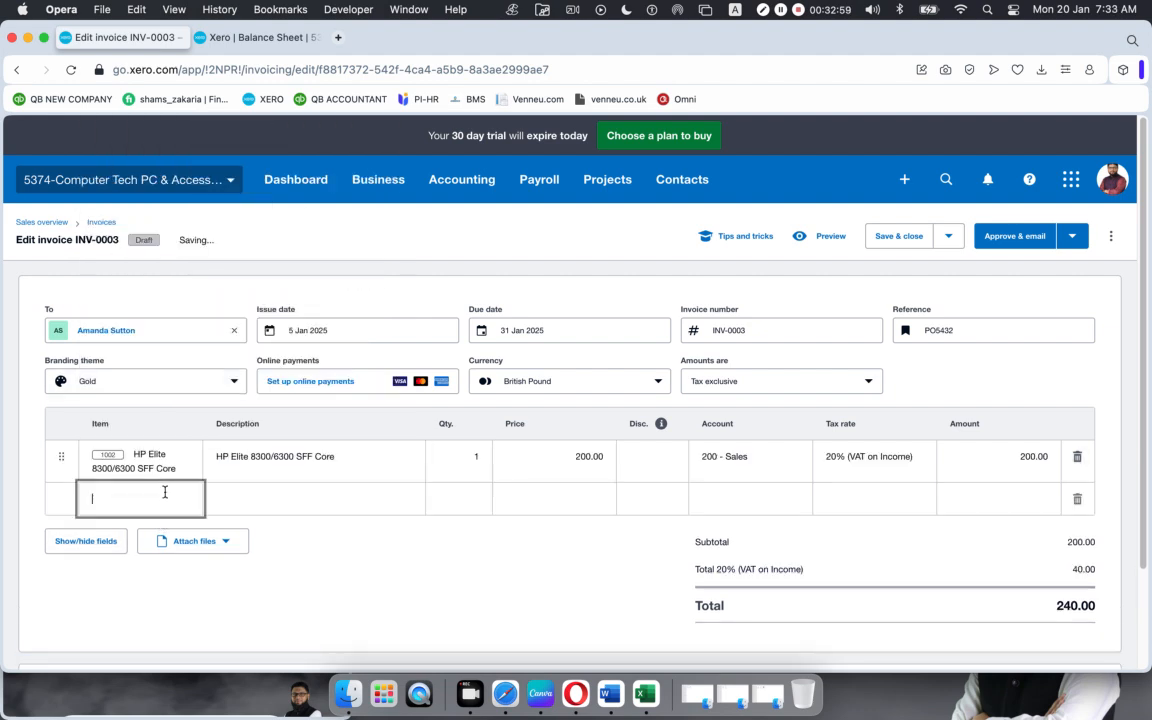
pyautogui.scroll(-5, 178, 430)
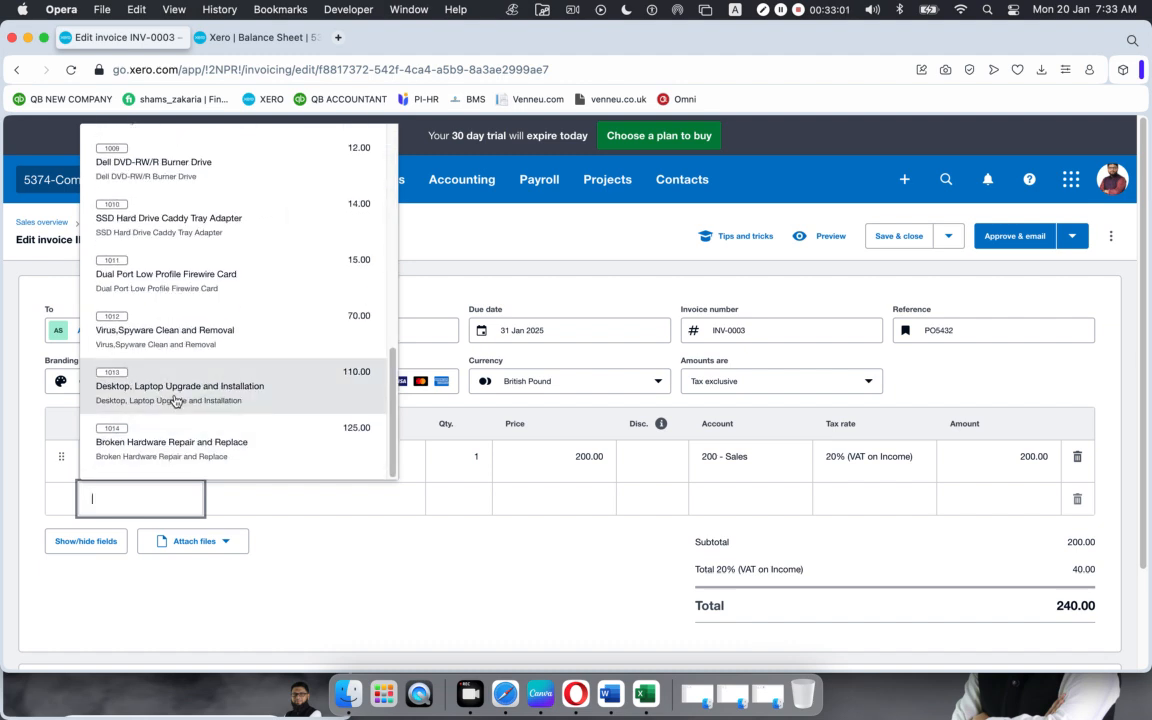
pyautogui.click(175, 398)
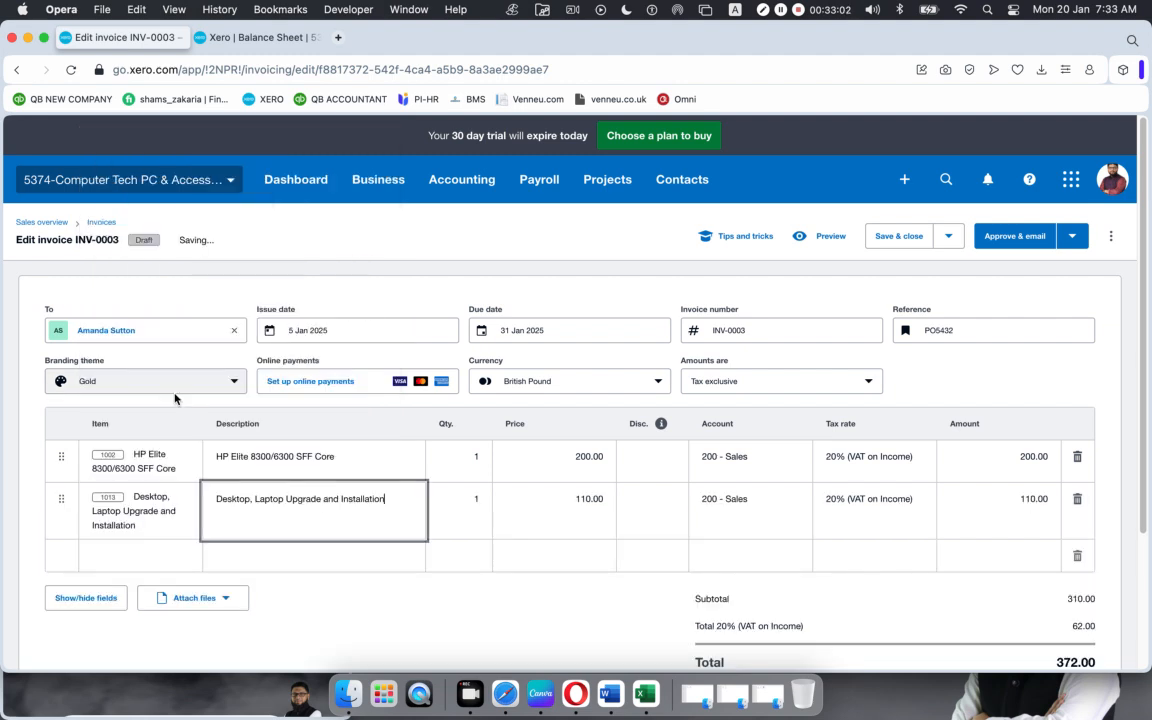
# Step: Set the line quantities to 3 and 4, bringing the total to 1,248.00
pyautogui.click(465, 458)
pyautogui.write('3')
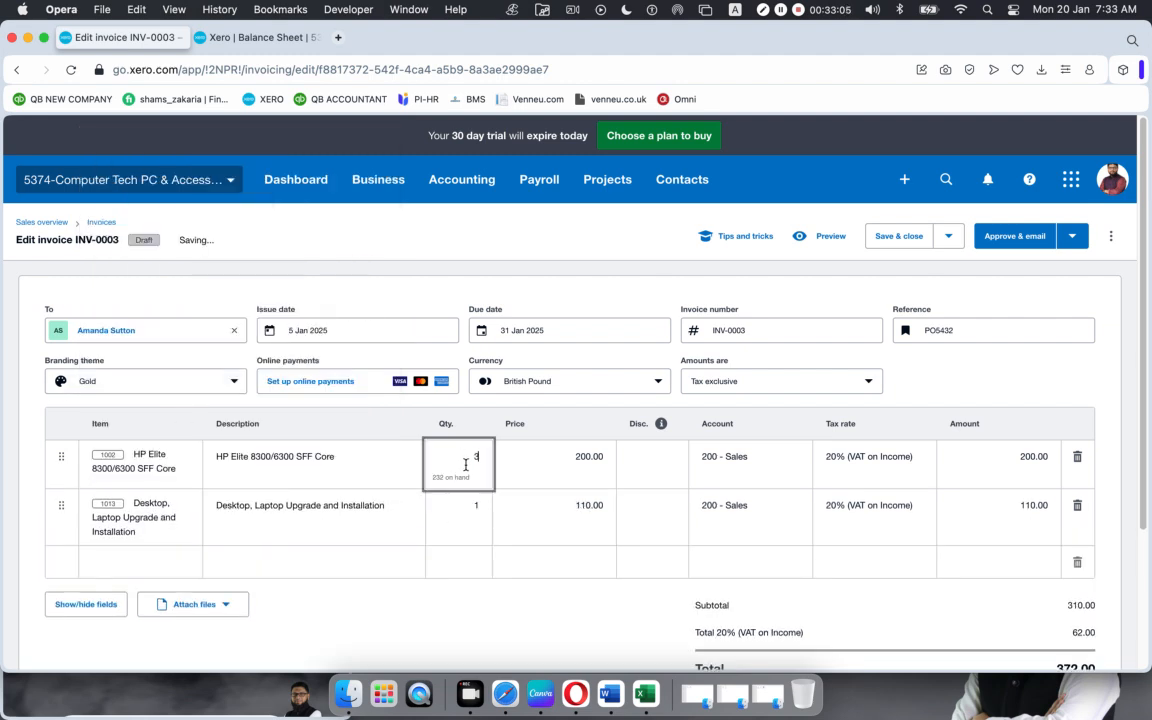
pyautogui.click(489, 507)
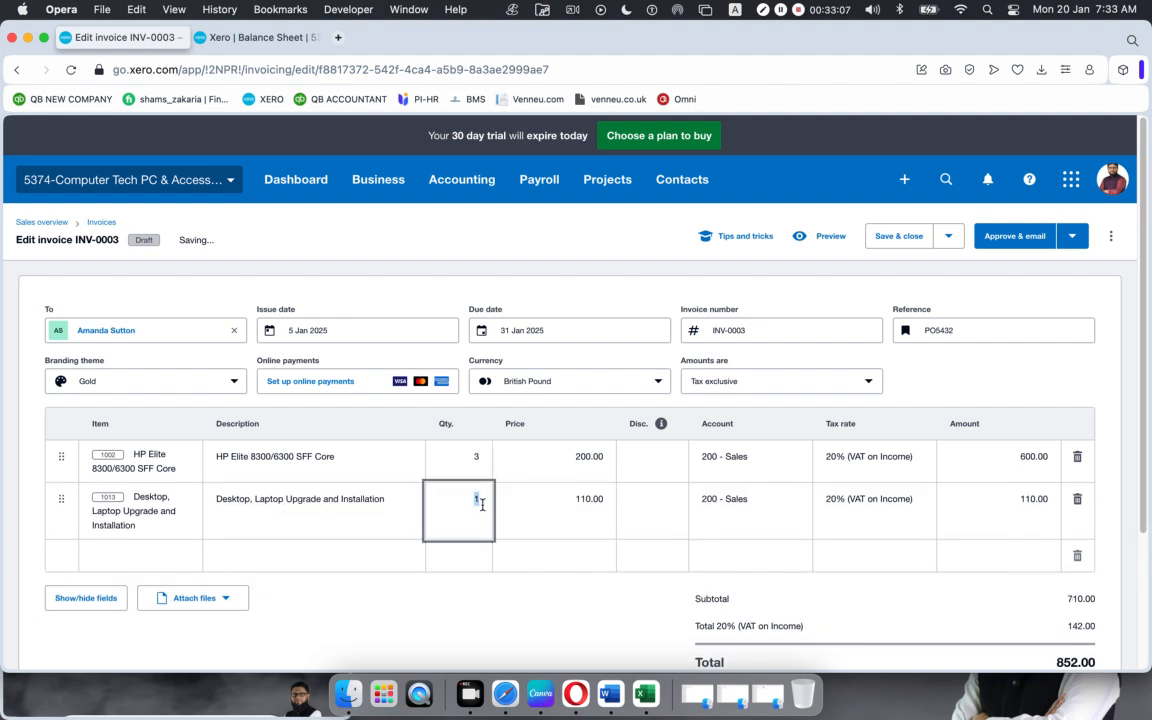
pyautogui.write('4')
pyautogui.click(439, 640)
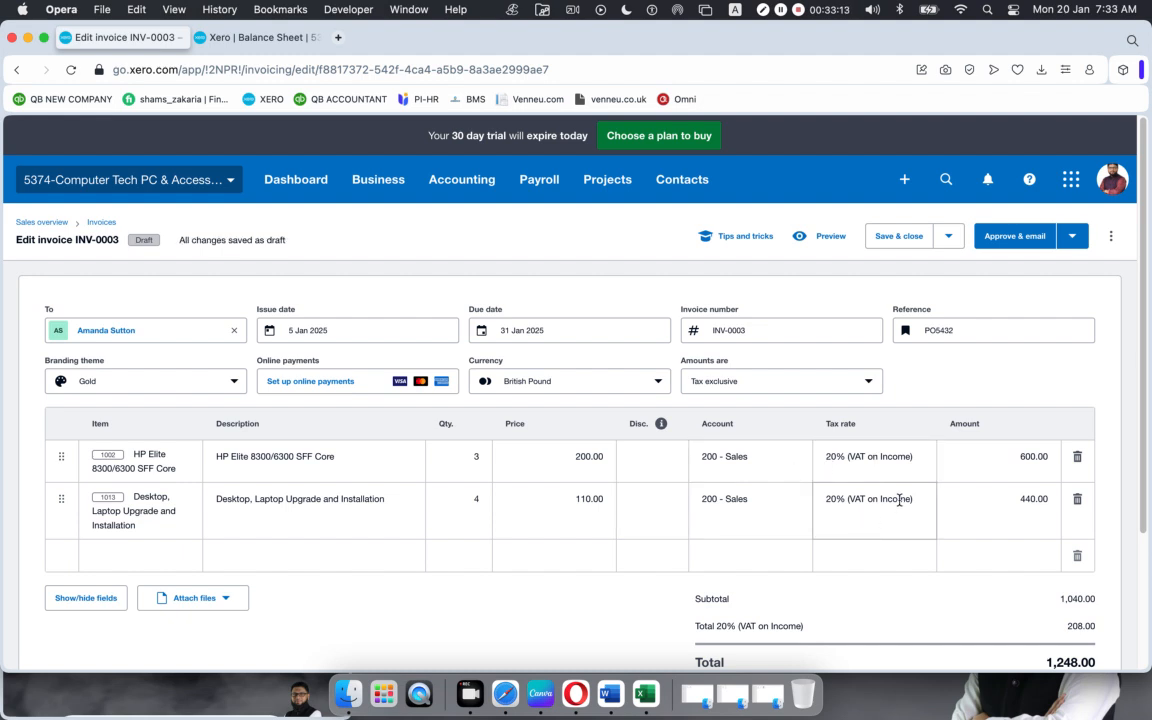
pyautogui.scroll(-3, 828, 499)
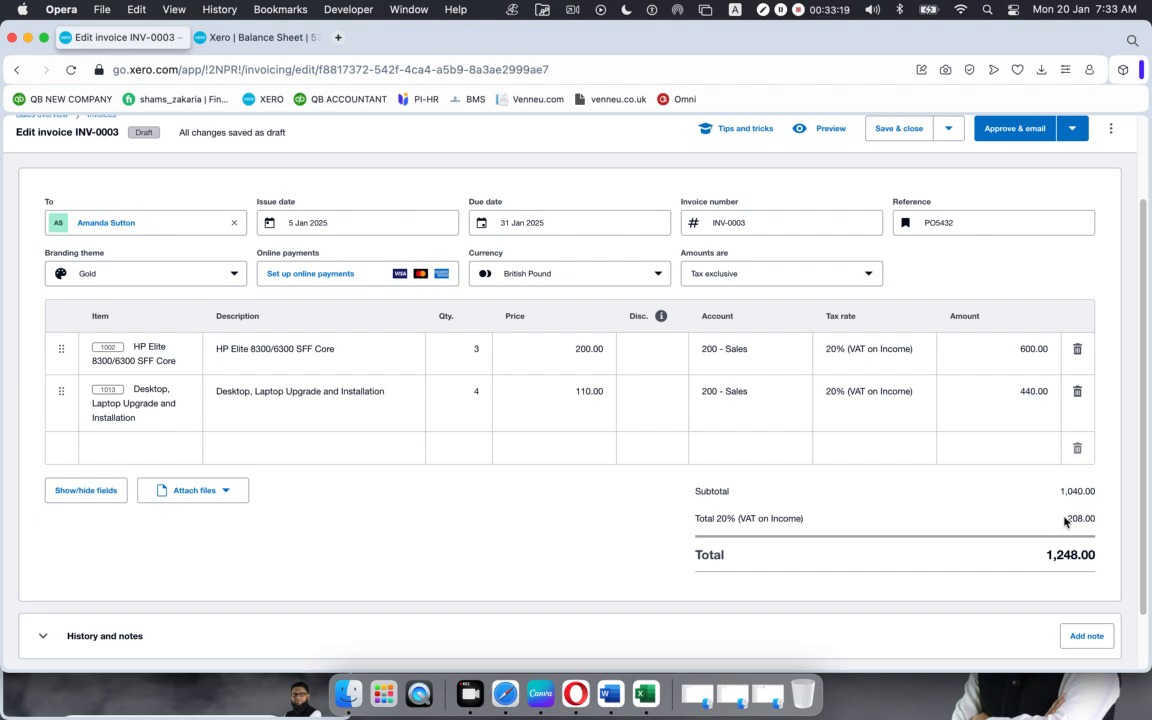
pyautogui.moveTo(1066, 518); pyautogui.dragTo(1073, 516)
pyautogui.click(940, 512)
pyautogui.scroll(-2, 940, 525)
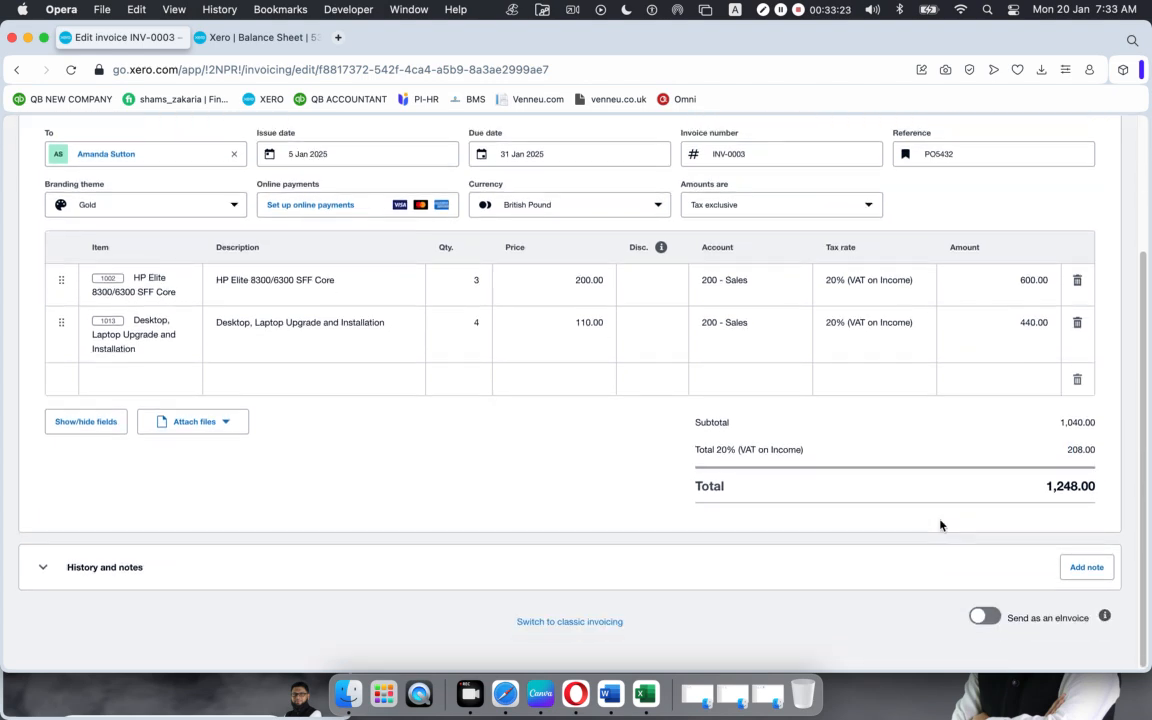
pyautogui.scroll(5, 940, 522)
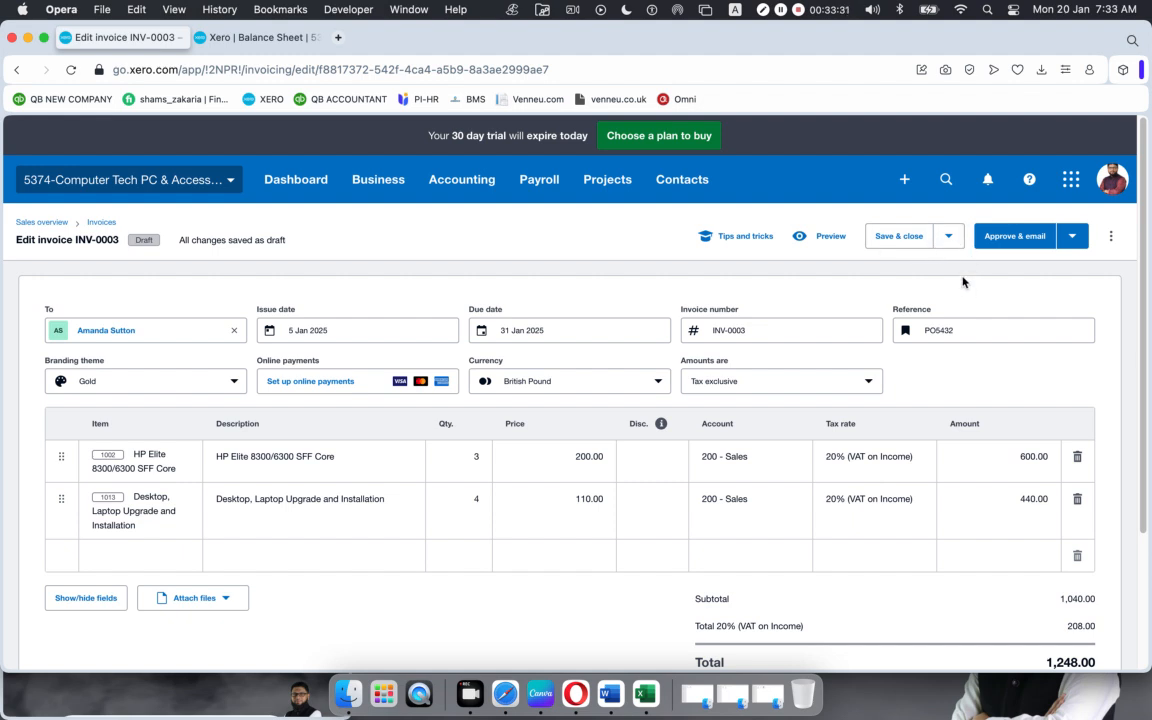
pyautogui.click(1073, 236)
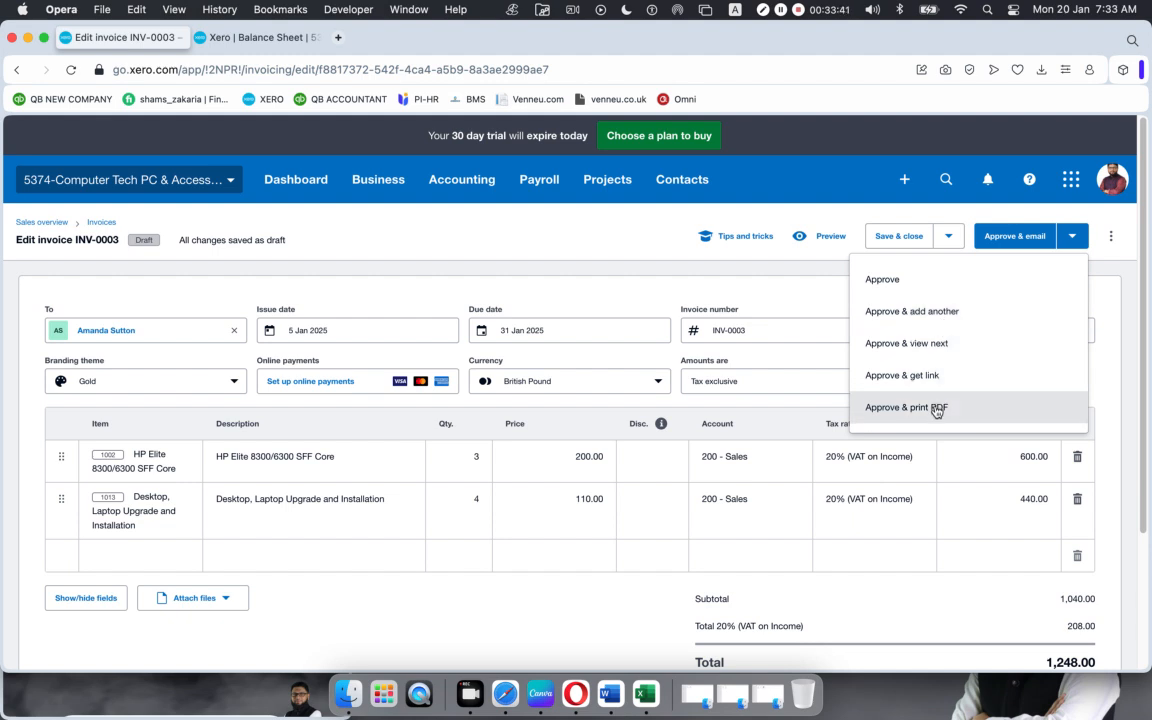
# Step: Approve INV-0003 without emailing, review it at 1,248.00, and return to the Balance Sheet
pyautogui.click(892, 279)
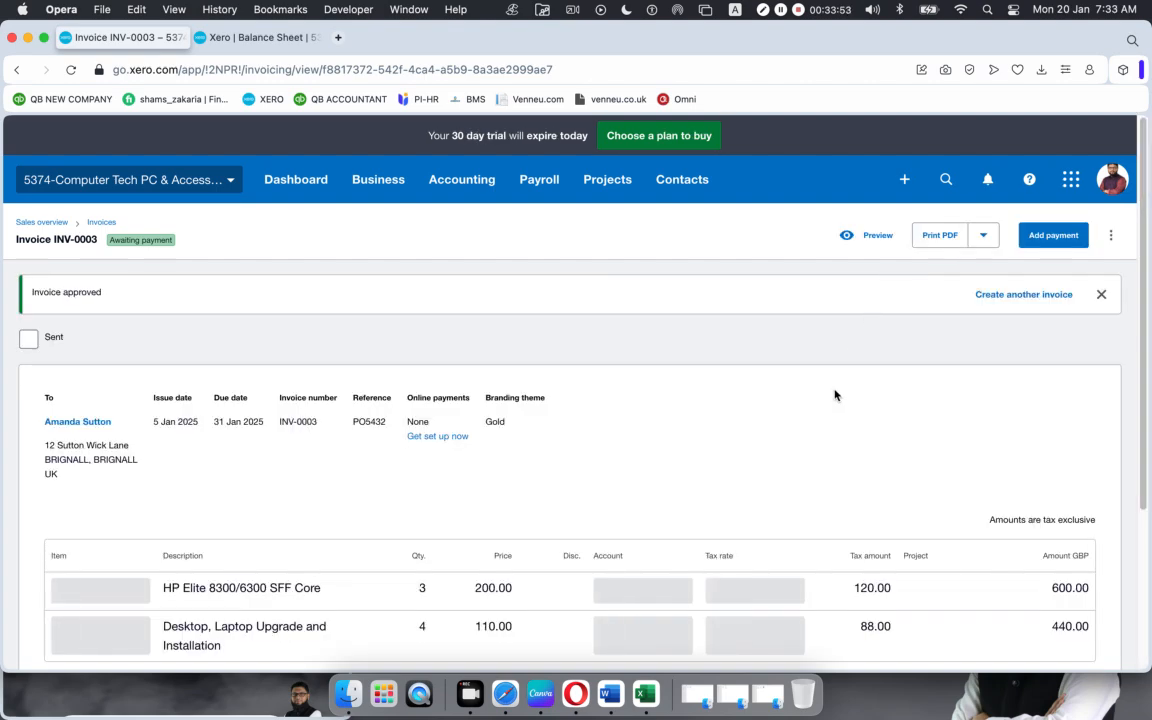
pyautogui.scroll(-5, 700, 380)
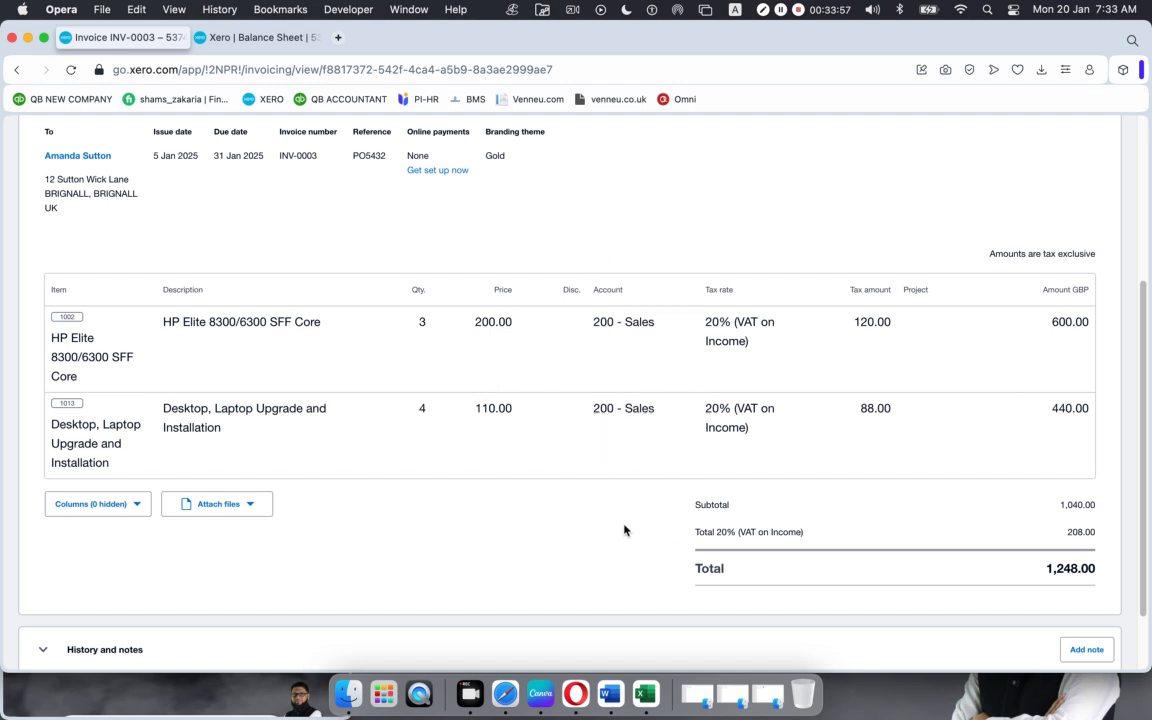
pyautogui.scroll(5, 707, 430)
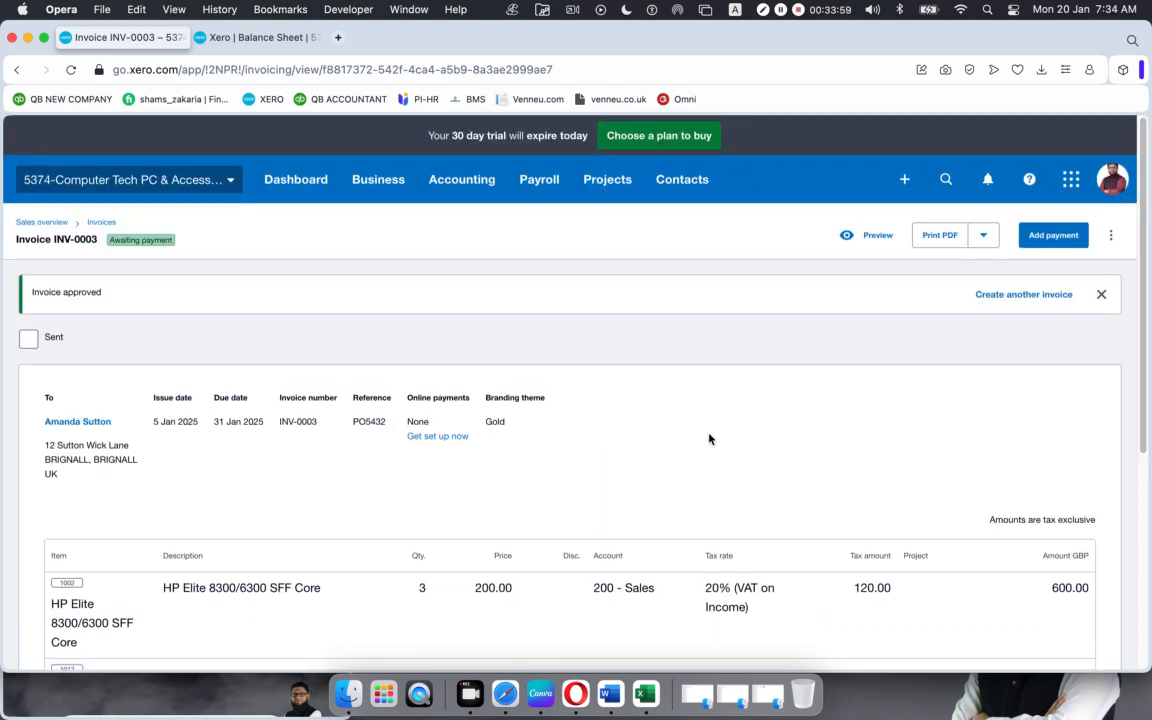
pyautogui.click(255, 37)
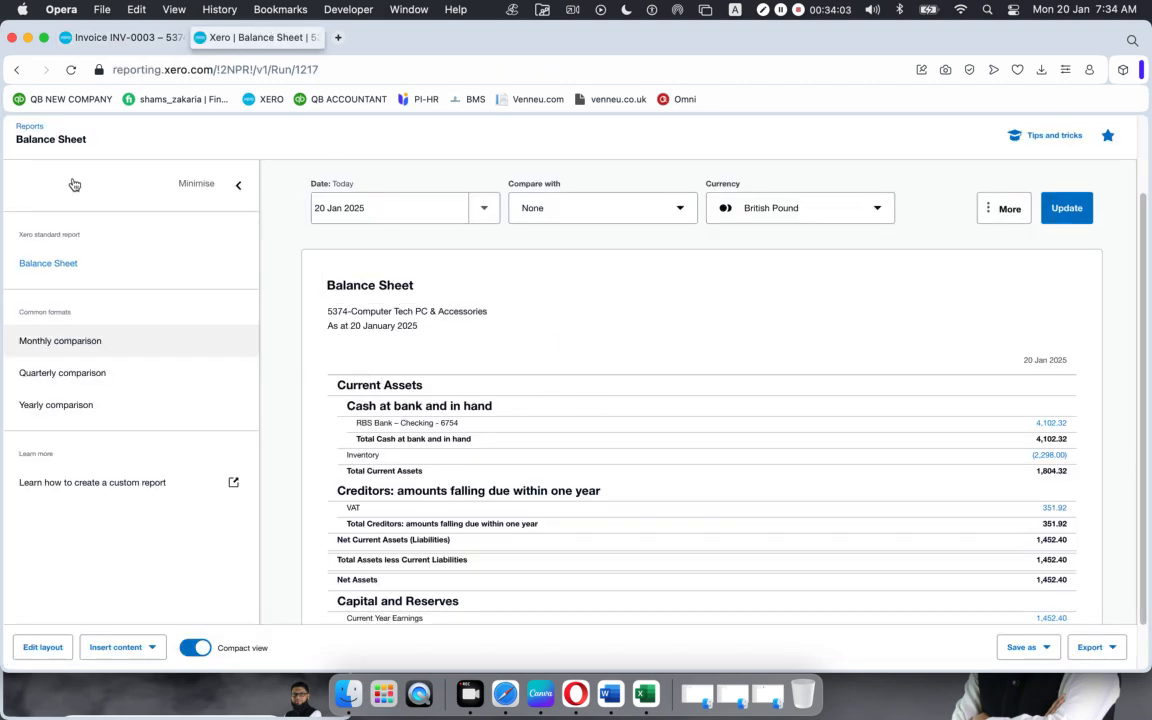
# Step: Reload the Balance Sheet to check Accounts Receivable 1,248.00 and net assets 2,132.40, then return to INV-0003
pyautogui.click(114, 40)
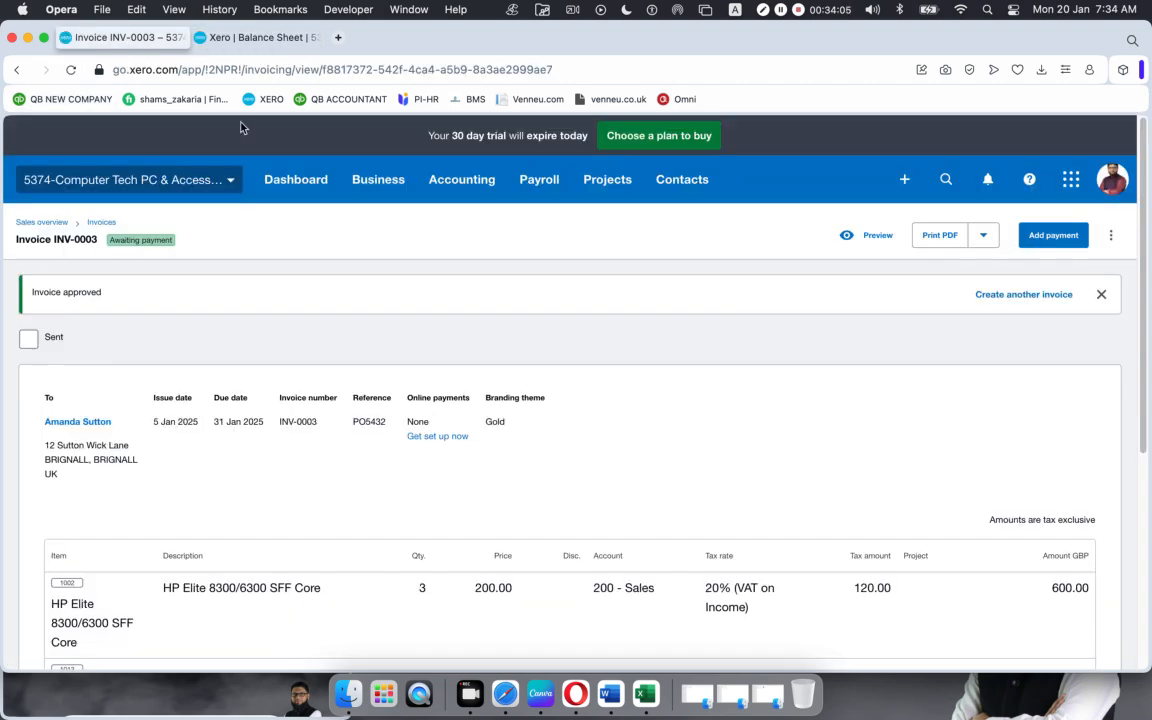
pyautogui.scroll(-5, 717, 457)
pyautogui.scroll(5, 738, 494)
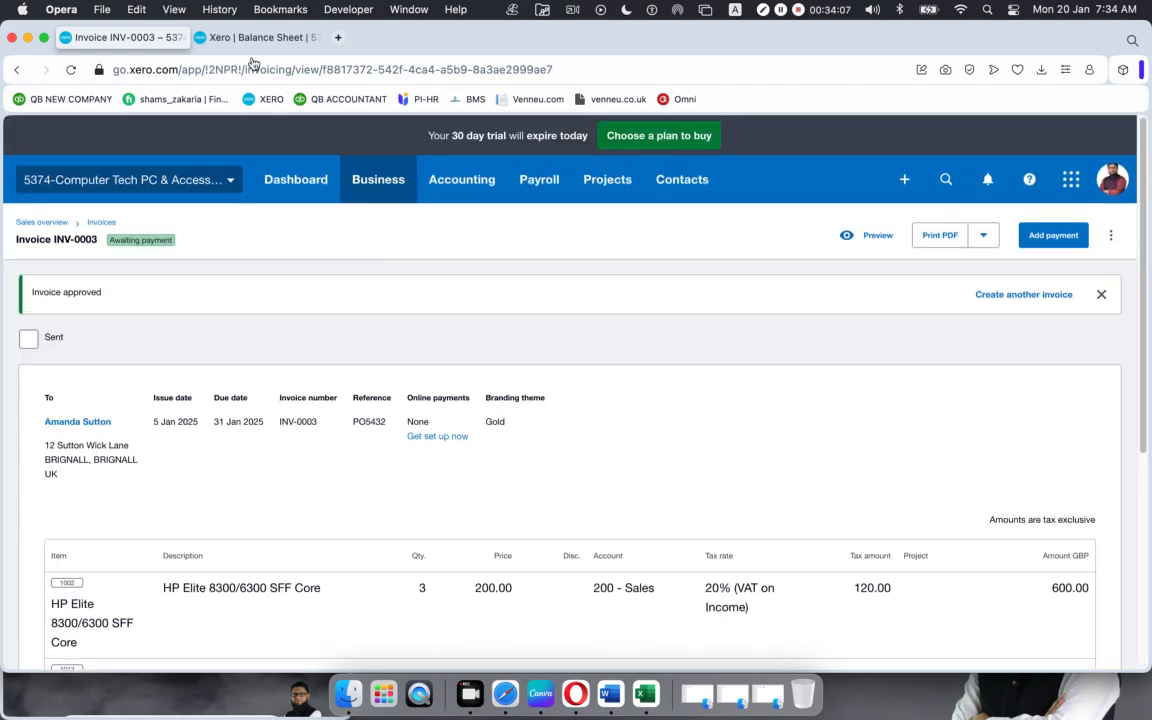
pyautogui.click(234, 37)
pyautogui.scroll(2, 344, 337)
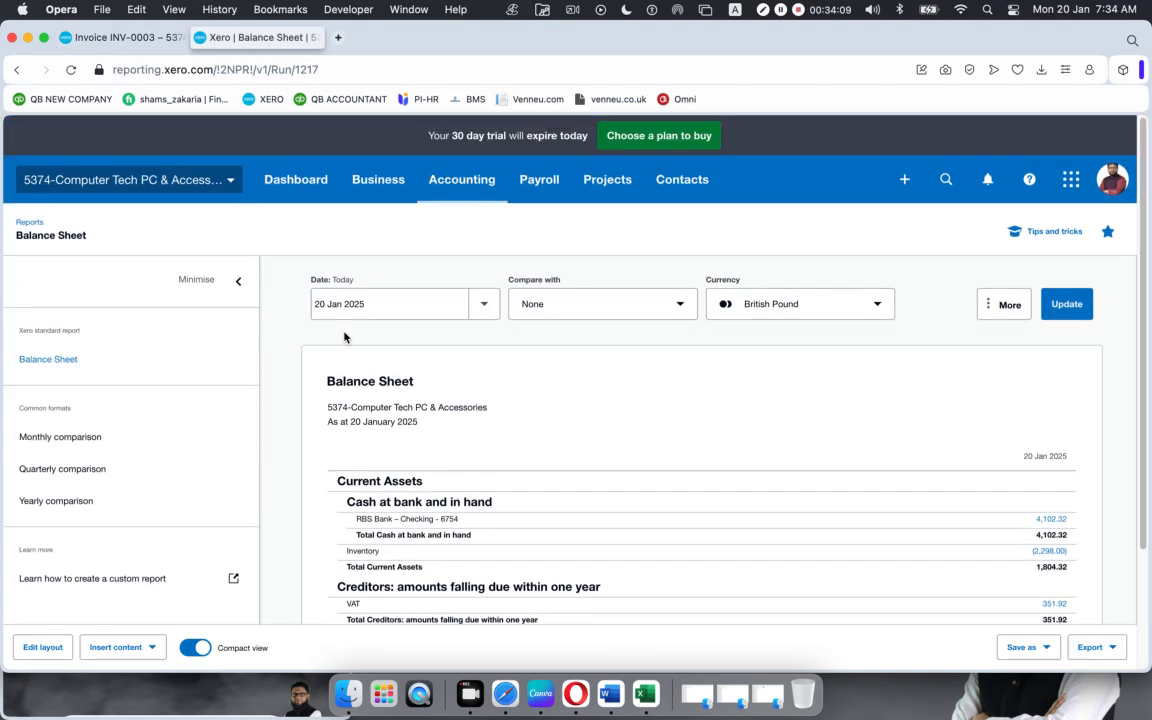
pyautogui.click(71, 69)
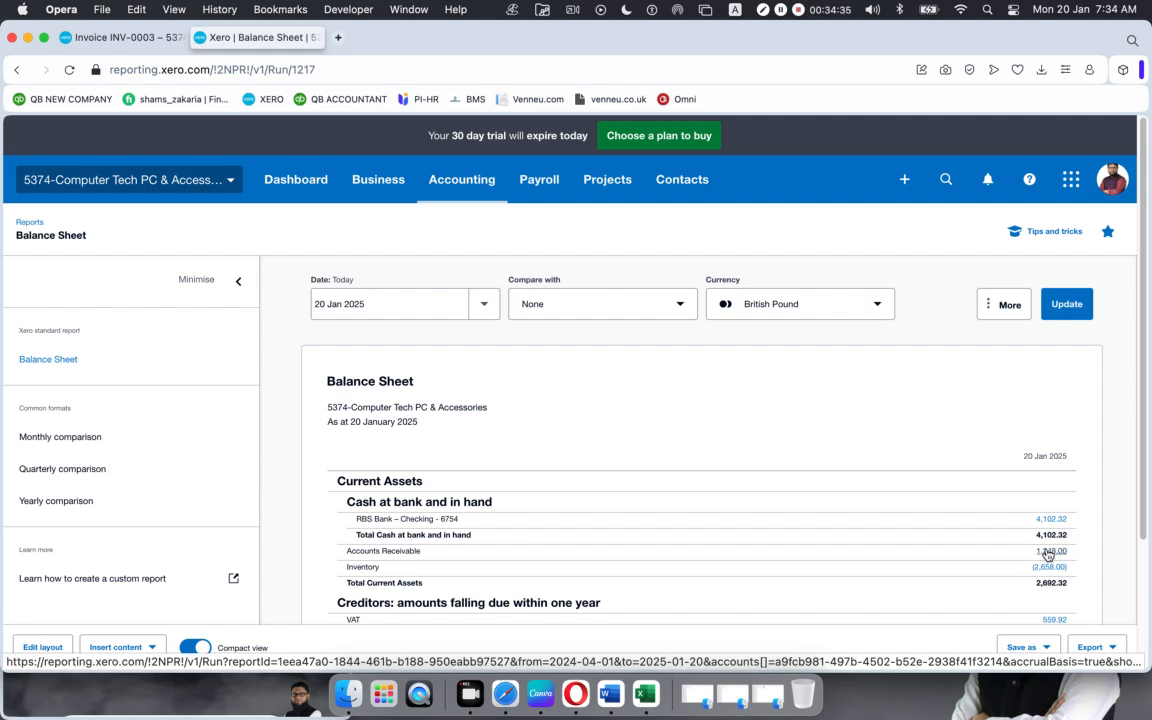
pyautogui.scroll(-3, 676, 514)
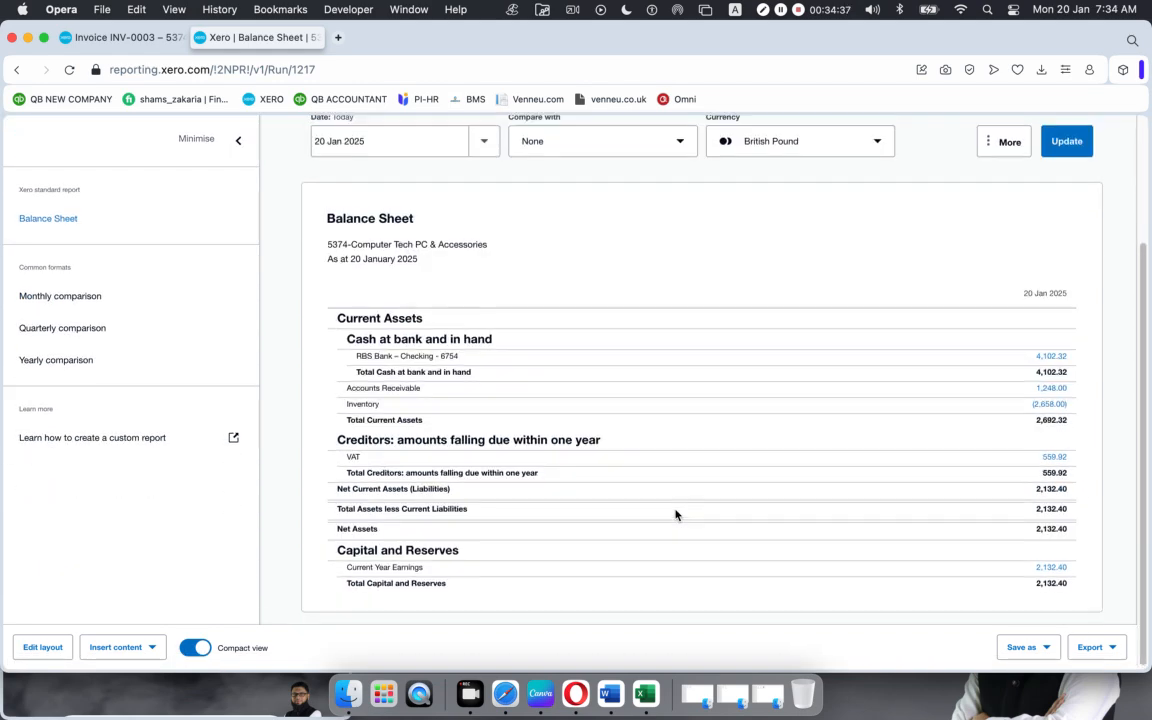
pyautogui.scroll(5, 676, 514)
pyautogui.click(120, 38)
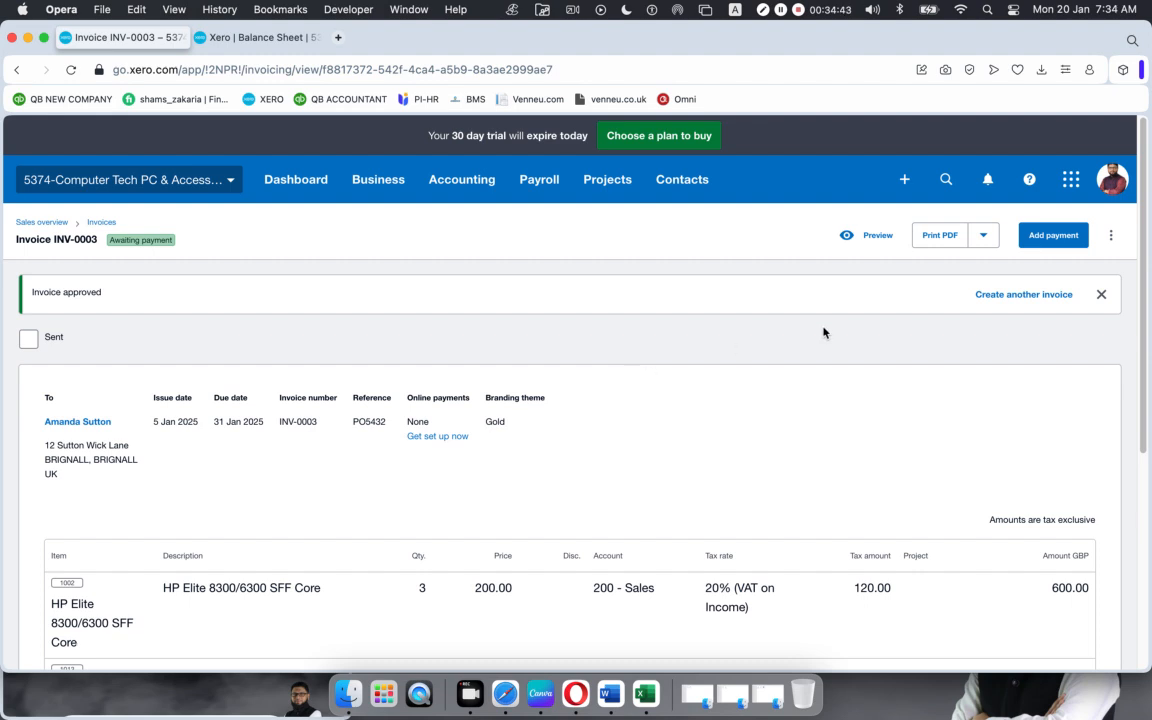
# Step: Pay INV-0003 in full, 1,248.00 on 15 Jan 2025 into RBS checking, with the suggested PO543 reference
pyautogui.click(1042, 238)
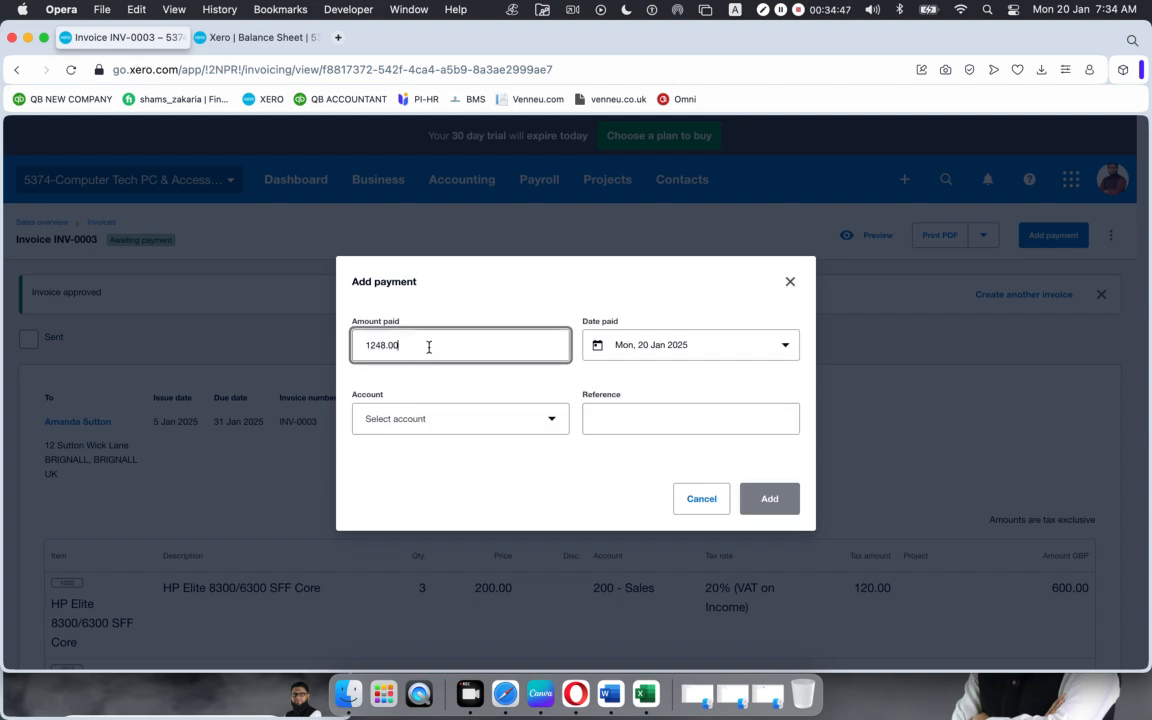
pyautogui.moveTo(427, 345); pyautogui.dragTo(258, 343)
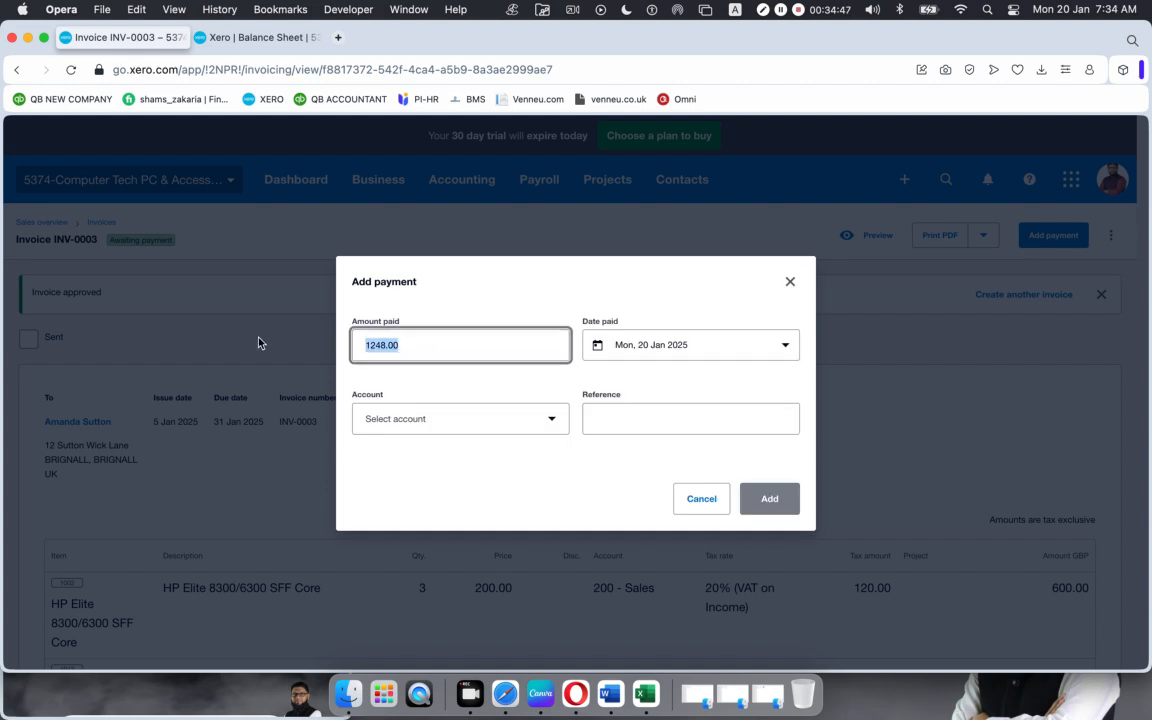
pyautogui.click(743, 350)
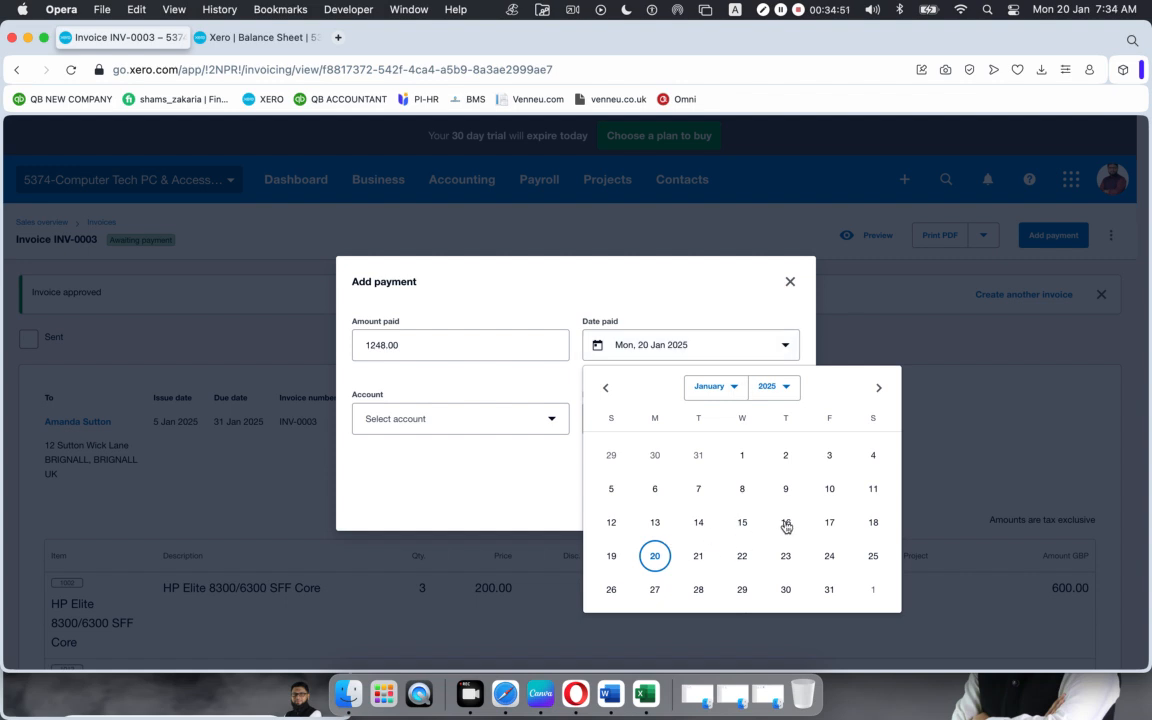
pyautogui.click(742, 522)
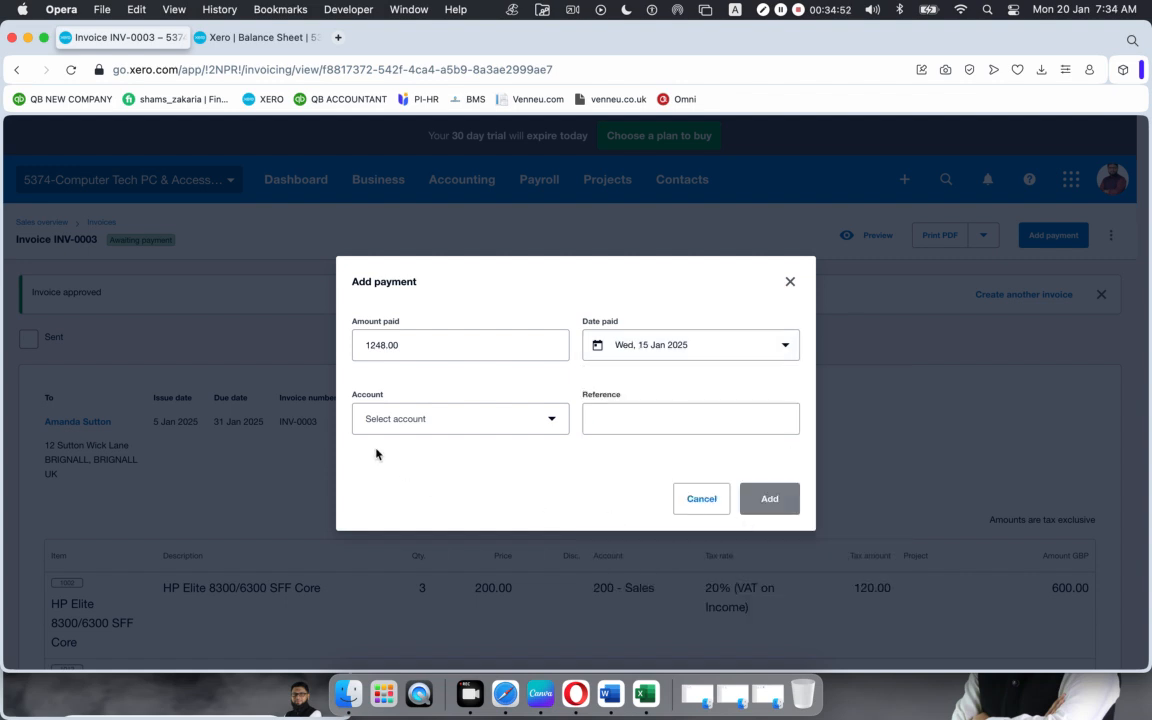
pyautogui.click(506, 424)
pyautogui.click(432, 531)
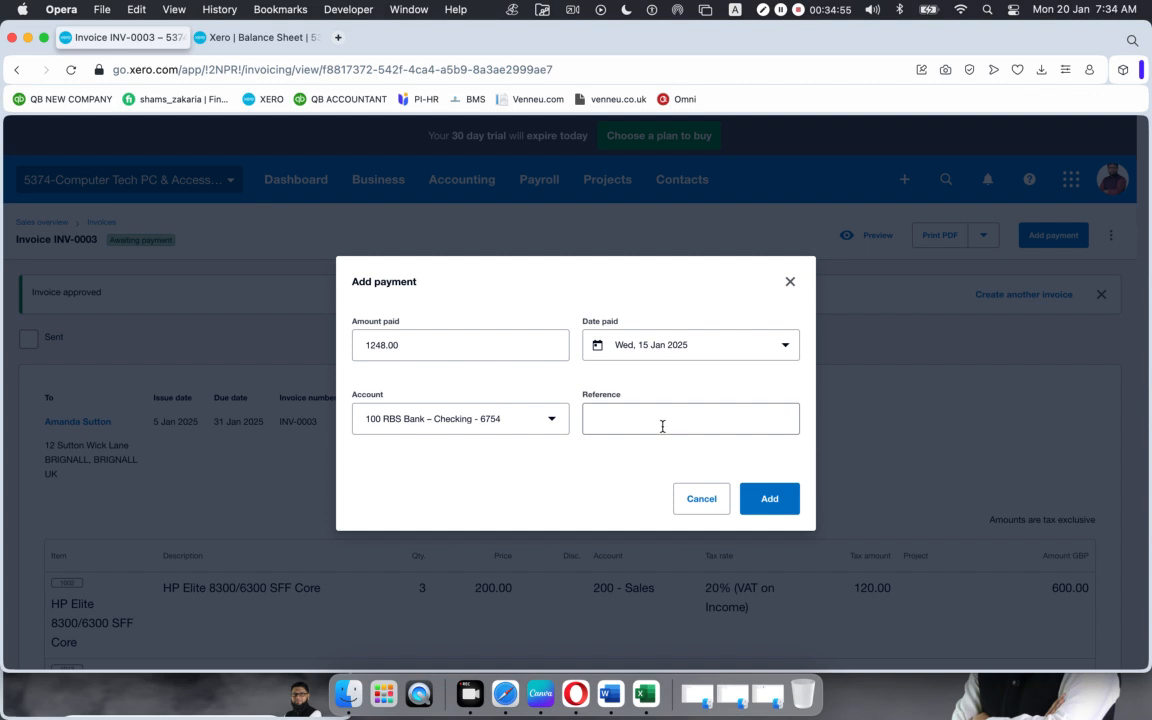
pyautogui.click(663, 425)
pyautogui.write('PO5432')
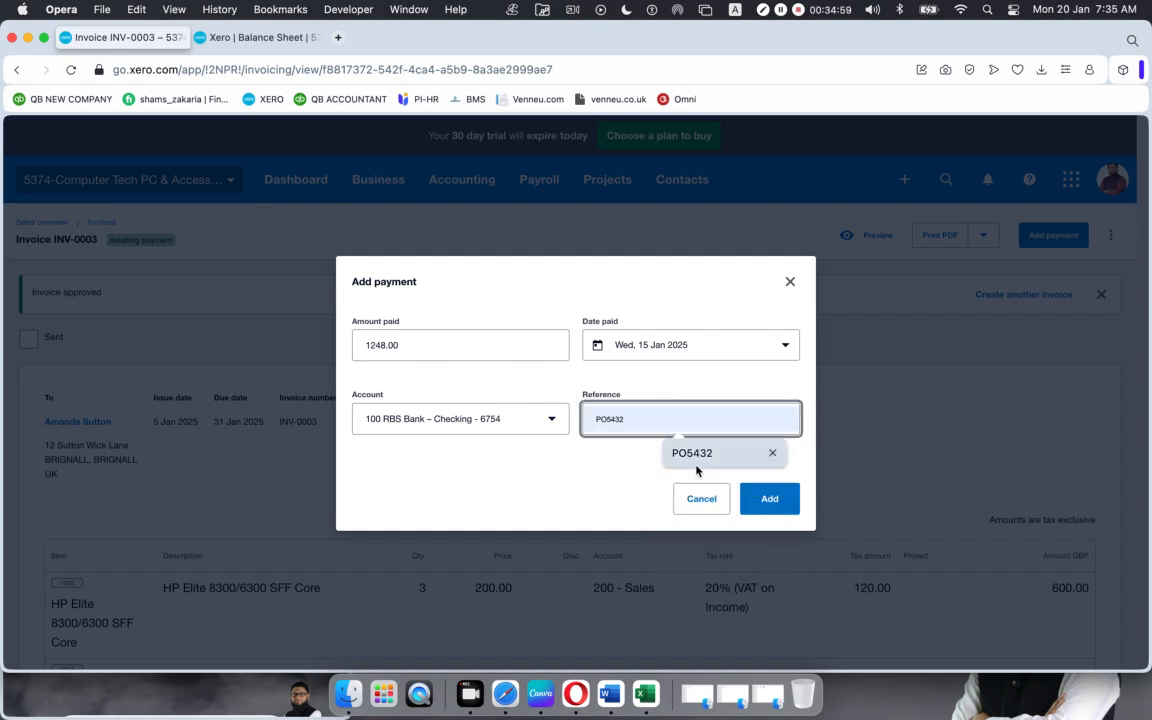
pyautogui.click(680, 447)
pyautogui.click(769, 499)
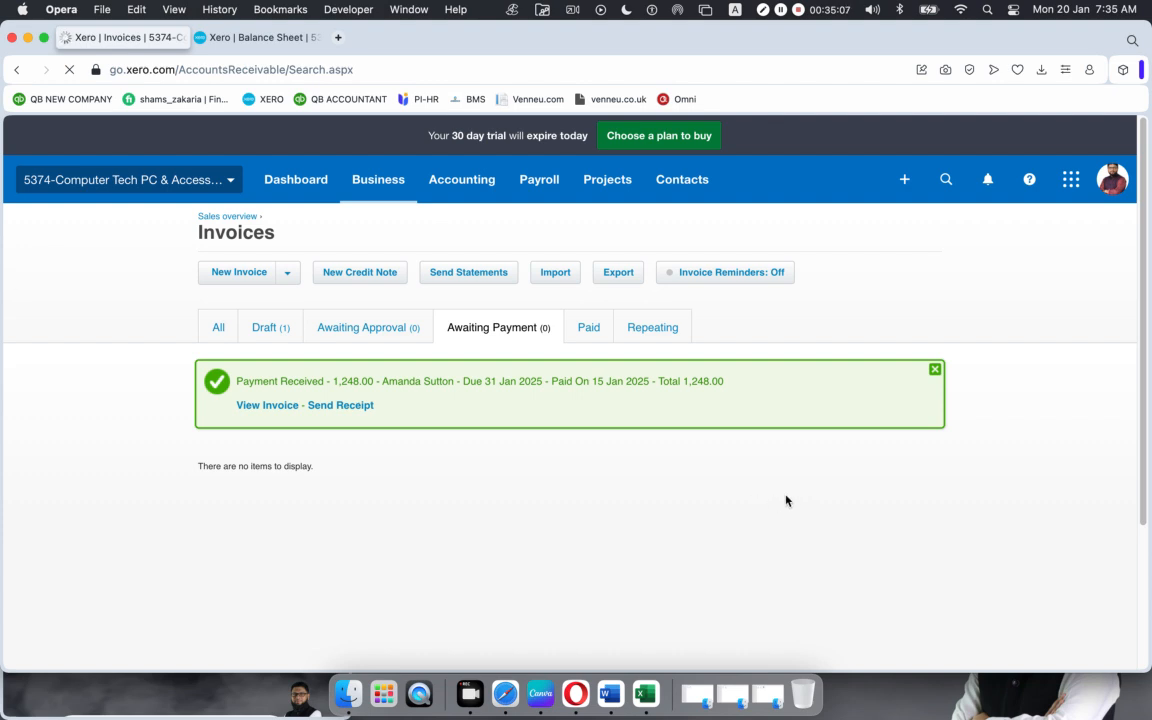
# Step: Clear the payment banner and confirm INV-0003 (1,248.00, paid 15 Jan 2025) is listed as paid beside INV-0002
pyautogui.click(935, 371)
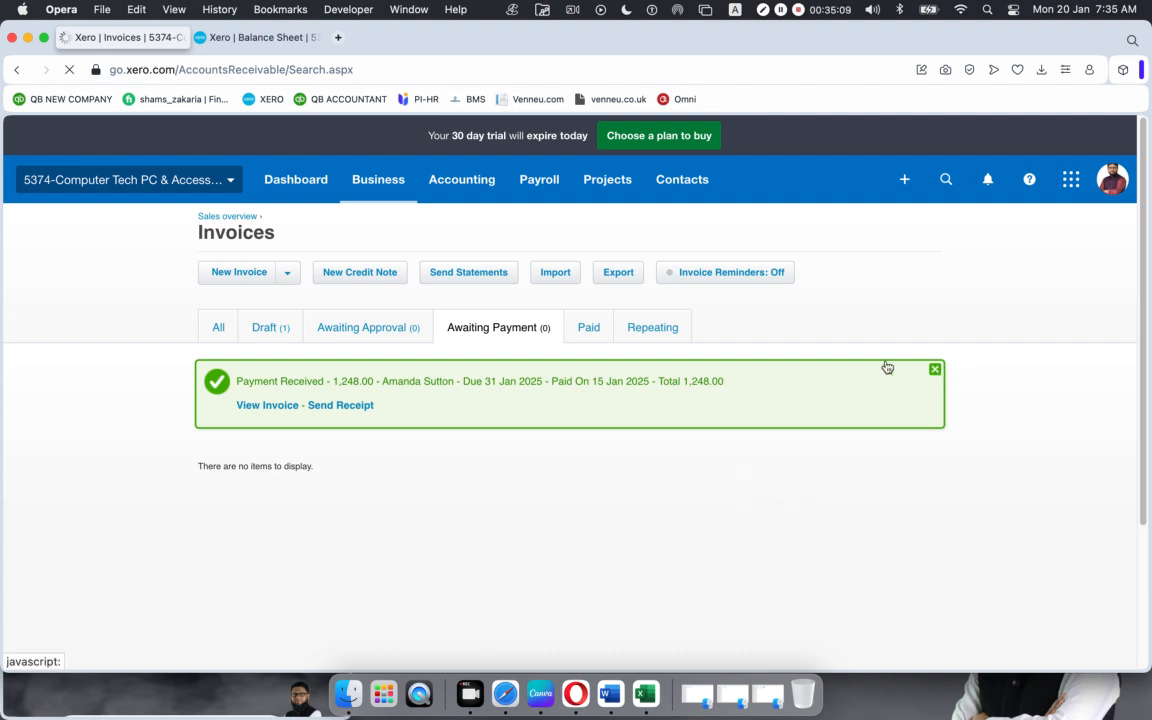
pyautogui.click(589, 329)
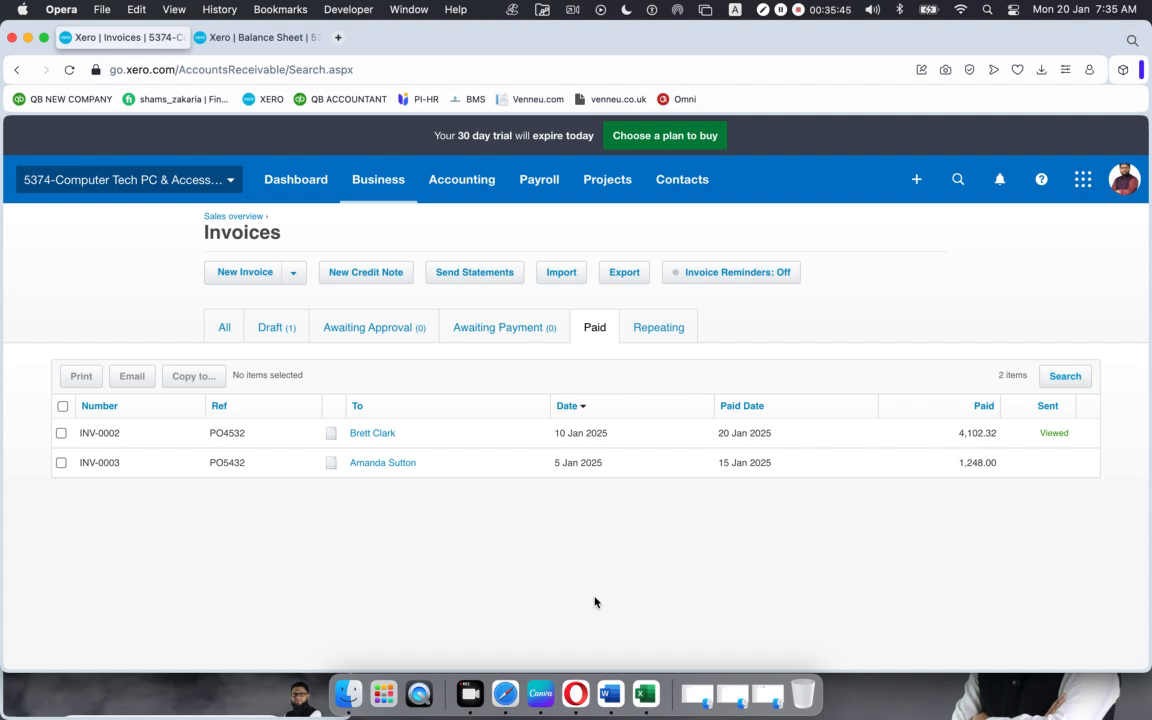
pyautogui.click(917, 181)
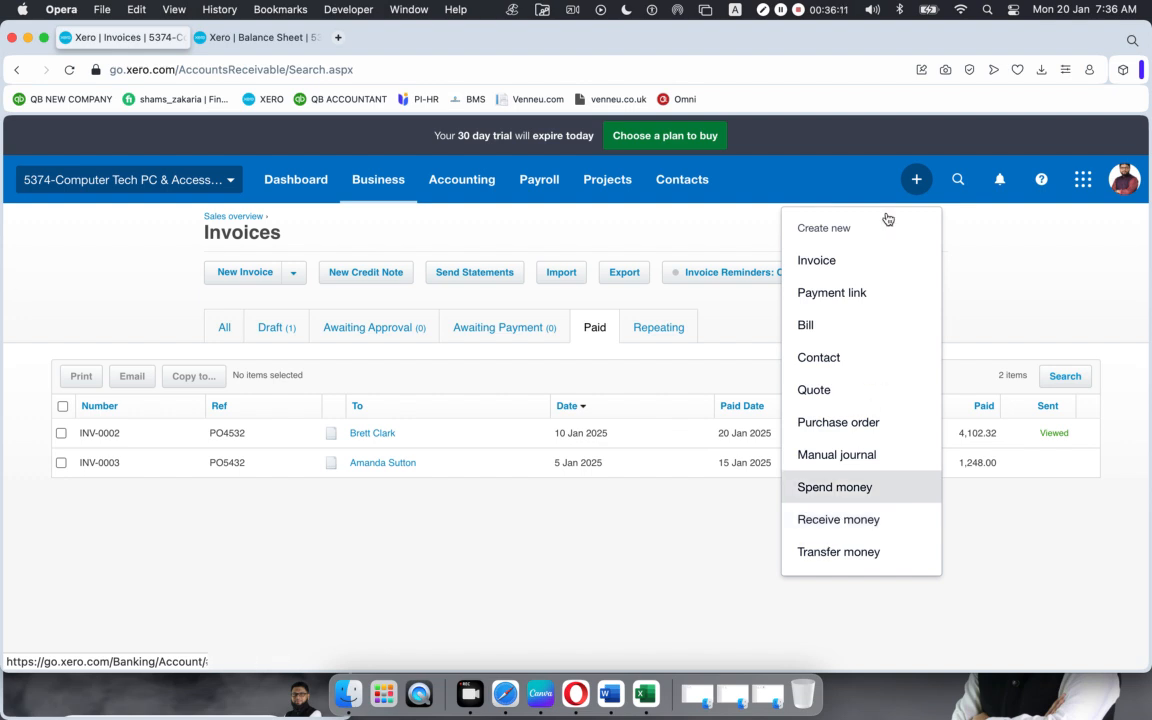
# Step: Start a Receive Money transaction into the RBS Bank – Checking account
pyautogui.click(820, 518)
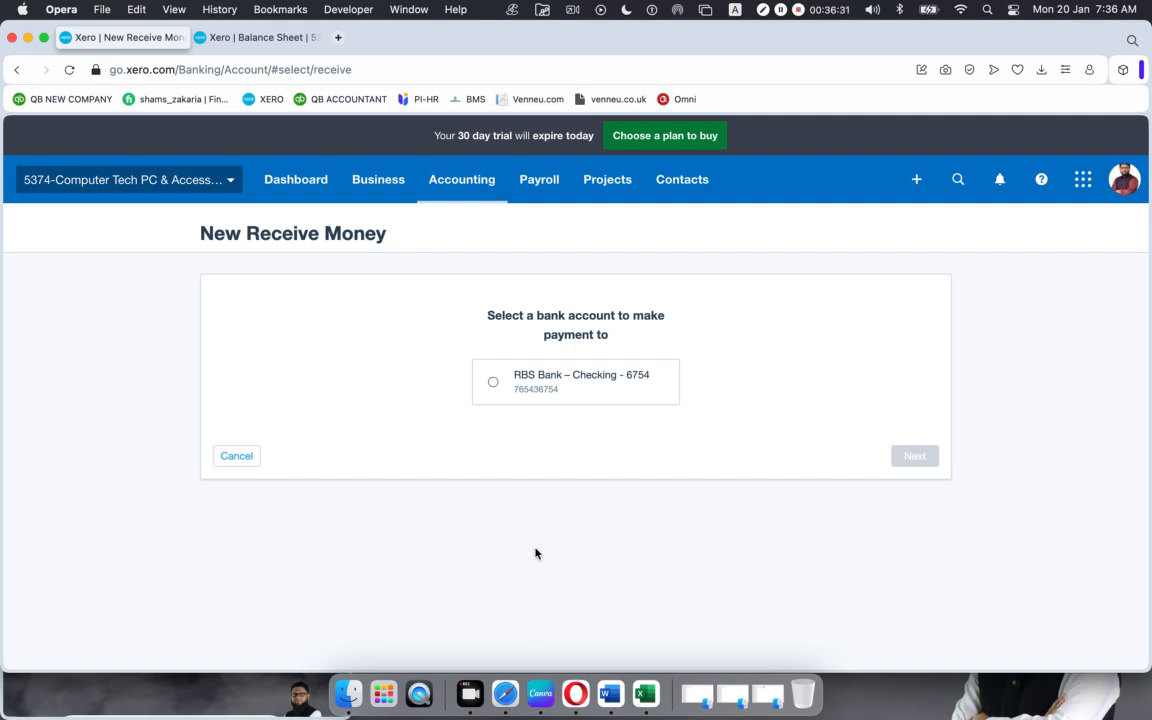
pyautogui.click(493, 382)
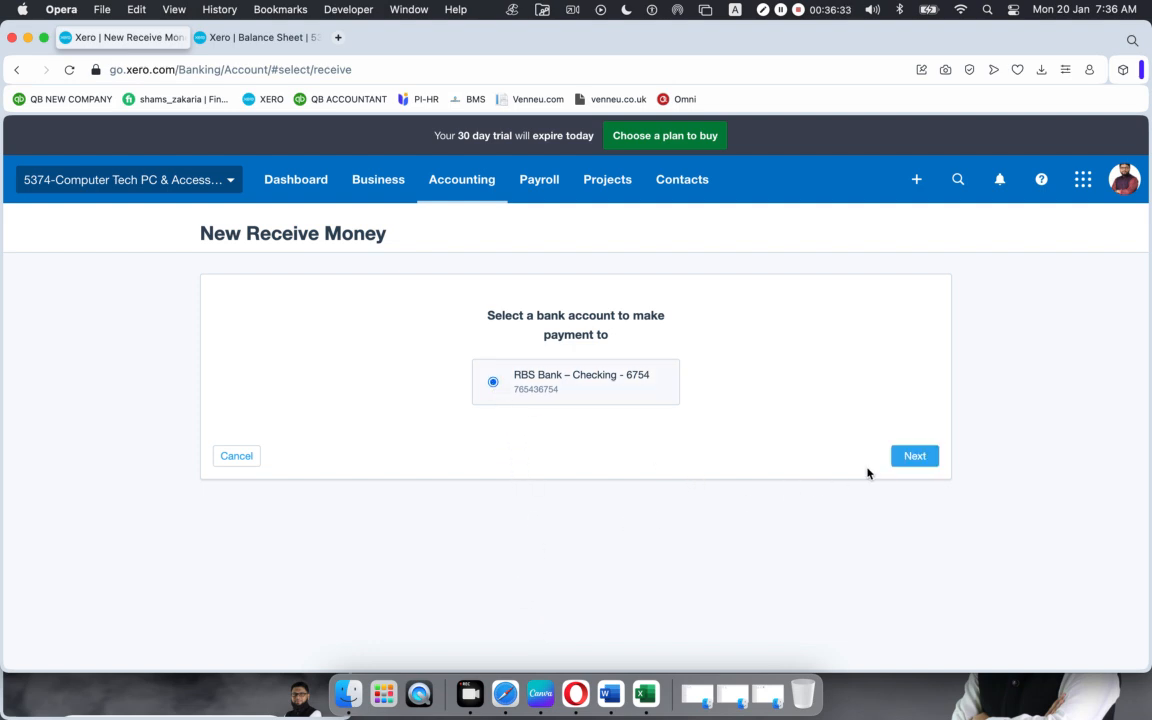
pyautogui.click(912, 457)
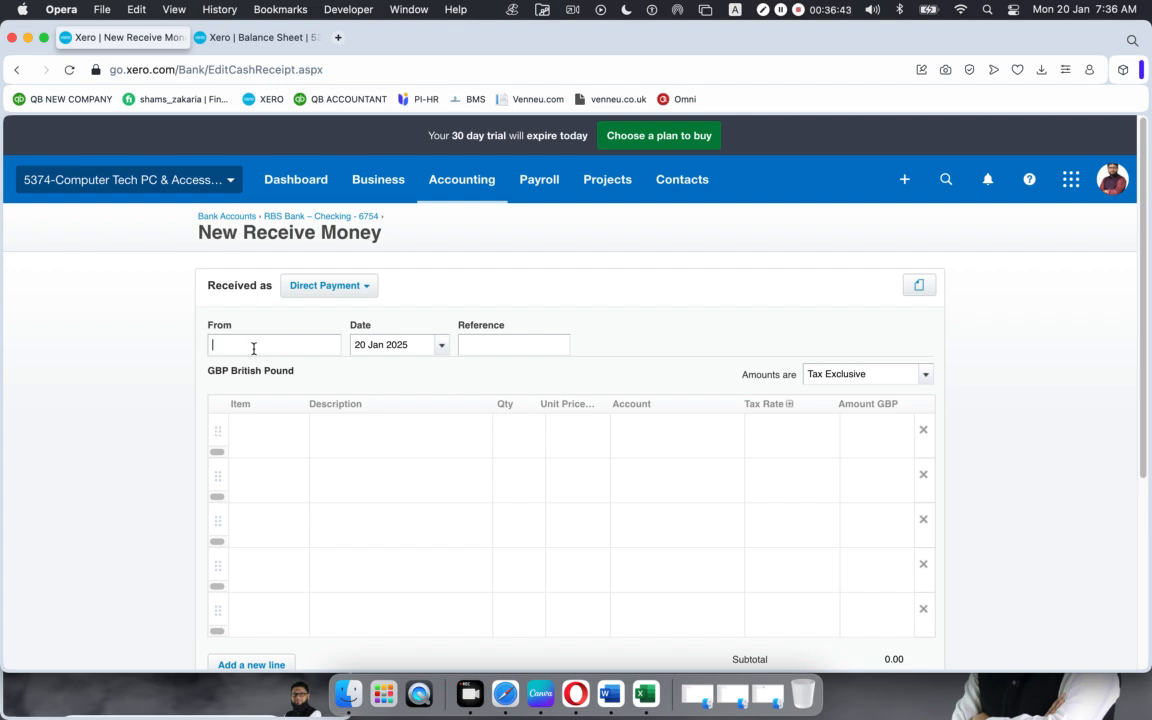
# Step: Fill in the existing customer as payer, date 18 Jan 2025 and reference PO5432
pyautogui.write('a')
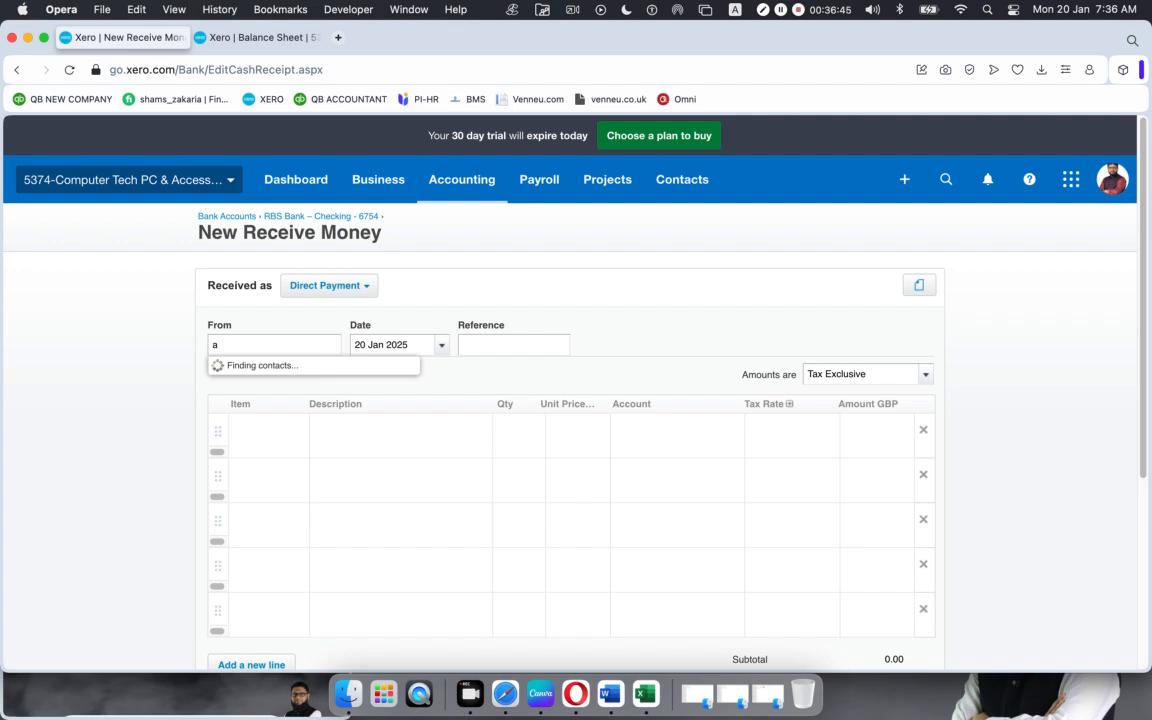
pyautogui.click(258, 398)
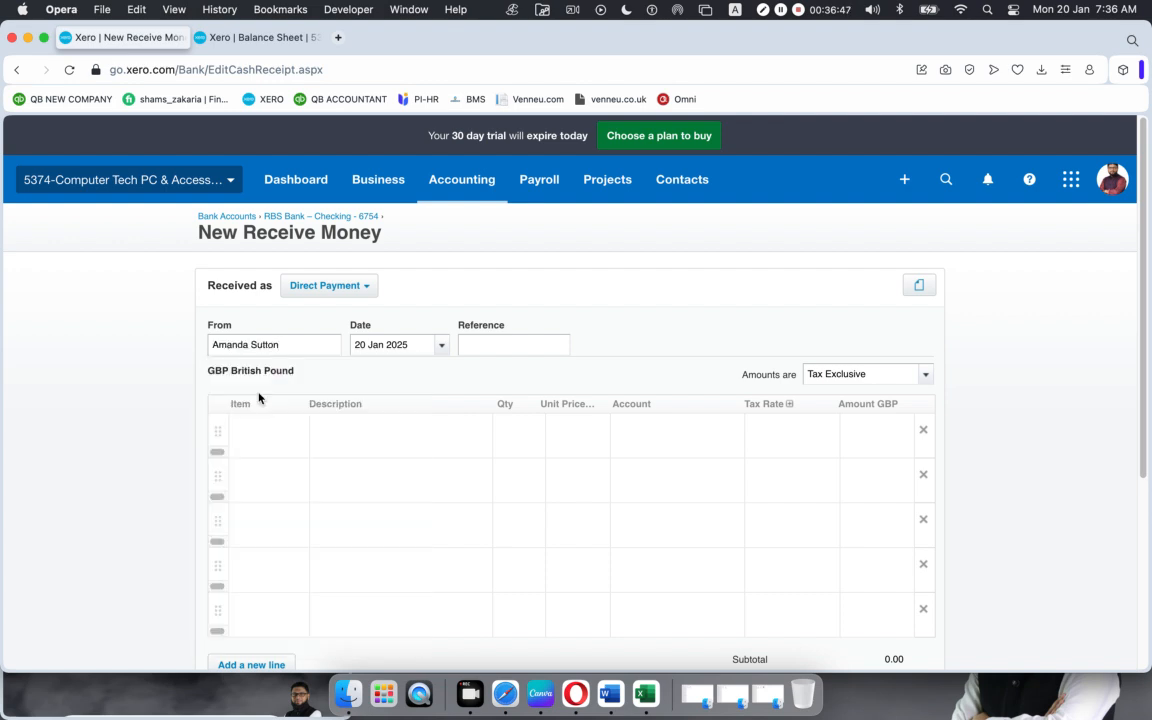
pyautogui.click(441, 345)
pyautogui.click(482, 344)
pyautogui.write('PO5432')
# Step: Add Keyboard and Lenovo ThinkPad T550 as the two line items
pyautogui.click(276, 433)
pyautogui.click(296, 430)
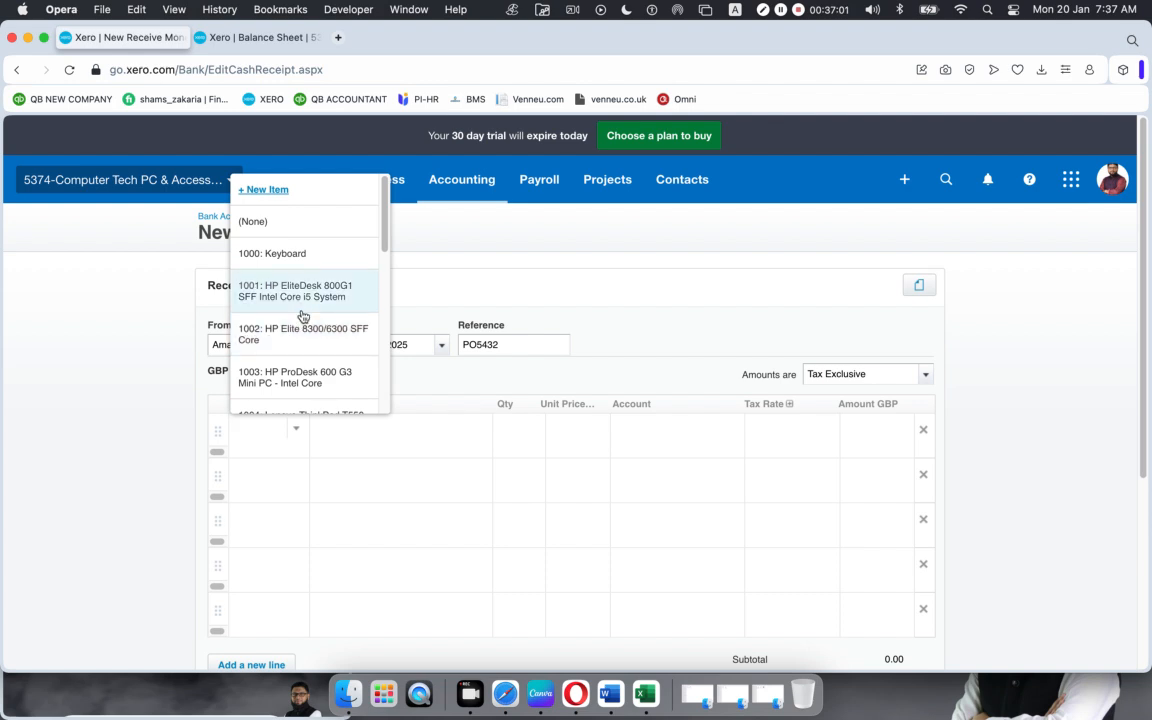
pyautogui.click(311, 258)
pyautogui.click(272, 481)
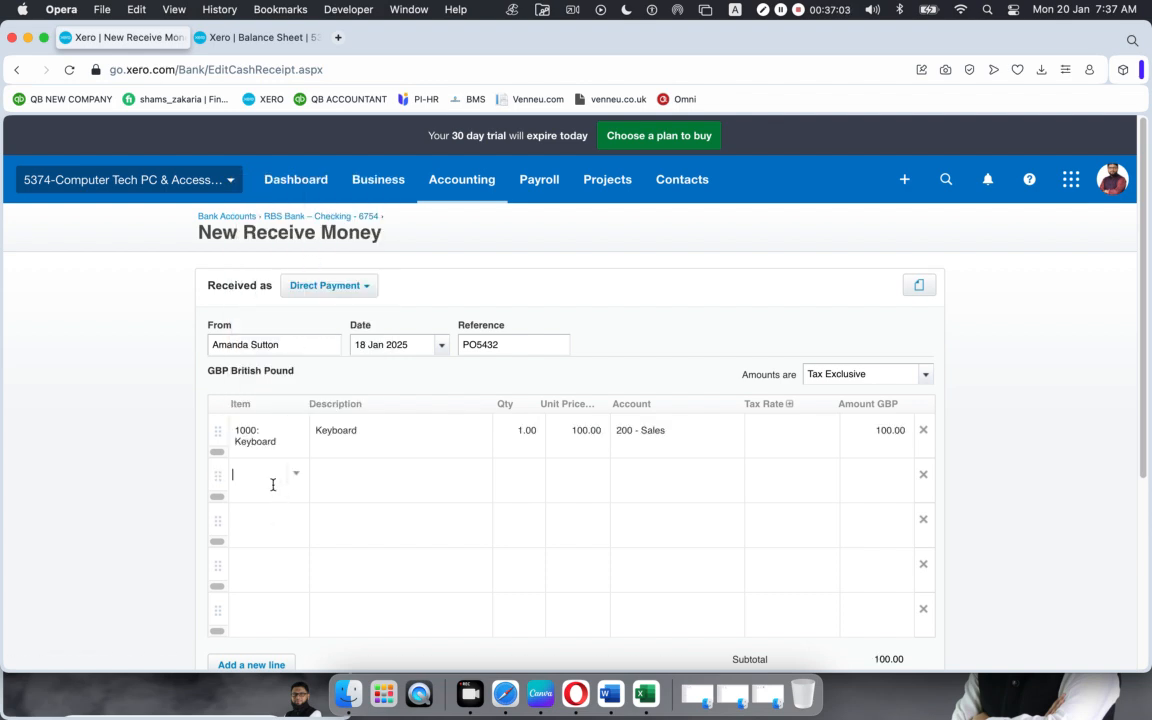
pyautogui.click(296, 485)
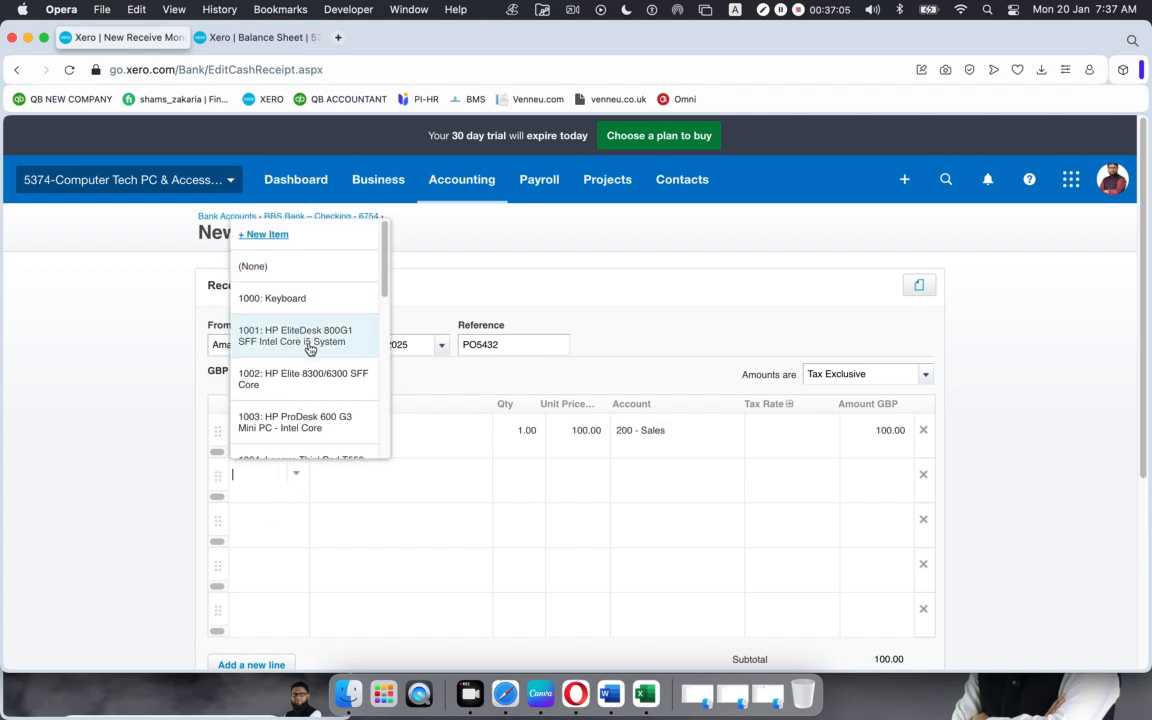
pyautogui.scroll(-3, 310, 348)
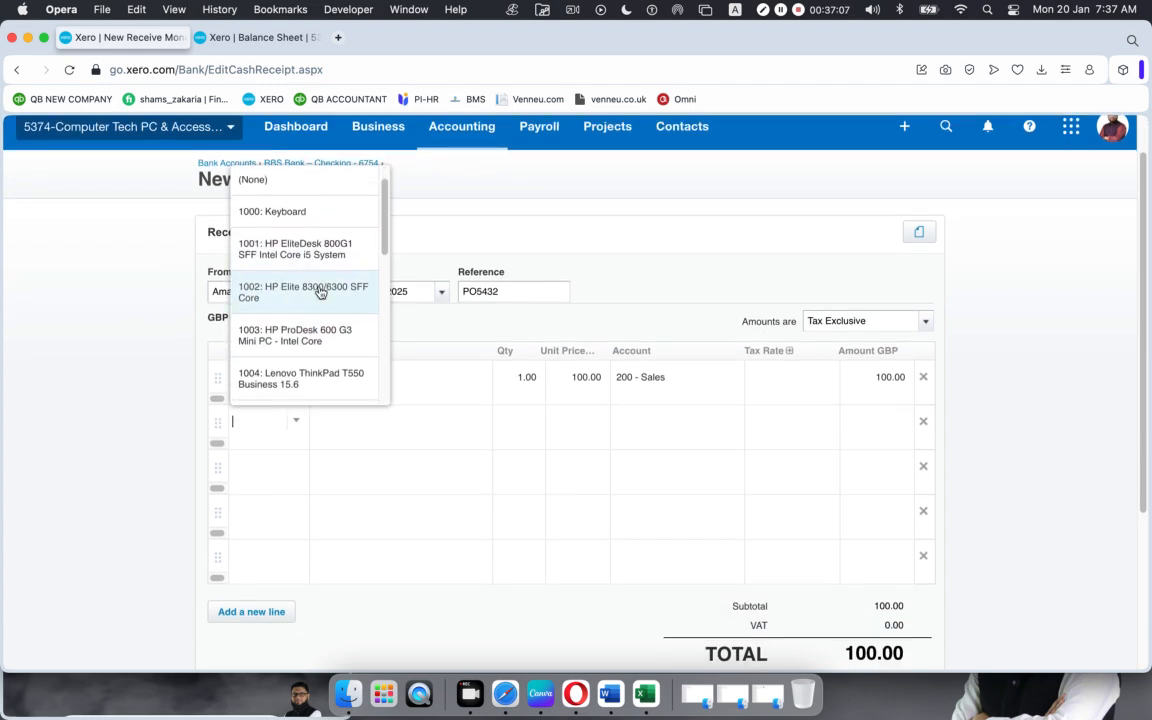
pyautogui.click(309, 375)
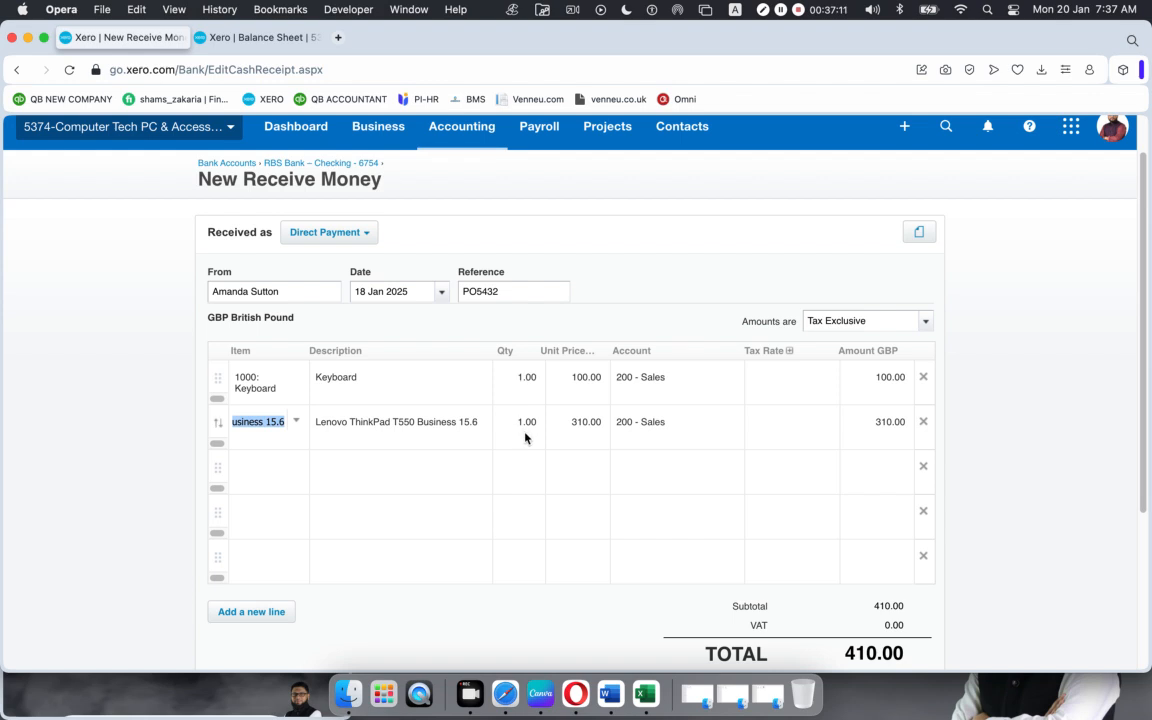
# Step: Set 5% (VAT on Income) on the Keyboard line and No VAT on the ThinkPad, reviewing the 415.00 total
pyautogui.click(779, 380)
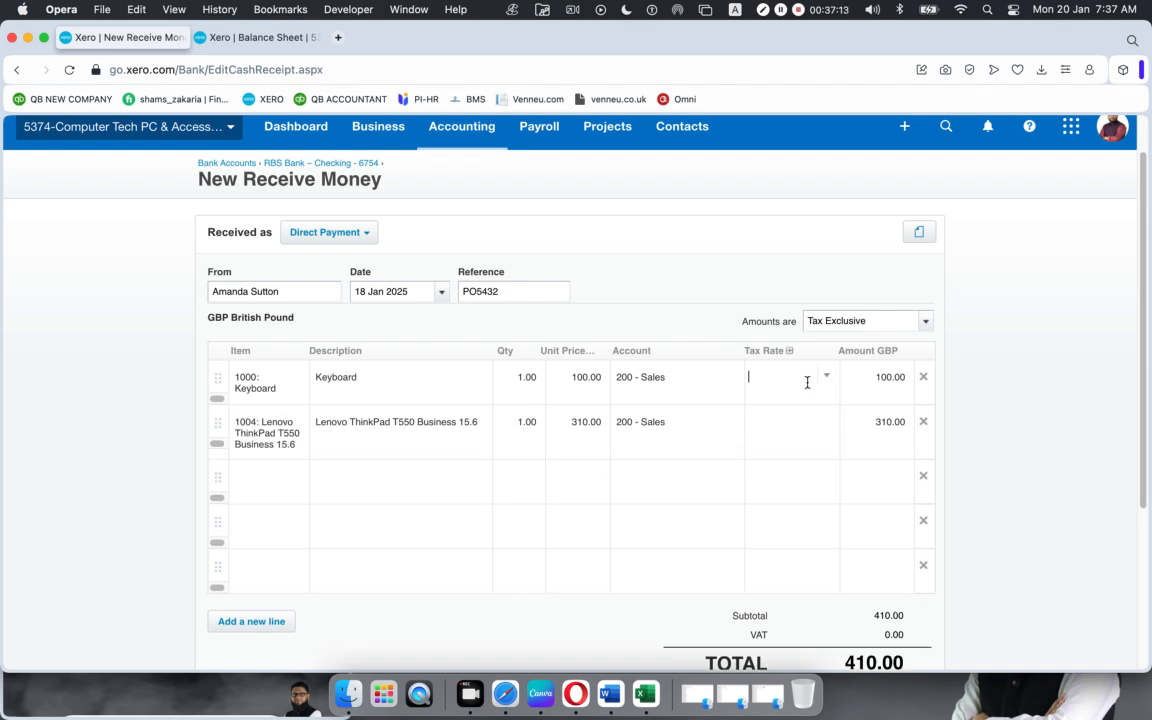
pyautogui.click(826, 381)
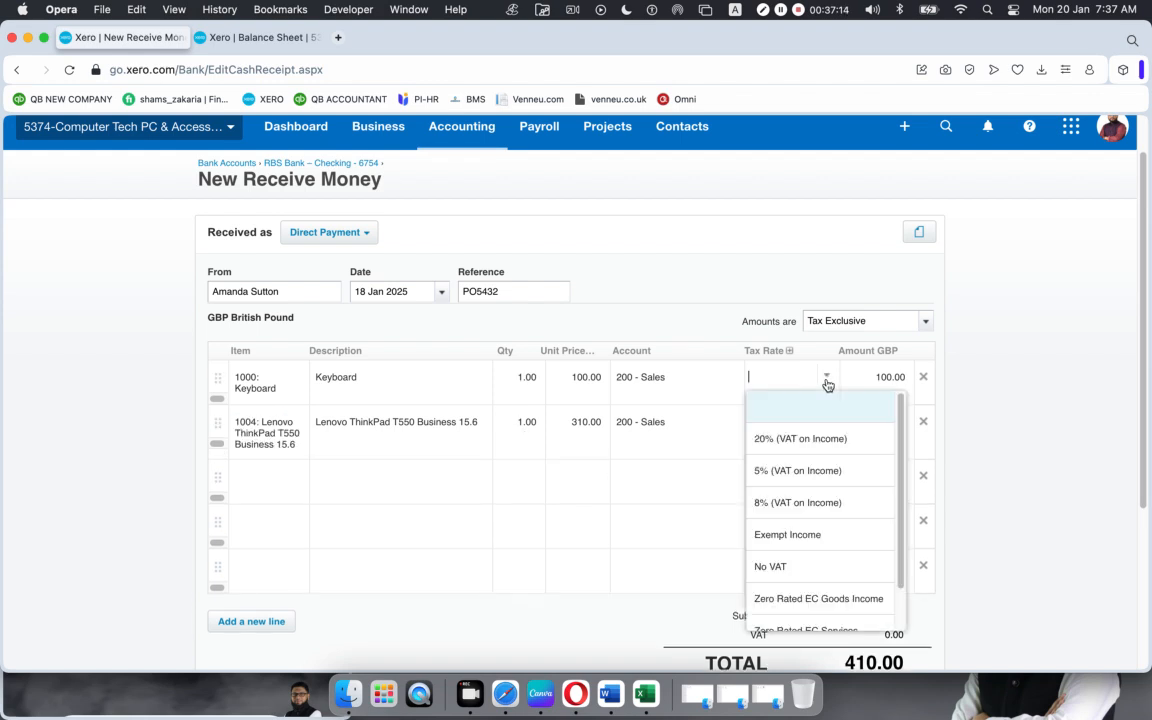
pyautogui.click(810, 472)
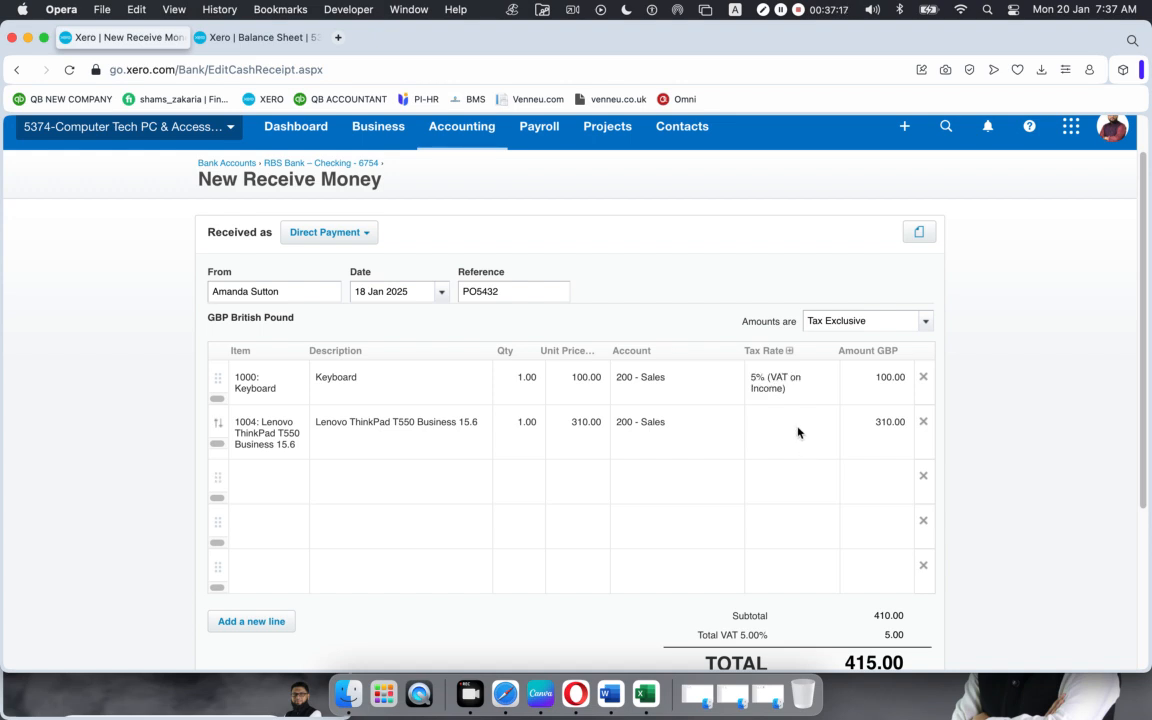
pyautogui.click(798, 428)
pyautogui.click(826, 421)
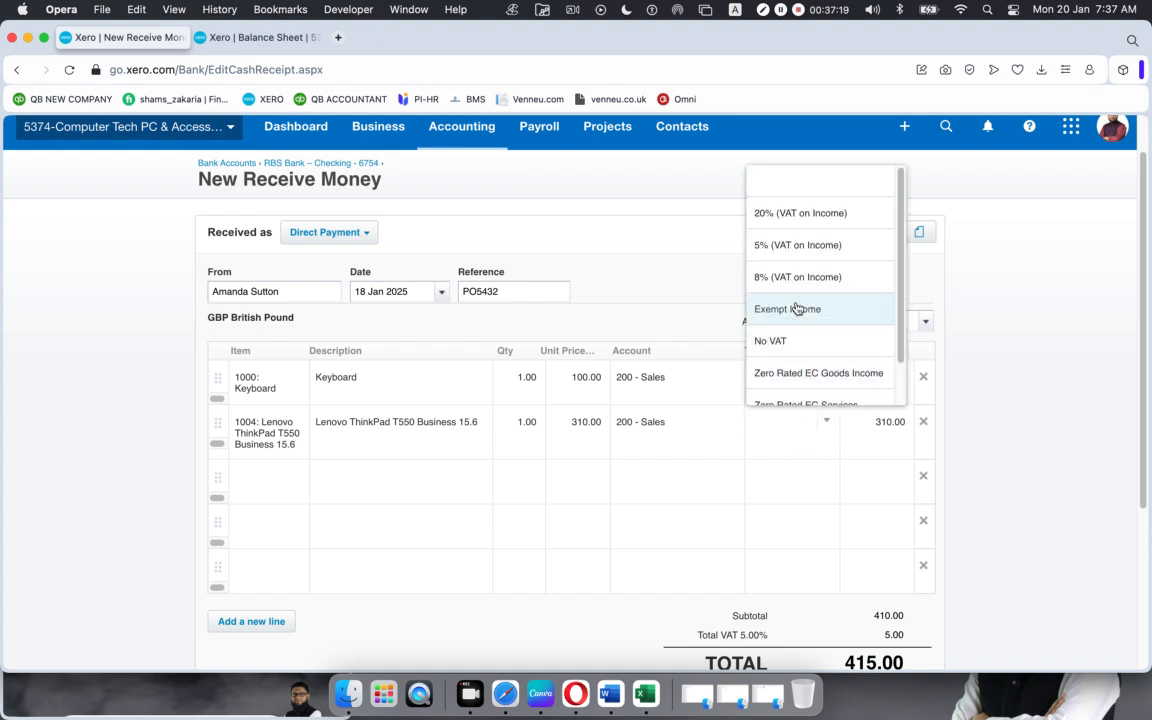
pyautogui.click(790, 341)
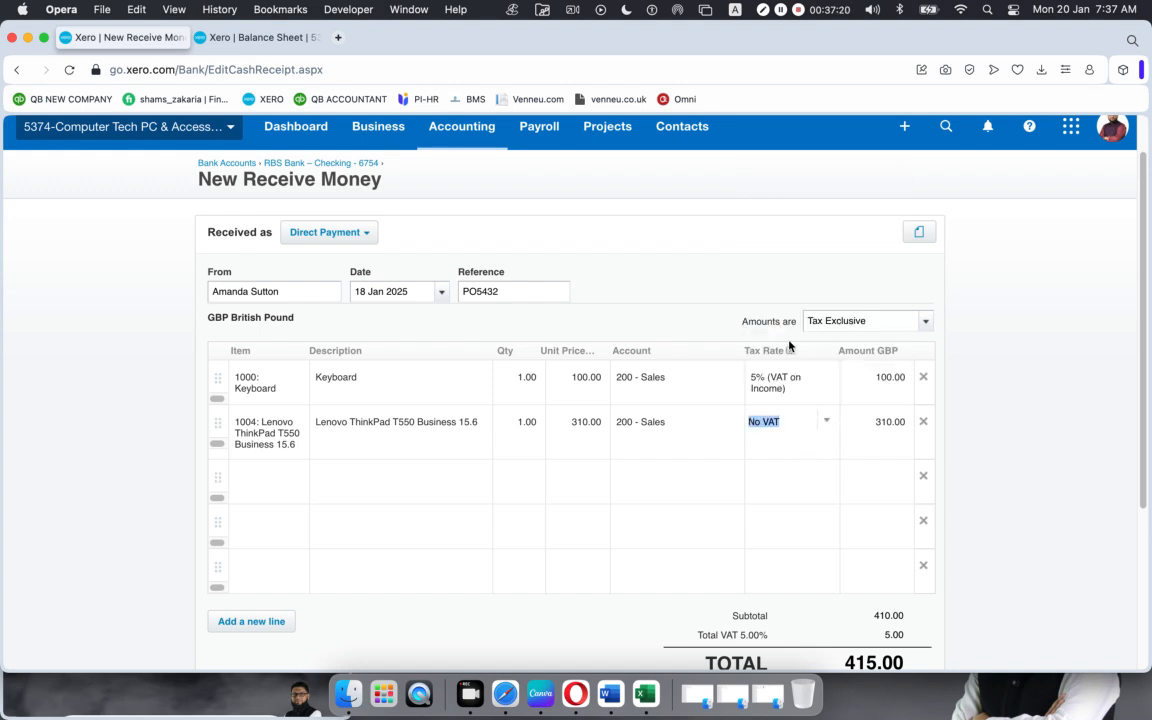
pyautogui.click(996, 458)
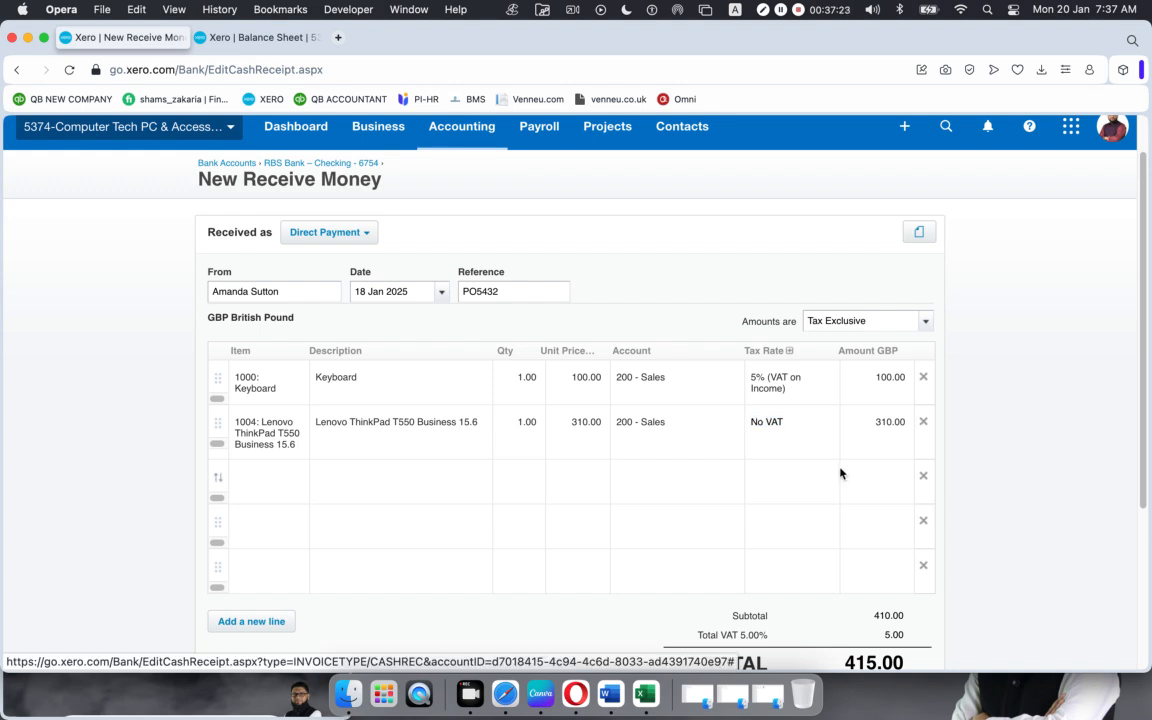
pyautogui.scroll(-1, 841, 473)
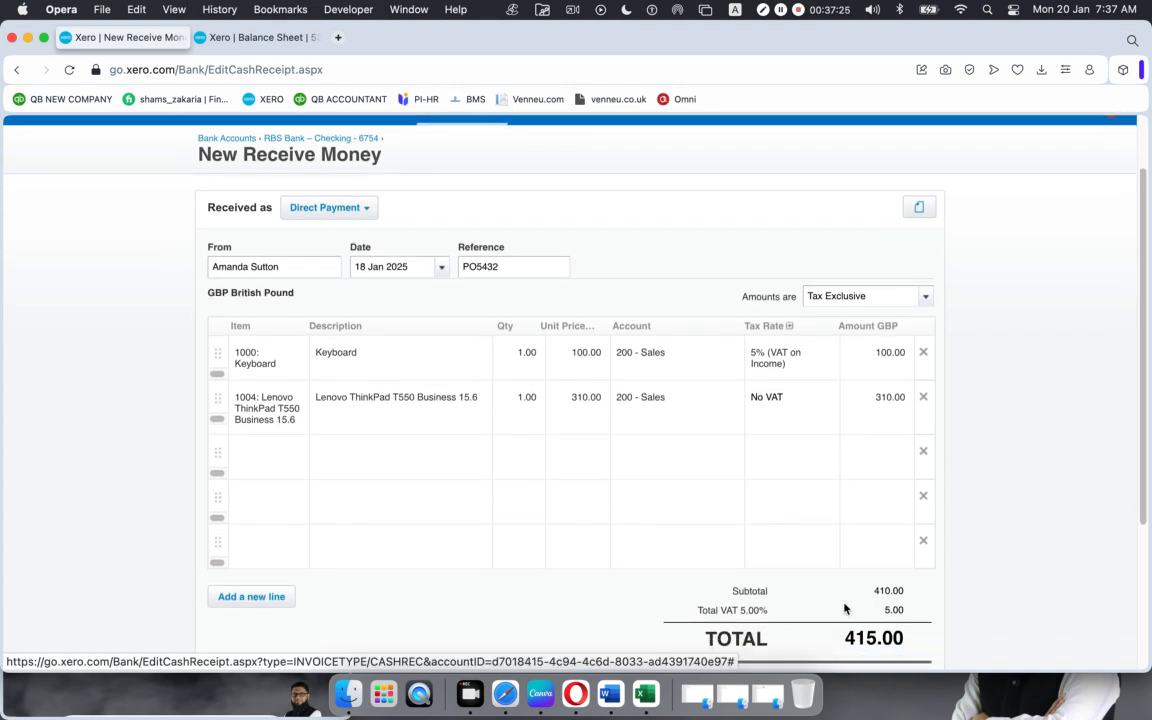
pyautogui.scroll(-3, 867, 613)
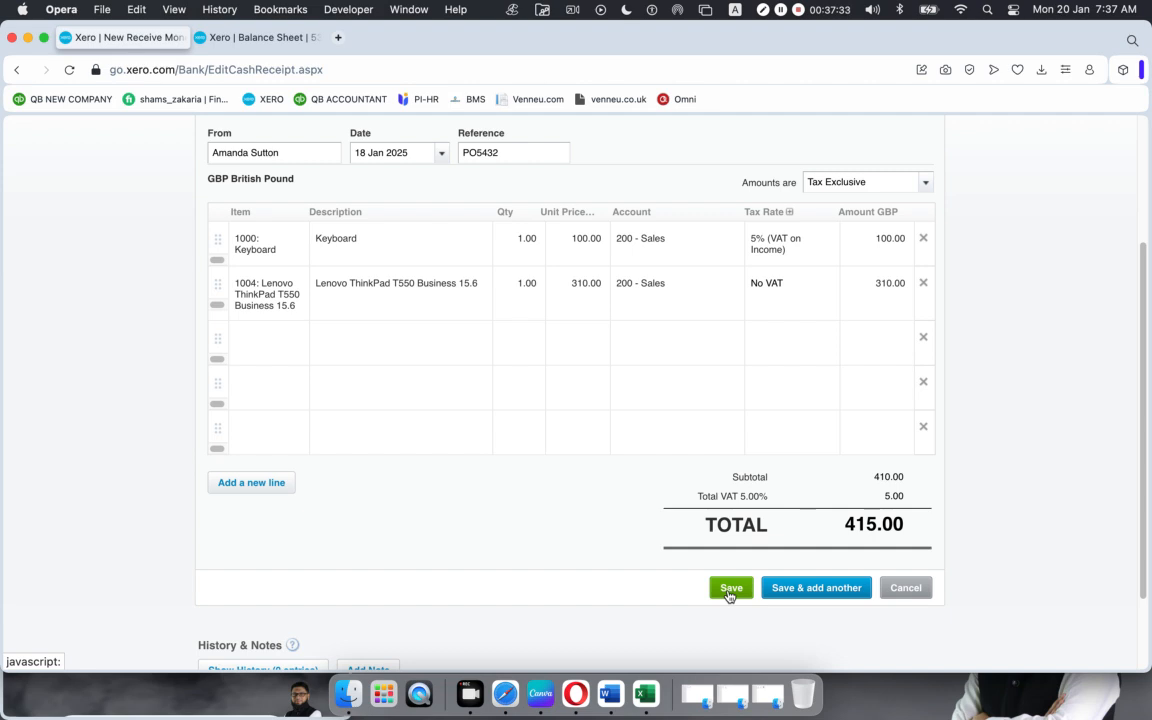
pyautogui.click(731, 589)
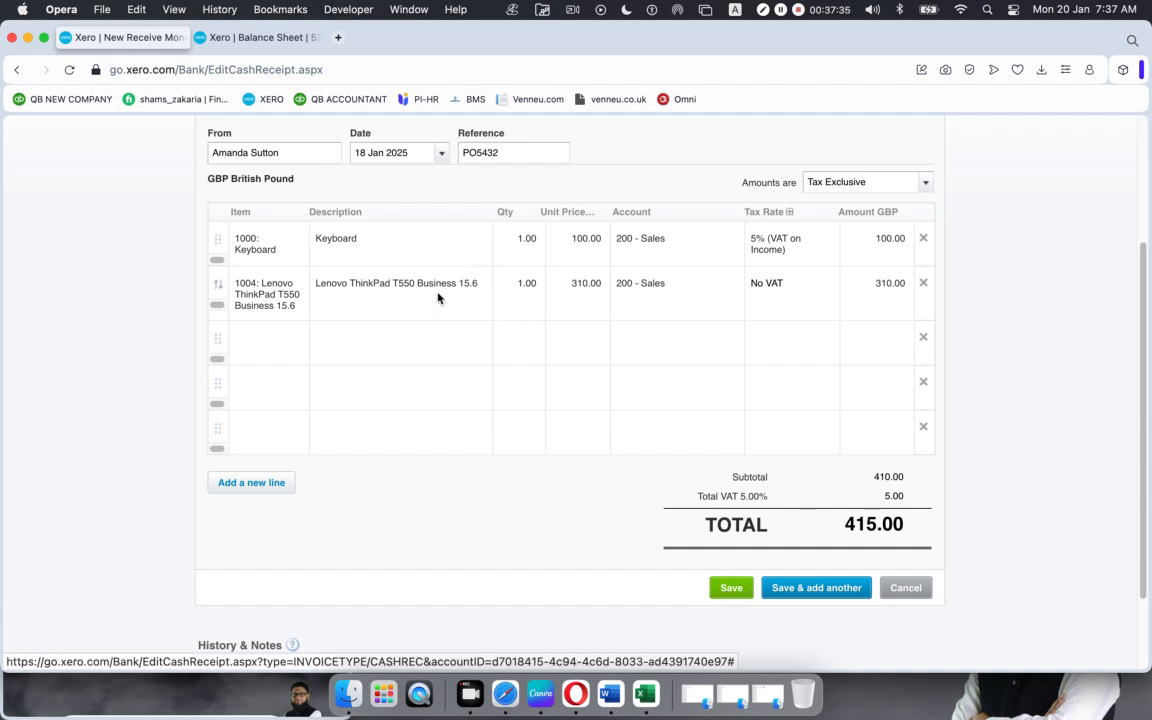
pyautogui.scroll(5, 447, 304)
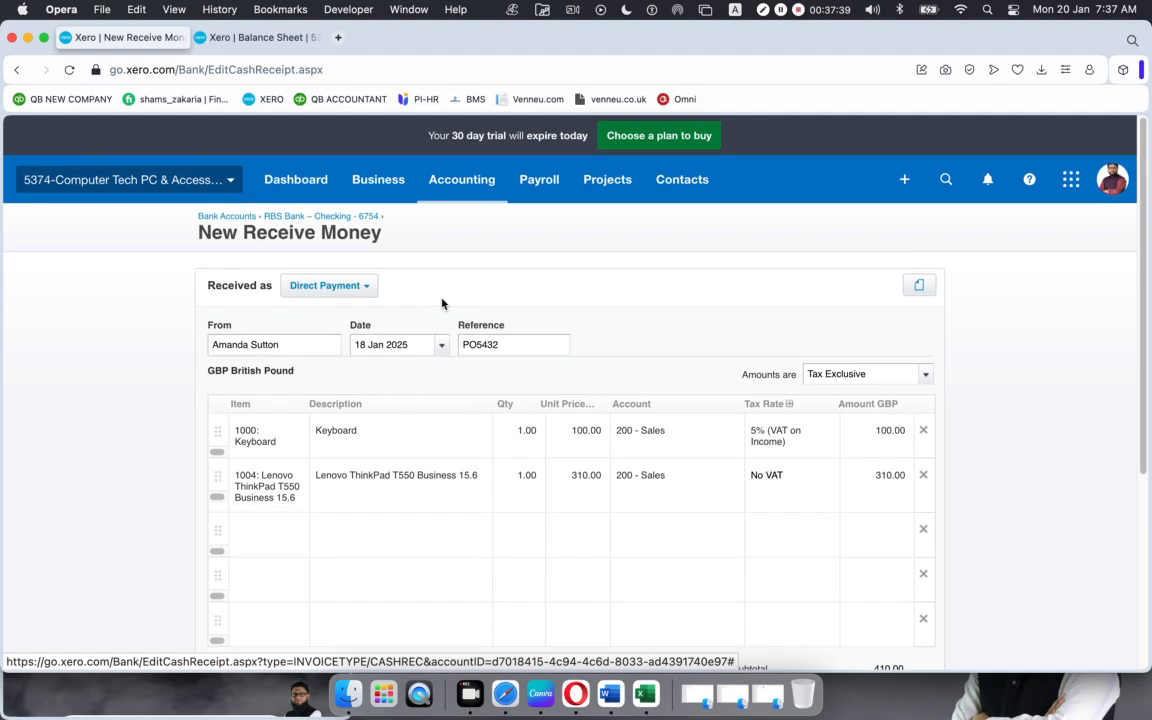
pyautogui.scroll(-5, 442, 304)
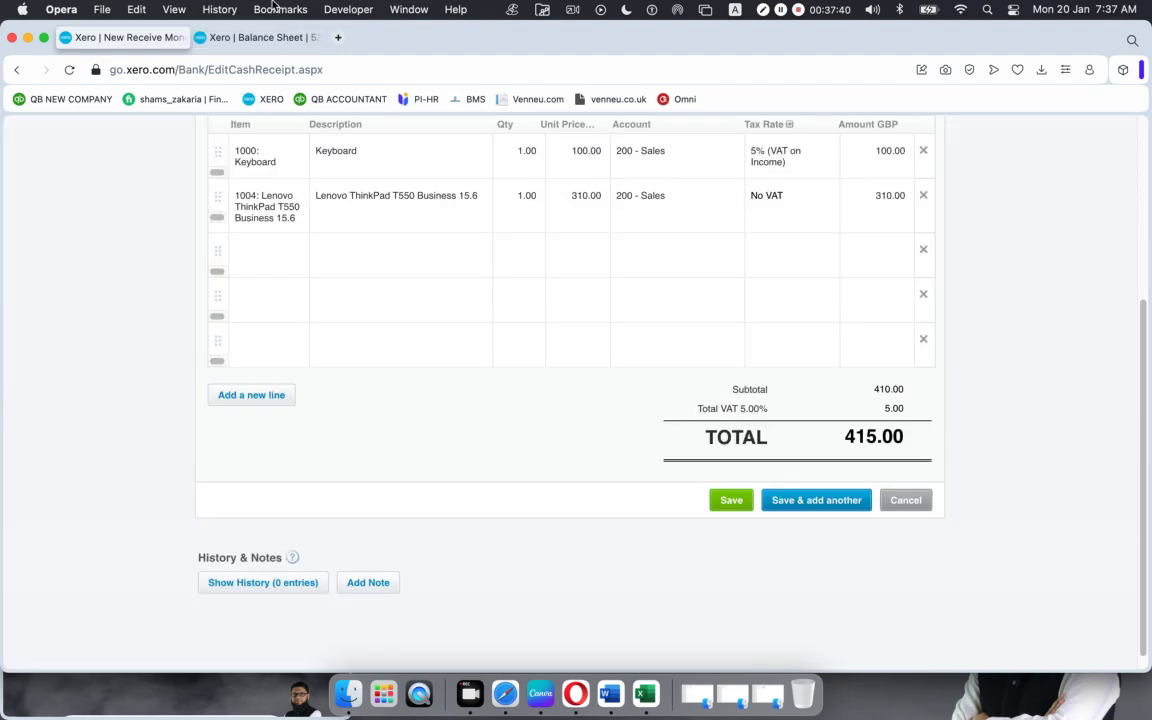
# Step: Open the Chart of accounts in a duplicated tab, noting RBS checking YTD 5,350.32, then return to the form
pyautogui.click(227, 37)
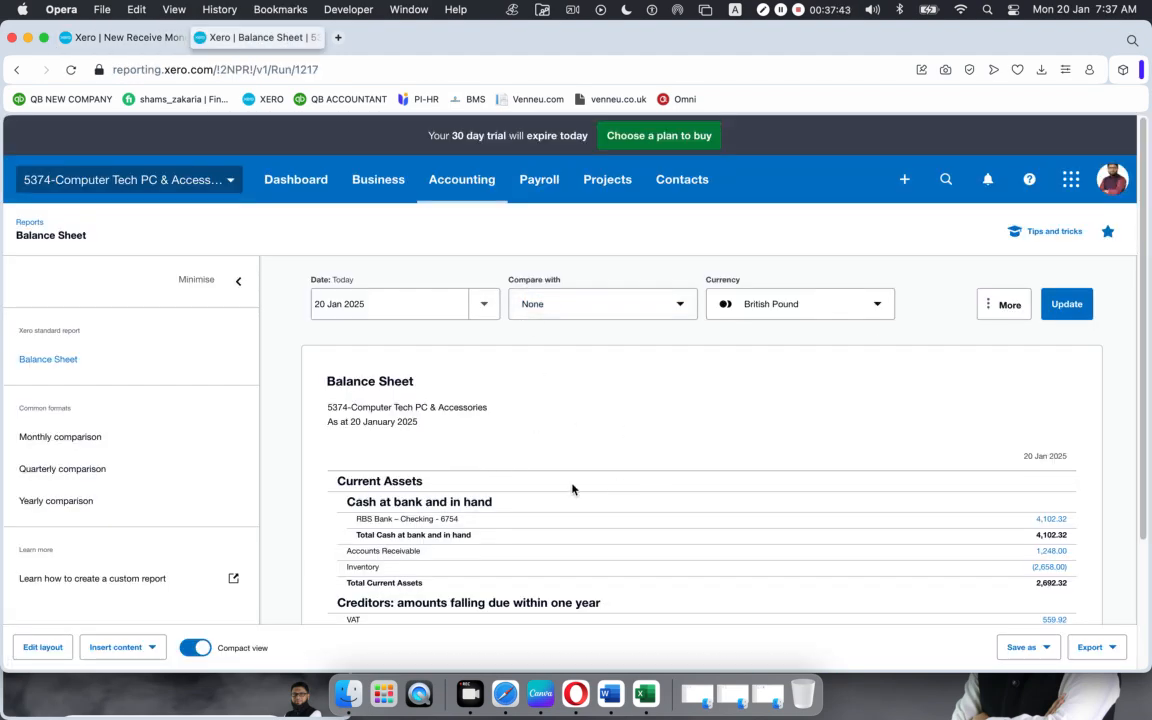
pyautogui.rightClick(253, 41)
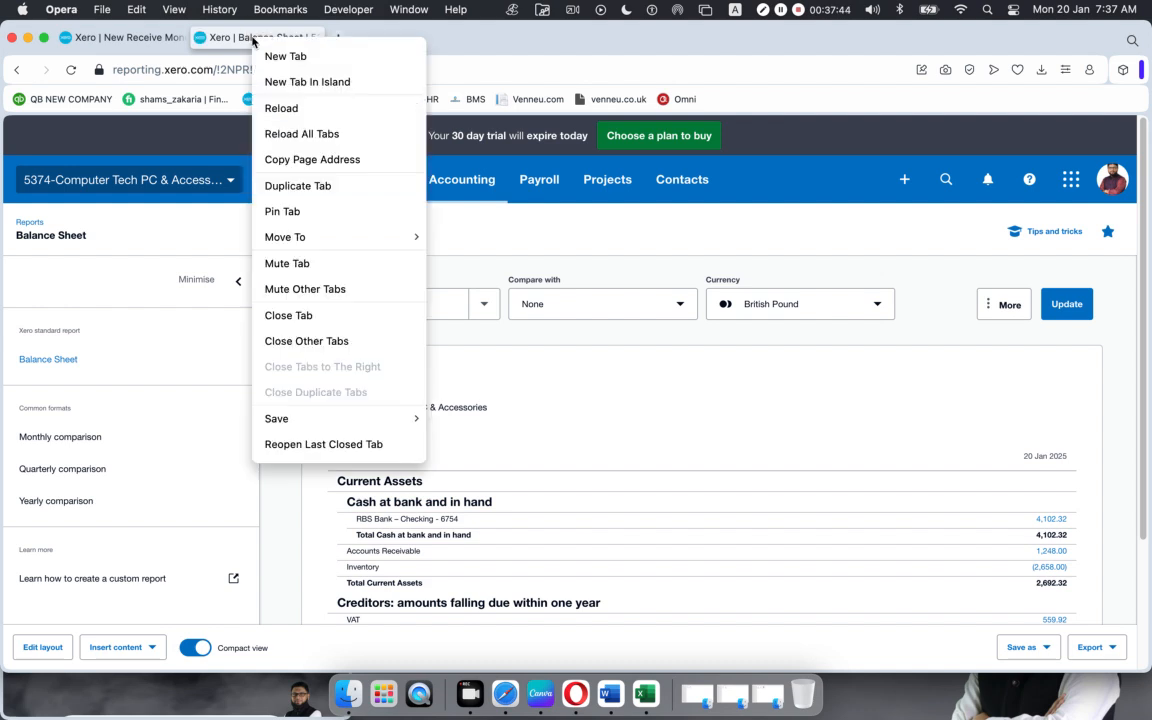
pyautogui.click(305, 183)
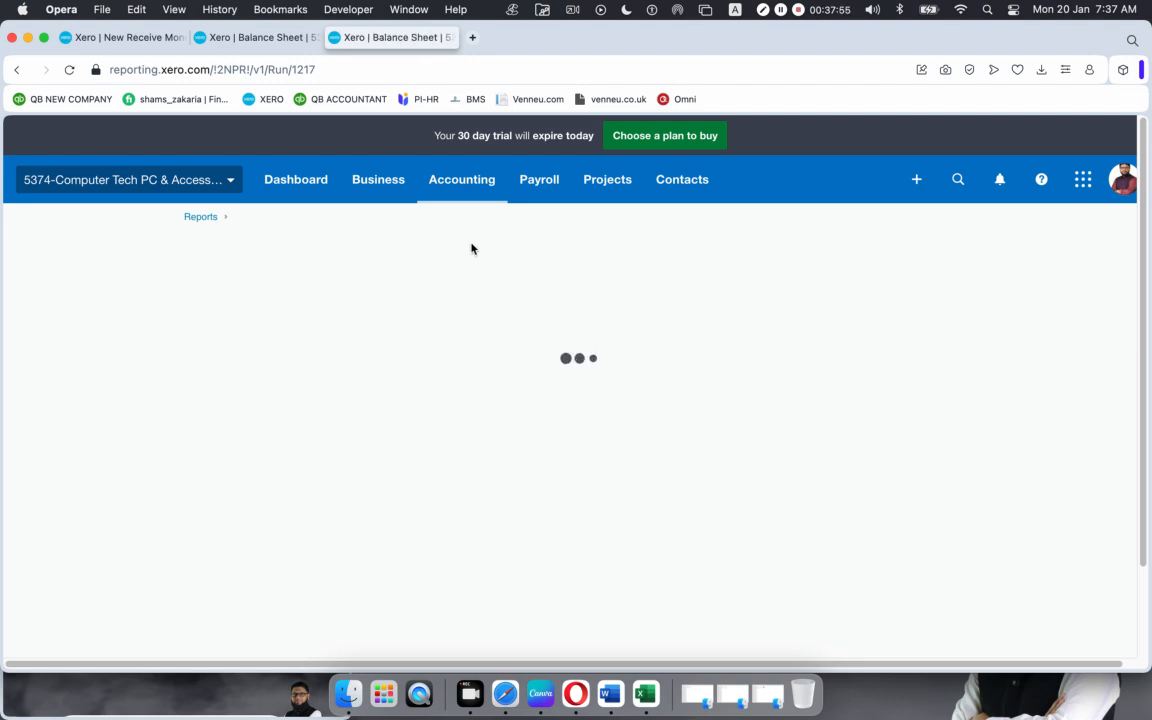
pyautogui.click(455, 177)
pyautogui.click(478, 296)
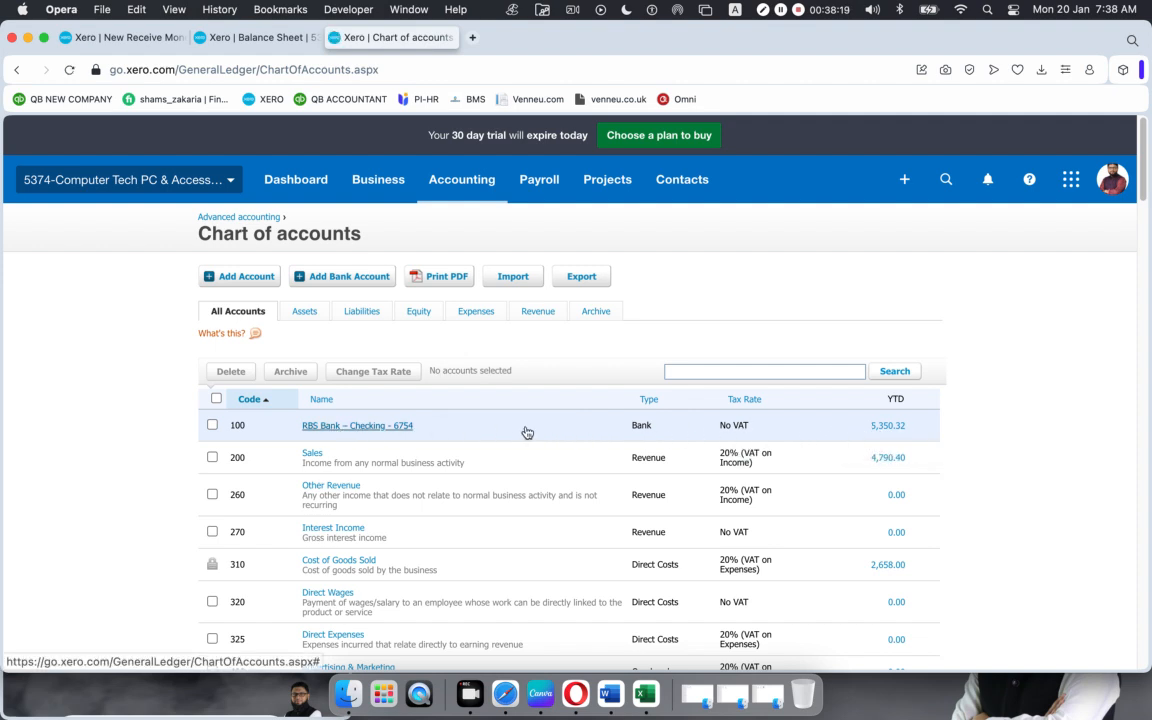
pyautogui.click(150, 38)
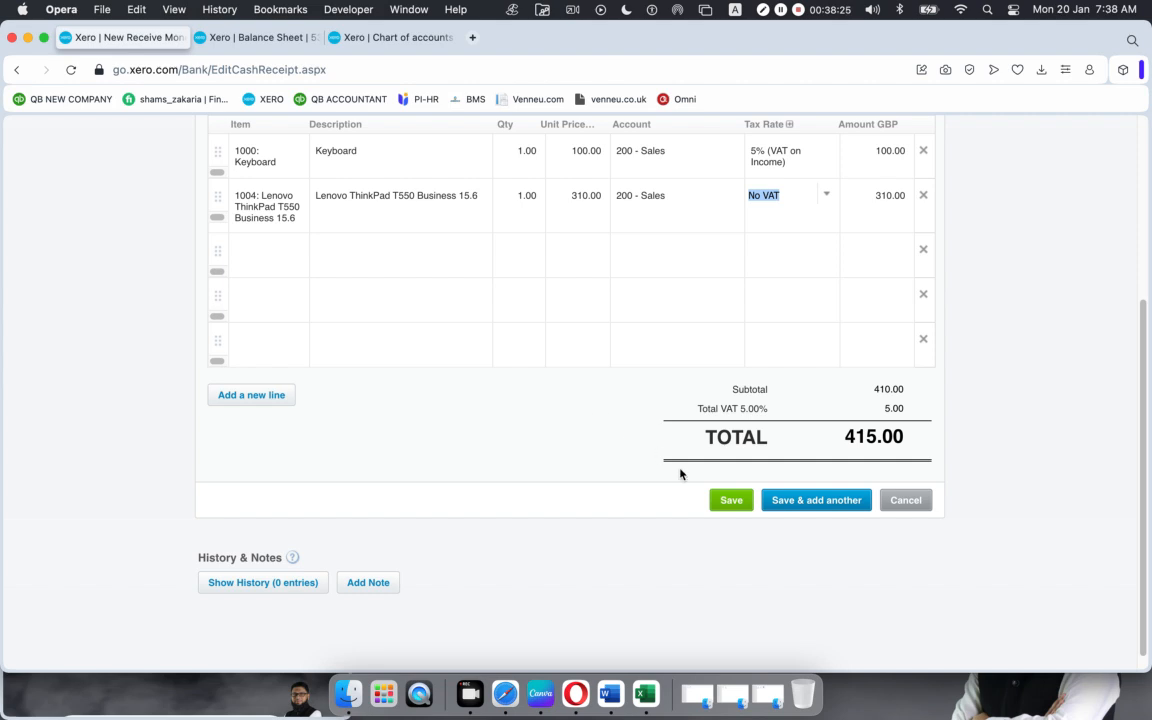
# Step: Save the 415.00 receipt and reload the Chart of accounts, showing RBS checking at 5,765.32
pyautogui.click(731, 501)
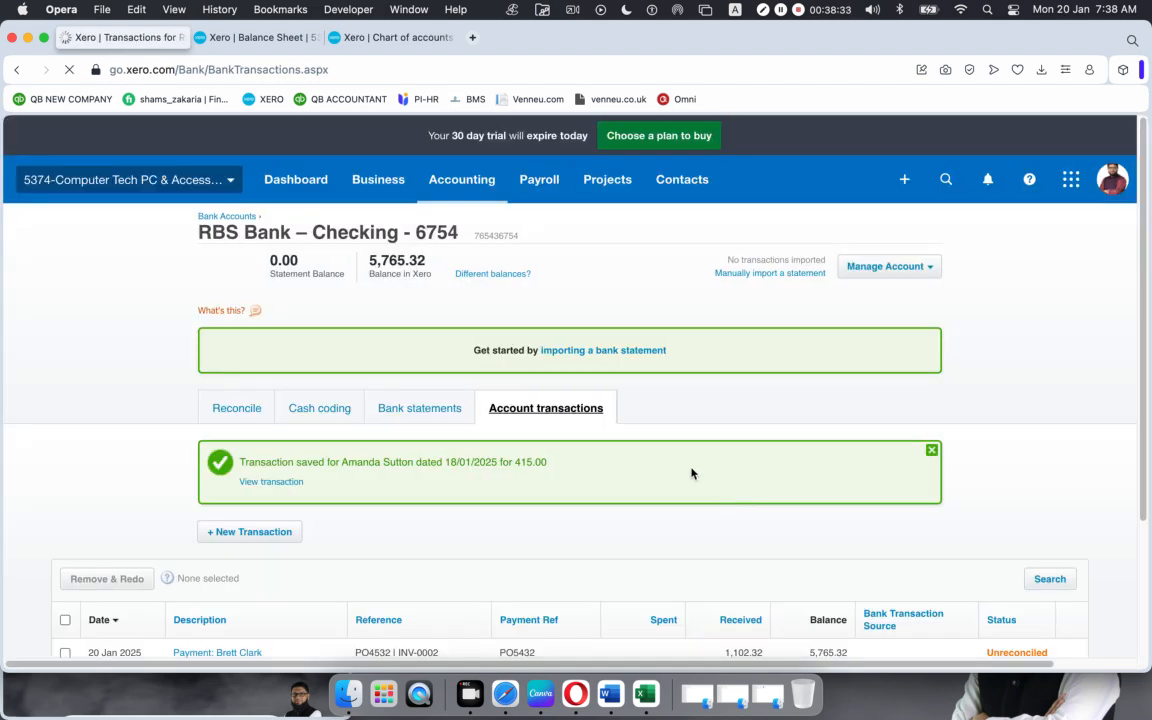
pyautogui.click(393, 39)
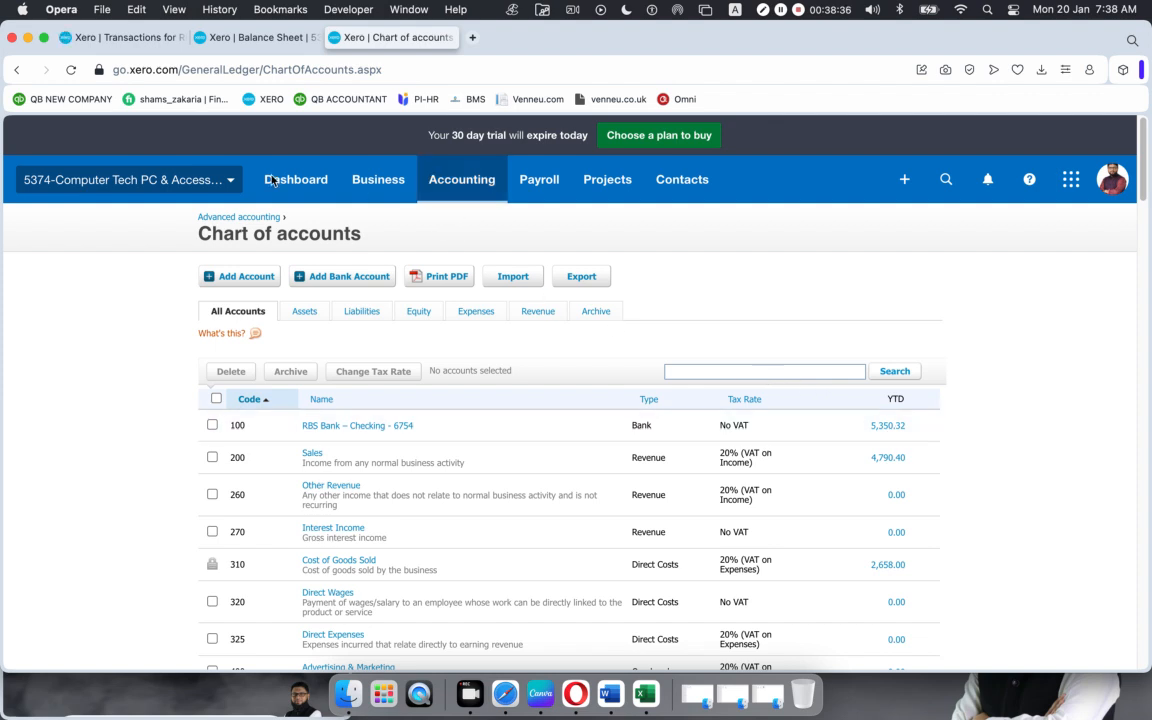
pyautogui.click(64, 75)
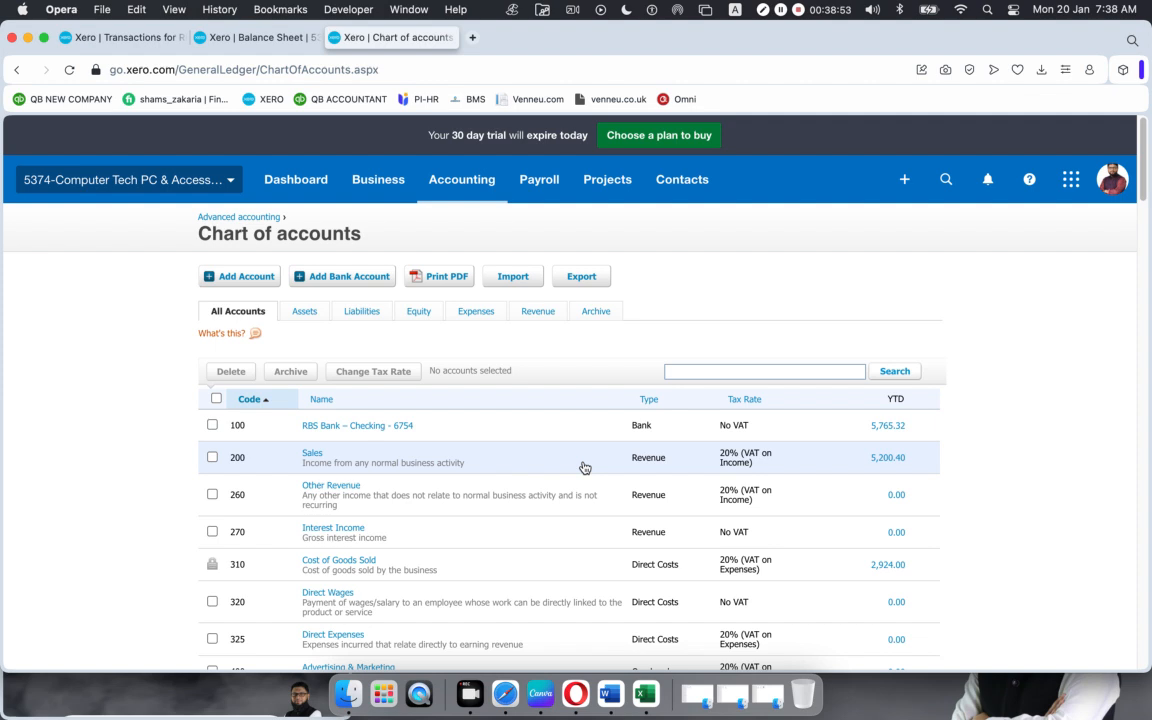
pyautogui.click(115, 37)
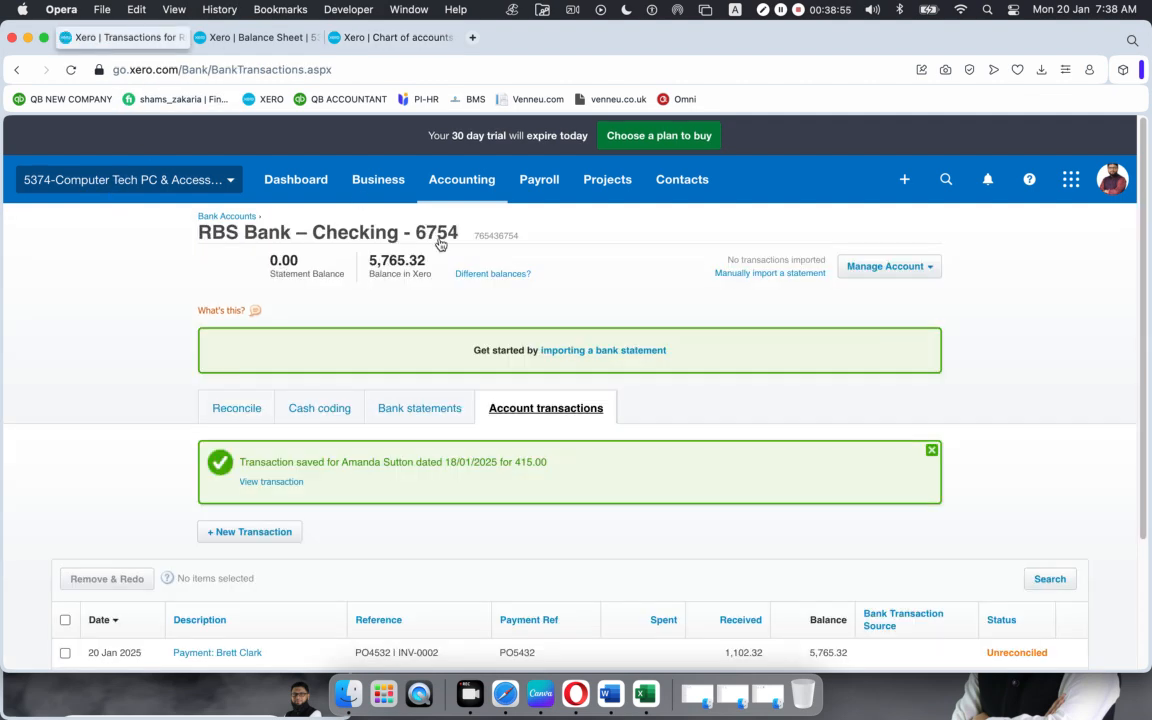
# Step: Clear the Transaction saved notice and review the four unreconciled RBS receipts, balance 5,765.32
pyautogui.click(931, 450)
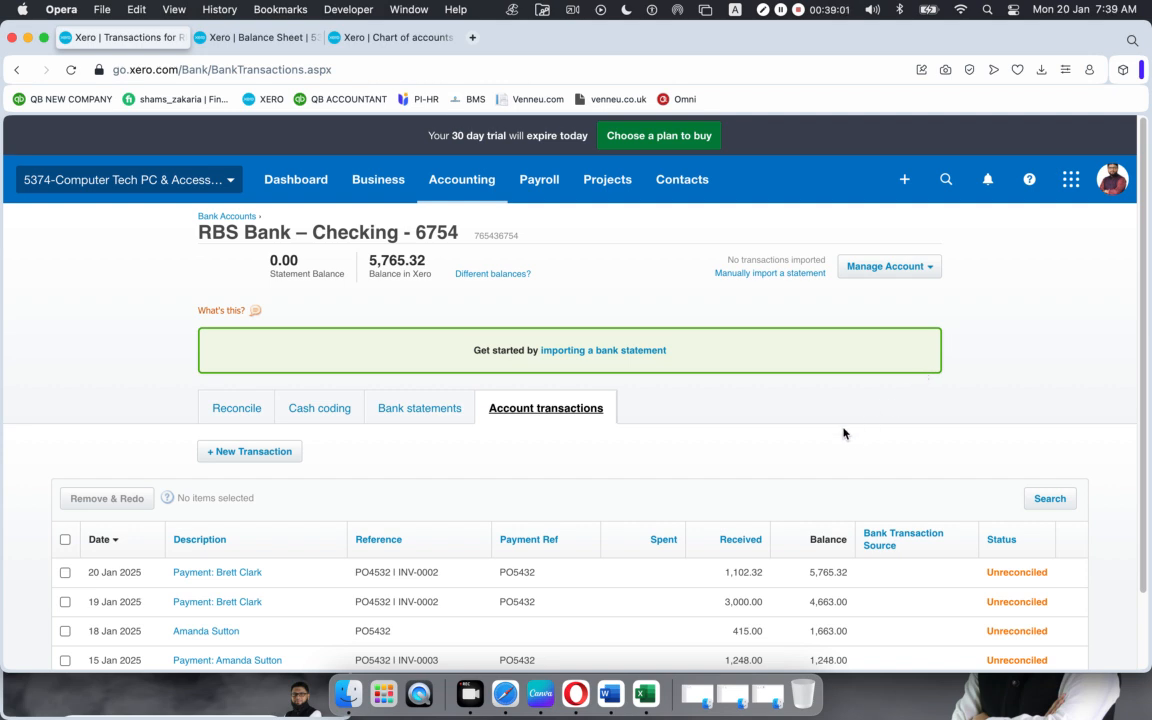
pyautogui.scroll(-2, 843, 433)
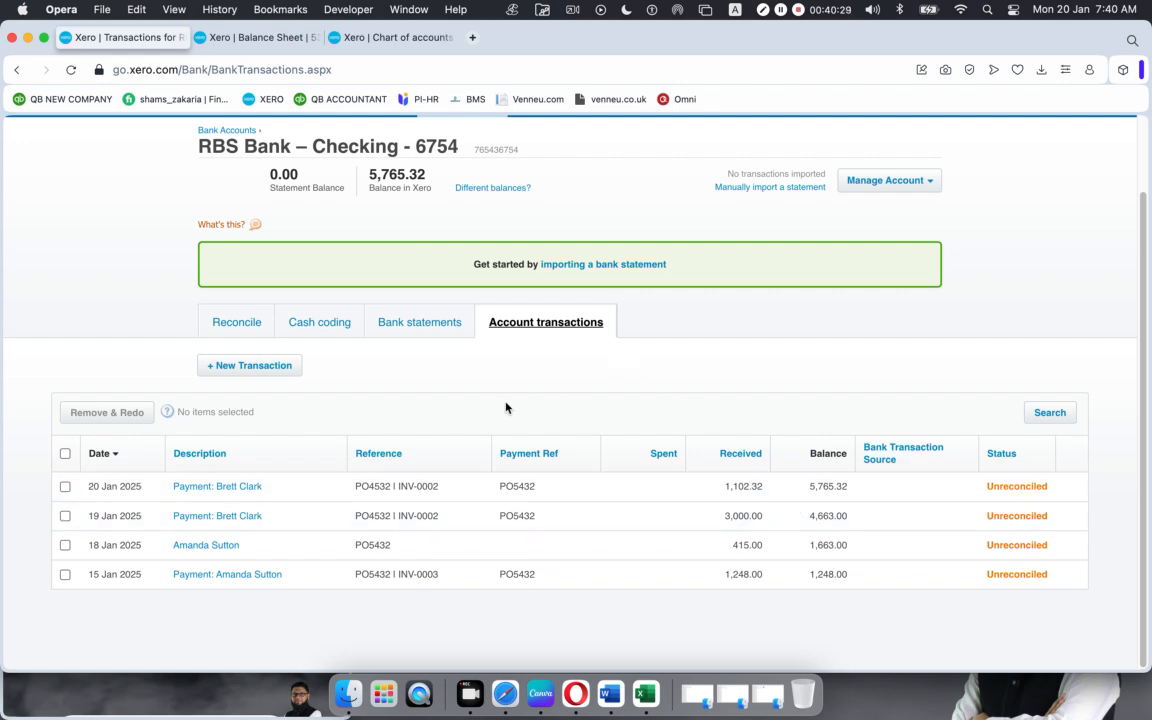
pyautogui.scroll(3, 506, 409)
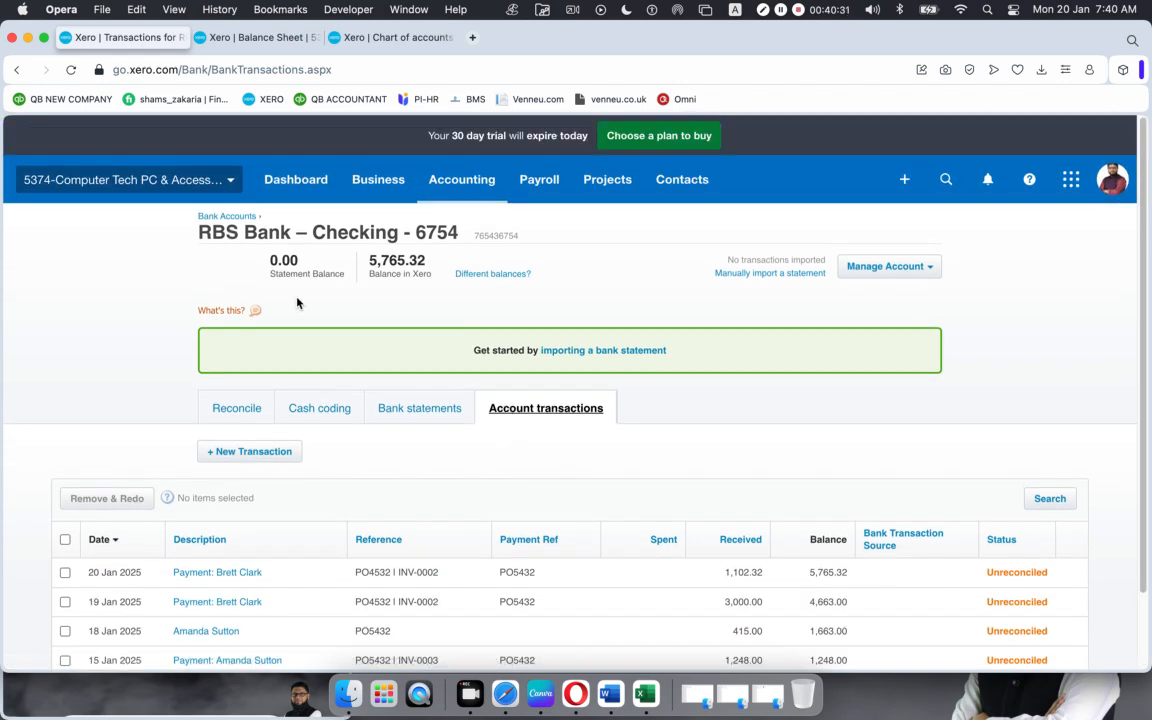
# Step: Go through Sales overview to the draft invoices and open INV-0001, subtotal 2,130.00
pyautogui.click(390, 38)
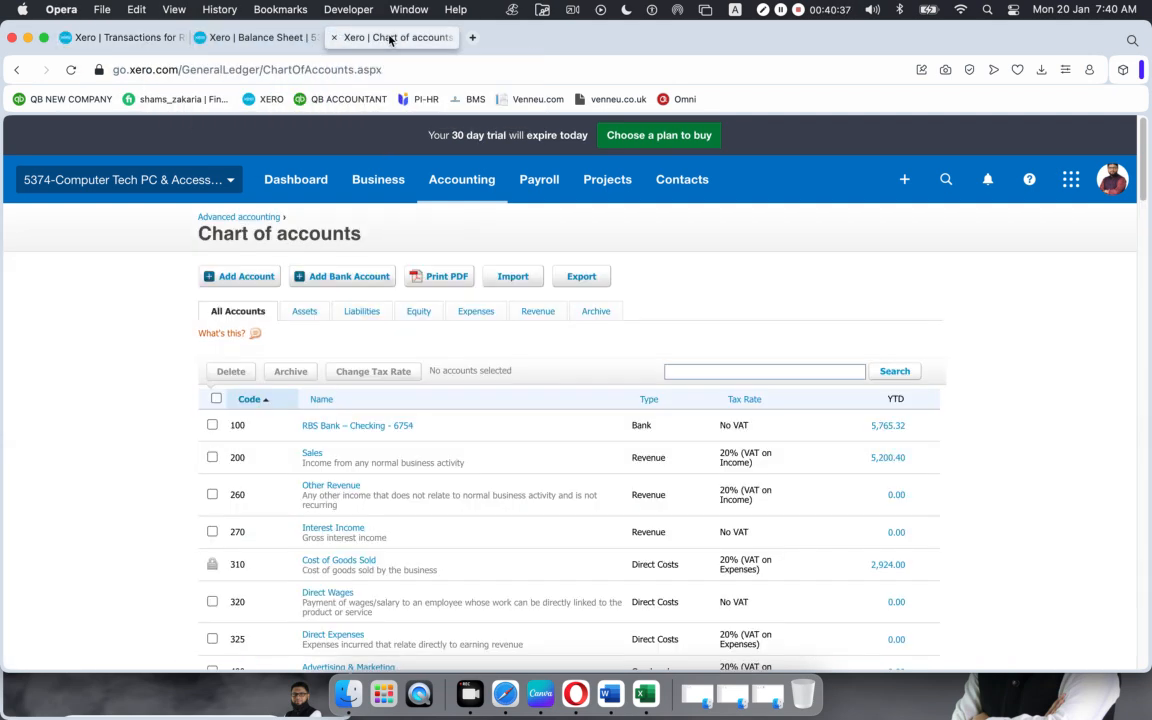
pyautogui.click(121, 38)
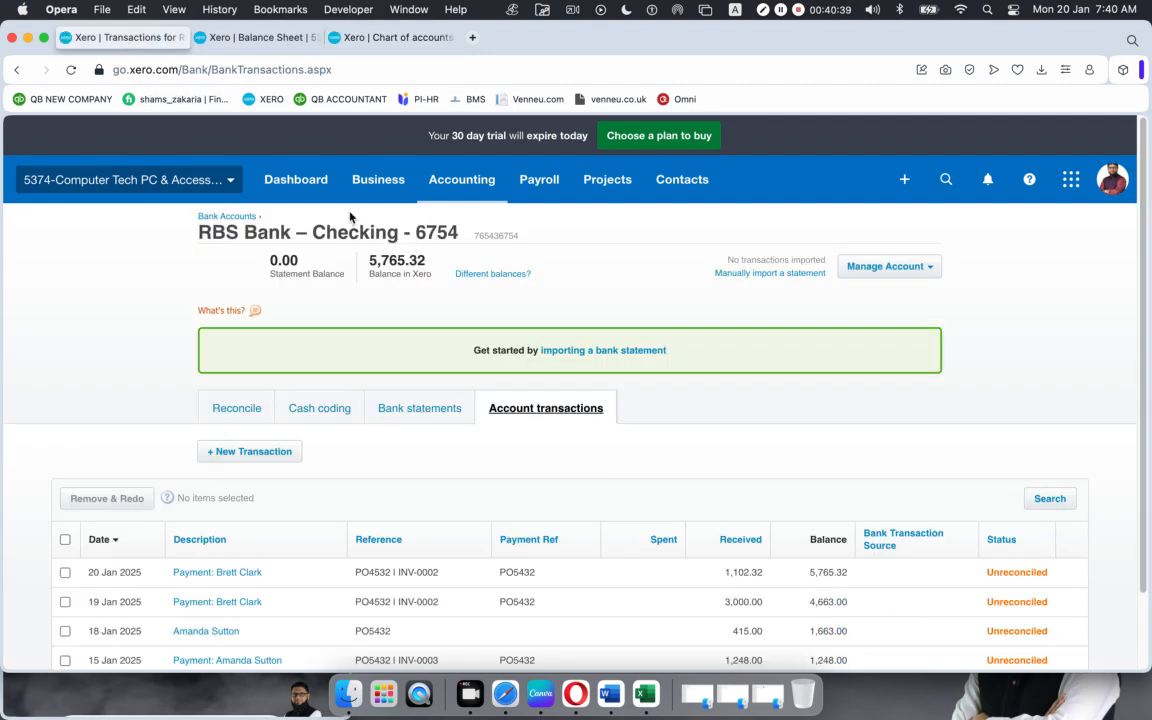
pyautogui.click(398, 182)
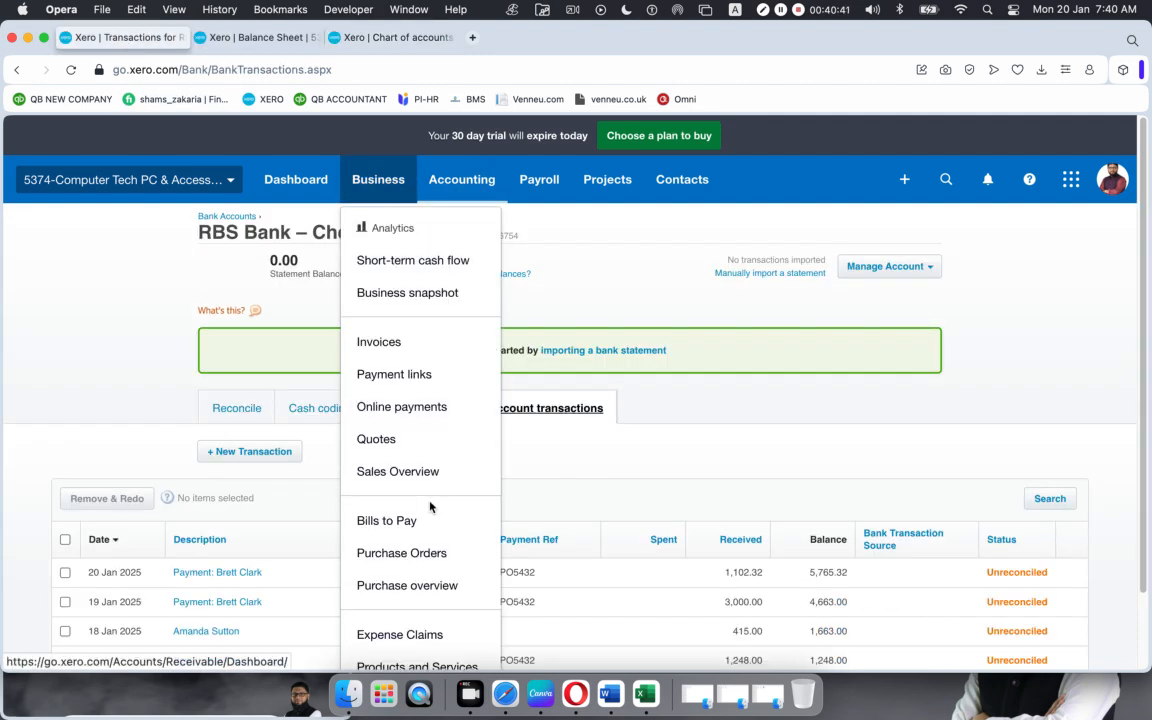
pyautogui.click(412, 471)
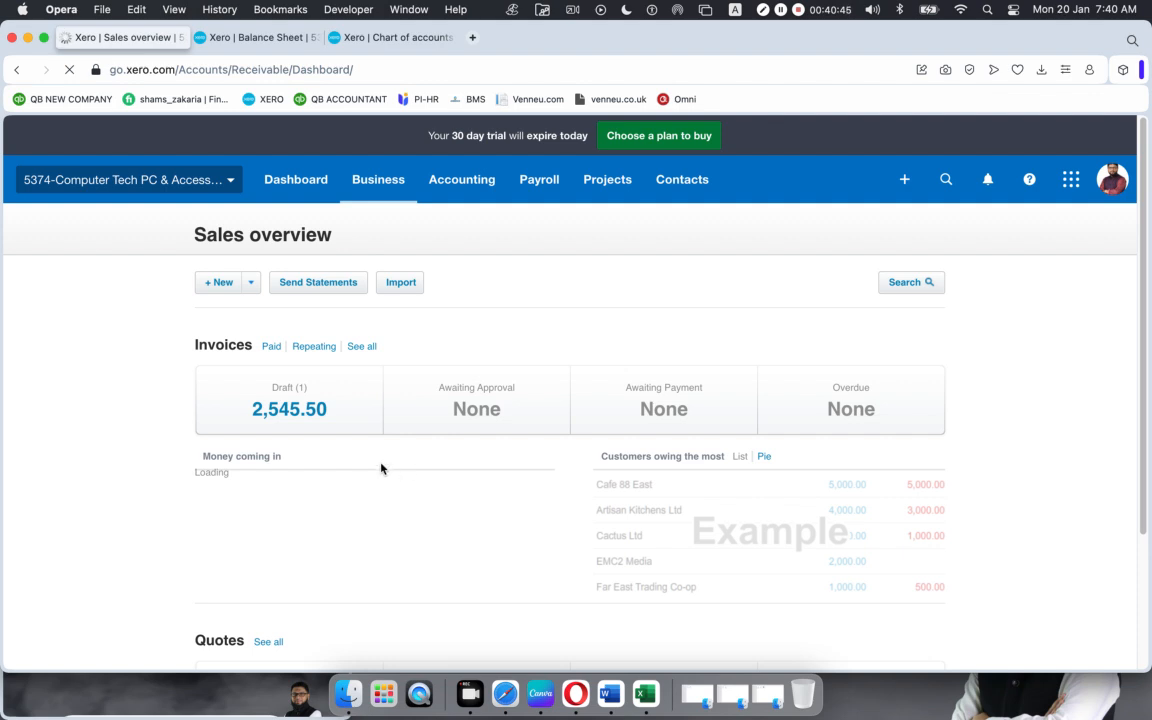
pyautogui.click(412, 403)
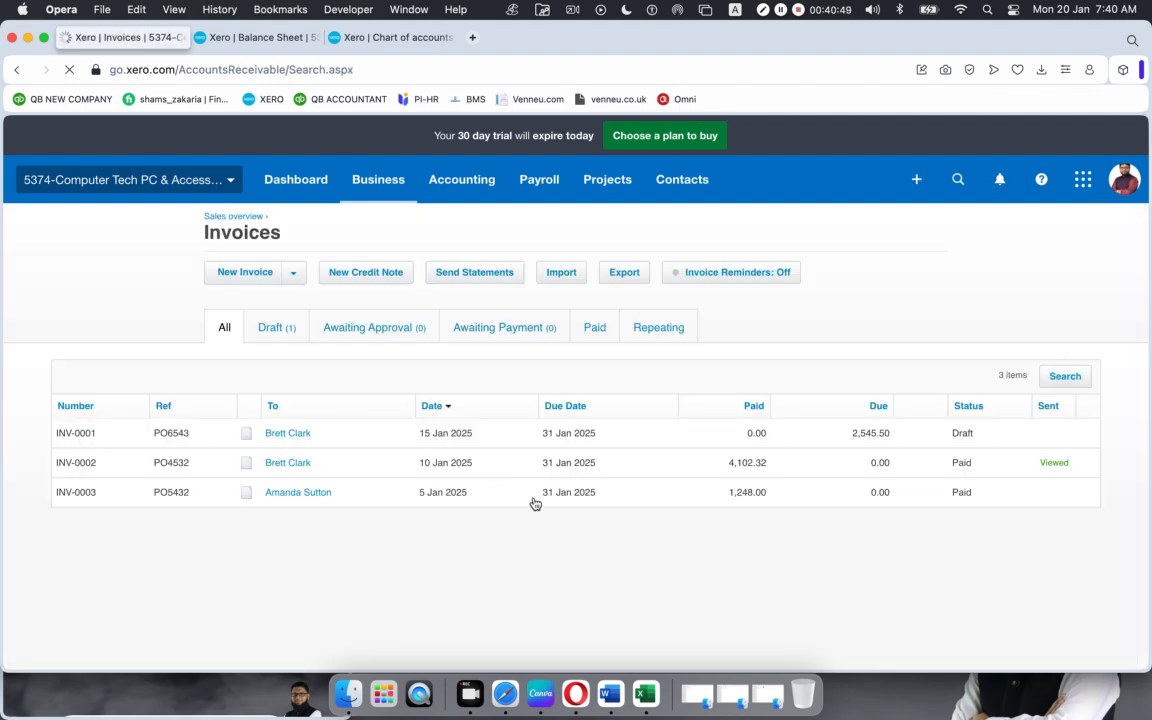
pyautogui.click(274, 328)
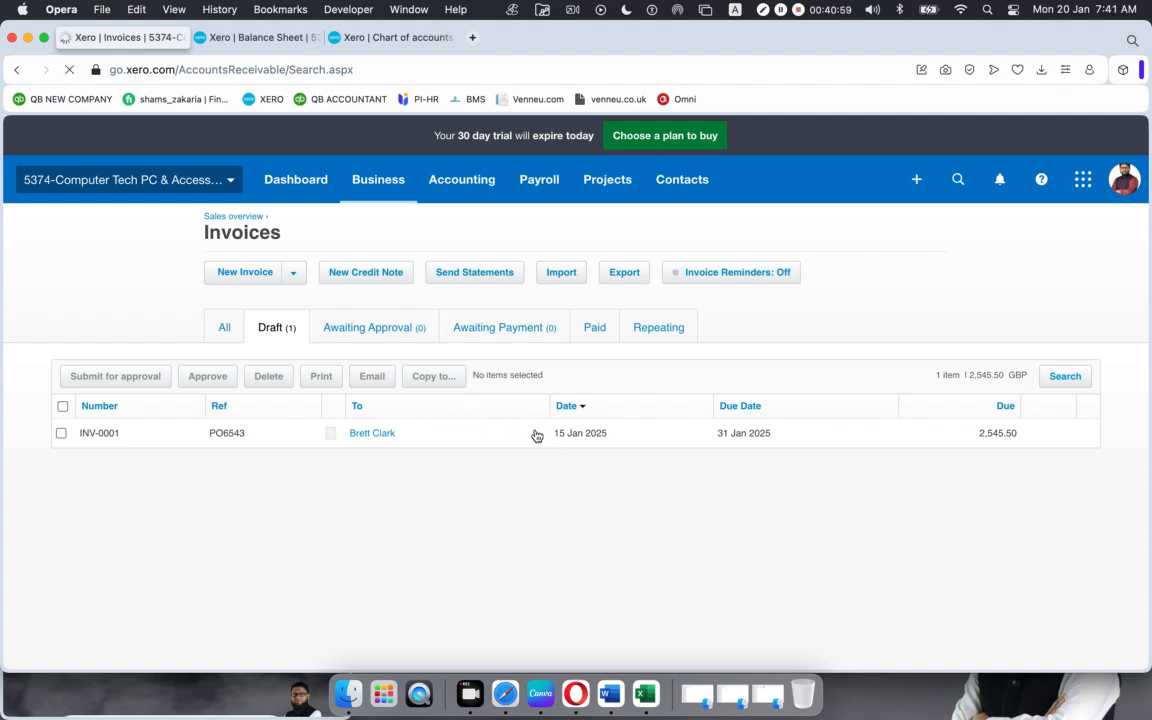
pyautogui.click(535, 435)
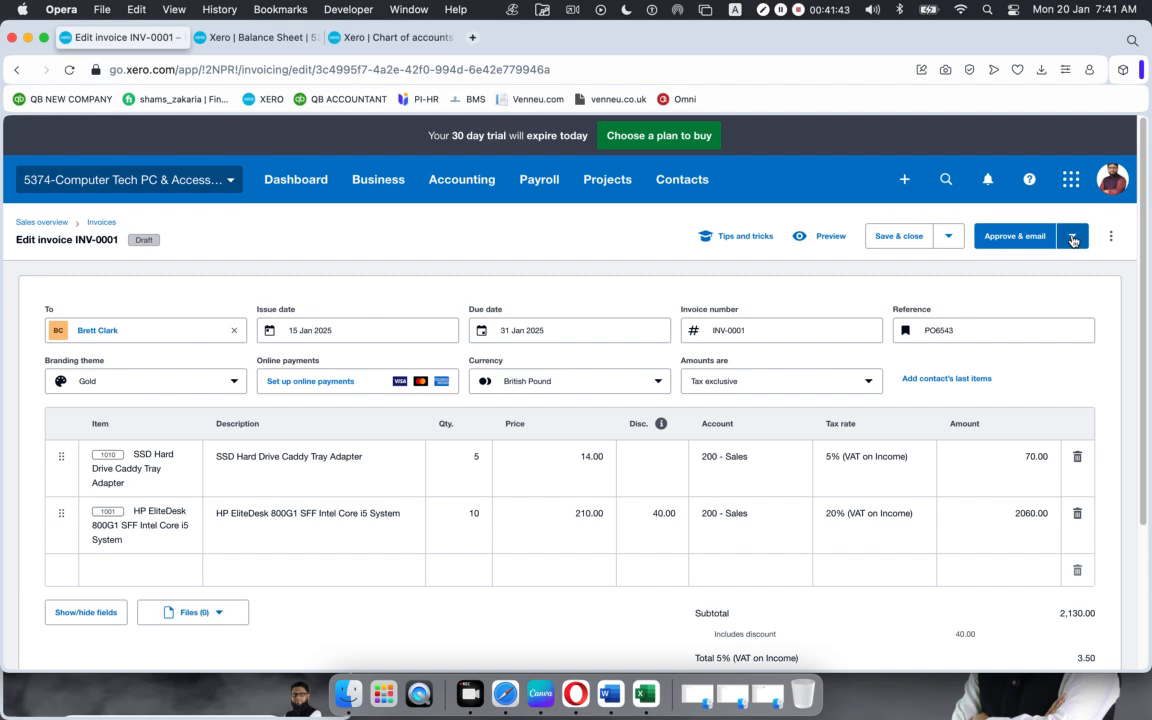
# Step: Approve INV-0001 without emailing it, leaving 2,545.50 awaiting payment, and go back to Invoices
pyautogui.scroll(-3, 968, 420)
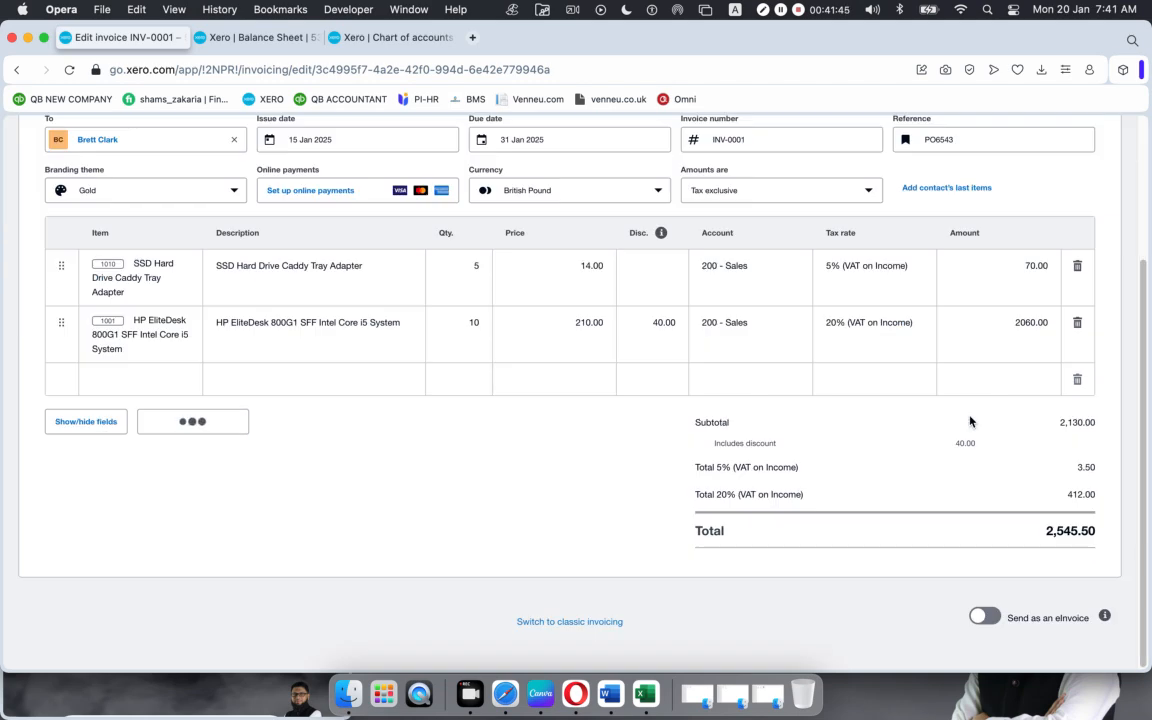
pyautogui.scroll(3, 969, 421)
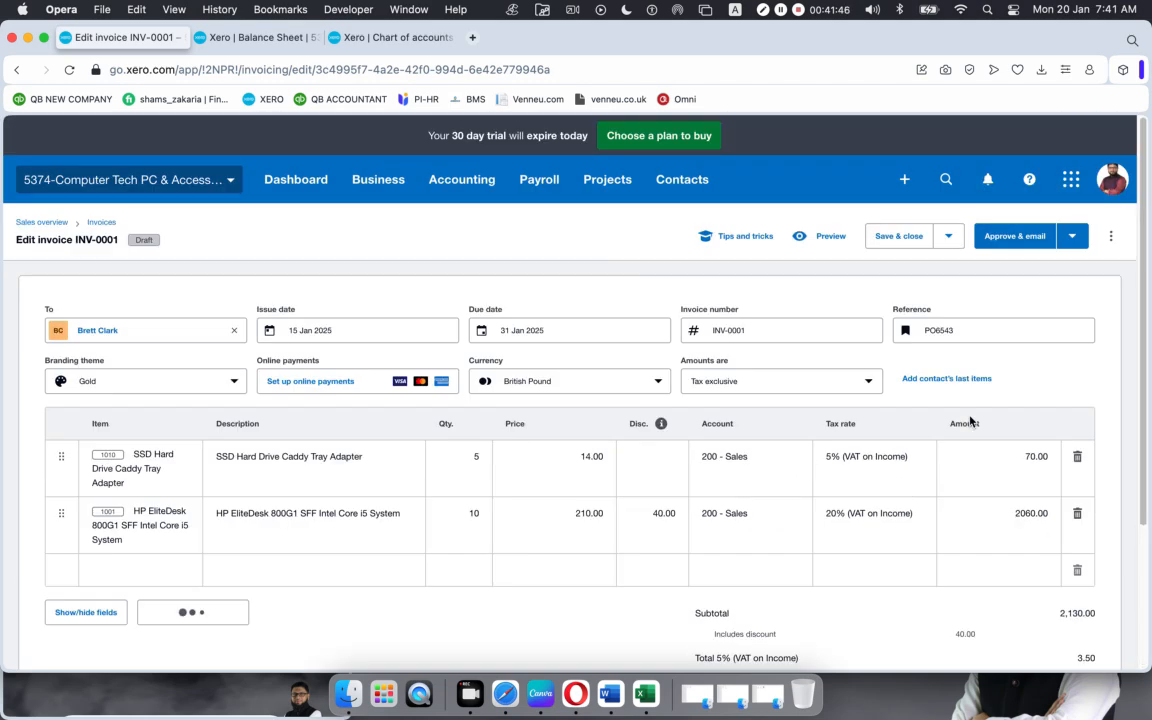
pyautogui.click(1071, 238)
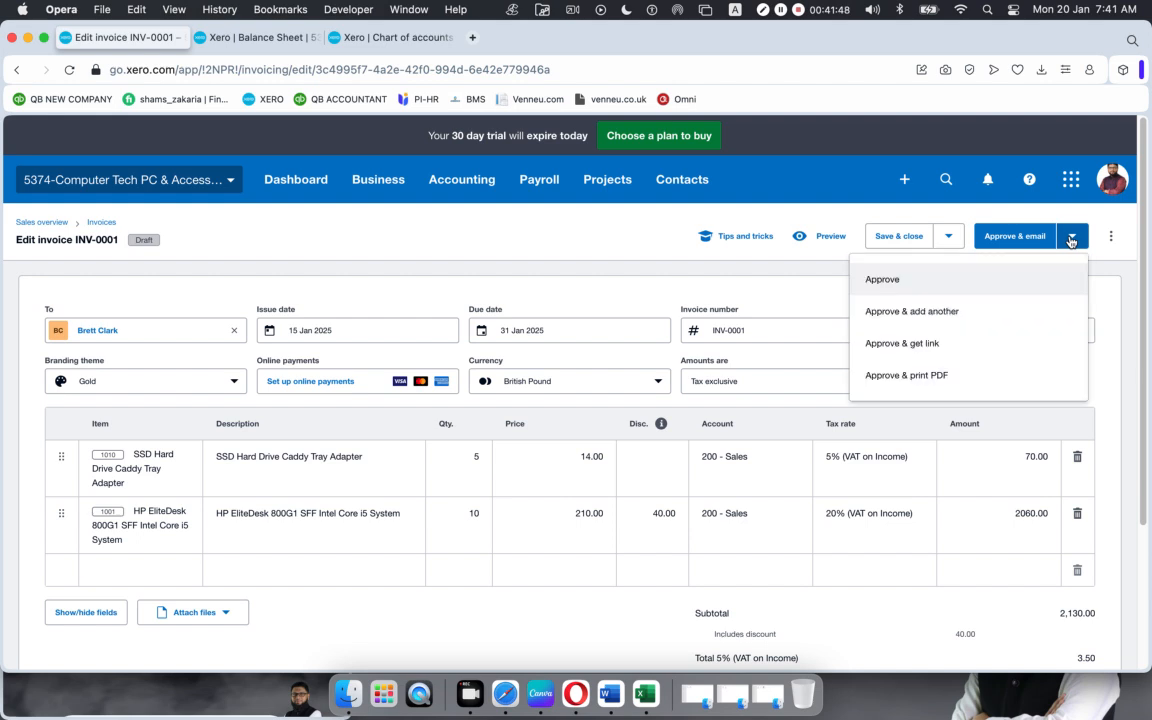
pyautogui.click(911, 288)
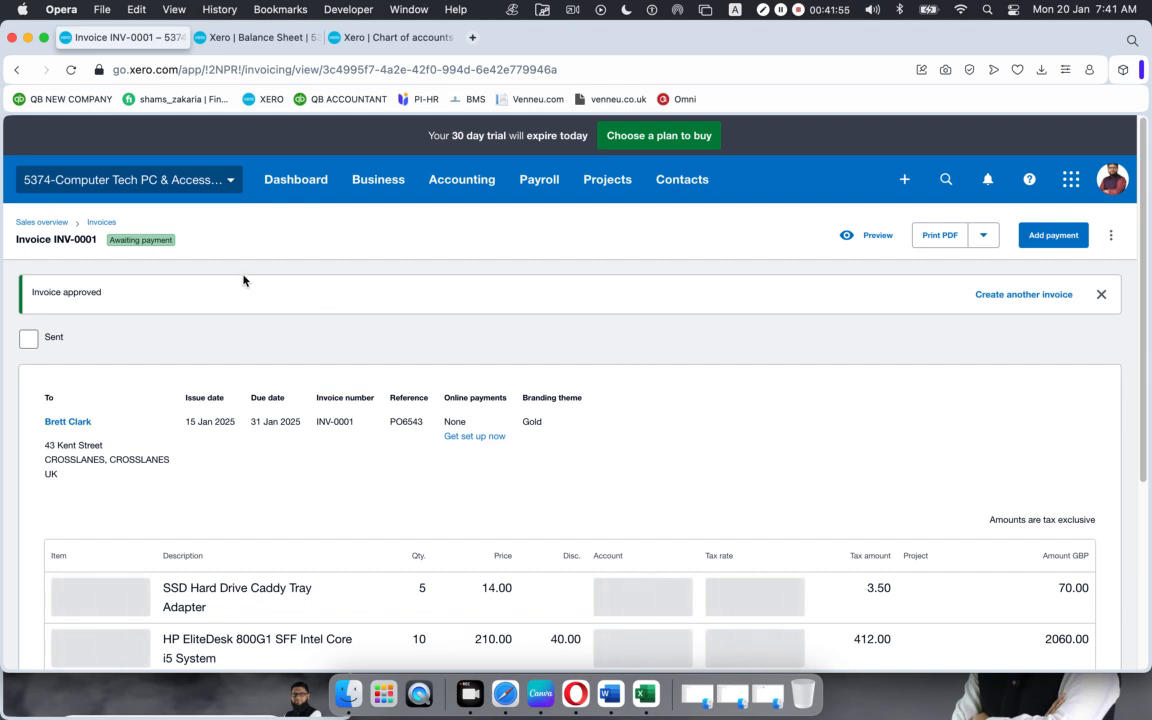
pyautogui.click(101, 223)
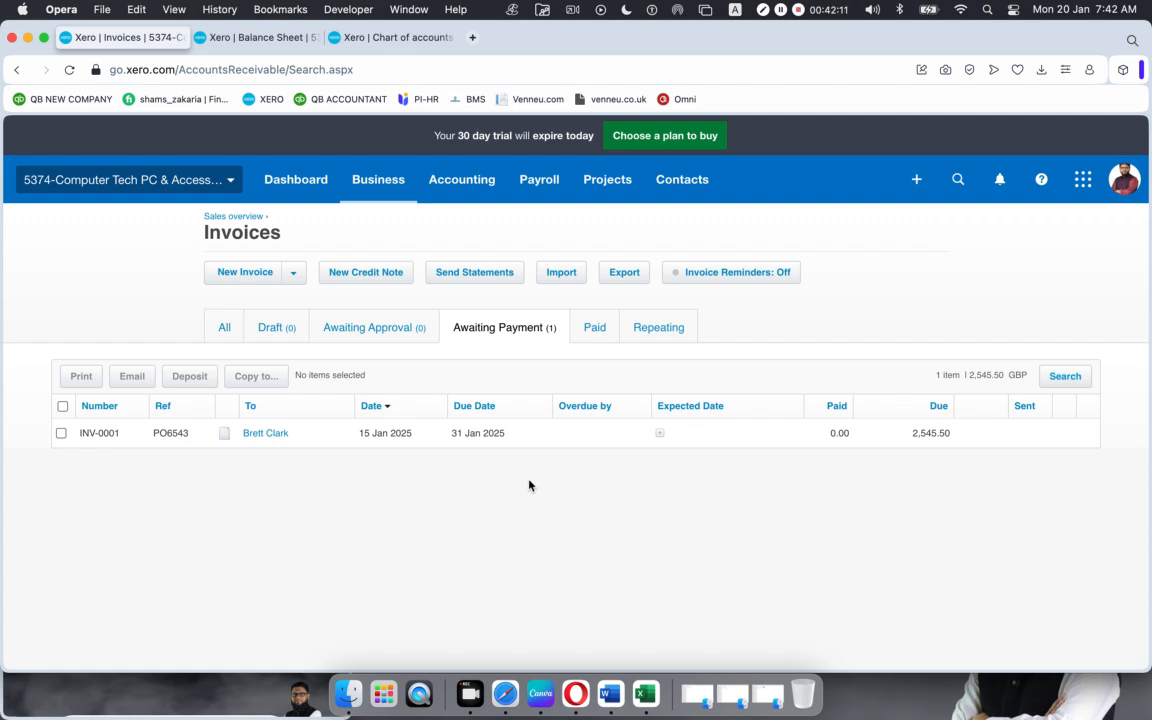
# Step: Review invoice INV-0001's lines and 2,545.50 total, then return to the Sales overview
pyautogui.click(527, 438)
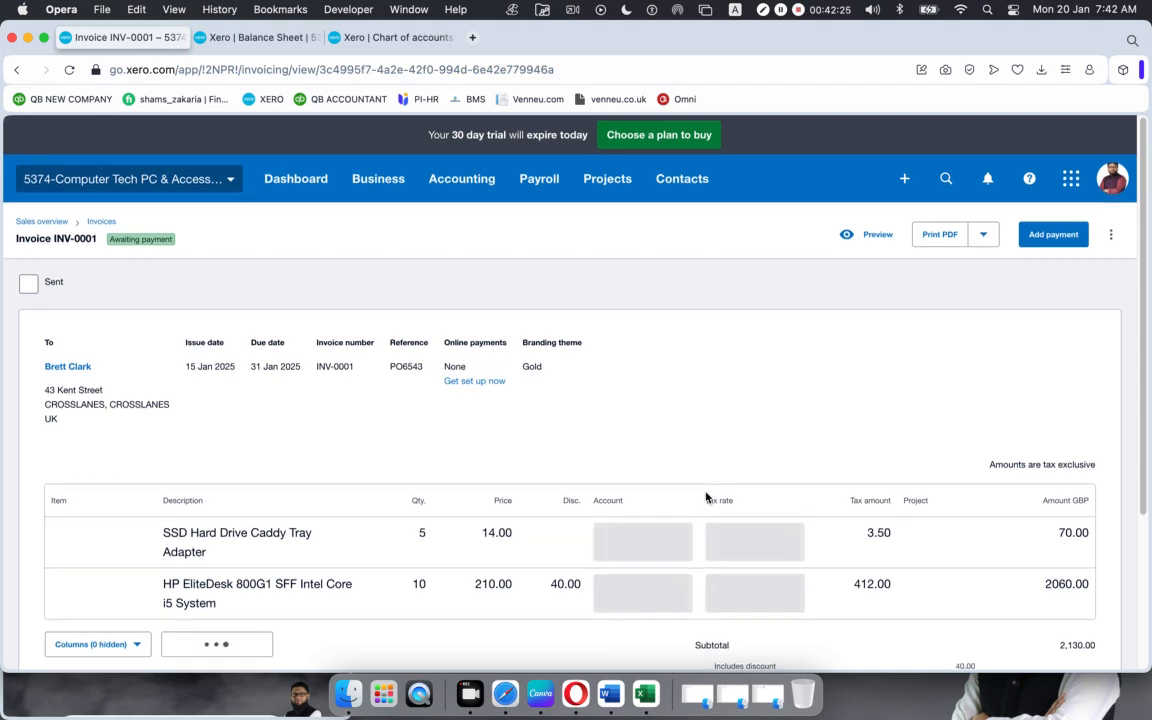
pyautogui.scroll(-2, 706, 497)
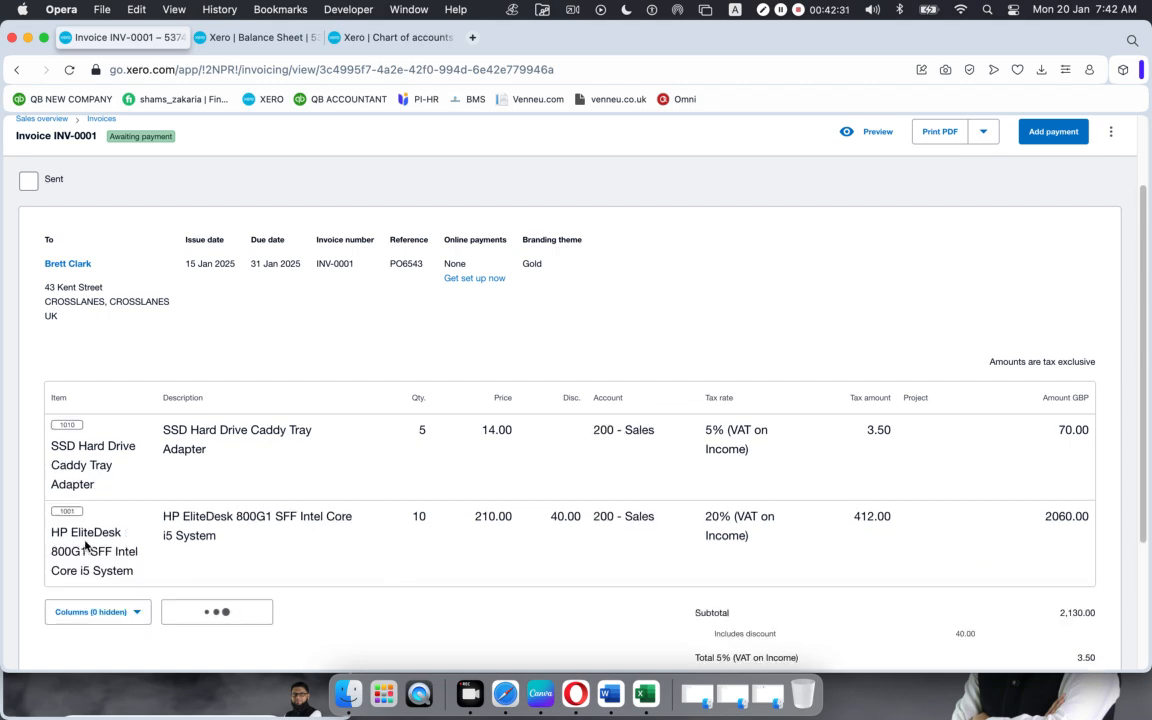
pyautogui.scroll(-4, 740, 500)
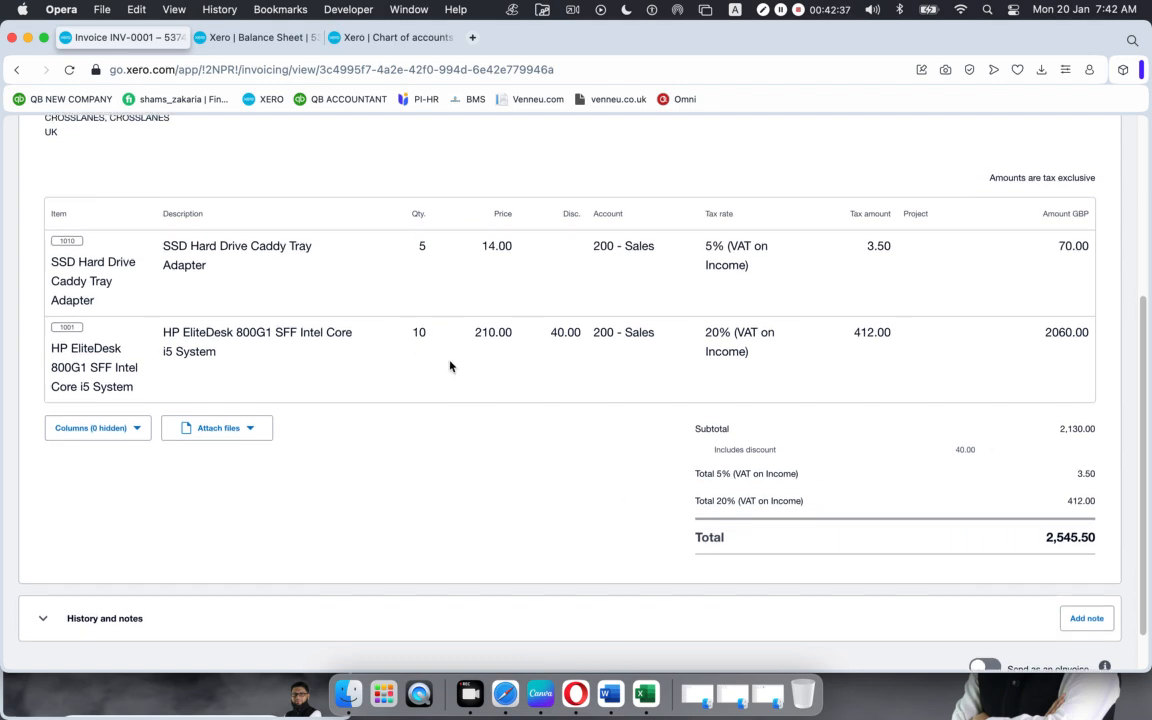
pyautogui.scroll(5, 450, 367)
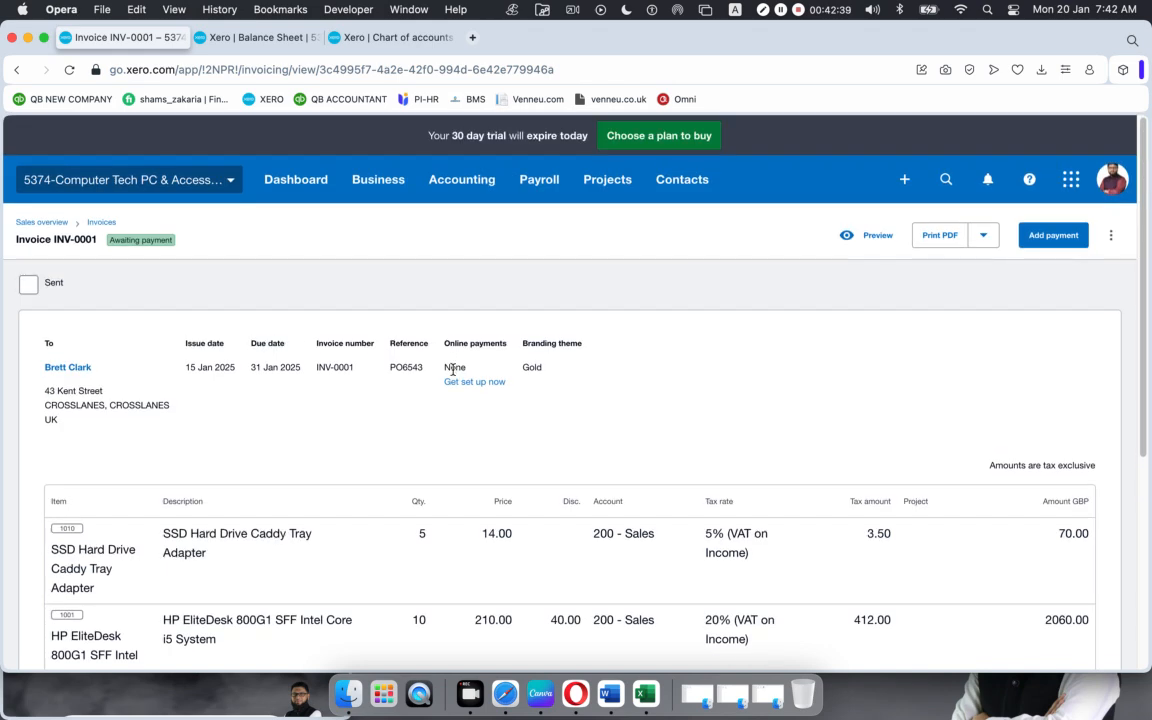
pyautogui.click(100, 224)
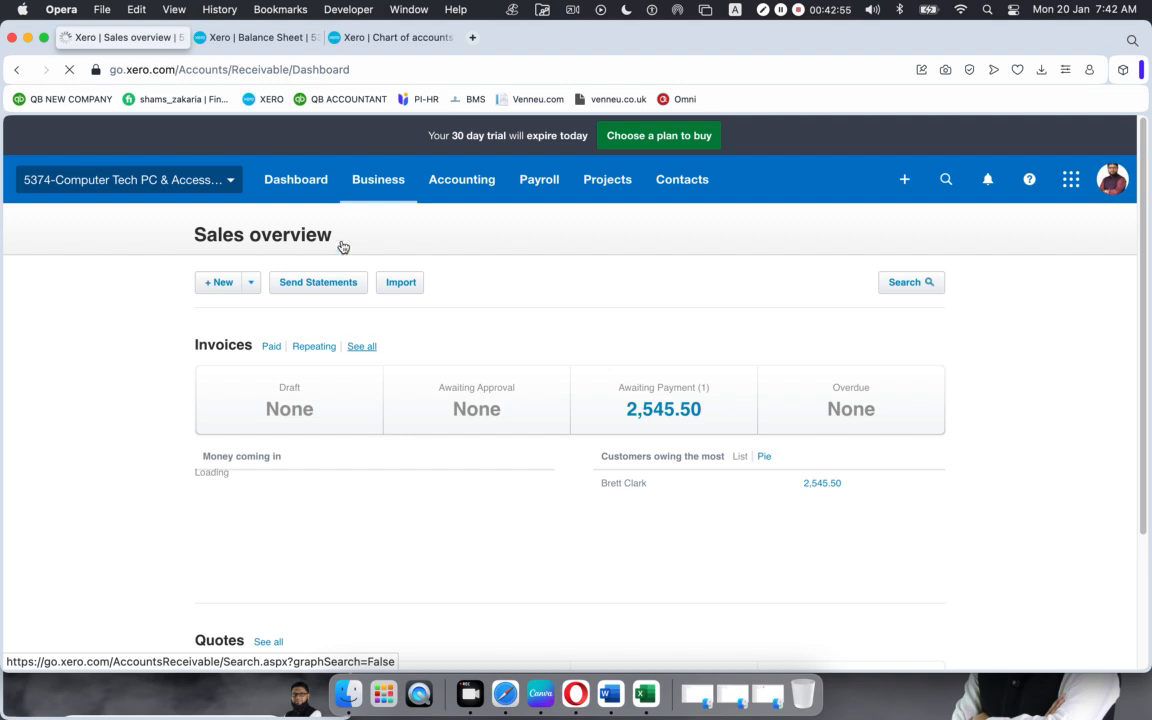
# Step: Reopen INV-0001, awaiting payment, from the full All invoices list
pyautogui.click(367, 352)
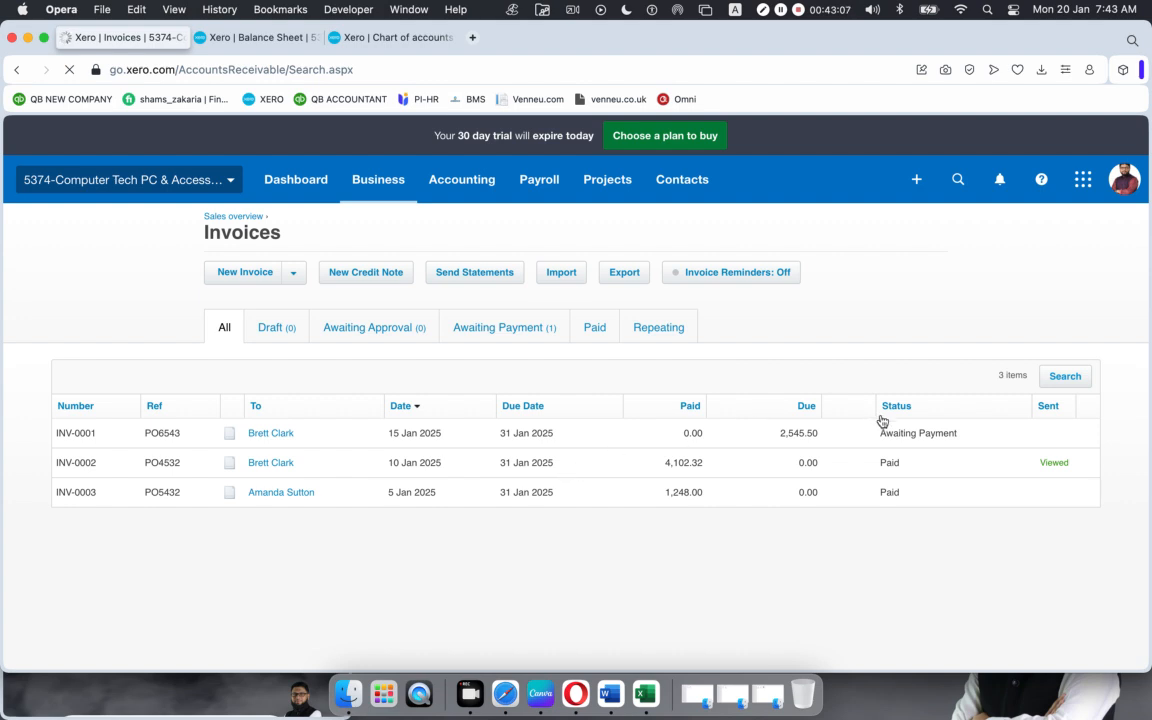
pyautogui.click(410, 440)
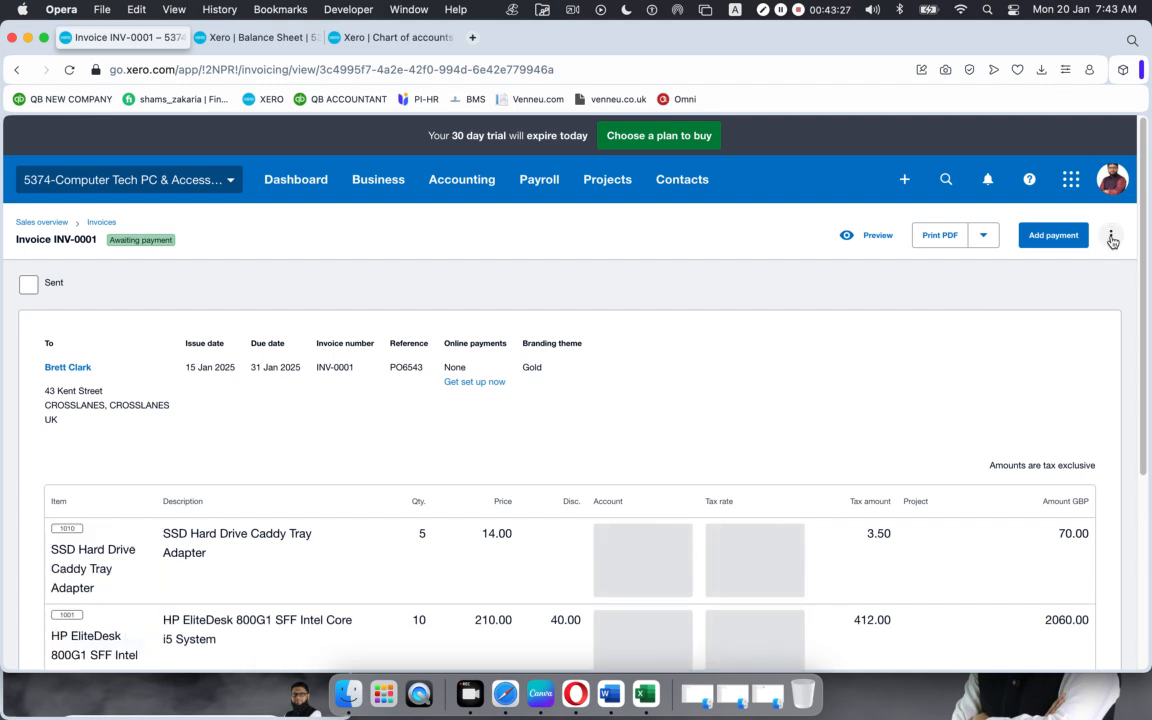
# Step: Use Create and apply credit on INV-0001 to start credit note CN-0004
pyautogui.click(1111, 237)
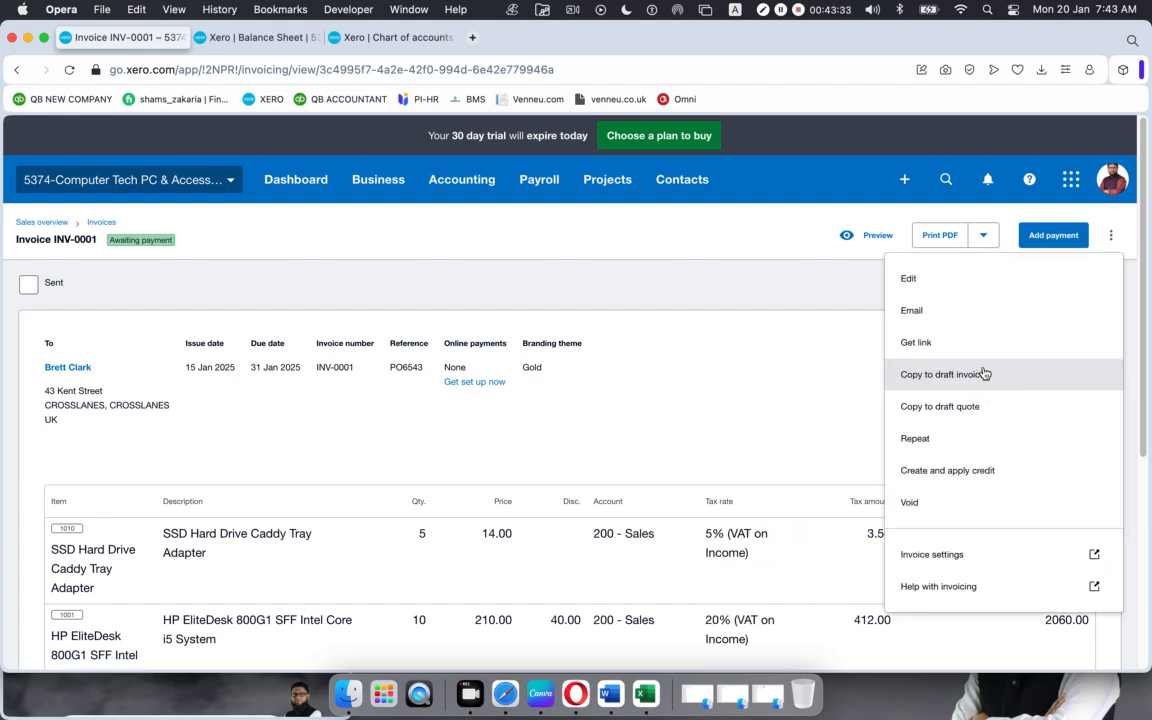
pyautogui.click(935, 480)
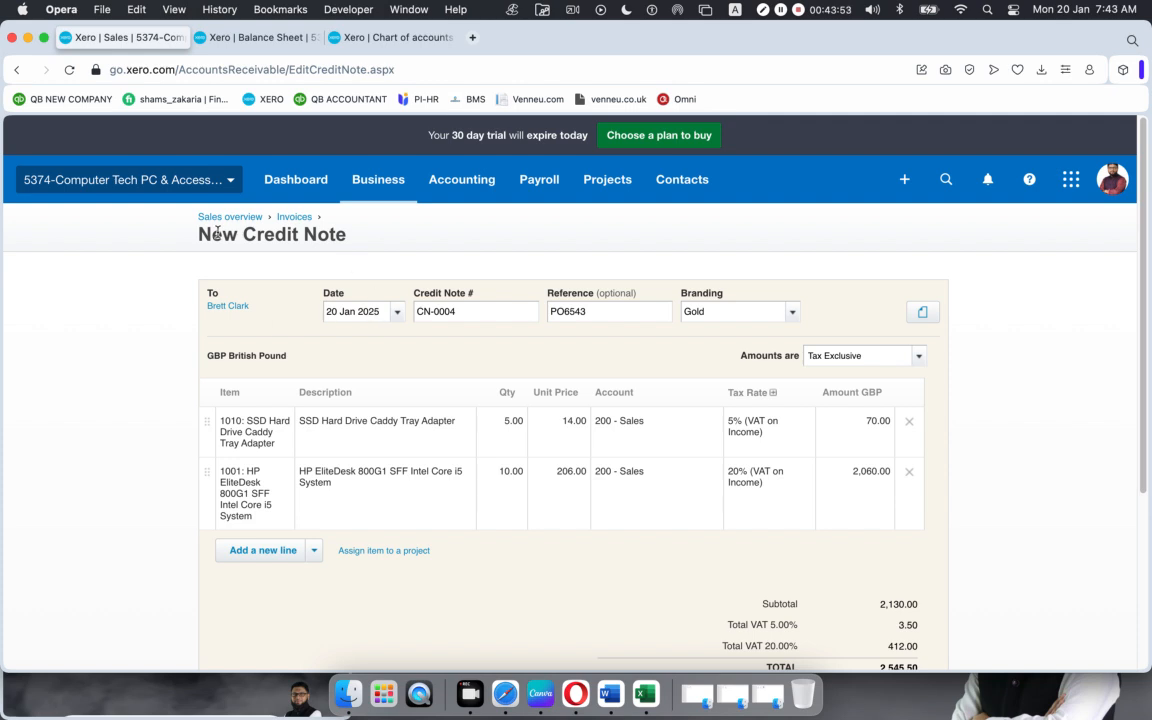
# Step: Date credit note CN-0004 13 Jan 2025
pyautogui.click(358, 311)
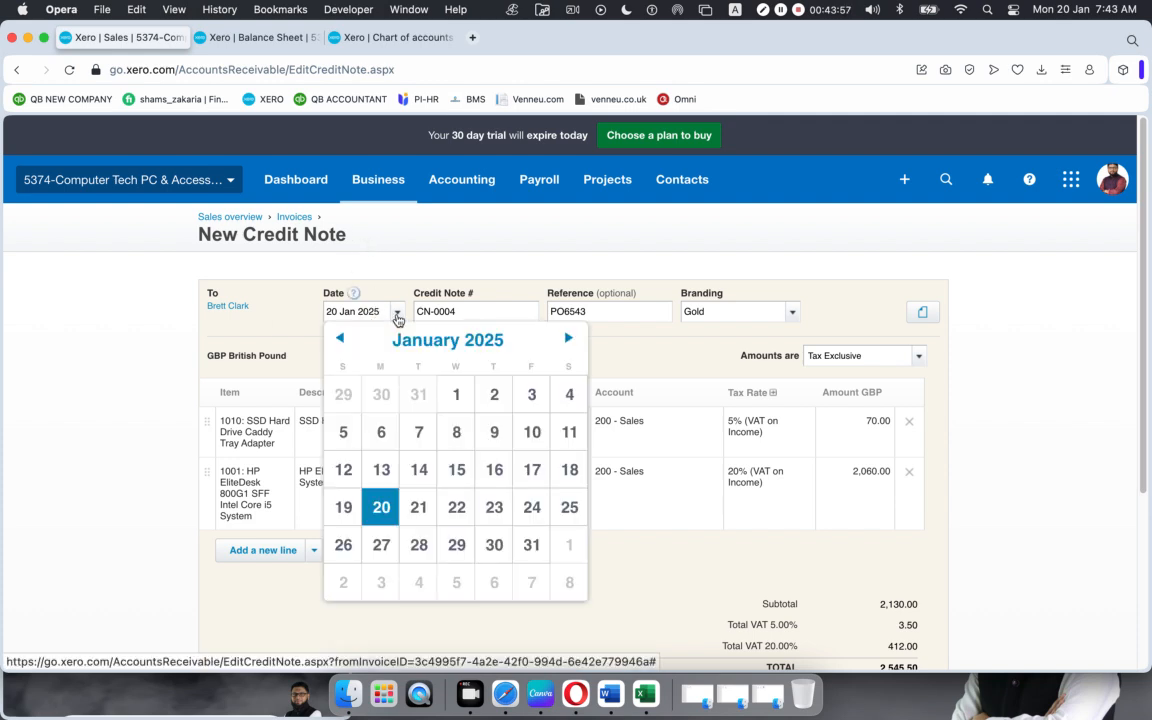
pyautogui.click(394, 462)
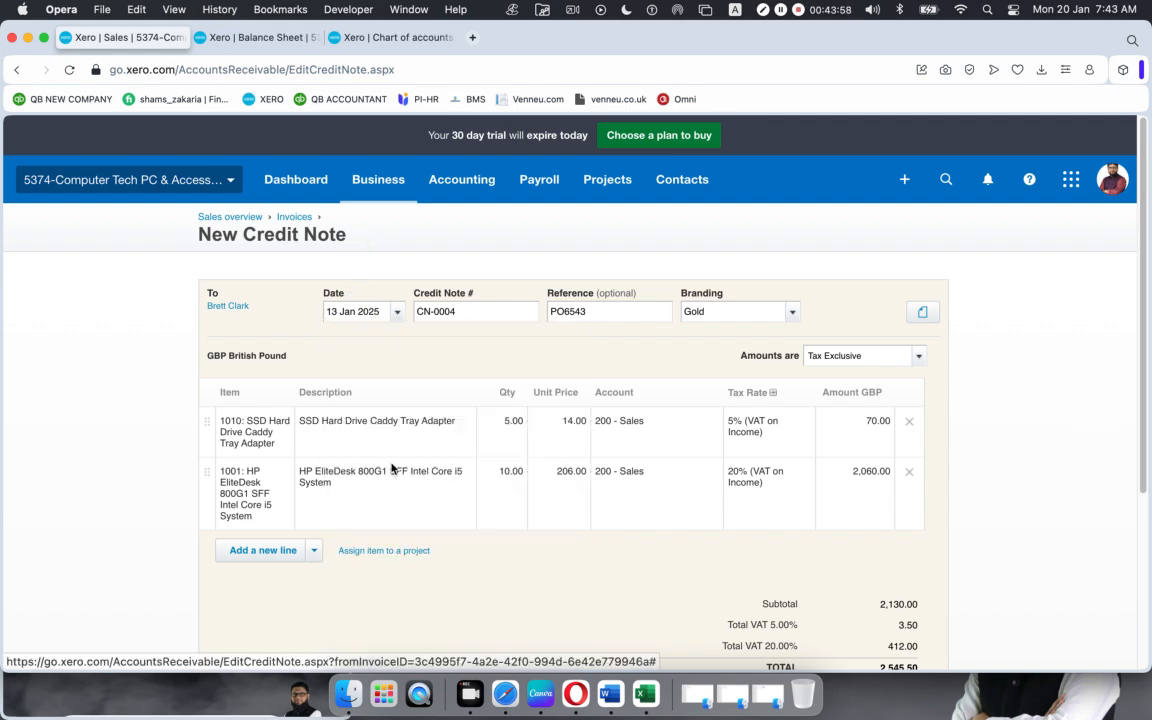
pyautogui.click(468, 315)
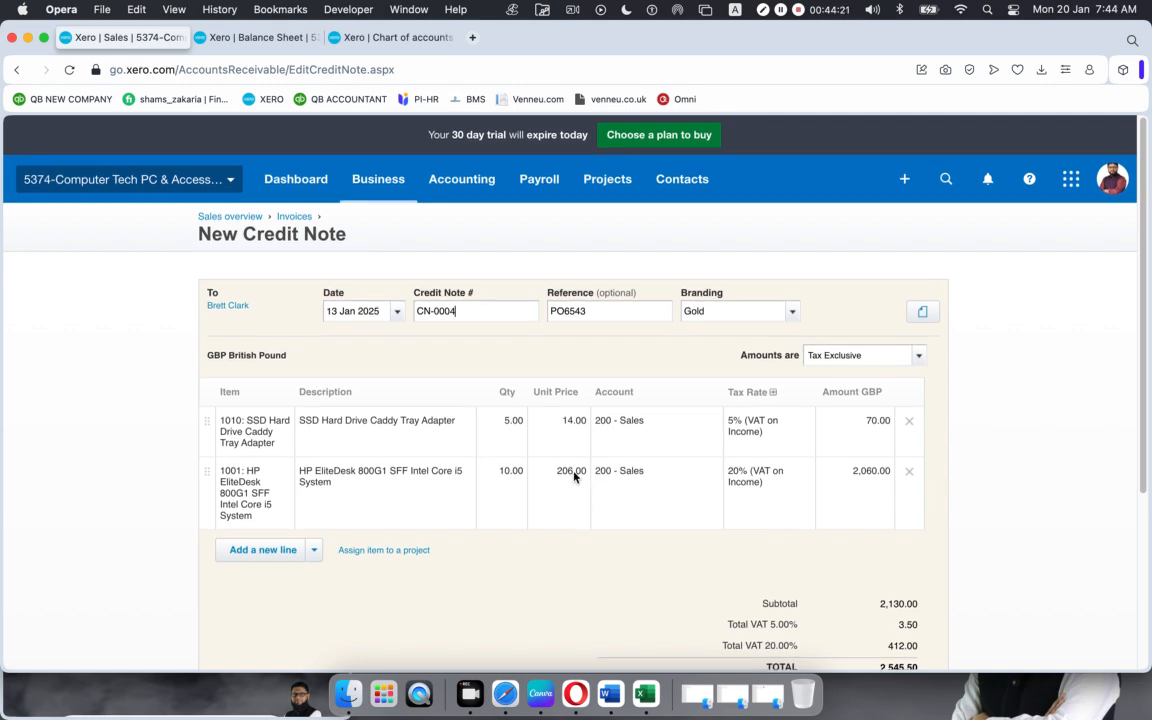
pyautogui.scroll(-3, 571, 481)
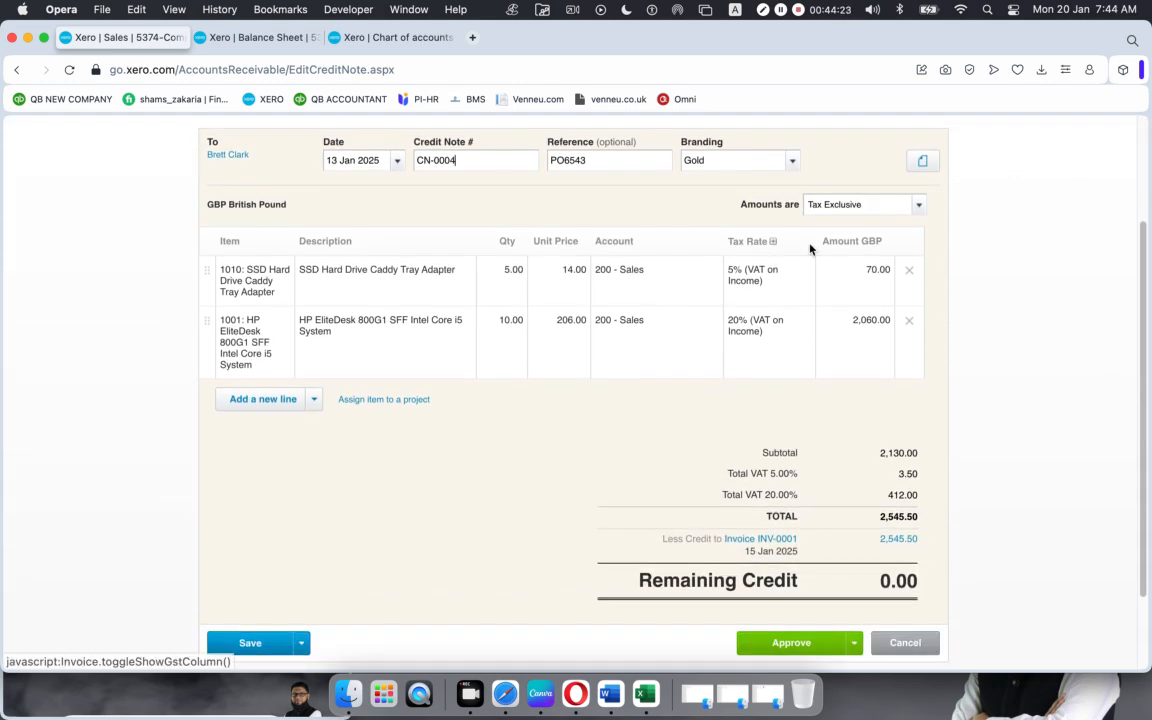
# Step: Remove the SSD caddy line, set HP EliteDesk quantity to 2 (494.40), and approve against INV-0001
pyautogui.click(909, 270)
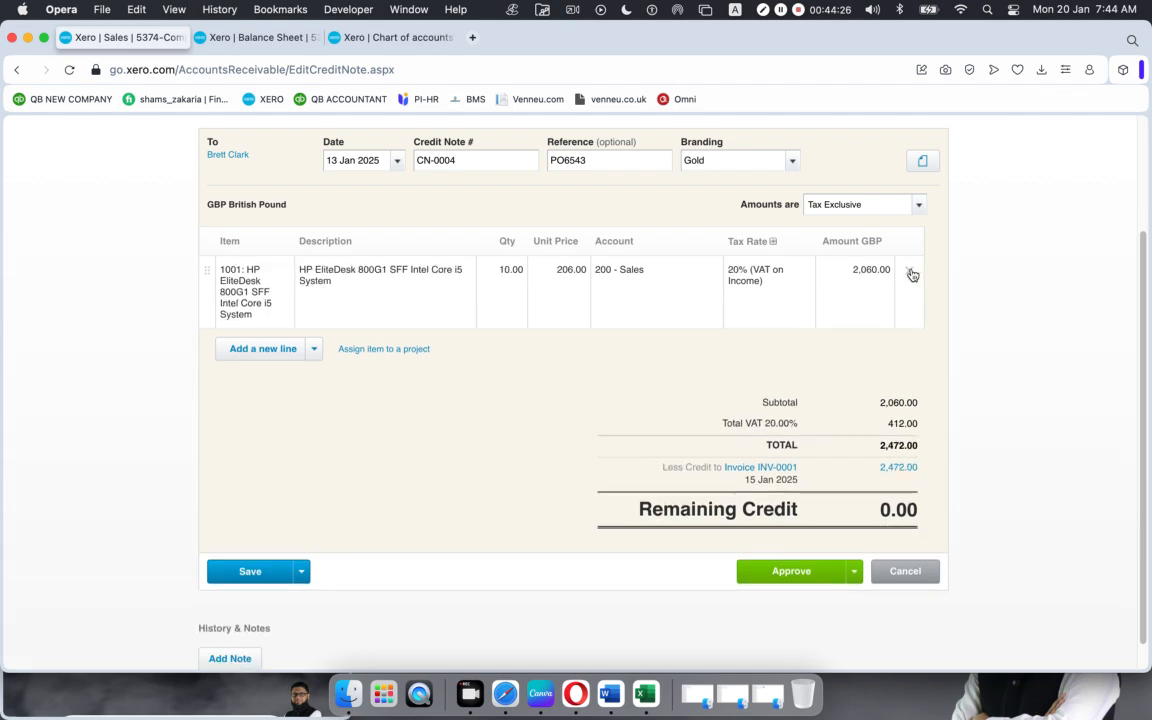
pyautogui.click(520, 270)
pyautogui.write('2')
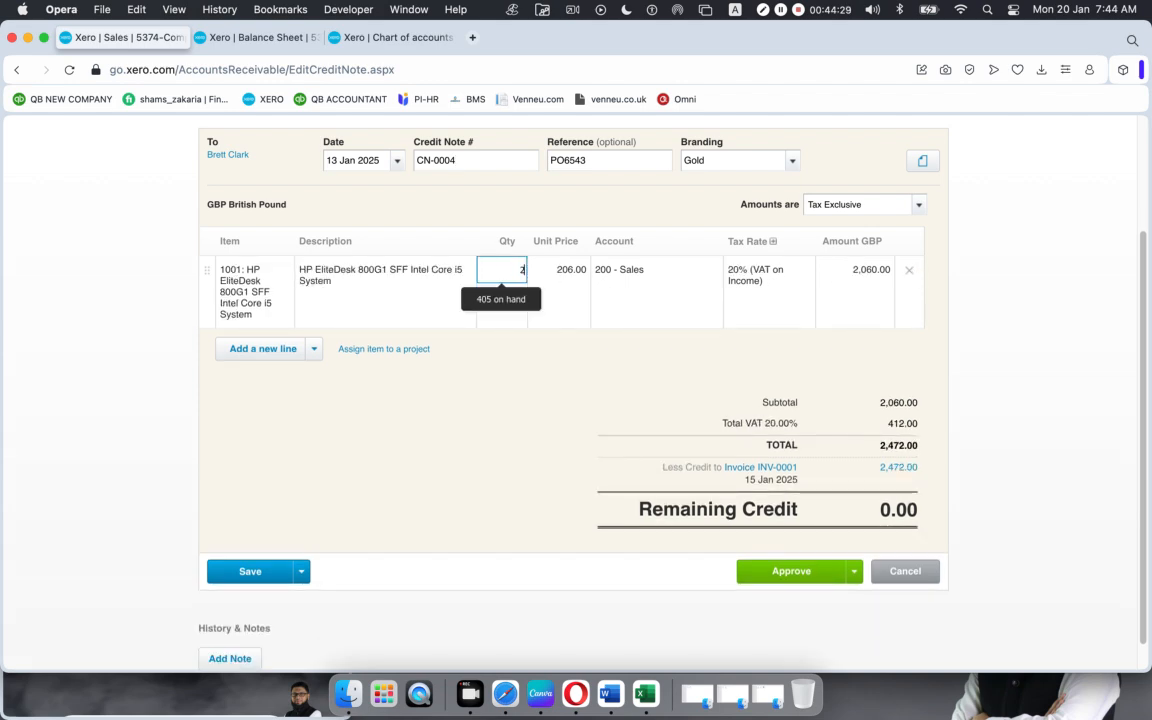
pyautogui.click(527, 460)
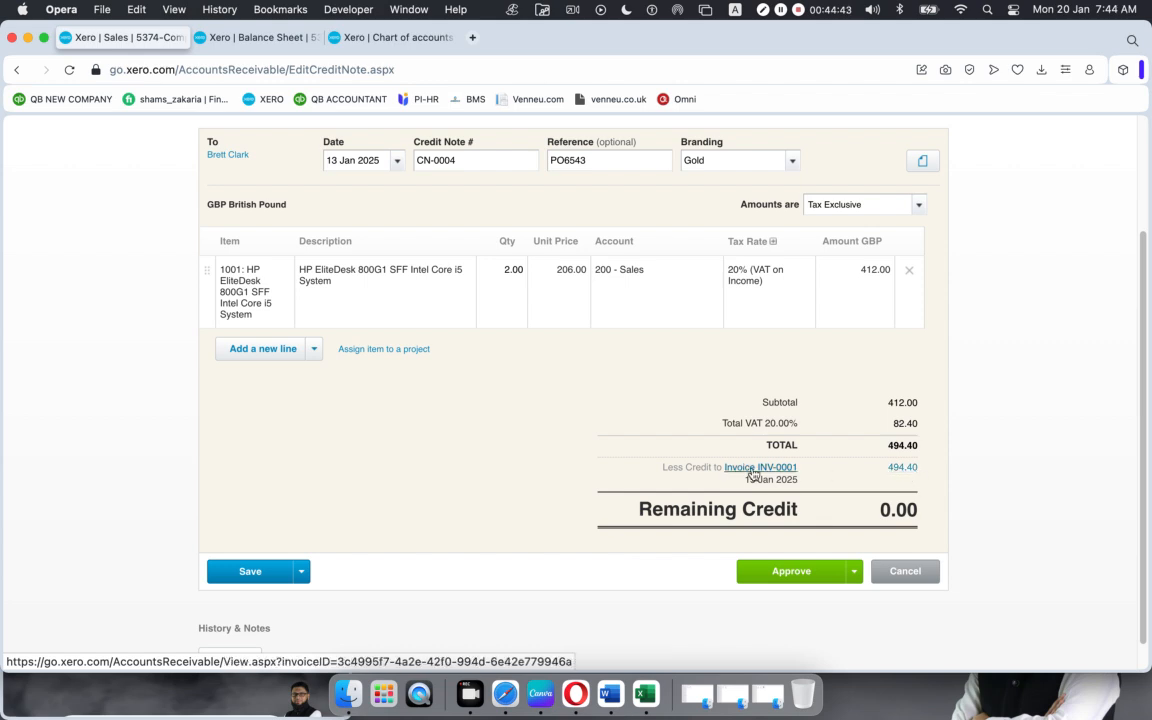
pyautogui.click(787, 578)
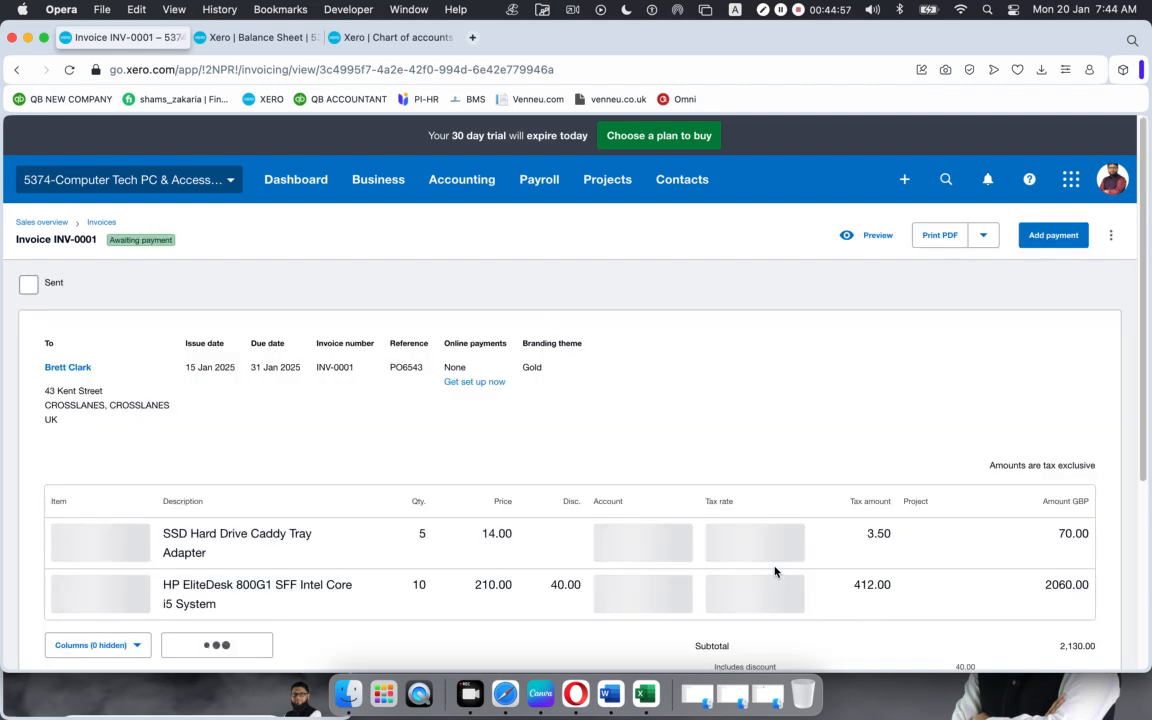
pyautogui.scroll(-5, 663, 504)
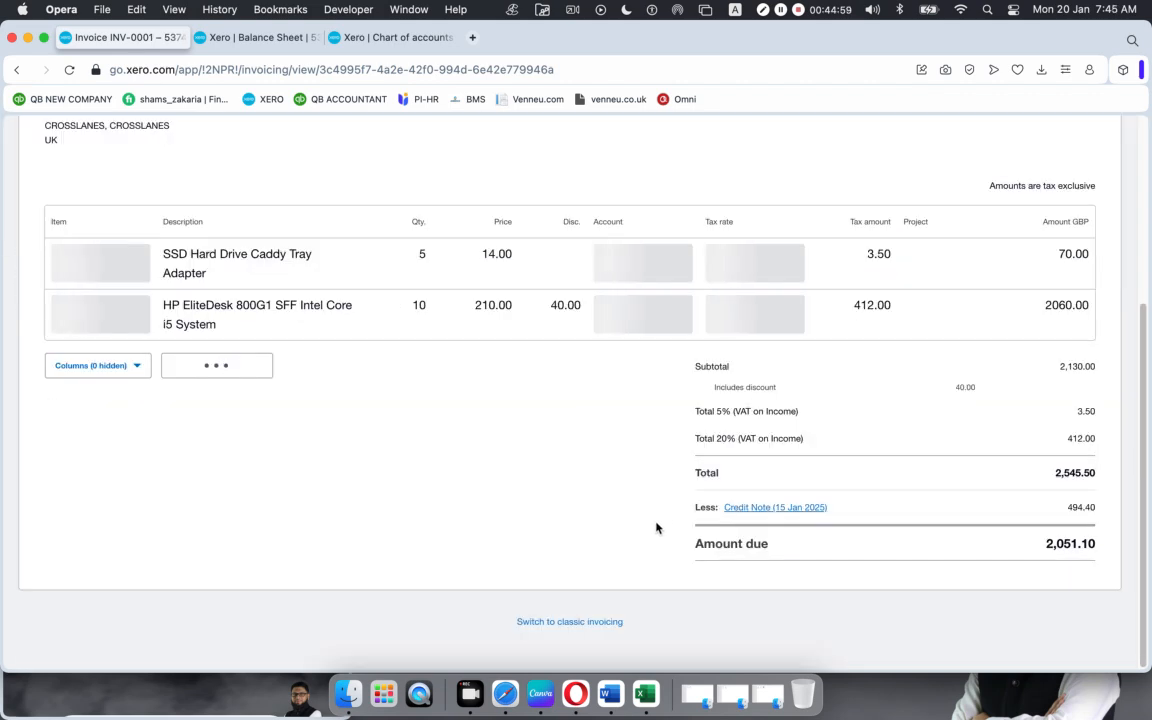
pyautogui.scroll(5, 174, 362)
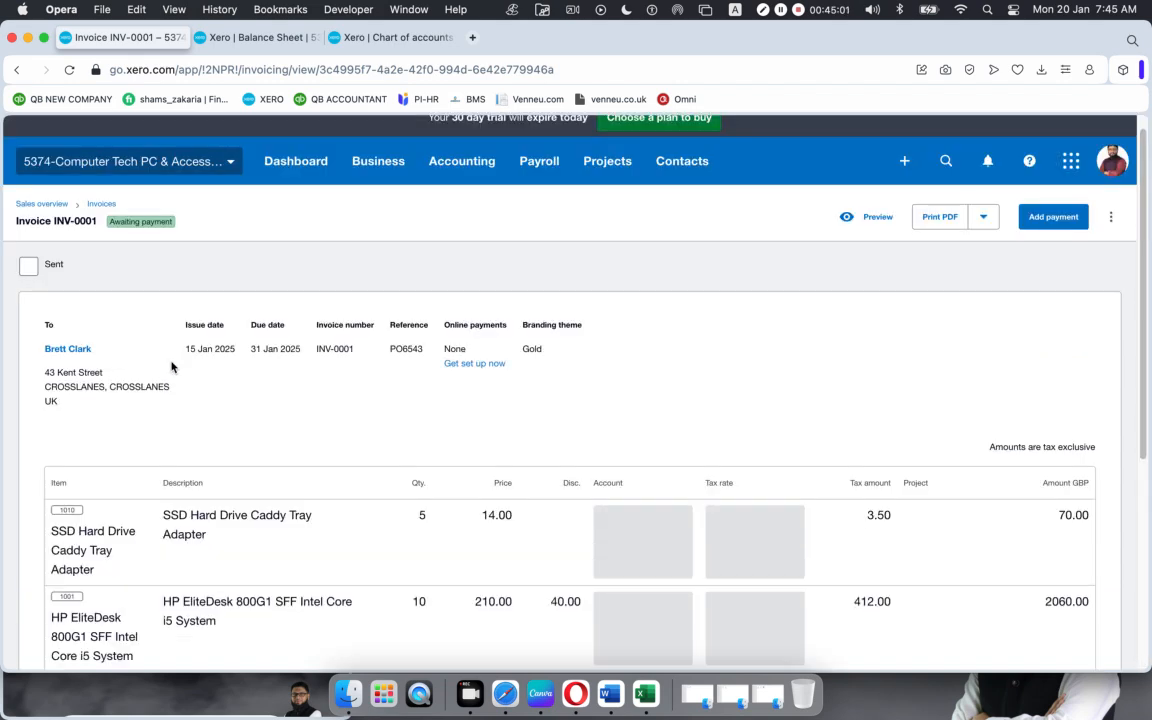
pyautogui.scroll(-5, 614, 480)
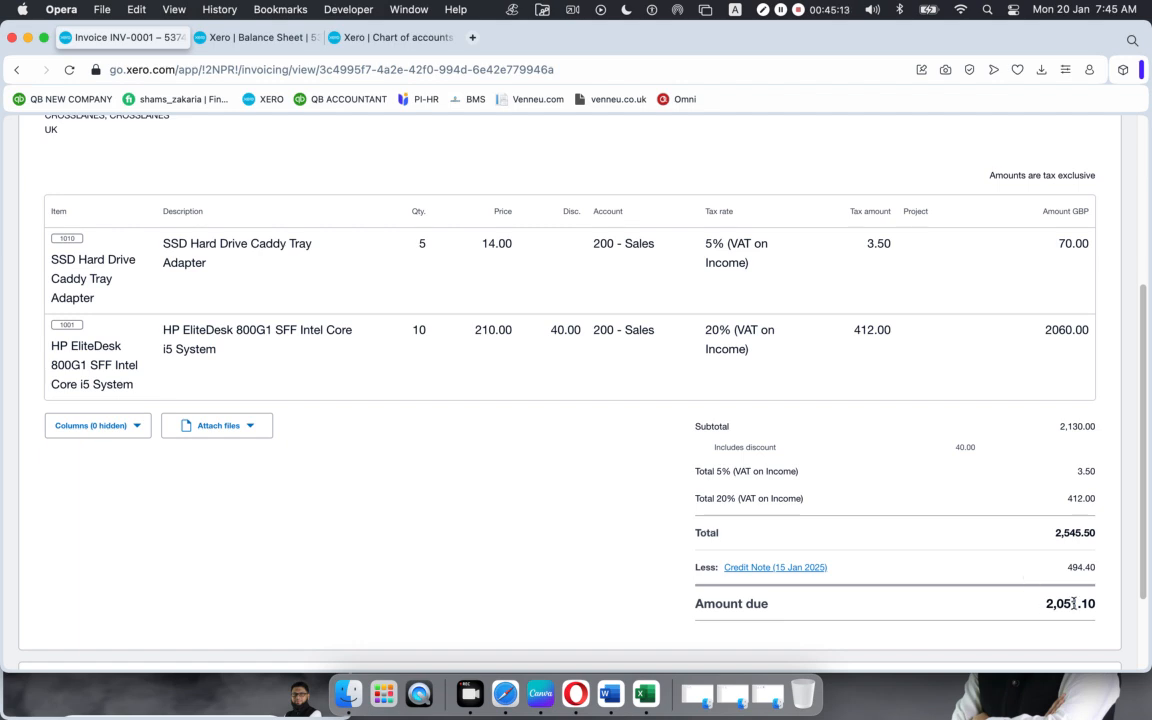
pyautogui.scroll(1, 937, 590)
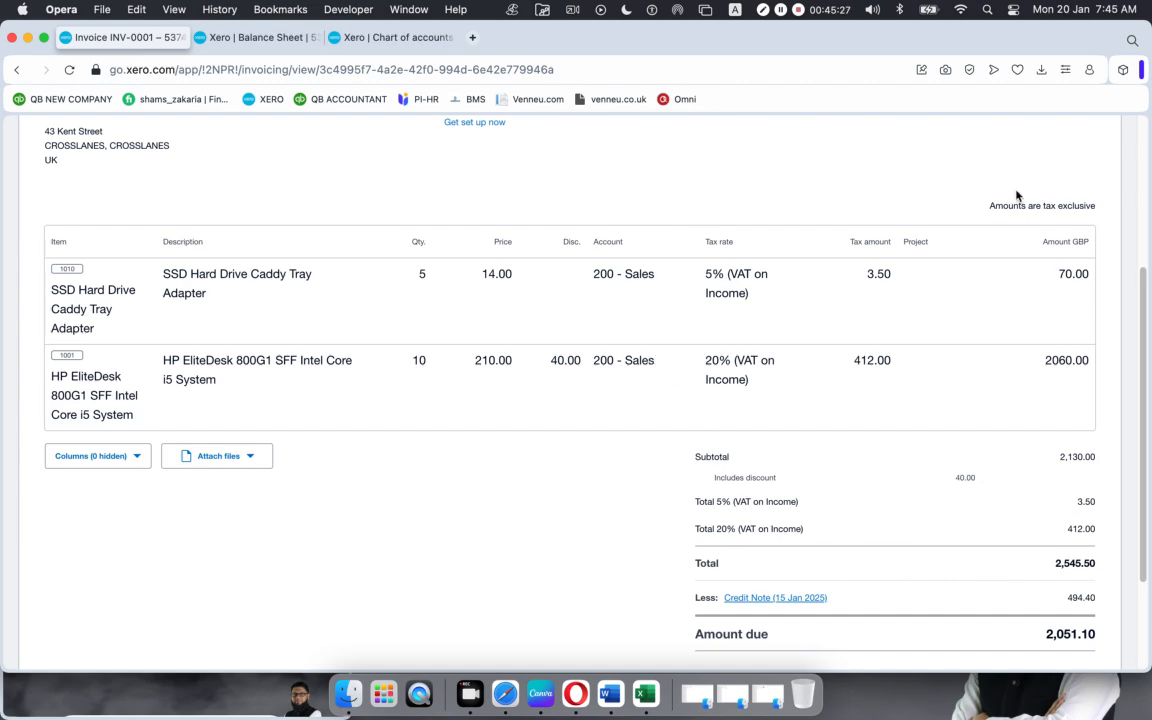
pyautogui.scroll(-2, 1016, 193)
pyautogui.scroll(5, 1050, 180)
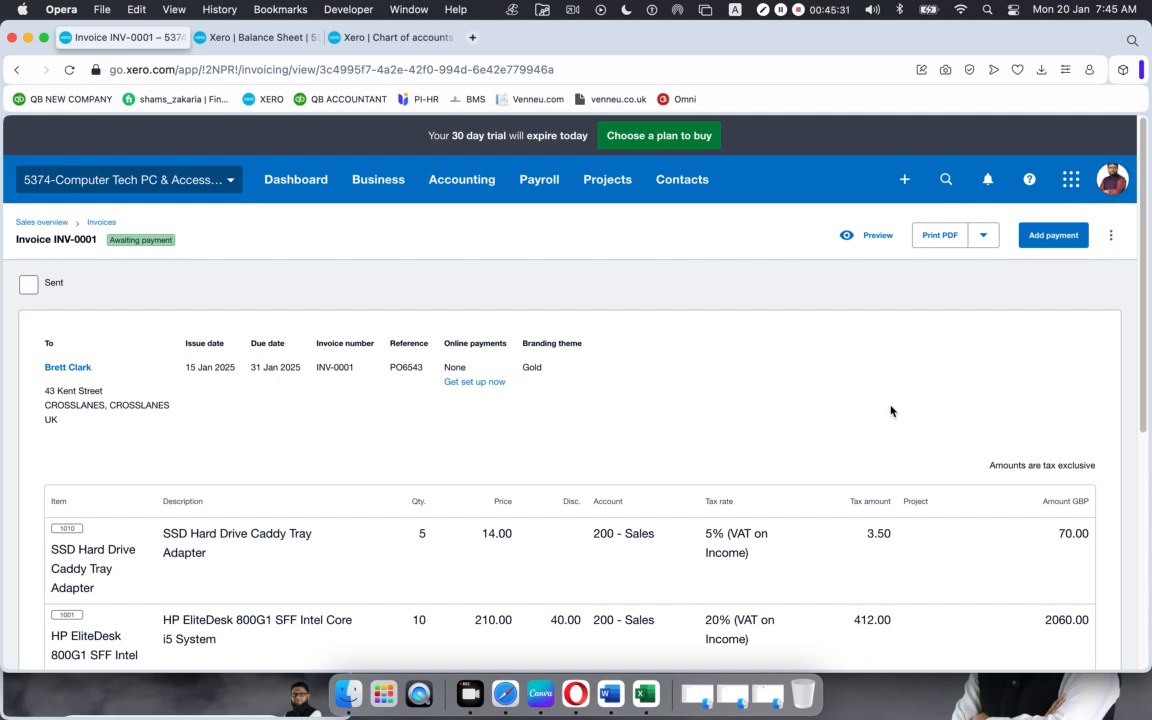
pyautogui.scroll(-5, 882, 409)
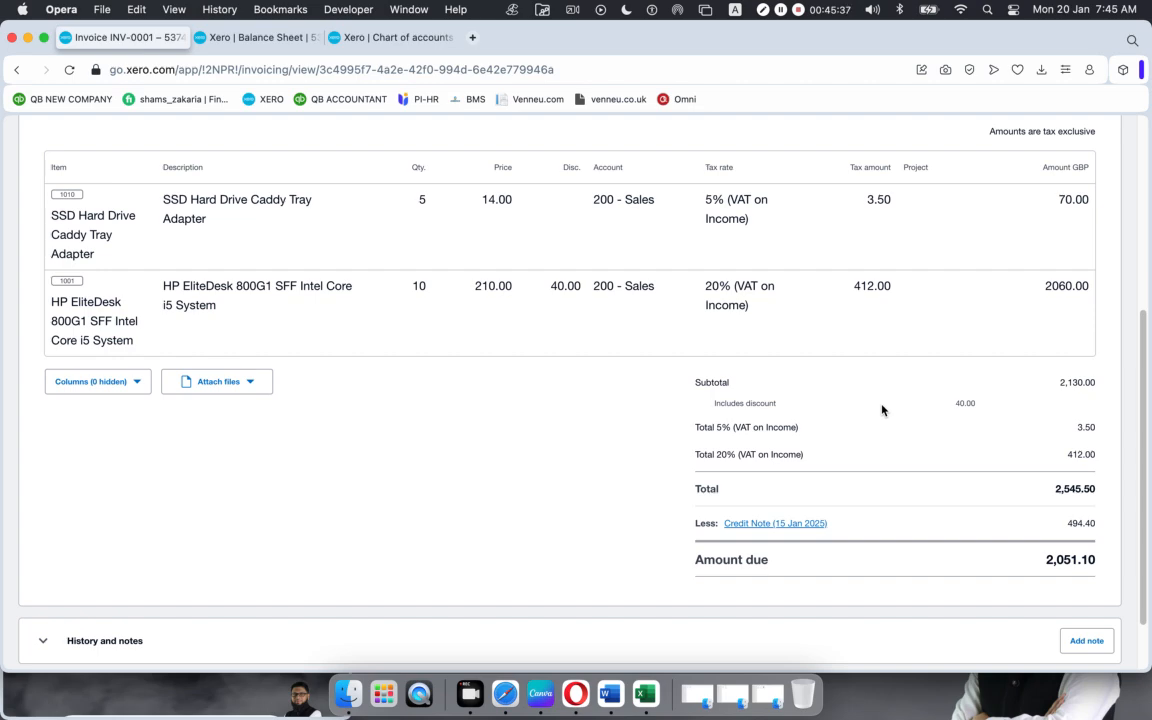
pyautogui.scroll(5, 573, 394)
pyautogui.scroll(-1, 569, 397)
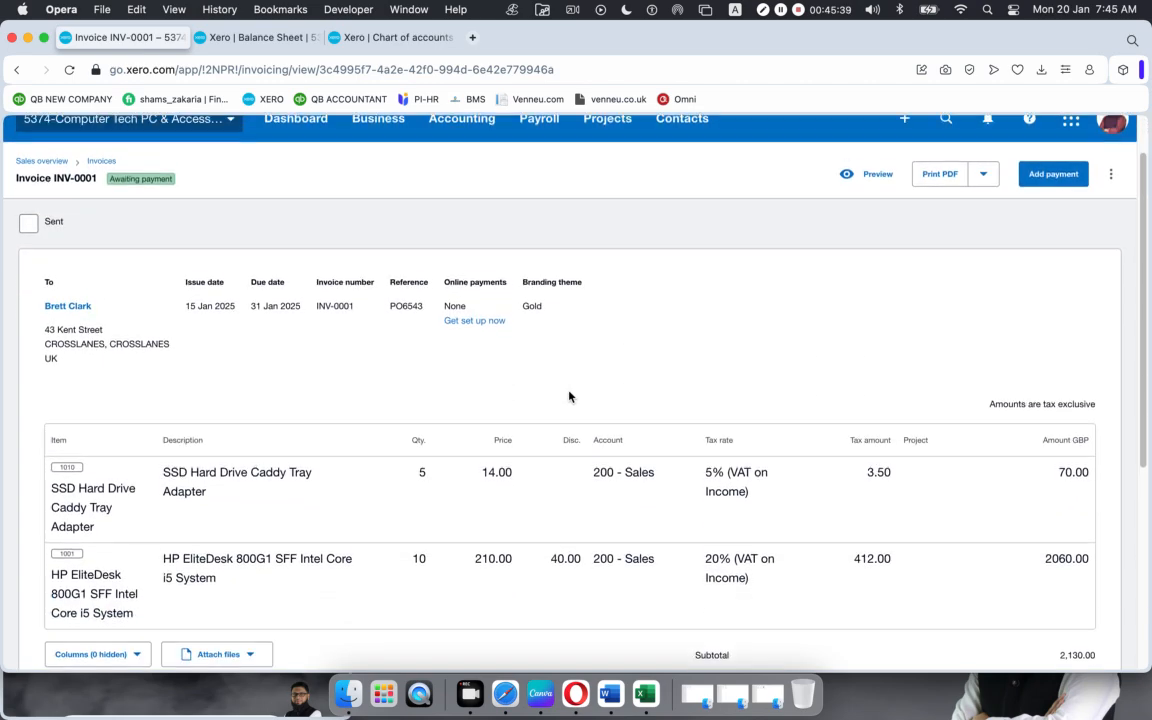
pyautogui.scroll(-5, 569, 397)
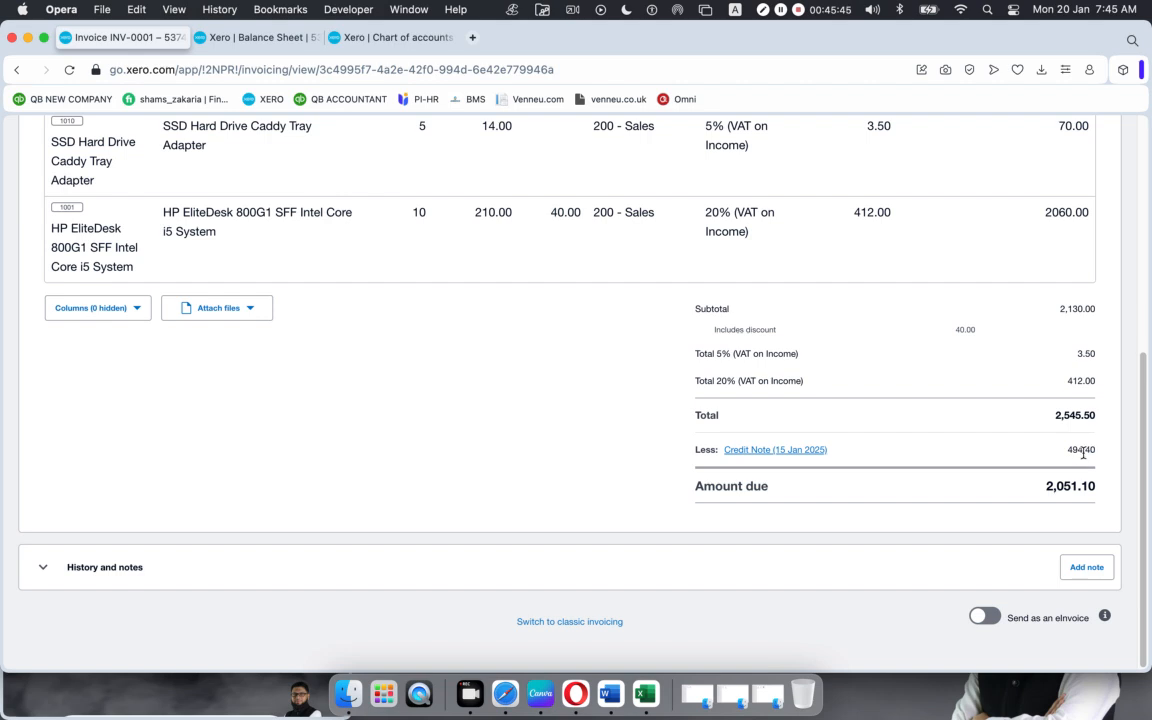
pyautogui.moveTo(1044, 487); pyautogui.dragTo(1097, 487)
pyautogui.click(554, 421)
pyautogui.scroll(10, 554, 421)
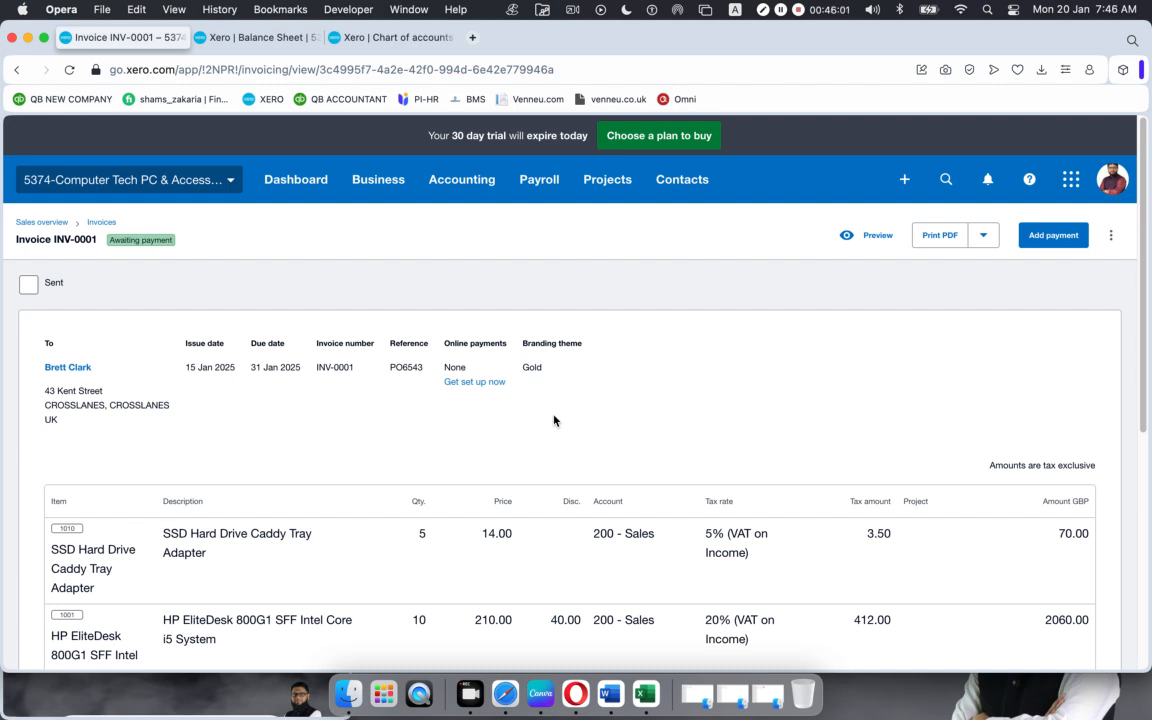
pyautogui.scroll(-5, 967, 543)
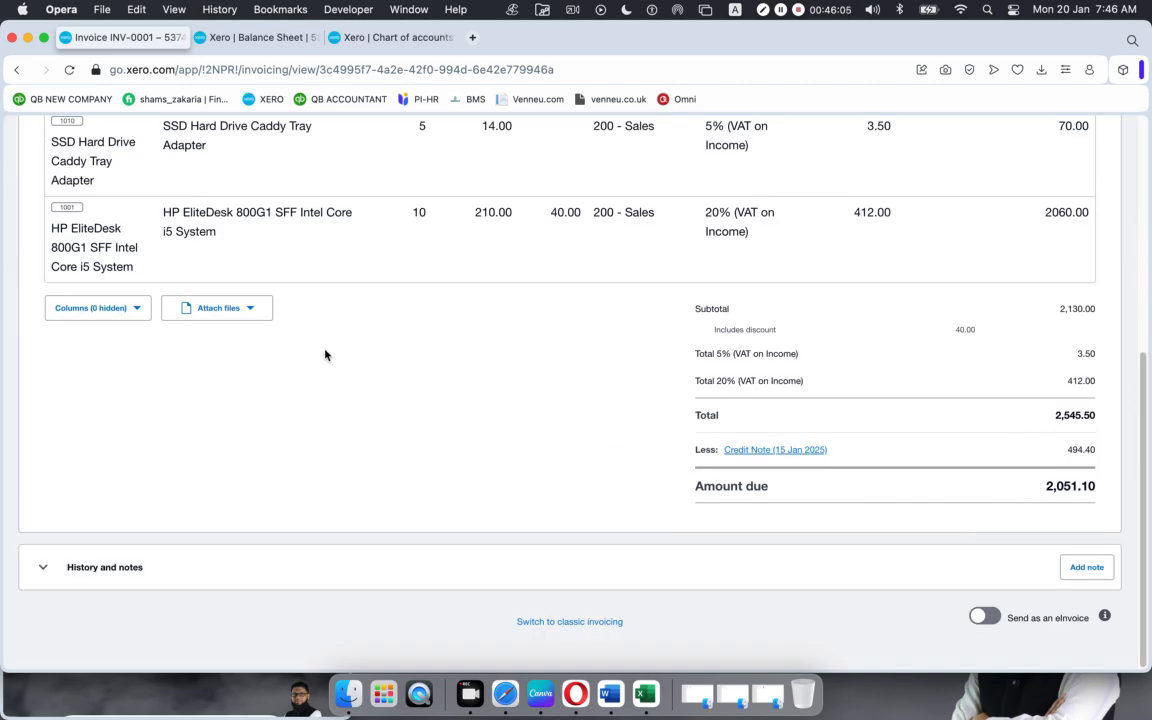
pyautogui.scroll(5, 325, 358)
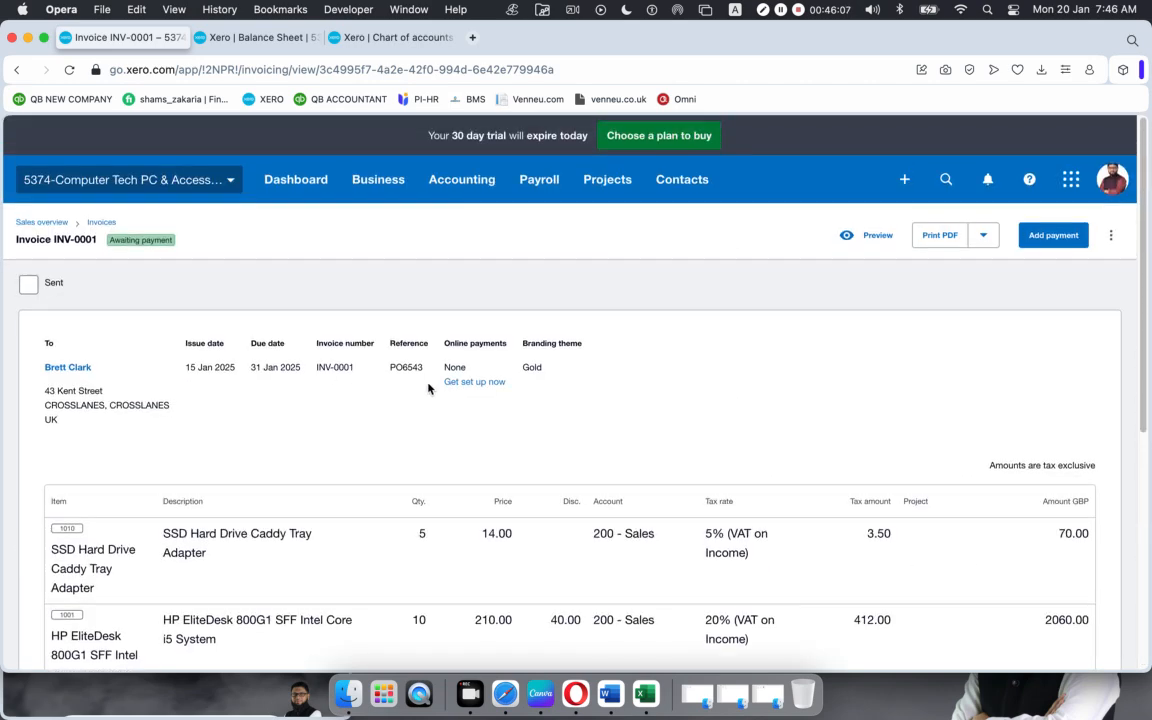
# Step: Start a new blank credit note from the Sales overview's New menu
pyautogui.click(31, 226)
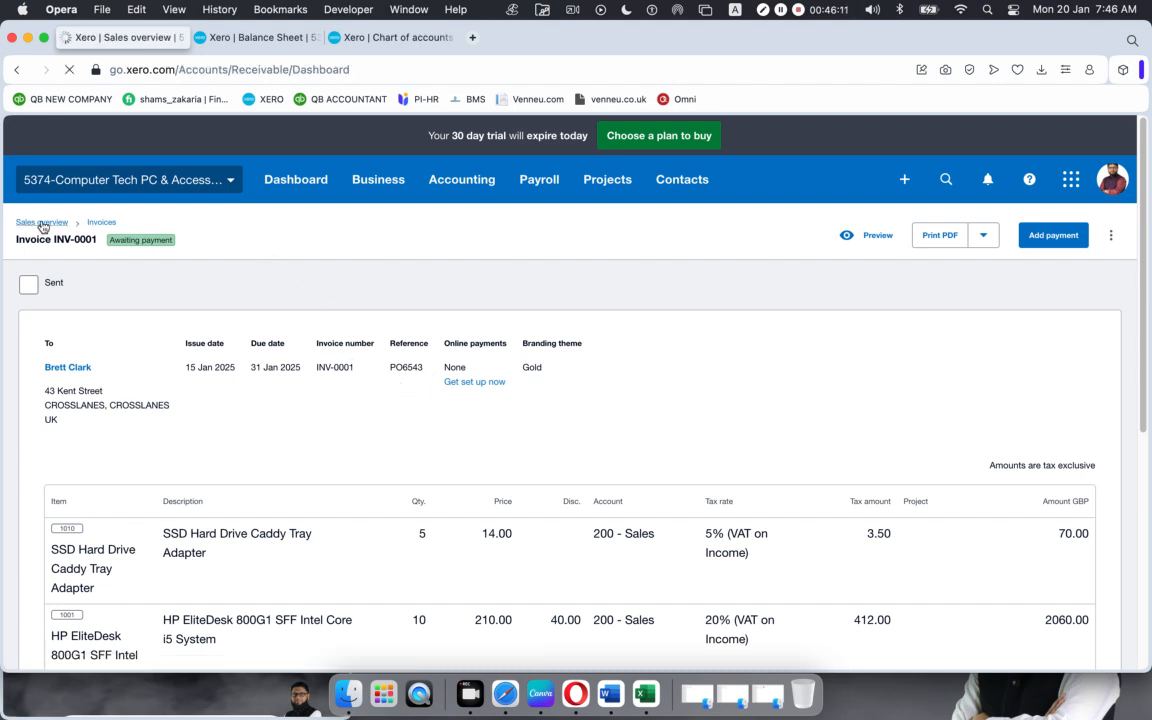
pyautogui.click(378, 184)
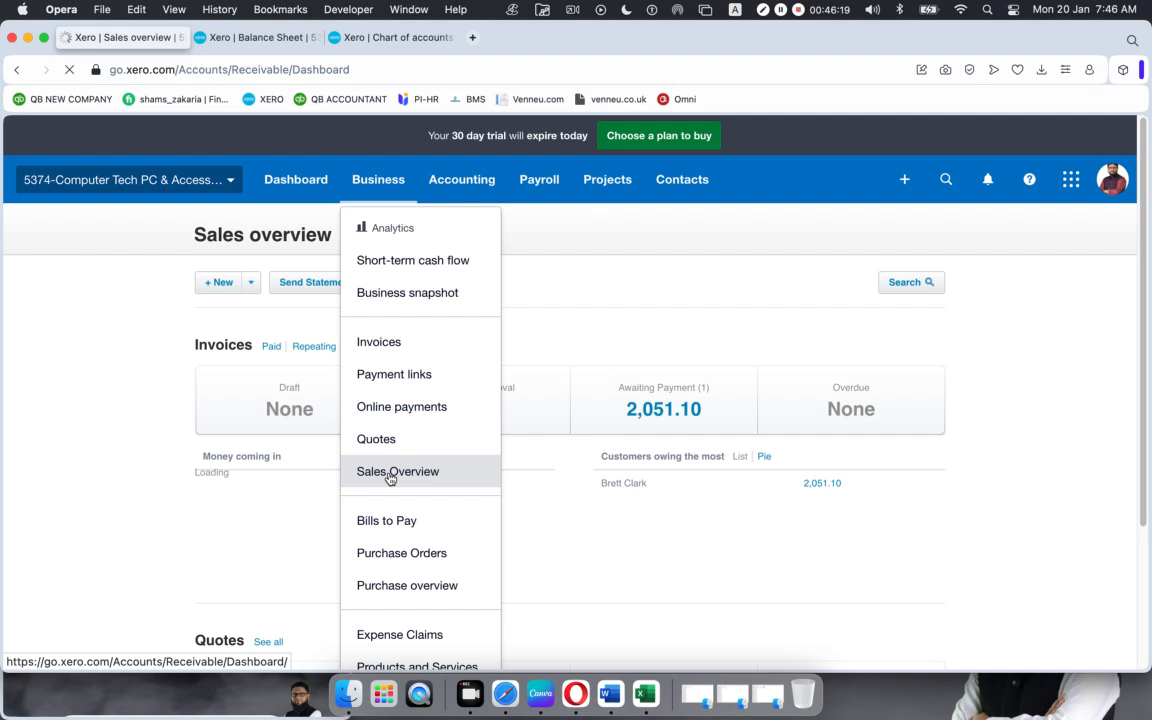
pyautogui.click(390, 477)
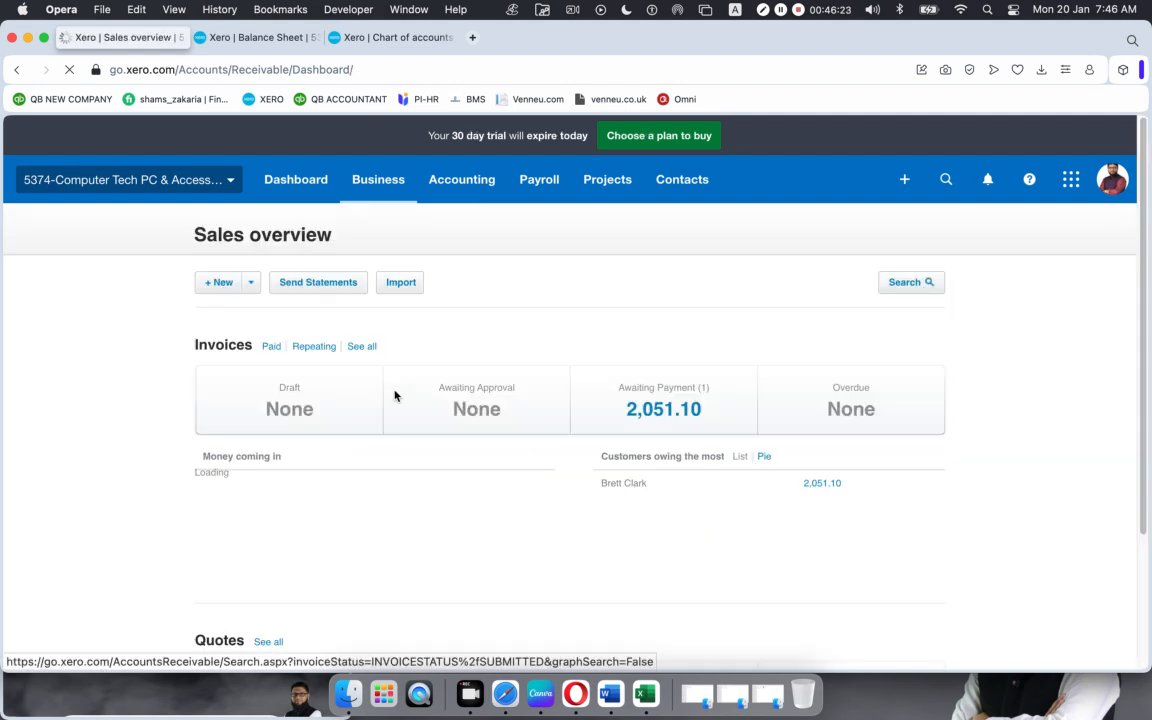
pyautogui.click(252, 288)
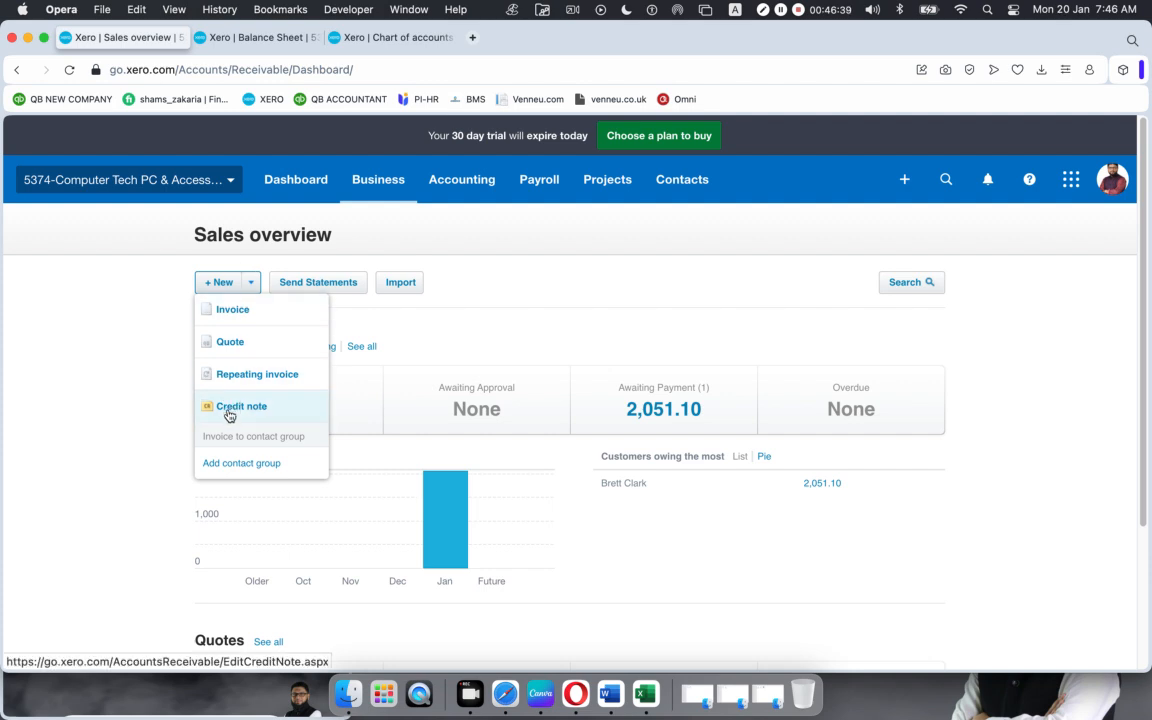
pyautogui.click(230, 409)
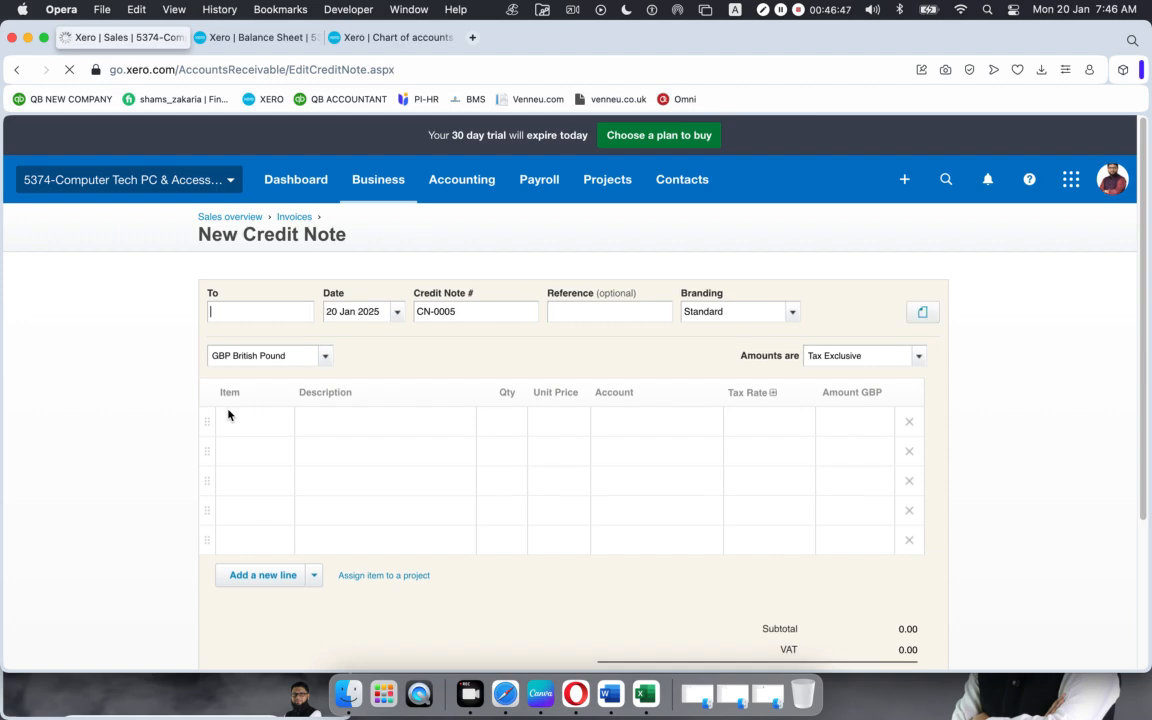
# Step: In another tab, open the full invoices list from Business > Sales Overview
pyautogui.click(270, 36)
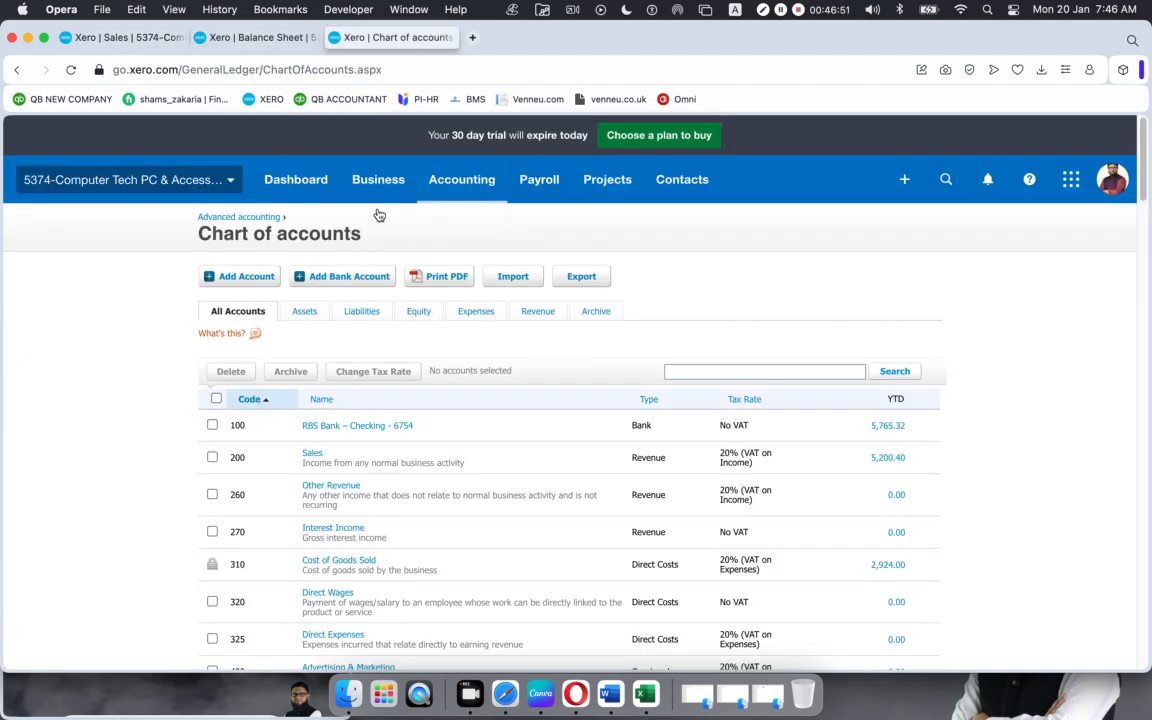
pyautogui.click(342, 176)
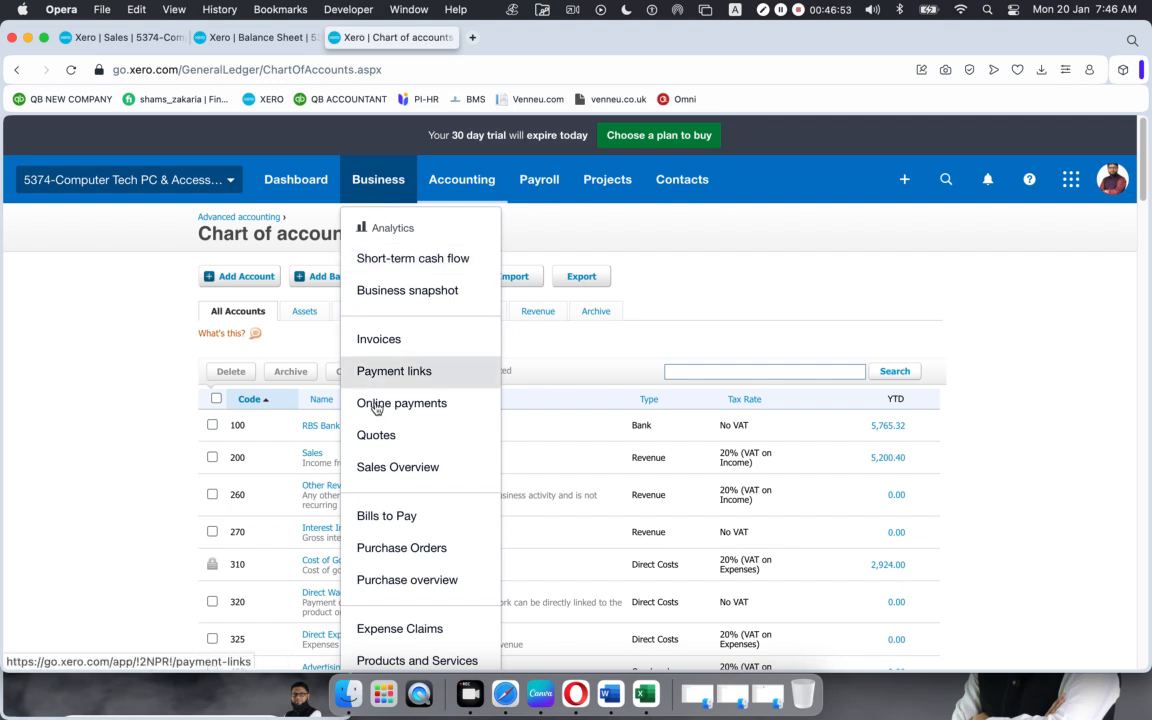
pyautogui.click(389, 467)
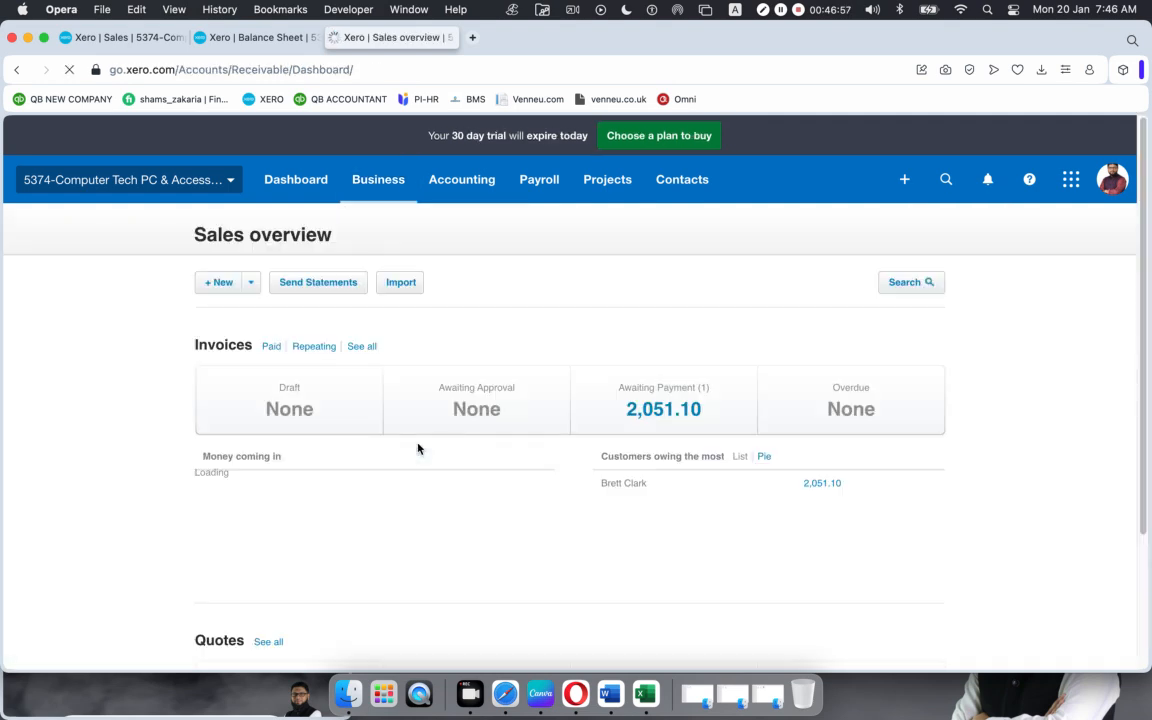
pyautogui.click(366, 347)
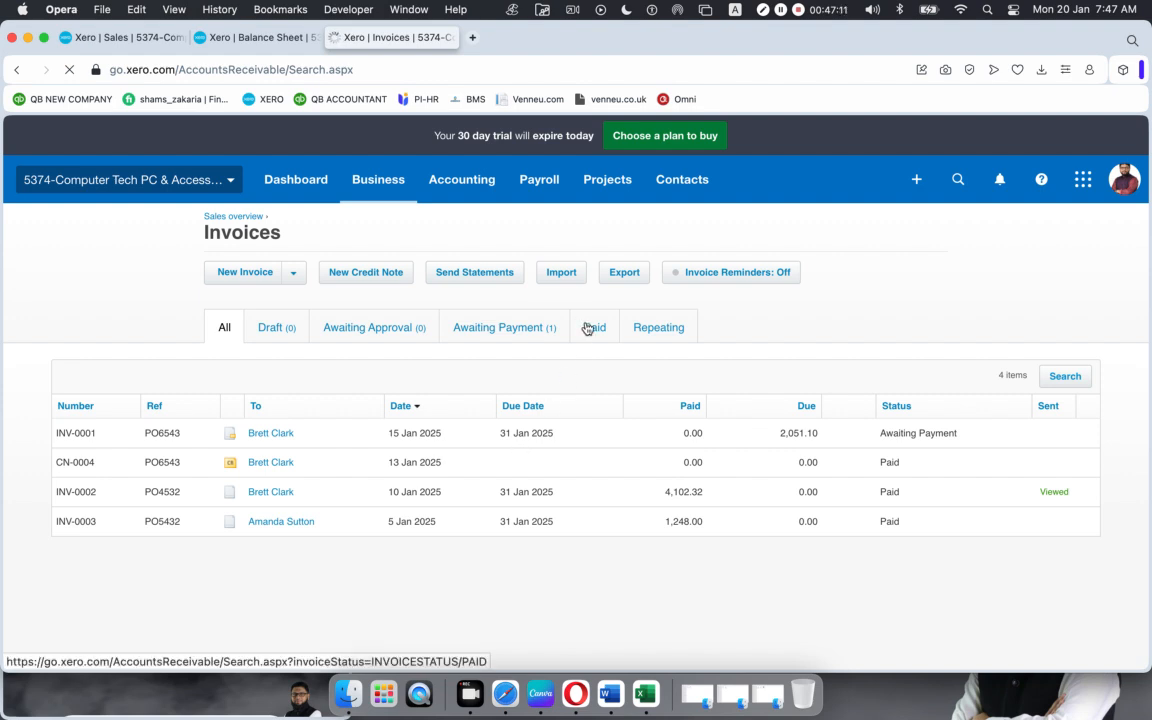
# Step: Filter to paid invoices and open INV-0003 to view its two item lines
pyautogui.click(588, 328)
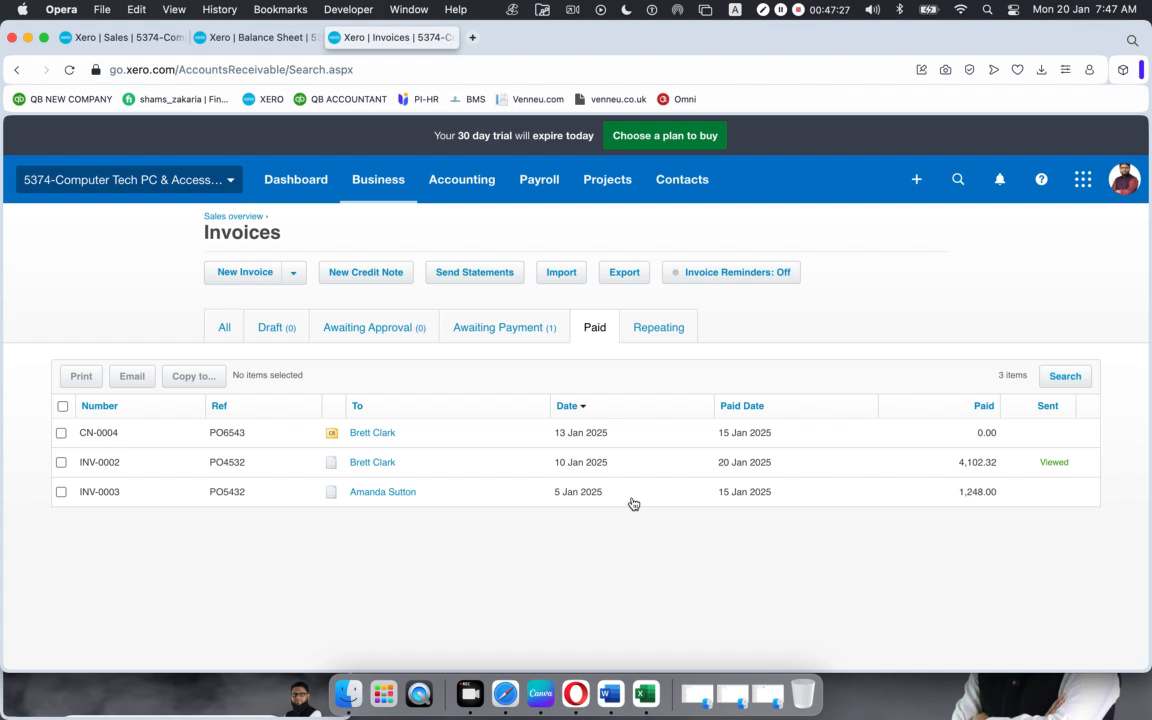
pyautogui.click(492, 496)
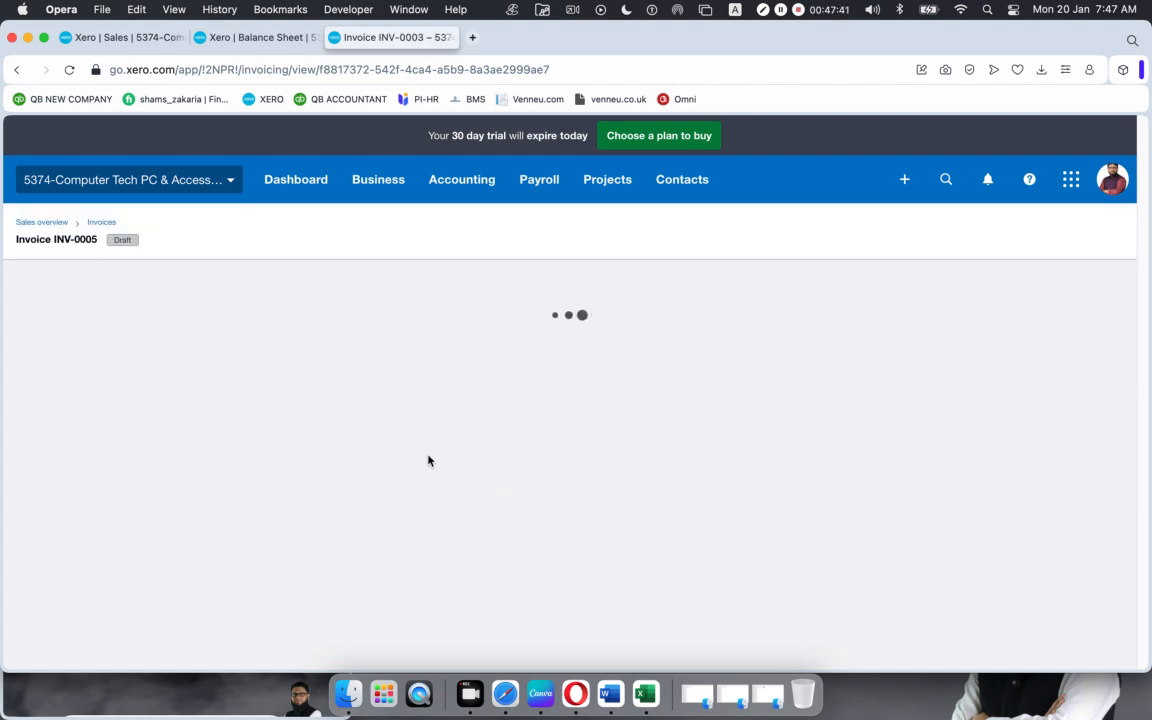
pyautogui.scroll(-2, 433, 451)
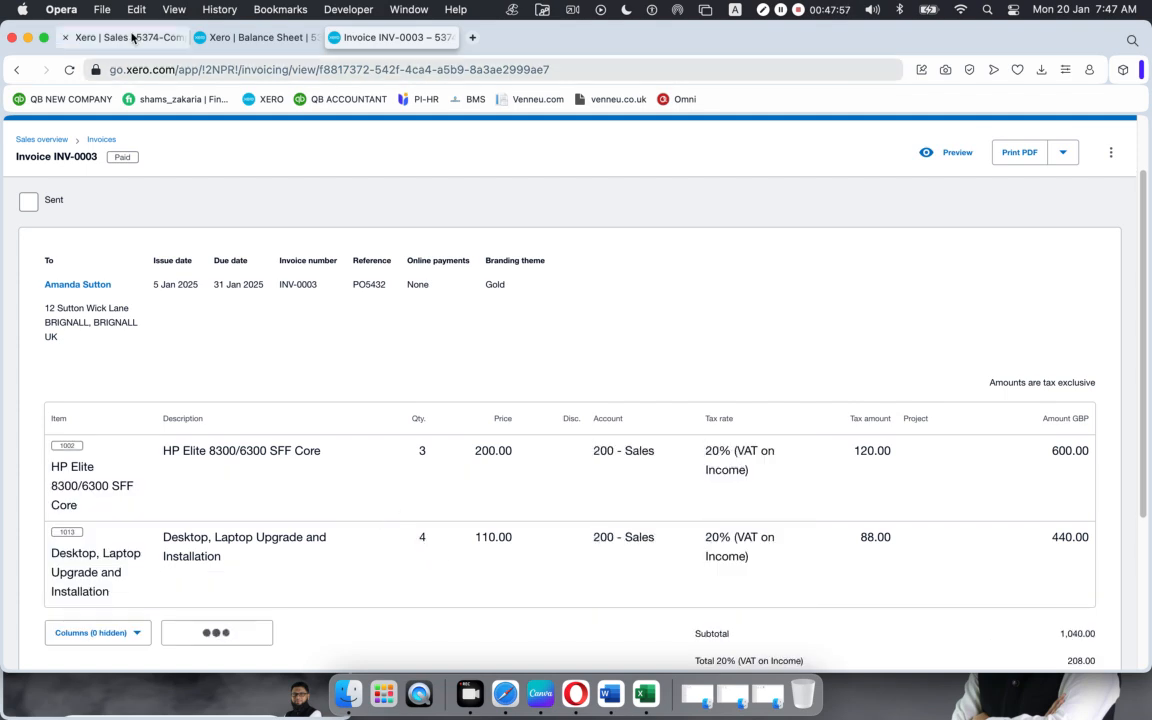
# Step: Choose the customer as the credit note's contact and date it 20 Jan 2025
pyautogui.click(128, 37)
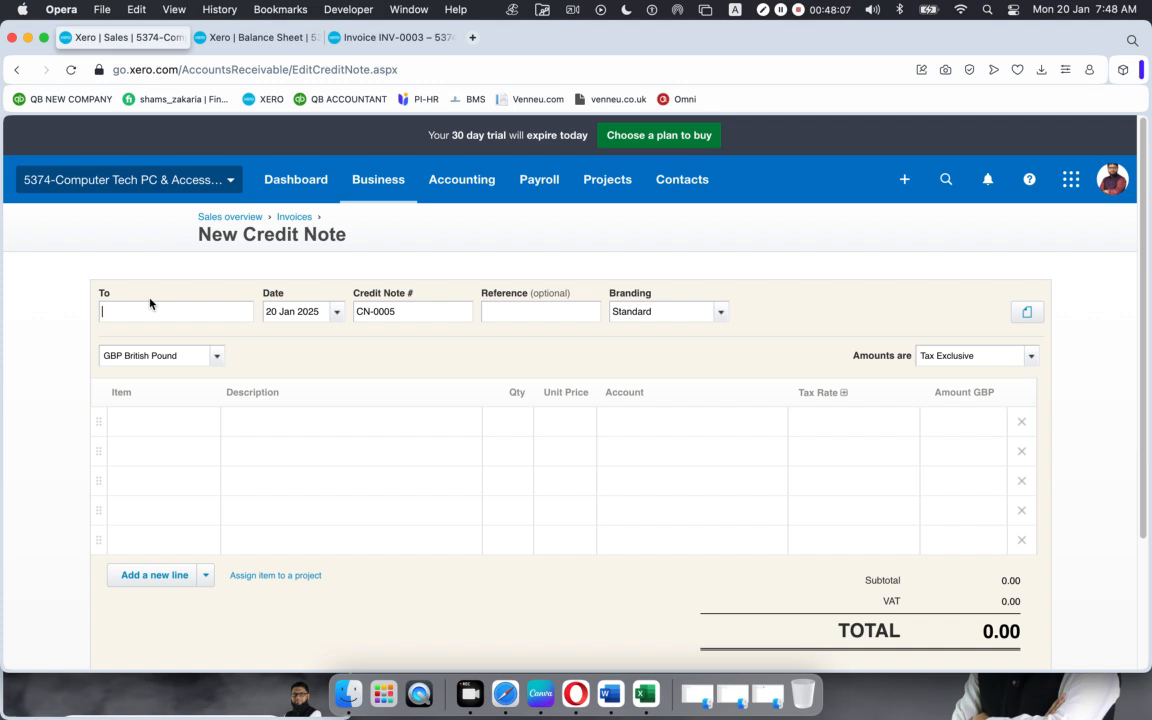
pyautogui.write('aman')
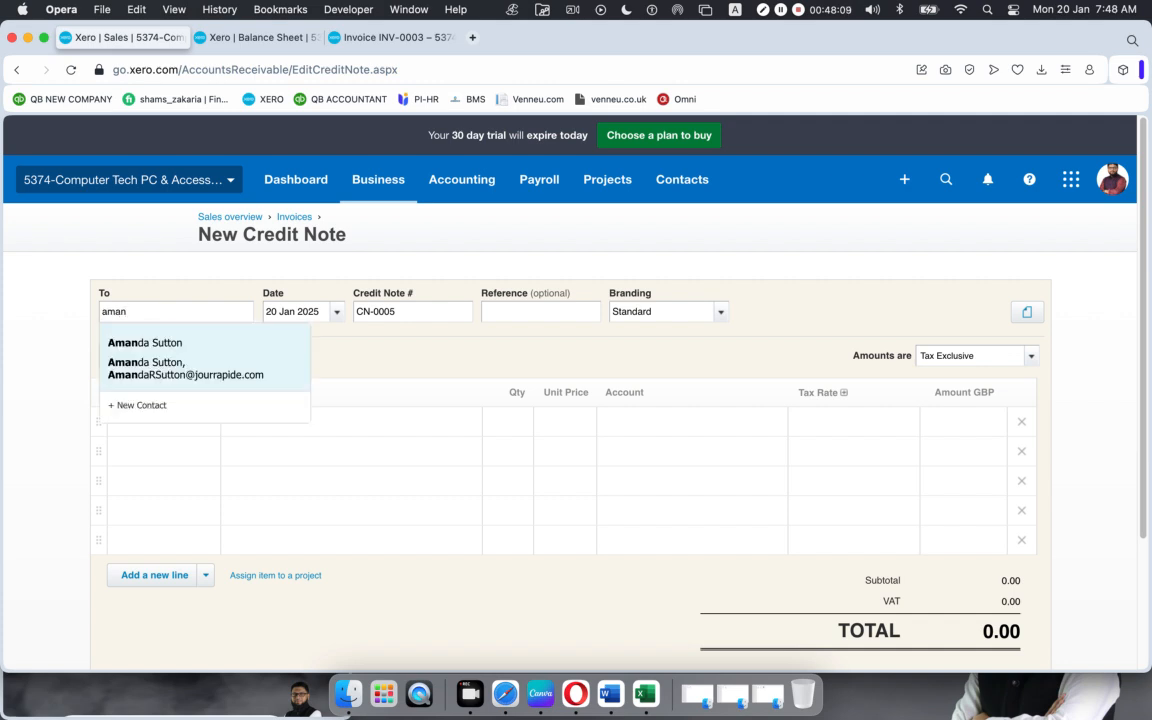
pyautogui.click(149, 342)
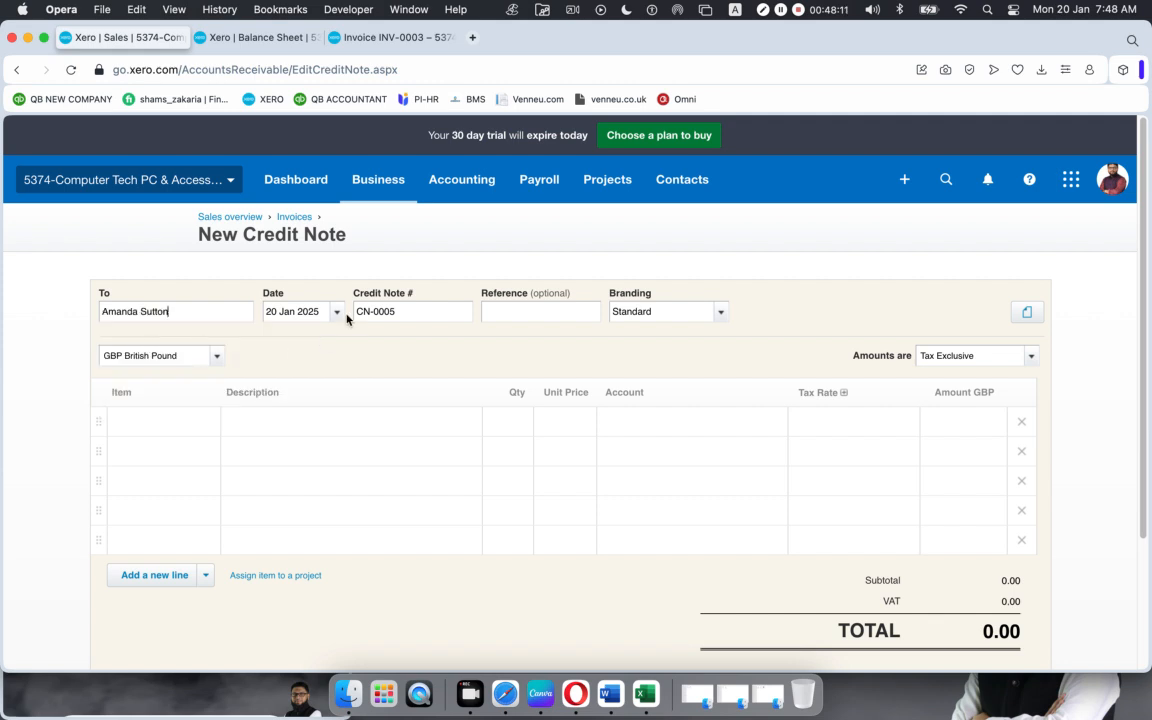
pyautogui.click(337, 312)
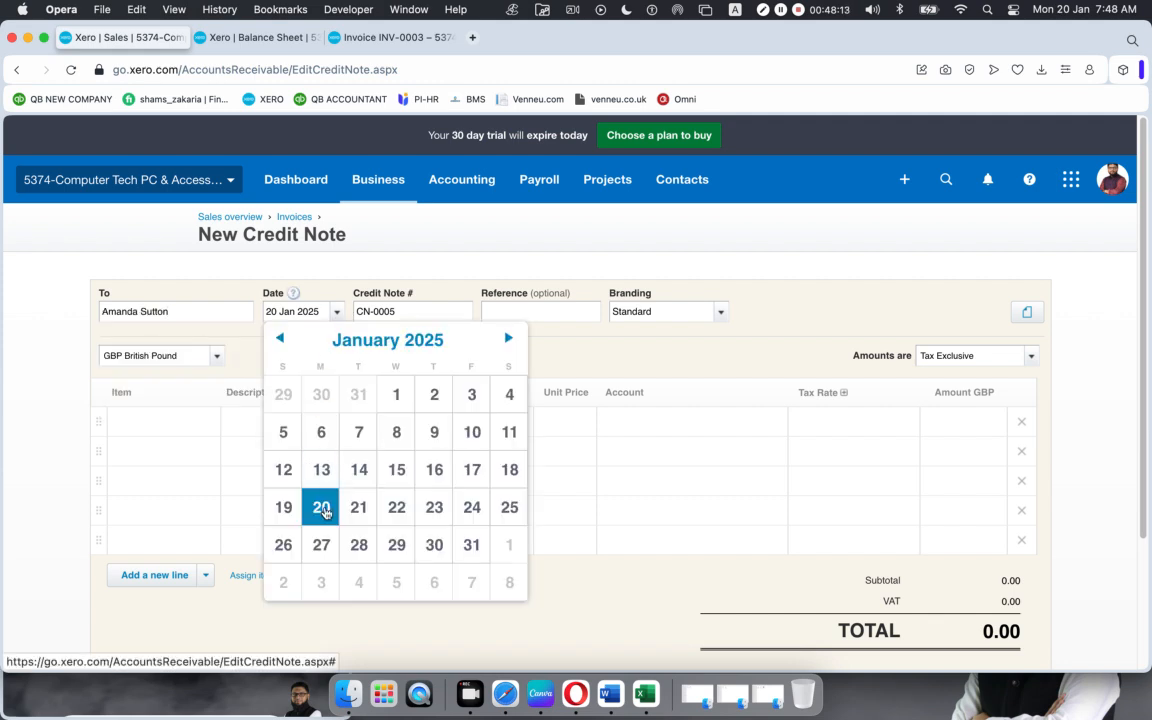
pyautogui.click(322, 512)
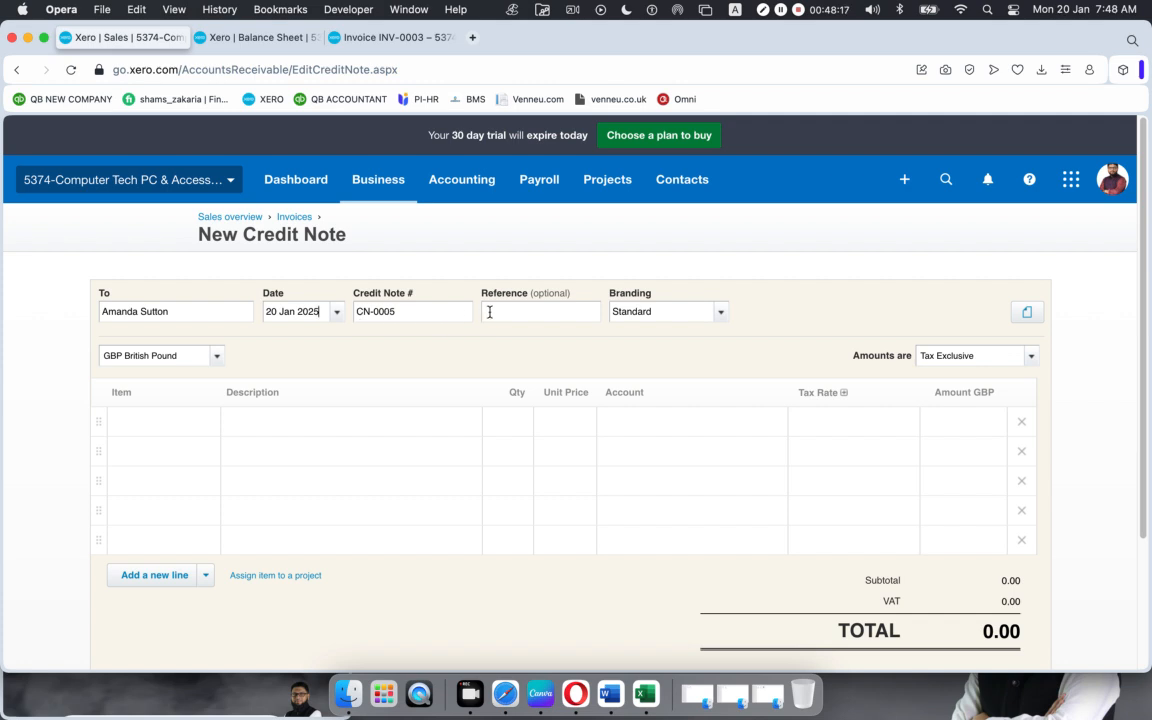
# Step: Copy INV-0003 into the credit note's Reference and set Branding to Gold
pyautogui.click(380, 39)
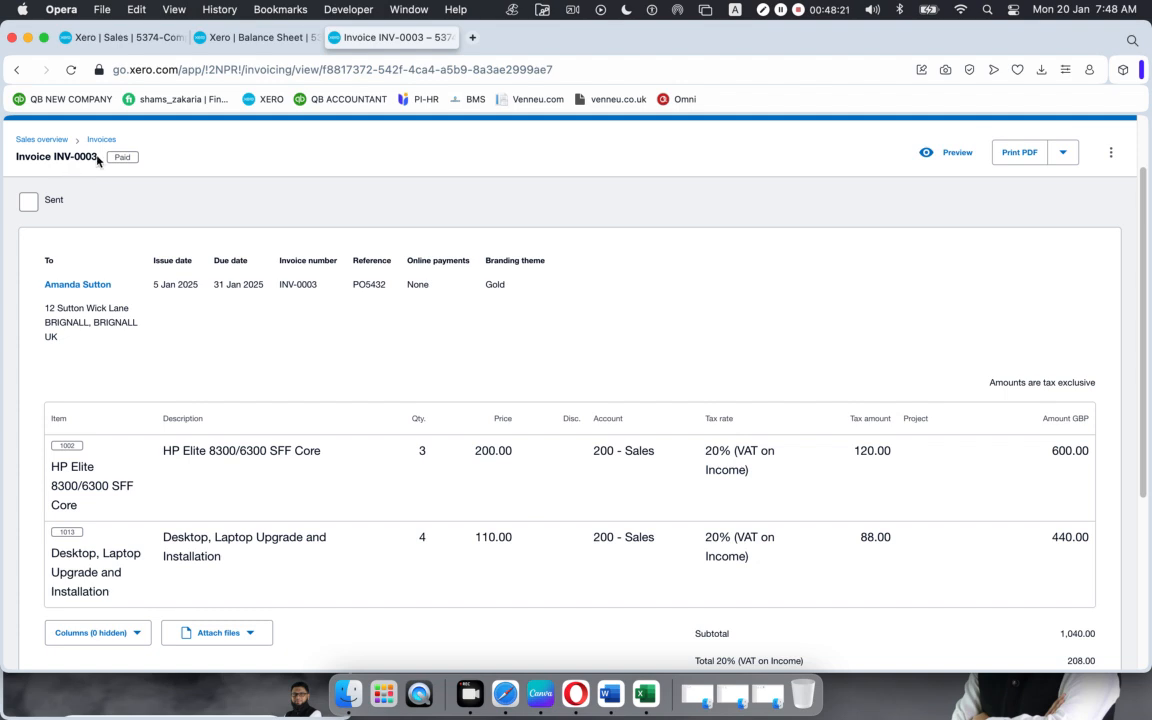
pyautogui.moveTo(97, 160); pyautogui.dragTo(54, 160)
pyautogui.press('super+c')
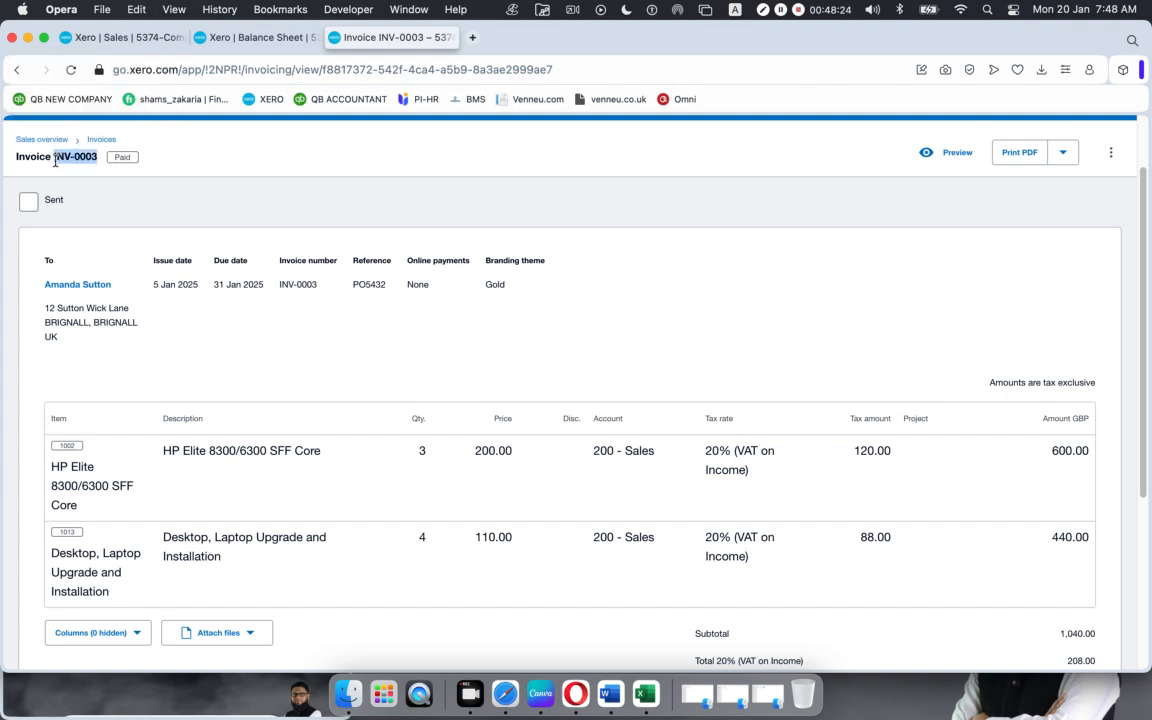
pyautogui.click(102, 44)
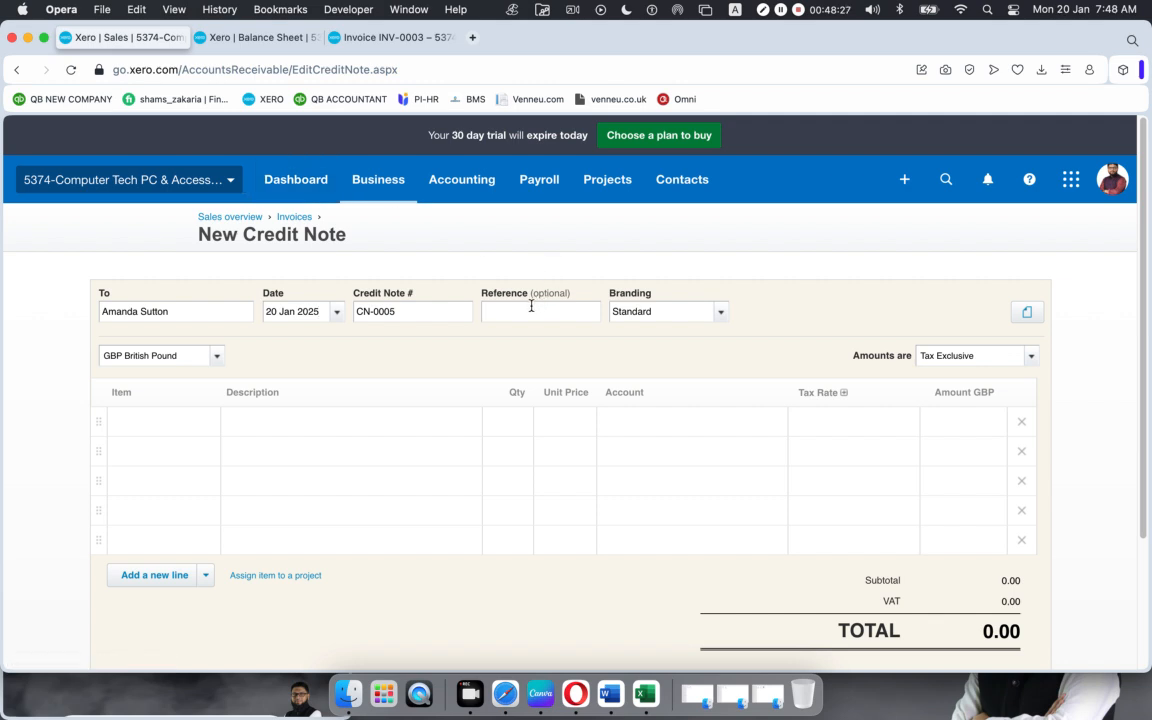
pyautogui.press('super+v')
pyautogui.click(716, 314)
pyautogui.click(643, 369)
# Step: Paste INV-0003's second-line item description into the credit note's first Item field
pyautogui.click(405, 38)
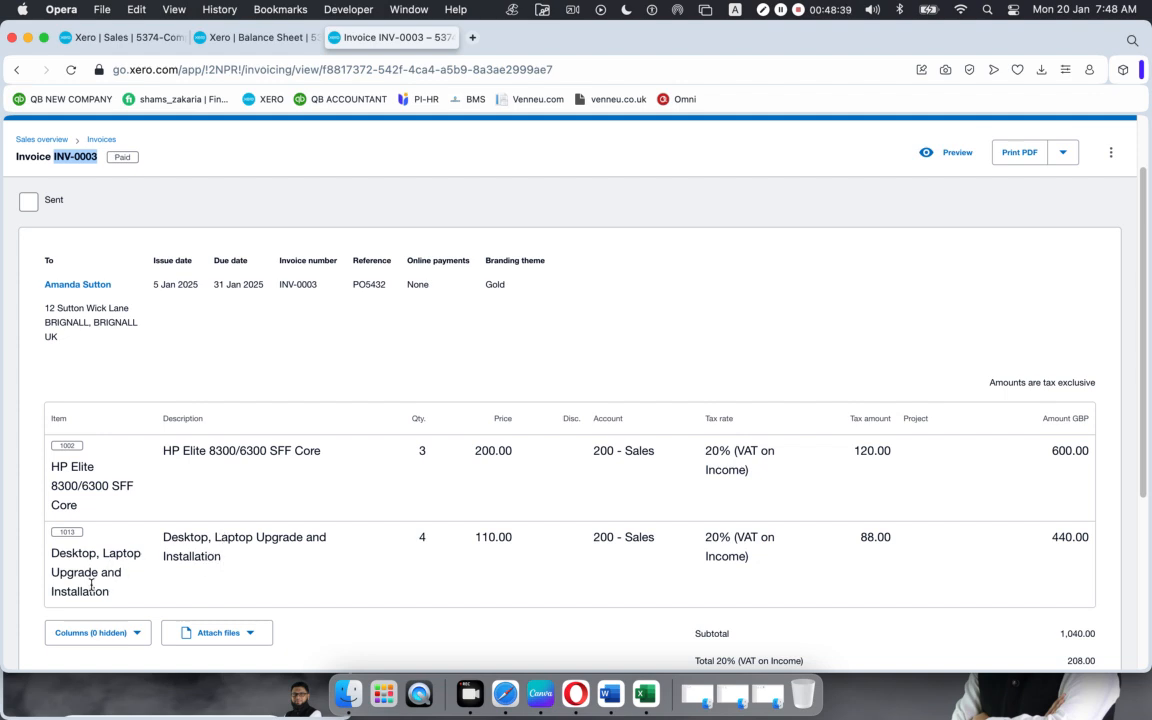
pyautogui.moveTo(219, 556); pyautogui.dragTo(163, 536)
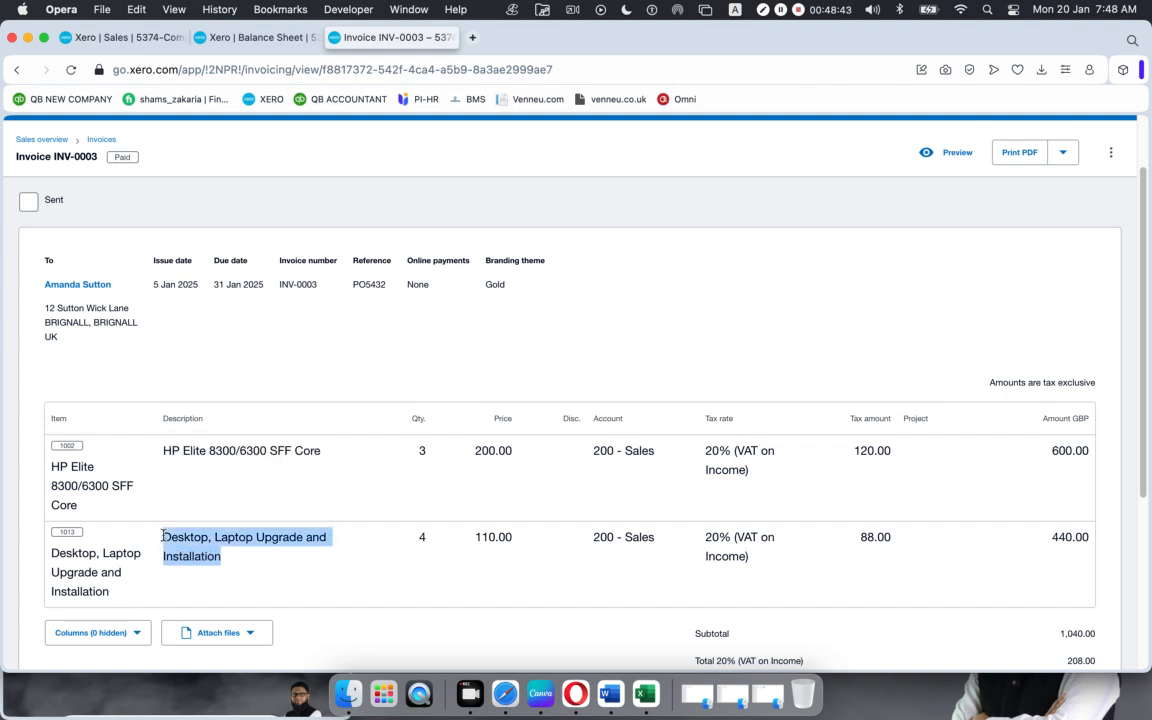
pyautogui.press('super+c')
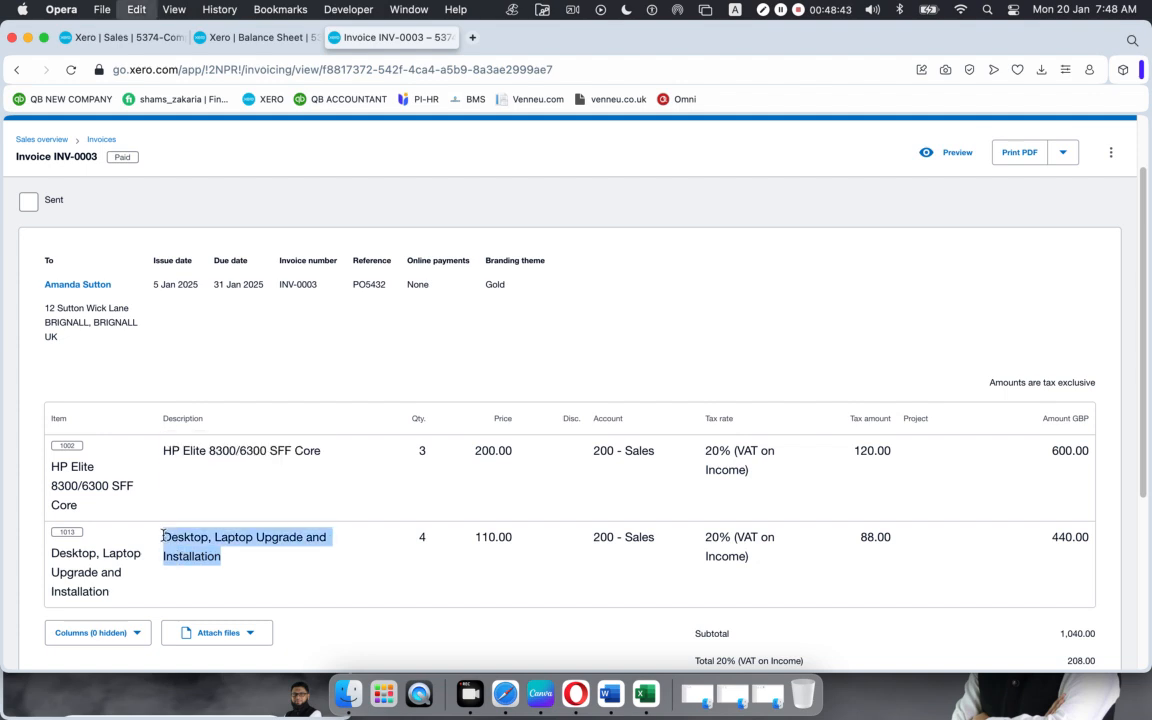
pyautogui.click(95, 37)
pyautogui.click(163, 418)
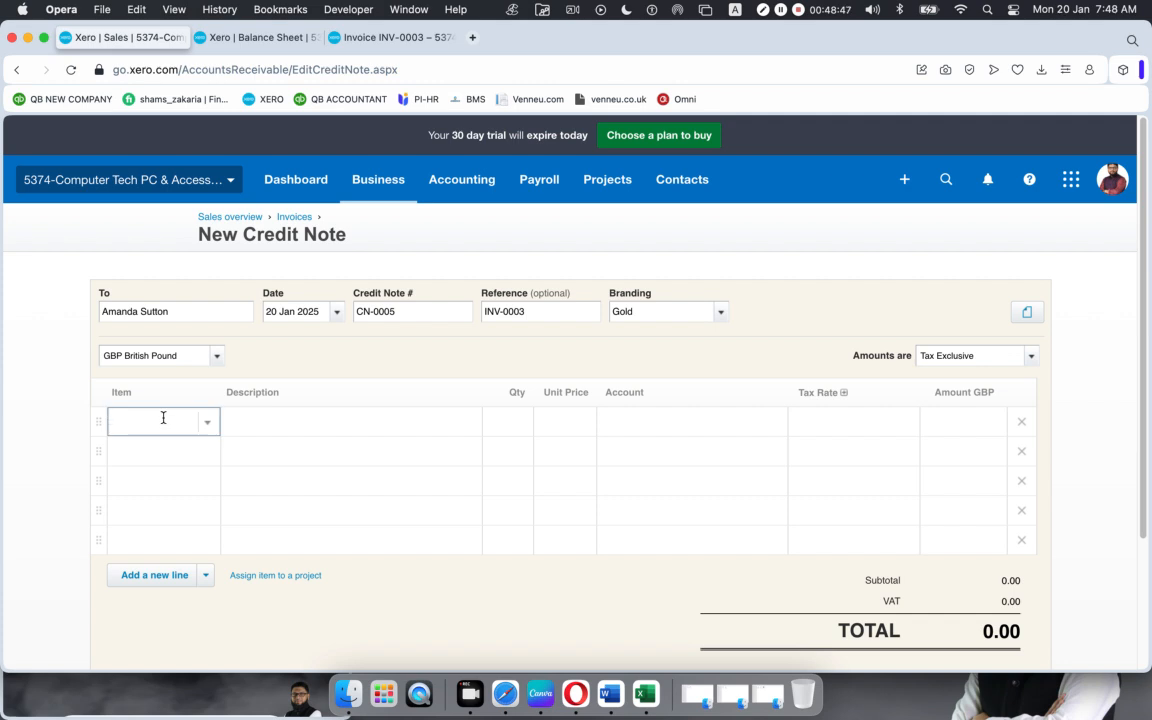
pyautogui.press('super+v')
# Step: Select item 1013 Desktop, Laptop Upgrade and Installation at 110.00 for the line
pyautogui.click(153, 456)
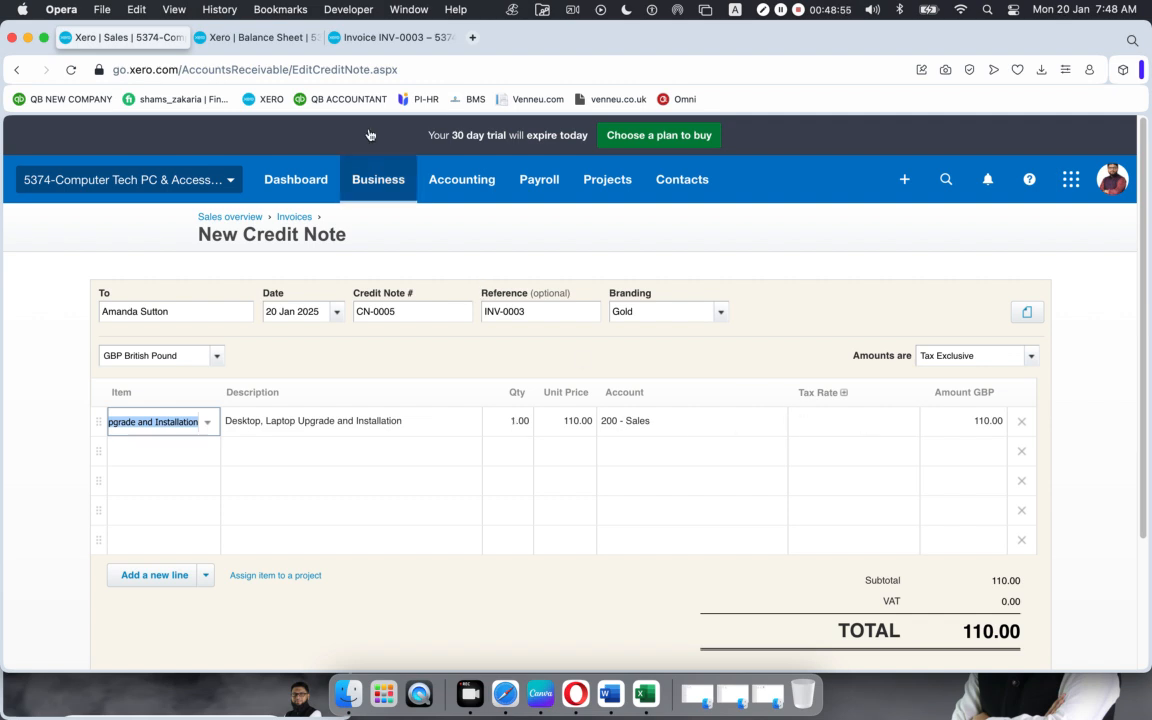
pyautogui.click(385, 37)
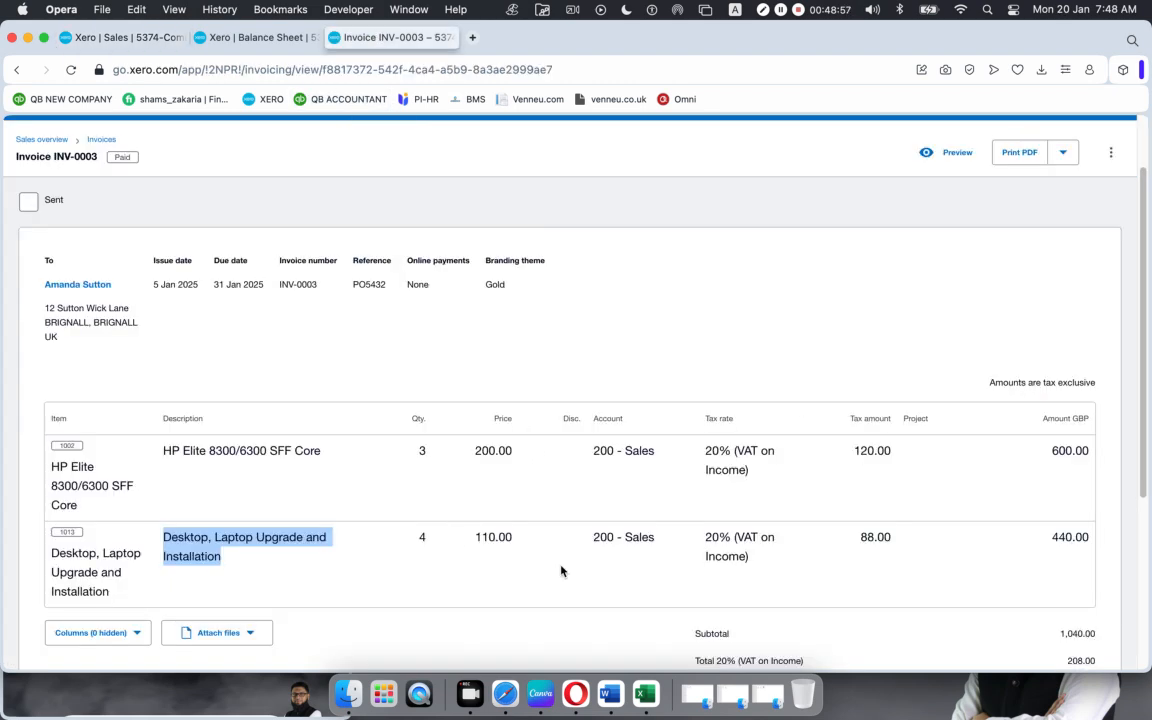
pyautogui.click(125, 40)
pyautogui.click(892, 424)
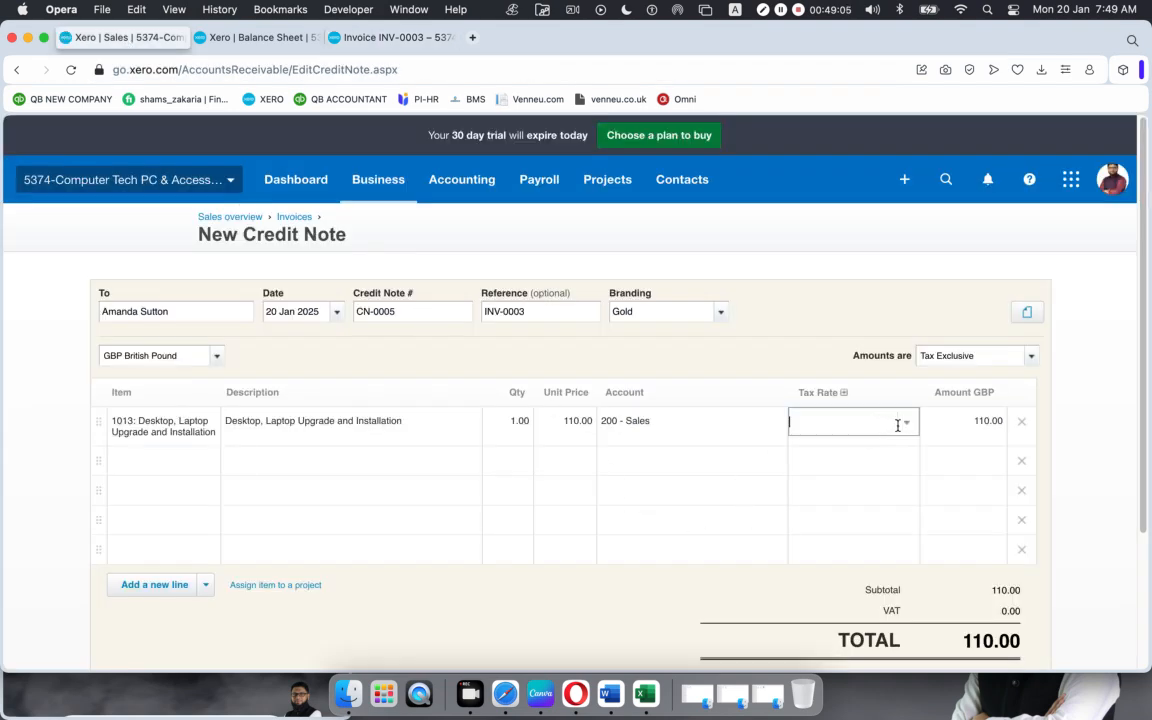
# Step: Set the line's tax rate to 20% (VAT on Income), giving 22.00 VAT and 132.00 total
pyautogui.click(908, 428)
pyautogui.click(874, 473)
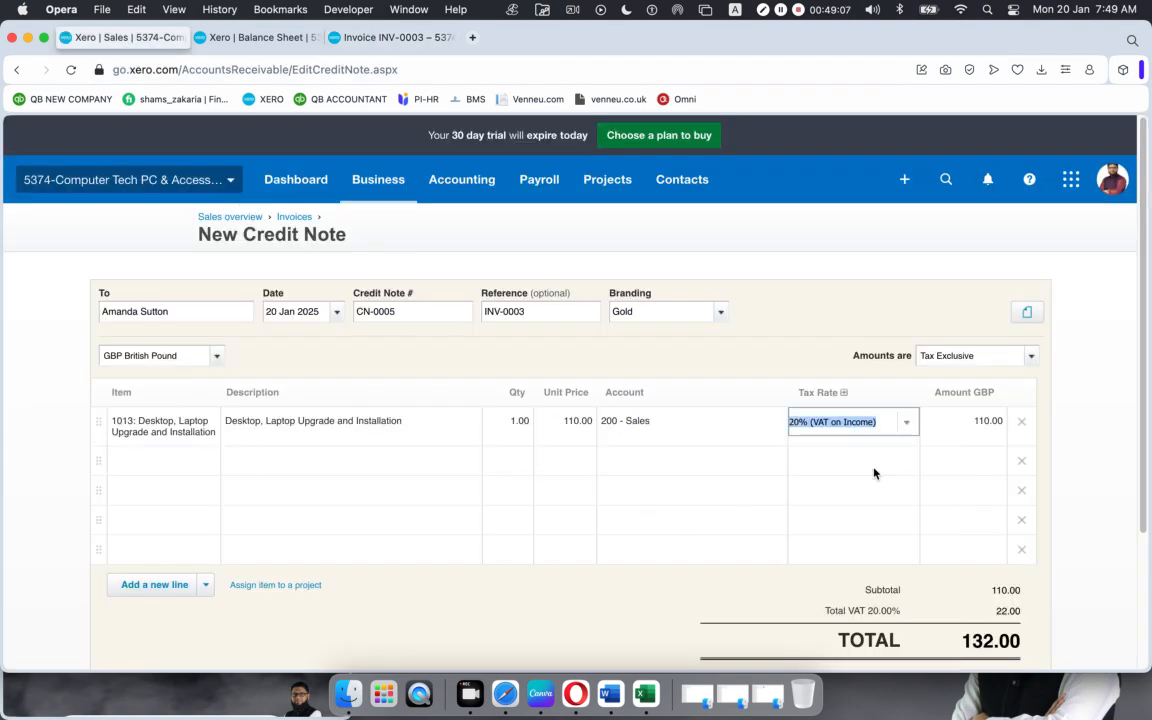
pyautogui.click(908, 426)
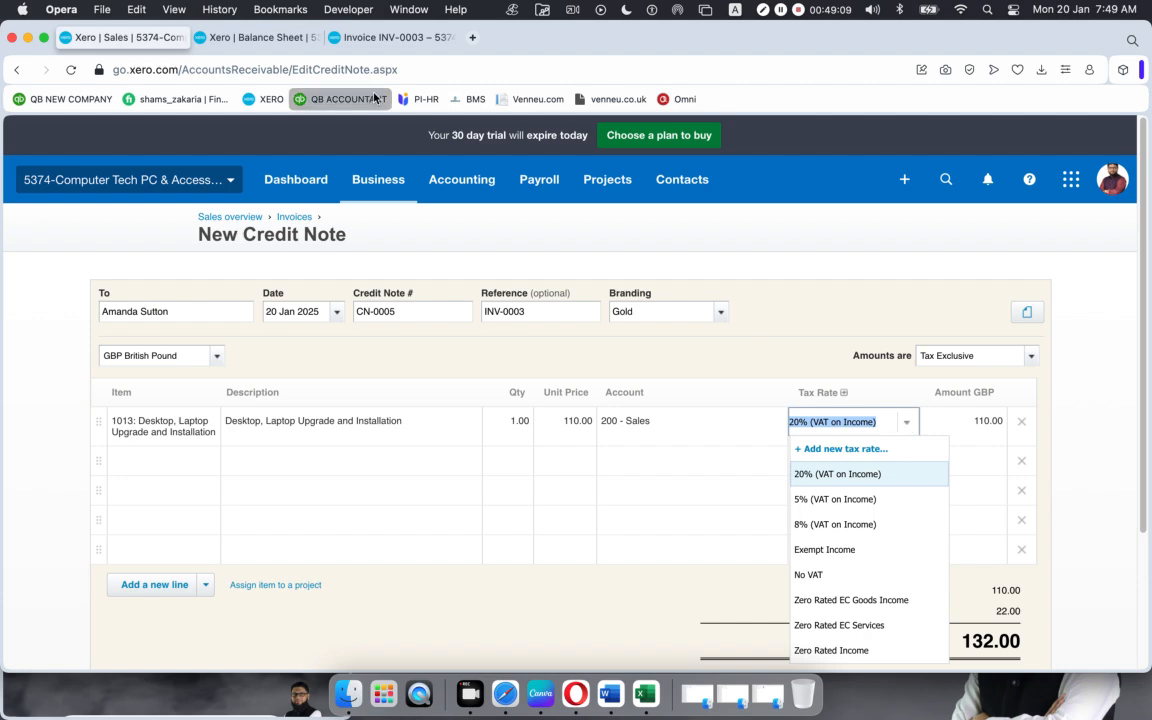
pyautogui.click(390, 37)
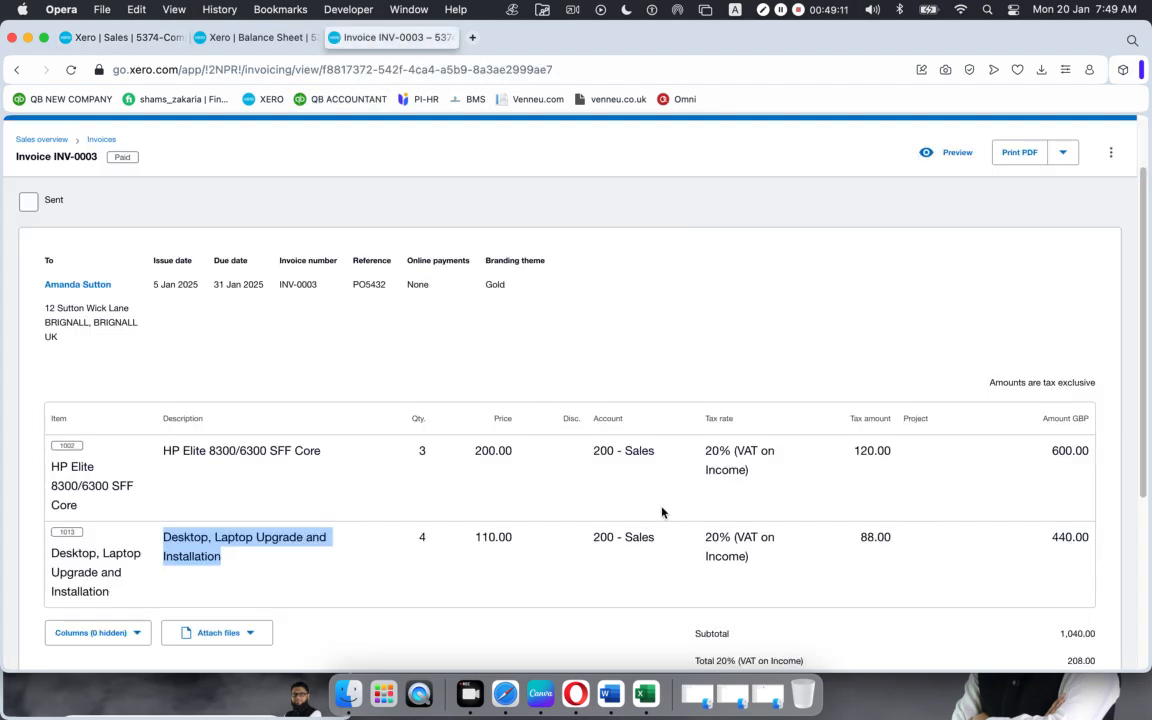
pyautogui.click(150, 38)
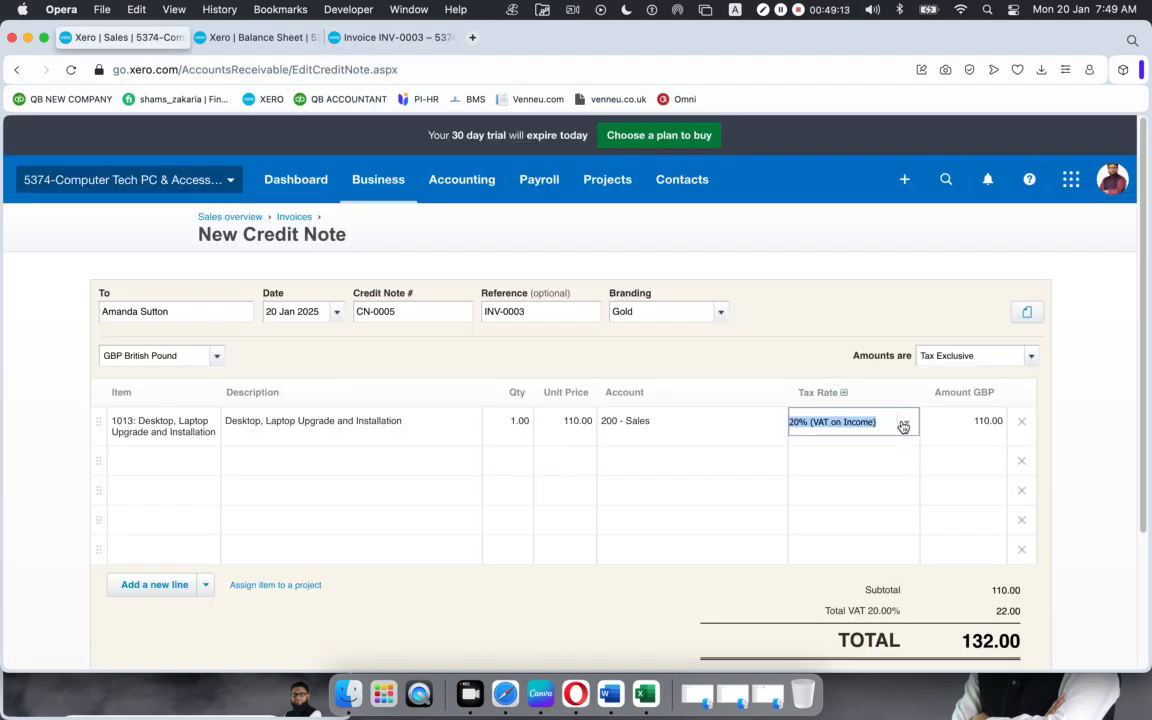
pyautogui.click(802, 273)
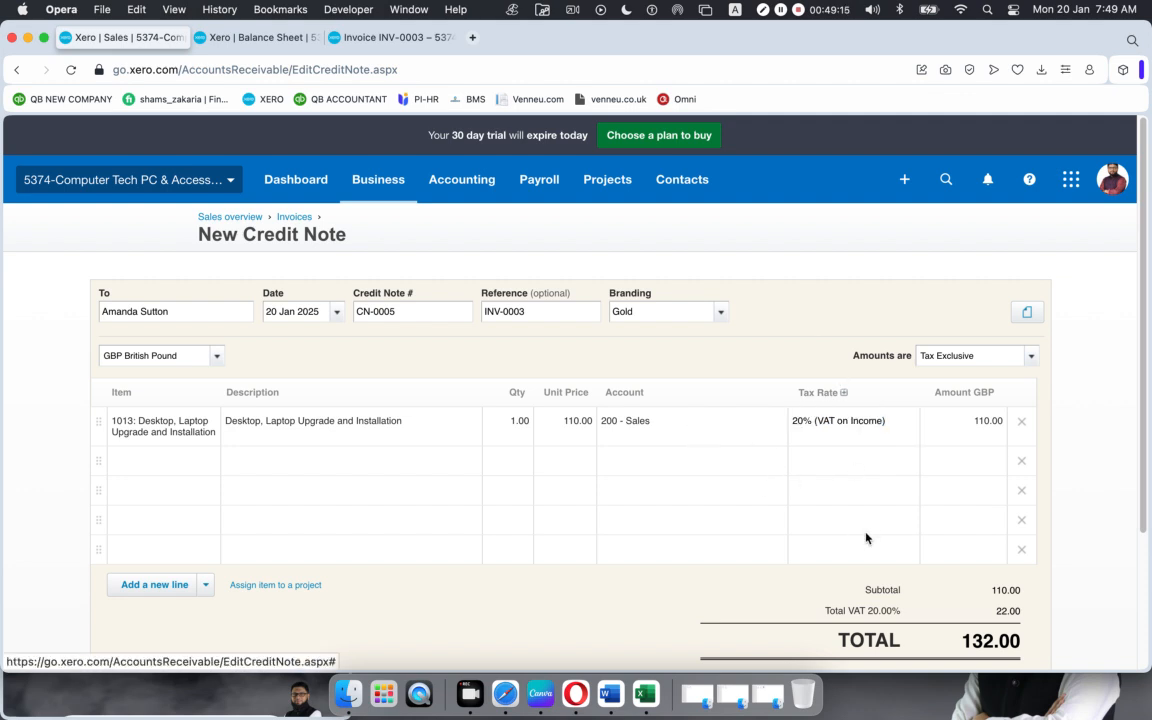
pyautogui.scroll(-3, 870, 536)
pyautogui.scroll(-1, 874, 535)
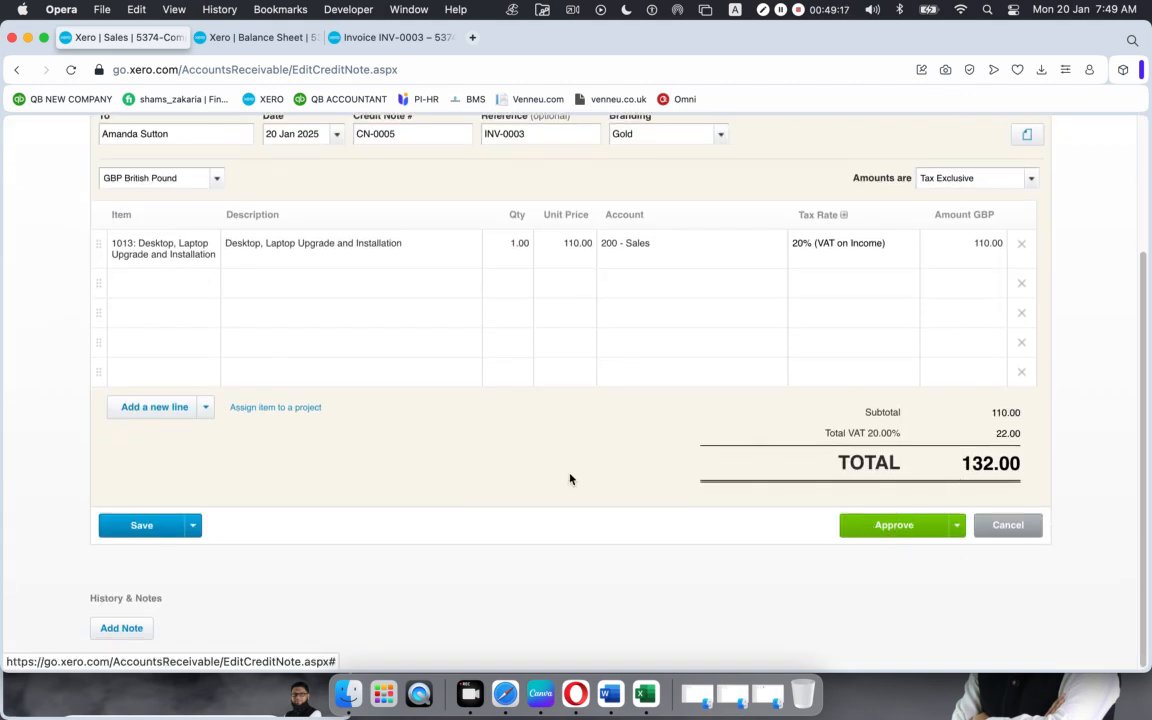
pyautogui.scroll(1, 570, 479)
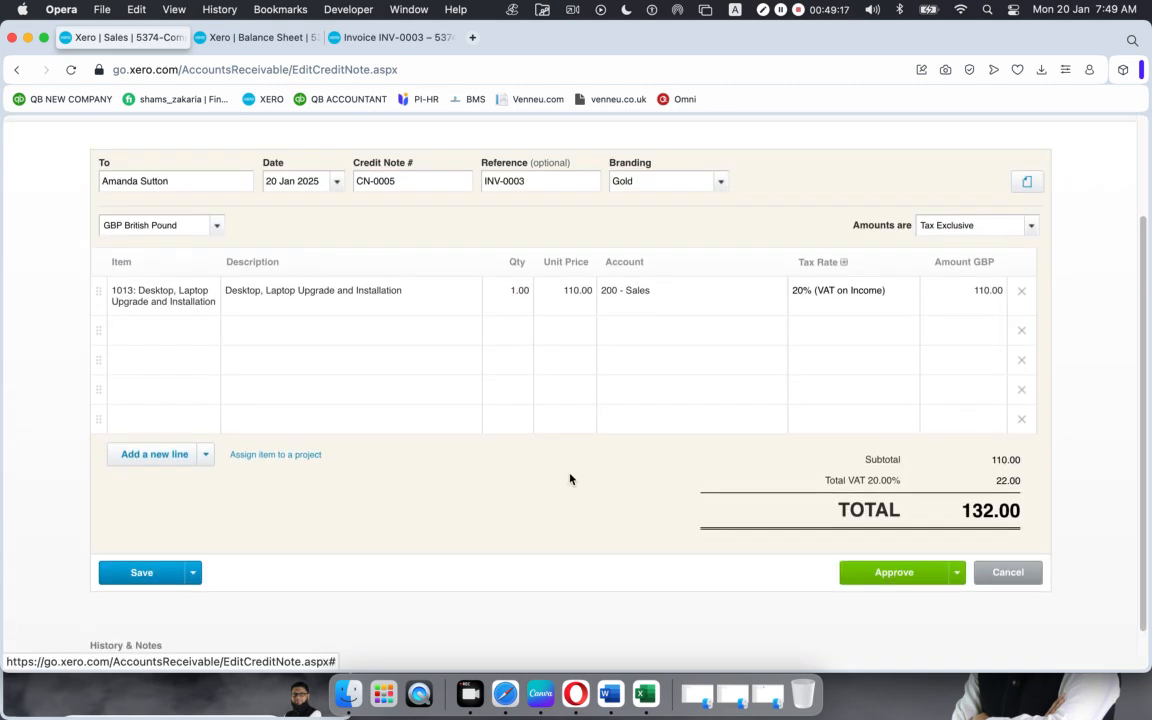
pyautogui.click(386, 38)
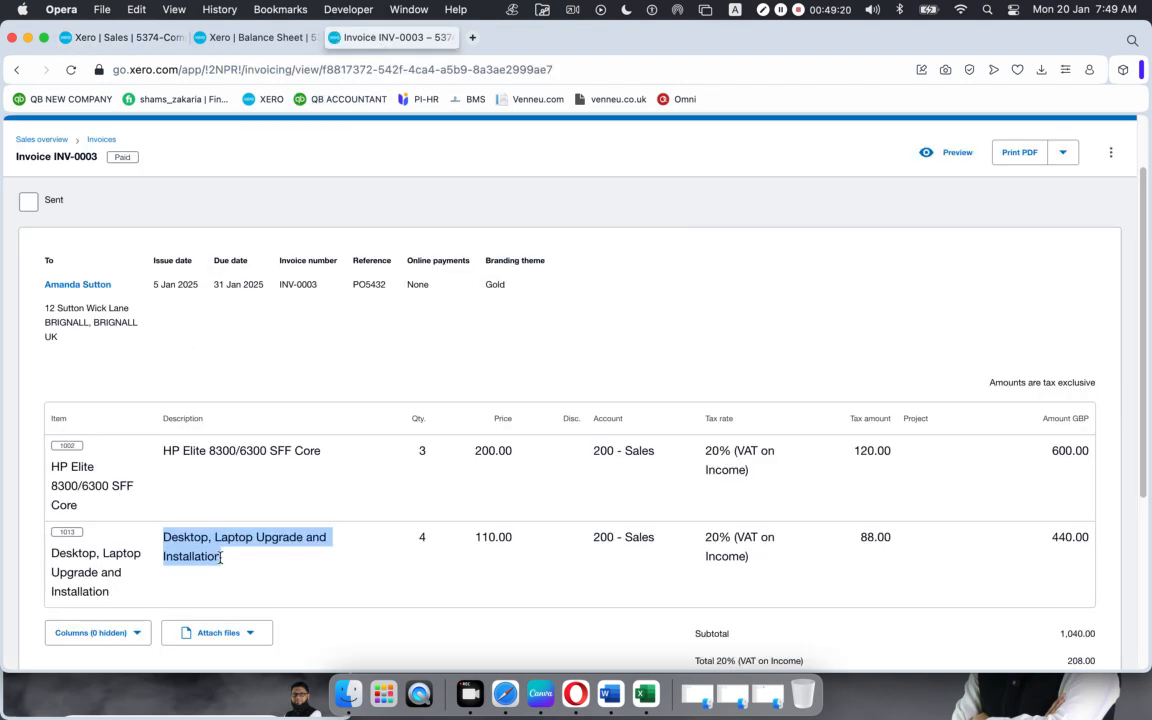
pyautogui.click(92, 38)
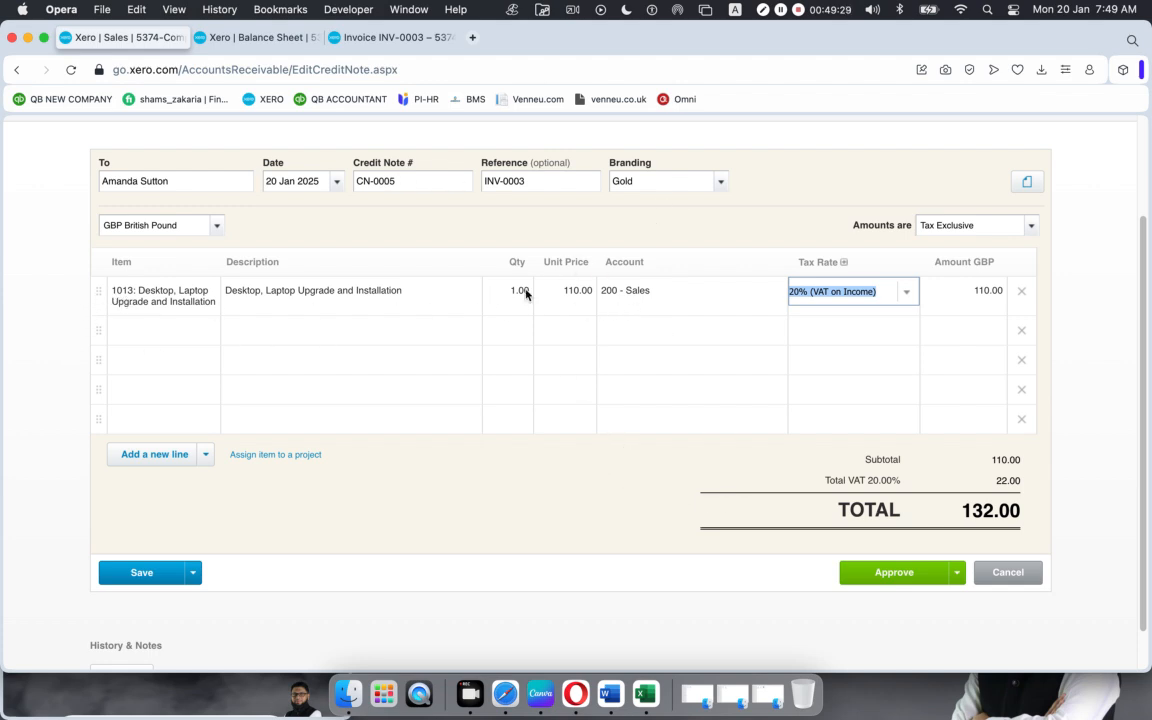
pyautogui.click(622, 460)
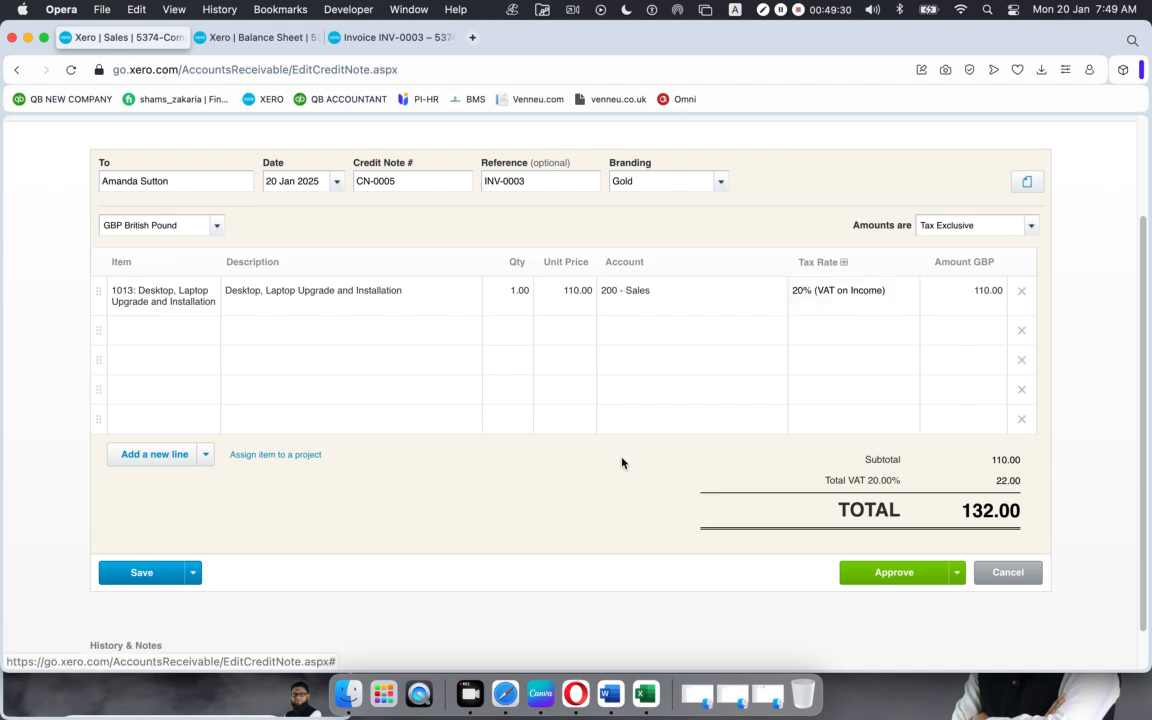
# Step: Approve CN-0005 for 132.00 and bring the Make a cash refund section into view
pyautogui.click(879, 574)
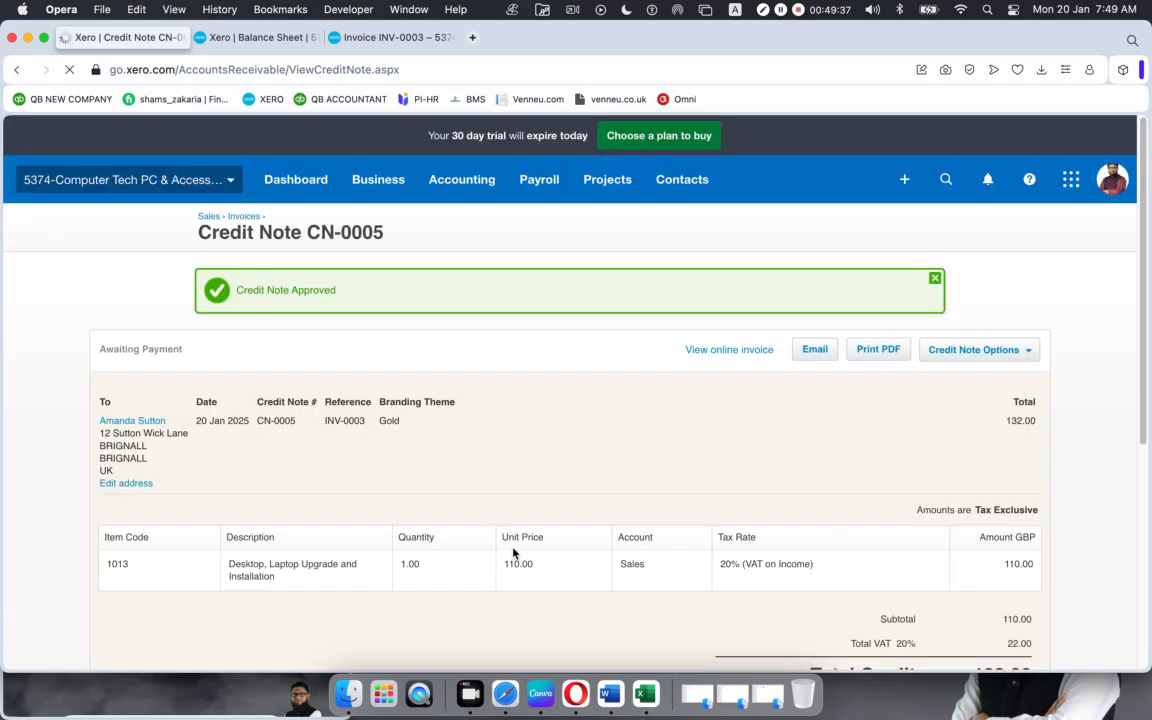
pyautogui.scroll(-5, 517, 466)
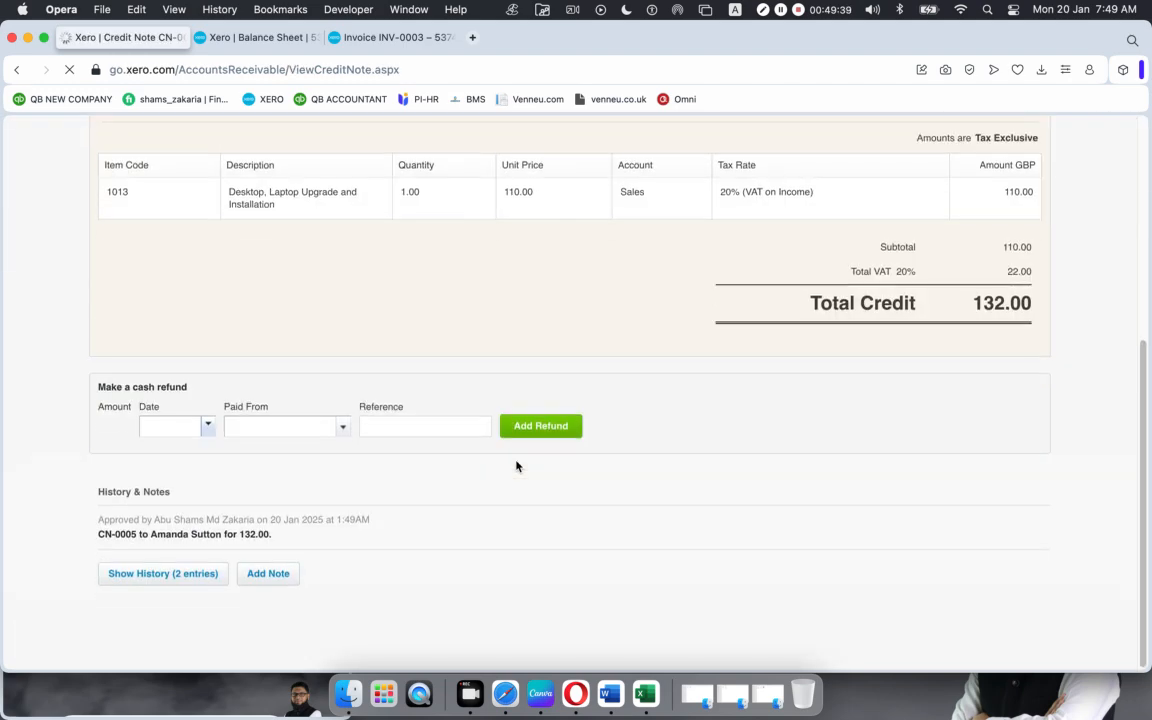
pyautogui.scroll(3, 517, 466)
pyautogui.scroll(1, 517, 466)
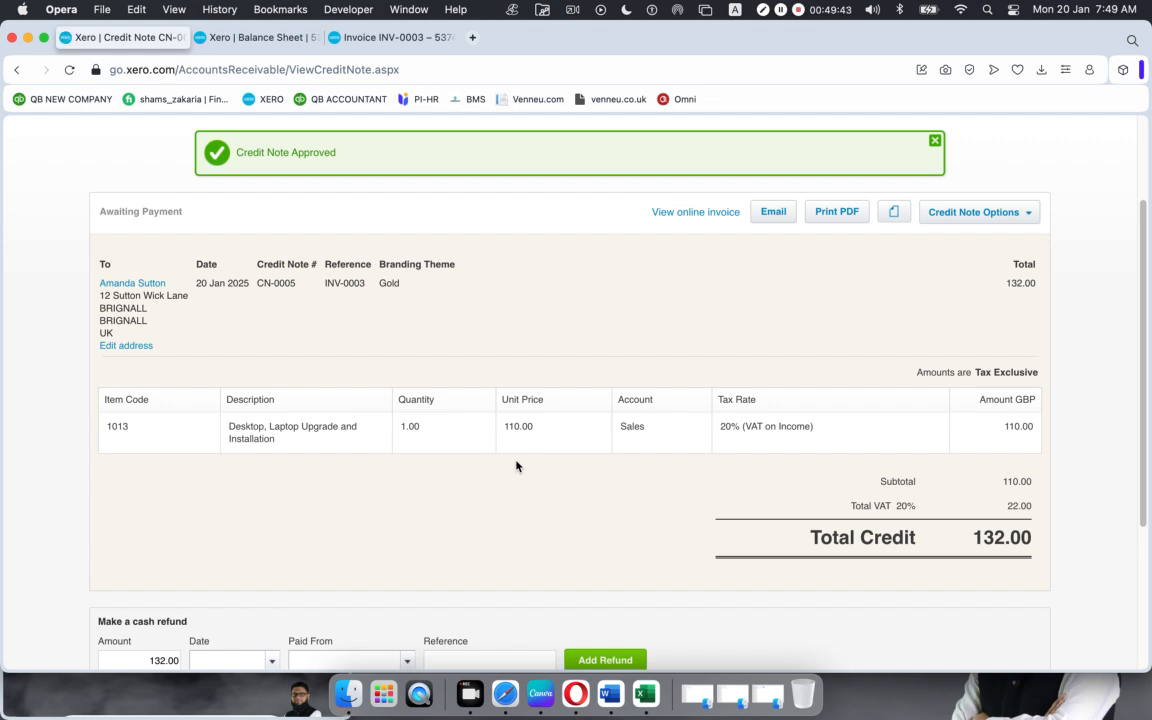
pyautogui.scroll(-3, 517, 466)
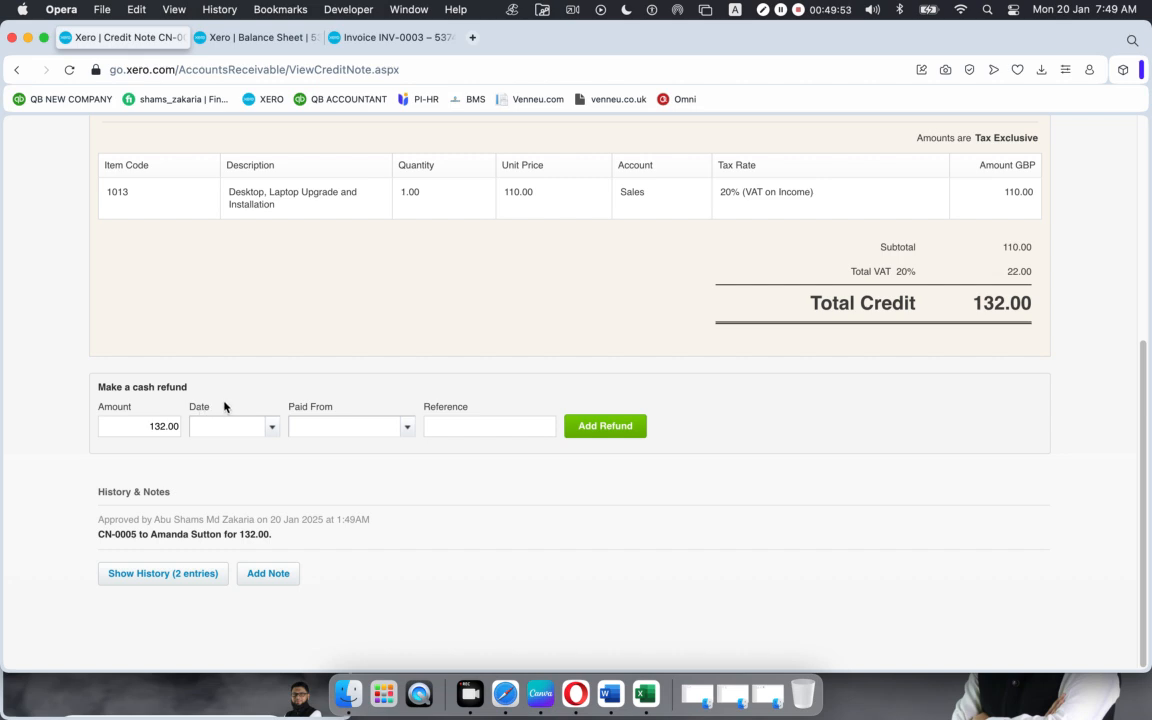
# Step: Record a 132.00 refund dated 20 Jan 2025 from 100 - RBS Bank – Checking with a trimmed pasted reference
pyautogui.click(271, 432)
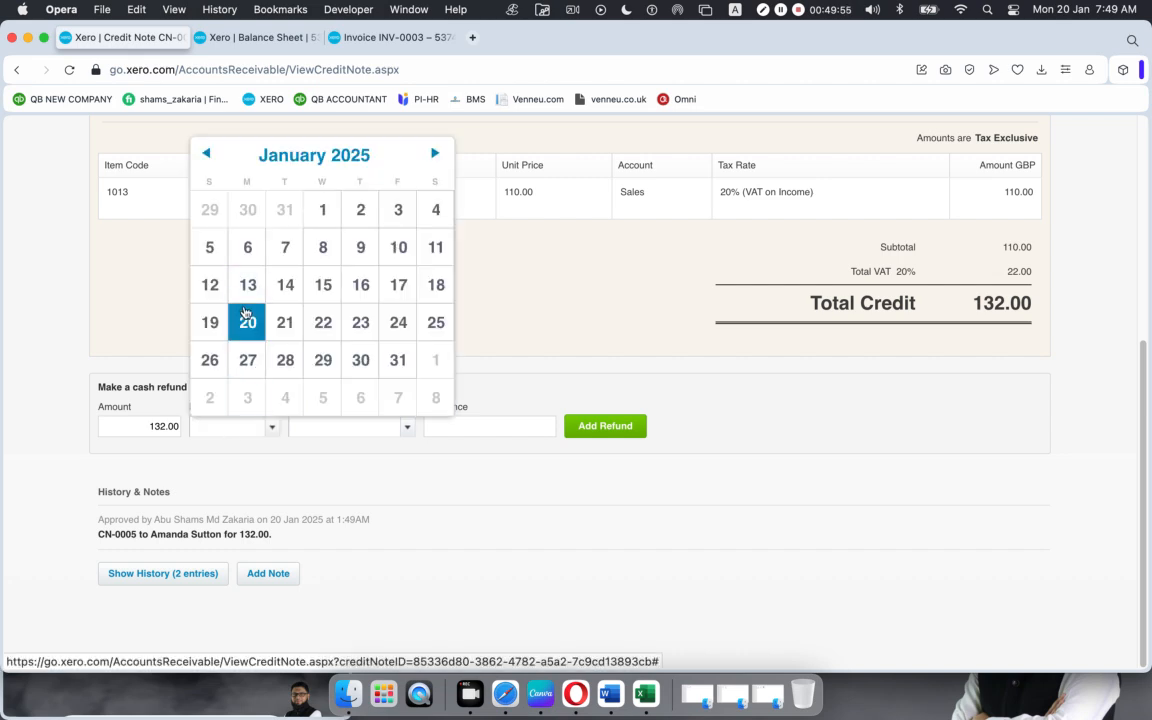
pyautogui.click(248, 322)
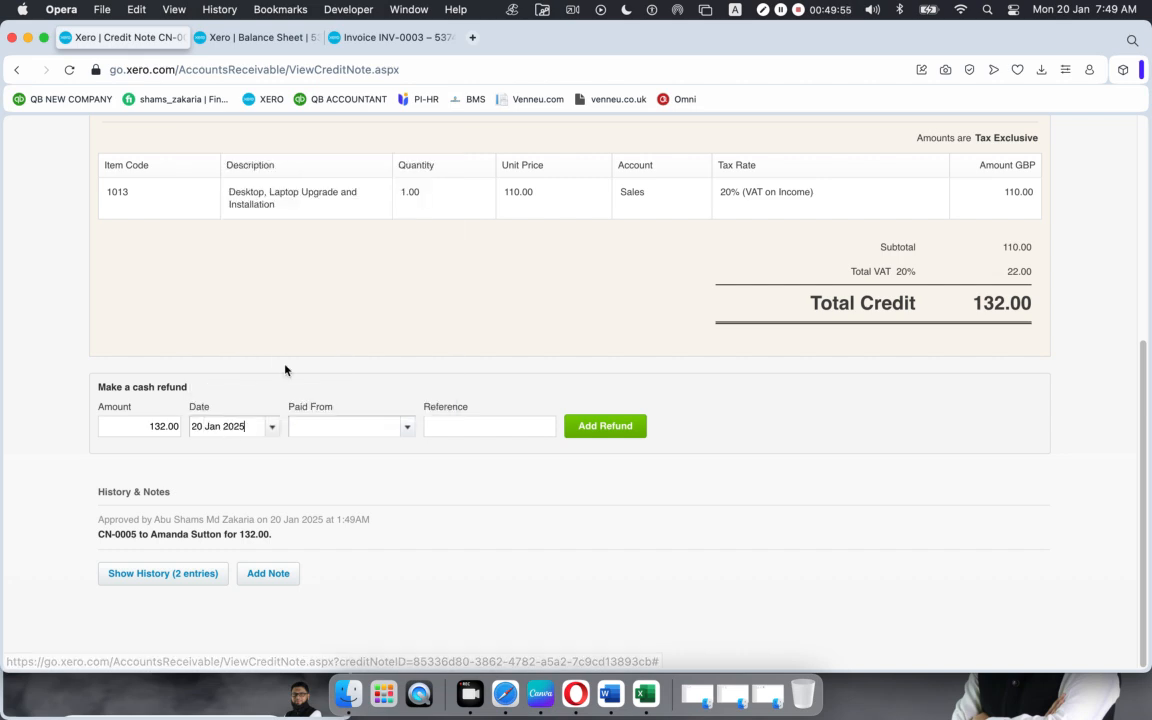
pyautogui.click(406, 428)
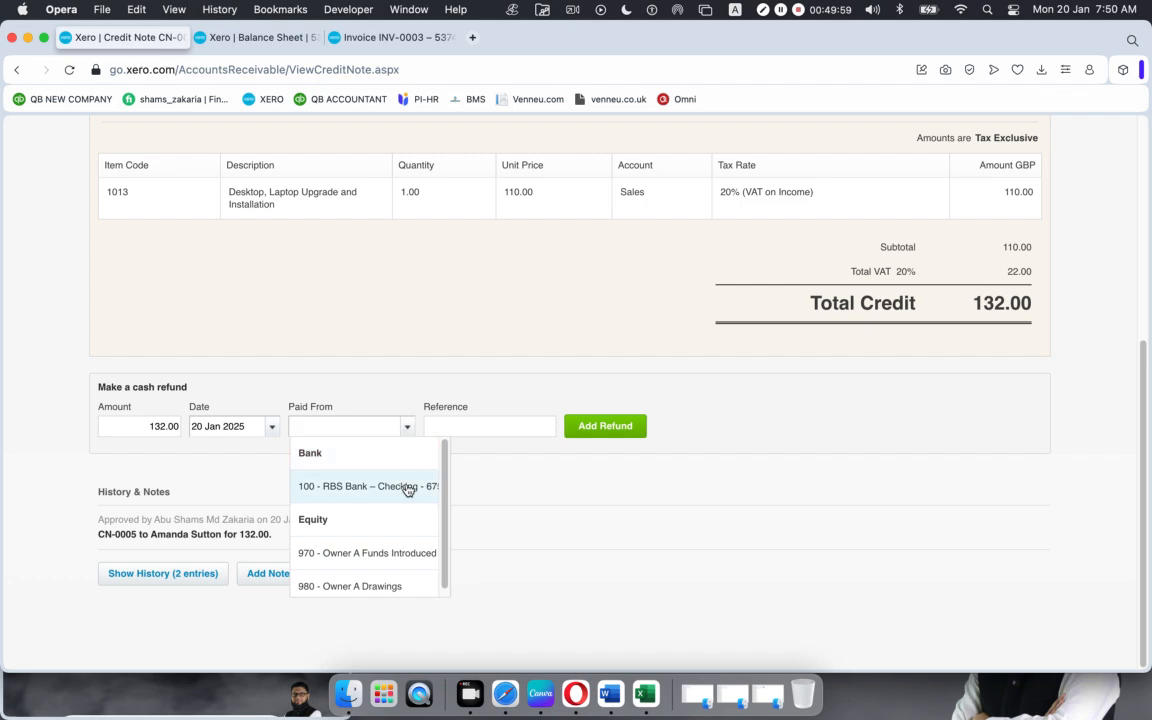
pyautogui.click(347, 491)
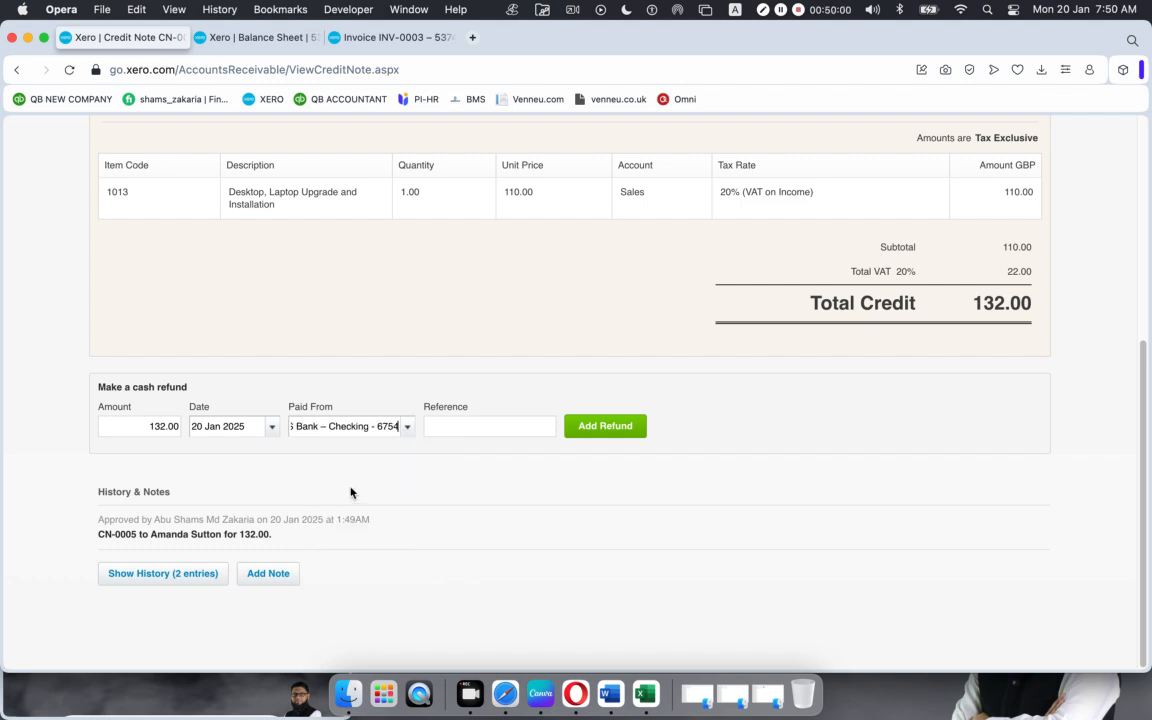
pyautogui.click(463, 428)
pyautogui.write('Desktop, Laptop Upgrade and Installation')
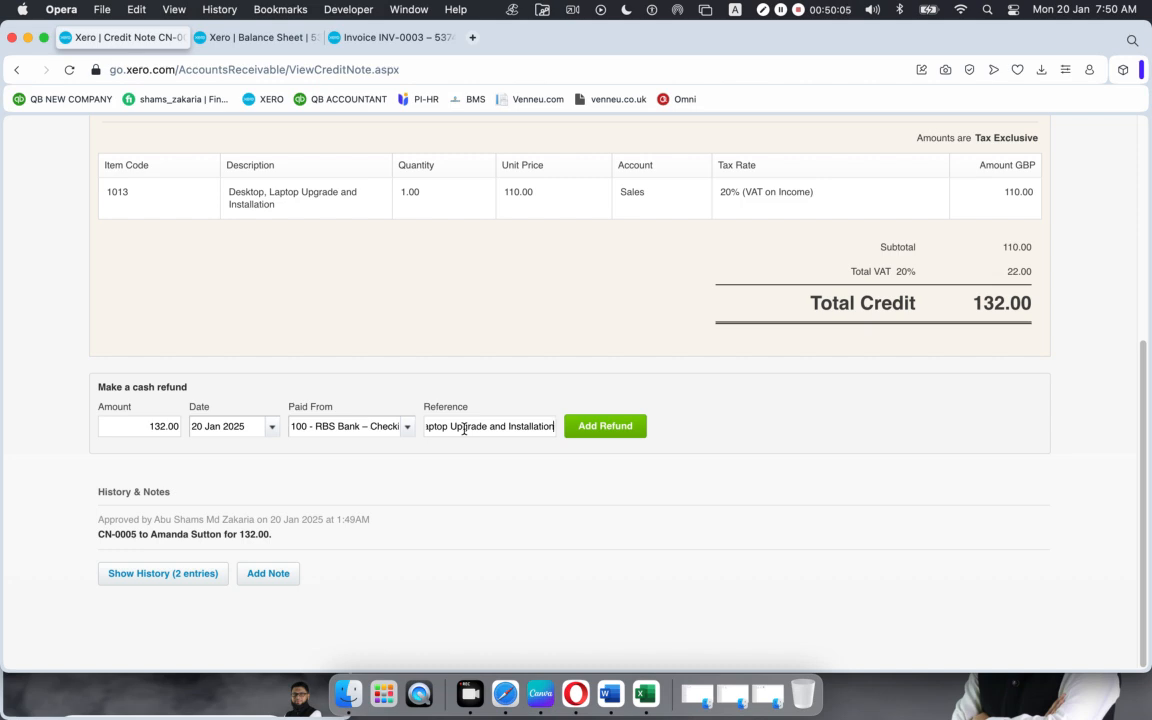
pyautogui.press('BackSpace')
pyautogui.press('BackSpace')
pyautogui.press('BackSpace')
pyautogui.press('BackSpace')
pyautogui.press('BackSpace')
pyautogui.press('BackSpace')
pyautogui.press('BackSpace')
pyautogui.press('BackSpace')
pyautogui.press('BackSpace')
pyautogui.press('BackSpace')
pyautogui.press('BackSpace')
pyautogui.press('BackSpace')
pyautogui.press('BackSpace')
pyautogui.press('BackSpace')
pyautogui.press('BackSpace')
pyautogui.press('BackSpace')
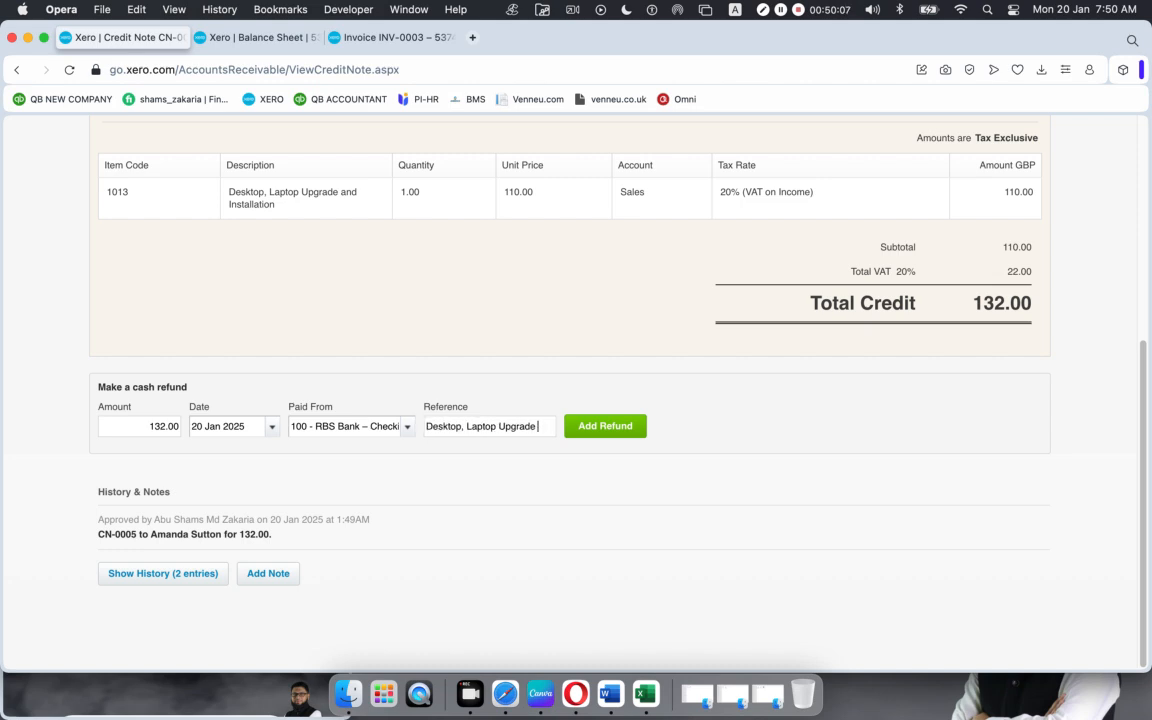
pyautogui.press('BackSpace')
pyautogui.press('BackSpace')
pyautogui.press('BackSpace')
pyautogui.press('BackSpace')
pyautogui.press('BackSpace')
pyautogui.press('BackSpace')
pyautogui.press('BackSpace')
pyautogui.press('BackSpace')
pyautogui.press('BackSpace')
pyautogui.press('BackSpace')
pyautogui.press('BackSpace')
pyautogui.press('BackSpace')
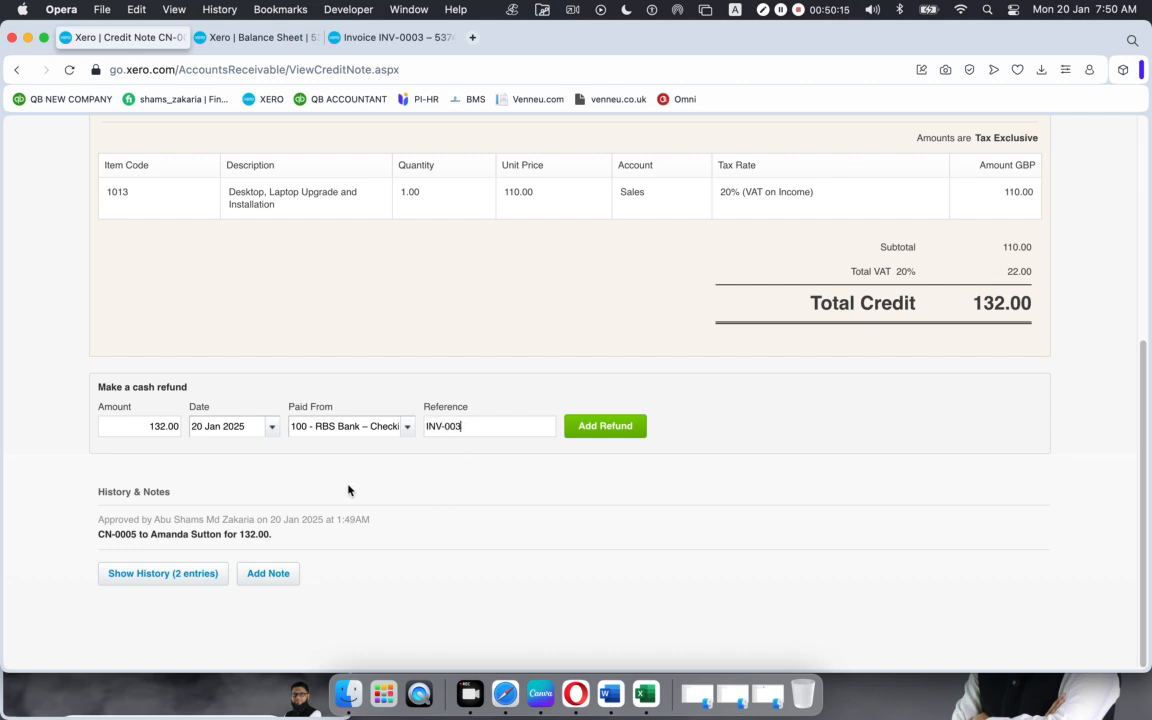
pyautogui.click(611, 429)
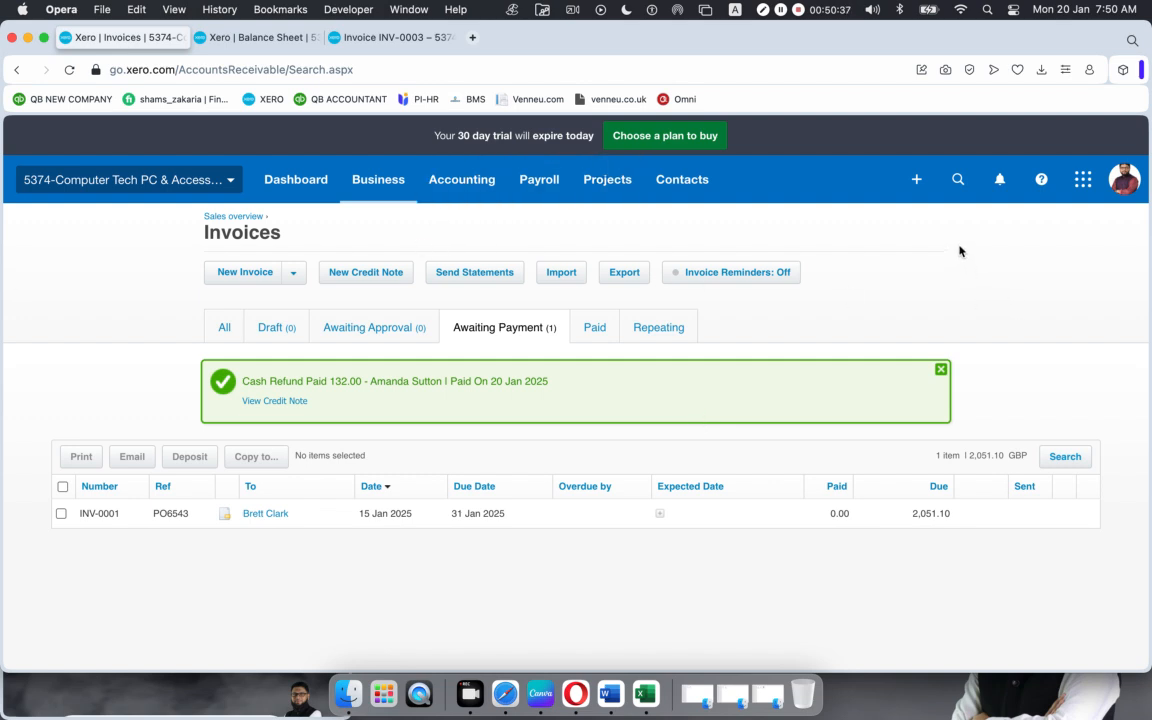
pyautogui.click(26, 38)
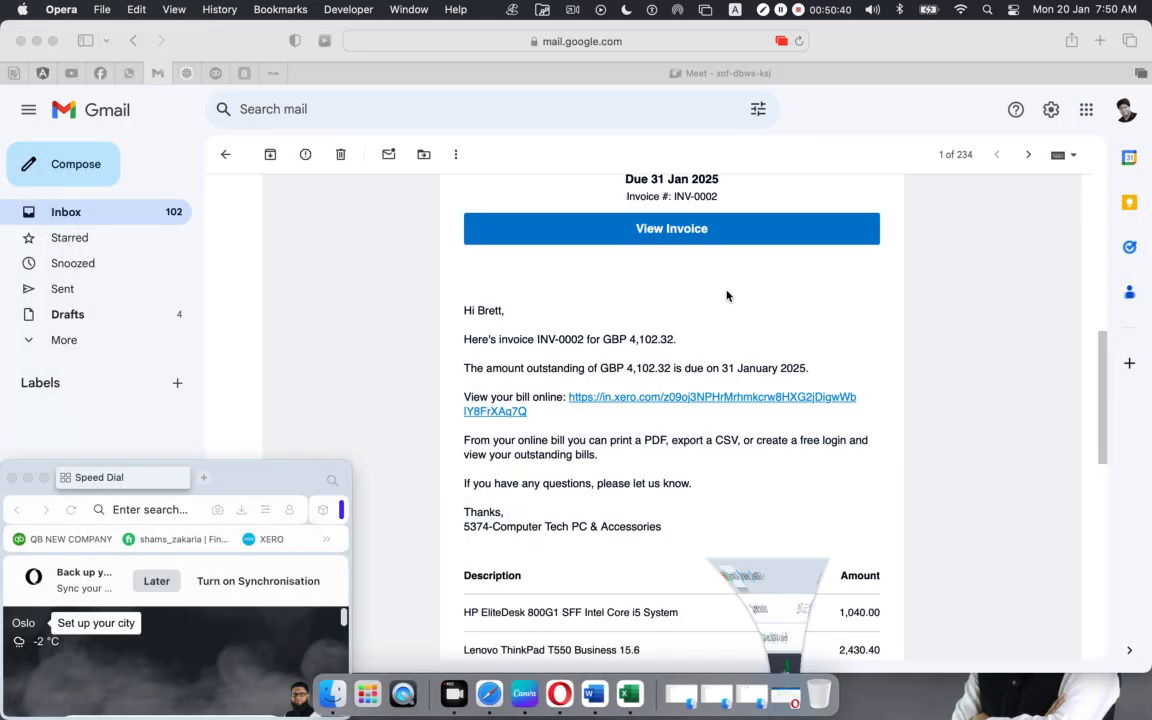
# Step: In Finder, open Trendup Class Materiales > Total 13 Classes > Xero > Xero-03, select Customer Invoice.xlsx, and return to the browser
pyautogui.click(37, 42)
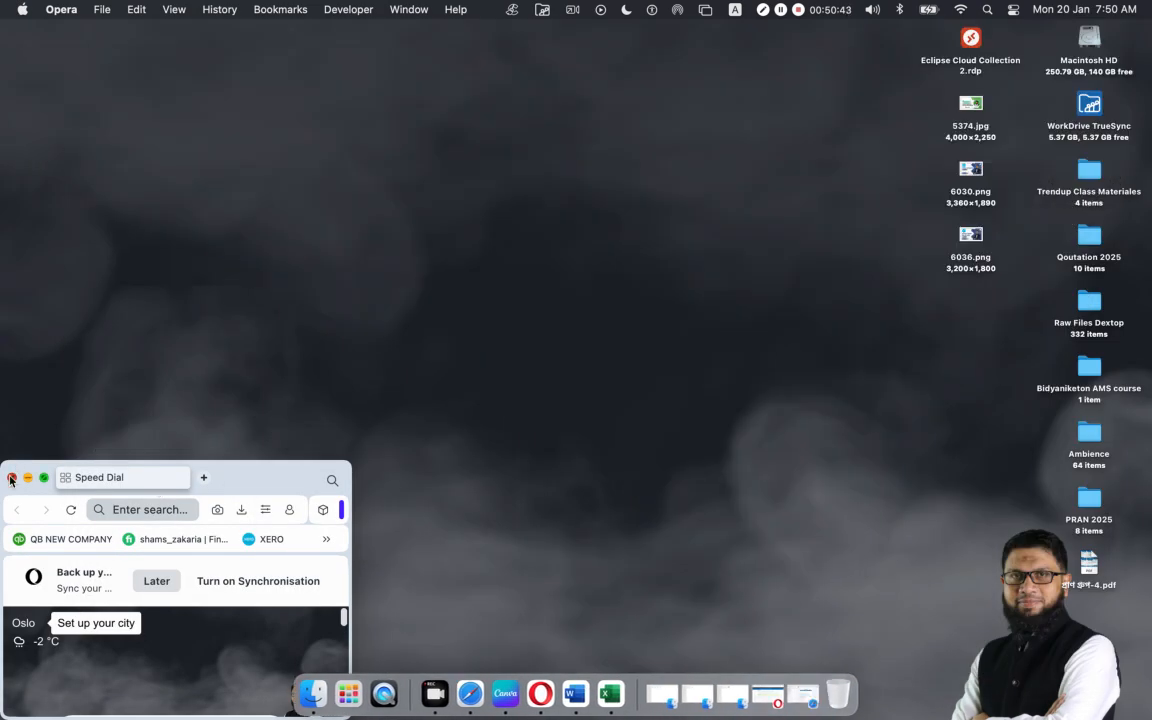
pyautogui.click(12, 478)
pyautogui.doubleClick(1089, 170)
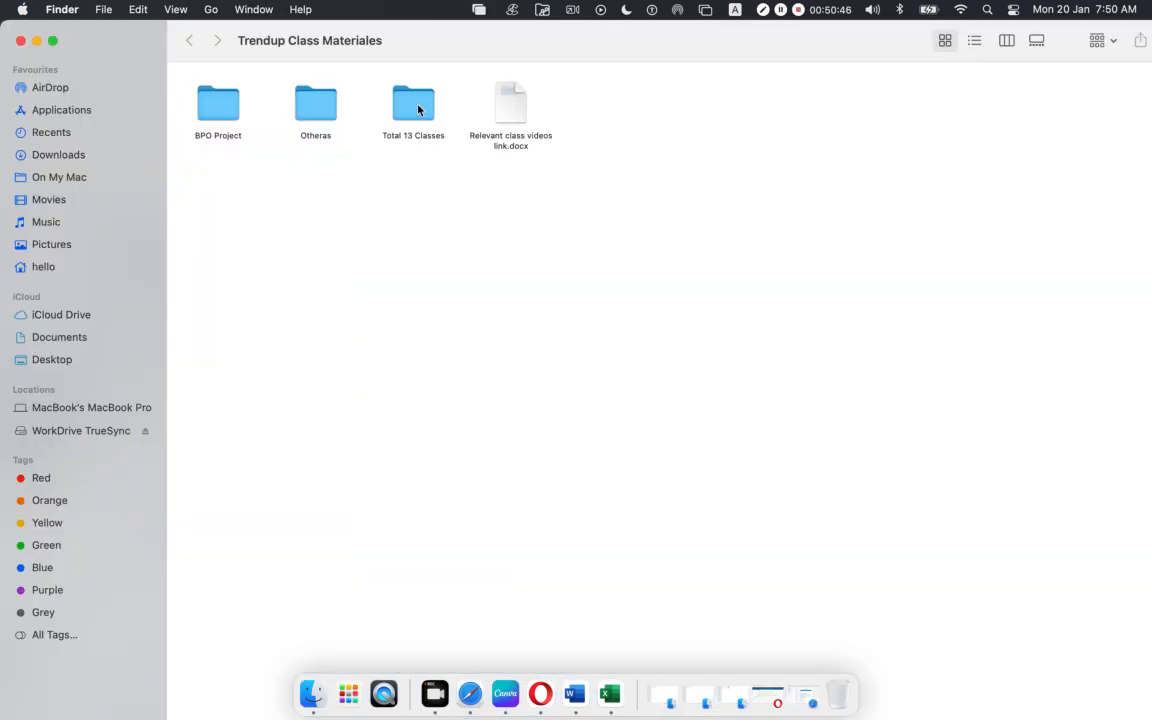
pyautogui.doubleClick(417, 108)
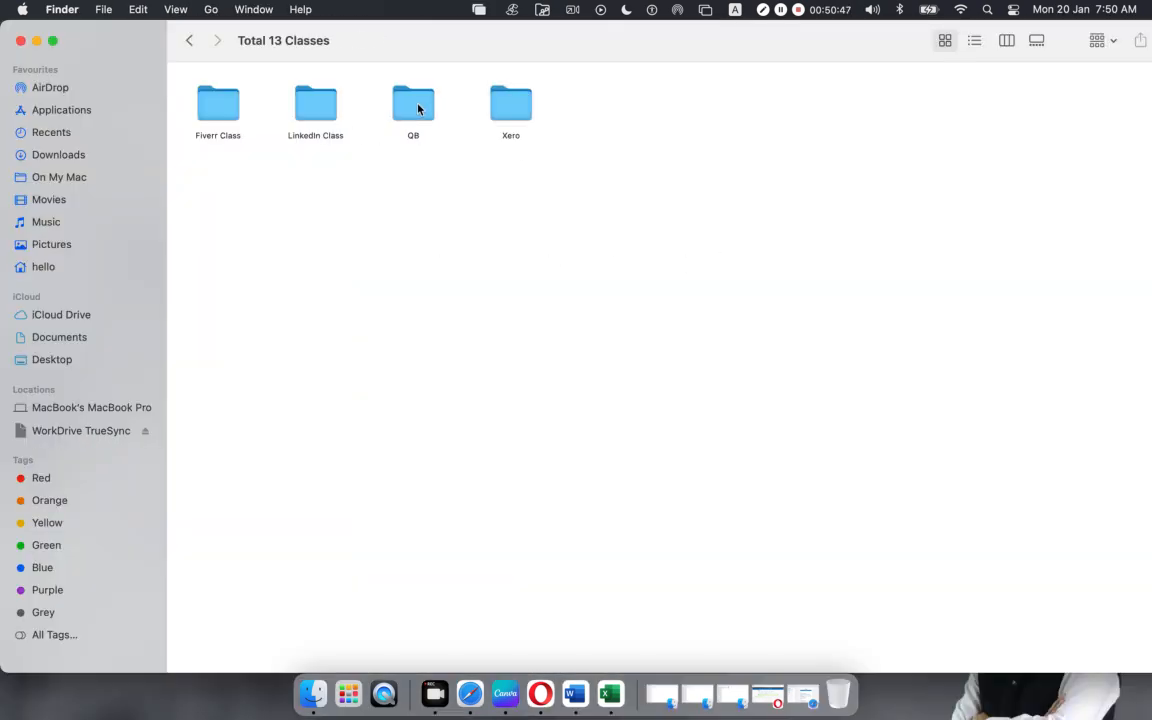
pyautogui.doubleClick(515, 110)
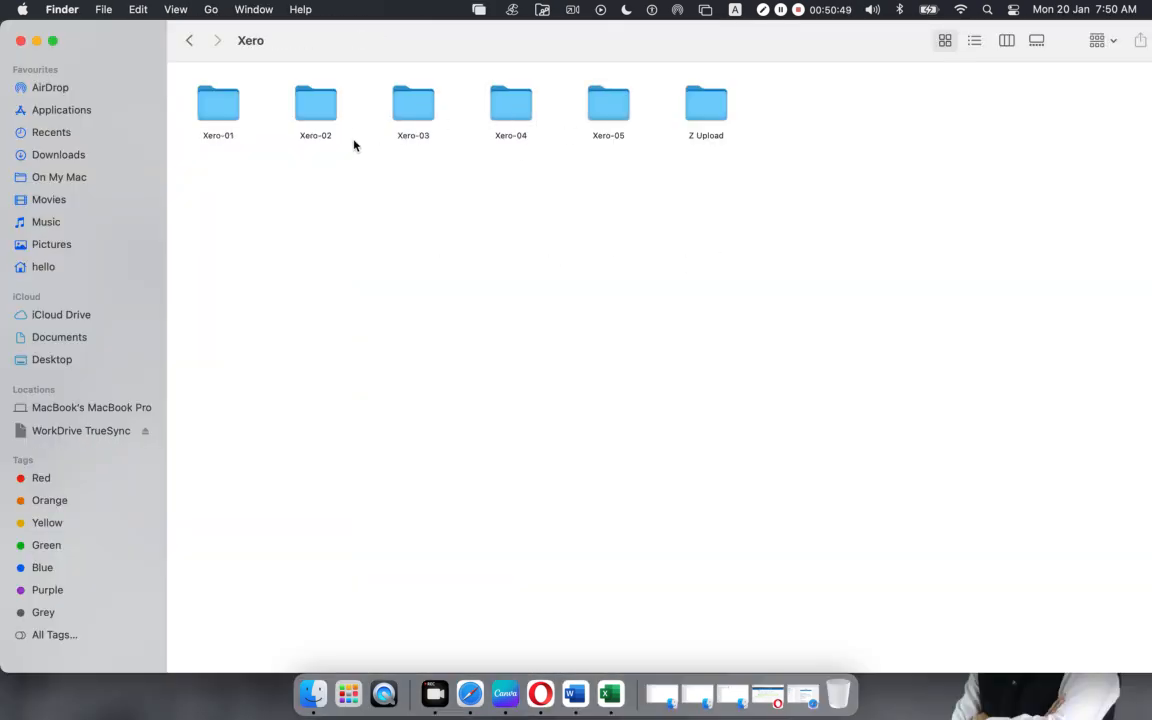
pyautogui.click(414, 105)
pyautogui.doubleClick(414, 105)
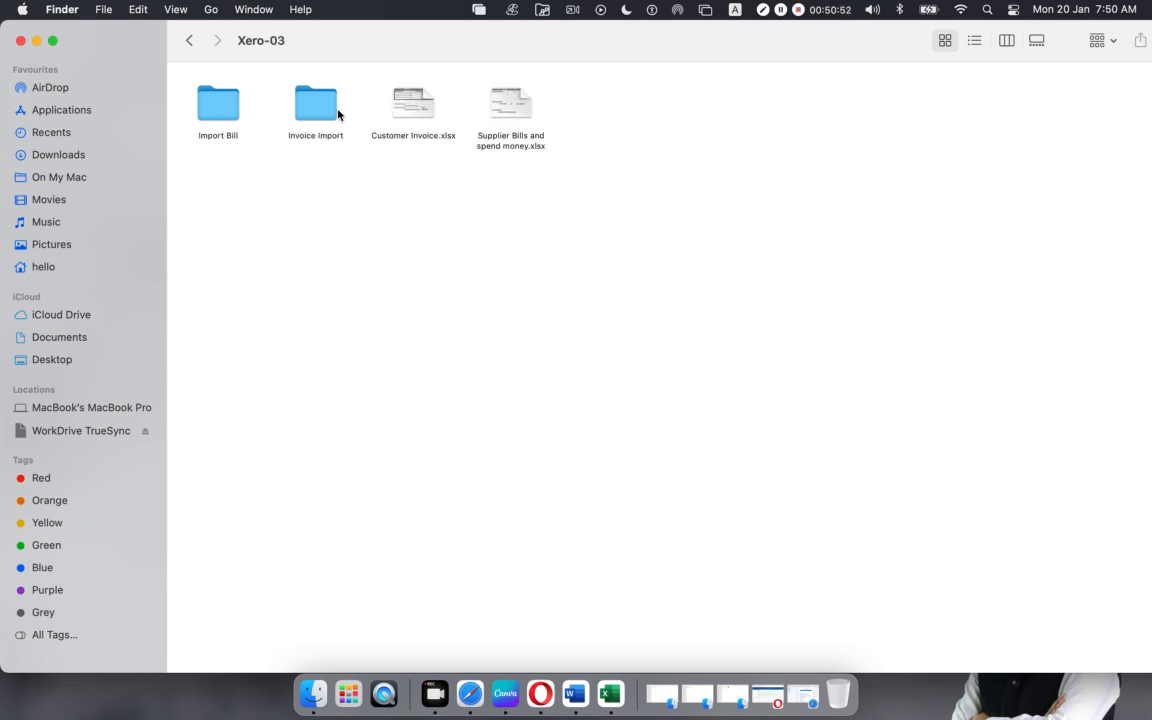
pyautogui.click(422, 101)
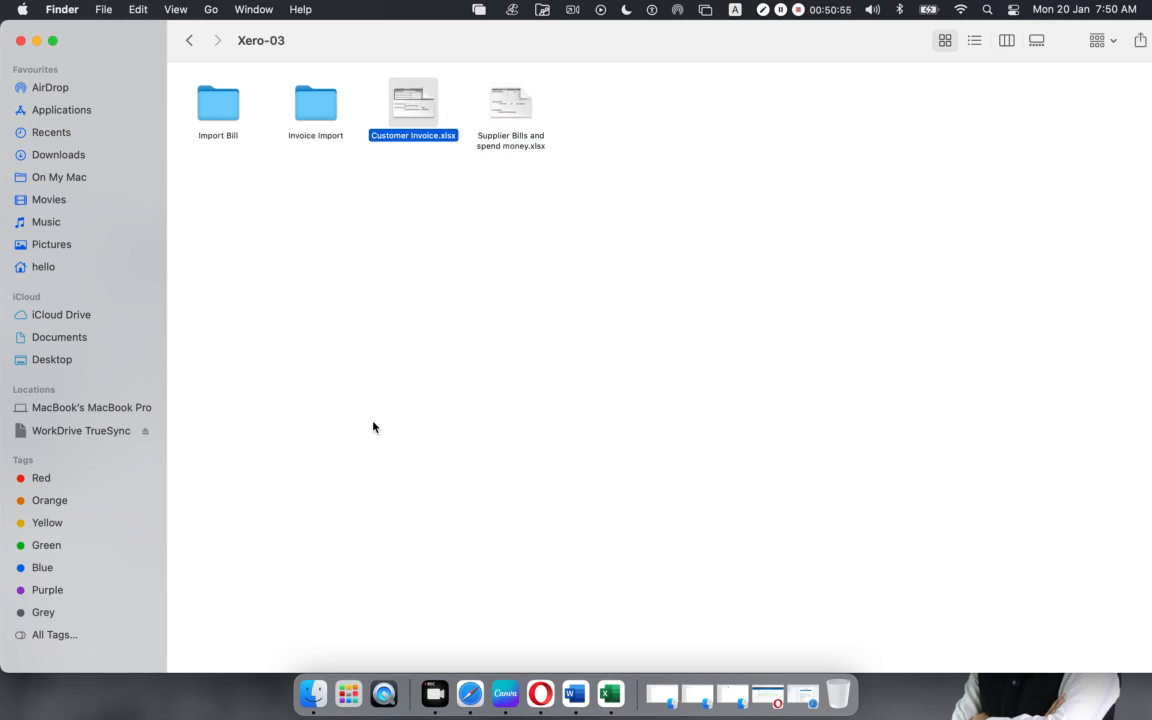
pyautogui.click(470, 691)
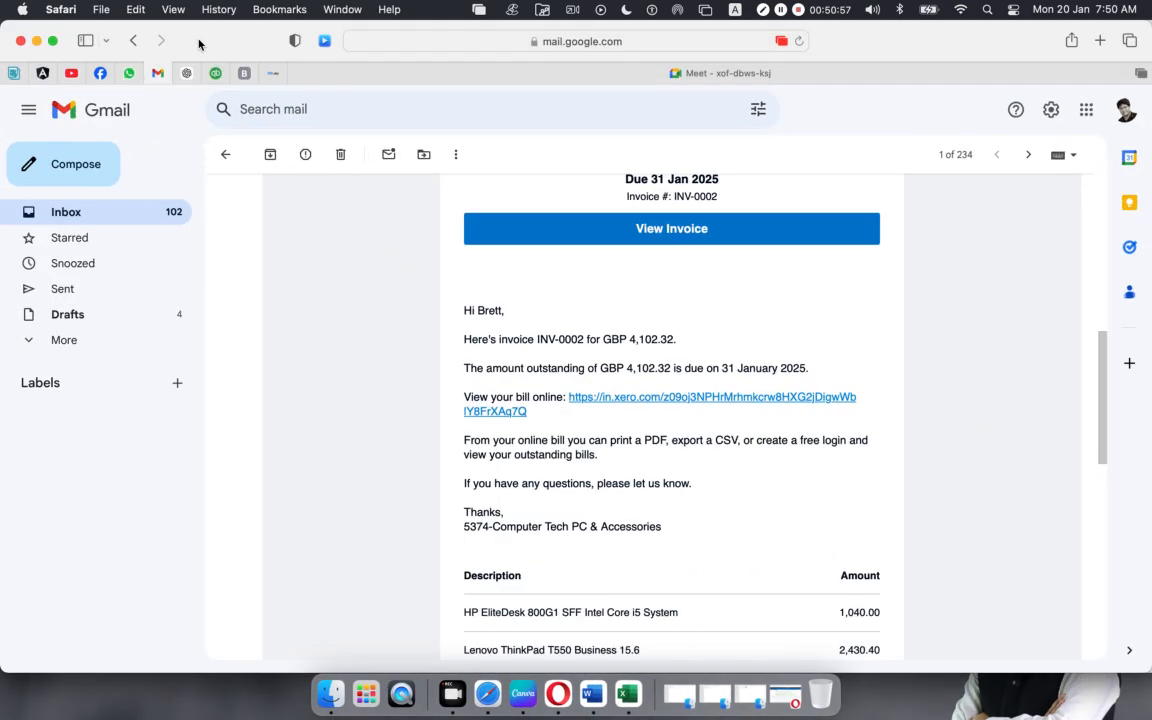
# Step: Paste Customer Invoice.xlsx into the online class group chat in Facebook Messenger and send it
pyautogui.click(100, 73)
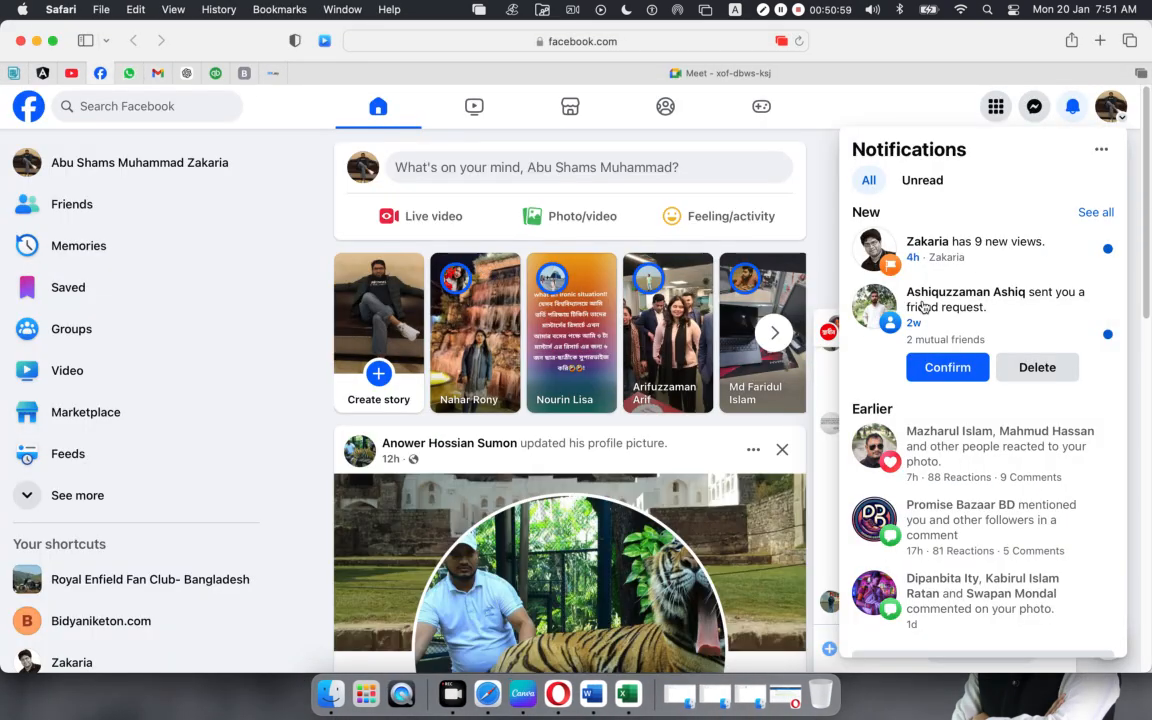
pyautogui.click(1034, 106)
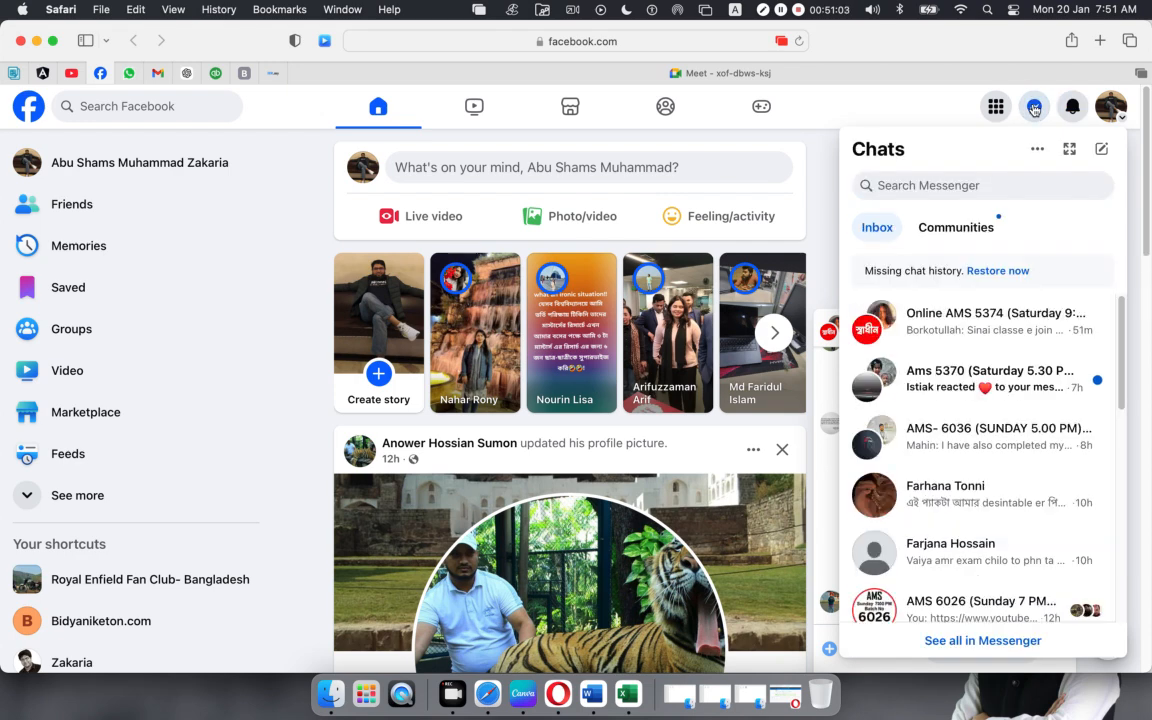
pyautogui.click(901, 330)
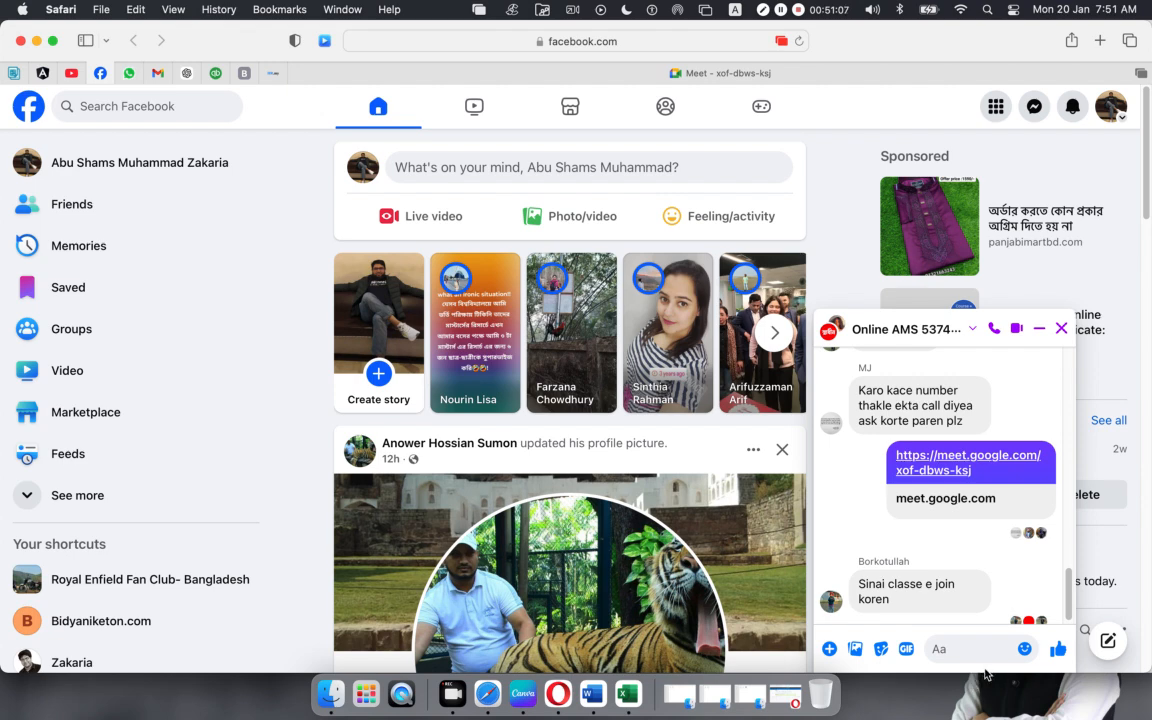
pyautogui.press('super+v')
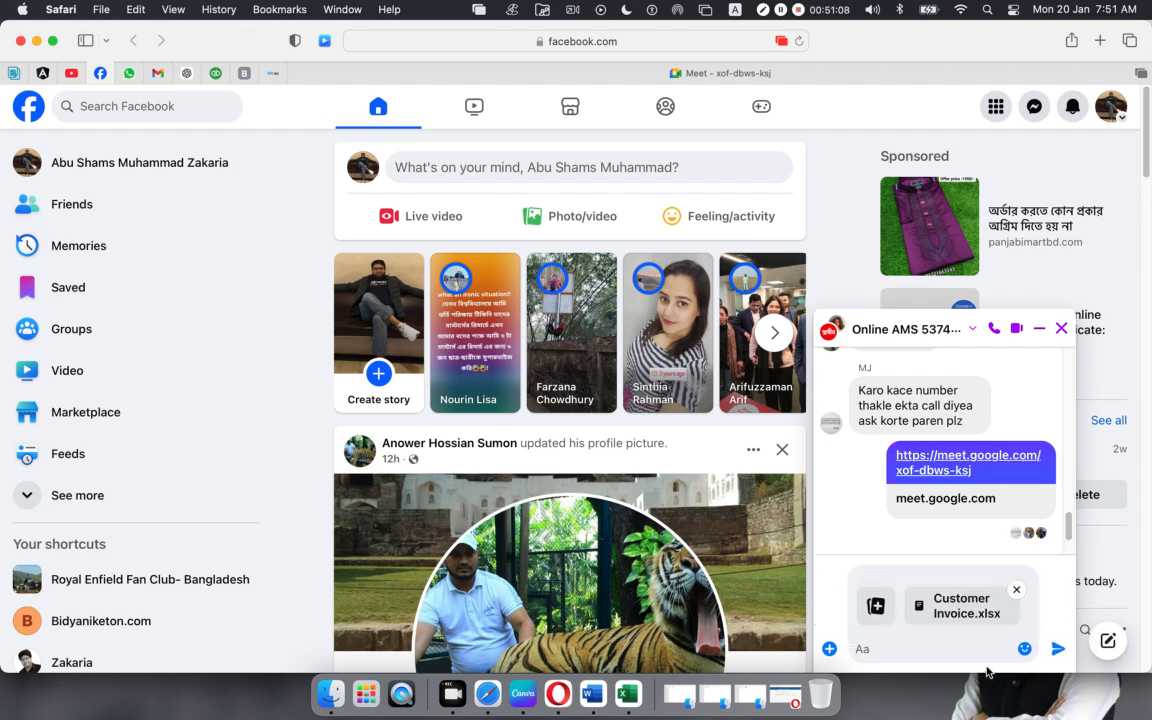
pyautogui.click(1056, 651)
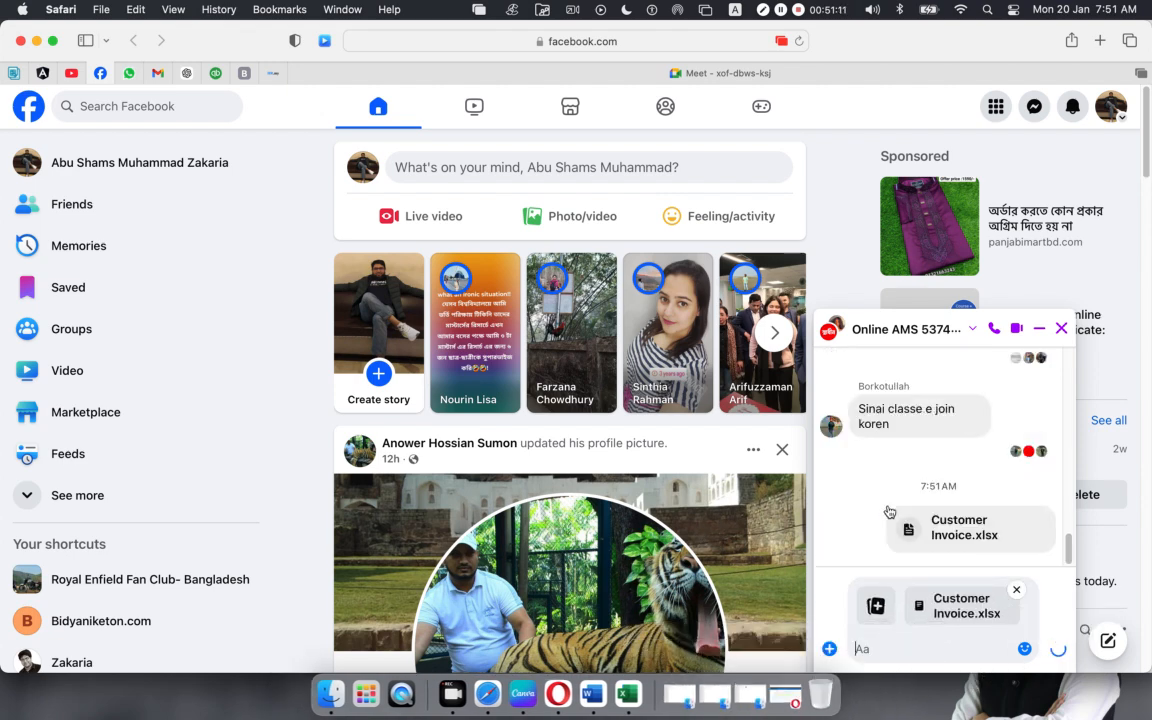
# Step: Minimise Safari, switch to the Xero-03 folder, recheck the sent chat, then minimise Safari again
pyautogui.click(36, 42)
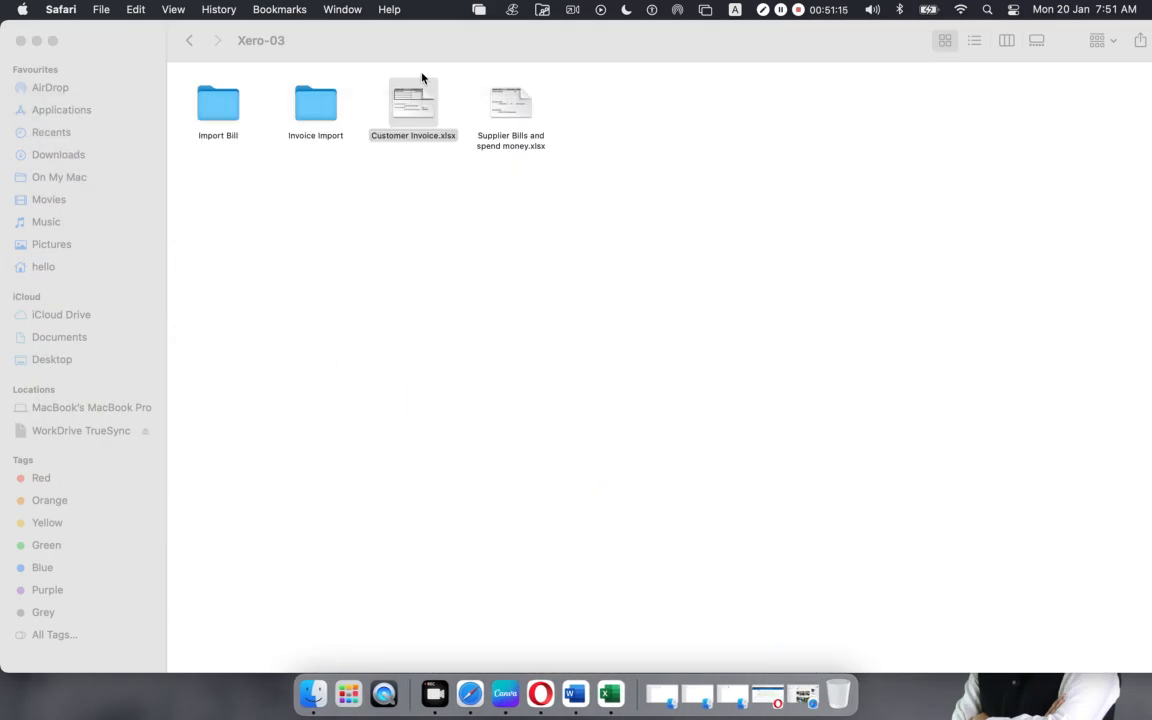
pyautogui.click(407, 99)
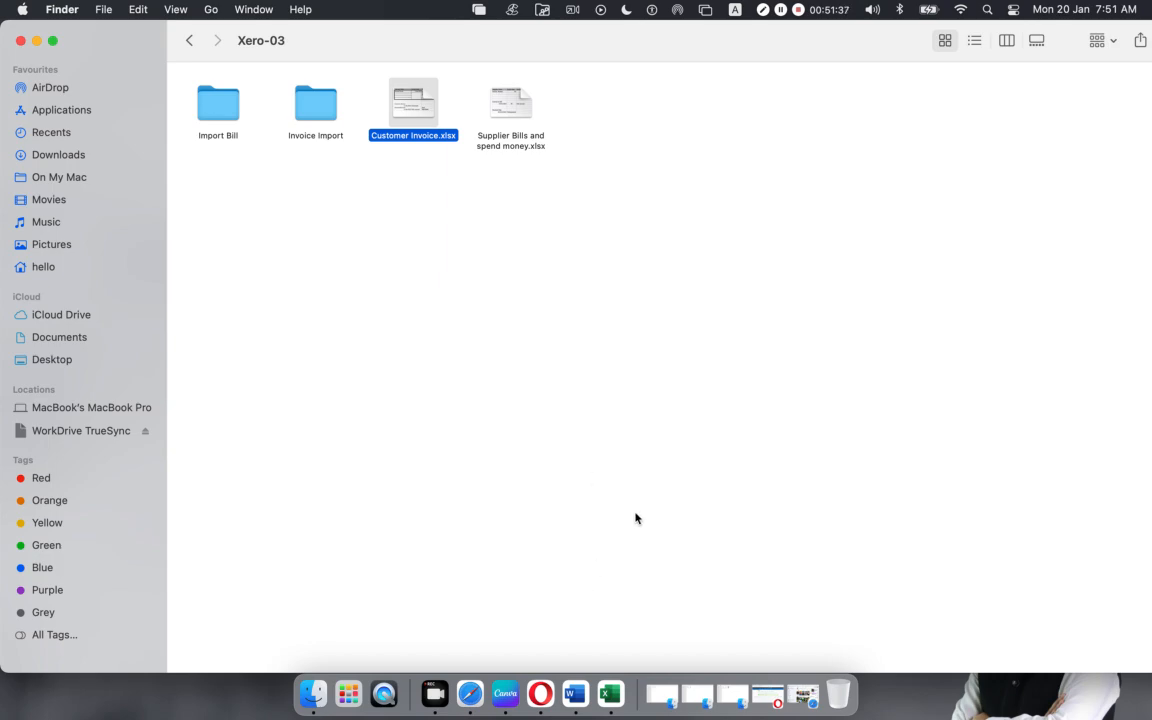
pyautogui.click(470, 693)
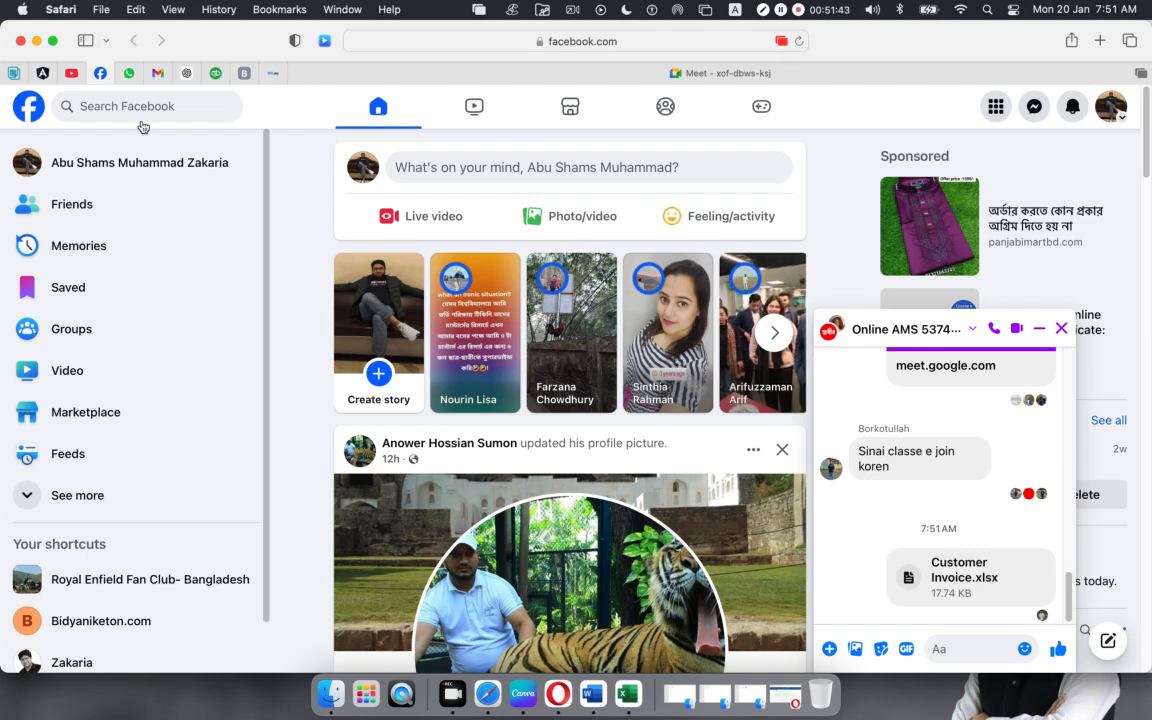
pyautogui.click(36, 41)
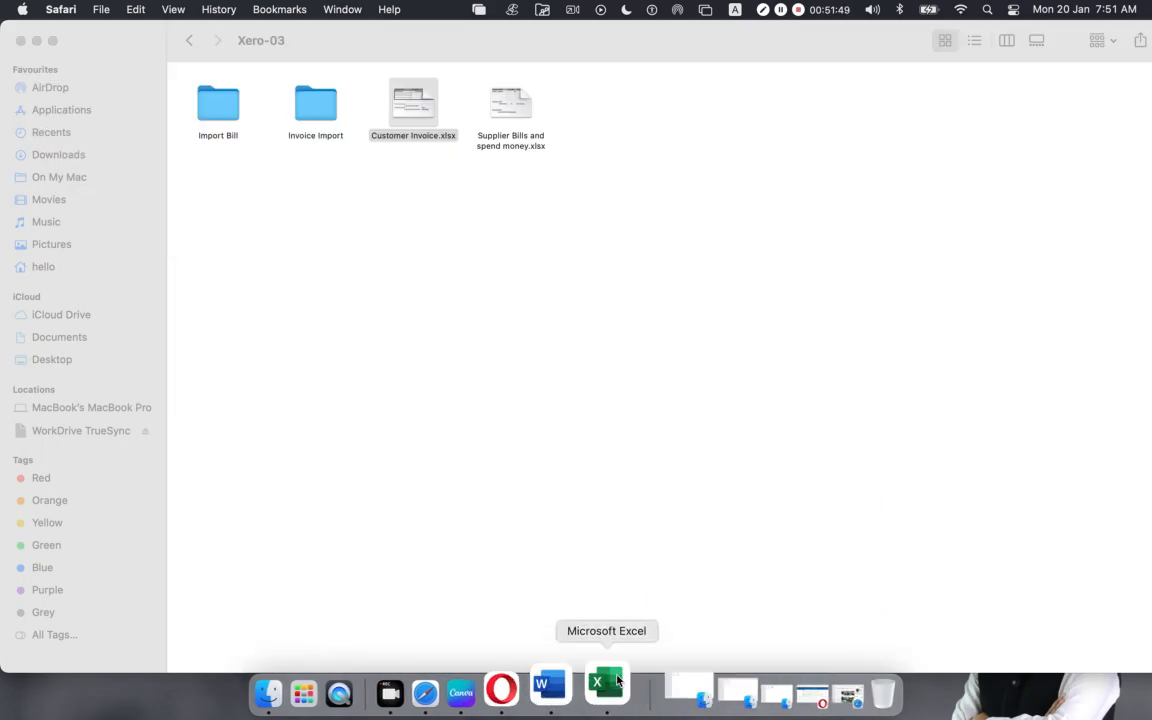
# Step: Open Customer Invoice.xlsx in Excel and enlarge its window to nearly fill the screen
pyautogui.doubleClick(412, 101)
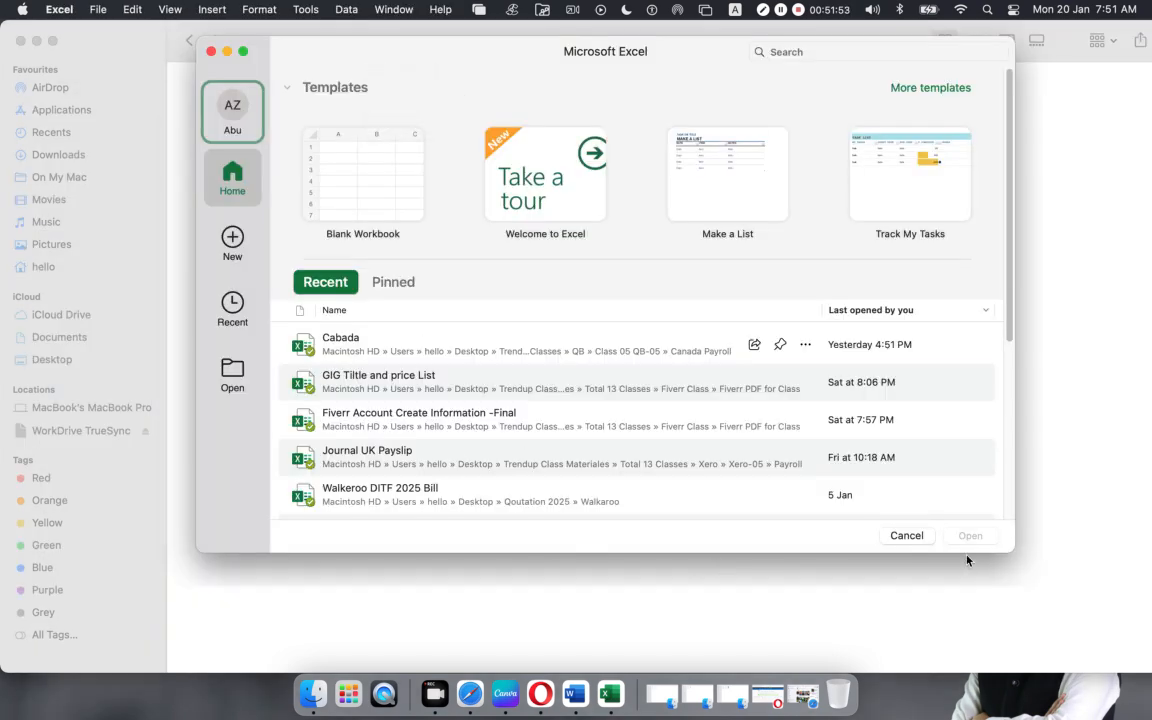
pyautogui.press('Escape')
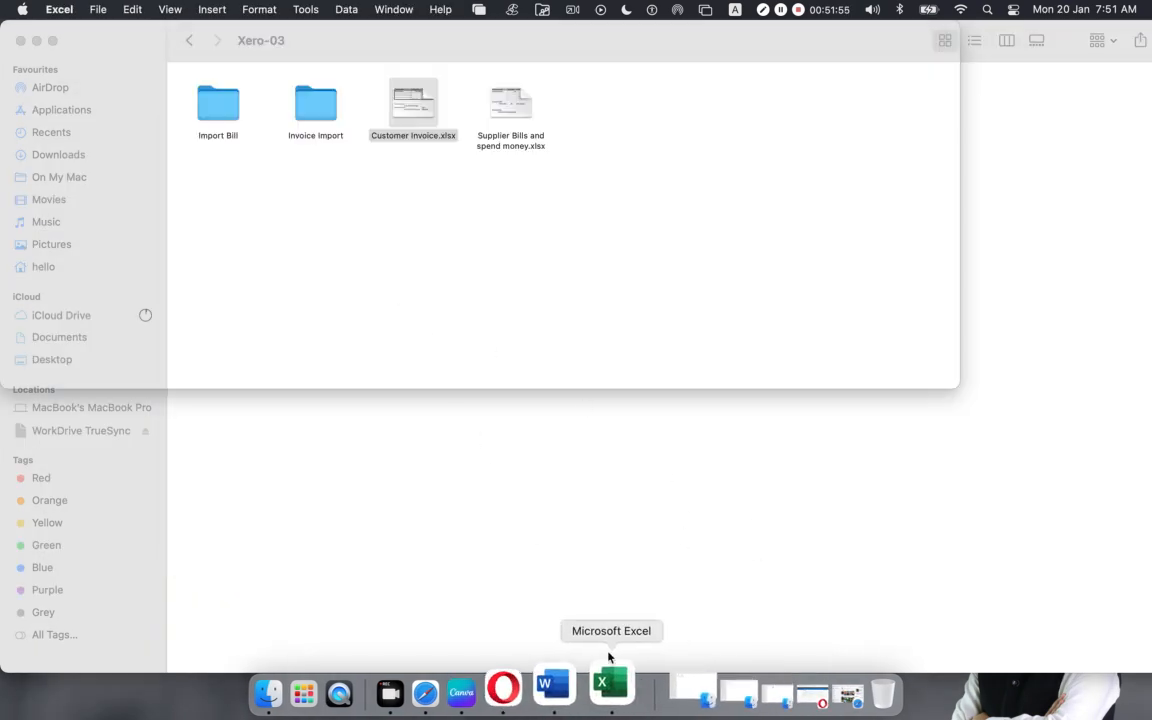
pyautogui.click(610, 693)
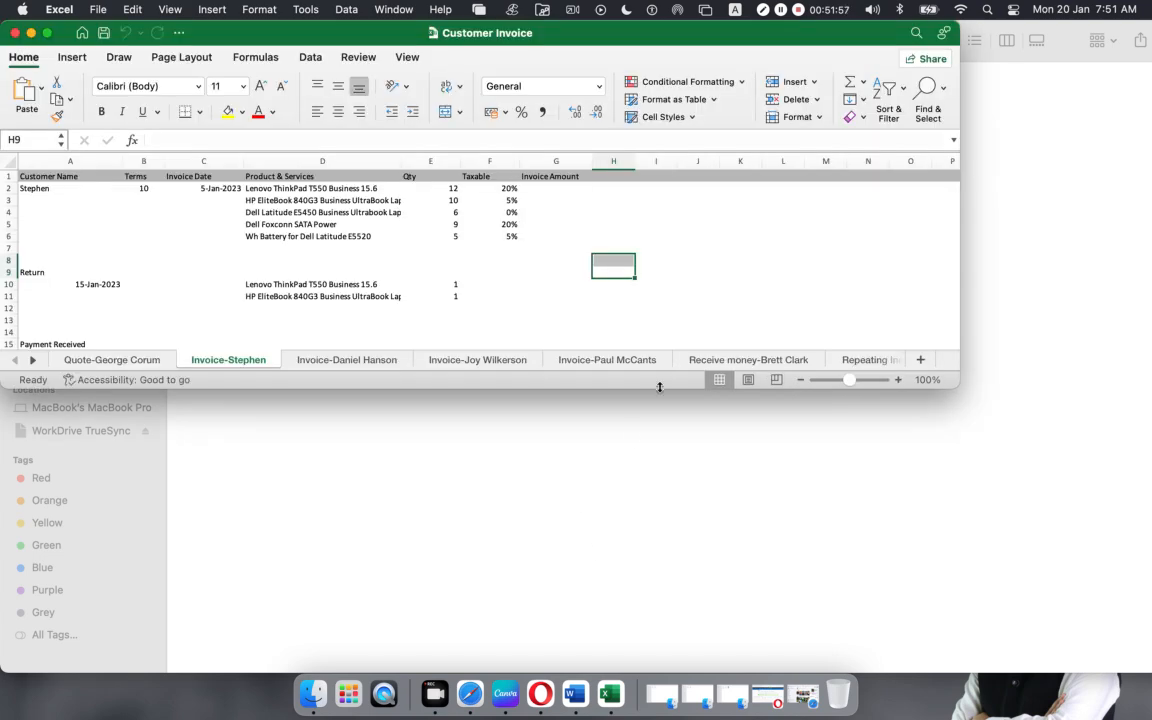
pyautogui.moveTo(952, 385); pyautogui.dragTo(1150, 670)
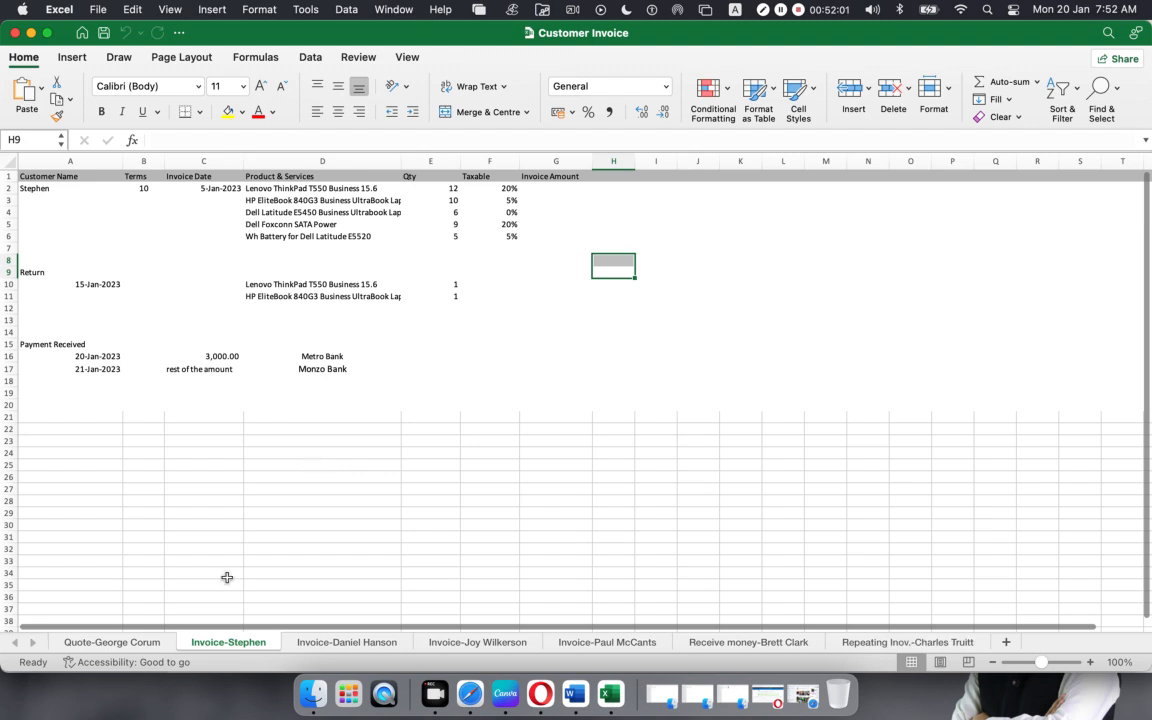
# Step: On the quote sheet, review the customer name, date, products C2:C4 and quantities D2:D4
pyautogui.click(116, 643)
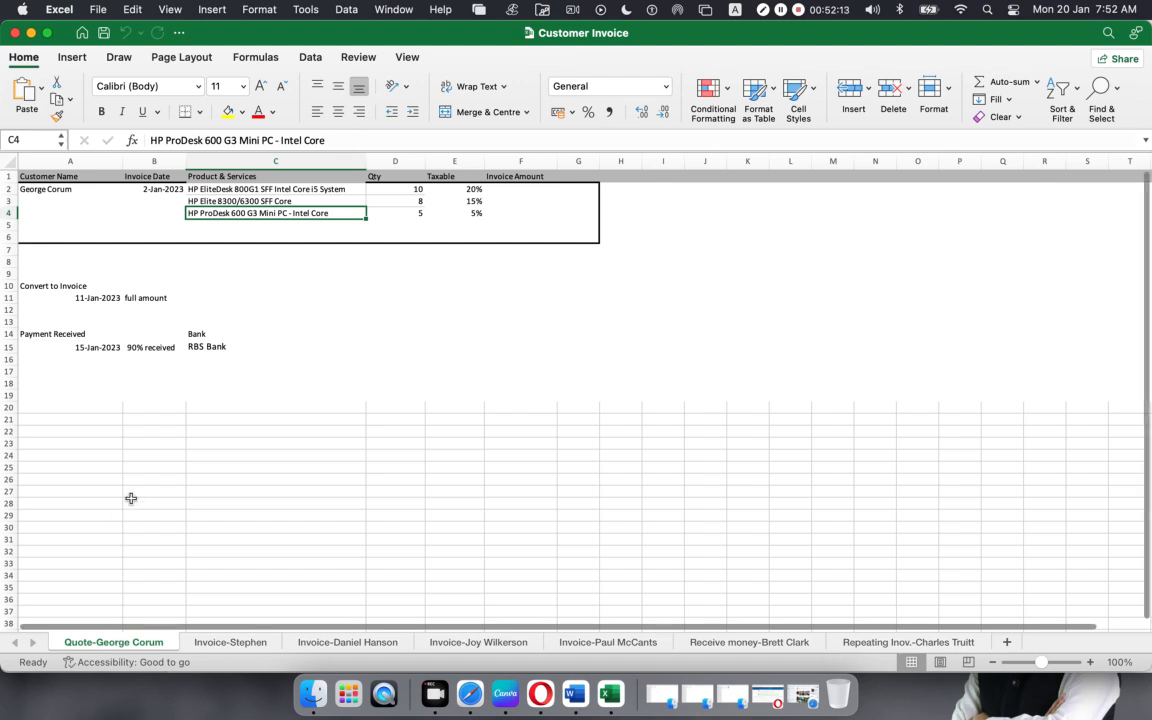
pyautogui.scroll(-3, 165, 473)
pyautogui.scroll(3, 165, 473)
pyautogui.click(41, 189)
pyautogui.click(143, 188)
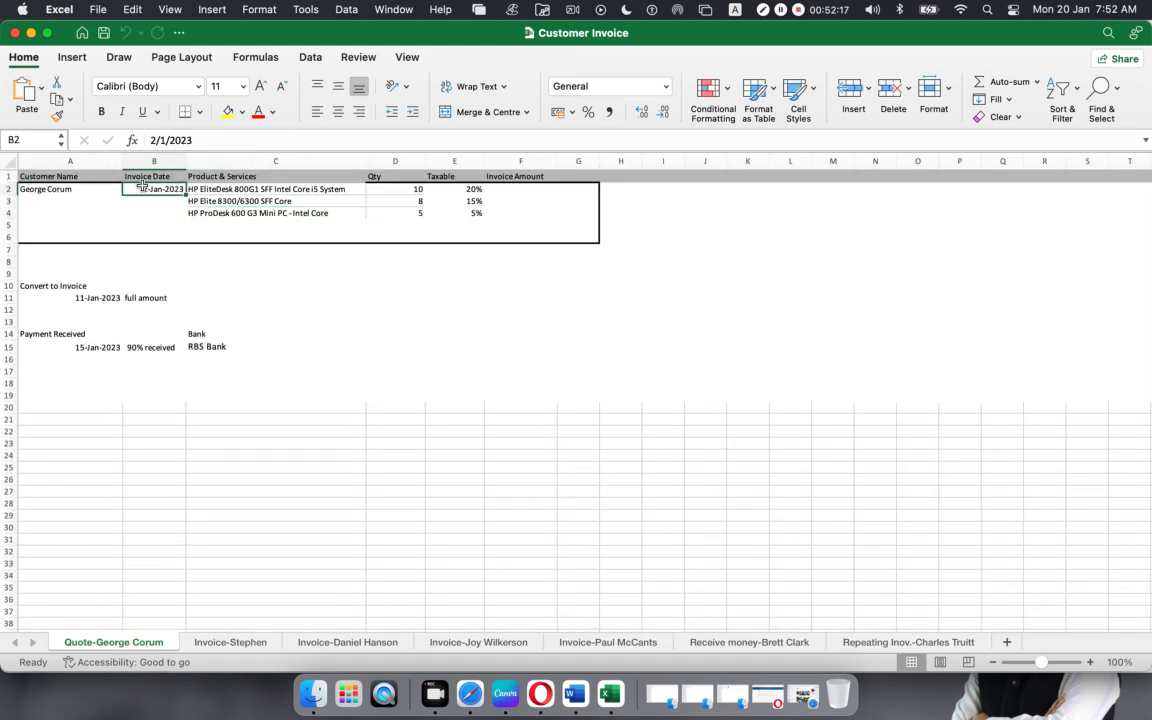
pyautogui.click(215, 189)
pyautogui.moveTo(215, 189); pyautogui.dragTo(215, 213)
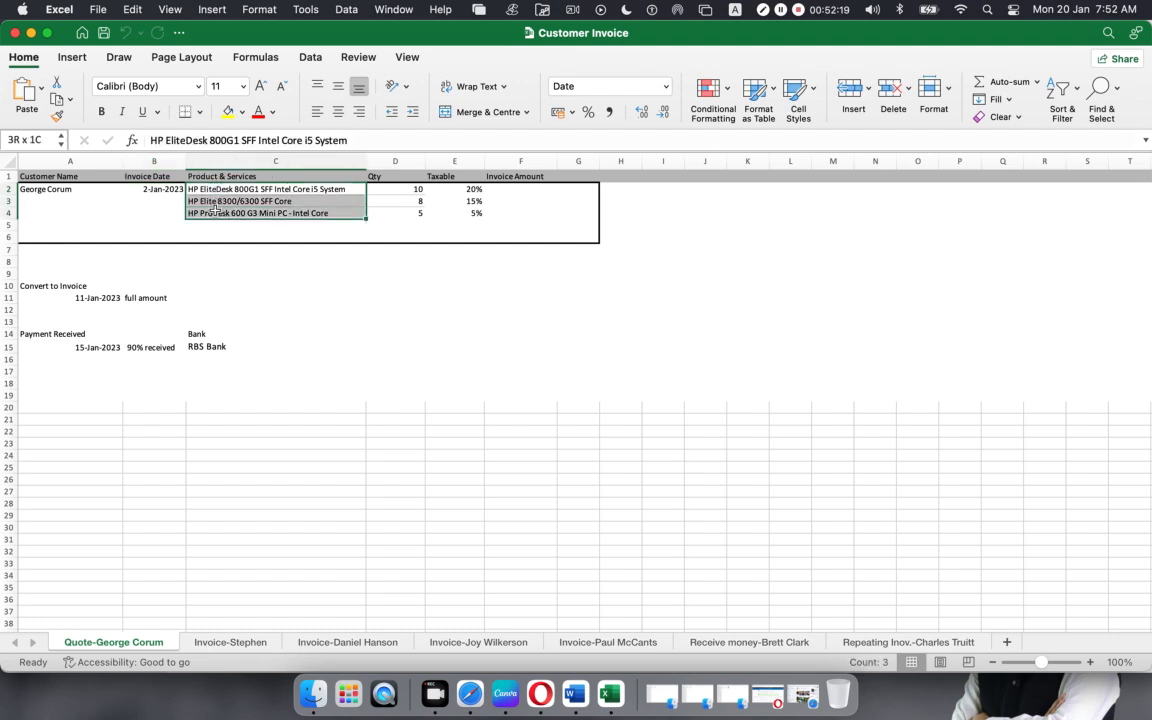
pyautogui.click(399, 188)
pyautogui.moveTo(399, 188); pyautogui.dragTo(453, 212)
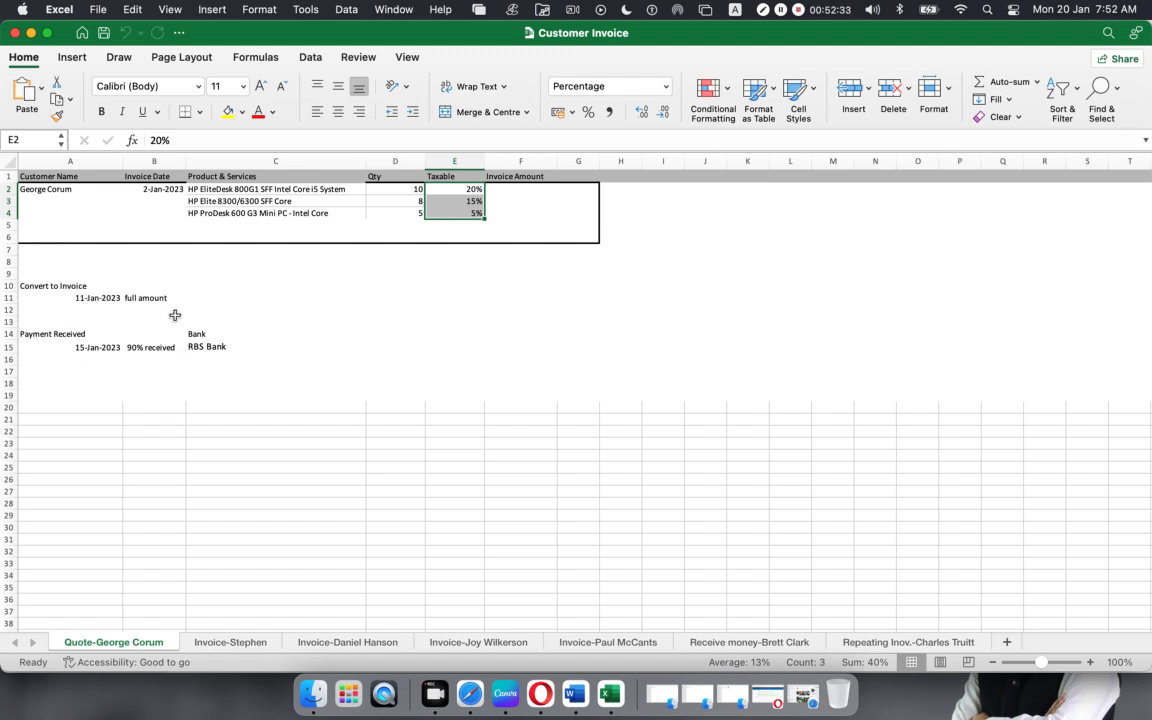
pyautogui.click(240, 648)
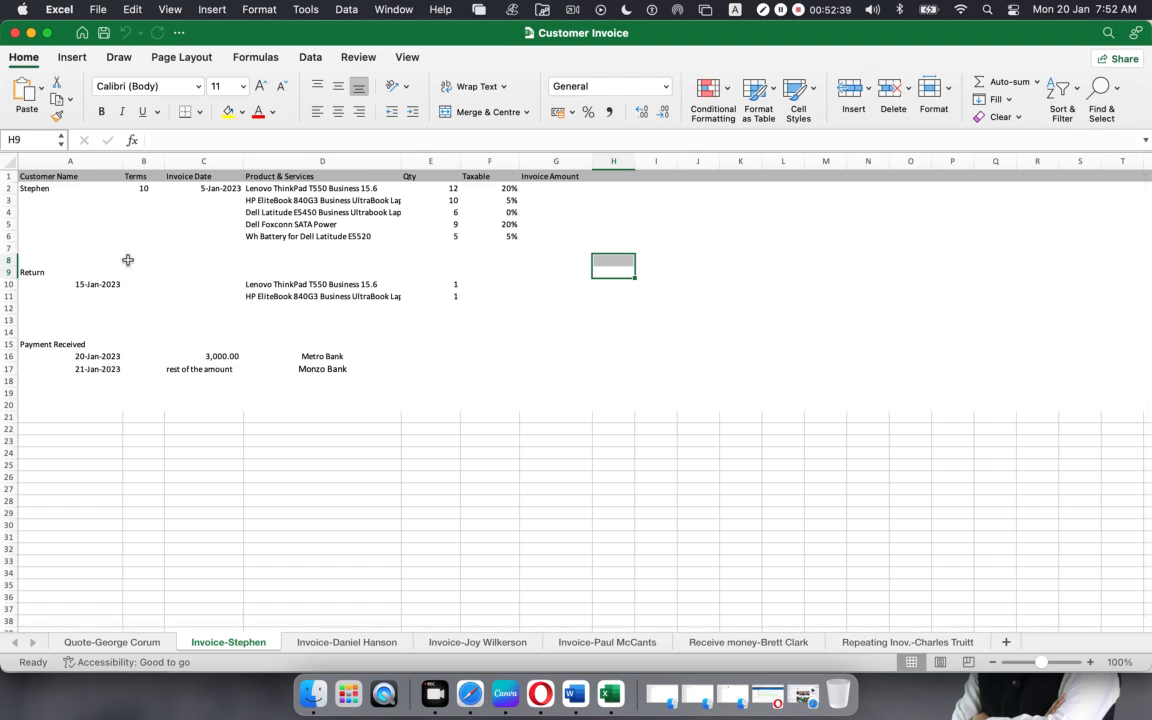
# Step: On Invoice-Stephen, review the customer, payment terms, date, five products, quantities and taxable rates
pyautogui.click(40, 188)
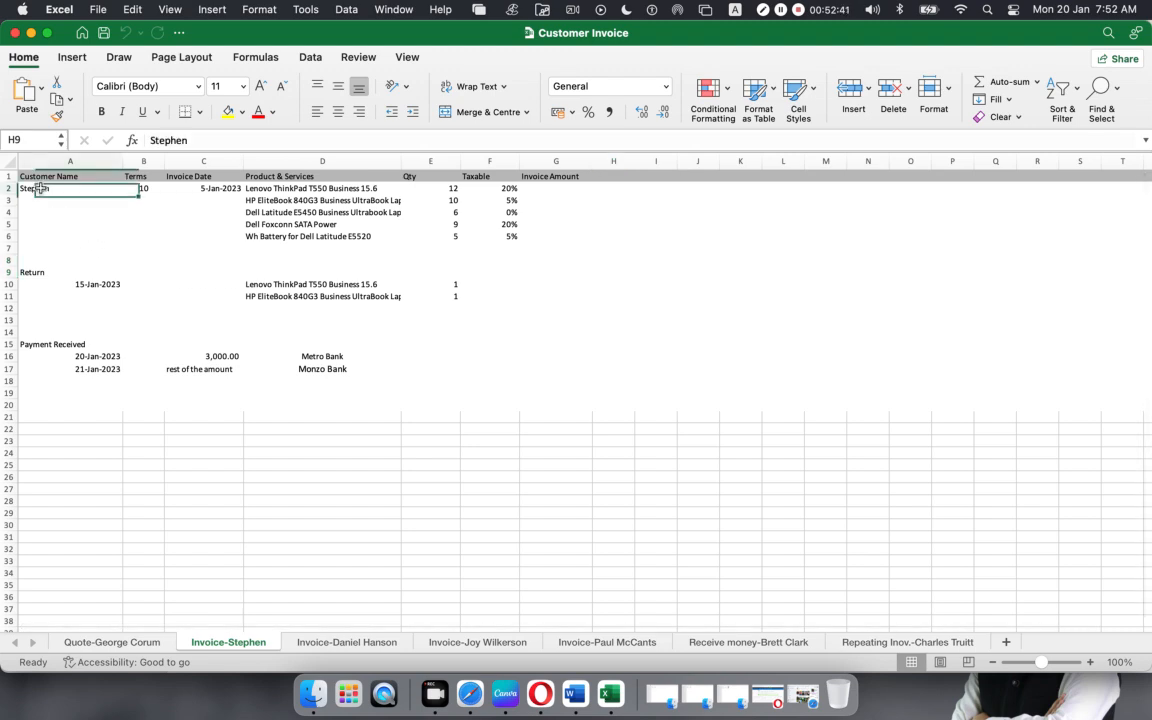
pyautogui.click(138, 188)
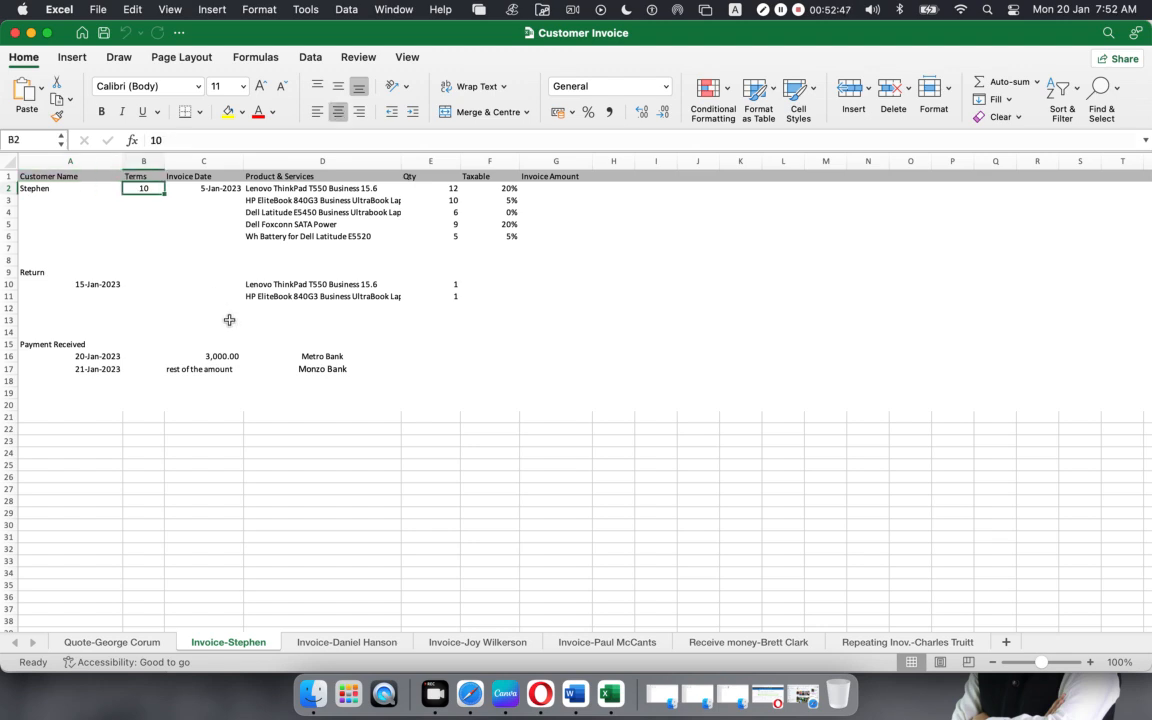
pyautogui.click(196, 189)
pyautogui.click(314, 190)
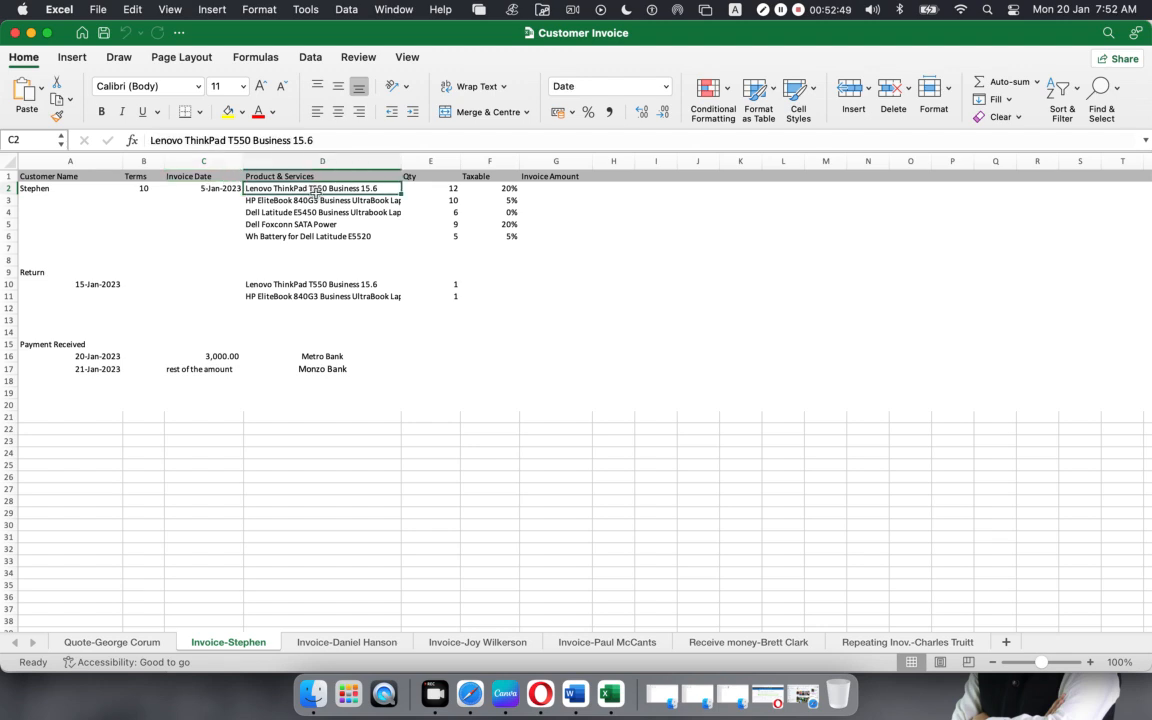
pyautogui.moveTo(314, 190); pyautogui.dragTo(318, 236)
pyautogui.moveTo(419, 188); pyautogui.dragTo(432, 237)
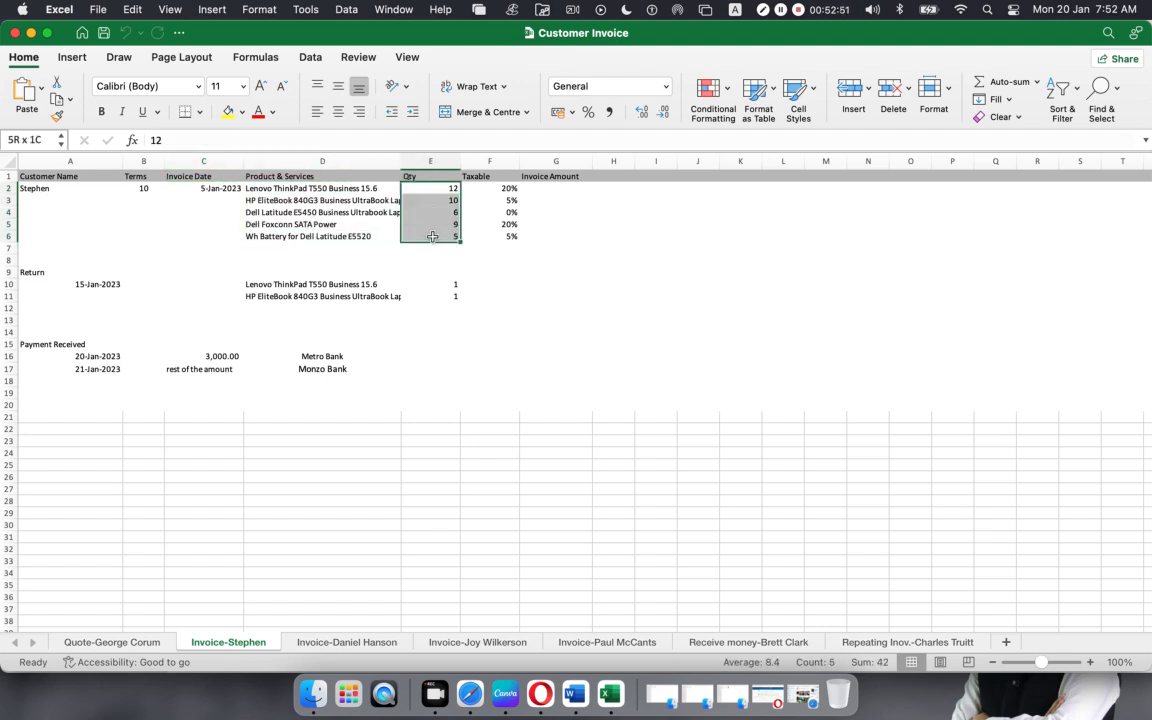
pyautogui.moveTo(490, 188); pyautogui.dragTo(490, 236)
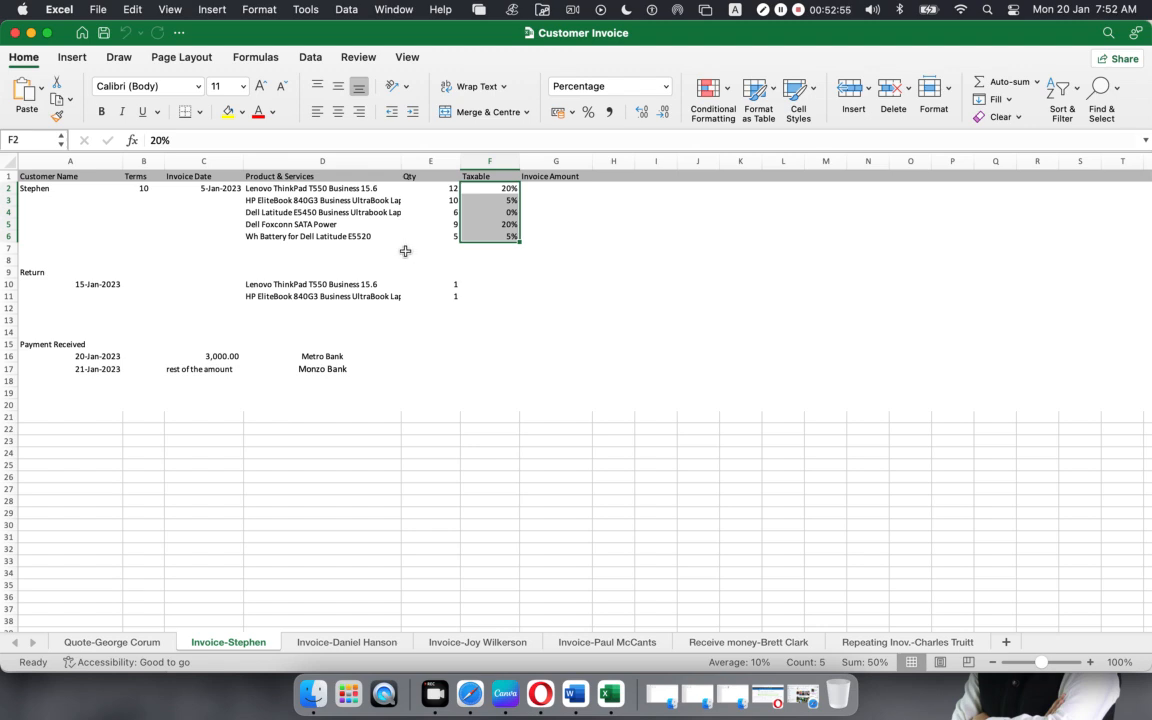
# Step: Review the Return section: the 15-Jan-2023 date, two returned products and their quantities
pyautogui.click(30, 271)
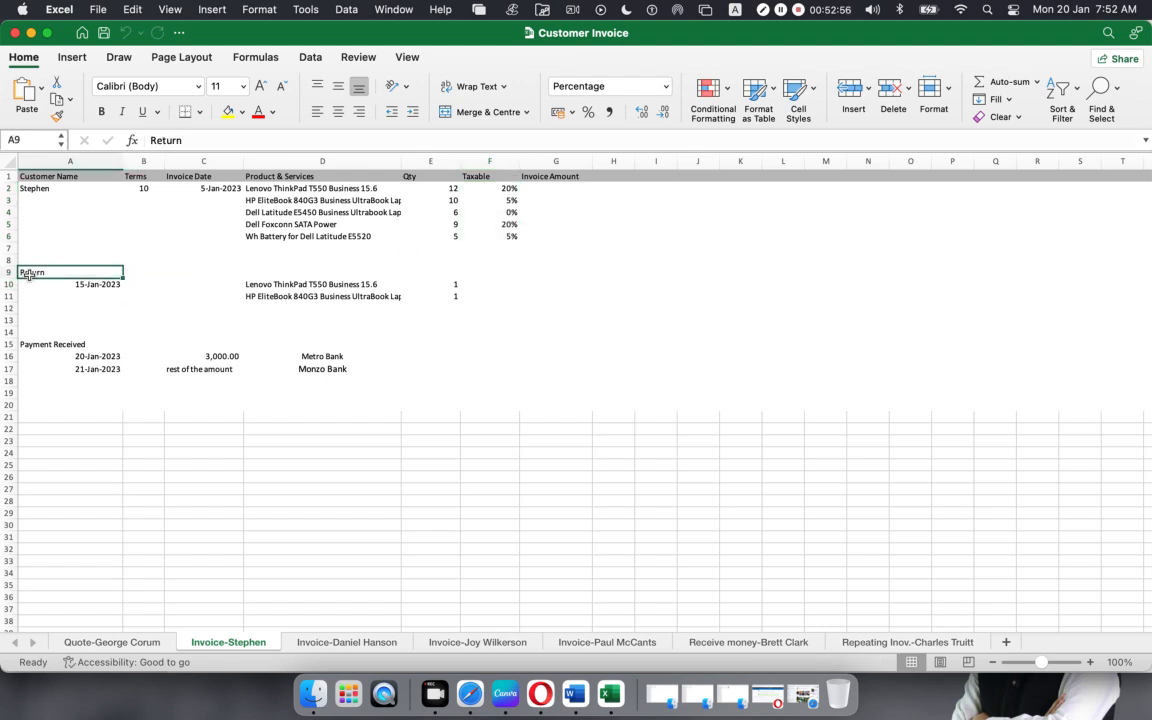
pyautogui.click(100, 284)
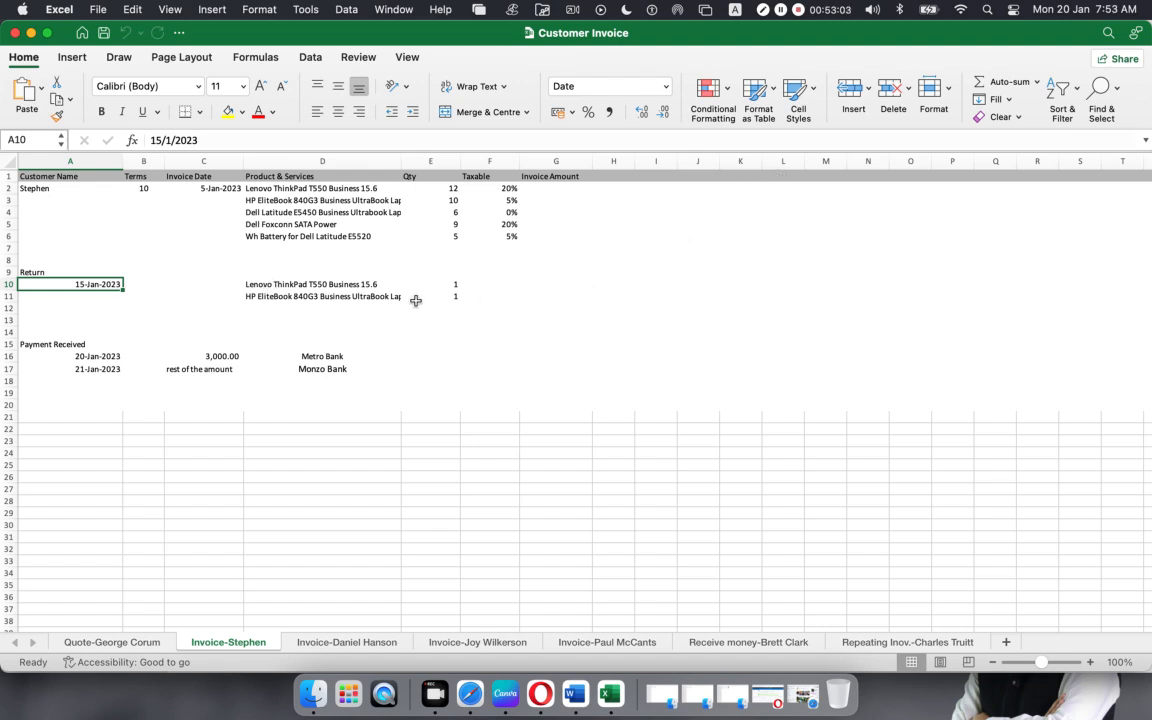
pyautogui.moveTo(295, 285); pyautogui.dragTo(303, 296)
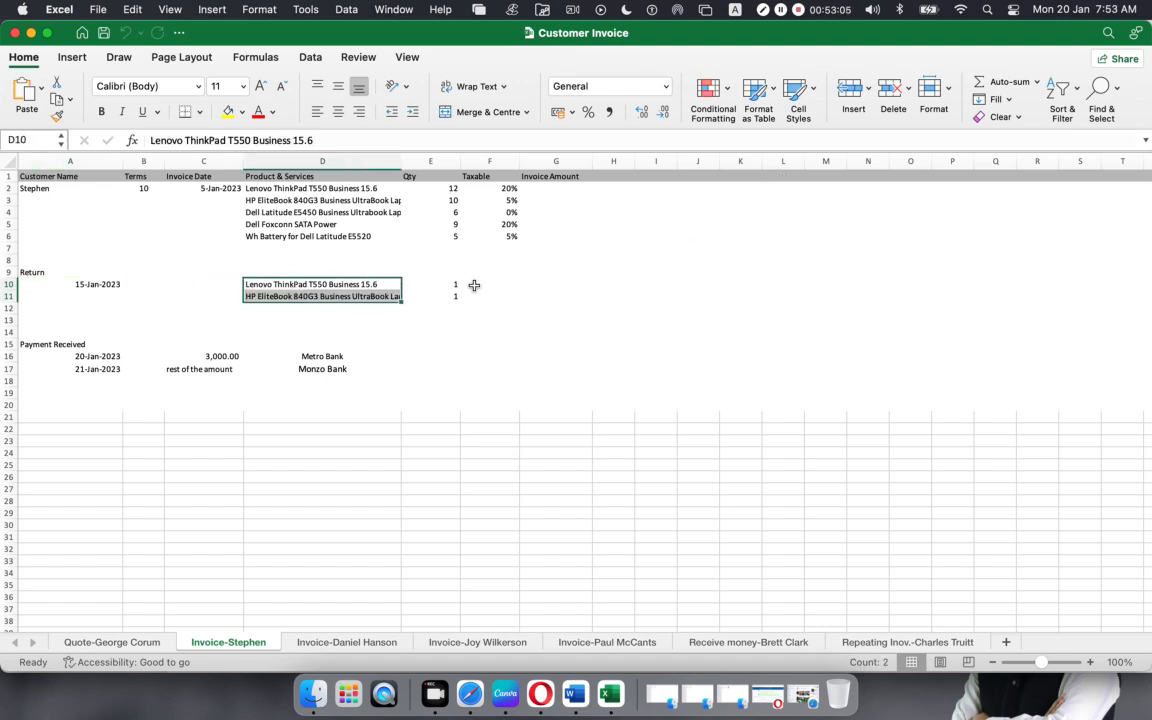
pyautogui.moveTo(445, 284); pyautogui.dragTo(456, 296)
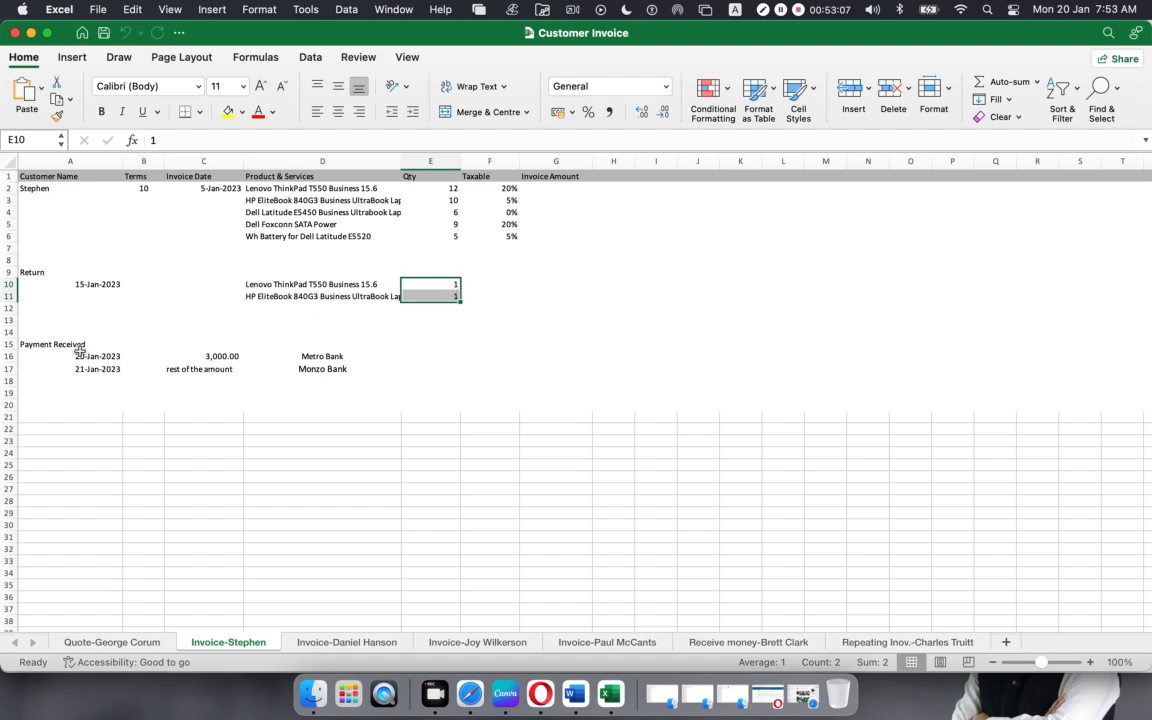
# Step: Review the payments: the 3,000.00 first payment, receiving banks, and the Monzo Bank remainder entry
pyautogui.click(50, 355)
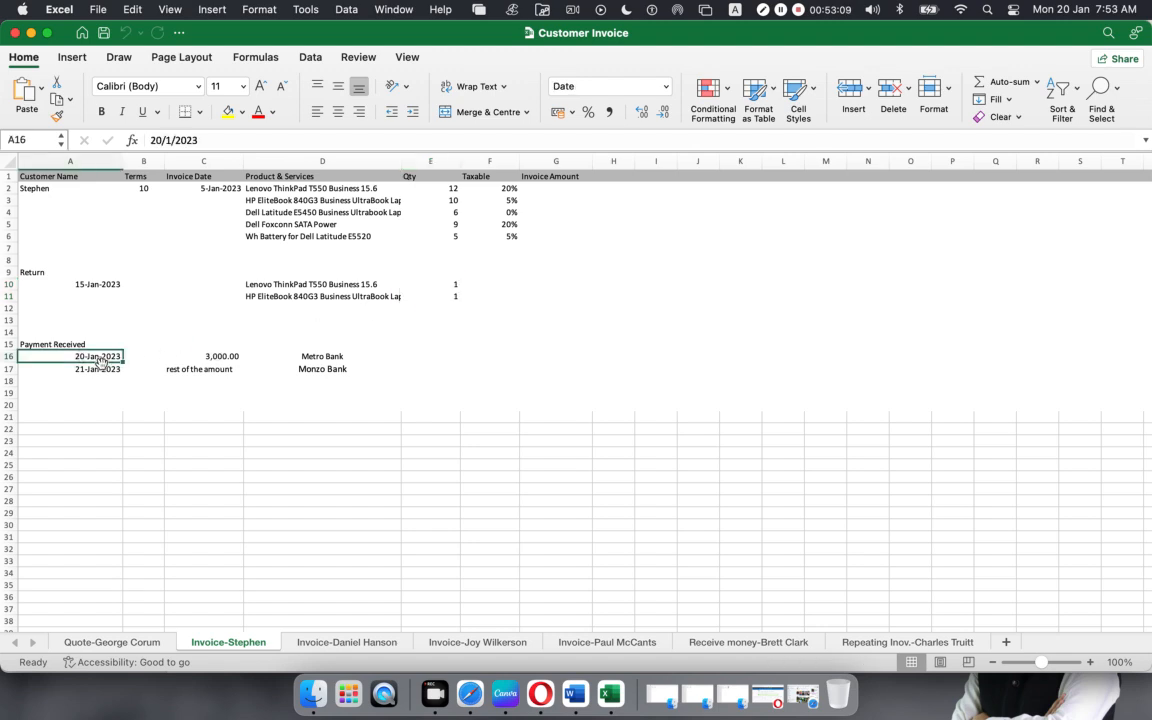
pyautogui.click(215, 357)
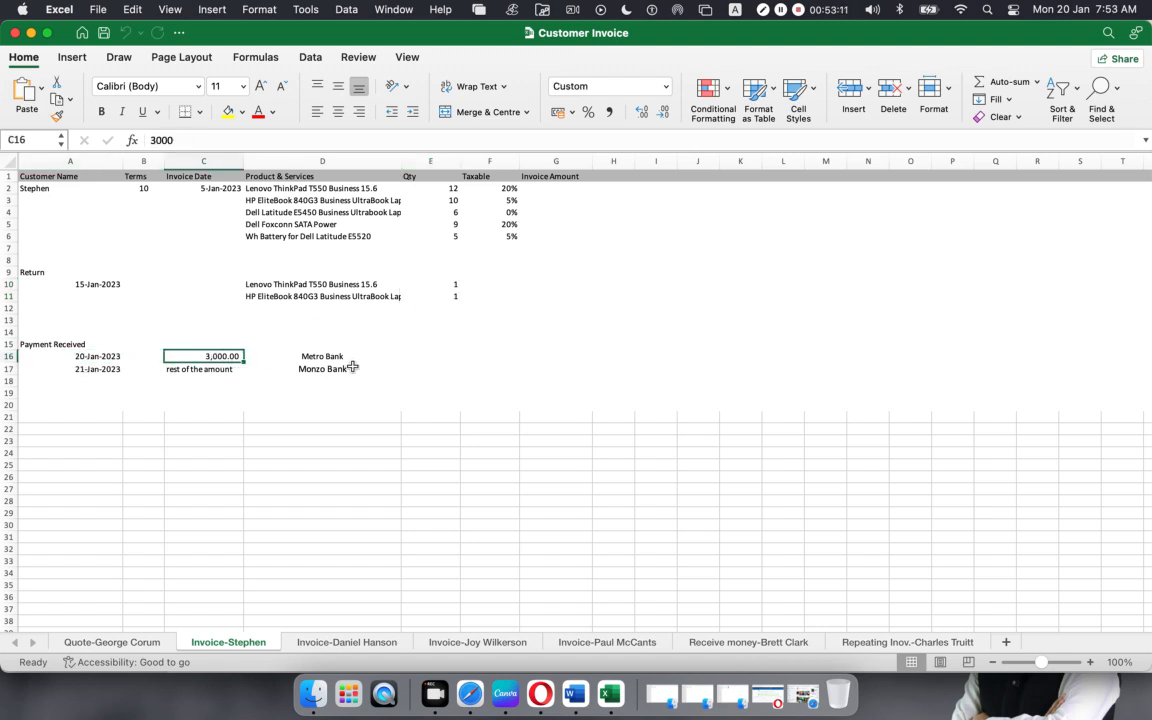
pyautogui.click(327, 357)
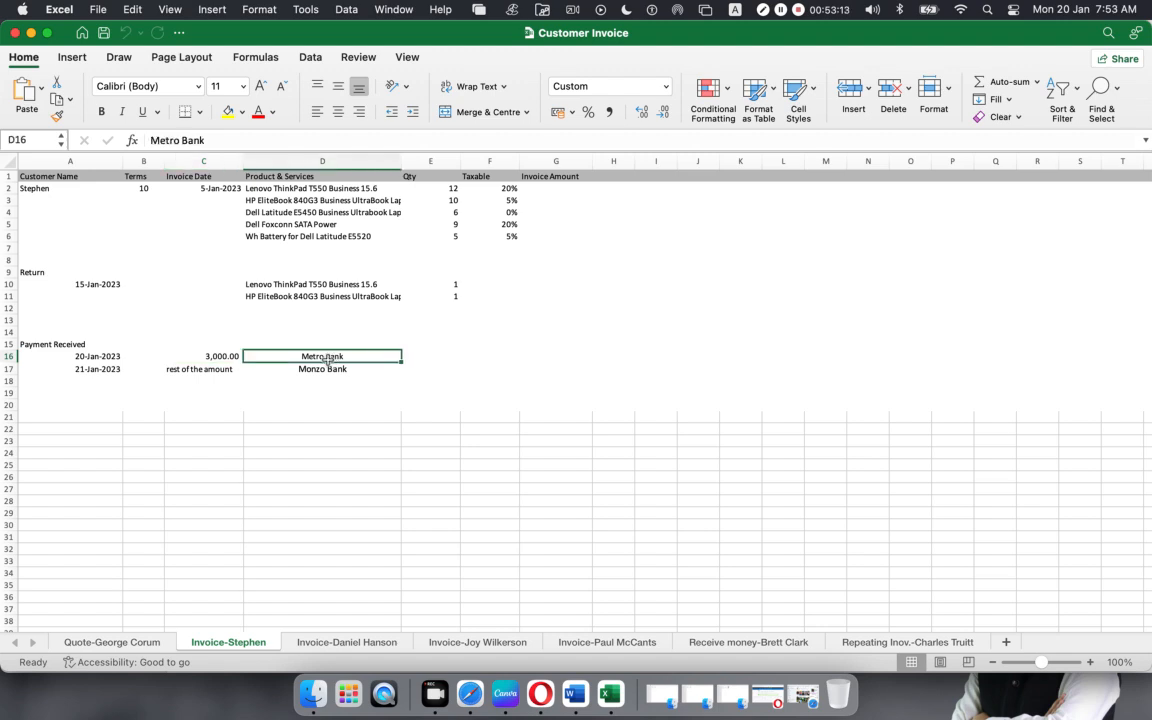
pyautogui.click(313, 371)
pyautogui.moveTo(314, 357); pyautogui.dragTo(313, 371)
pyautogui.click(304, 393)
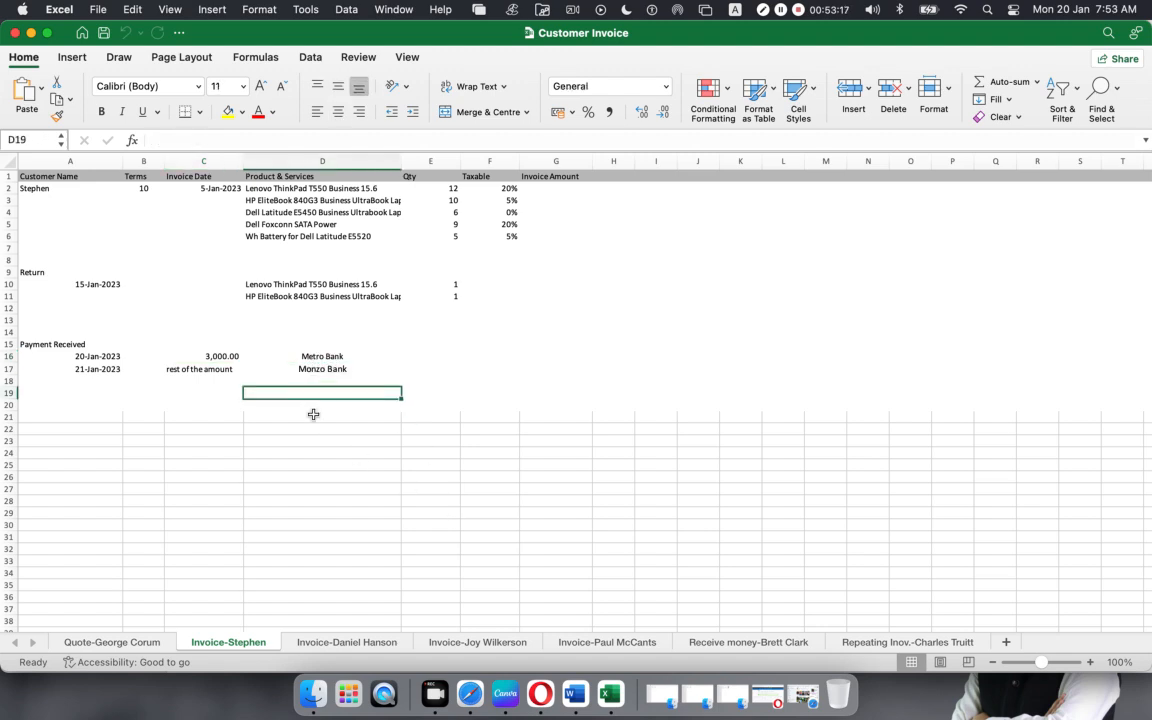
pyautogui.click(85, 370)
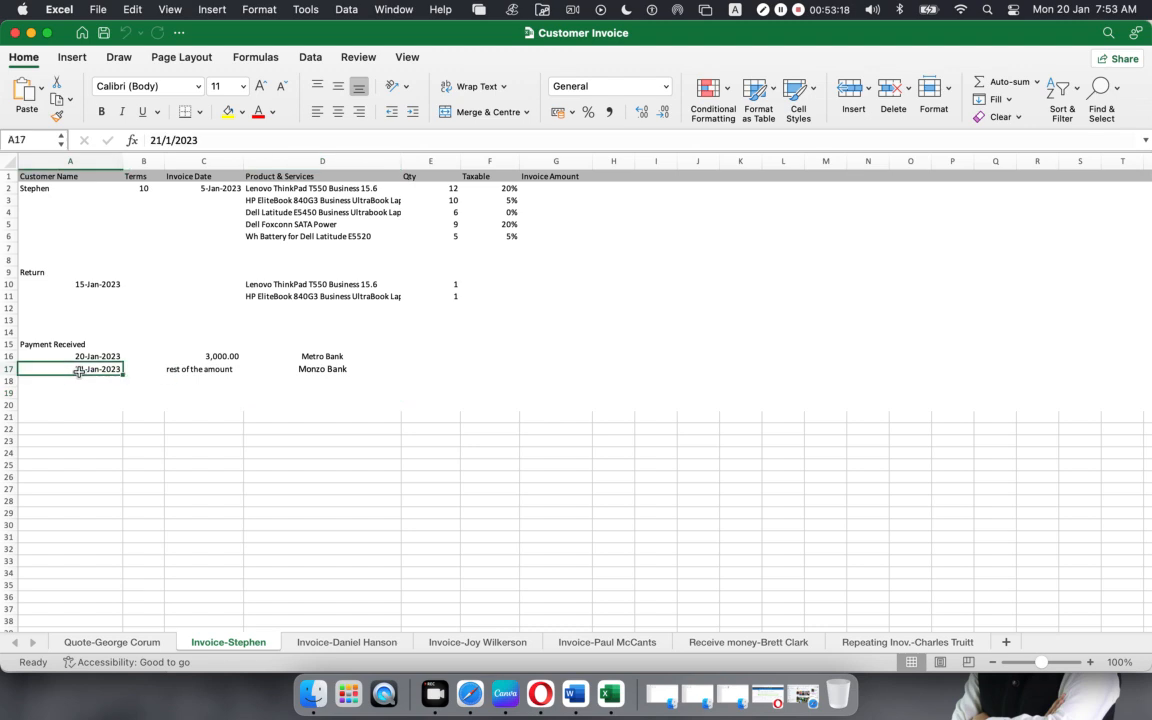
pyautogui.click(181, 371)
pyautogui.click(335, 372)
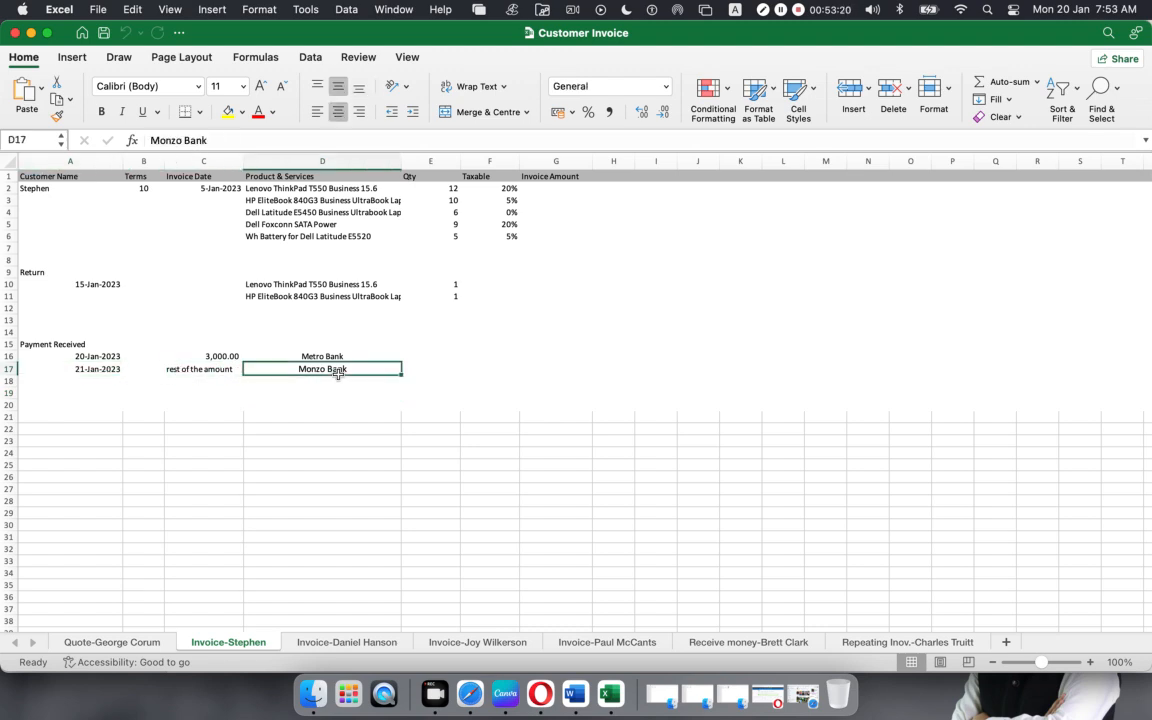
pyautogui.click(337, 648)
pyautogui.click(480, 645)
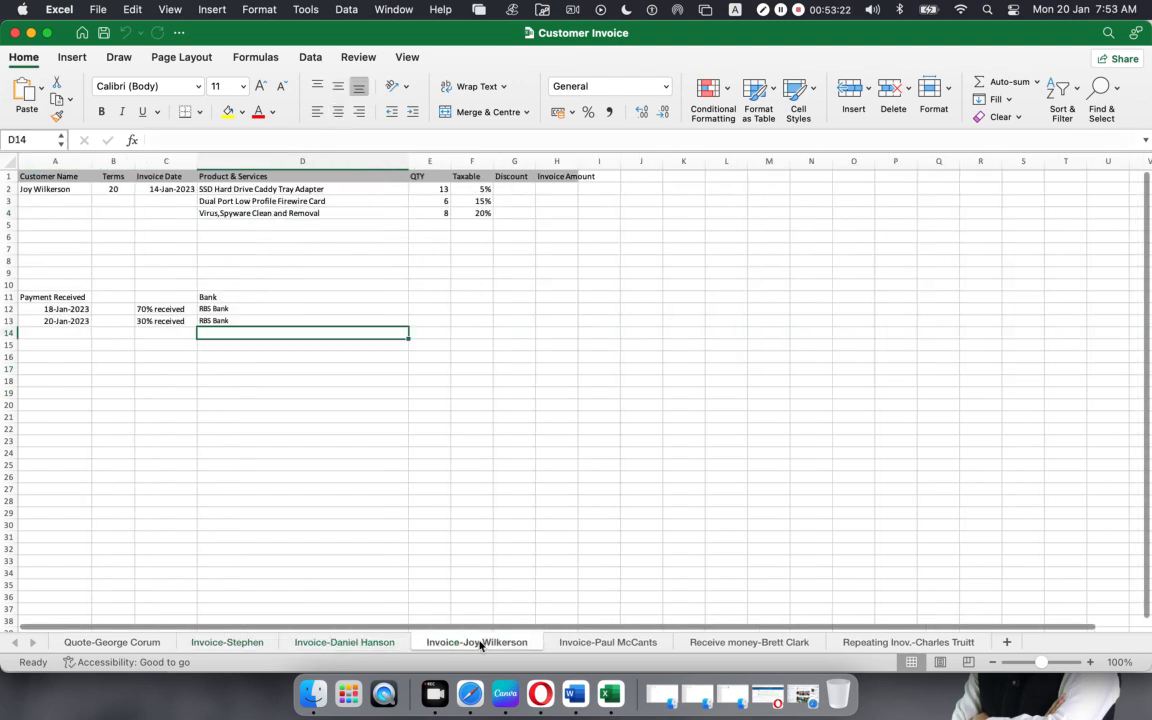
pyautogui.click(593, 644)
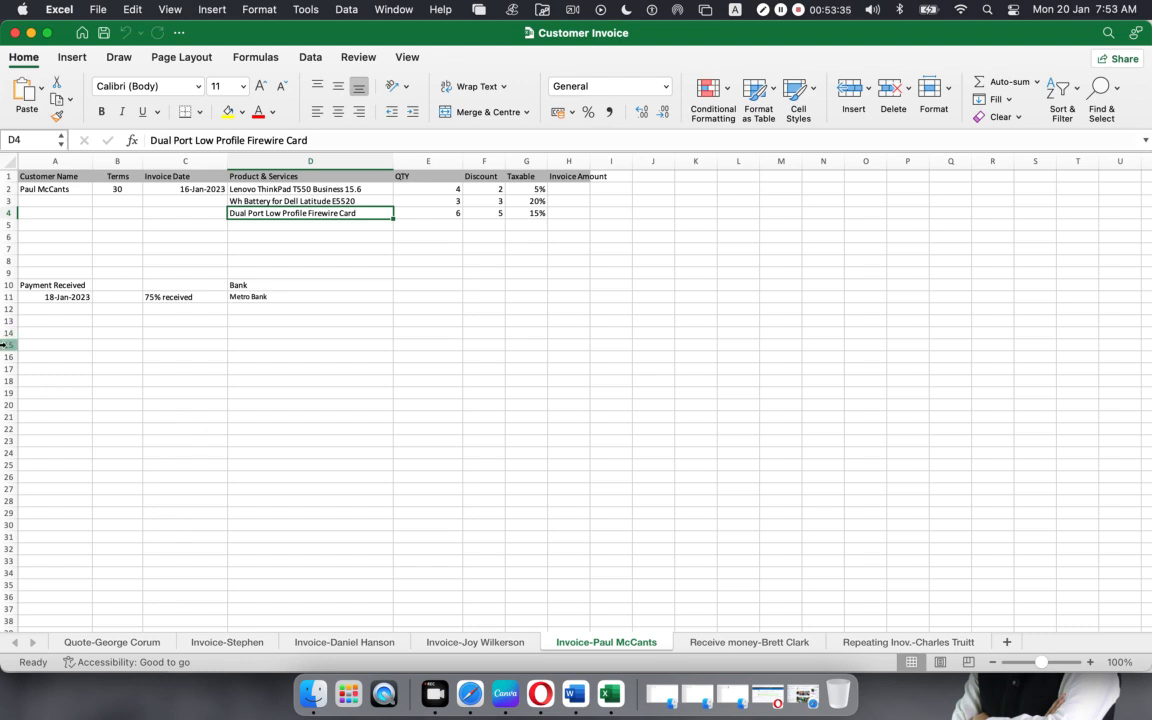
pyautogui.click(14, 34)
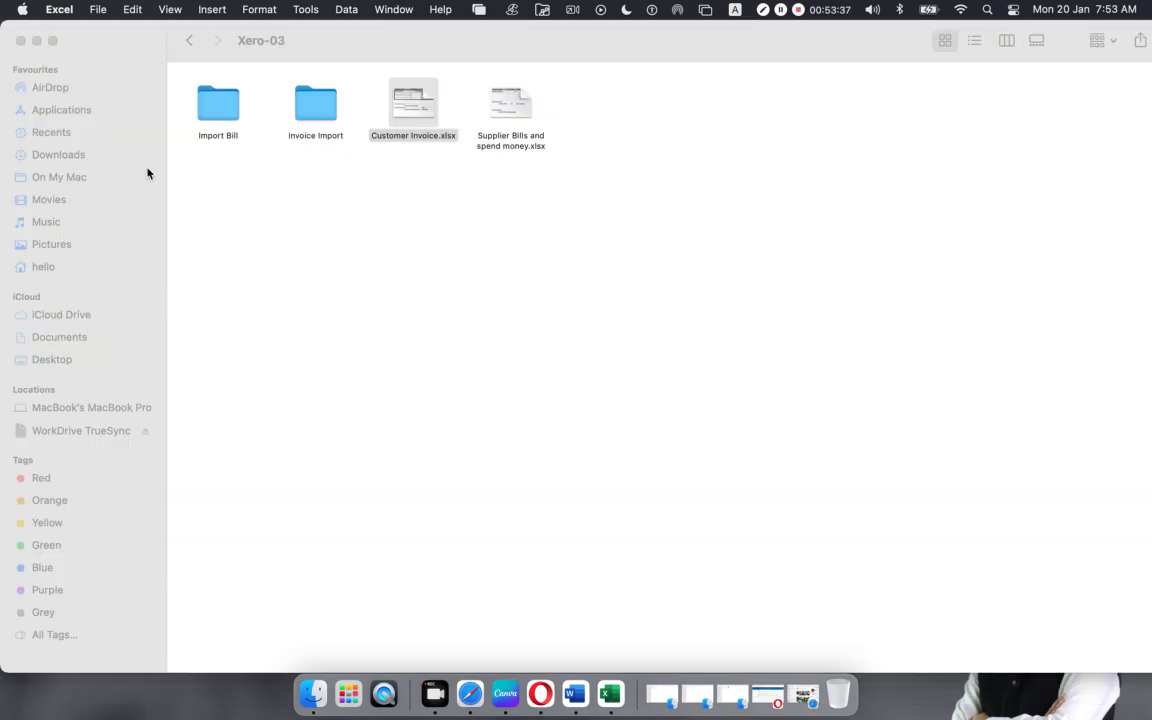
# Step: Minimise the Xero-03 Finder window and bring Safari's Facebook chat with Customer Invoice.xlsx forward
pyautogui.click(295, 308)
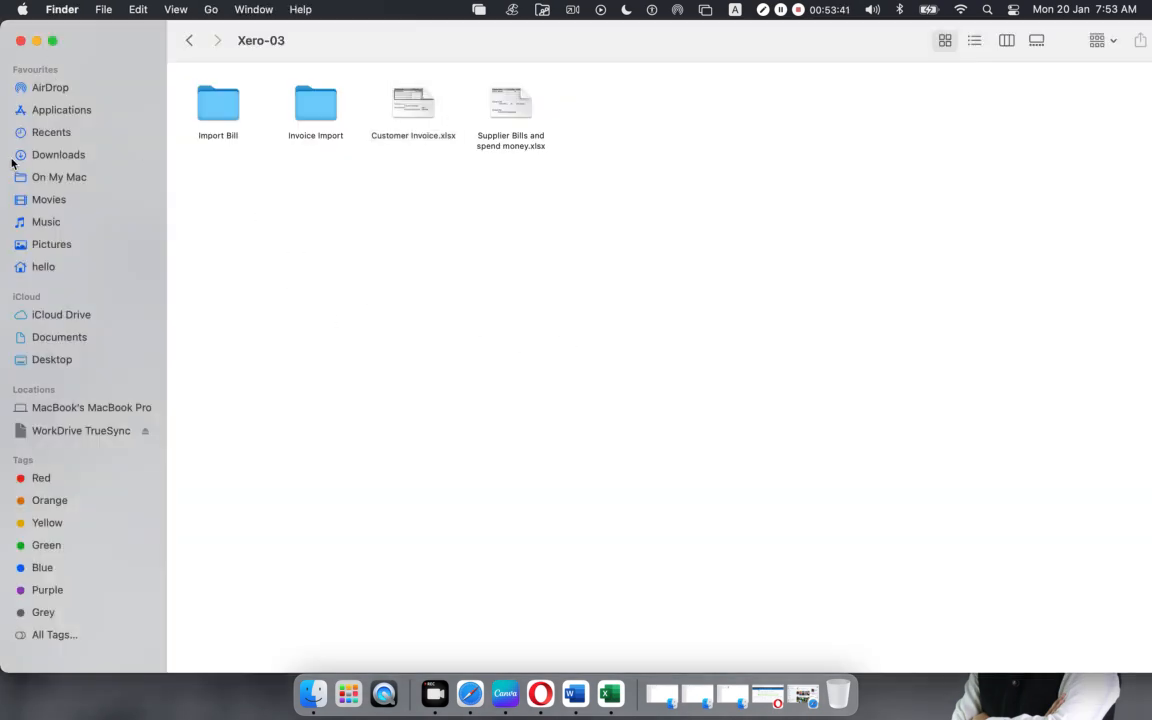
pyautogui.click(36, 41)
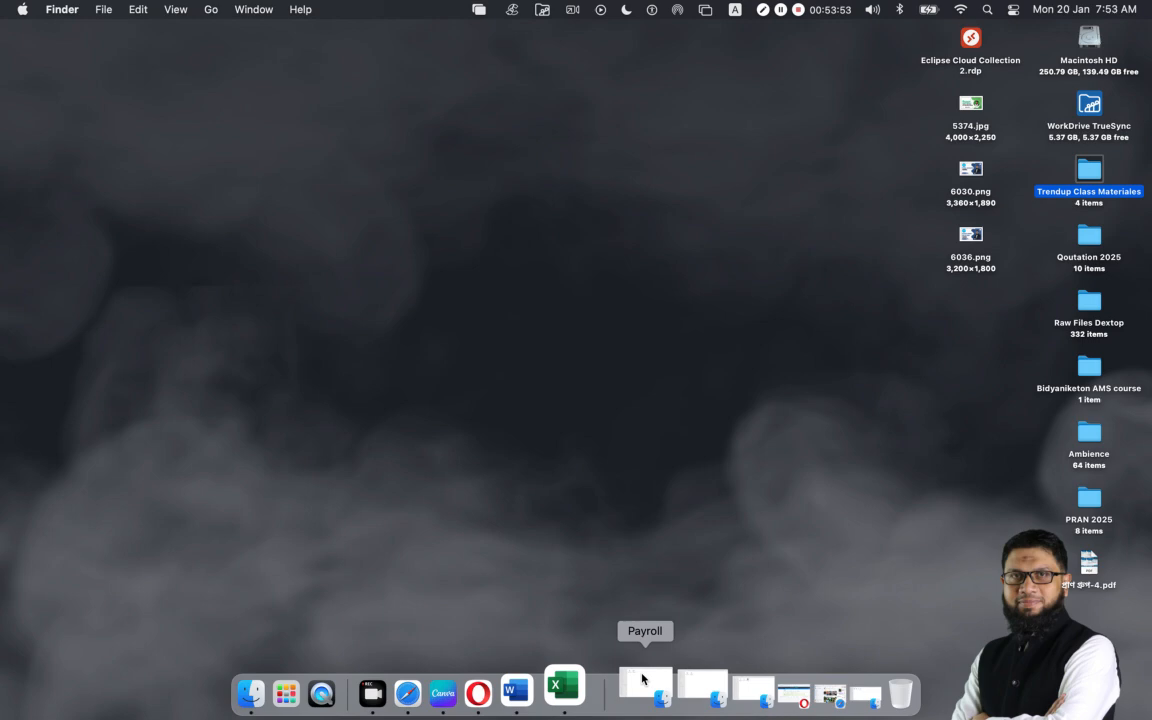
pyautogui.click(450, 681)
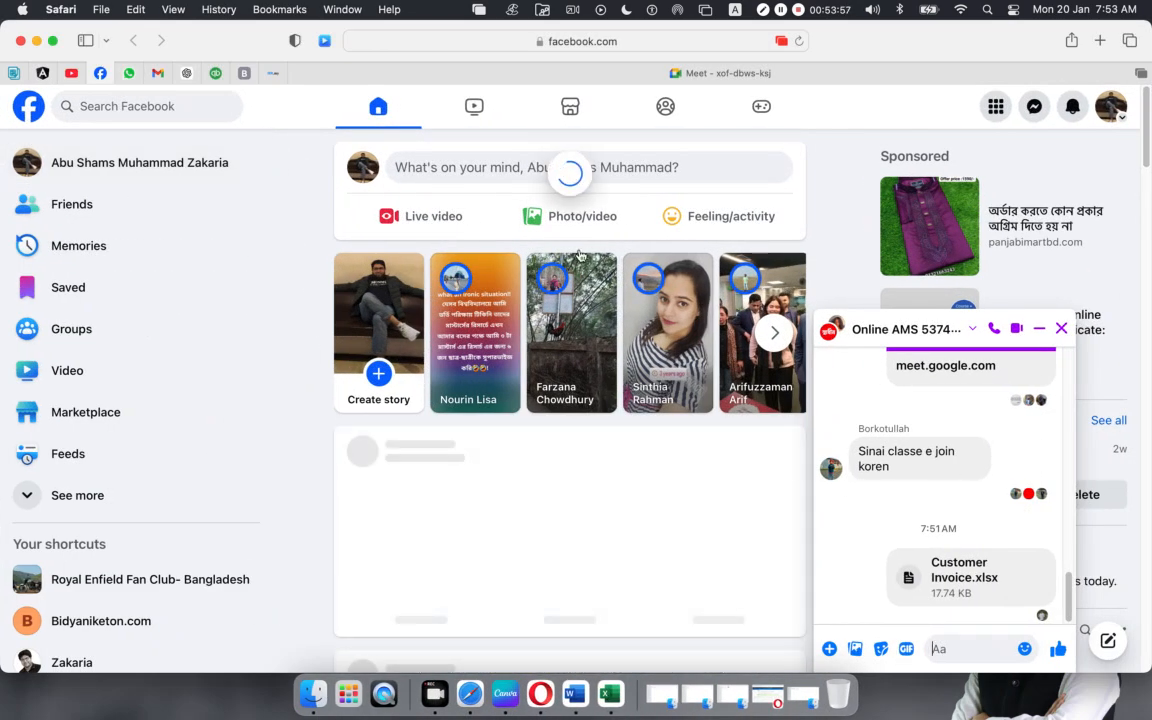
# Step: Return to the Google Meet presentation and dismiss the 'Your call ends in 3 minutes' warning
pyautogui.click(535, 75)
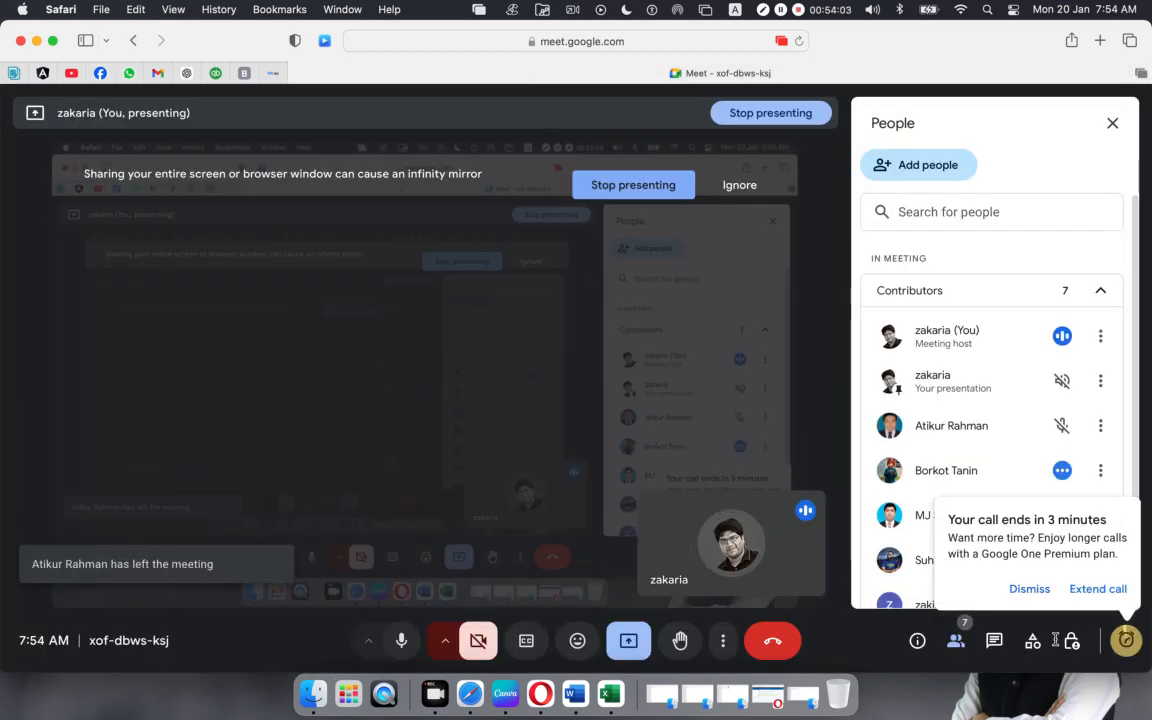
pyautogui.click(1012, 588)
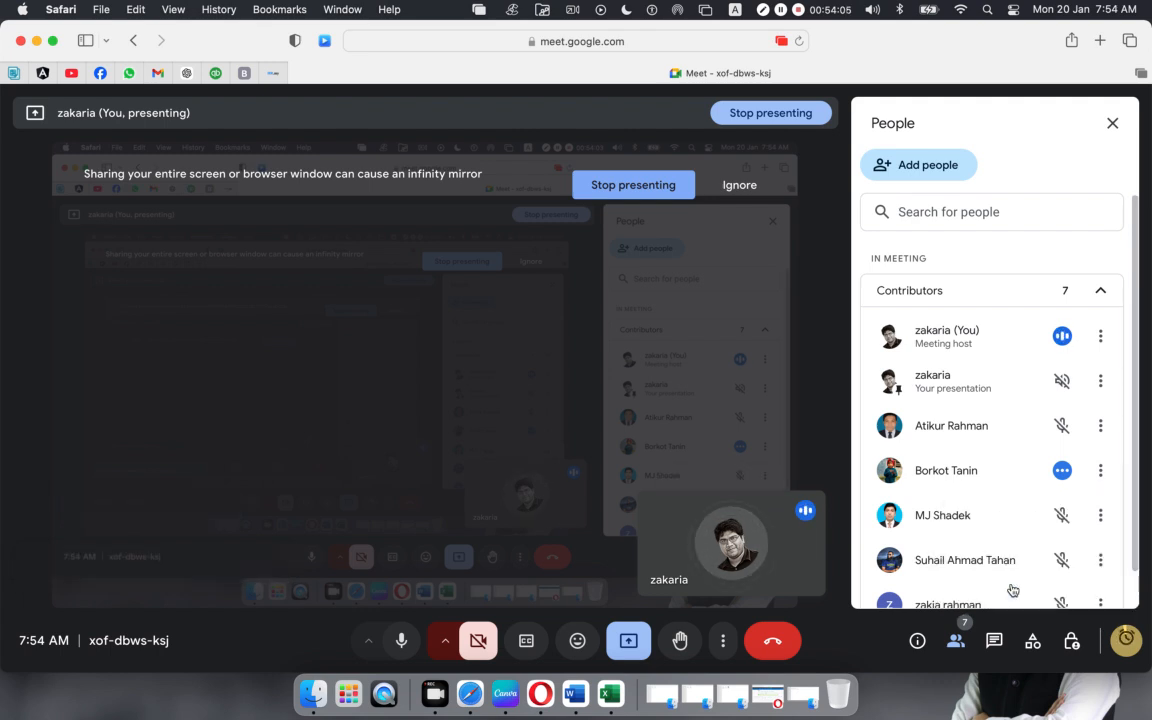
pyautogui.moveTo(760, 576)
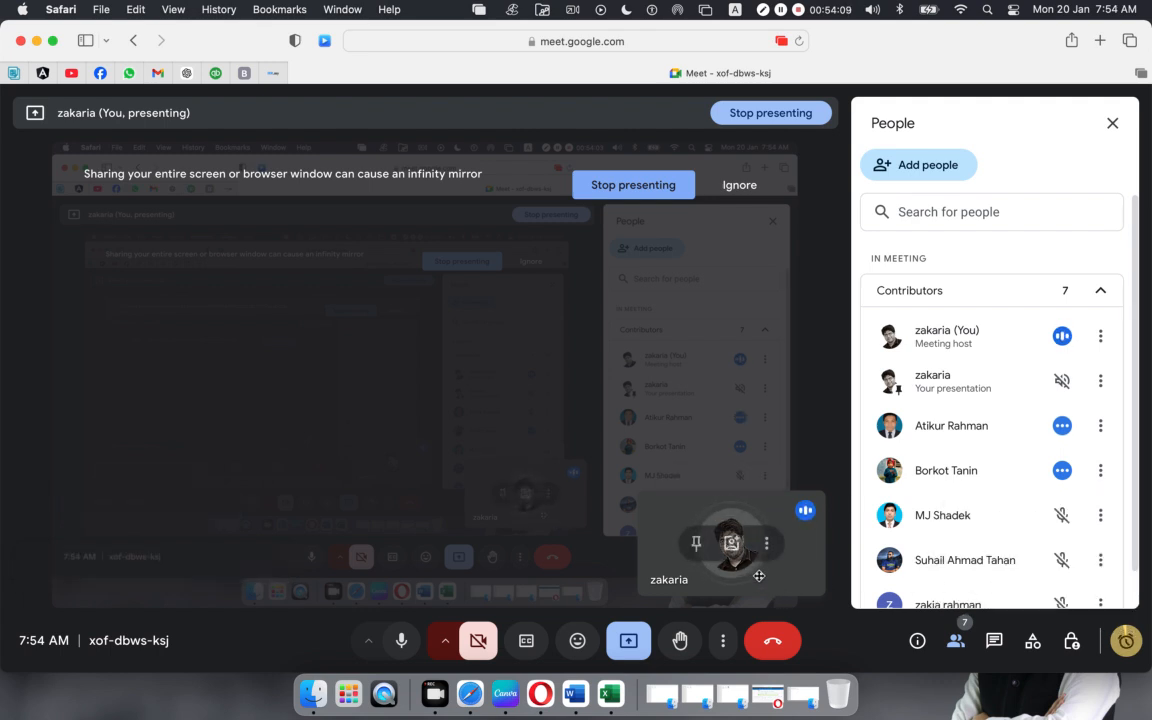
pyautogui.scroll(-2, 968, 502)
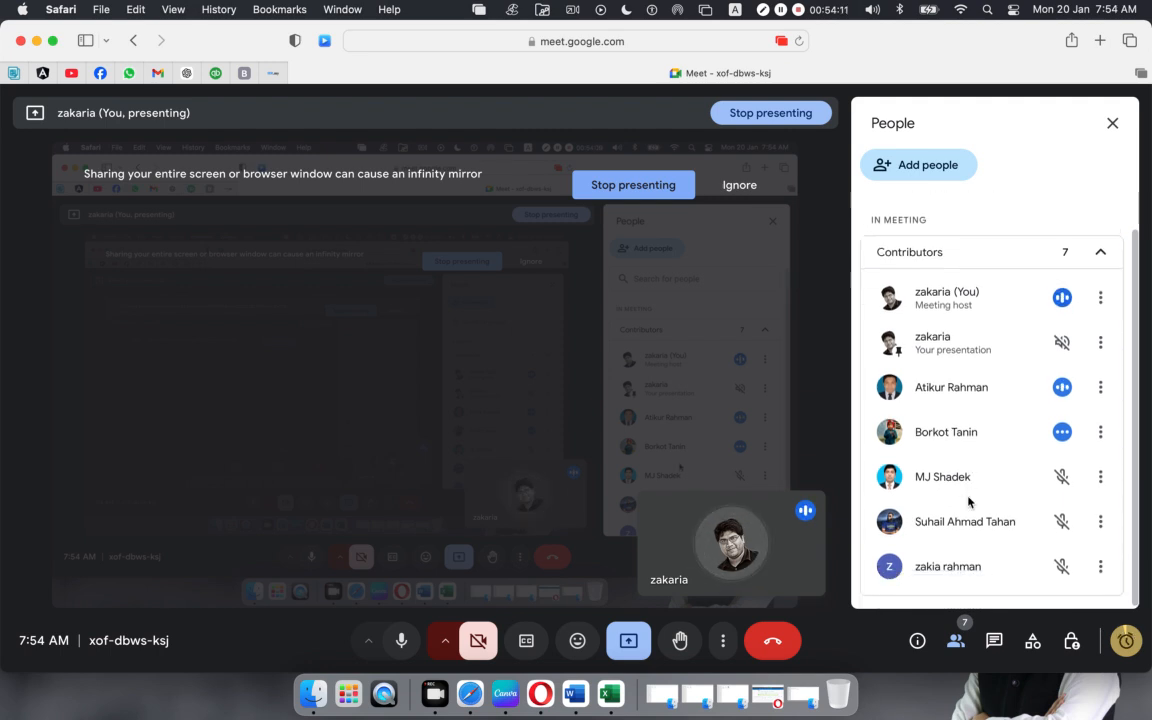
pyautogui.scroll(2, 968, 502)
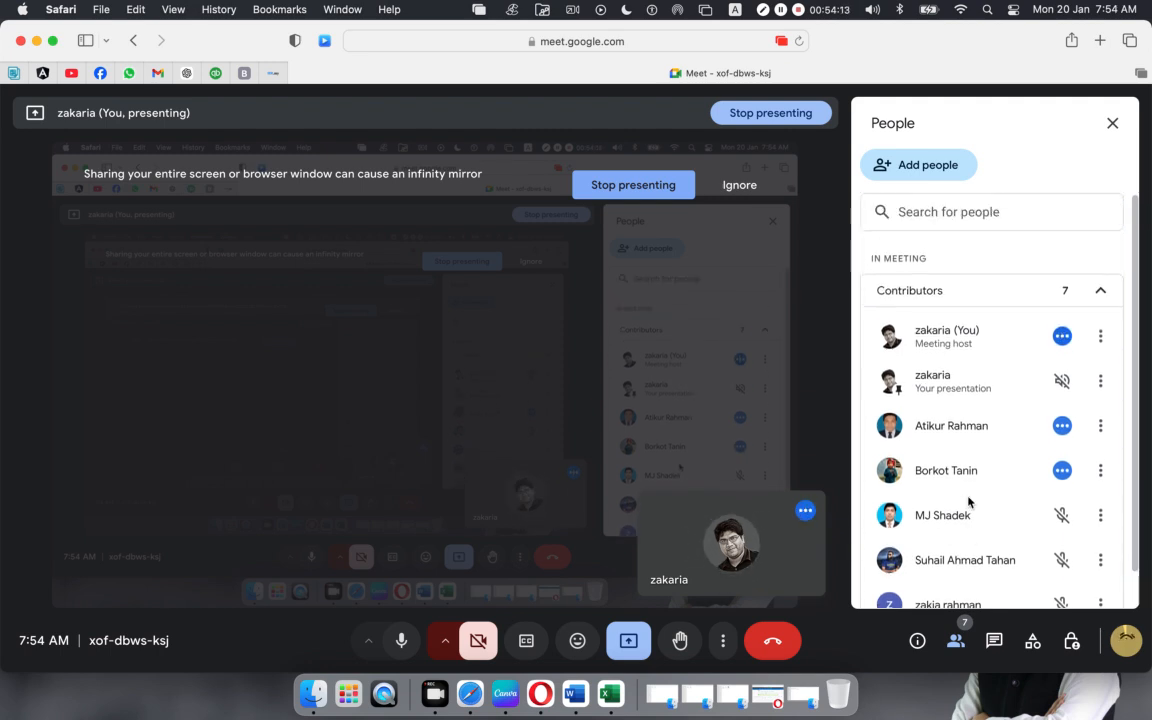